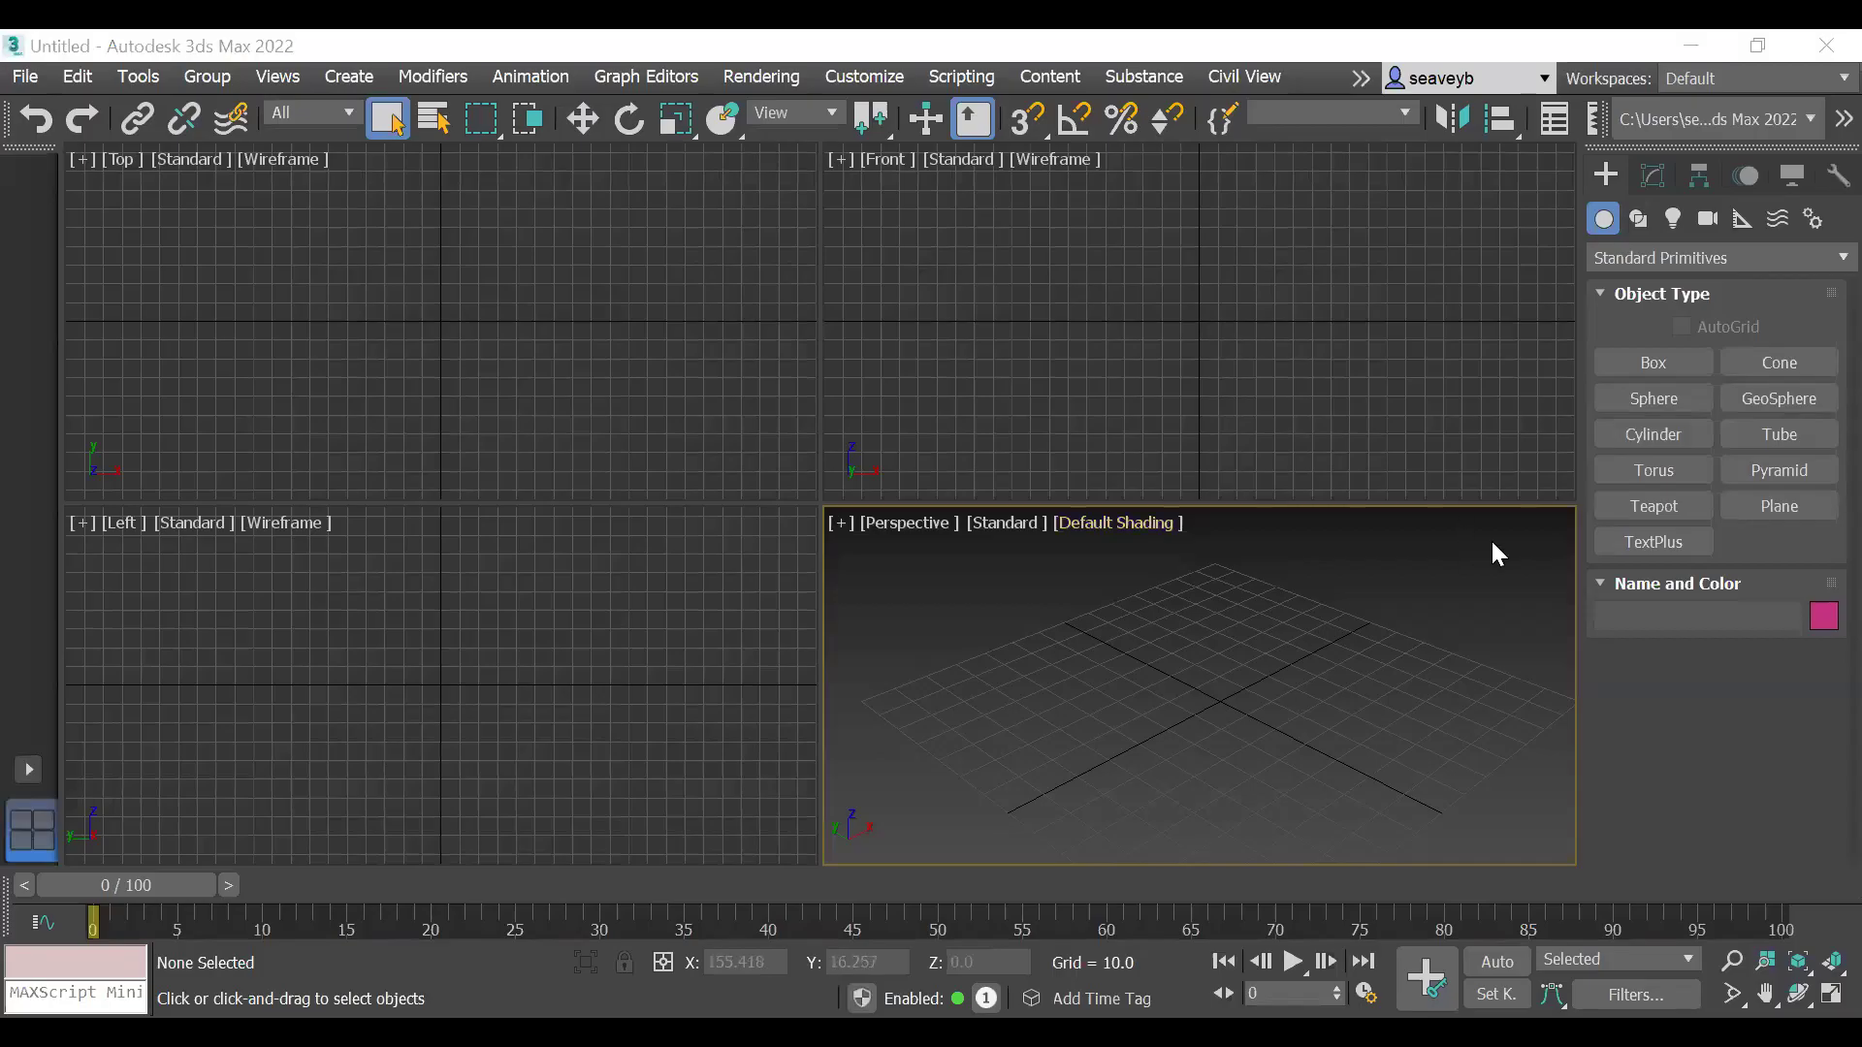
# Step: Create a tall hollow tube, Tube001, standing upright at the grid origin
pyautogui.click(1766, 438)
pyautogui.moveTo(1211, 707); pyautogui.dragTo(1218, 706)
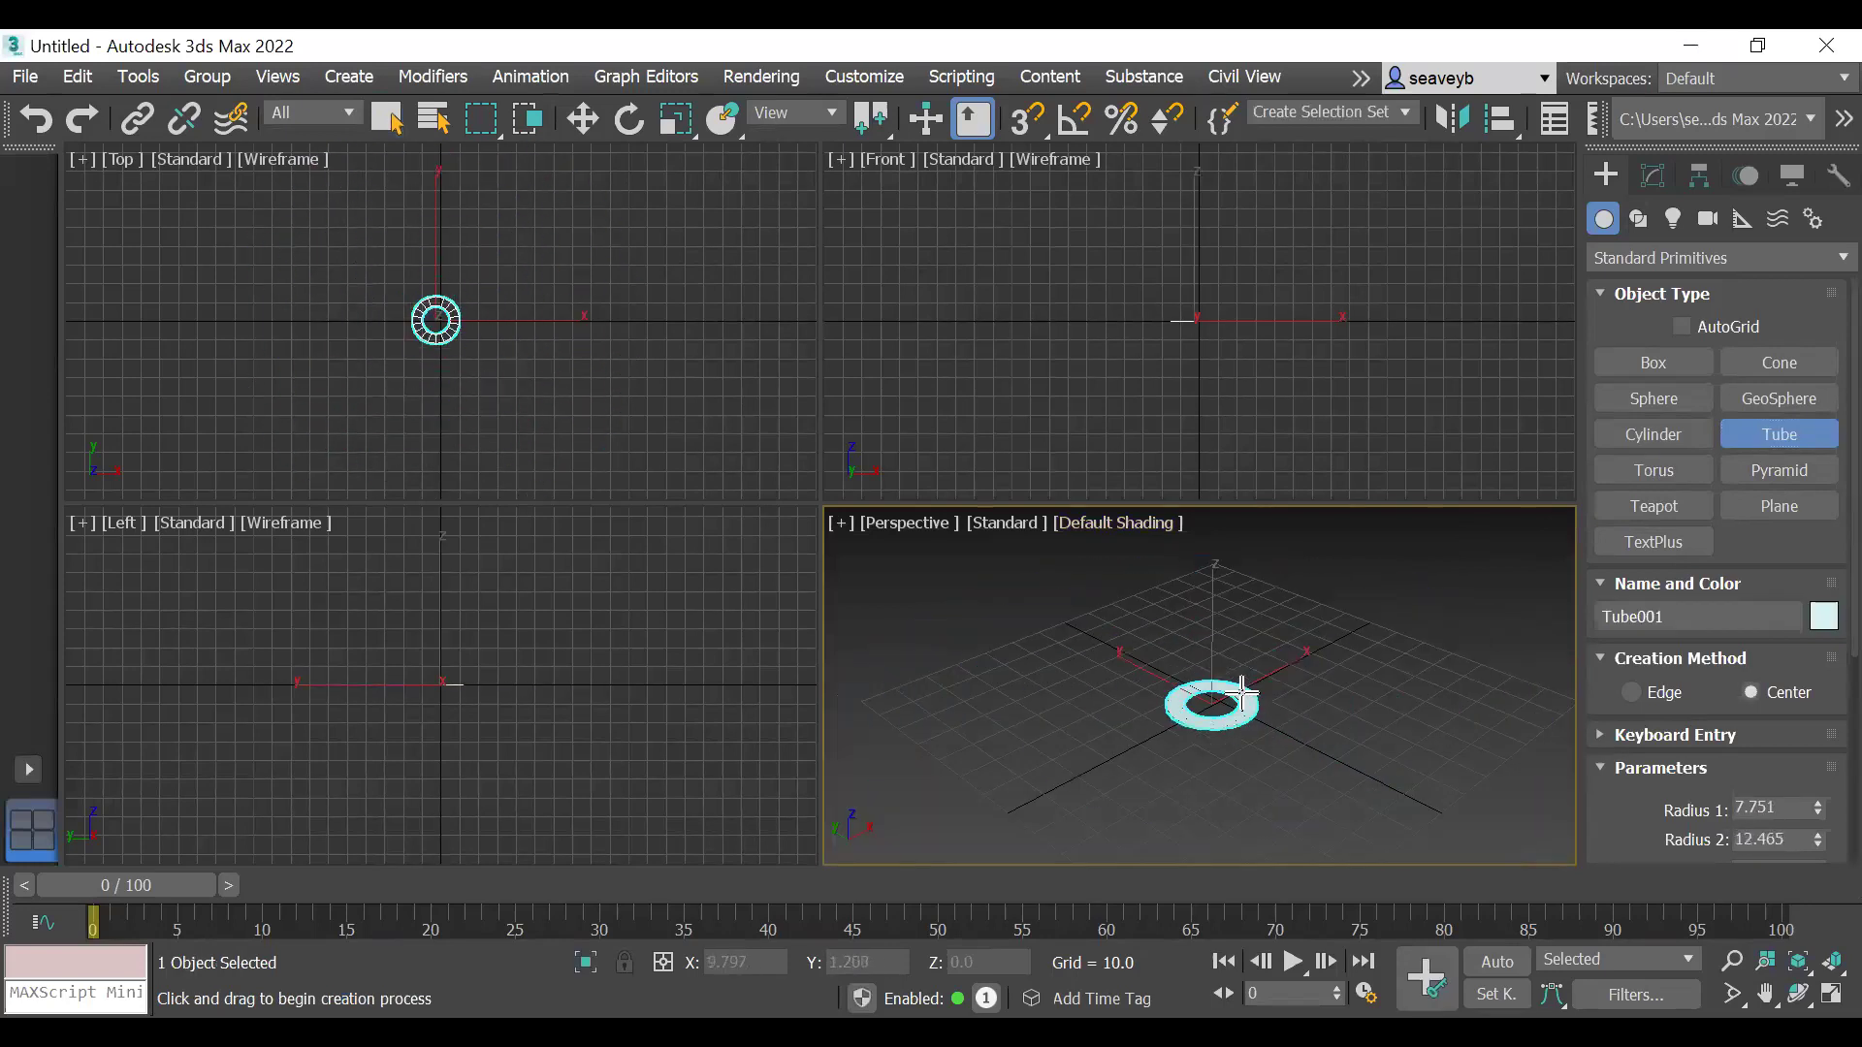
pyautogui.click(1231, 689)
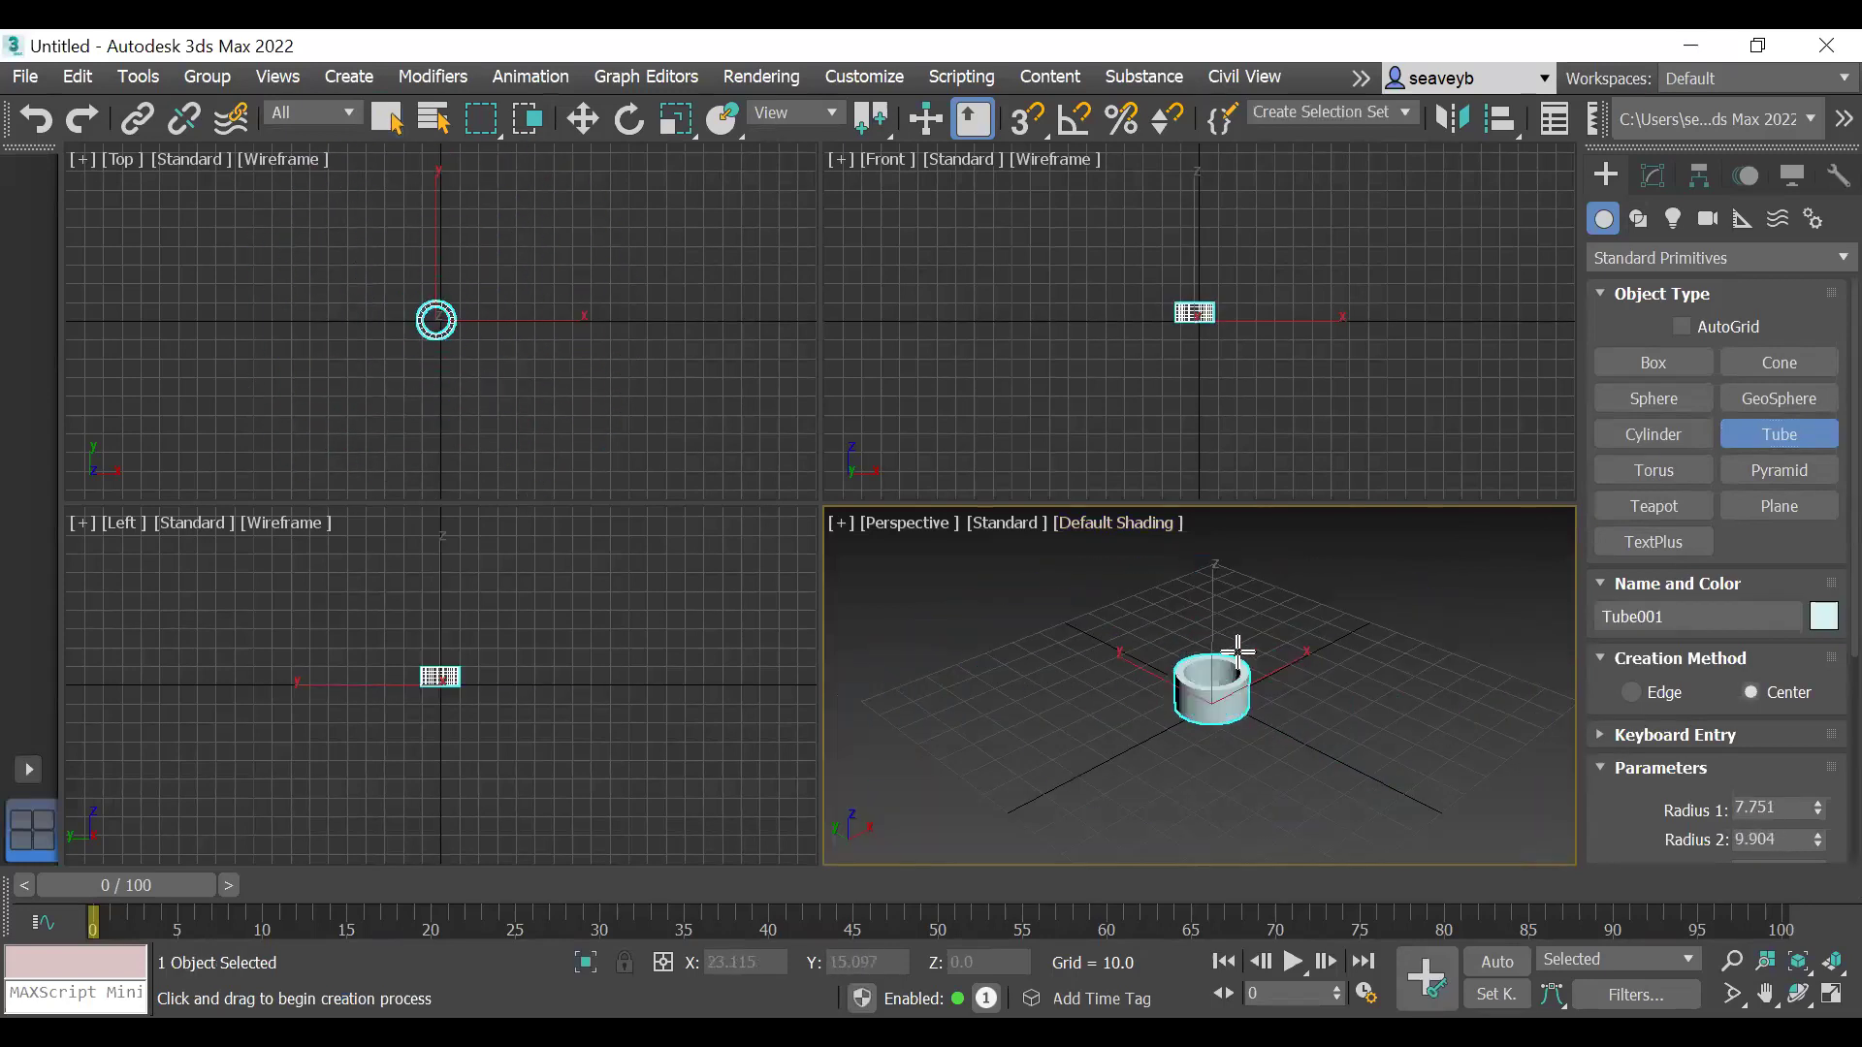
pyautogui.moveTo(1247, 556); pyautogui.dragTo(1248, 667, button='middle')
pyautogui.click(1259, 392)
pyautogui.scroll(-2, 1355, 760)
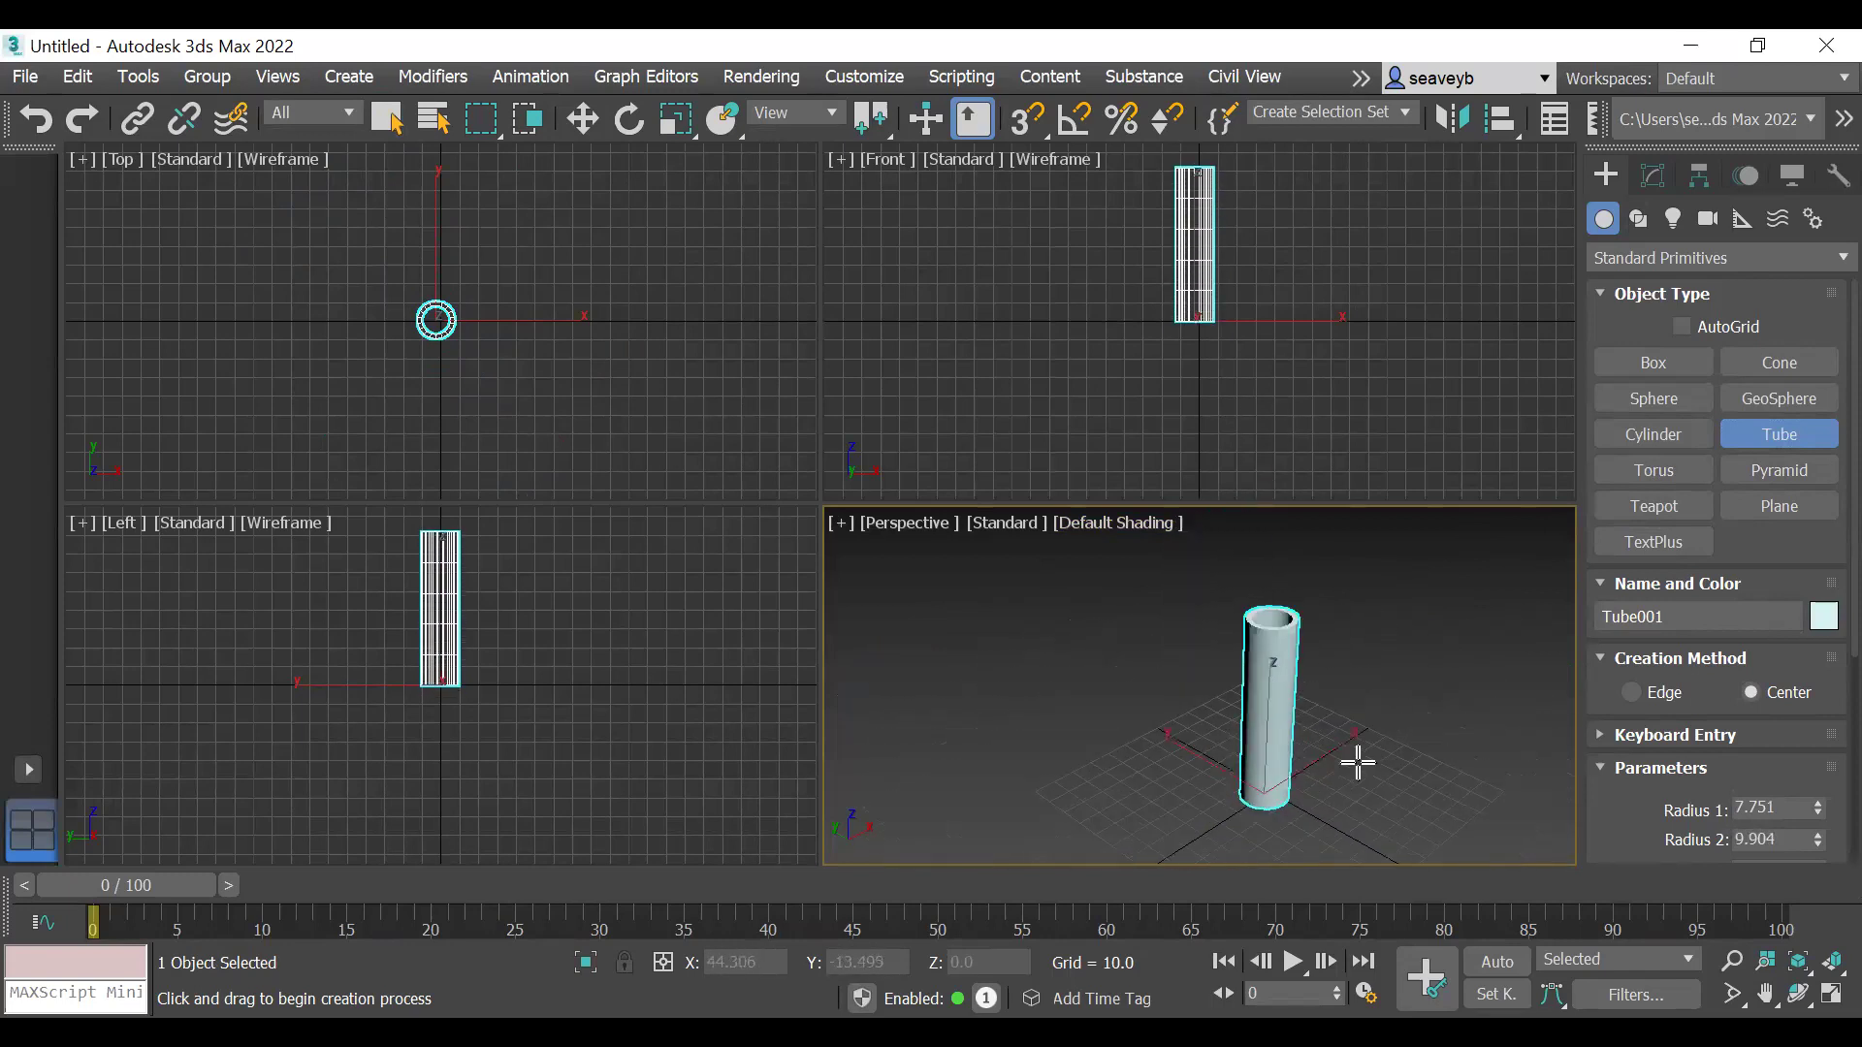
pyautogui.rightClick(1388, 716)
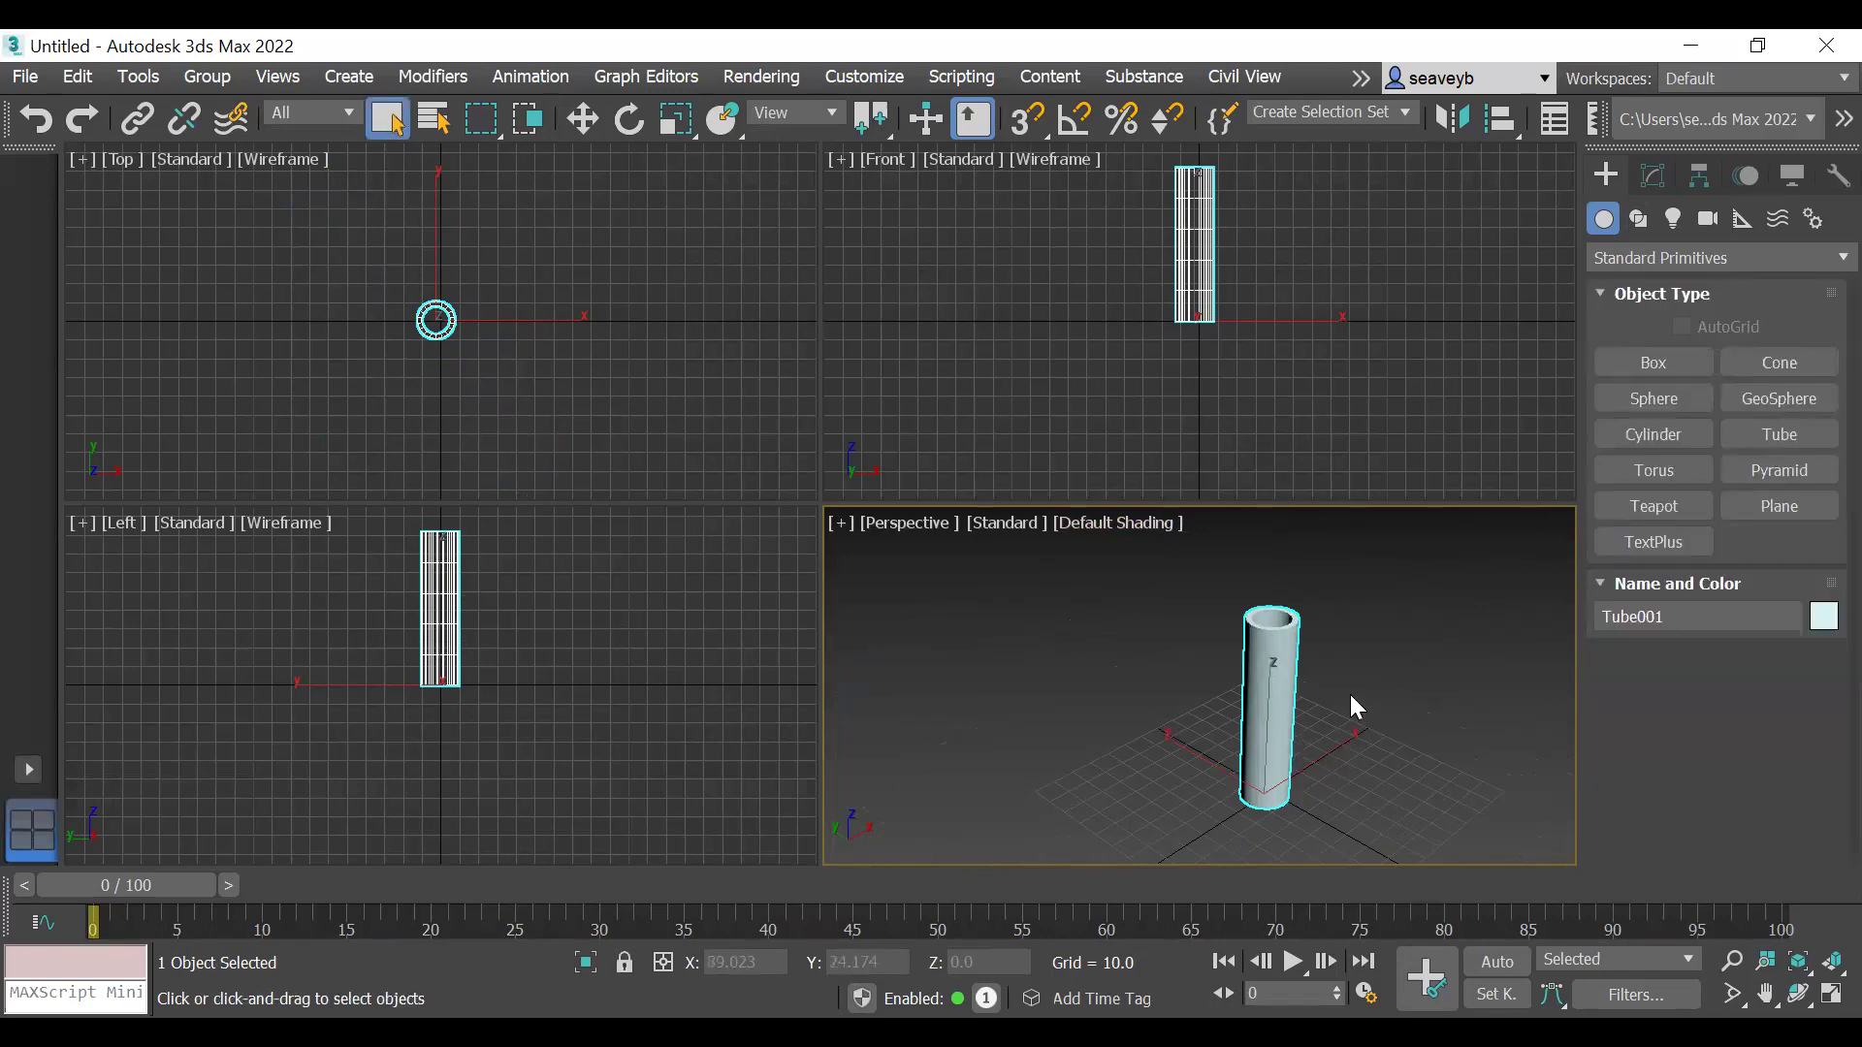
# Step: Add a Bend modifier to Tube001 and set its angle to 86 degrees
pyautogui.click(1659, 190)
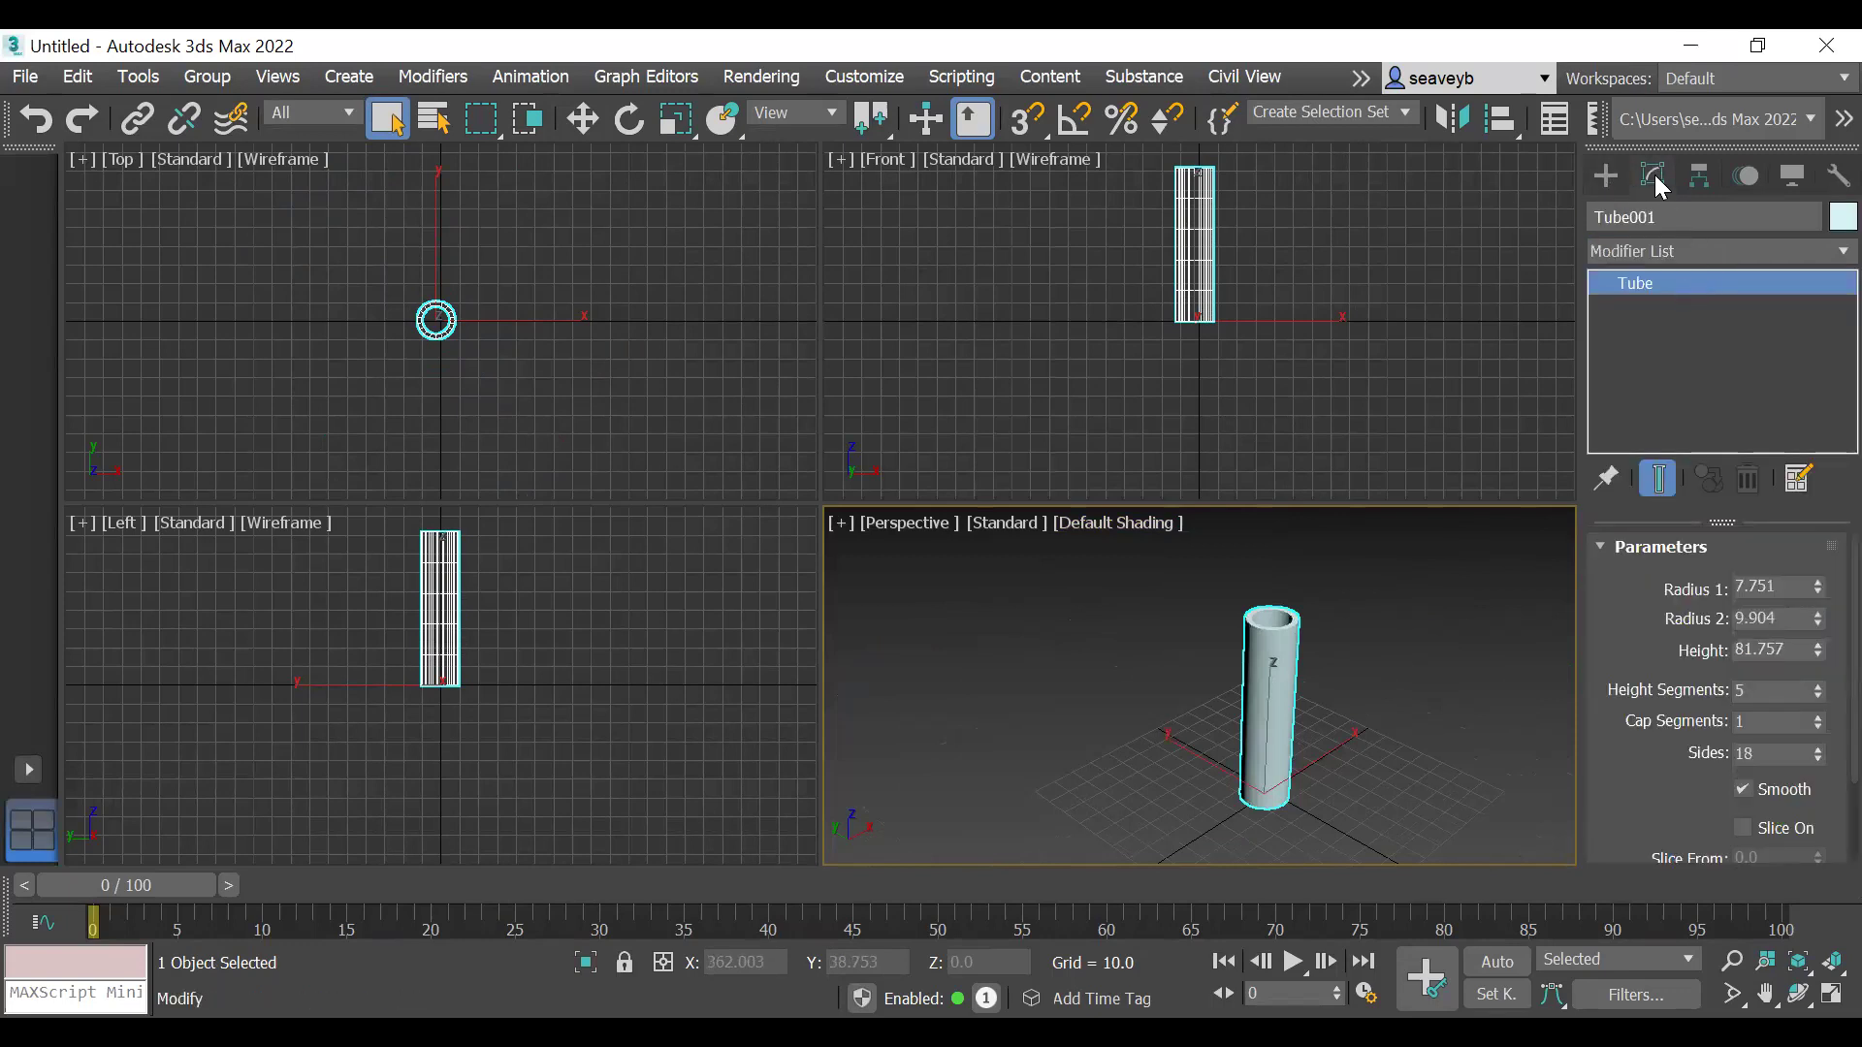
pyautogui.click(1821, 254)
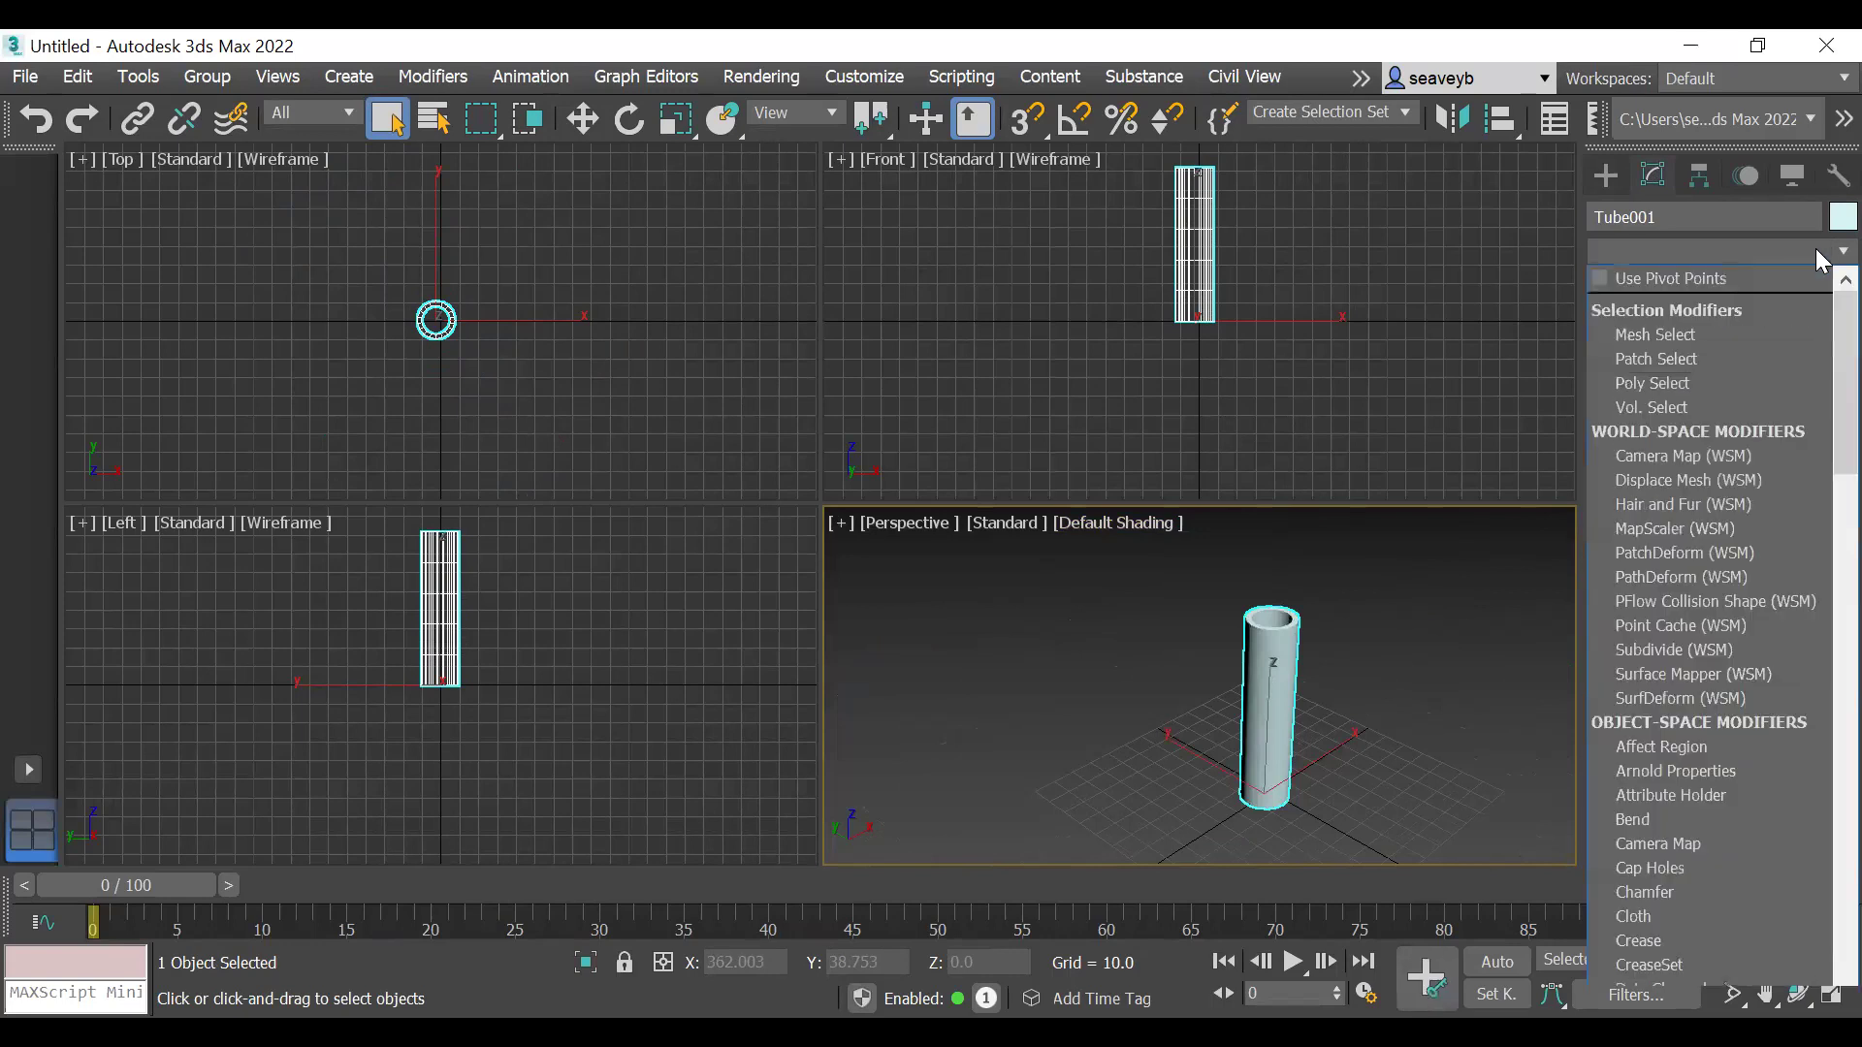
pyautogui.scroll(-8, 1711, 699)
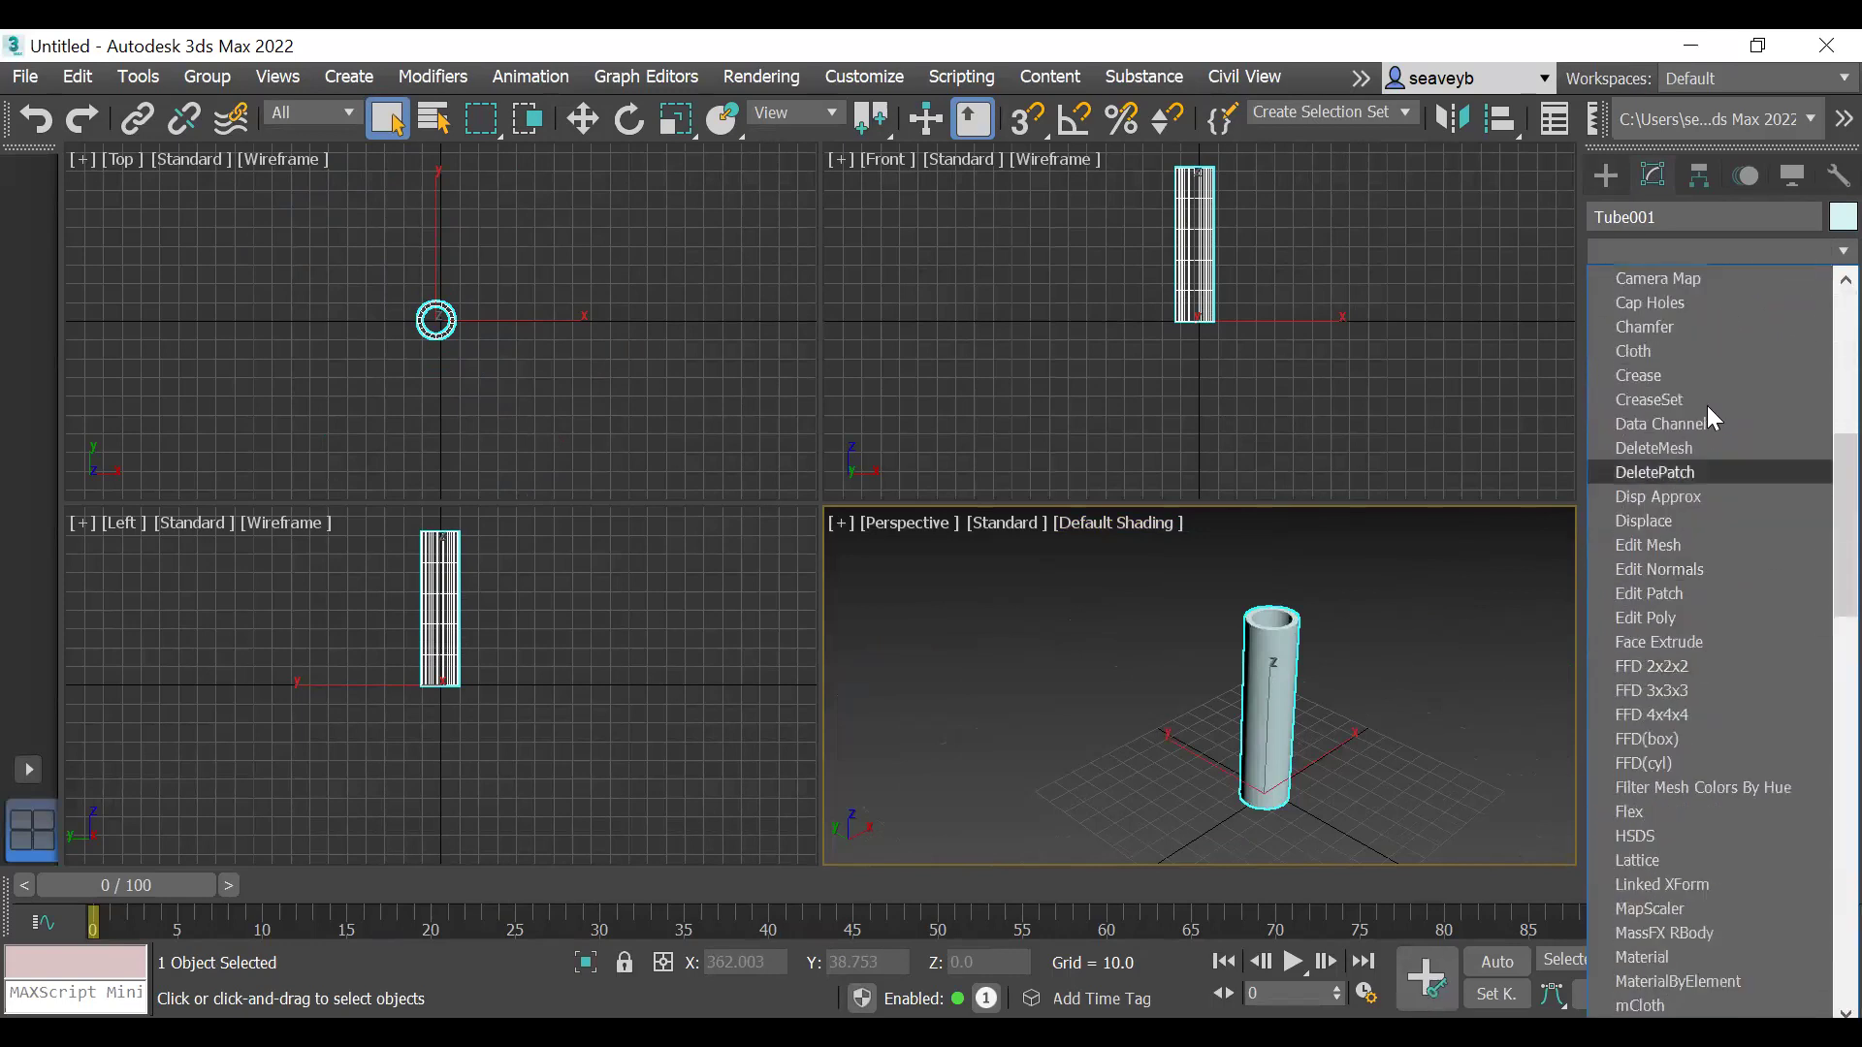
pyautogui.scroll(1, 1653, 582)
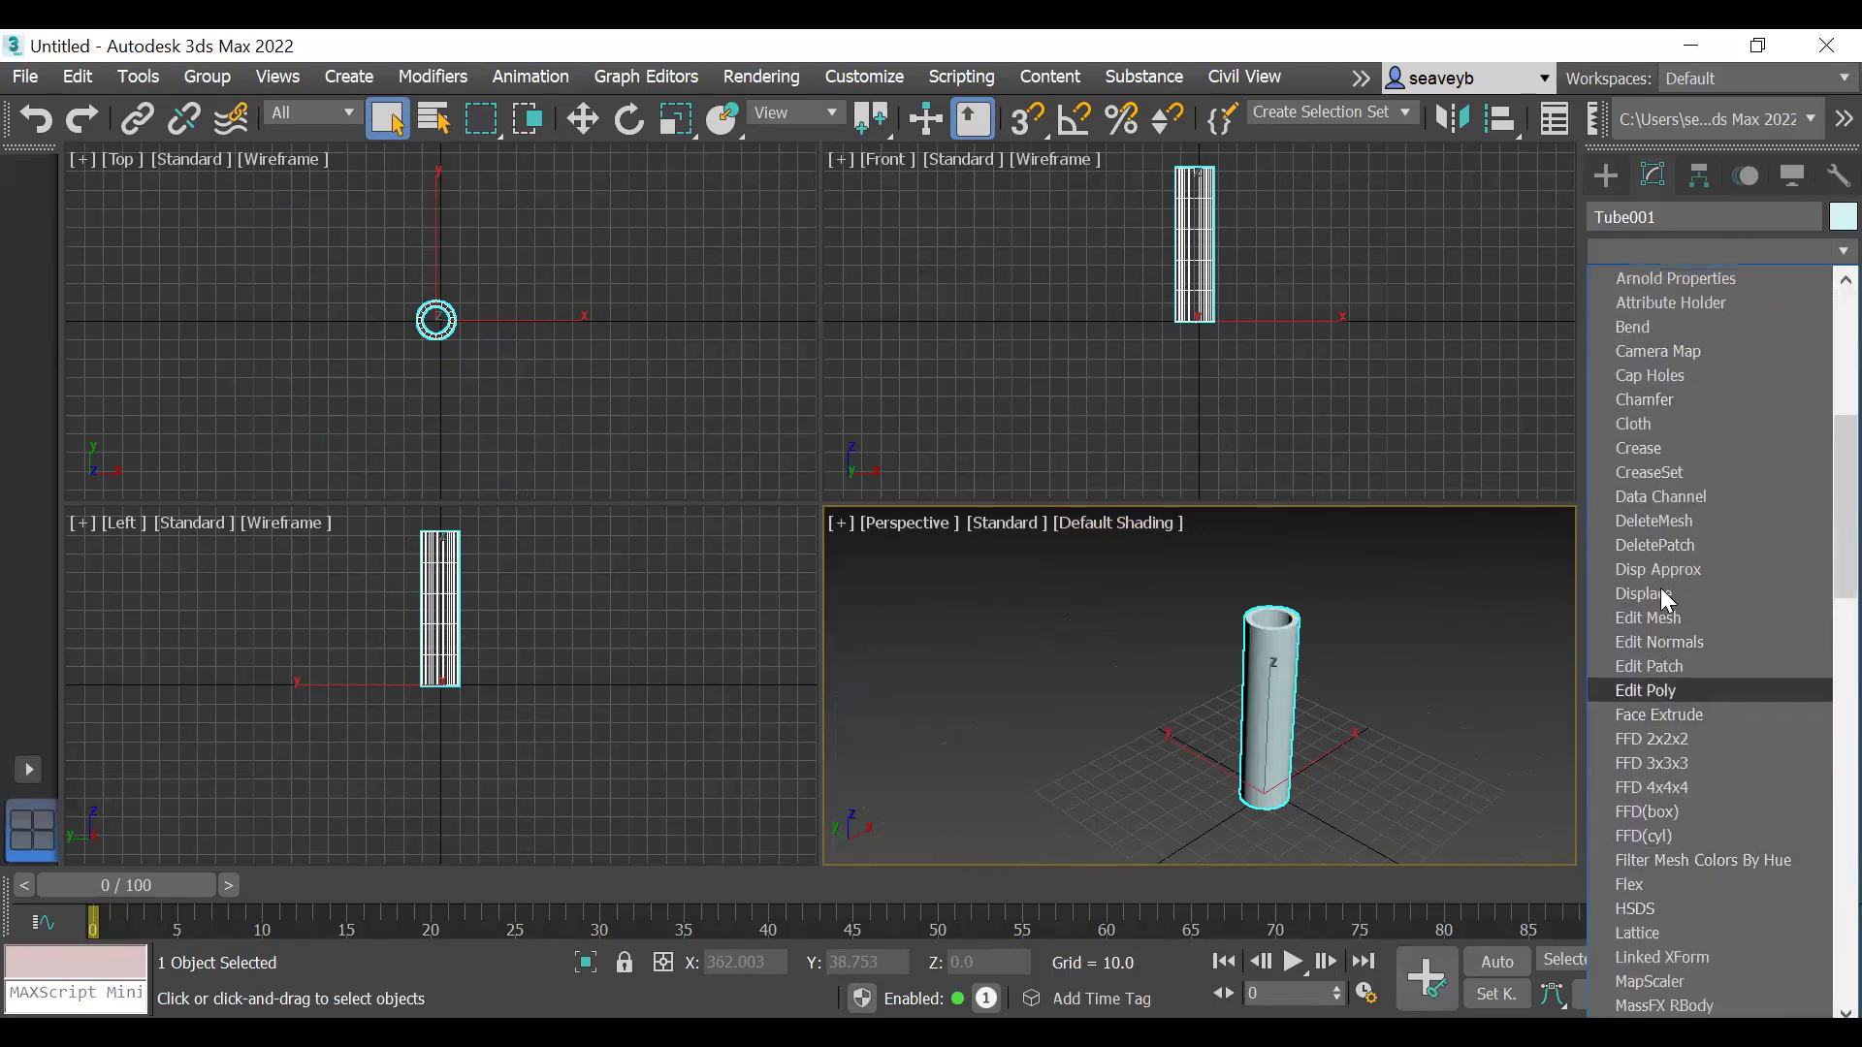
pyautogui.click(1648, 327)
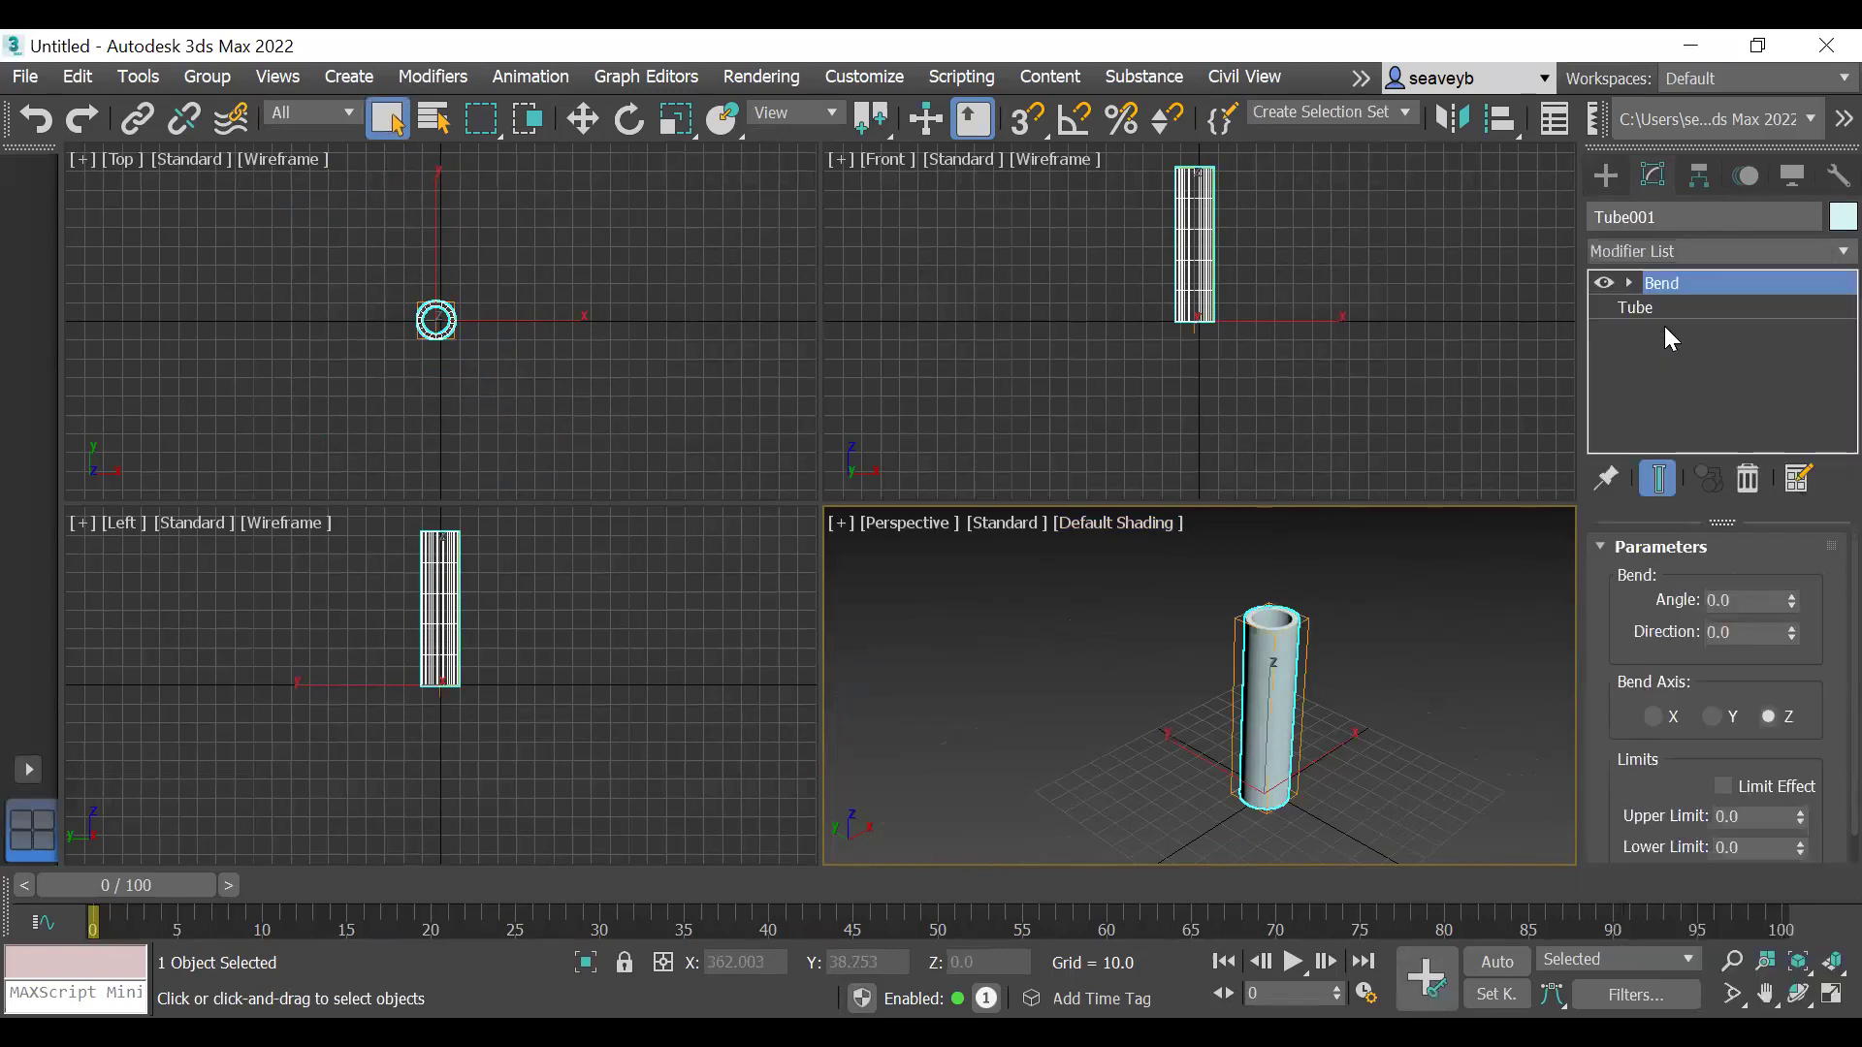
pyautogui.moveTo(1795, 611); pyautogui.dragTo(1786, 433)
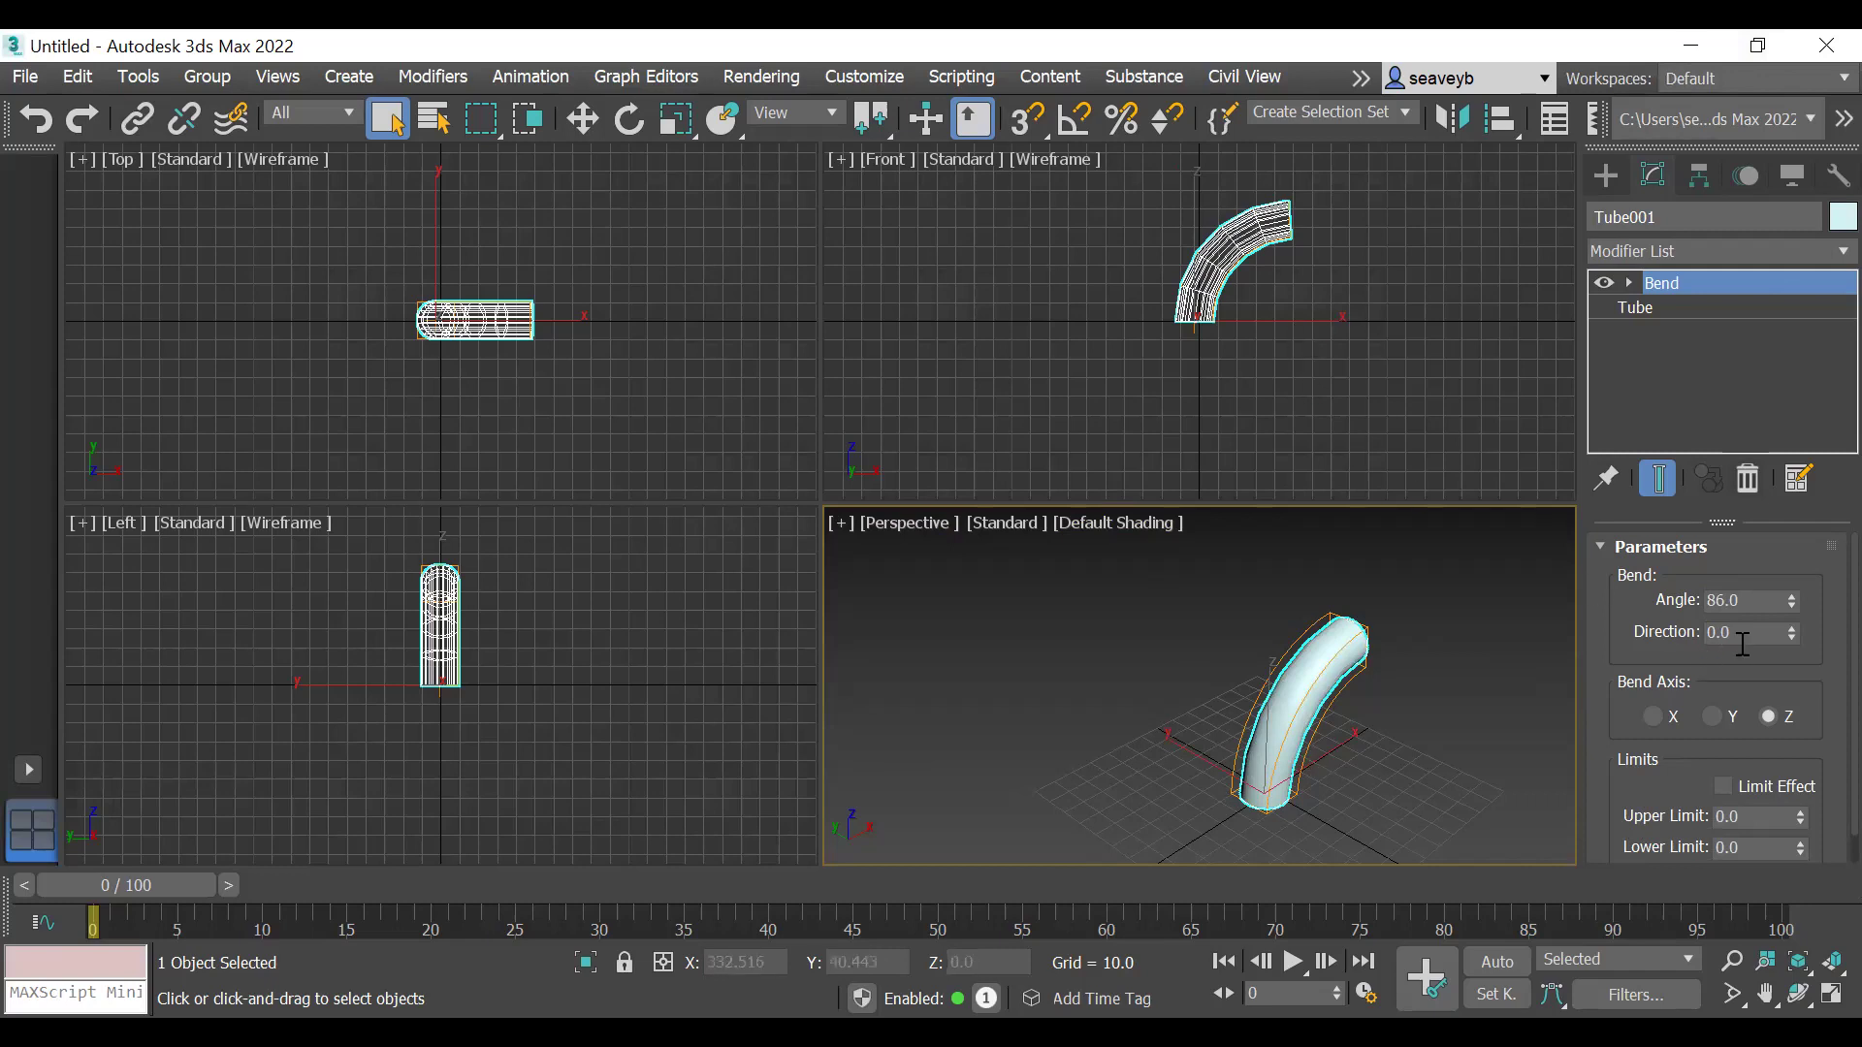
# Step: Return to the tube's base parameters and try different Height Segments values
pyautogui.click(1636, 308)
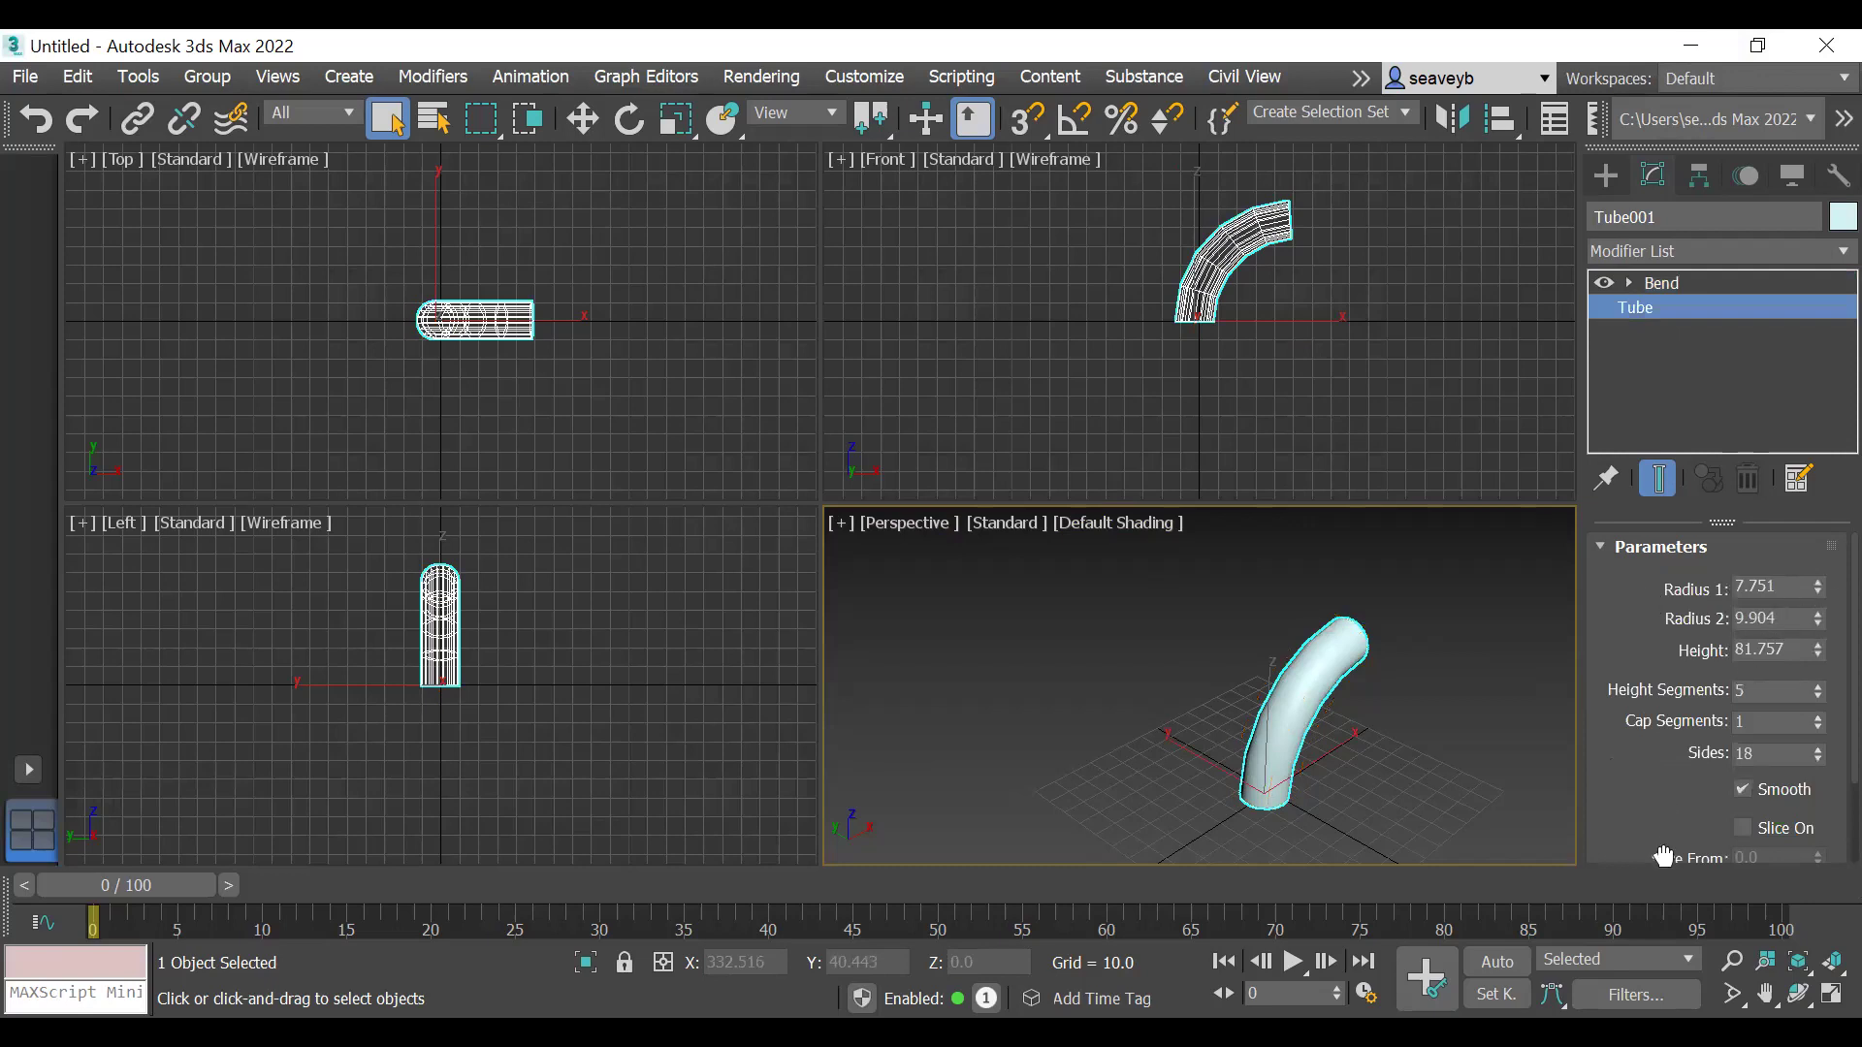
pyautogui.moveTo(1664, 854); pyautogui.dragTo(1662, 747)
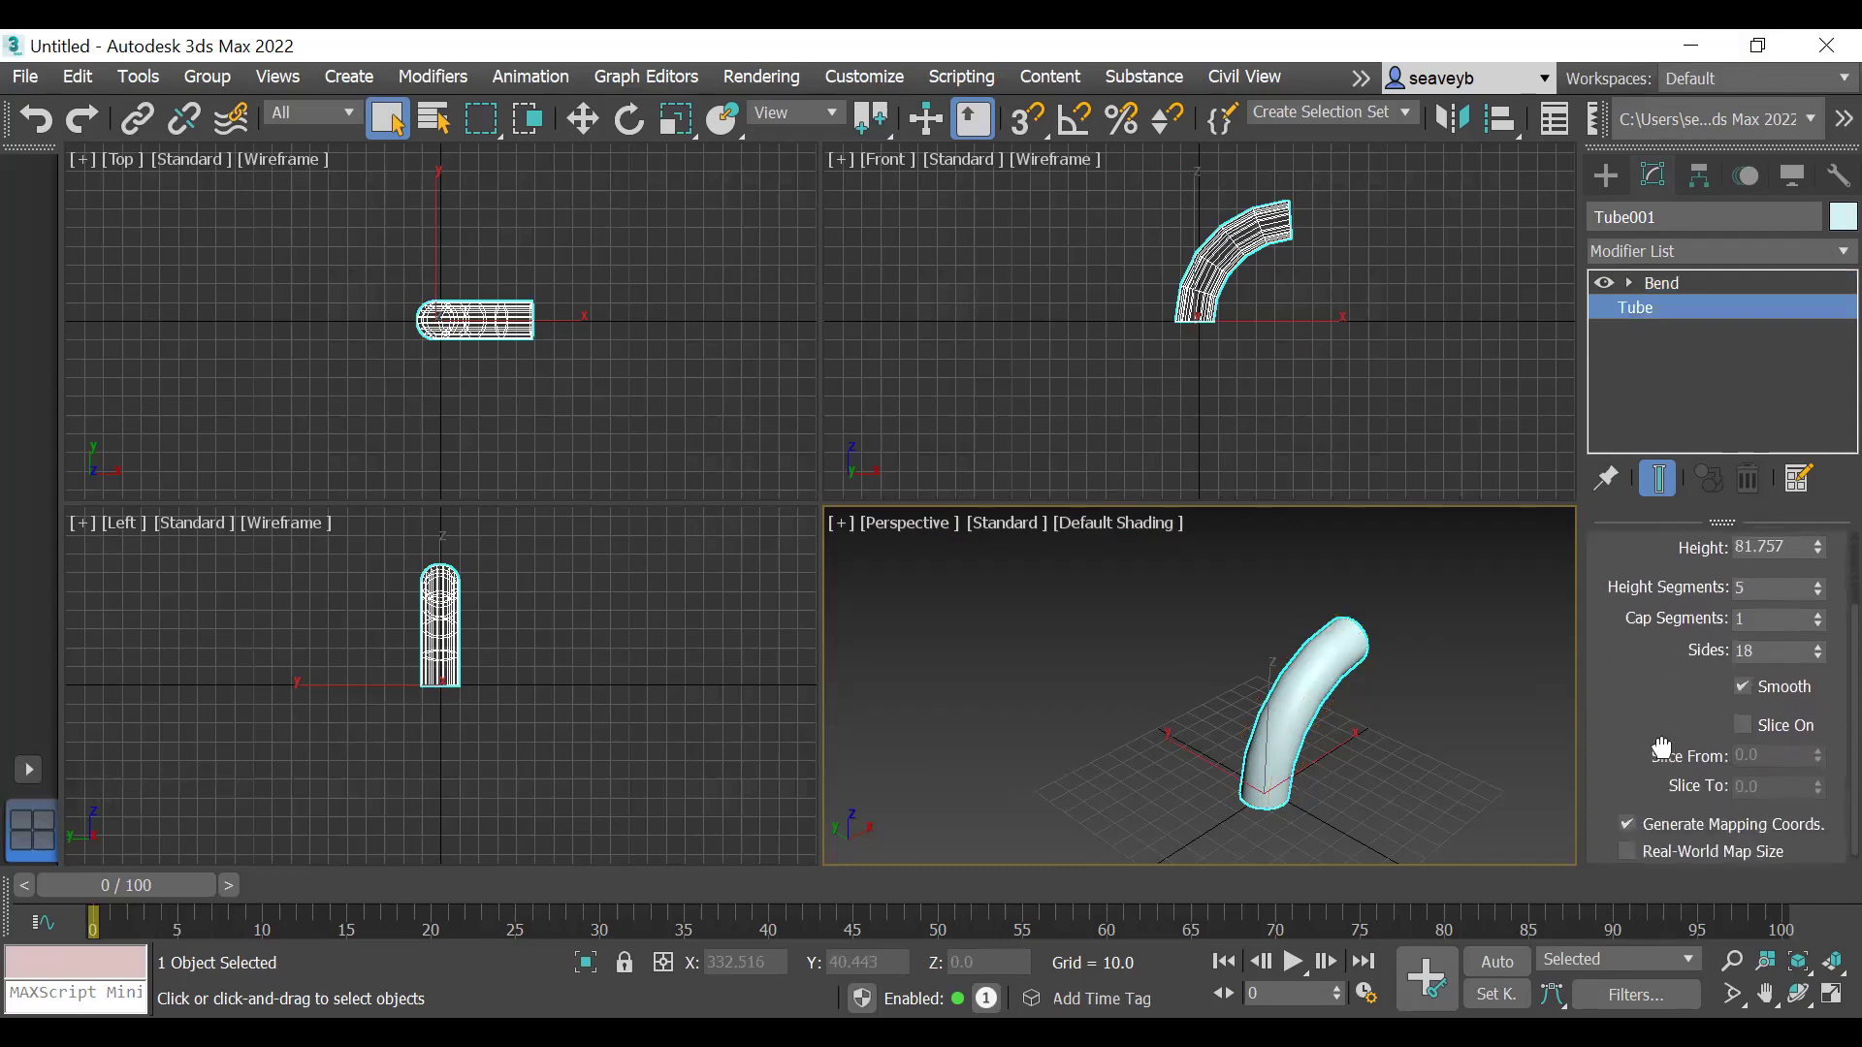
pyautogui.moveTo(1818, 590); pyautogui.dragTo(1818, 572)
pyautogui.scroll(5, 1216, 320)
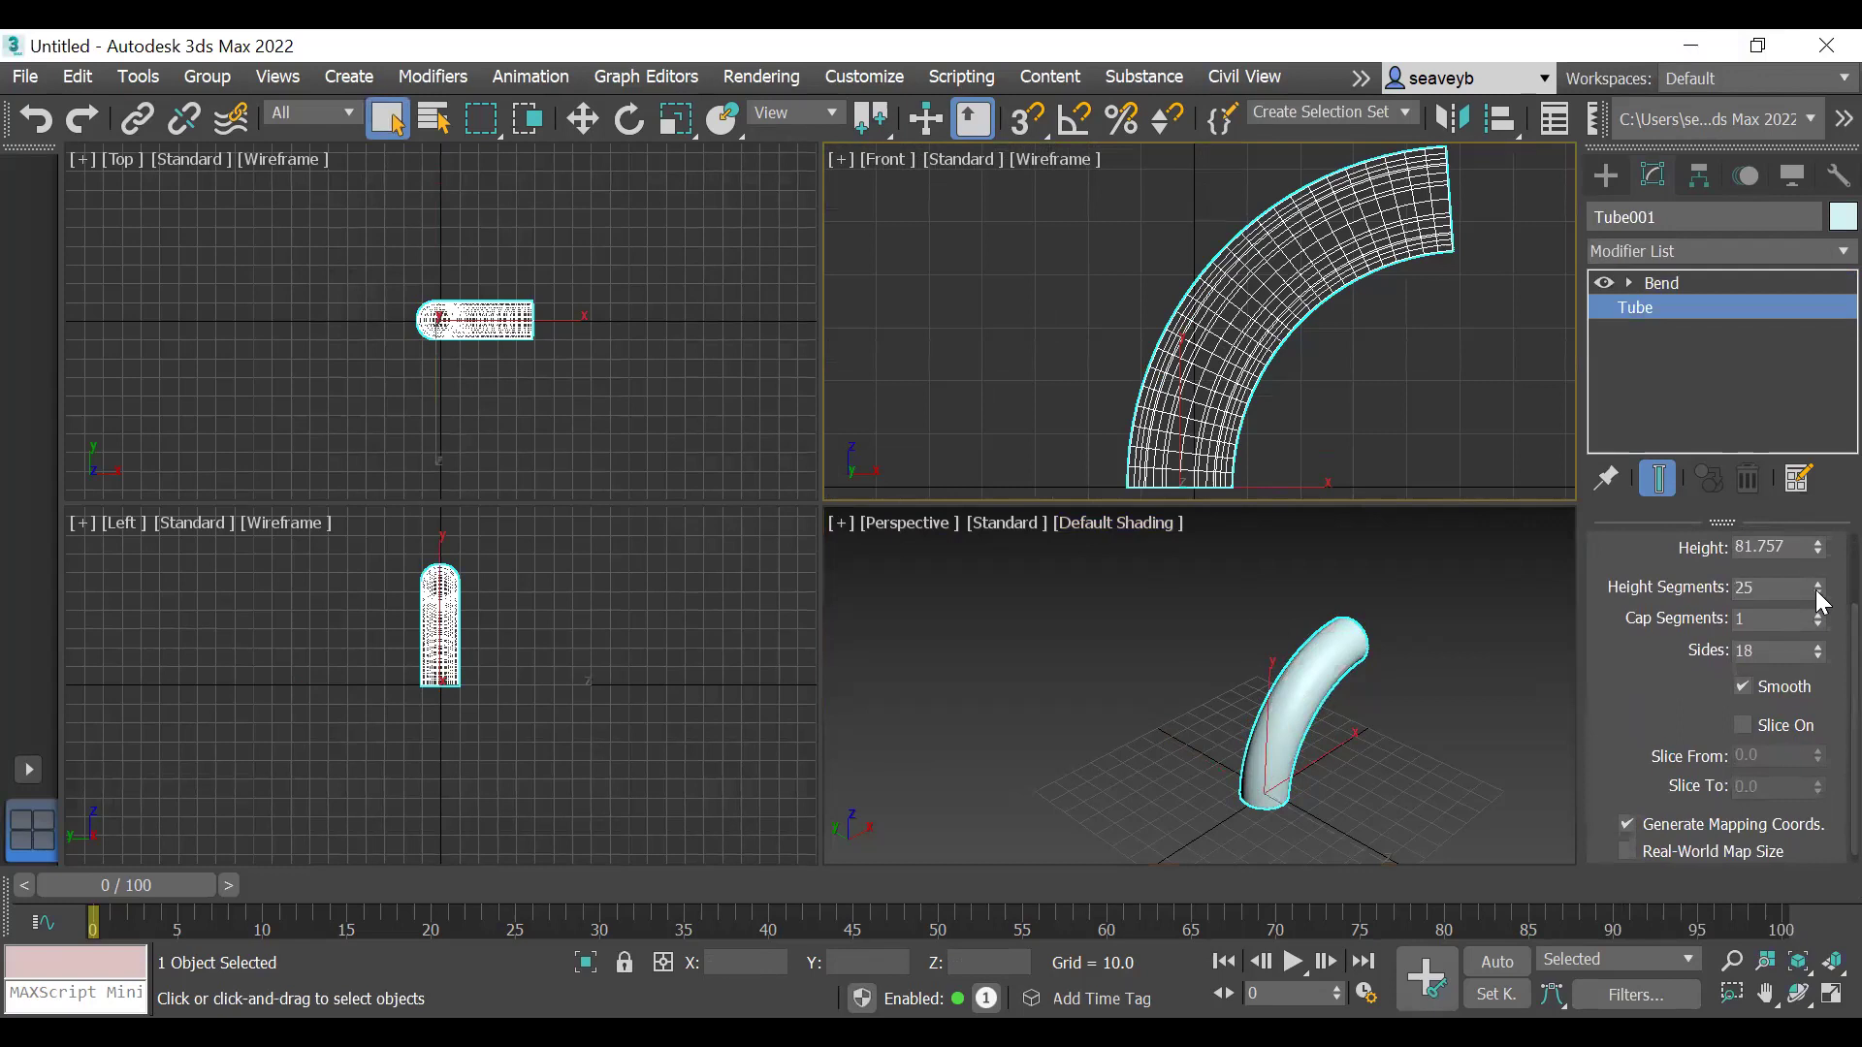
pyautogui.moveTo(1818, 586); pyautogui.dragTo(1821, 615)
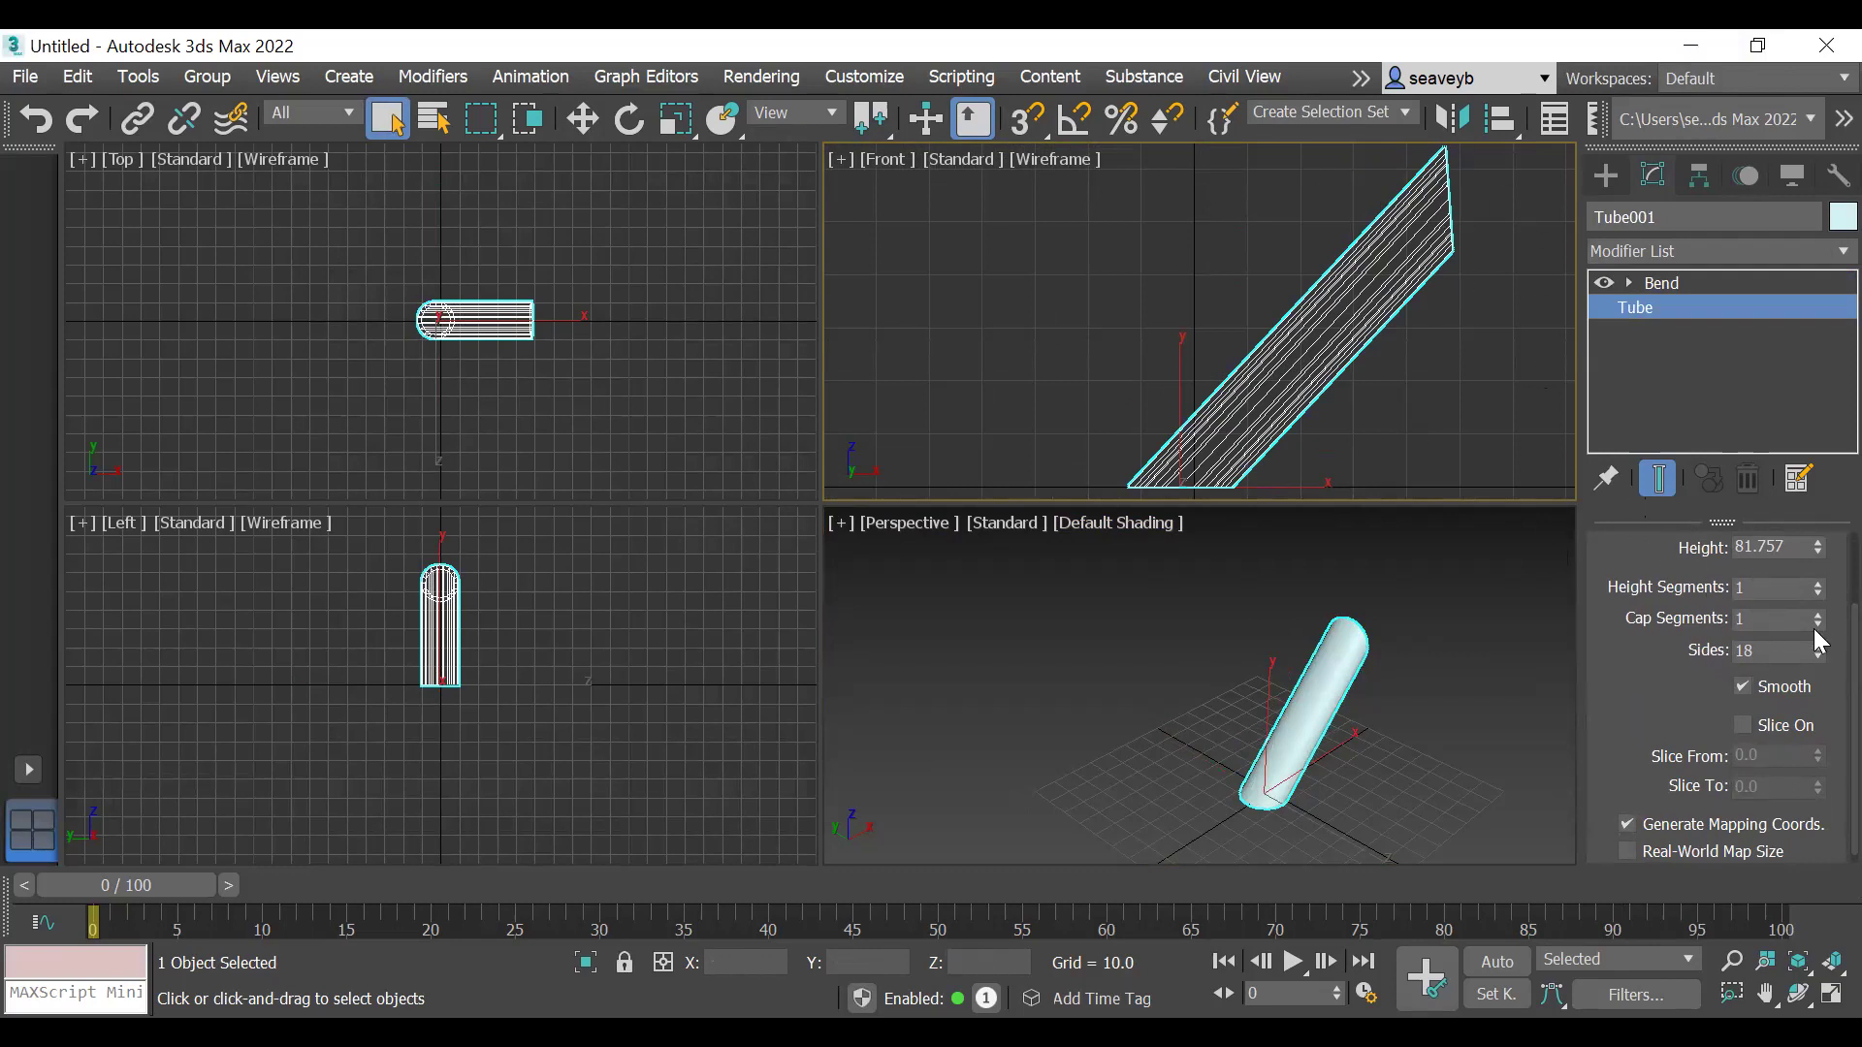
# Step: Step Height Segments up from 1 to 11, then go back to the Bend settings
pyautogui.click(1819, 585)
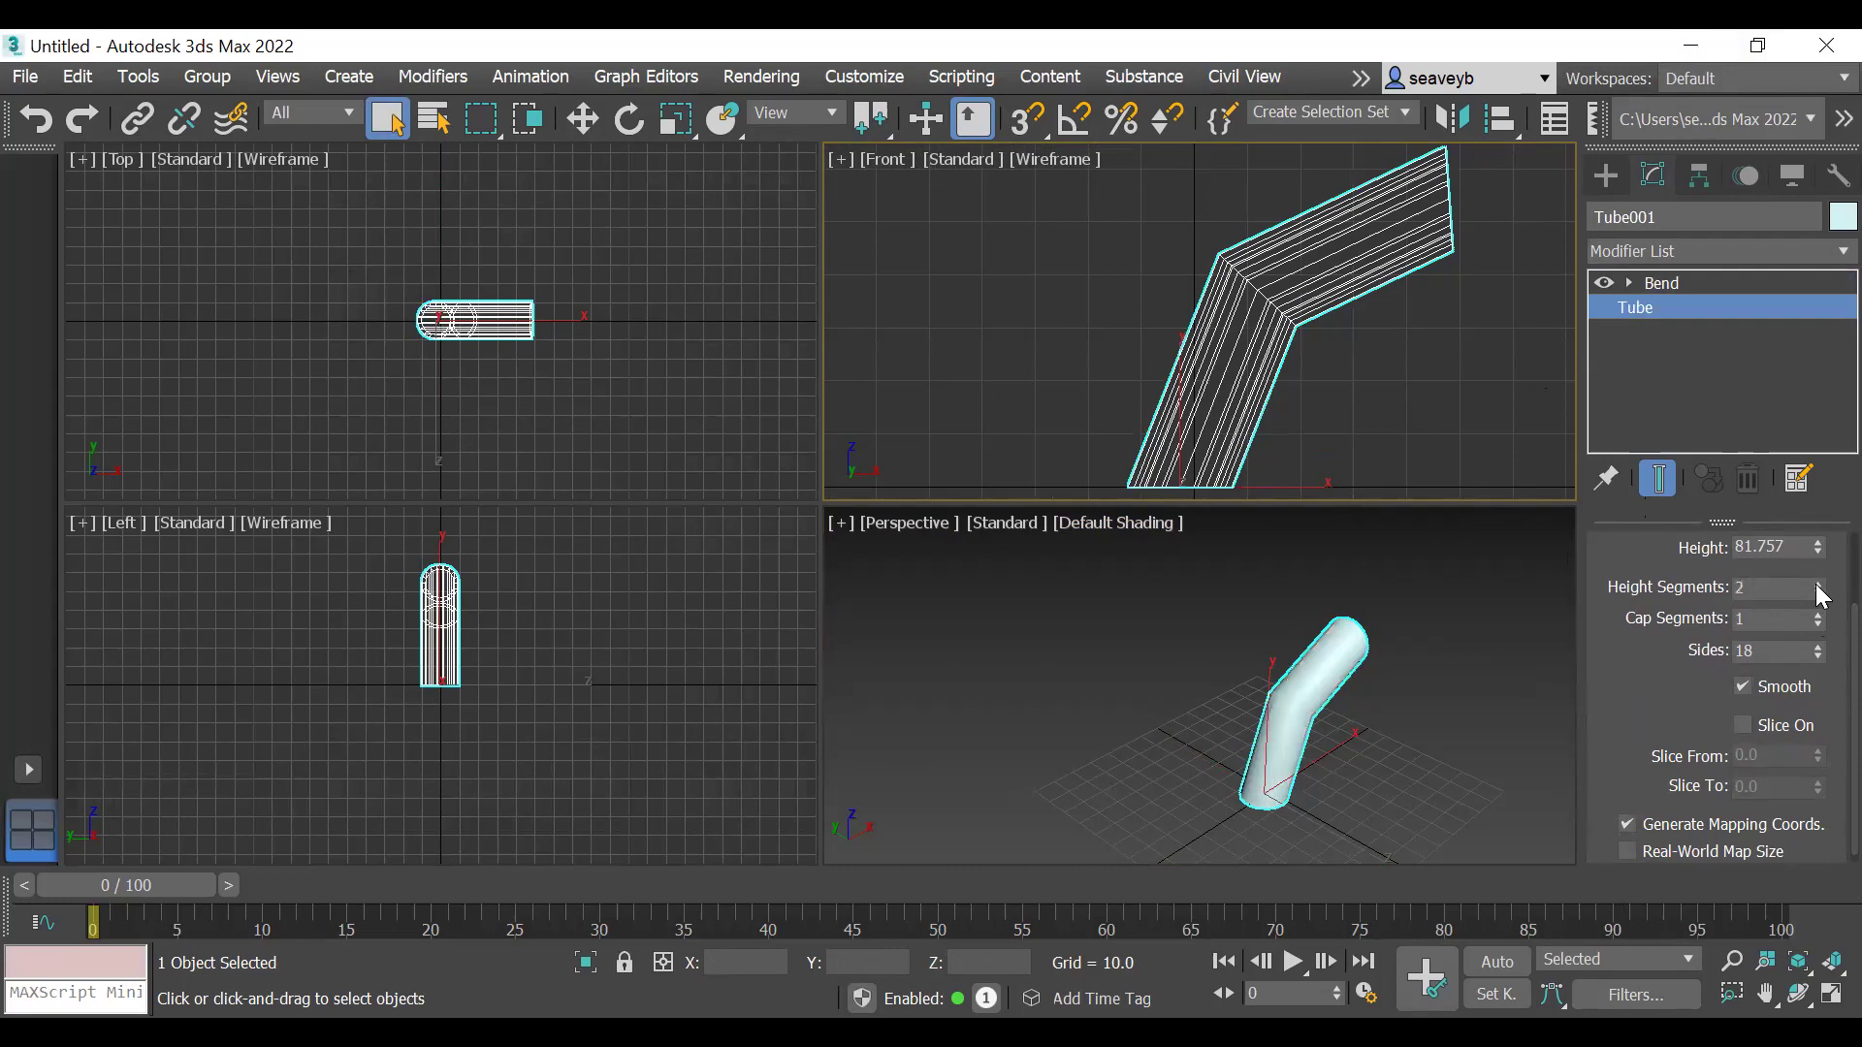
pyautogui.click(1819, 584)
pyautogui.click(1819, 585)
pyautogui.click(1819, 584)
pyautogui.click(1819, 585)
pyautogui.click(1819, 584)
pyautogui.click(1818, 585)
pyautogui.click(1819, 585)
pyautogui.click(1819, 585)
pyautogui.click(1819, 585)
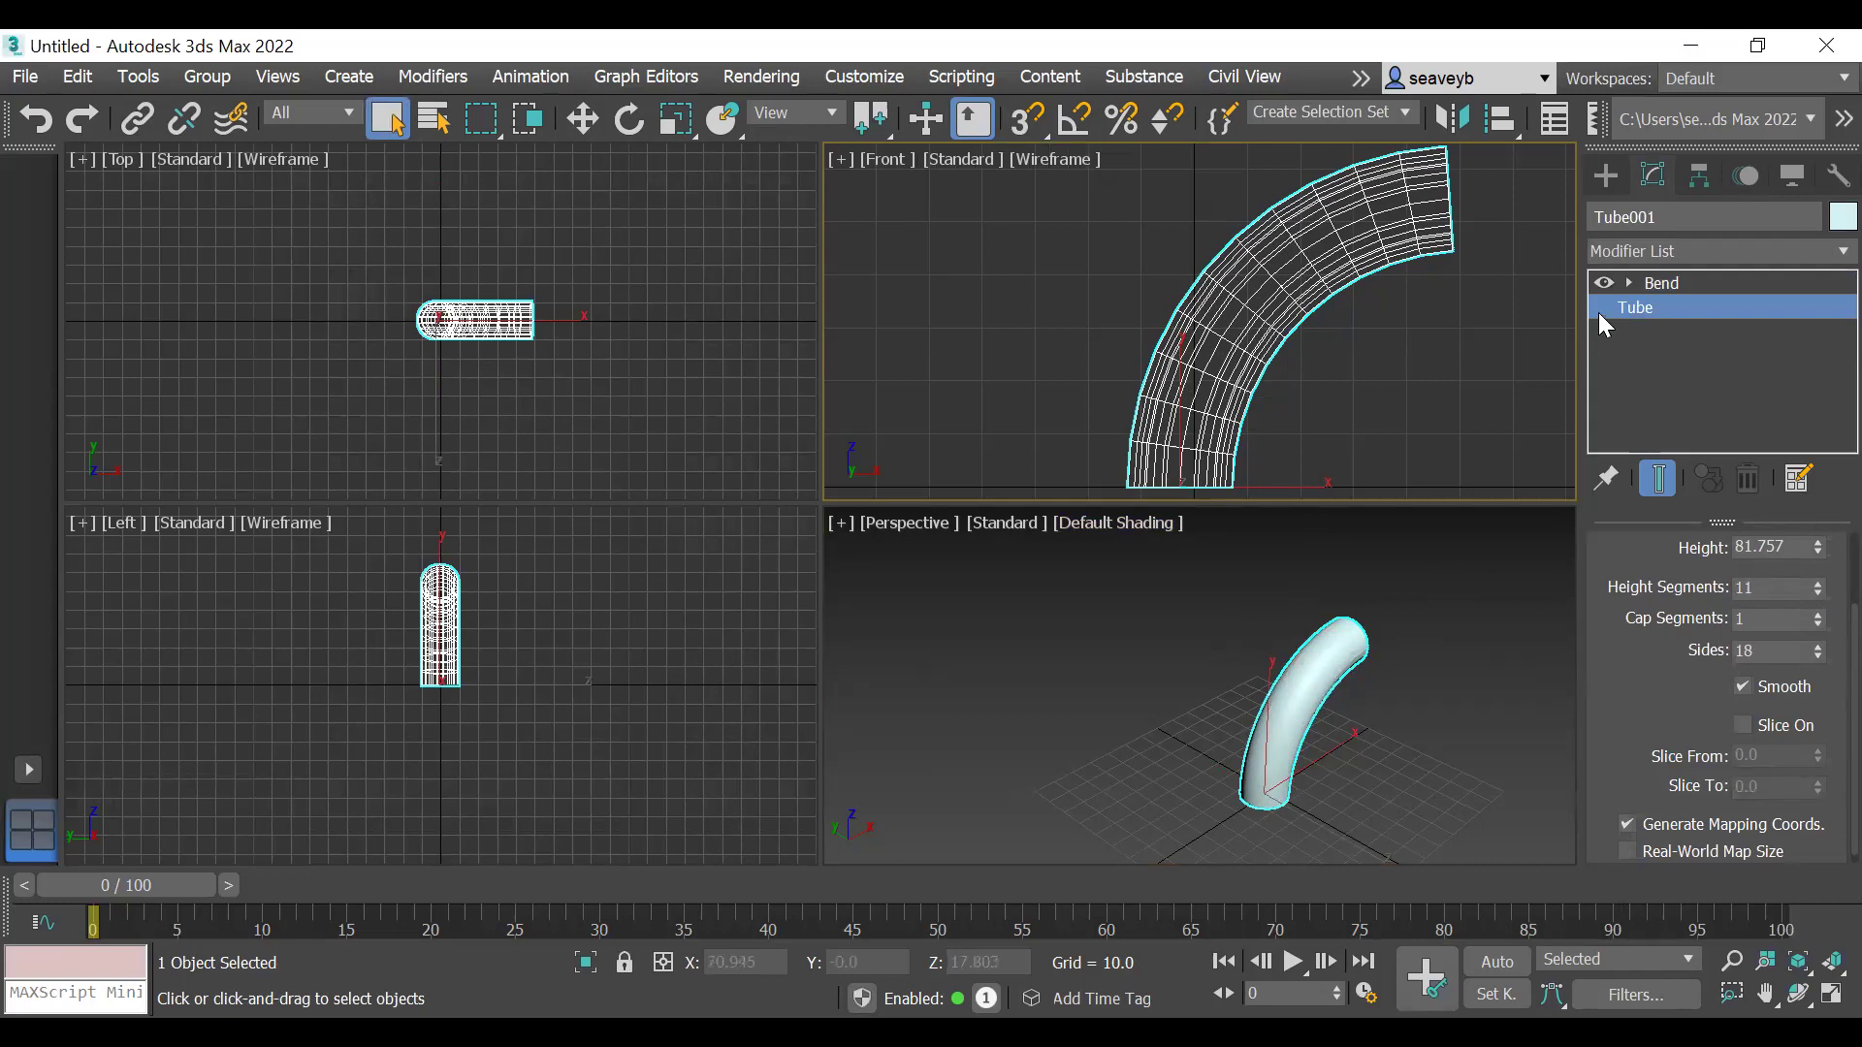
pyautogui.click(1673, 283)
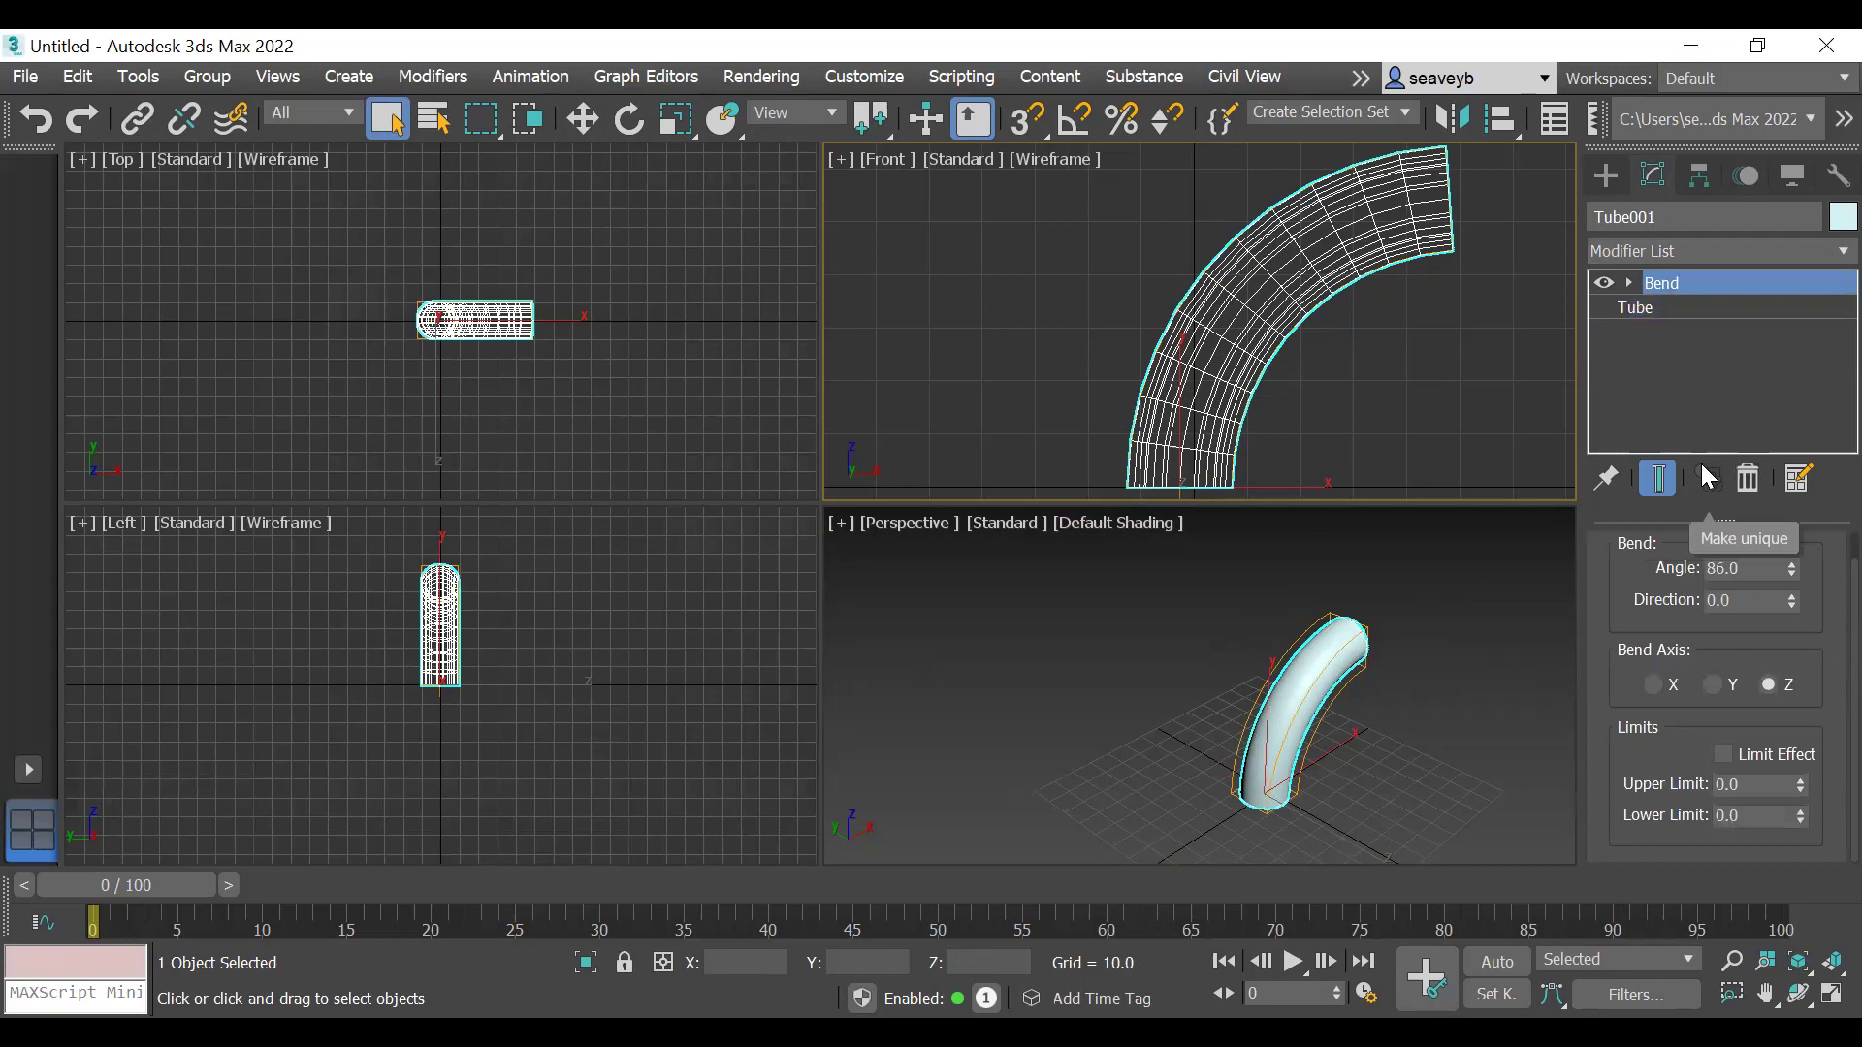
# Step: Delete the bent tube and draw a large floor plane, Plane001, about 1008.586 by 2113.646
pyautogui.press('Delete')
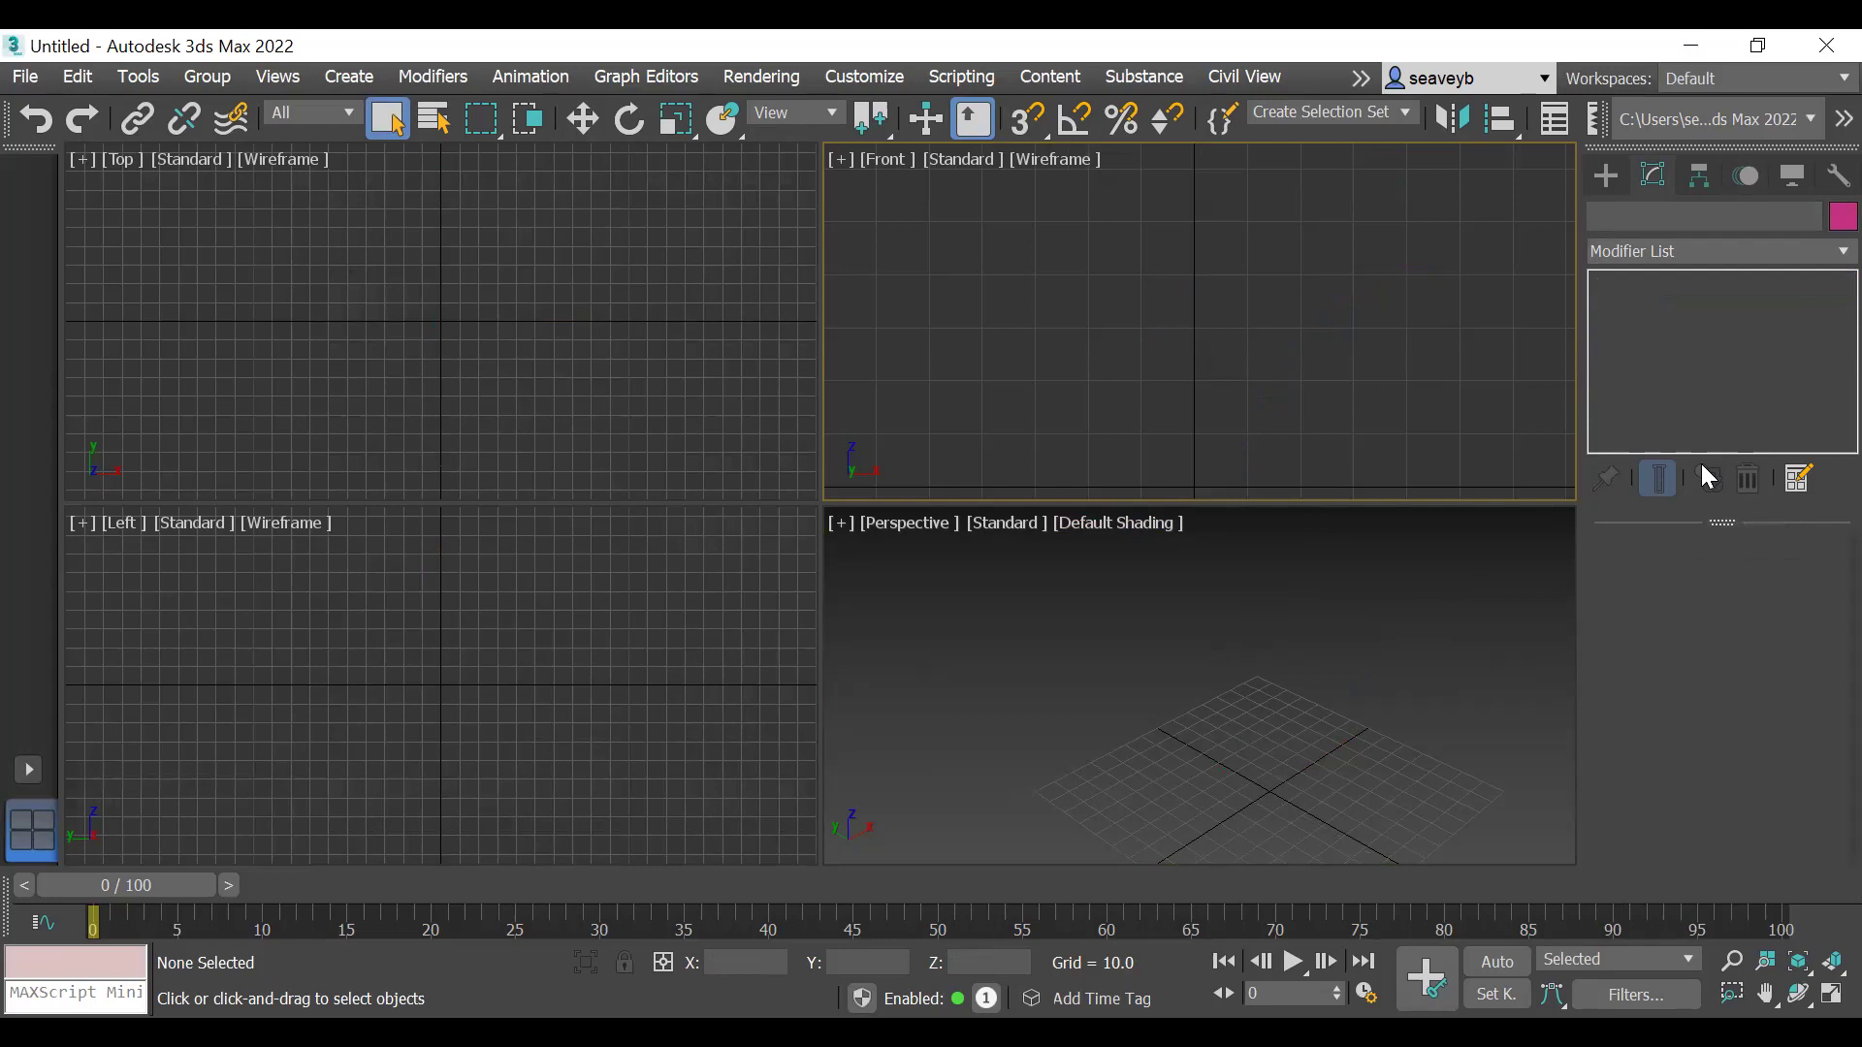
pyautogui.moveTo(1412, 863); pyautogui.dragTo(1279, 727, button='middle')
pyautogui.click(1602, 180)
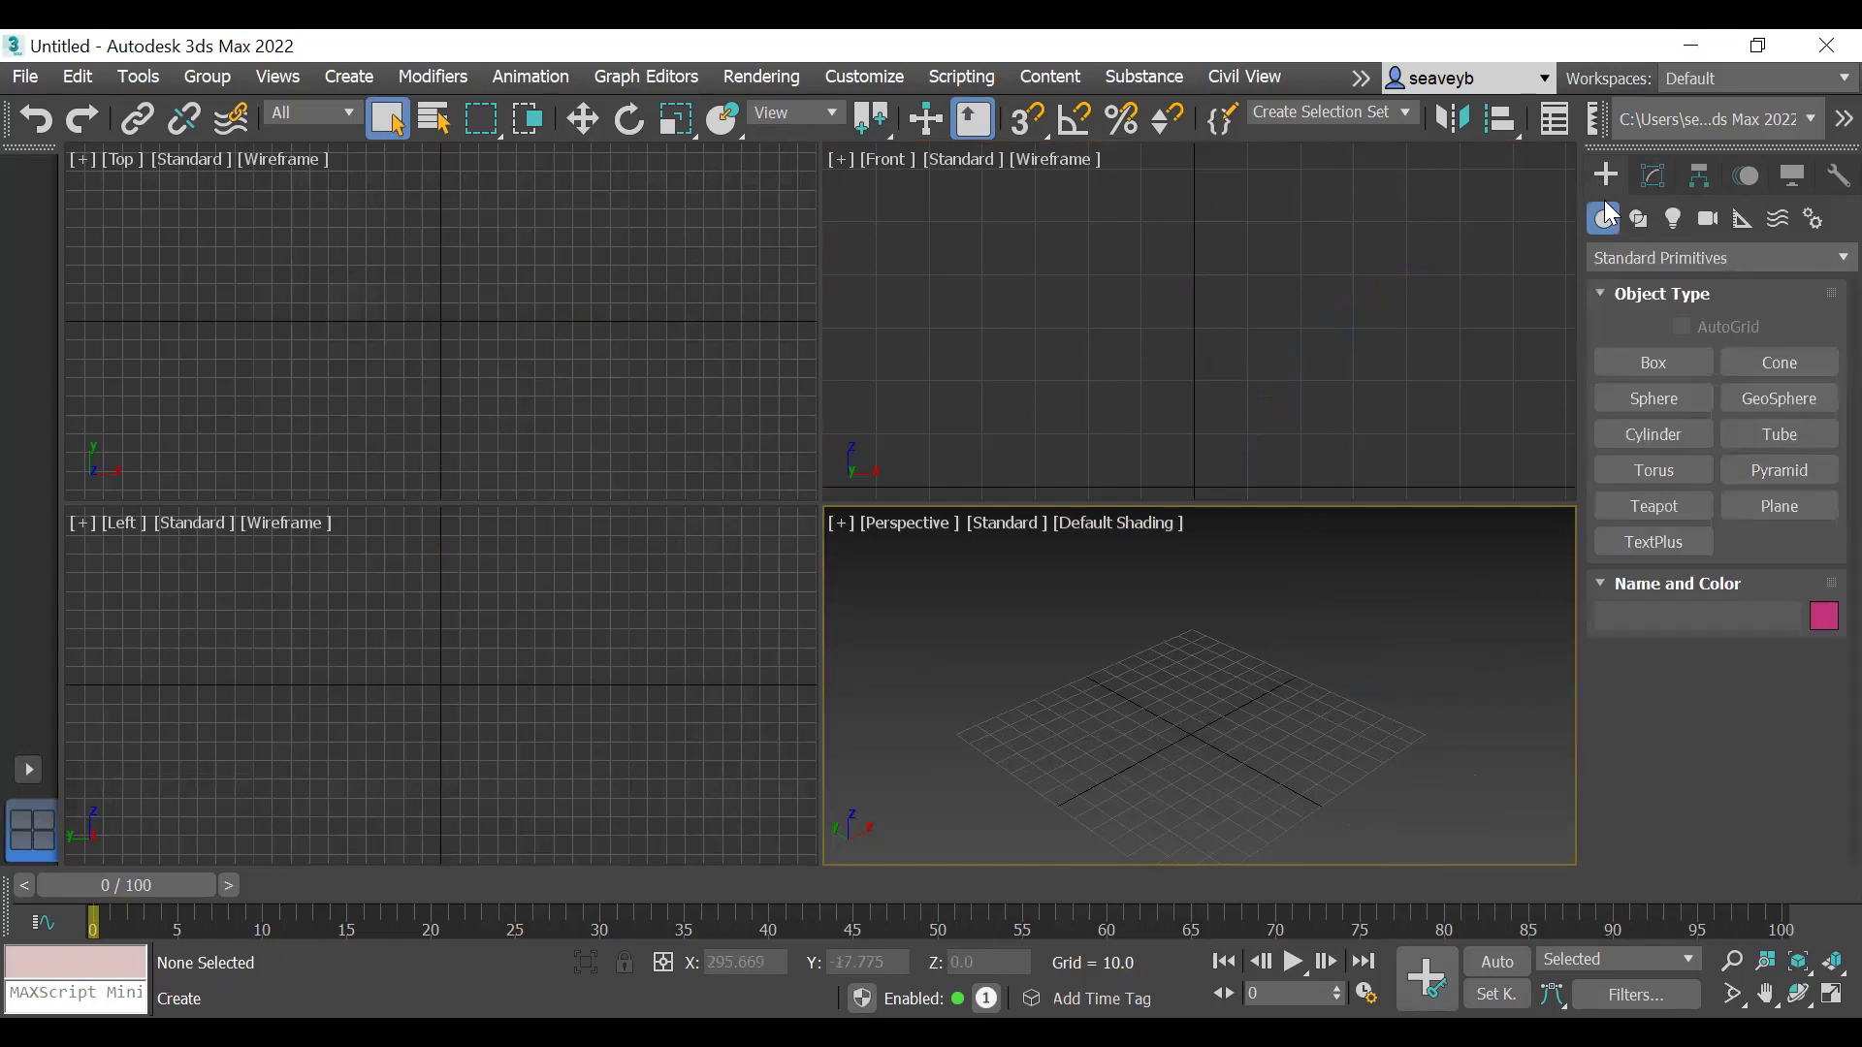
pyautogui.click(1779, 506)
pyautogui.scroll(-5, 537, 398)
pyautogui.moveTo(544, 394); pyautogui.dragTo(460, 342, button='middle')
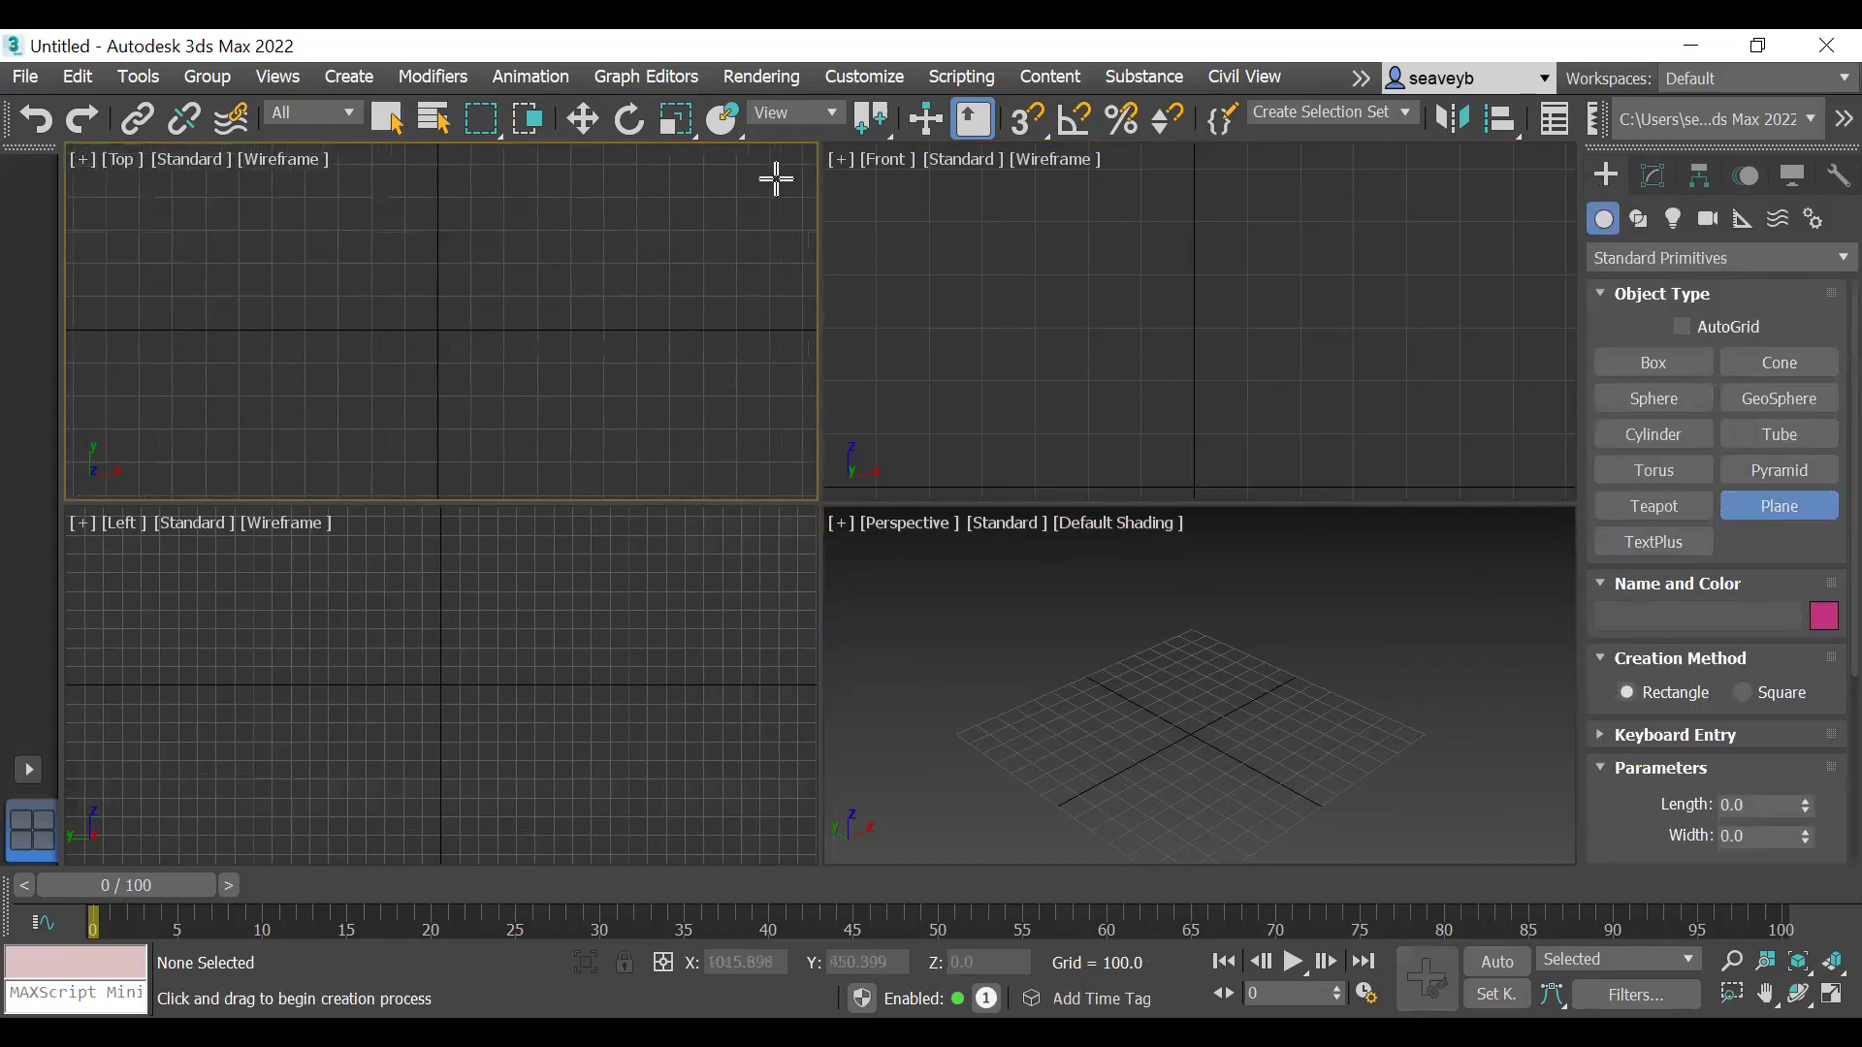
pyautogui.moveTo(793, 158); pyautogui.dragTo(86, 495)
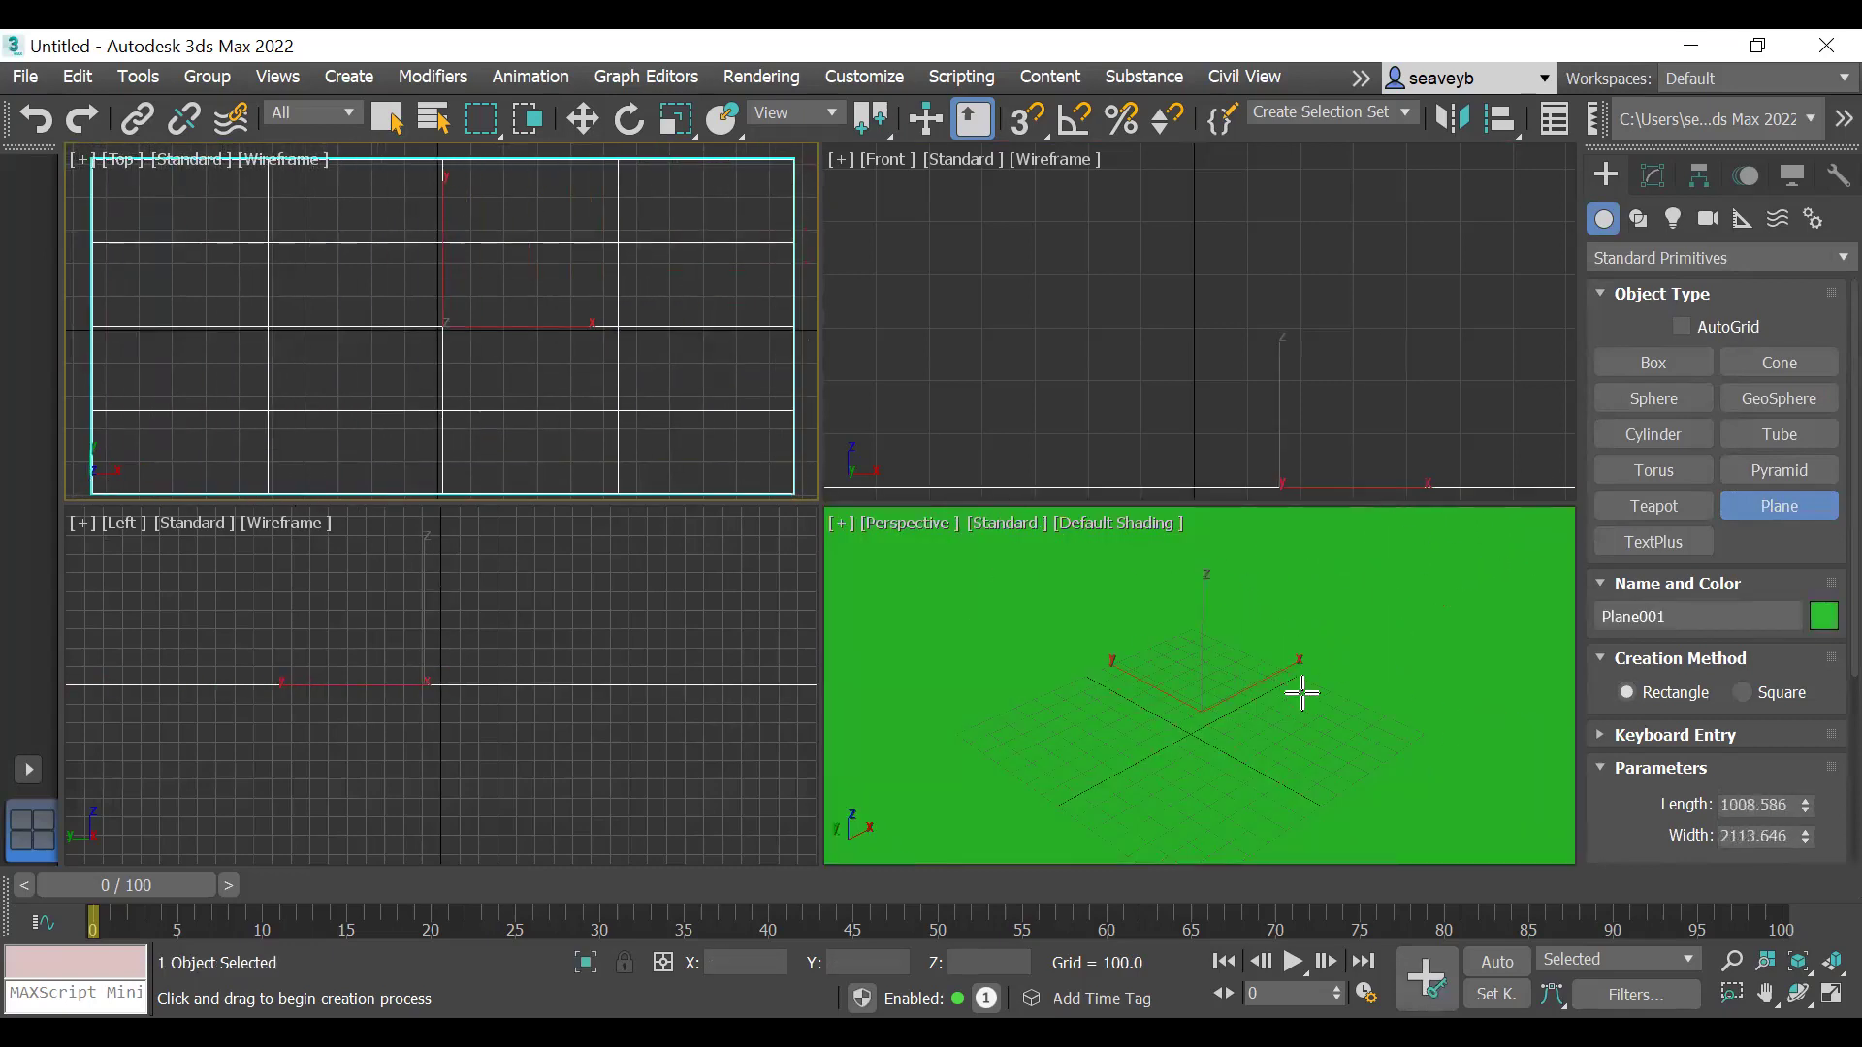
pyautogui.moveTo(1282, 698); pyautogui.dragTo(1297, 725, button='middle')
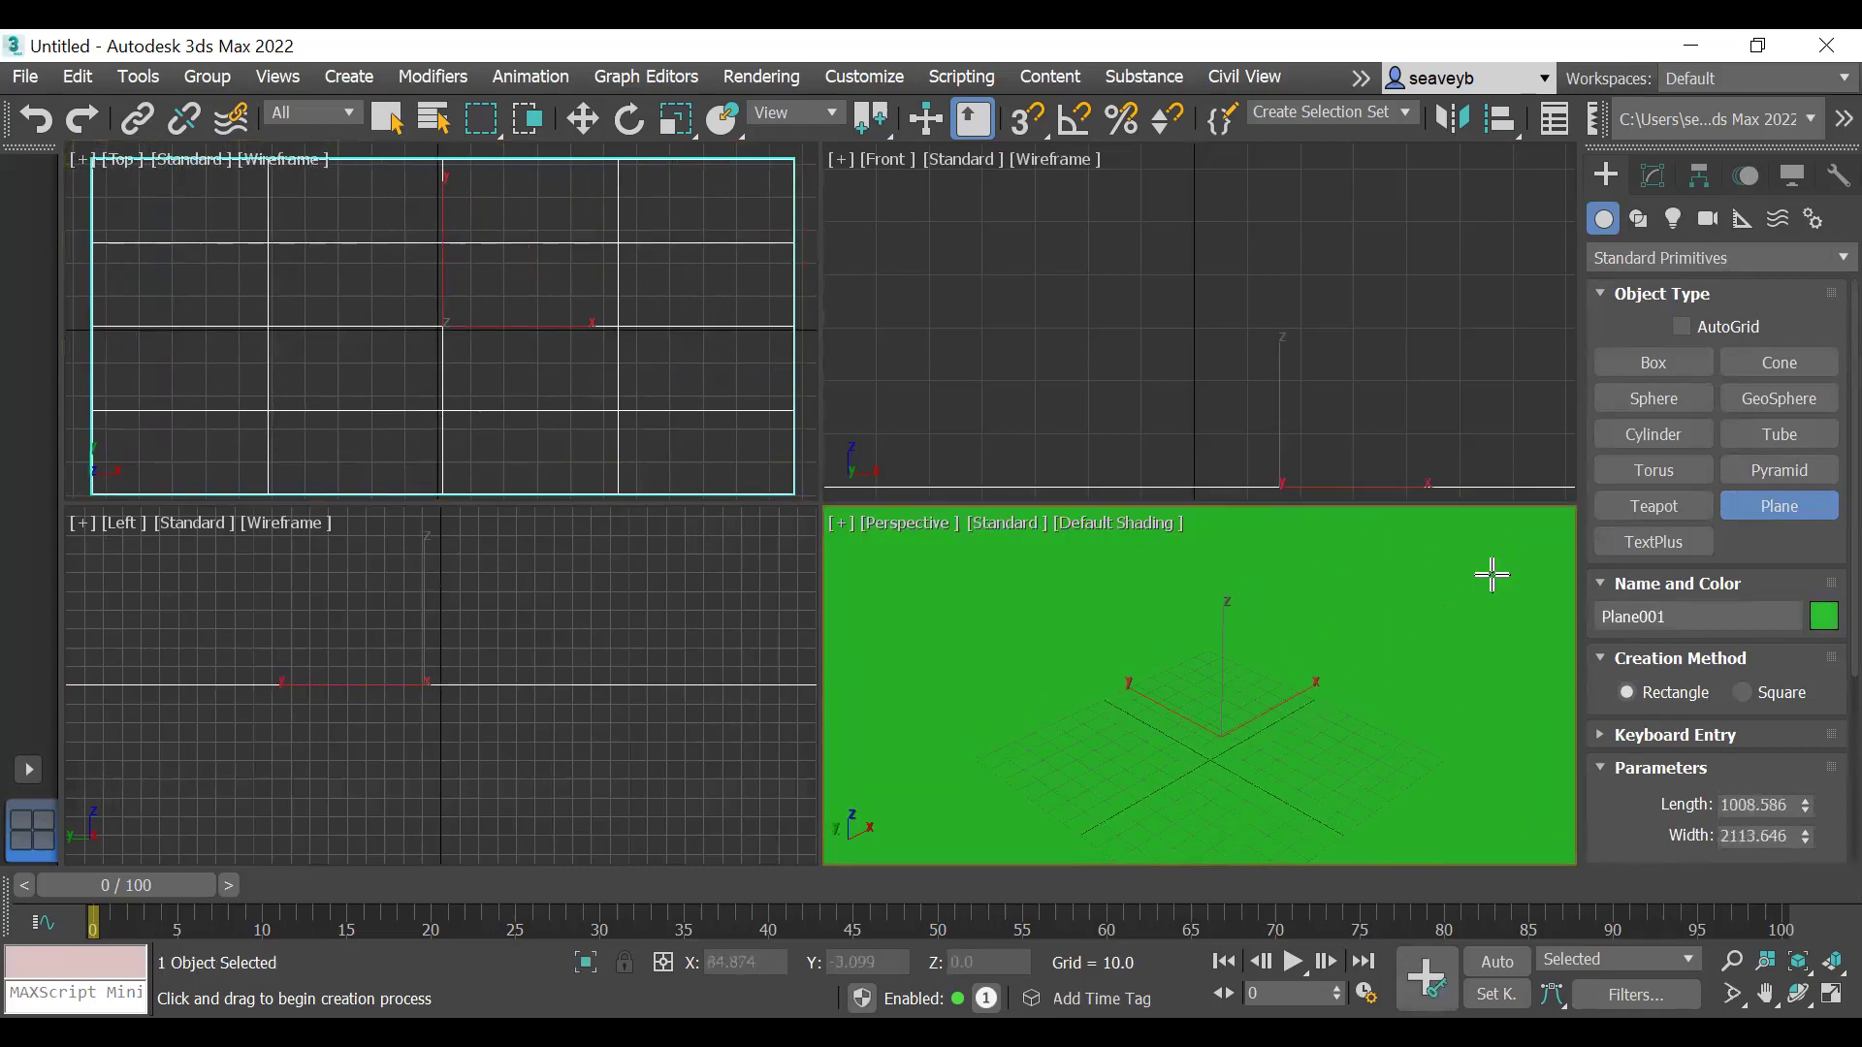
# Step: Create Sphere001 (radius 13.43, 32 segments) at the grid centre and pan the Front view onto it
pyautogui.click(1662, 409)
pyautogui.moveTo(1222, 737); pyautogui.dragTo(1253, 733)
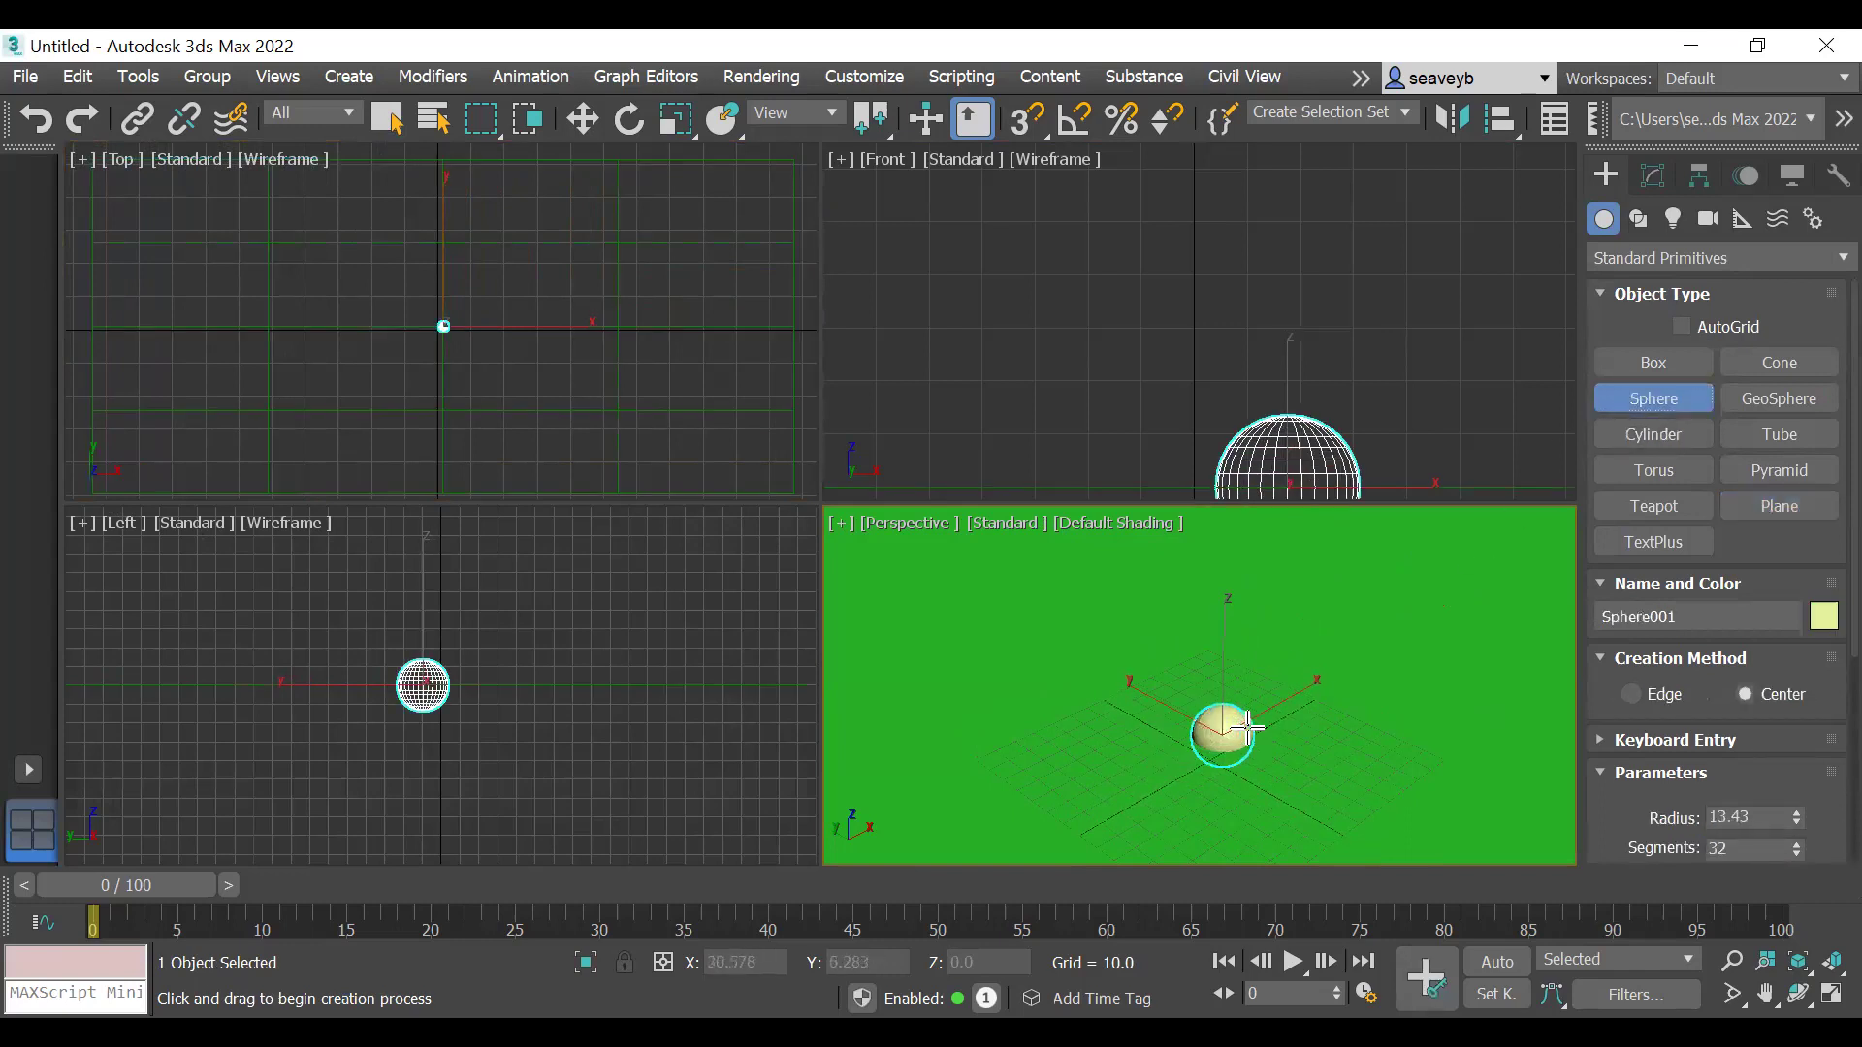
pyautogui.moveTo(1343, 455); pyautogui.dragTo(1326, 328, button='middle')
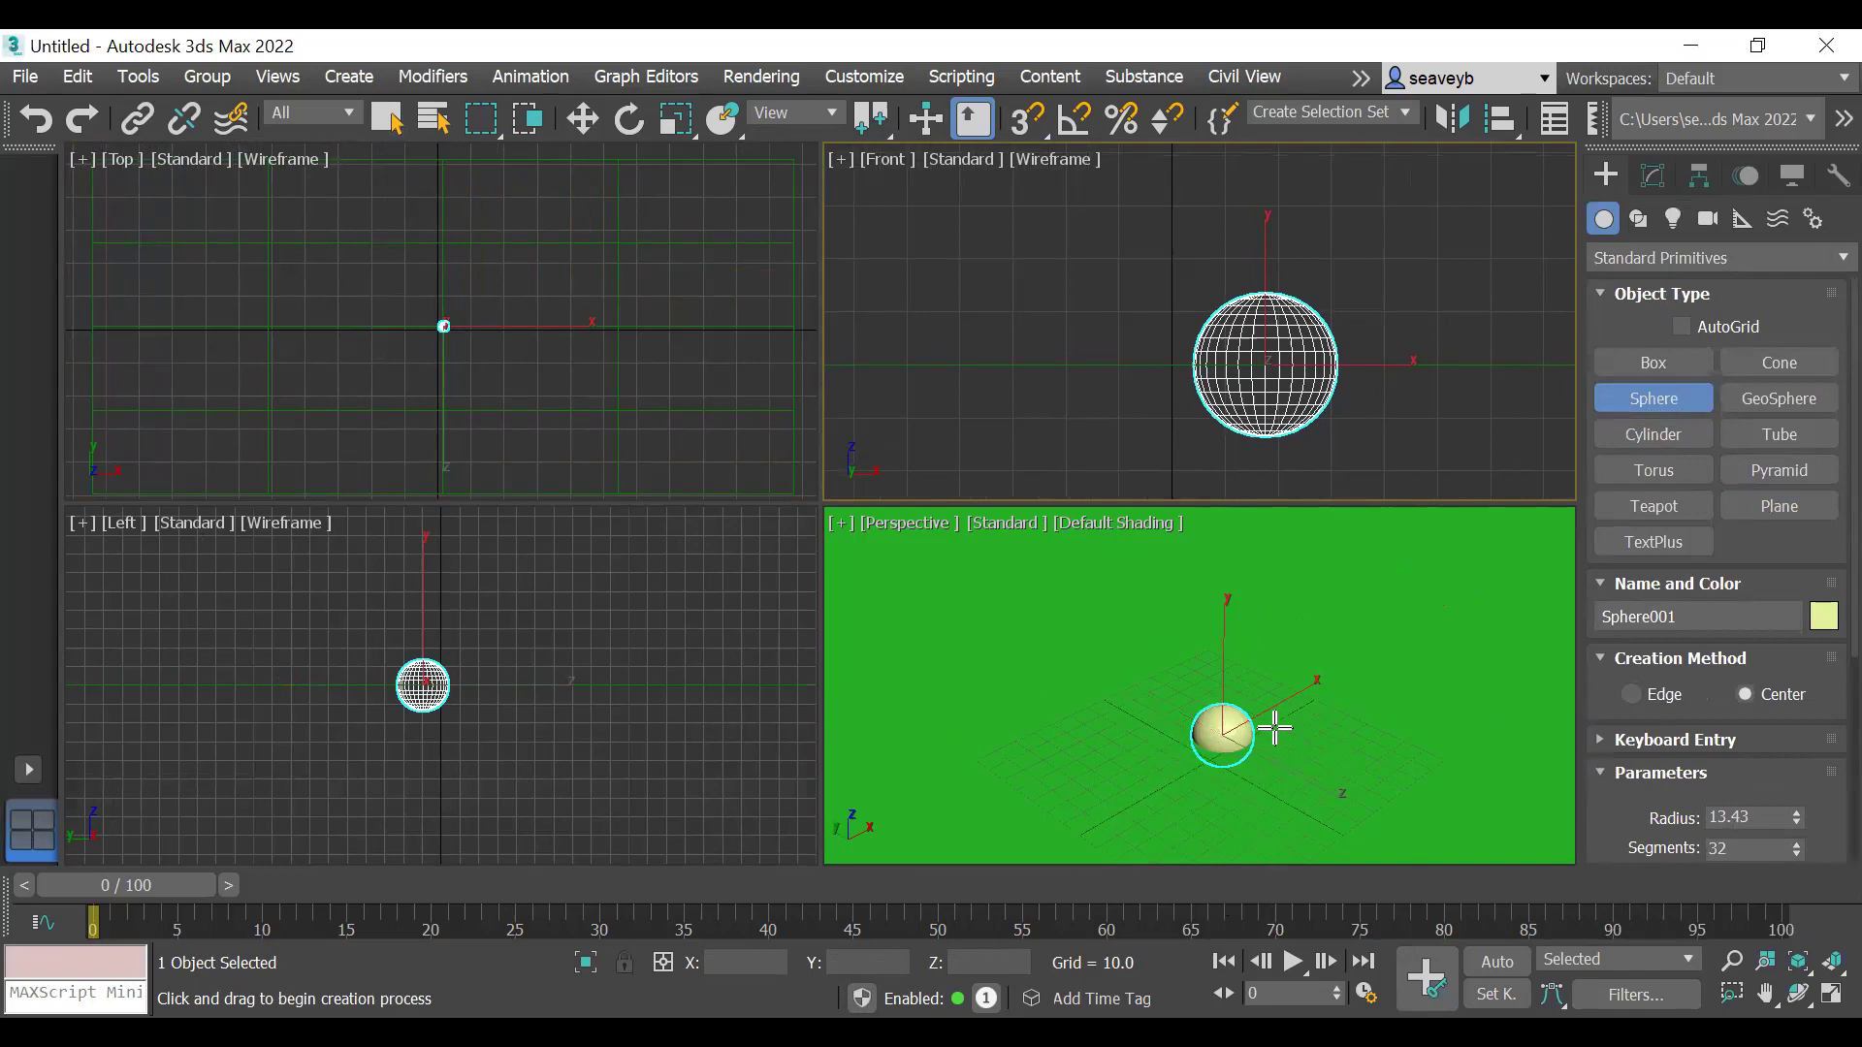
pyautogui.rightClick(1338, 686)
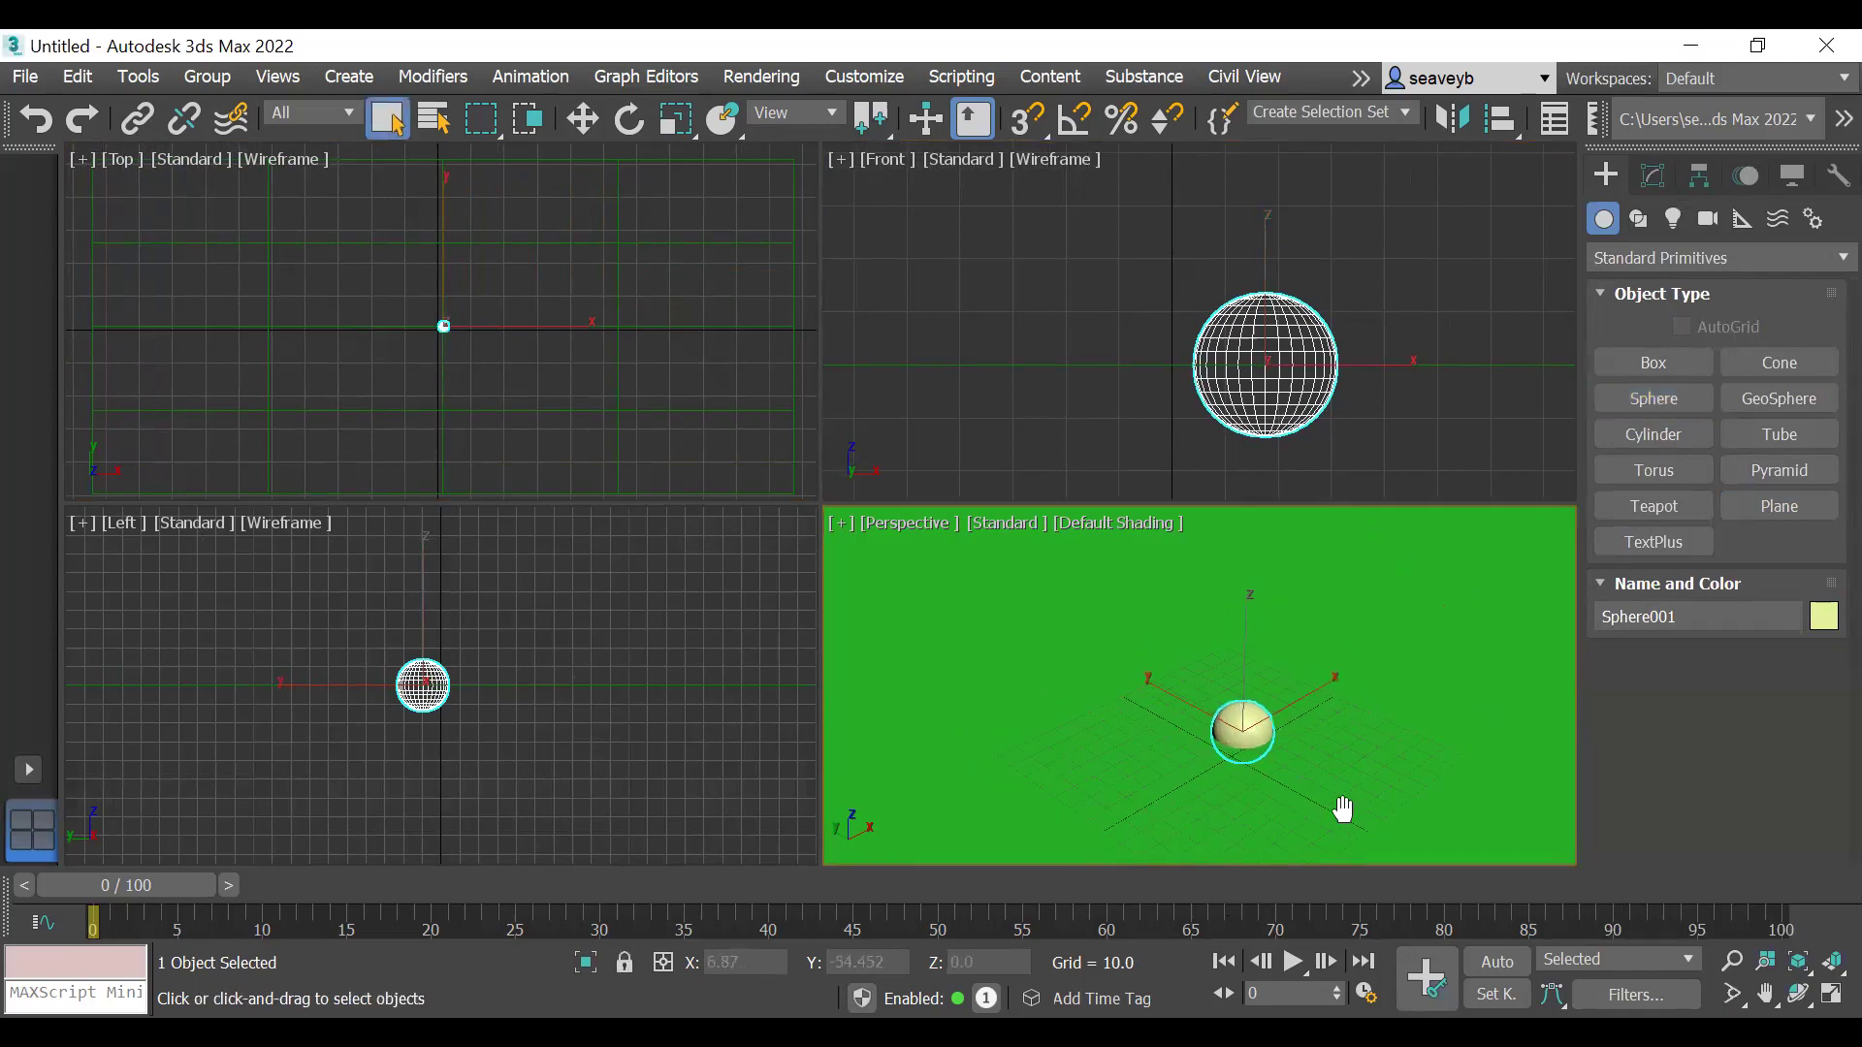
pyautogui.moveTo(1246, 421); pyautogui.dragTo(1260, 454, button='middle')
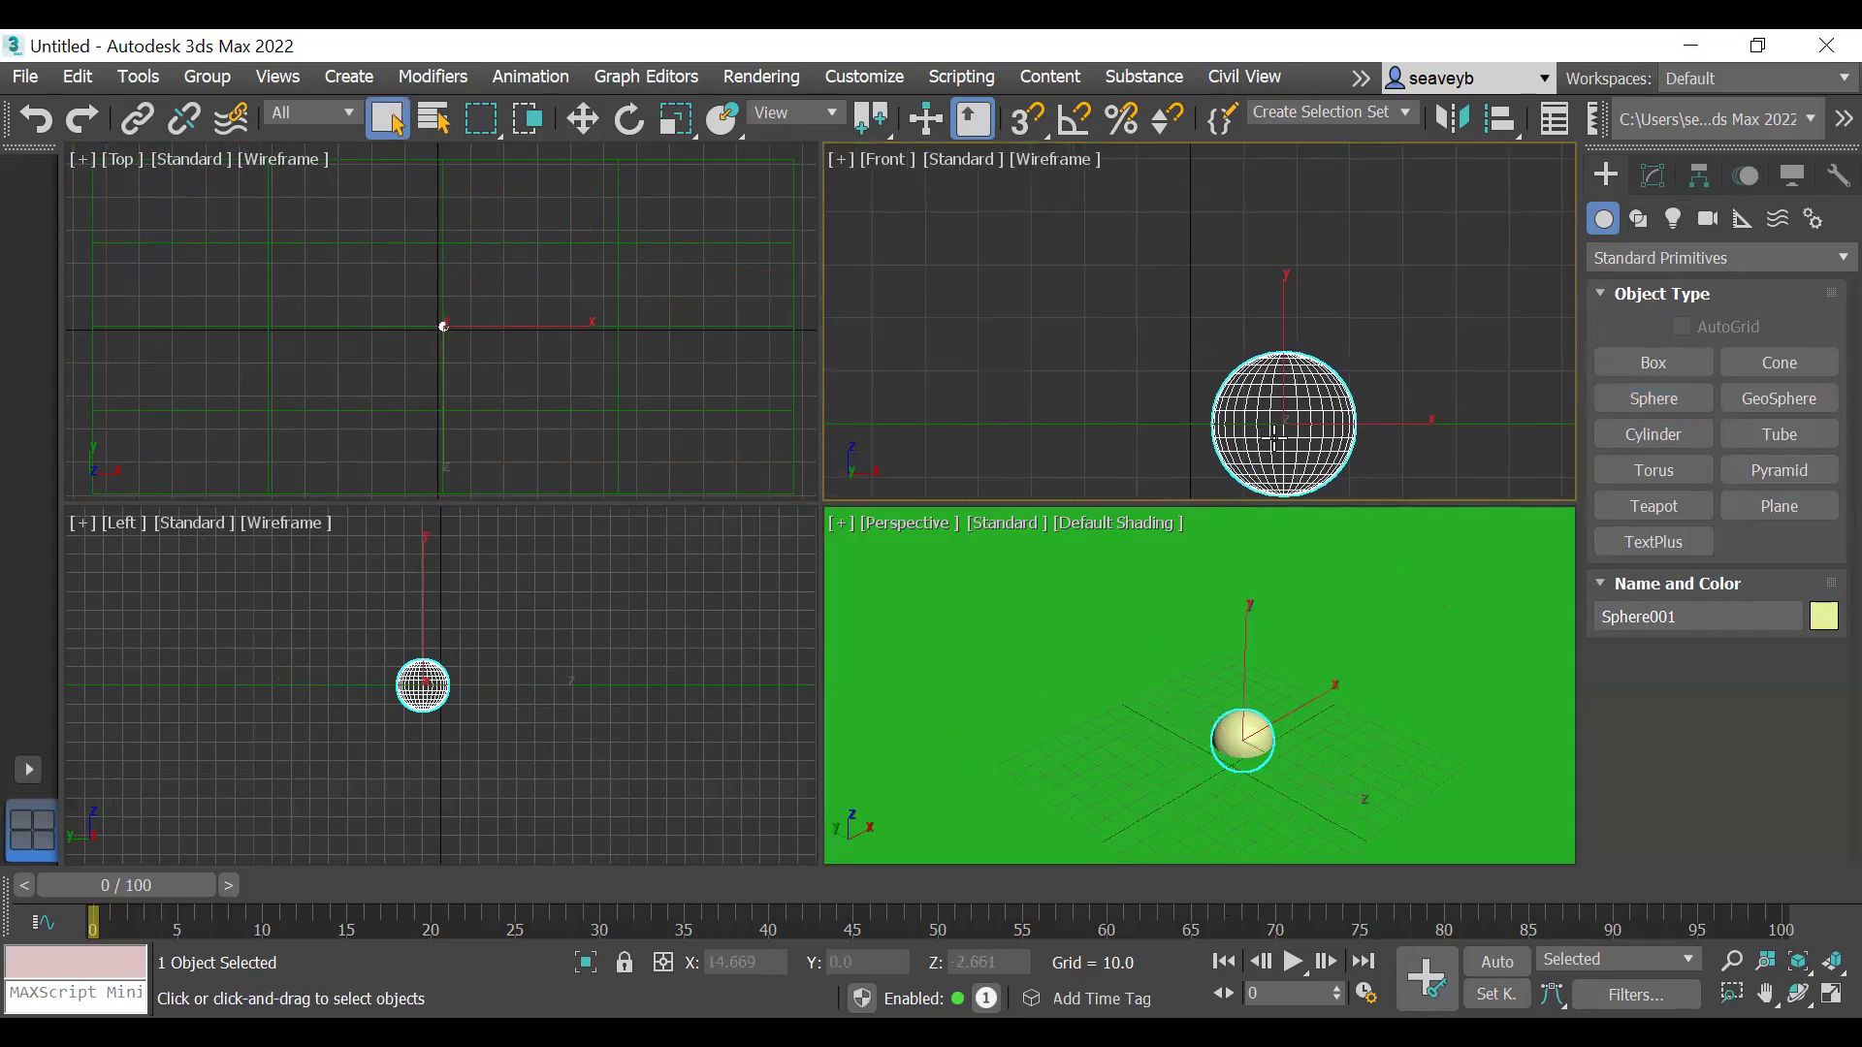
pyautogui.scroll(-3, 1288, 424)
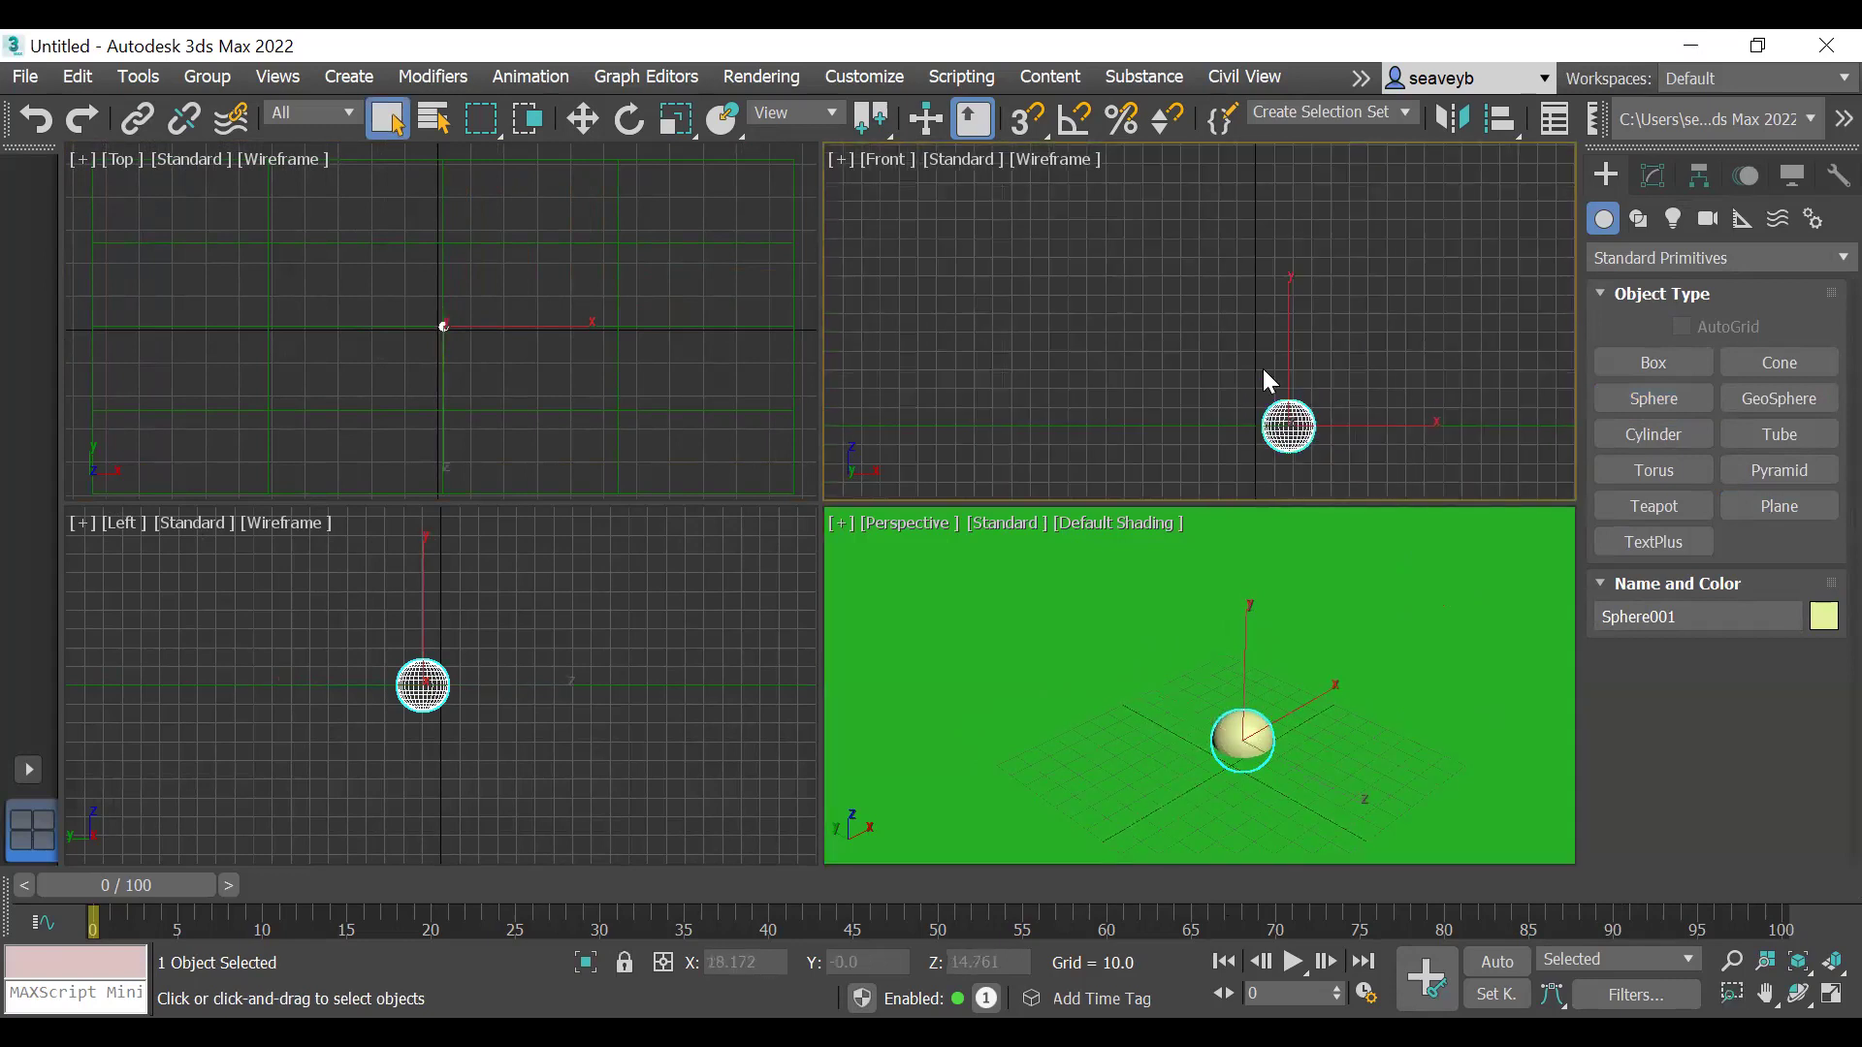
pyautogui.moveTo(1264, 378); pyautogui.dragTo(1168, 383, button='middle')
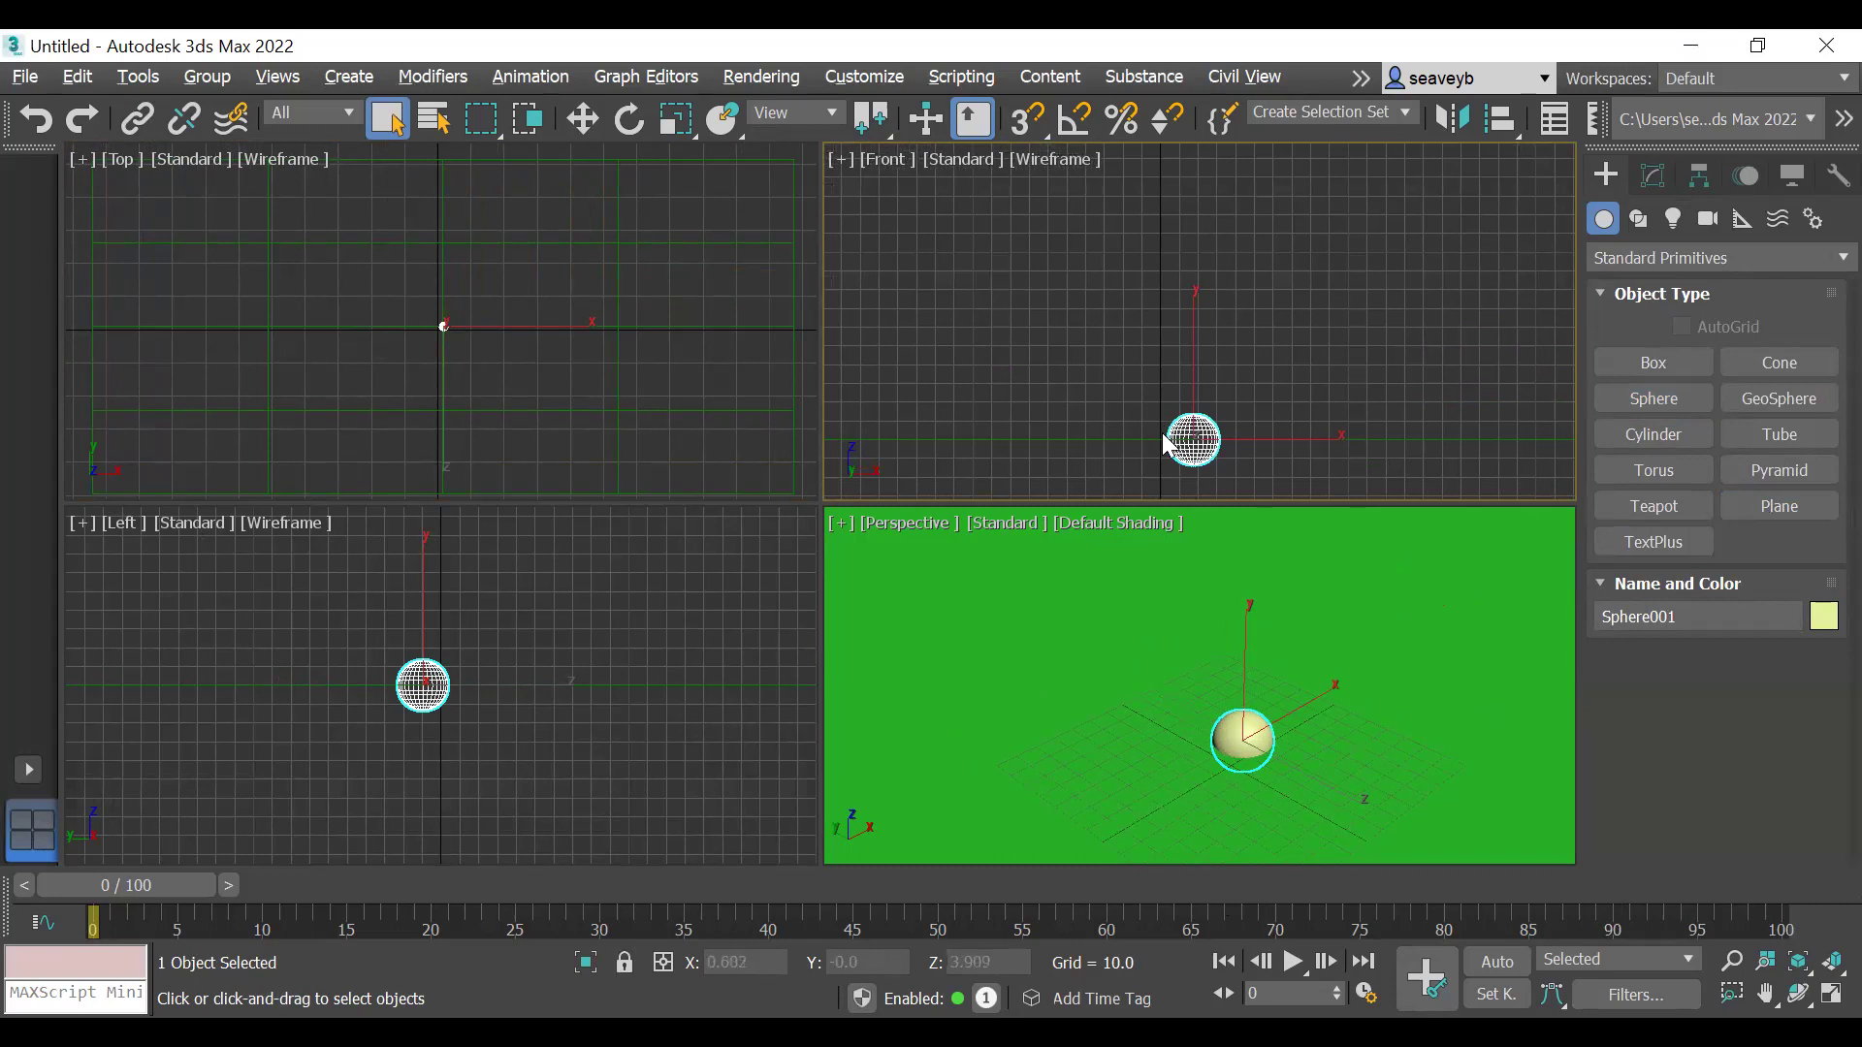
# Step: Maximize the Front viewport with Alt+W and pan to reposition the sphere
pyautogui.hotkey('alt', 'w')
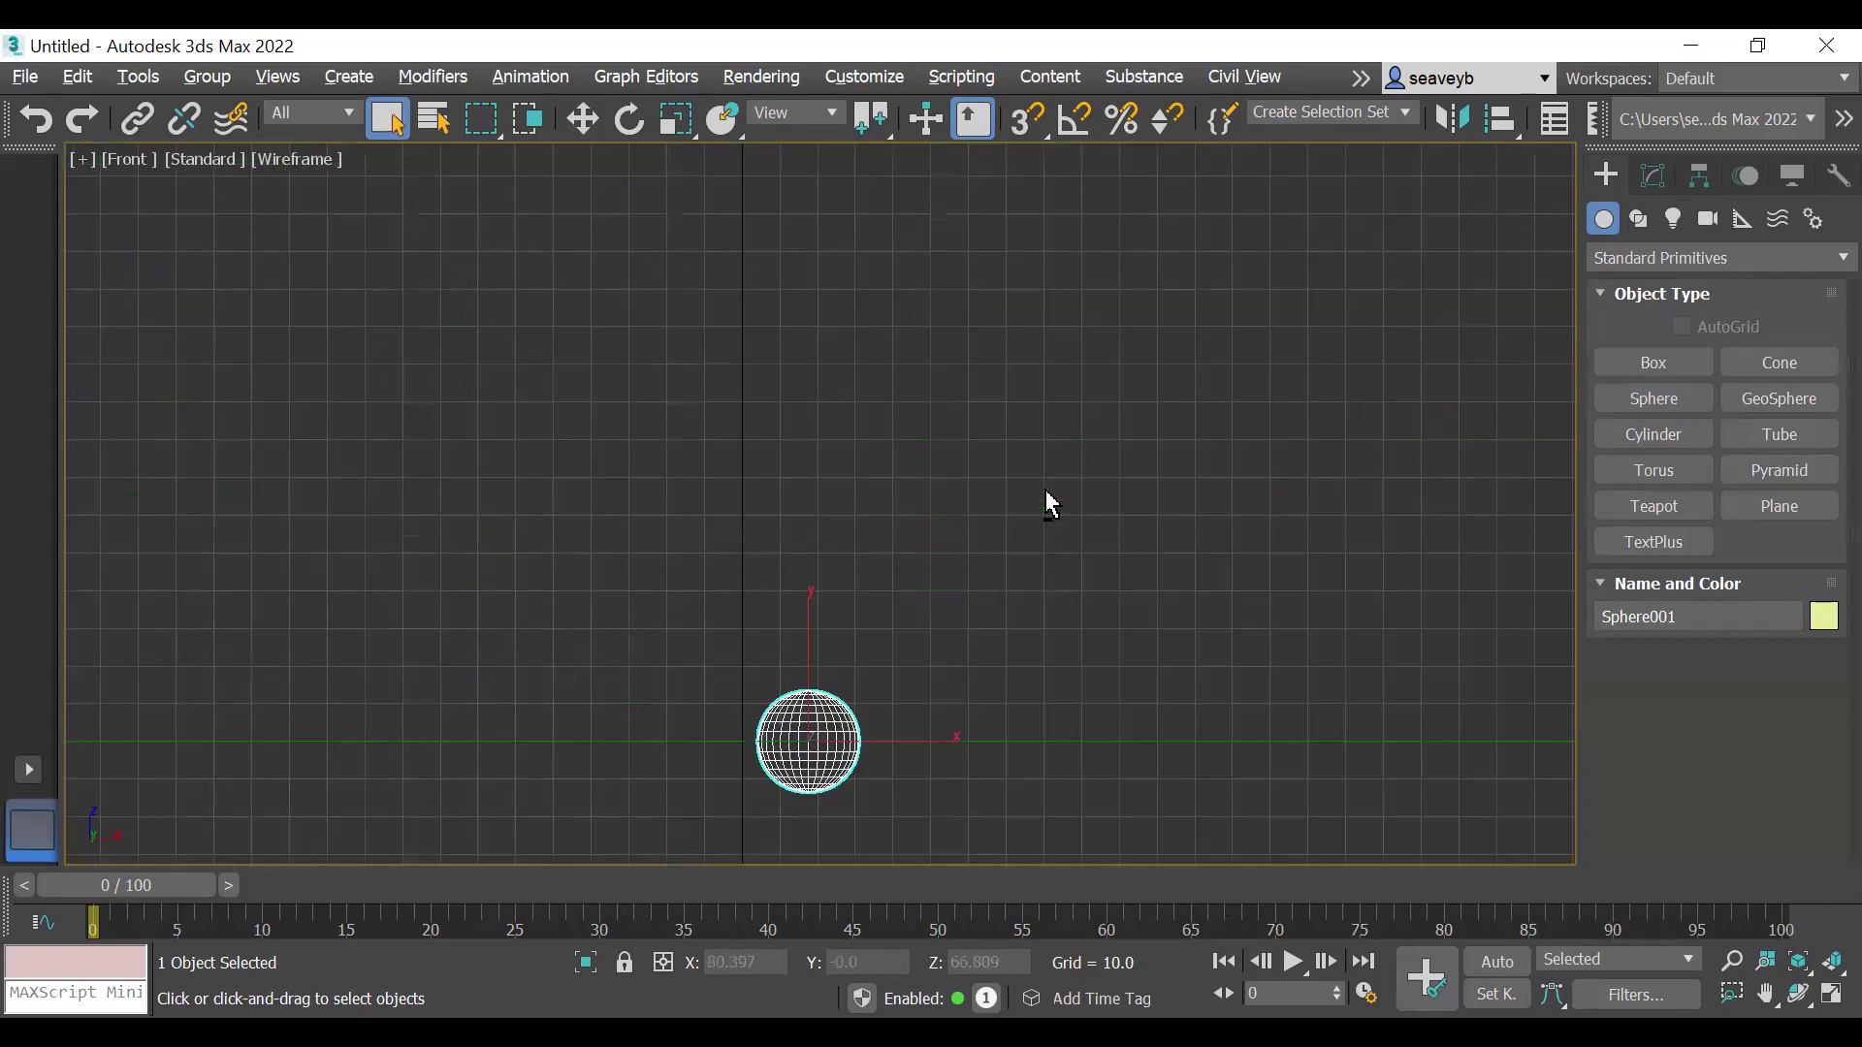
pyautogui.moveTo(950, 628); pyautogui.dragTo(1020, 647, button='middle')
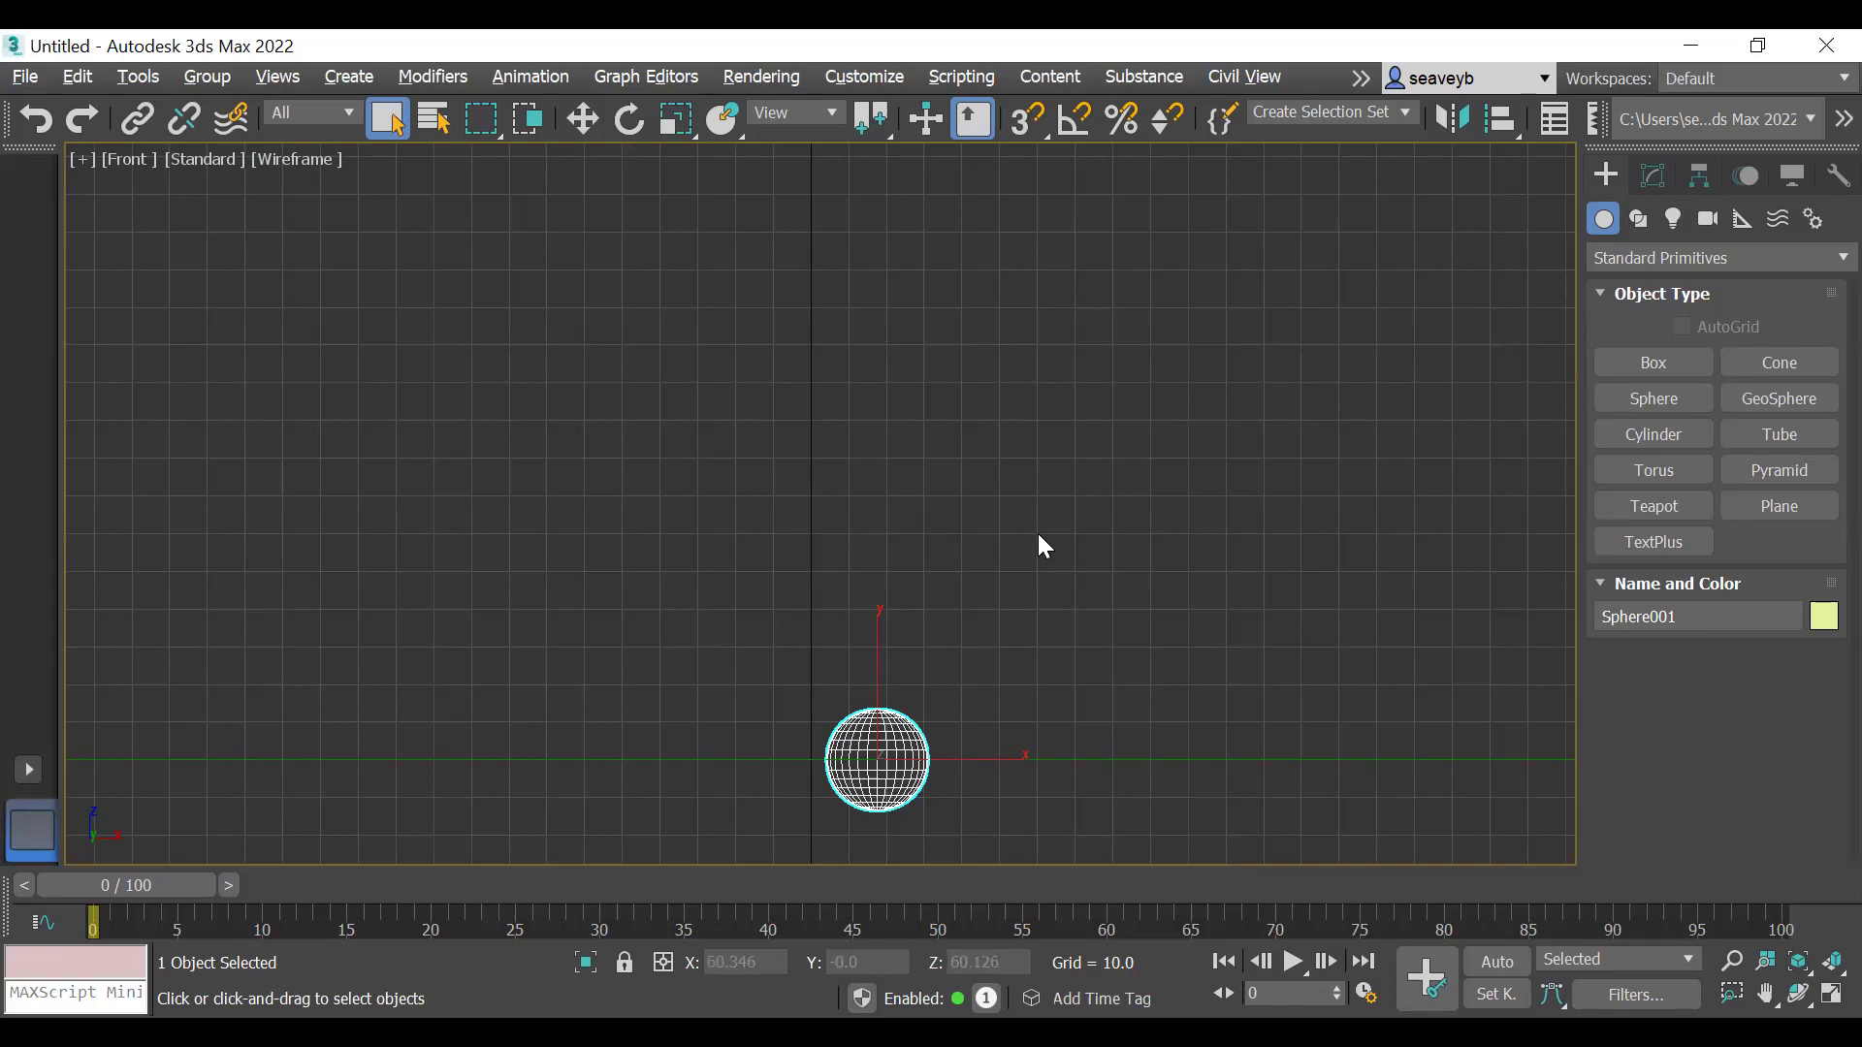
# Step: Move Sphere001 up-left to X -42.319, Z 87.244 and enlarge the move gizmo
pyautogui.press('w')
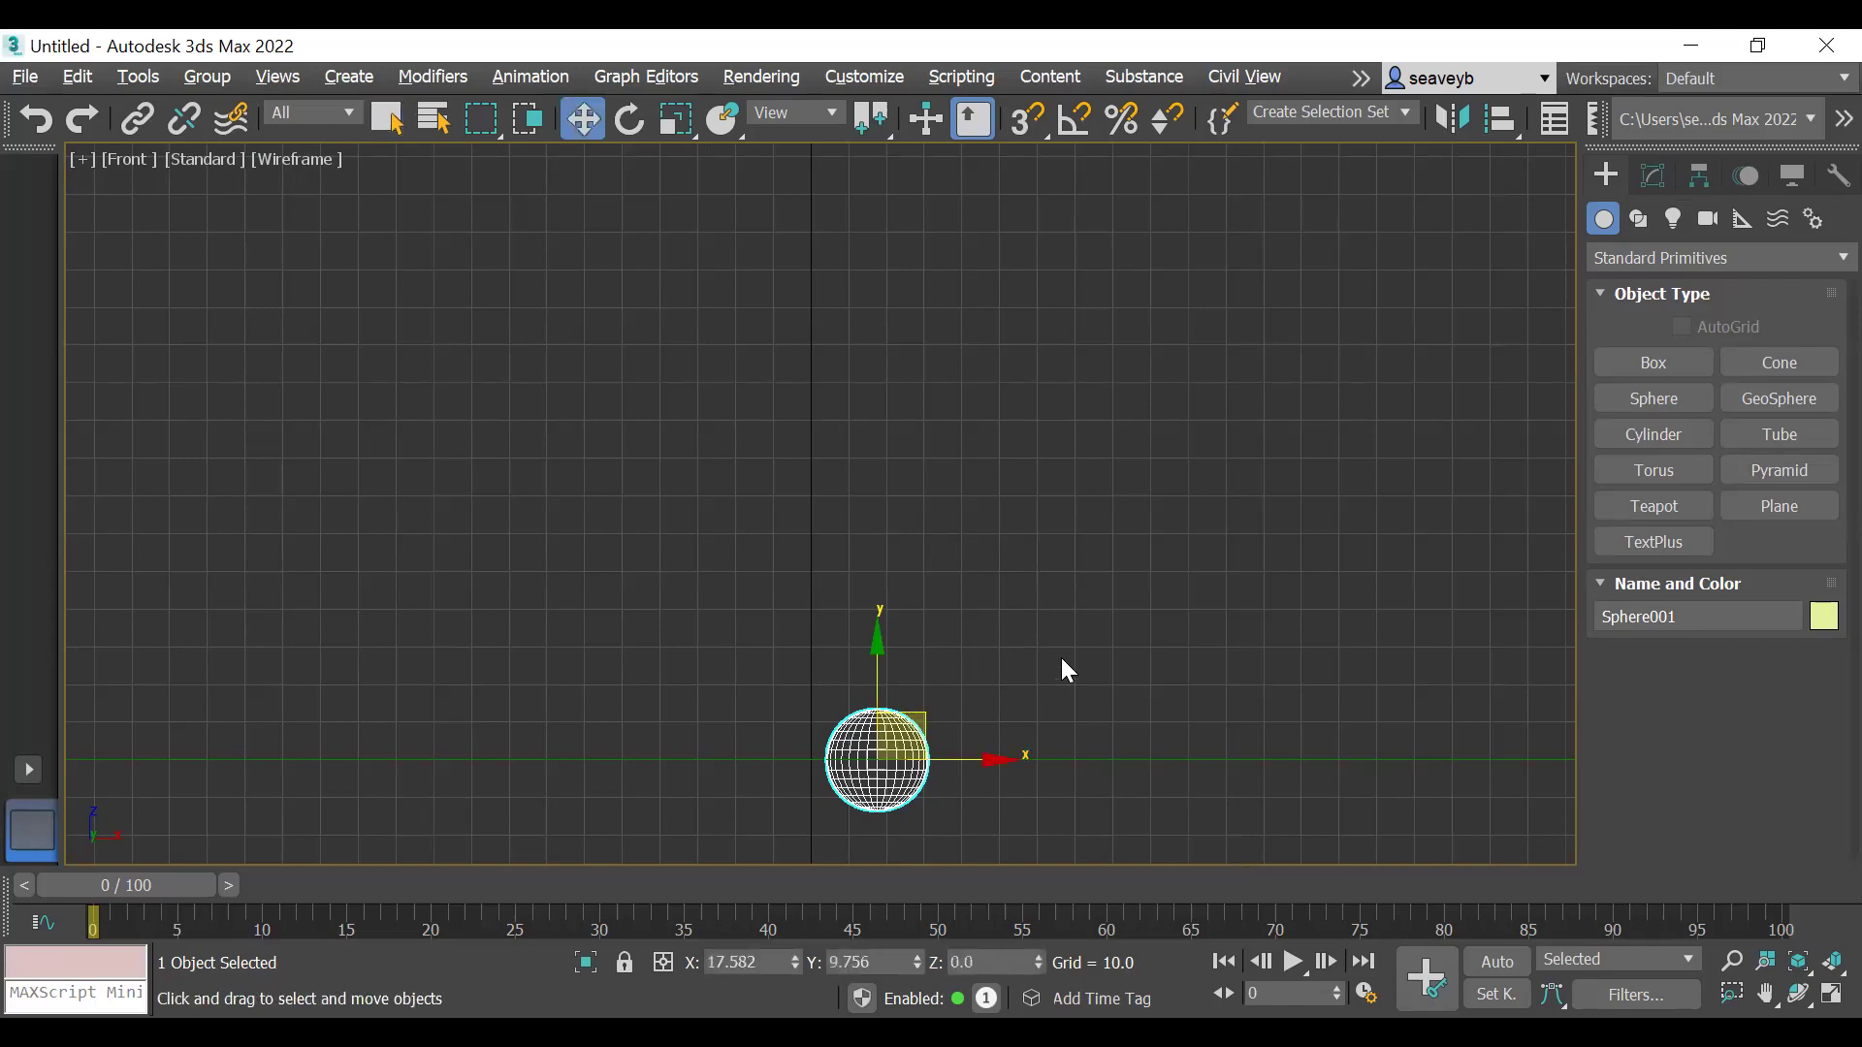
pyautogui.moveTo(877, 792); pyautogui.dragTo(651, 465)
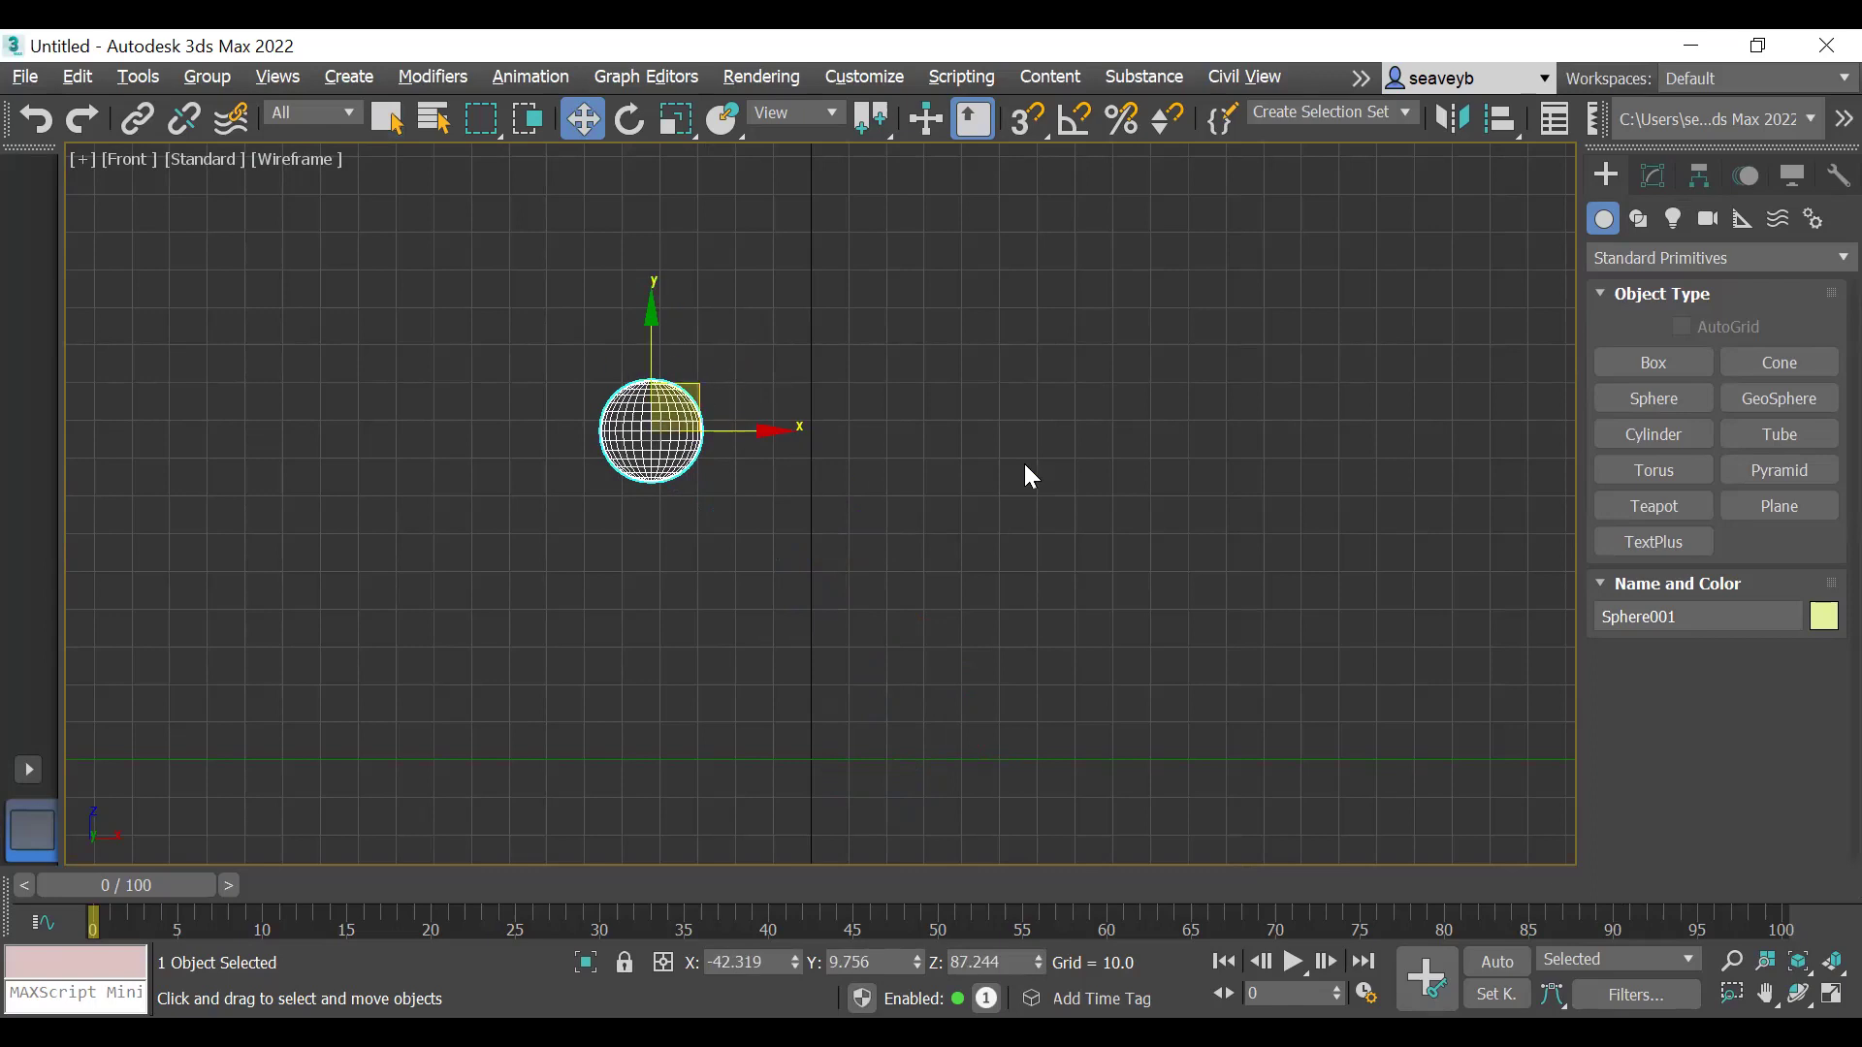
pyautogui.press('=')
pyautogui.press('=')
pyautogui.press('=')
pyautogui.press('=')
pyautogui.press('=')
pyautogui.press('-')
pyautogui.press('-')
pyautogui.press('-')
pyautogui.press('-')
pyautogui.press('-')
pyautogui.press('-')
pyautogui.press('-')
pyautogui.press('-')
pyautogui.press('-')
pyautogui.press('-')
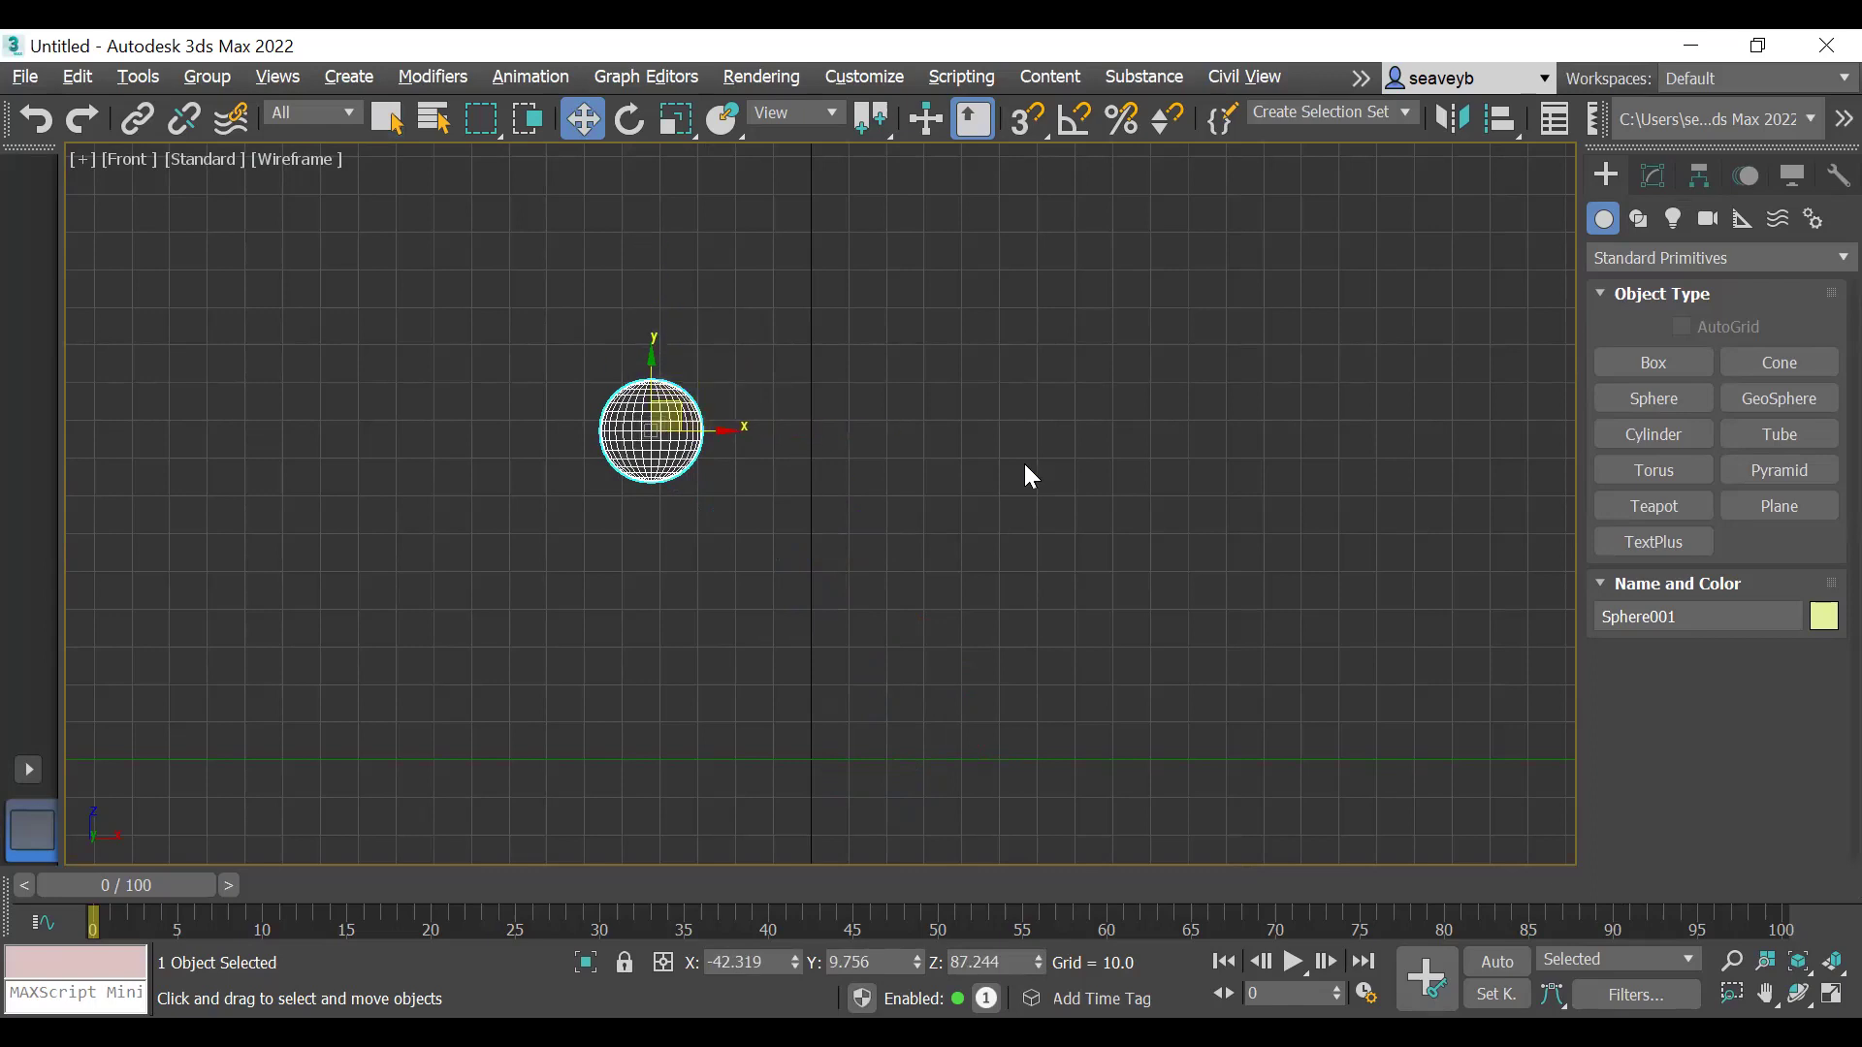
pyautogui.press('=')
pyautogui.press('=')
pyautogui.press('=')
pyautogui.press('-')
pyautogui.press('-')
pyautogui.press('=')
pyautogui.press('=')
pyautogui.press('=')
pyautogui.press('=')
pyautogui.press('=')
pyautogui.press('-')
pyautogui.press('-')
pyautogui.press('-')
pyautogui.press('=')
pyautogui.press('=')
pyautogui.press('=')
pyautogui.press('-')
pyautogui.press('-')
pyautogui.press('-')
pyautogui.press('=')
pyautogui.press('=')
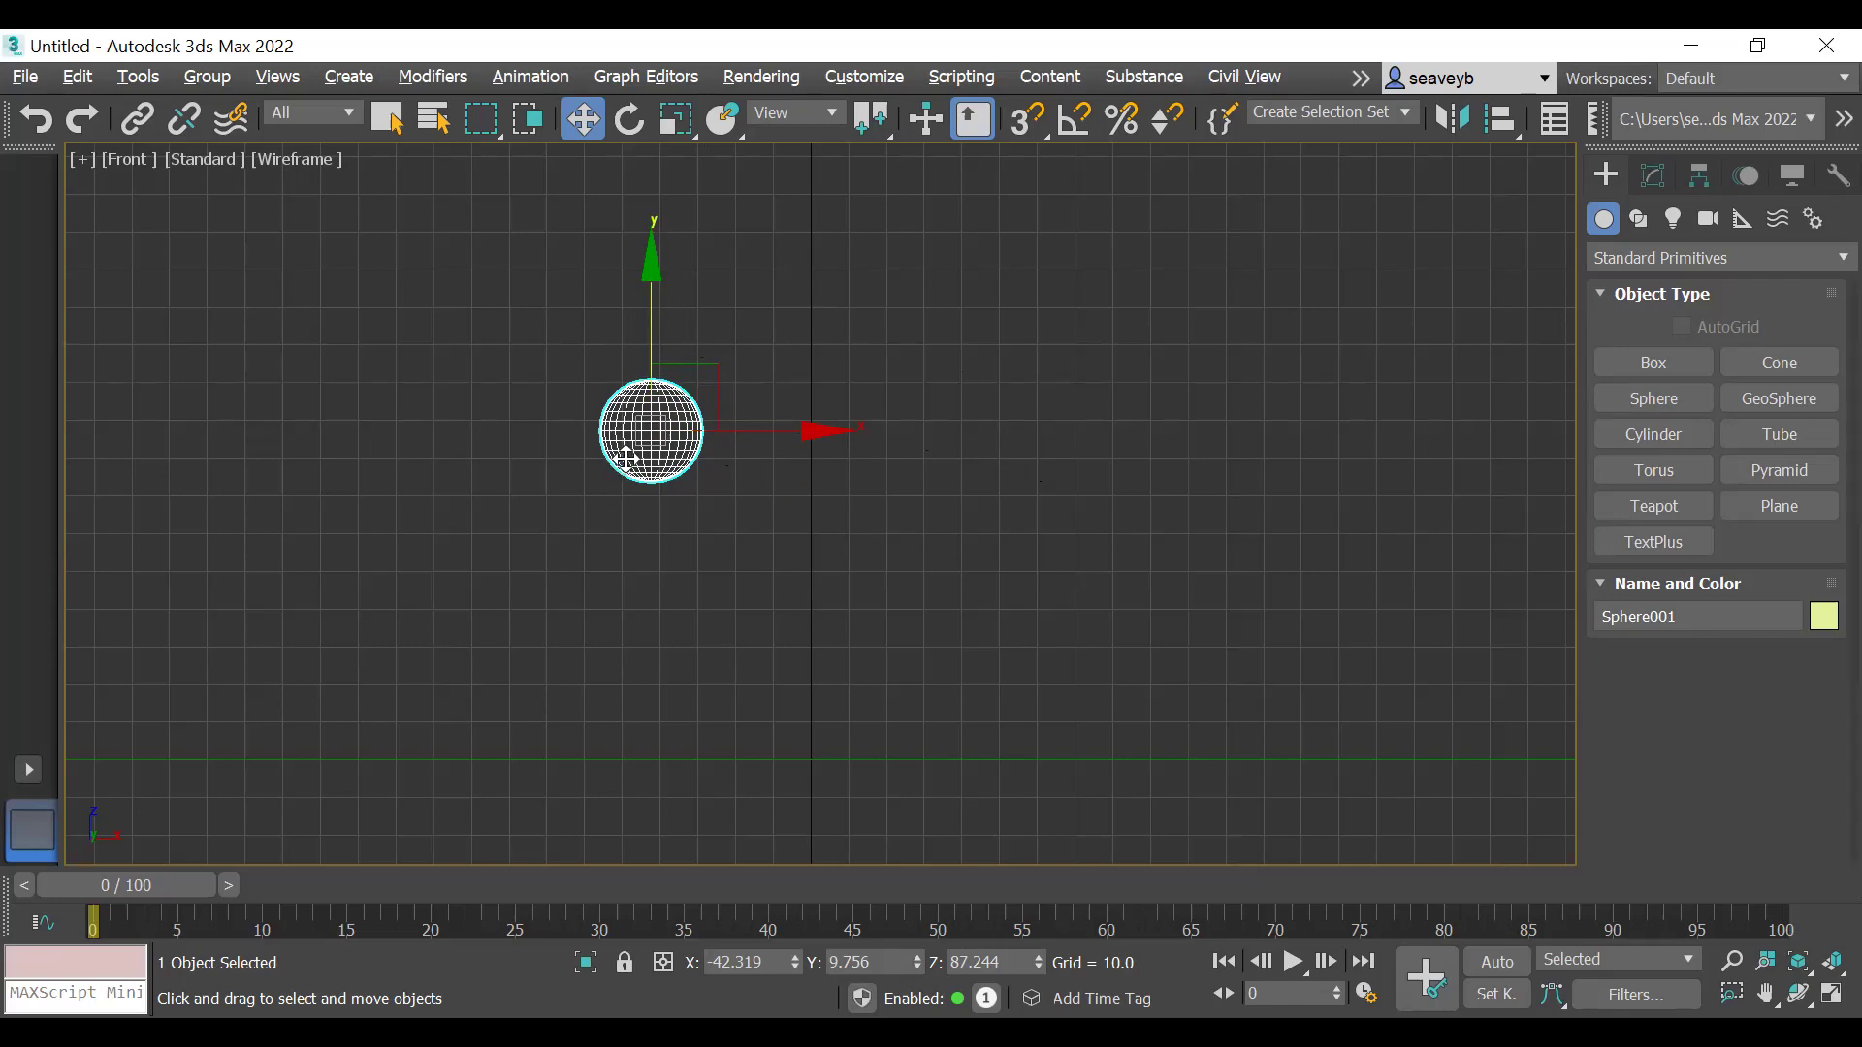
# Step: Move Sphere001 to the upper left, at X -241.877, Y 9.756, Z 260.856
pyautogui.moveTo(630, 465); pyautogui.dragTo(1098, 620)
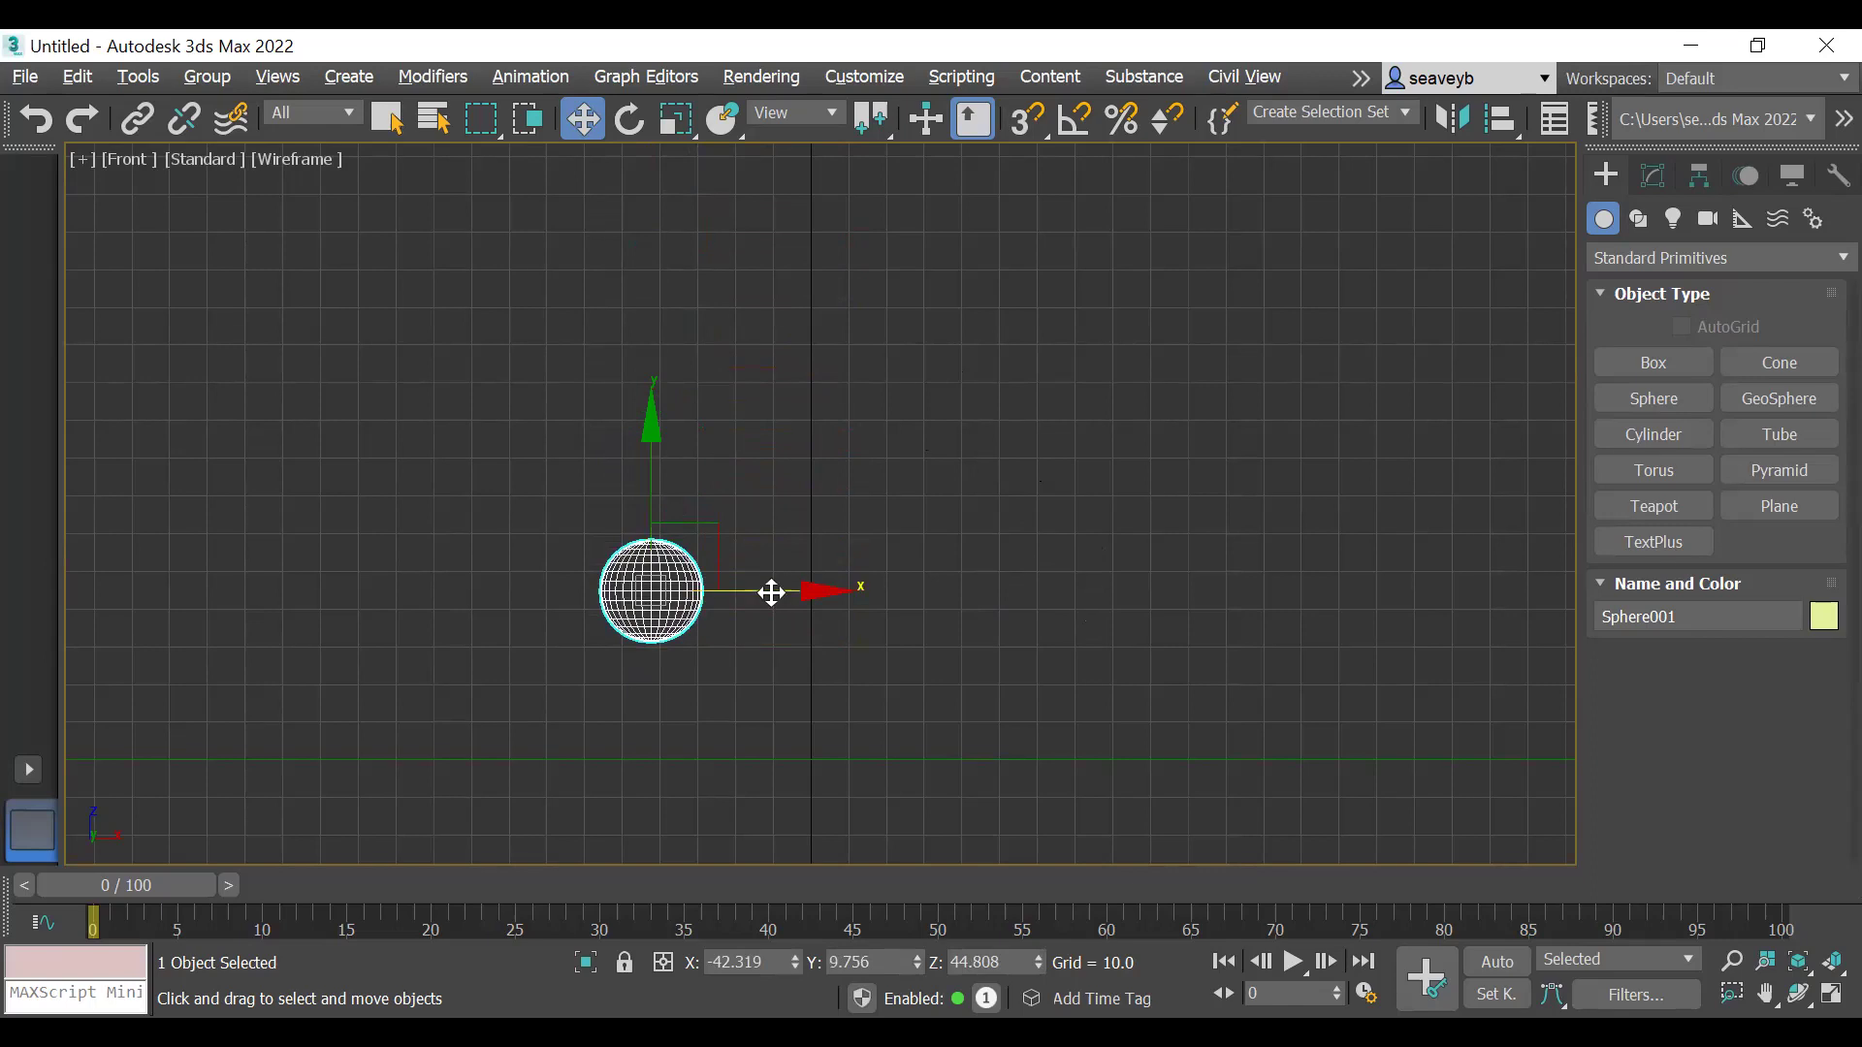
pyautogui.moveTo(650, 582)
pyautogui.mouseDown()
pyautogui.moveTo(1143, 579)
pyautogui.moveTo(770, 579)
pyautogui.moveTo(672, 552)
pyautogui.mouseUp()
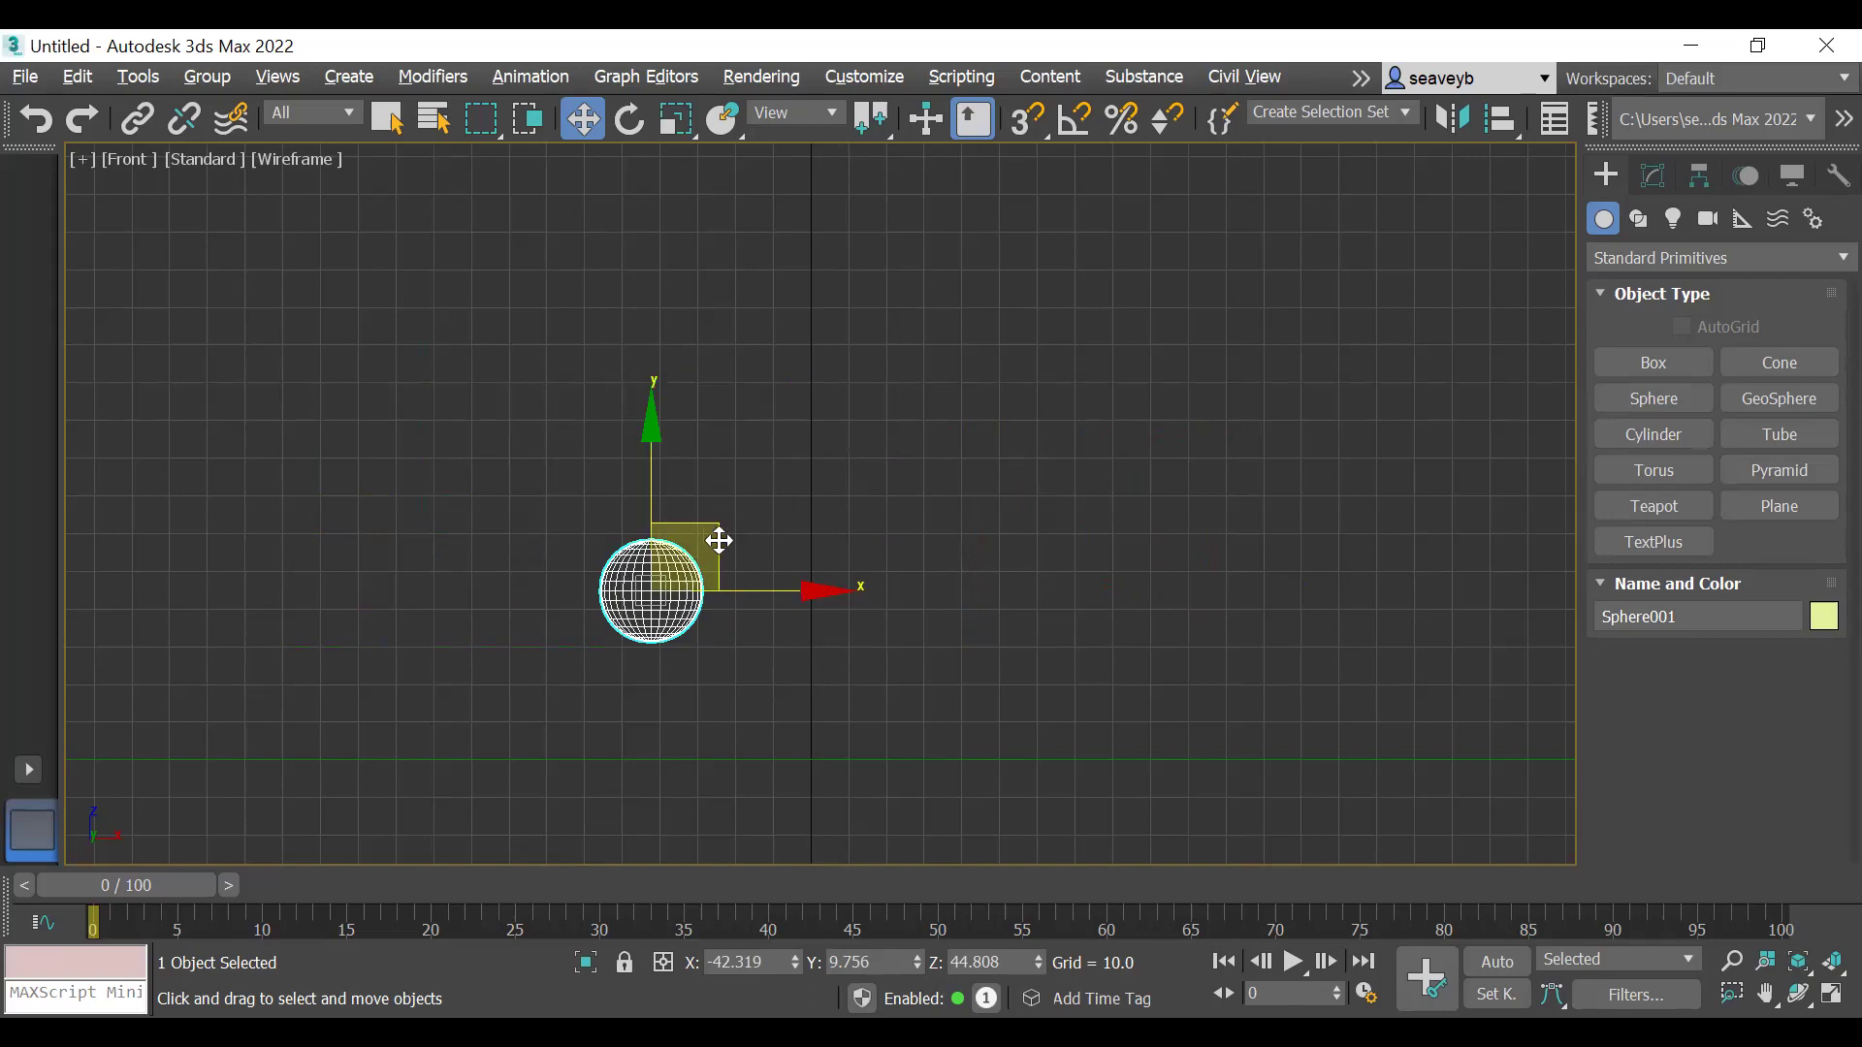
pyautogui.moveTo(718, 527); pyautogui.dragTo(326, 223)
pyautogui.scroll(-4, 778, 525)
pyautogui.moveTo(801, 541); pyautogui.dragTo(807, 796, button='middle')
pyautogui.moveTo(570, 521); pyautogui.dragTo(385, 284)
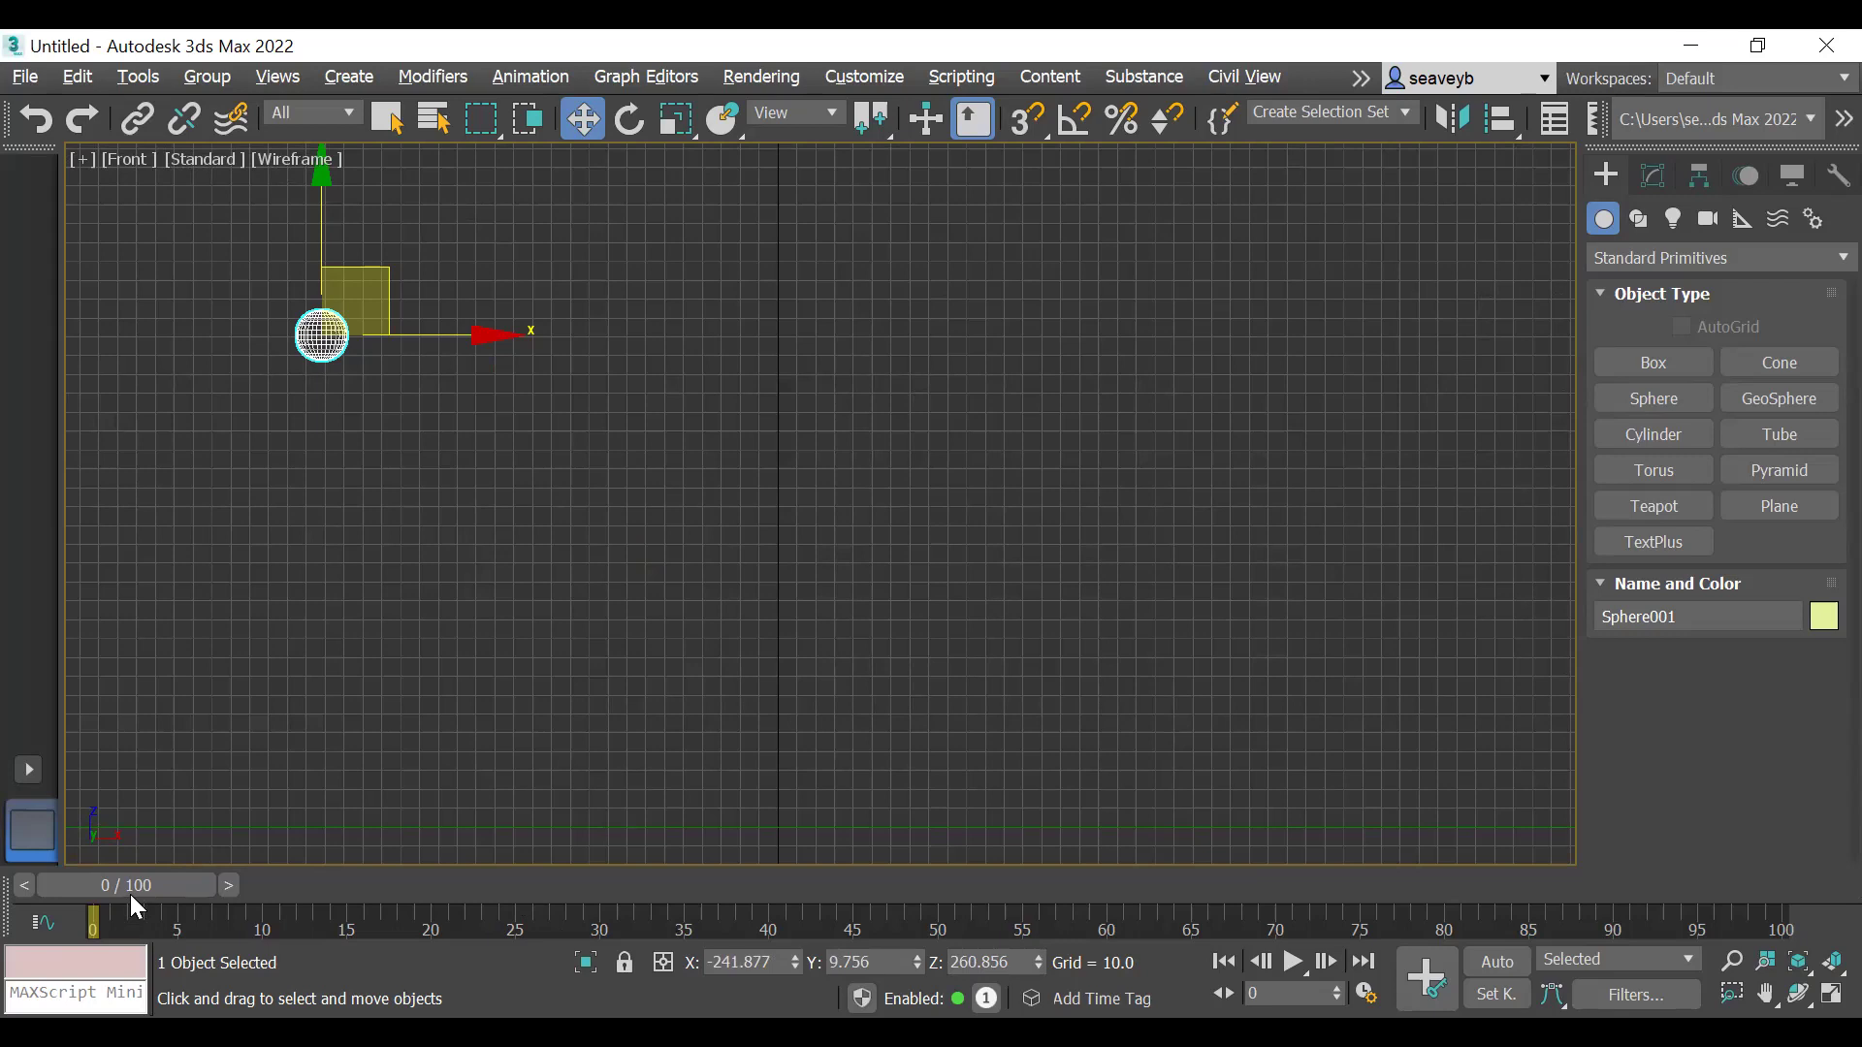
# Step: With Auto Key on at frame 10, drop the sphere to the floor at X -94.136, Z 15.505
pyautogui.moveTo(132, 892); pyautogui.dragTo(295, 885)
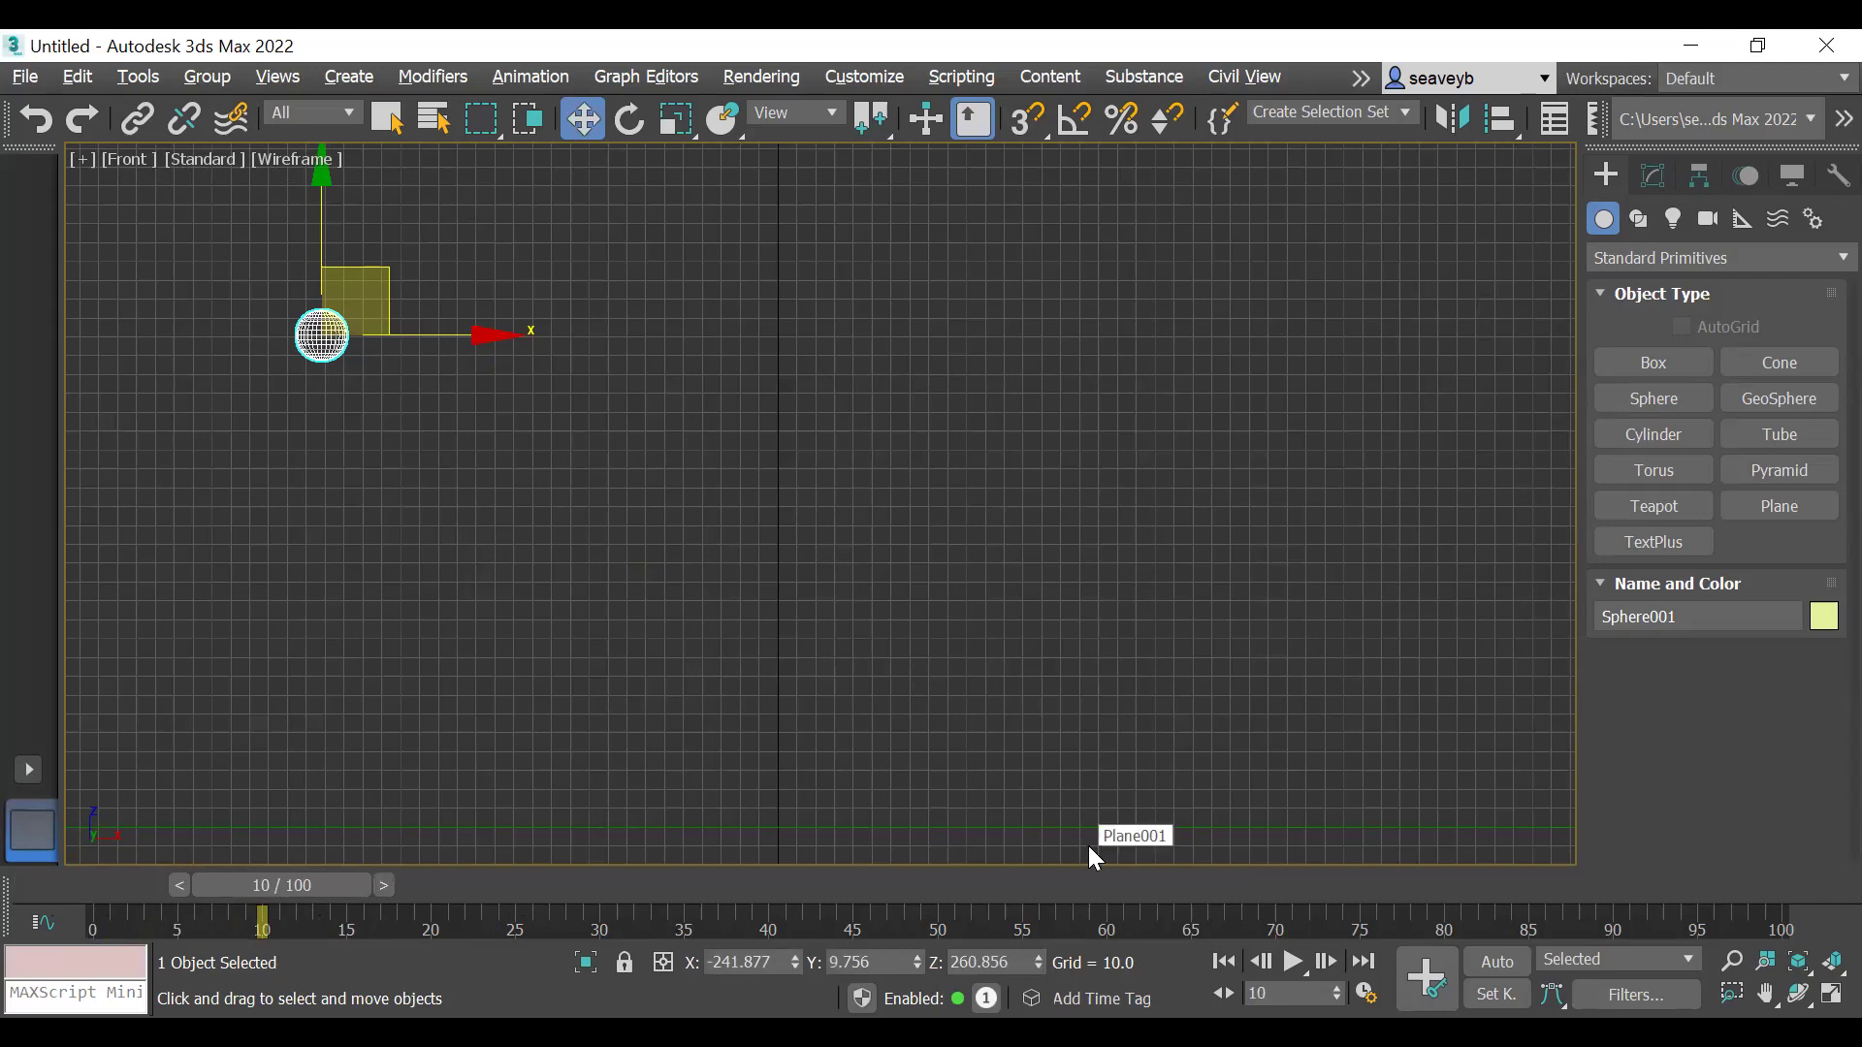
pyautogui.press('n')
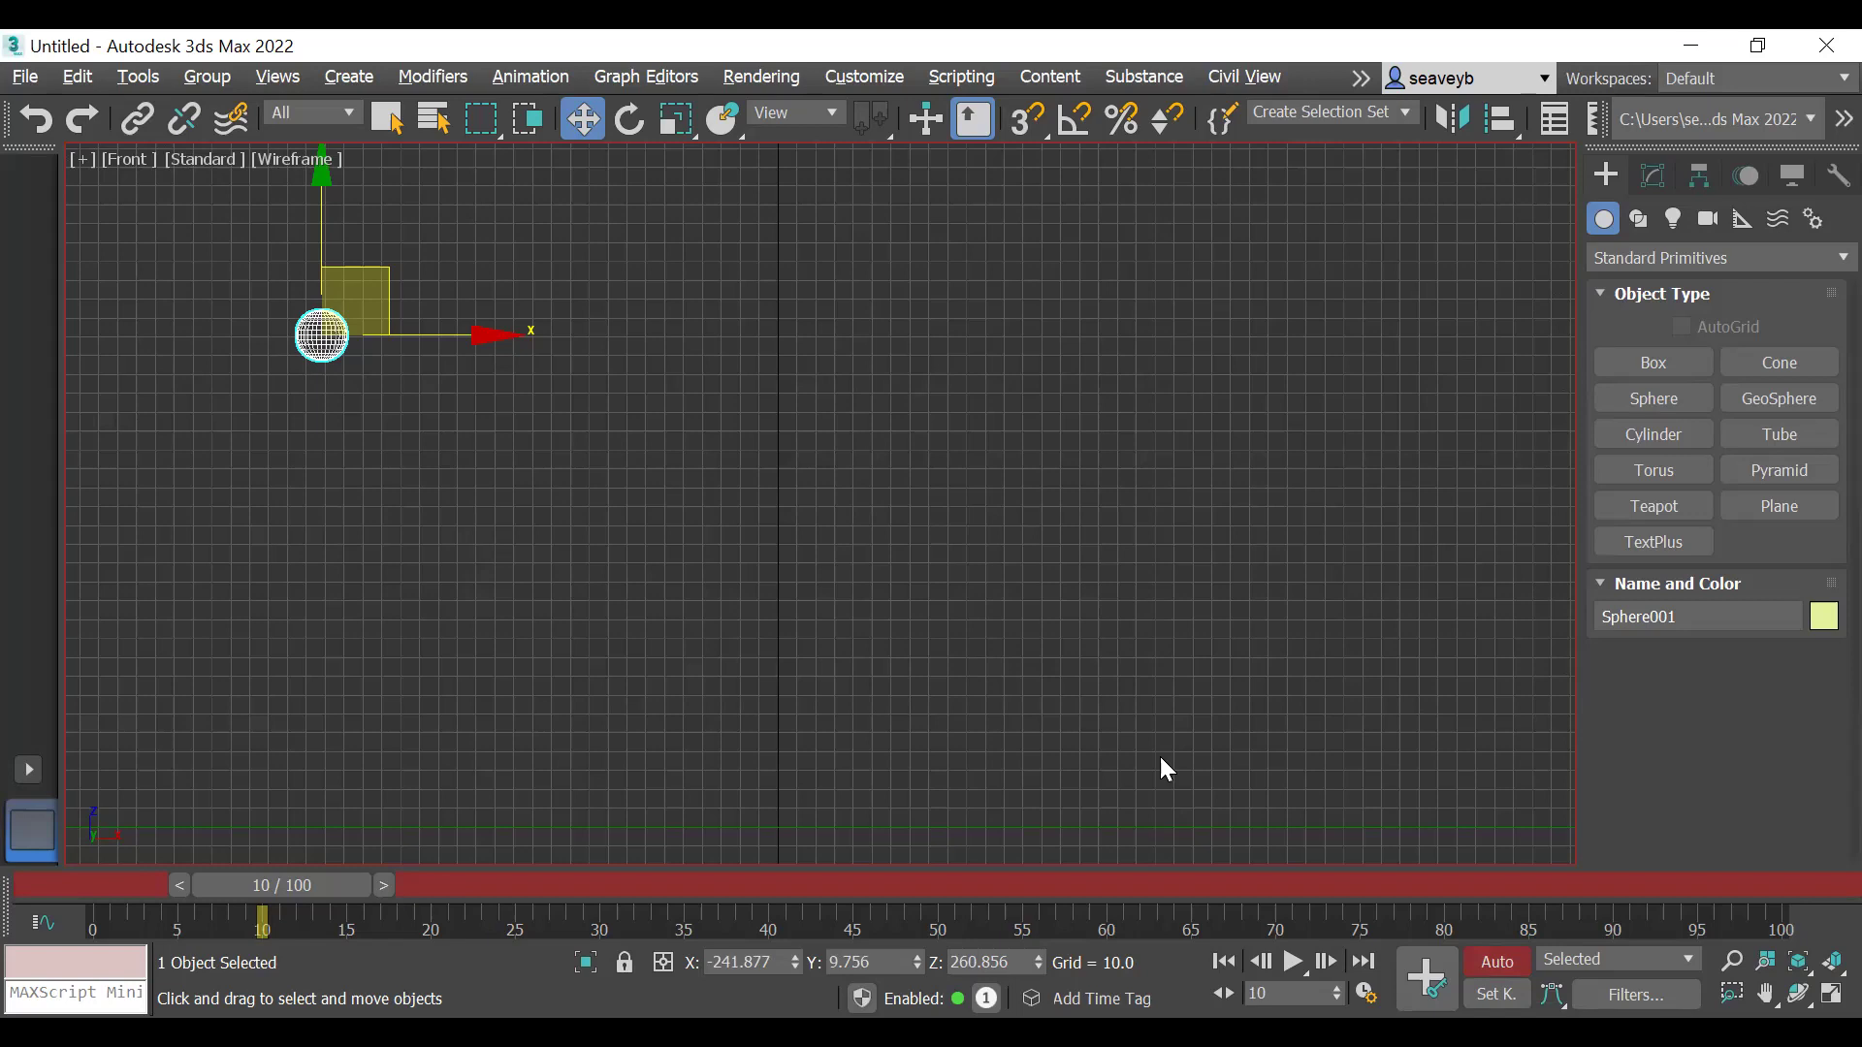
pyautogui.moveTo(289, 881)
pyautogui.mouseDown()
pyautogui.moveTo(328, 871)
pyautogui.moveTo(292, 878)
pyautogui.mouseUp()
pyautogui.moveTo(391, 271); pyautogui.dragTo(665, 735)
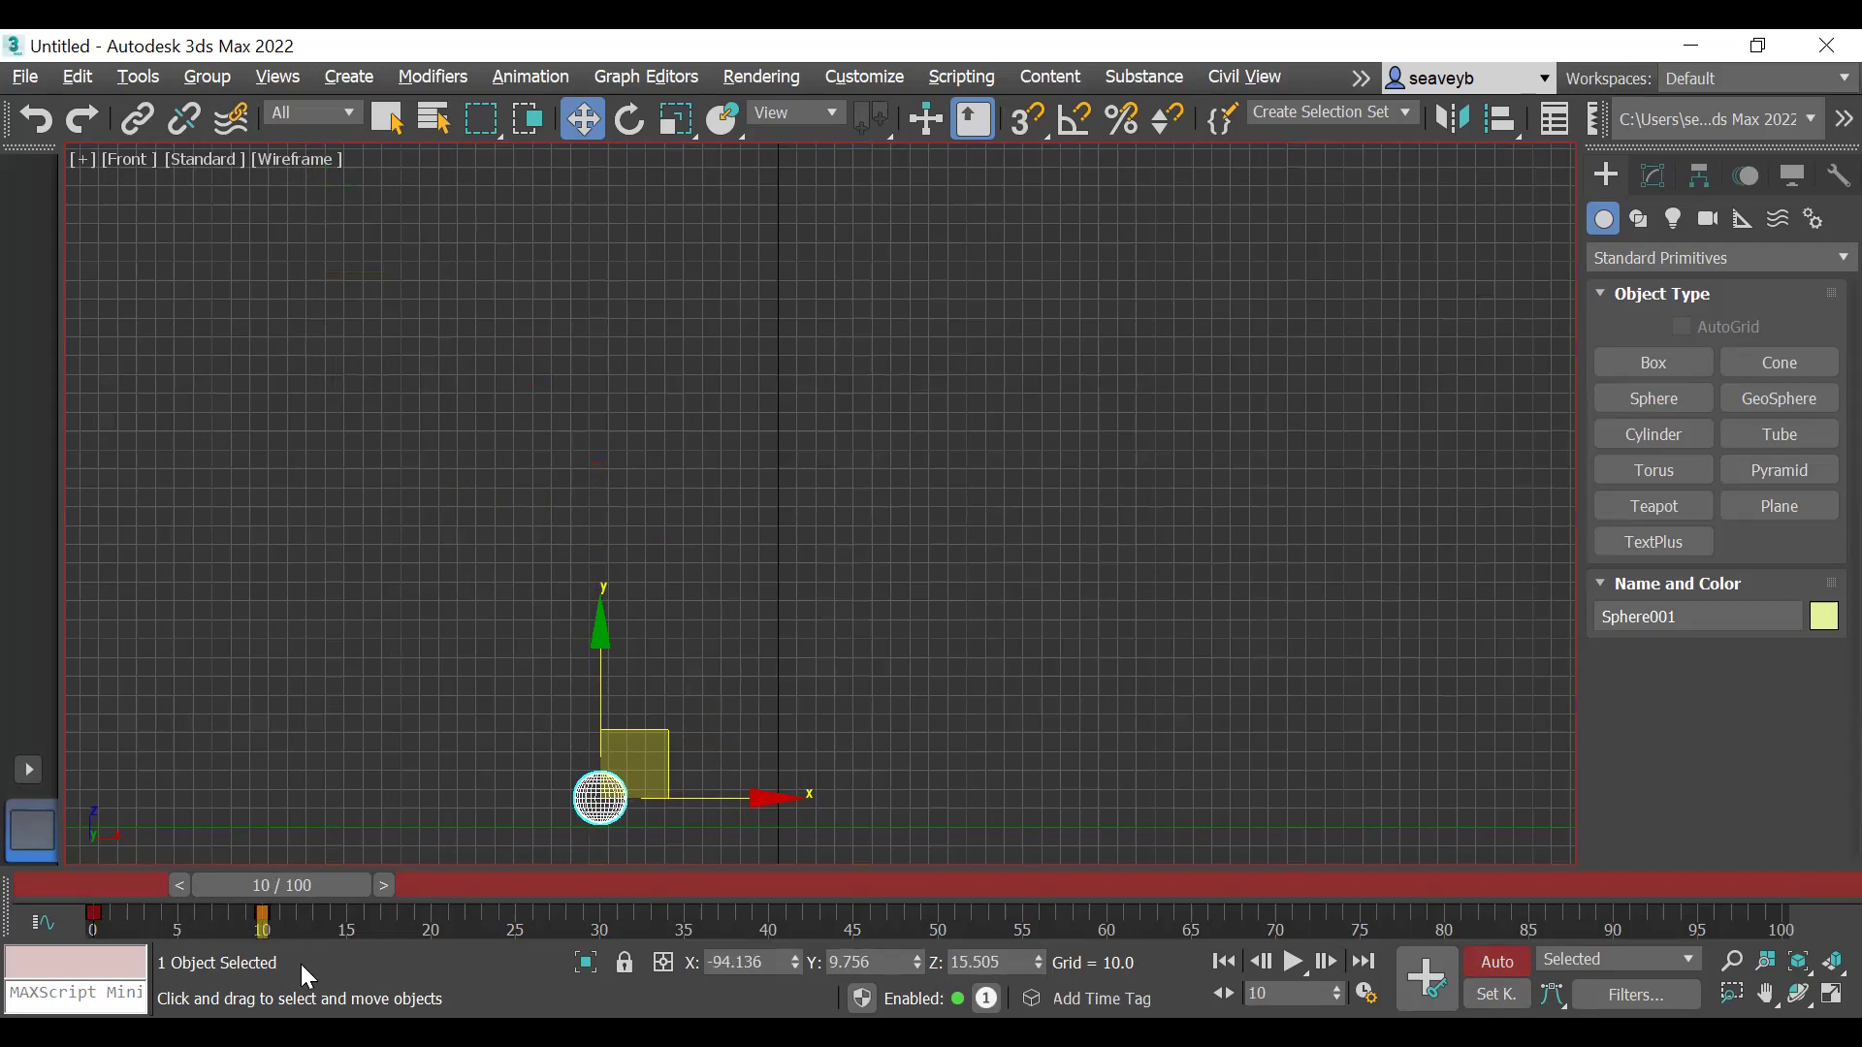
pyautogui.moveTo(324, 886)
pyautogui.mouseDown()
pyautogui.moveTo(440, 881)
pyautogui.moveTo(351, 884)
pyautogui.mouseUp()
pyautogui.moveTo(532, 887); pyautogui.dragTo(361, 879)
pyautogui.press('w')
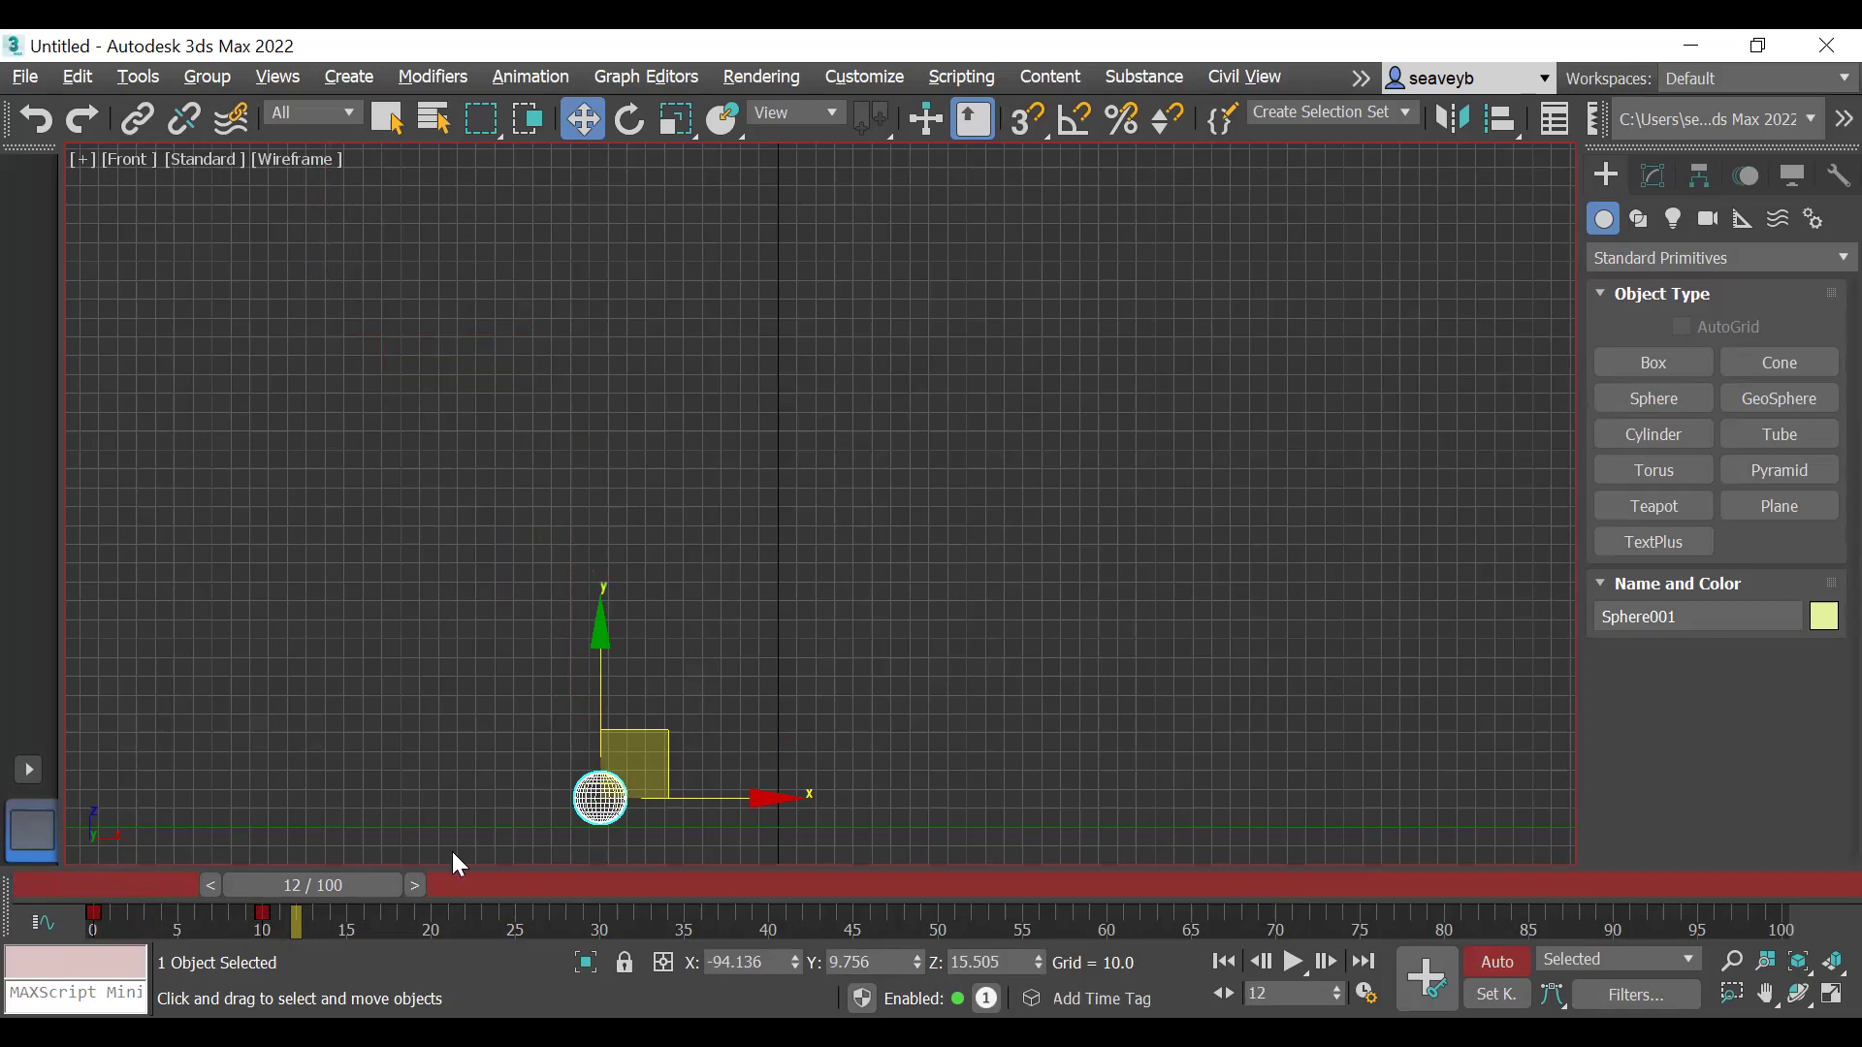
# Step: Key the sphere up-right at frame 20, on the floor at 30, and up again at 40
pyautogui.moveTo(303, 880); pyautogui.dragTo(449, 885)
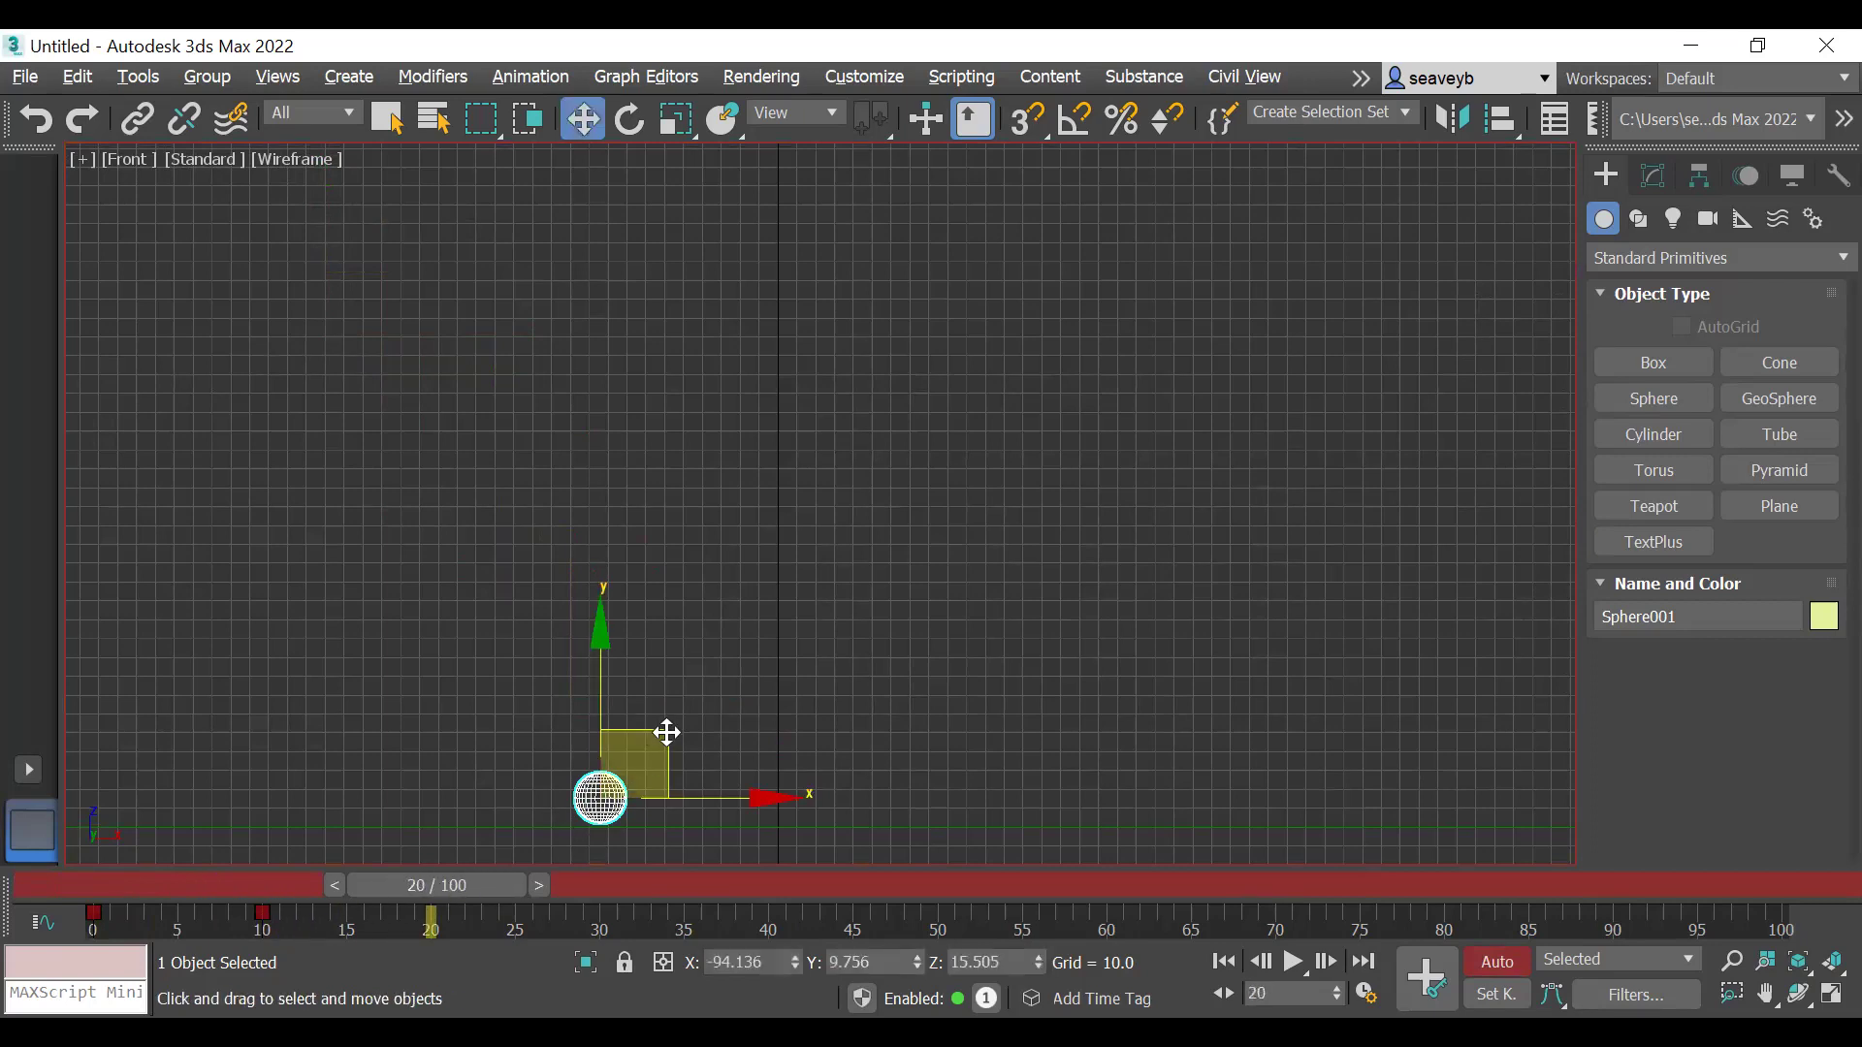
pyautogui.moveTo(663, 731); pyautogui.dragTo(925, 430)
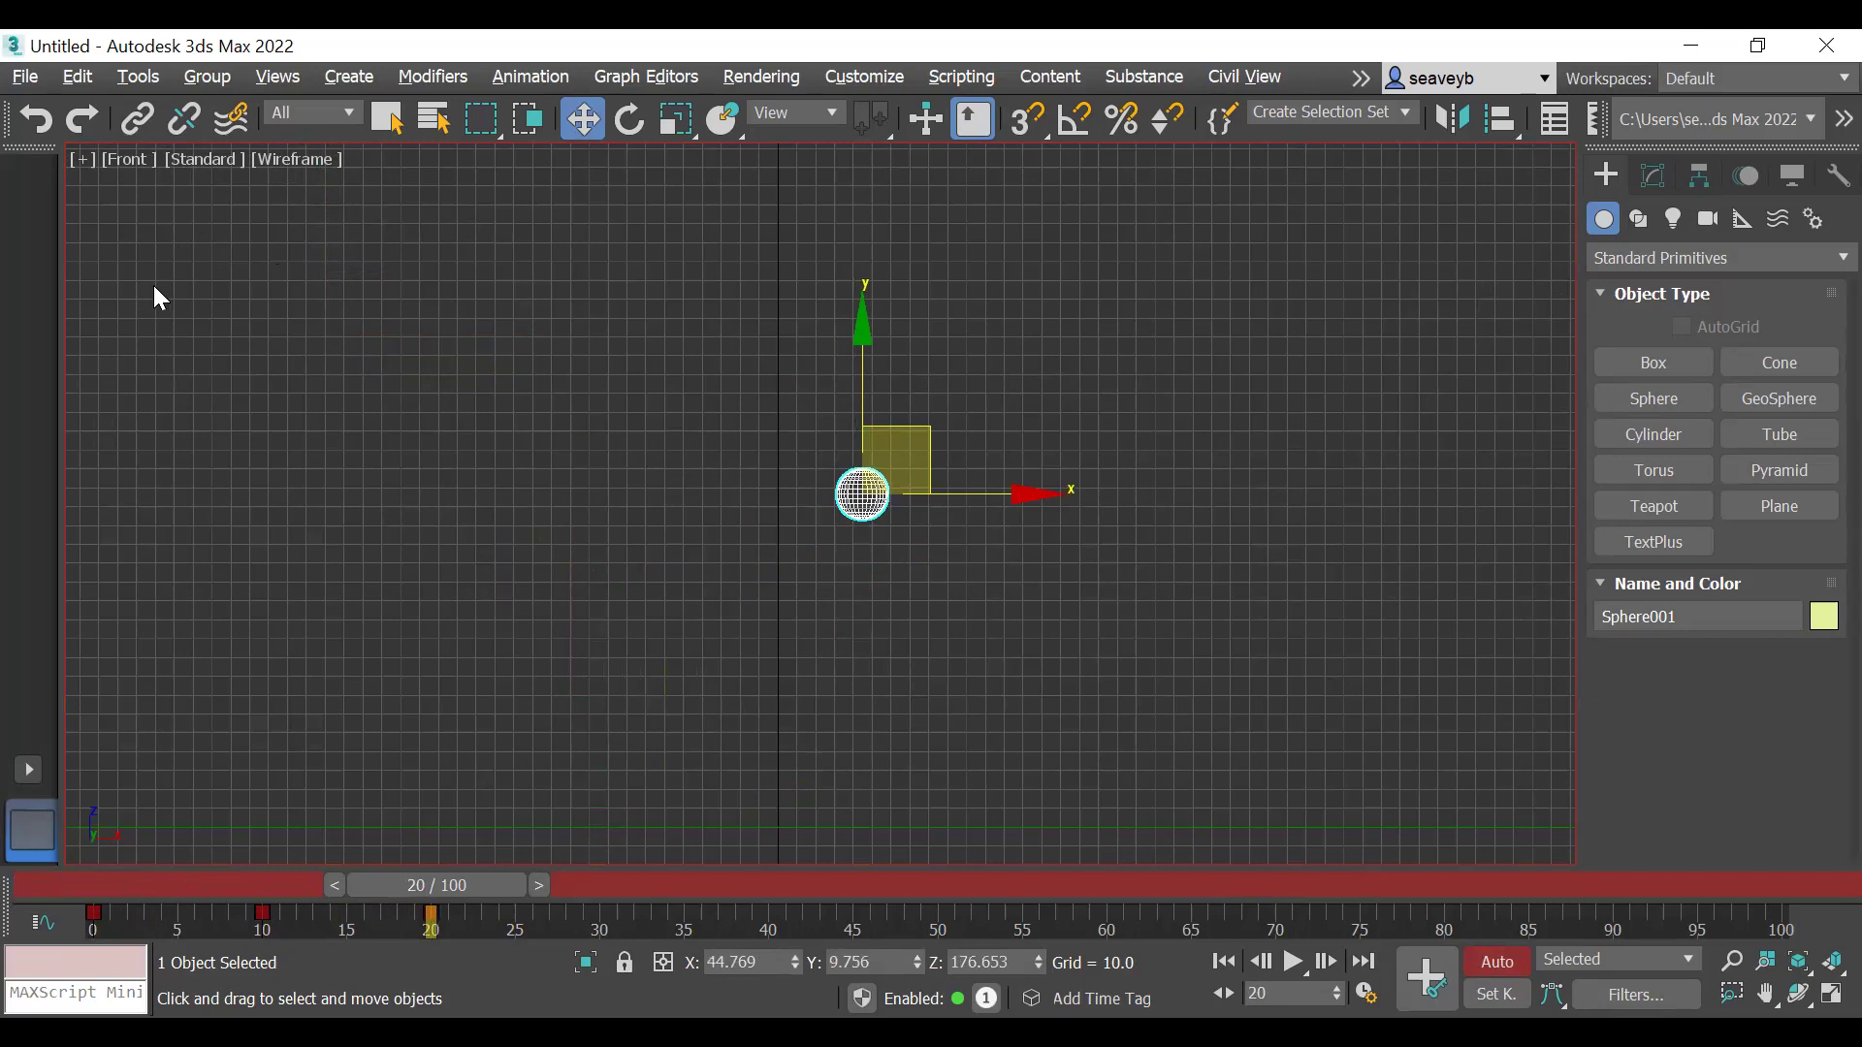
pyautogui.moveTo(473, 890); pyautogui.dragTo(660, 892)
pyautogui.moveTo(927, 420); pyautogui.dragTo(1093, 731)
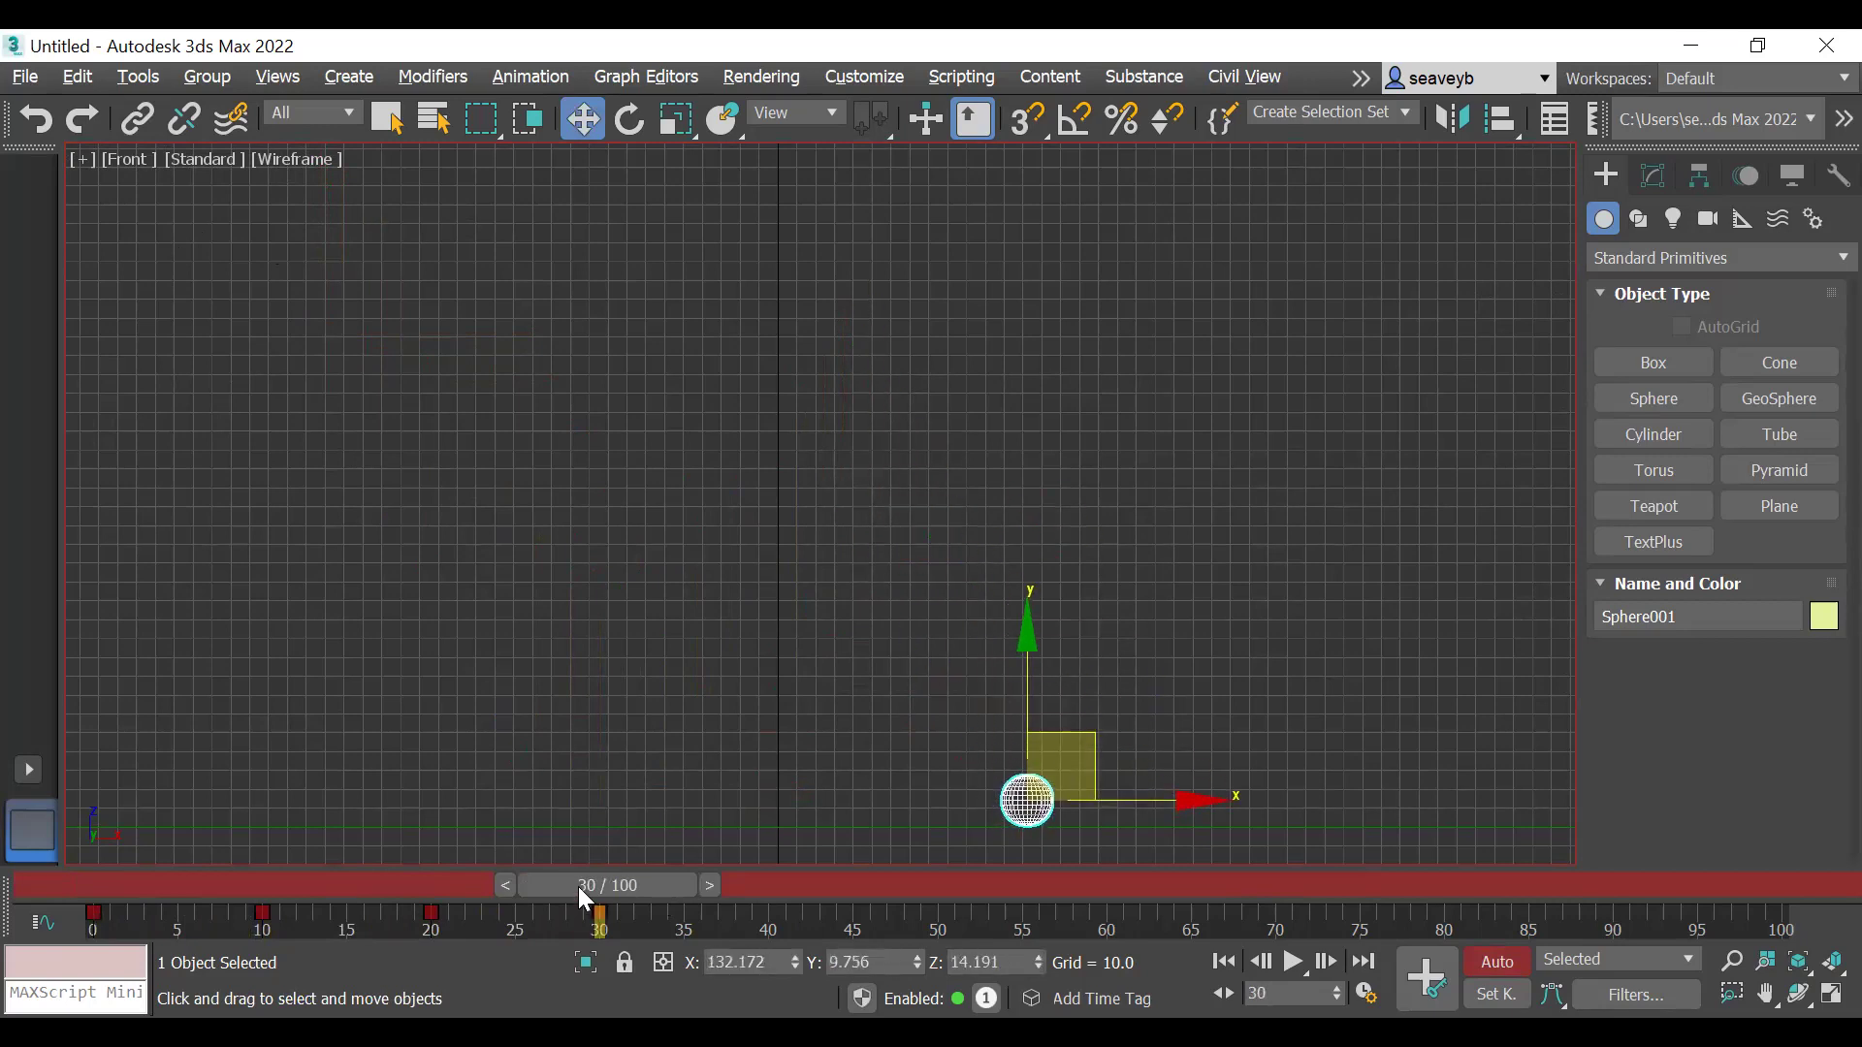
pyautogui.moveTo(579, 886); pyautogui.dragTo(761, 894)
pyautogui.moveTo(1097, 753); pyautogui.dragTo(1260, 573)
# Step: Key the sphere on the floor at frame 50 and raised at frame 60, then preview the bounce
pyautogui.moveTo(814, 884); pyautogui.dragTo(947, 886)
pyautogui.moveTo(1257, 513); pyautogui.dragTo(1416, 725)
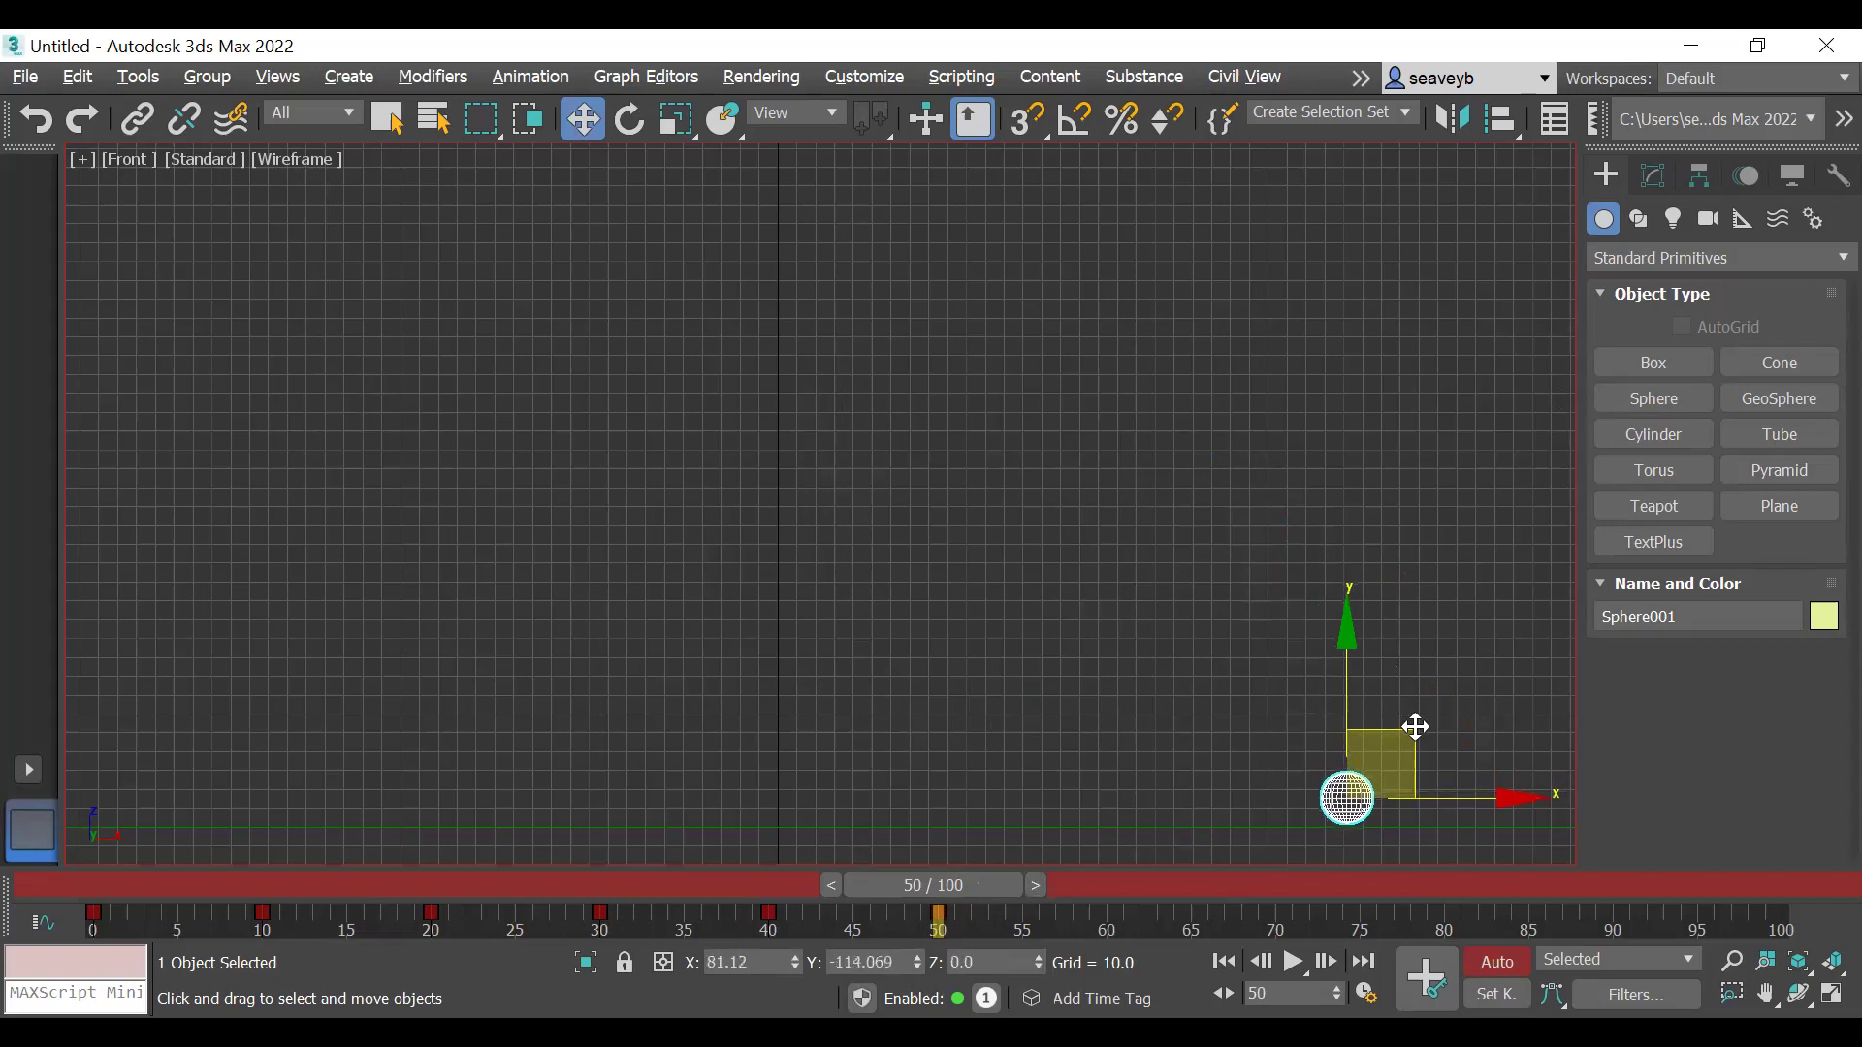
pyautogui.moveTo(1034, 884); pyautogui.dragTo(1138, 886)
pyautogui.moveTo(1405, 736); pyautogui.dragTo(1589, 489)
pyautogui.moveTo(1143, 888)
pyautogui.mouseDown()
pyautogui.moveTo(764, 888)
pyautogui.moveTo(1148, 885)
pyautogui.mouseUp()
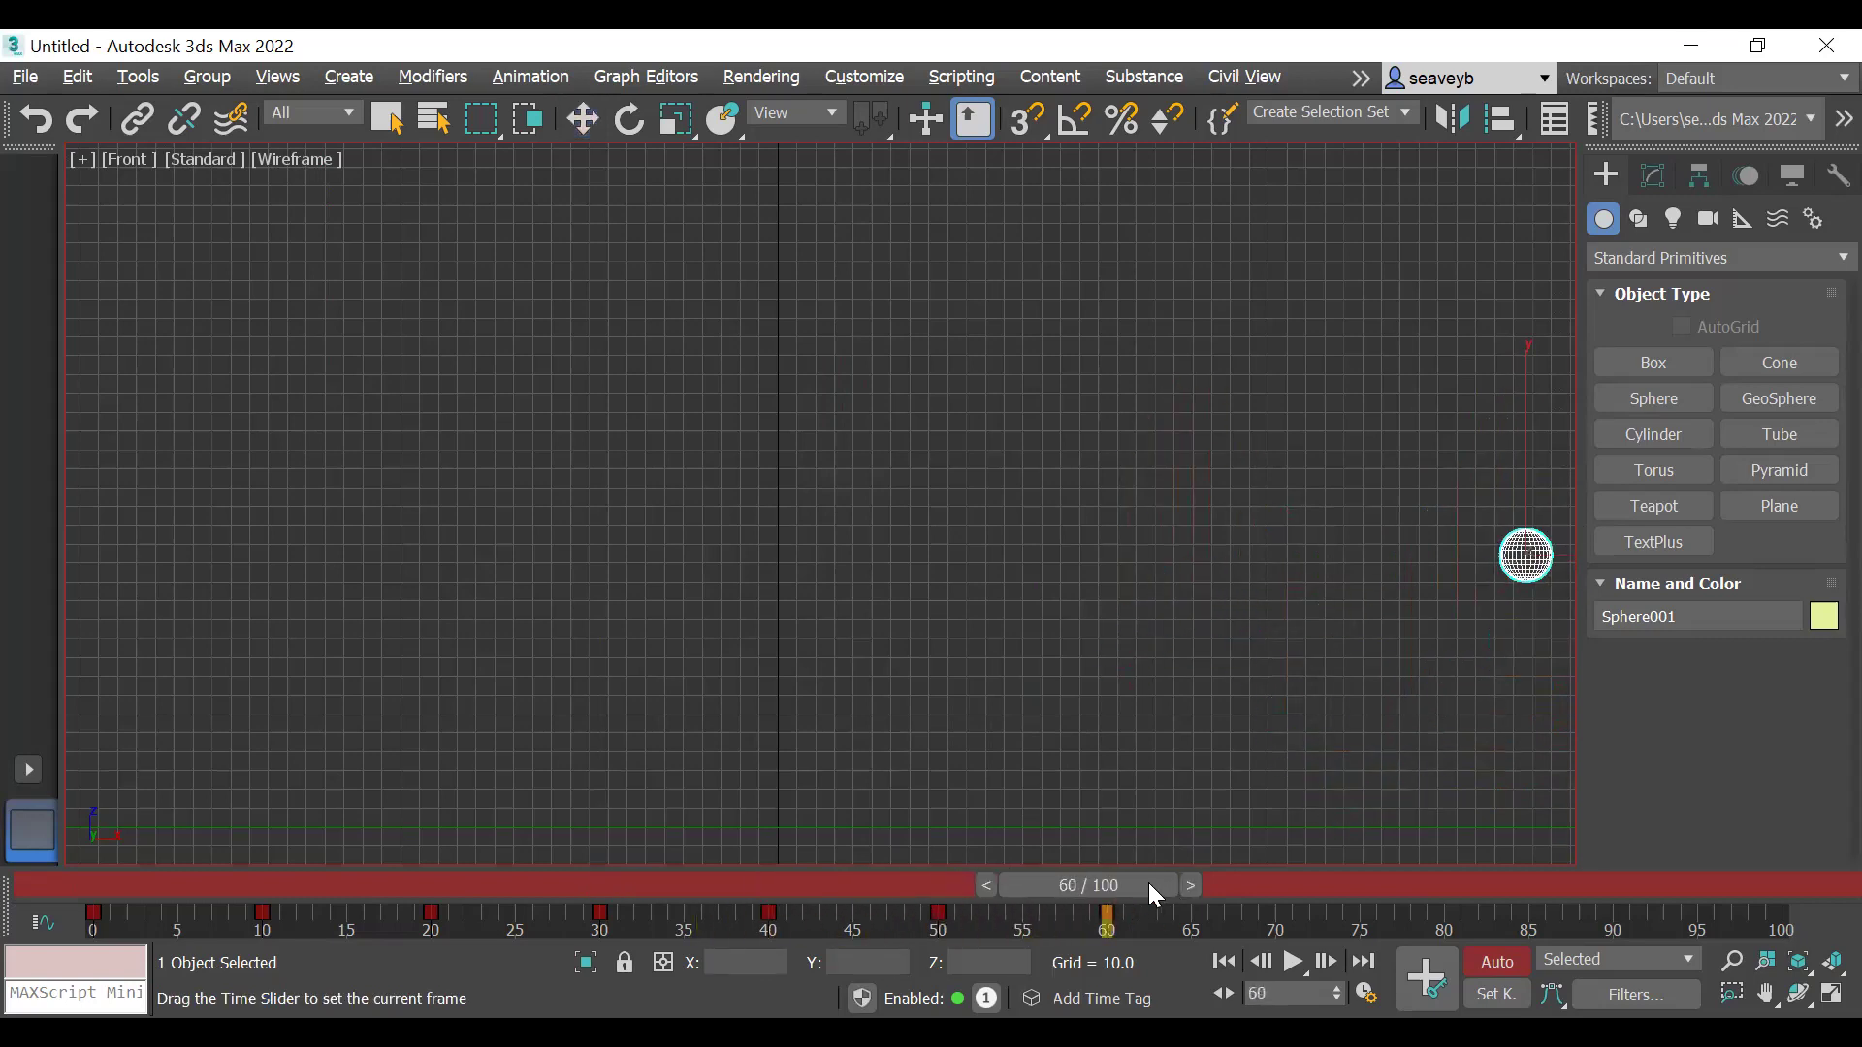
pyautogui.press('w')
pyautogui.moveTo(1562, 490); pyautogui.dragTo(1581, 579)
pyautogui.moveTo(1142, 893); pyautogui.dragTo(158, 878)
pyautogui.press('w')
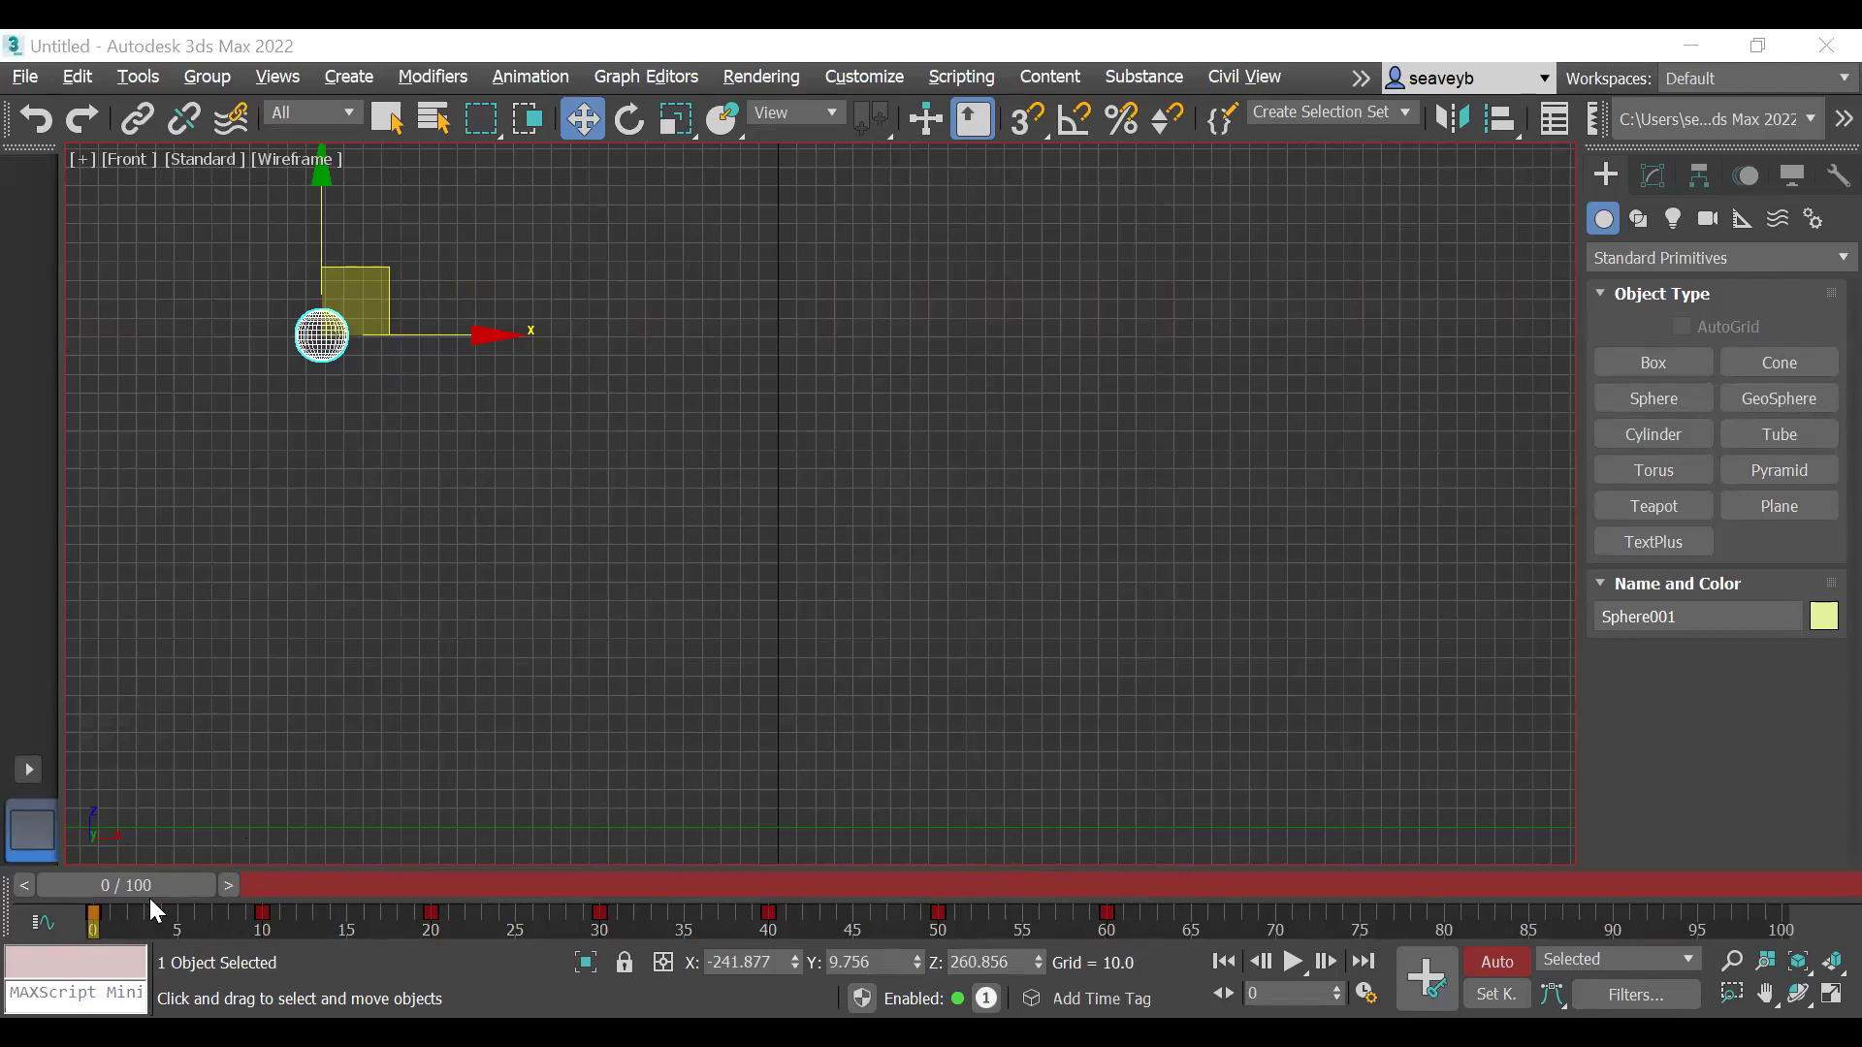
# Step: Set the animation End Time to 60 frames in Time Configuration
pyautogui.moveTo(89, 884)
pyautogui.mouseDown()
pyautogui.moveTo(1067, 872)
pyautogui.moveTo(704, 898)
pyautogui.moveTo(87, 897)
pyautogui.mouseUp()
pyautogui.press('w')
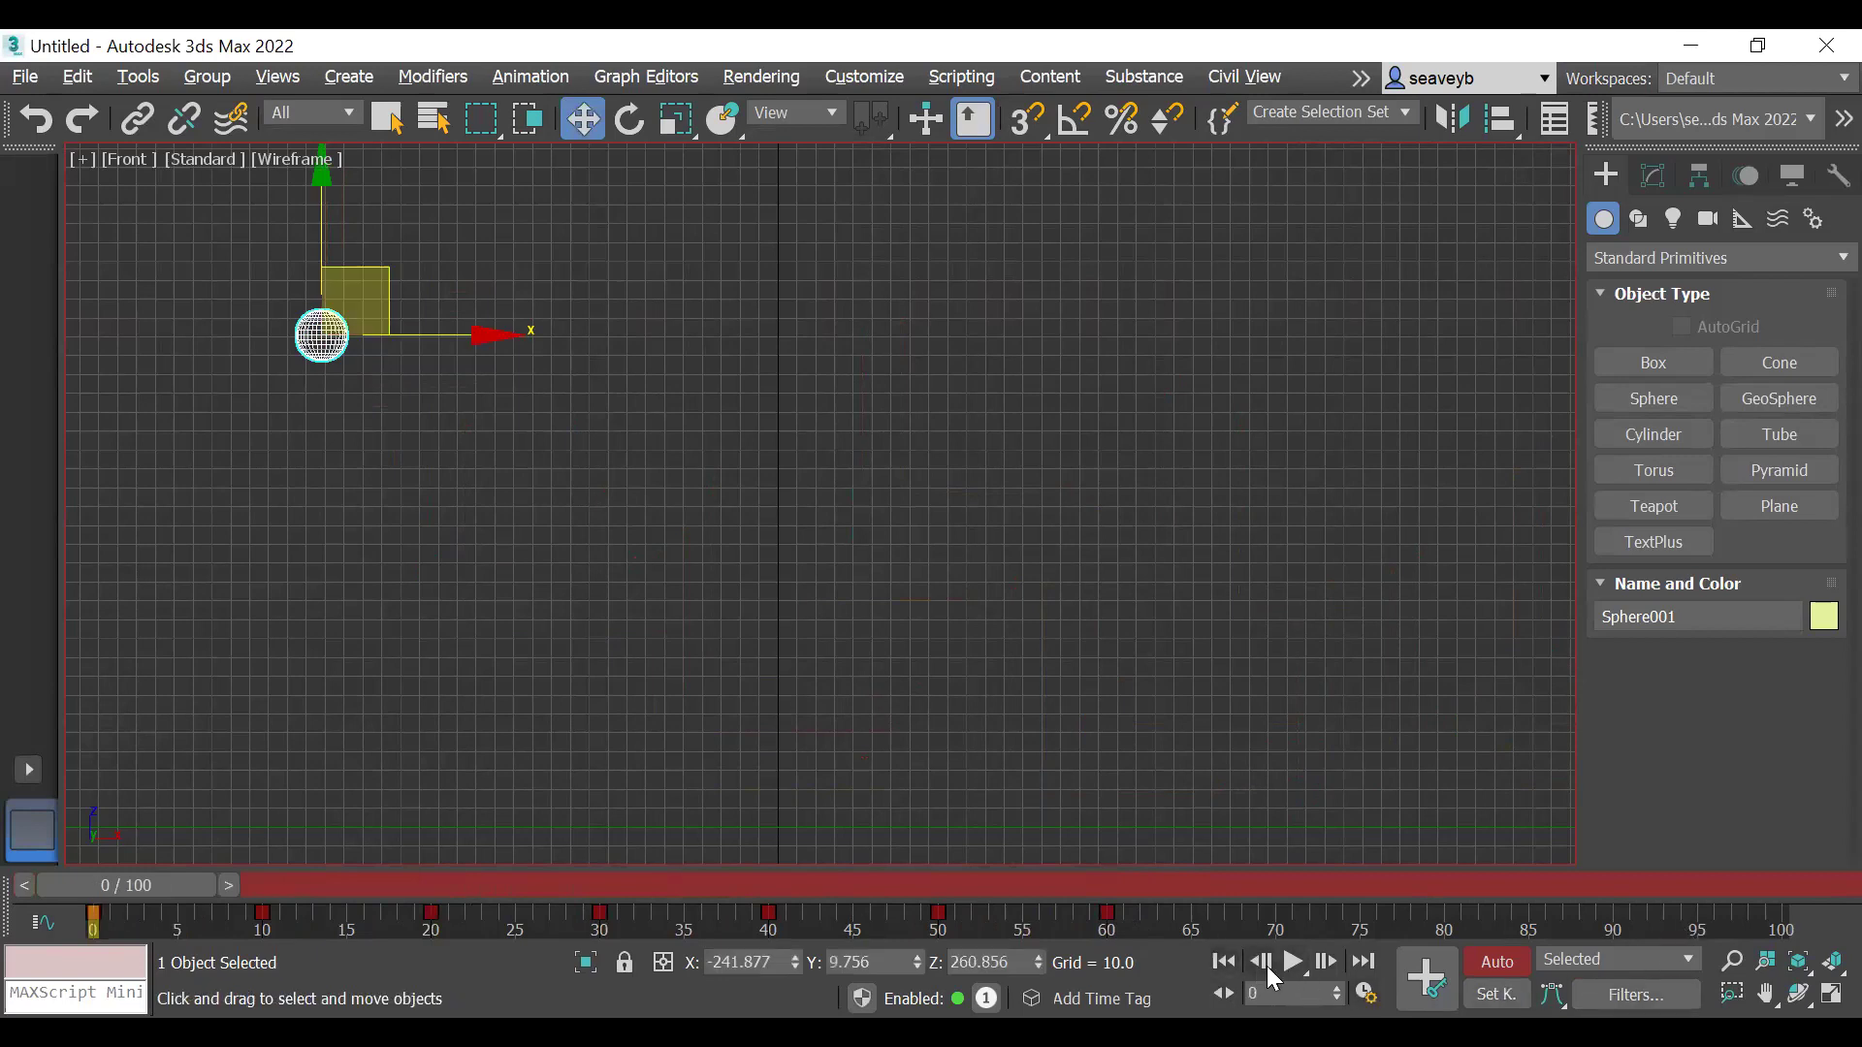
pyautogui.click(1364, 987)
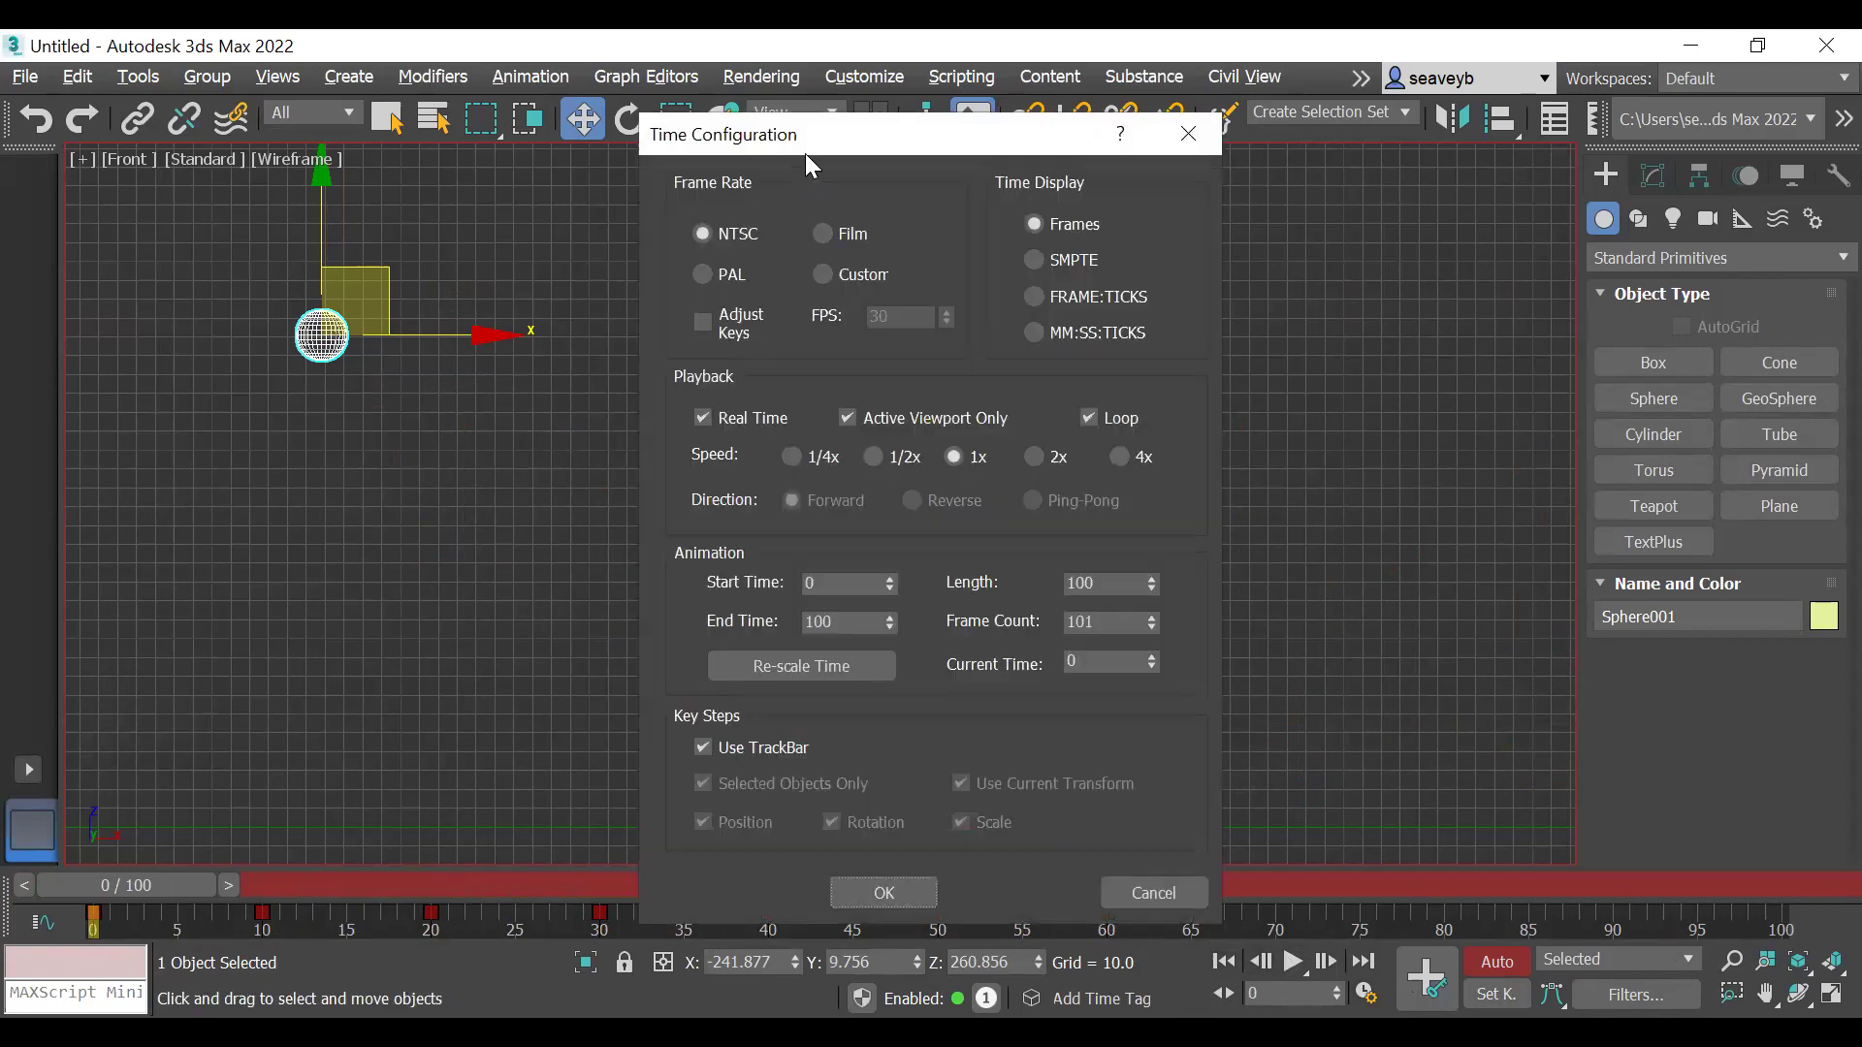
pyautogui.moveTo(679, 136); pyautogui.dragTo(434, 104)
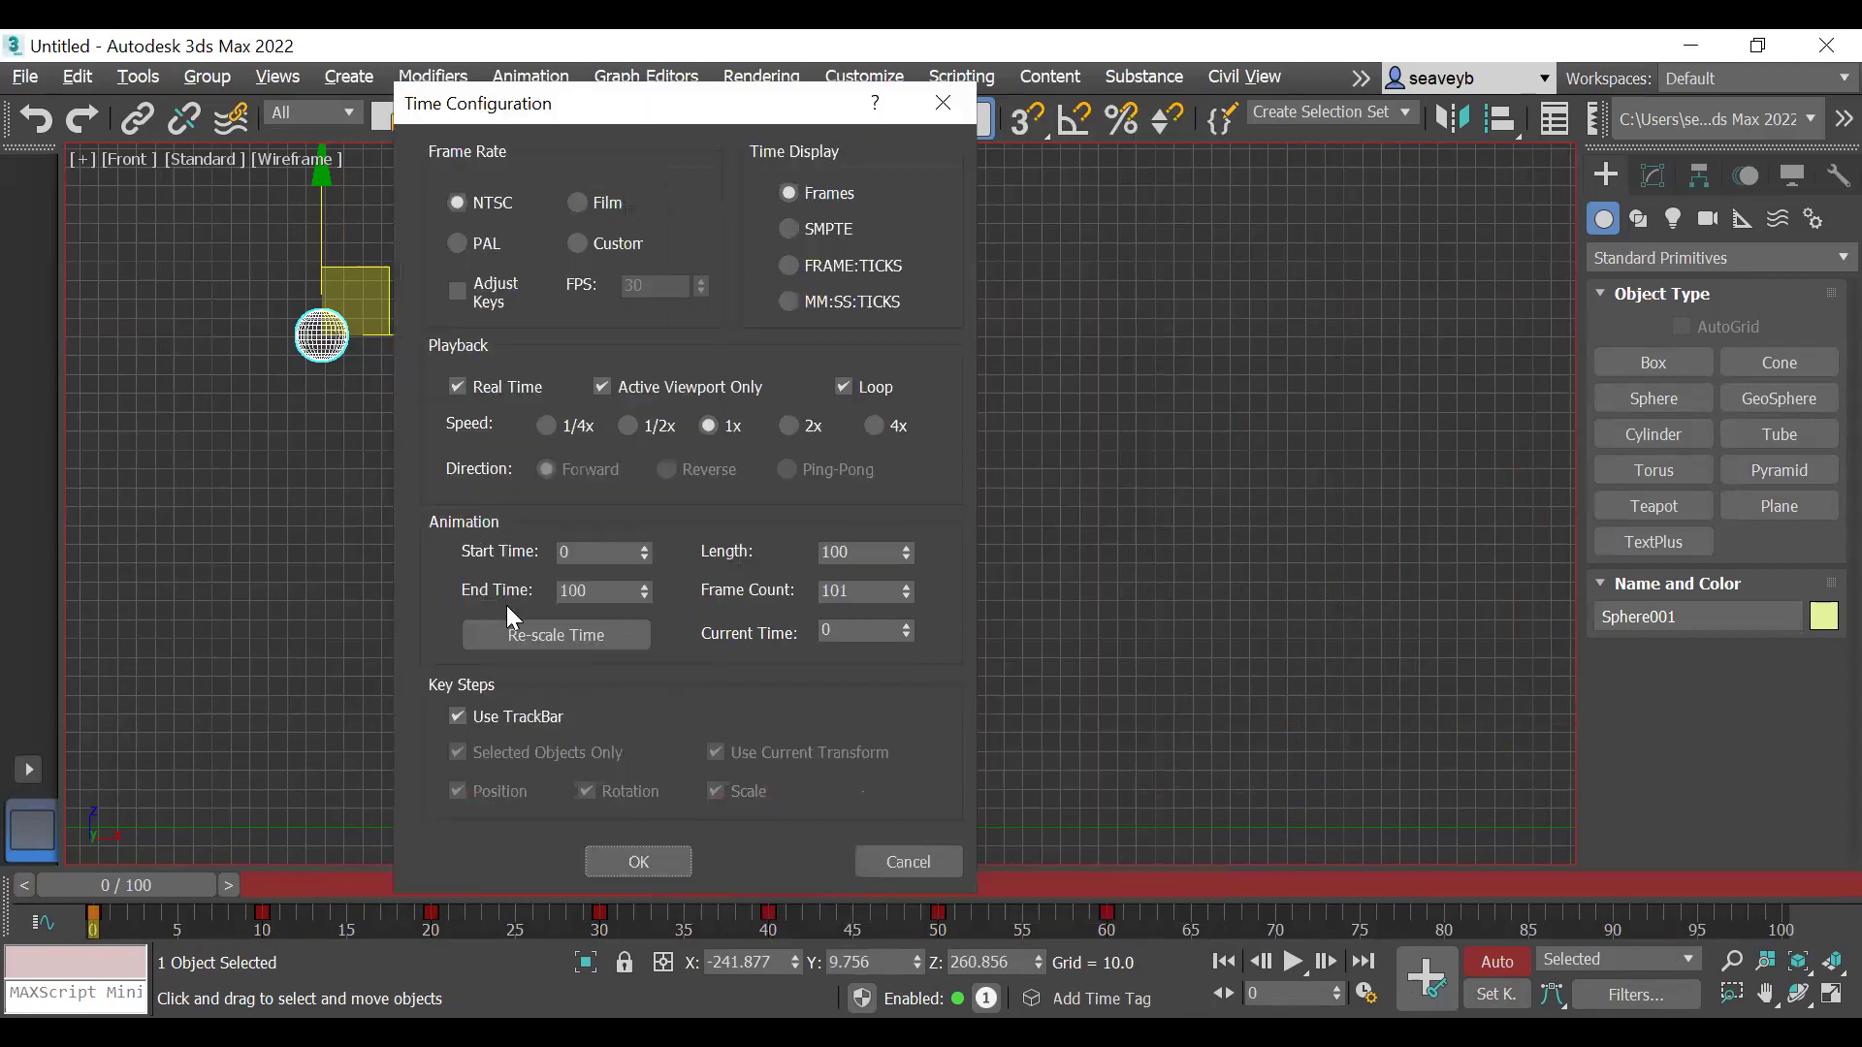
pyautogui.doubleClick(586, 590)
pyautogui.write('60')
pyautogui.press('Return')
pyautogui.press('Return')
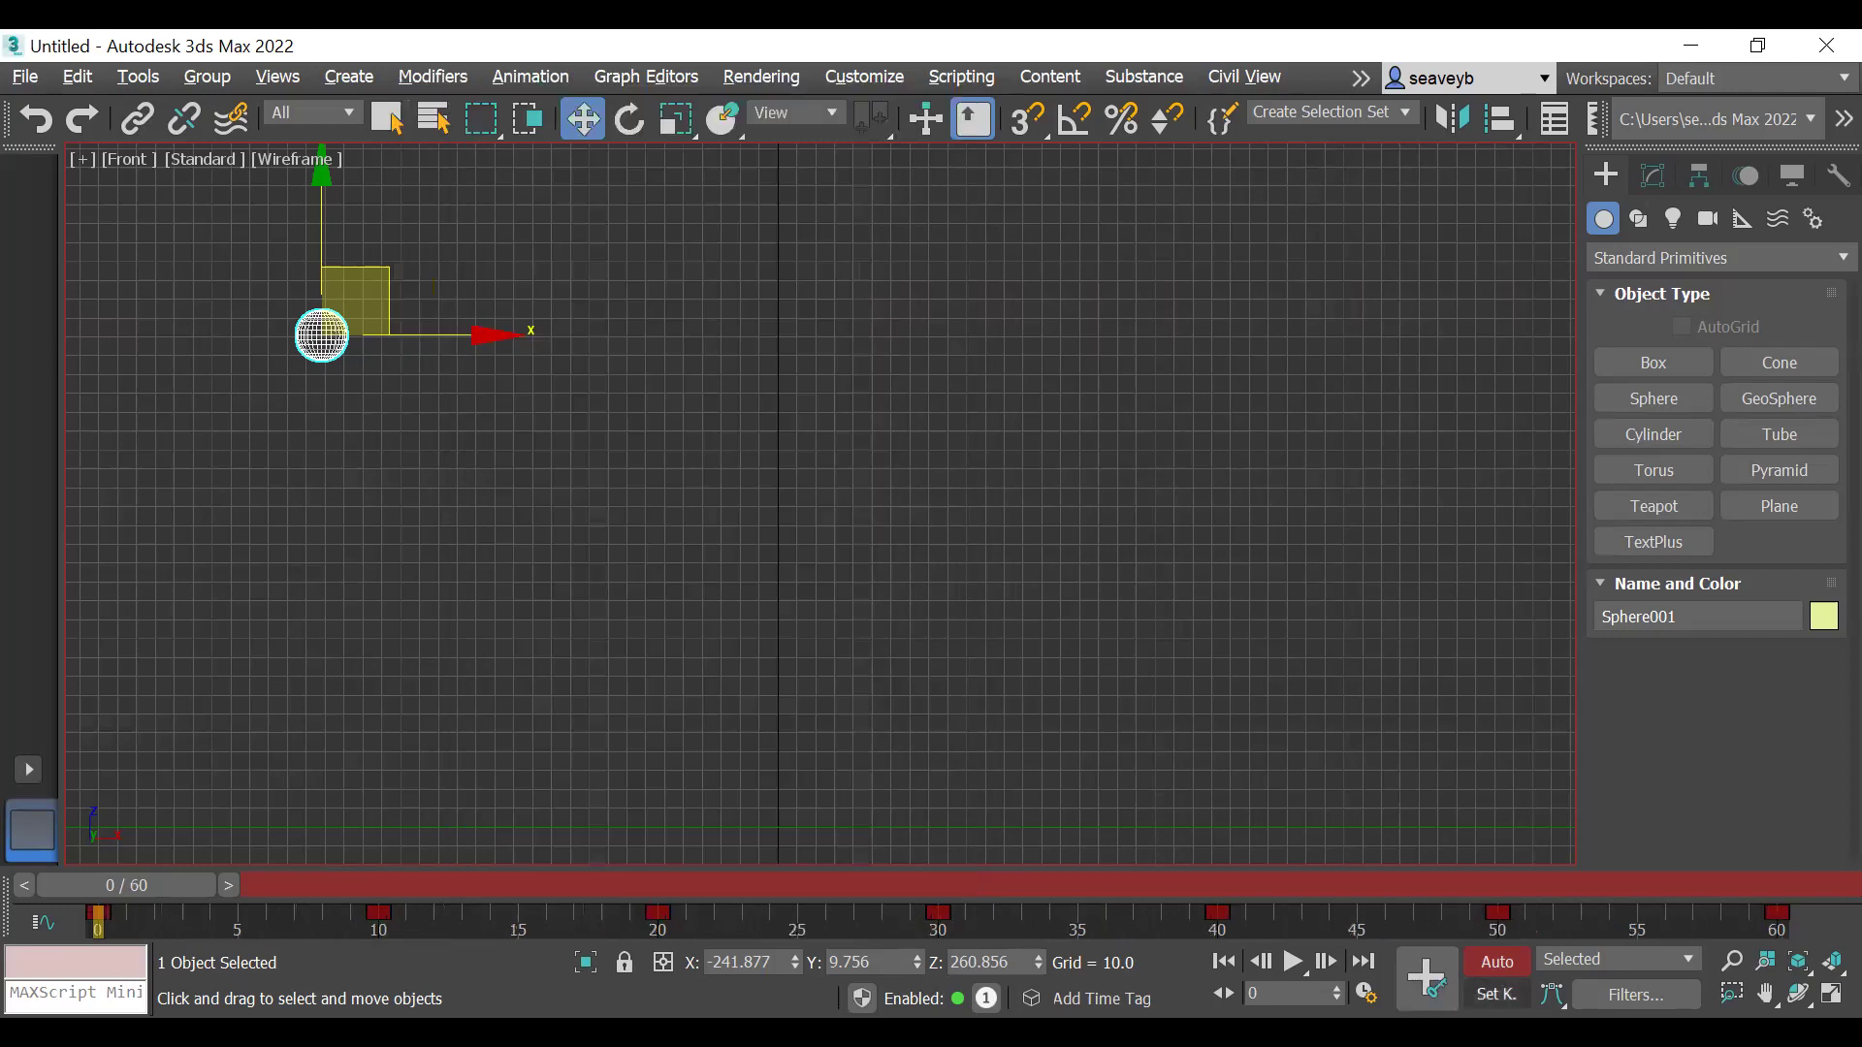
# Step: Change the End Time to 600 frames and apply the timing settings
pyautogui.click(1366, 995)
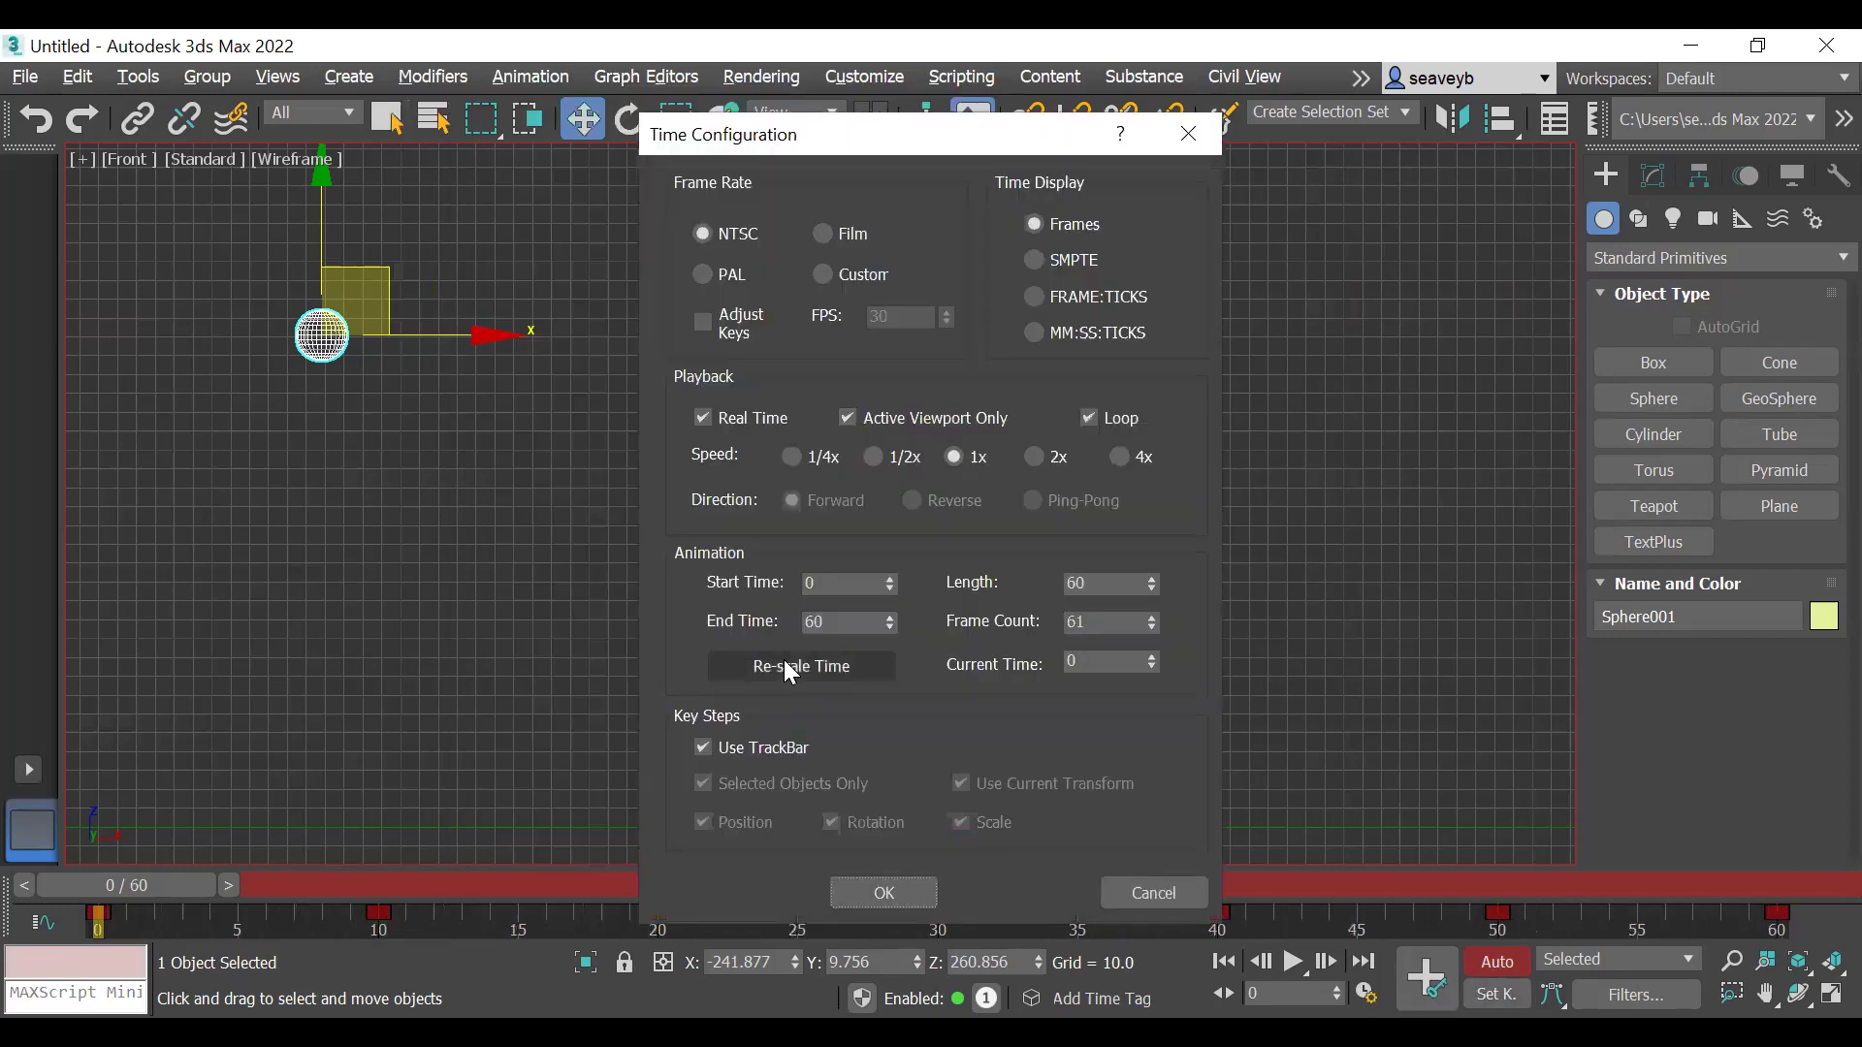
pyautogui.click(835, 621)
pyautogui.write('0')
pyautogui.press('Return')
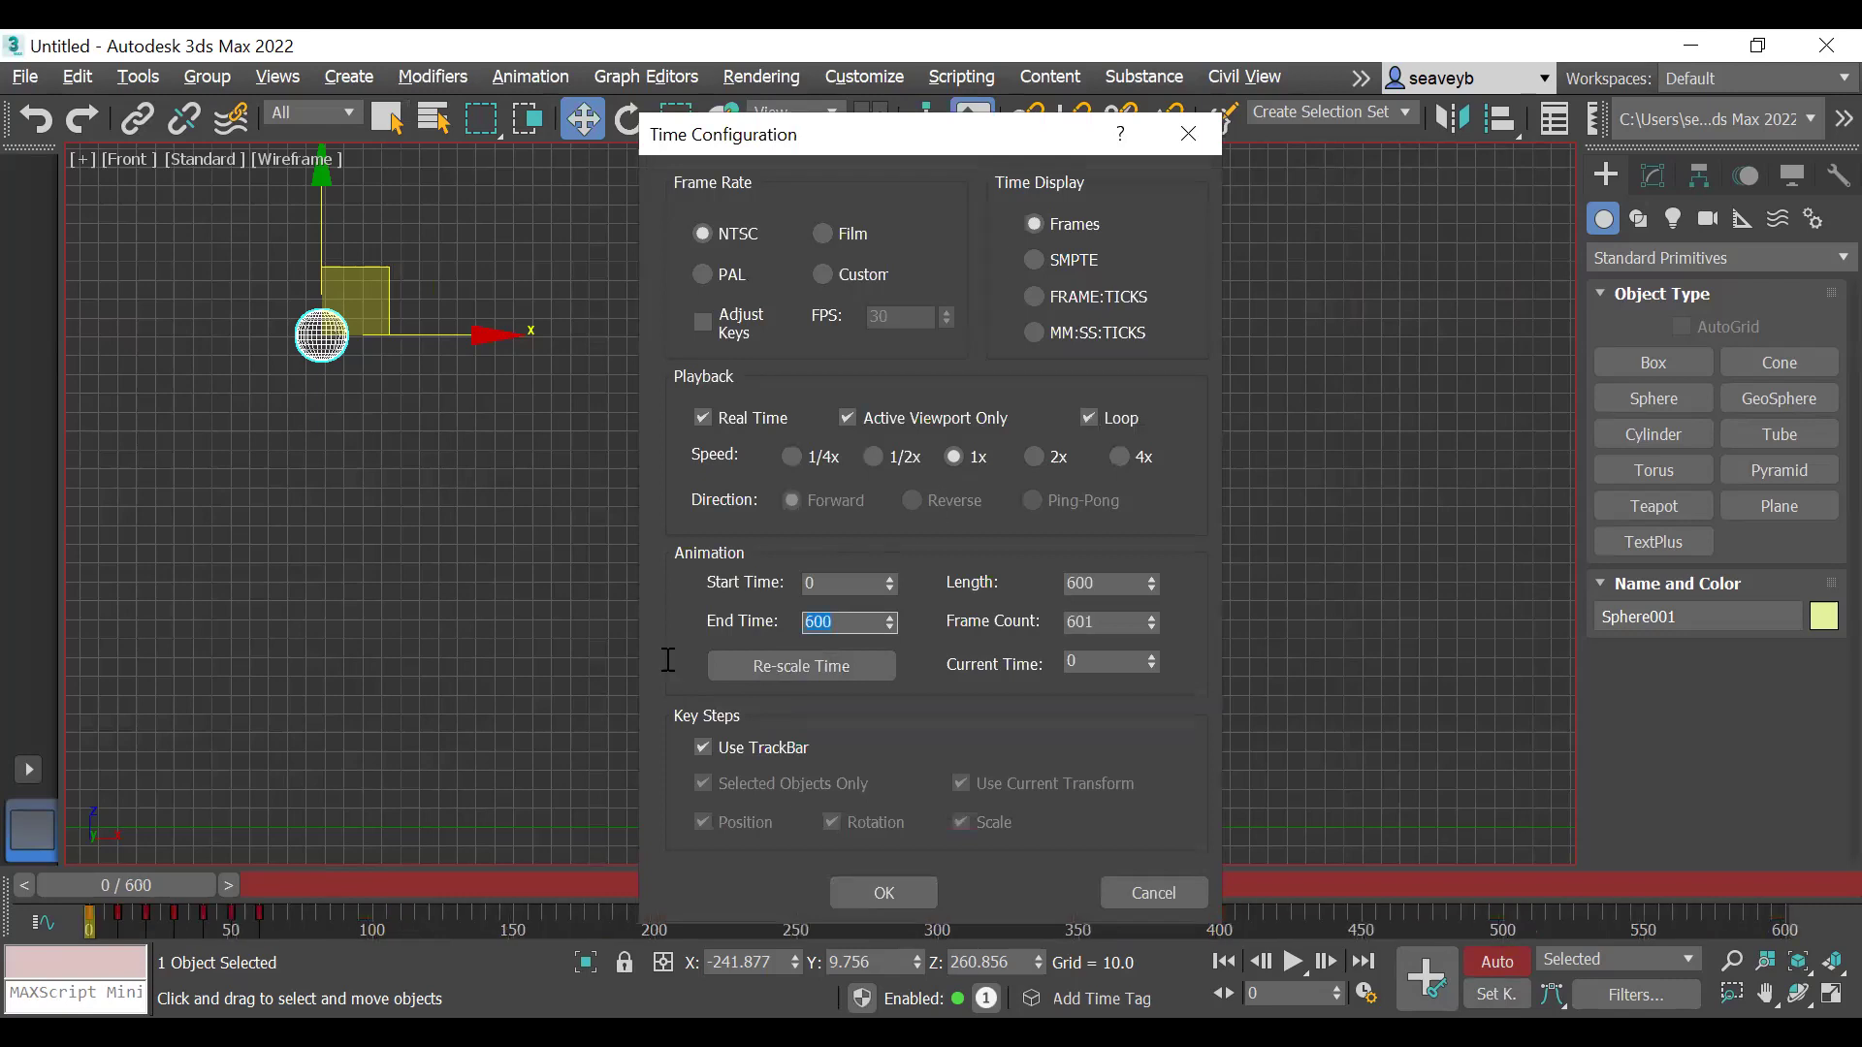
pyautogui.click(878, 892)
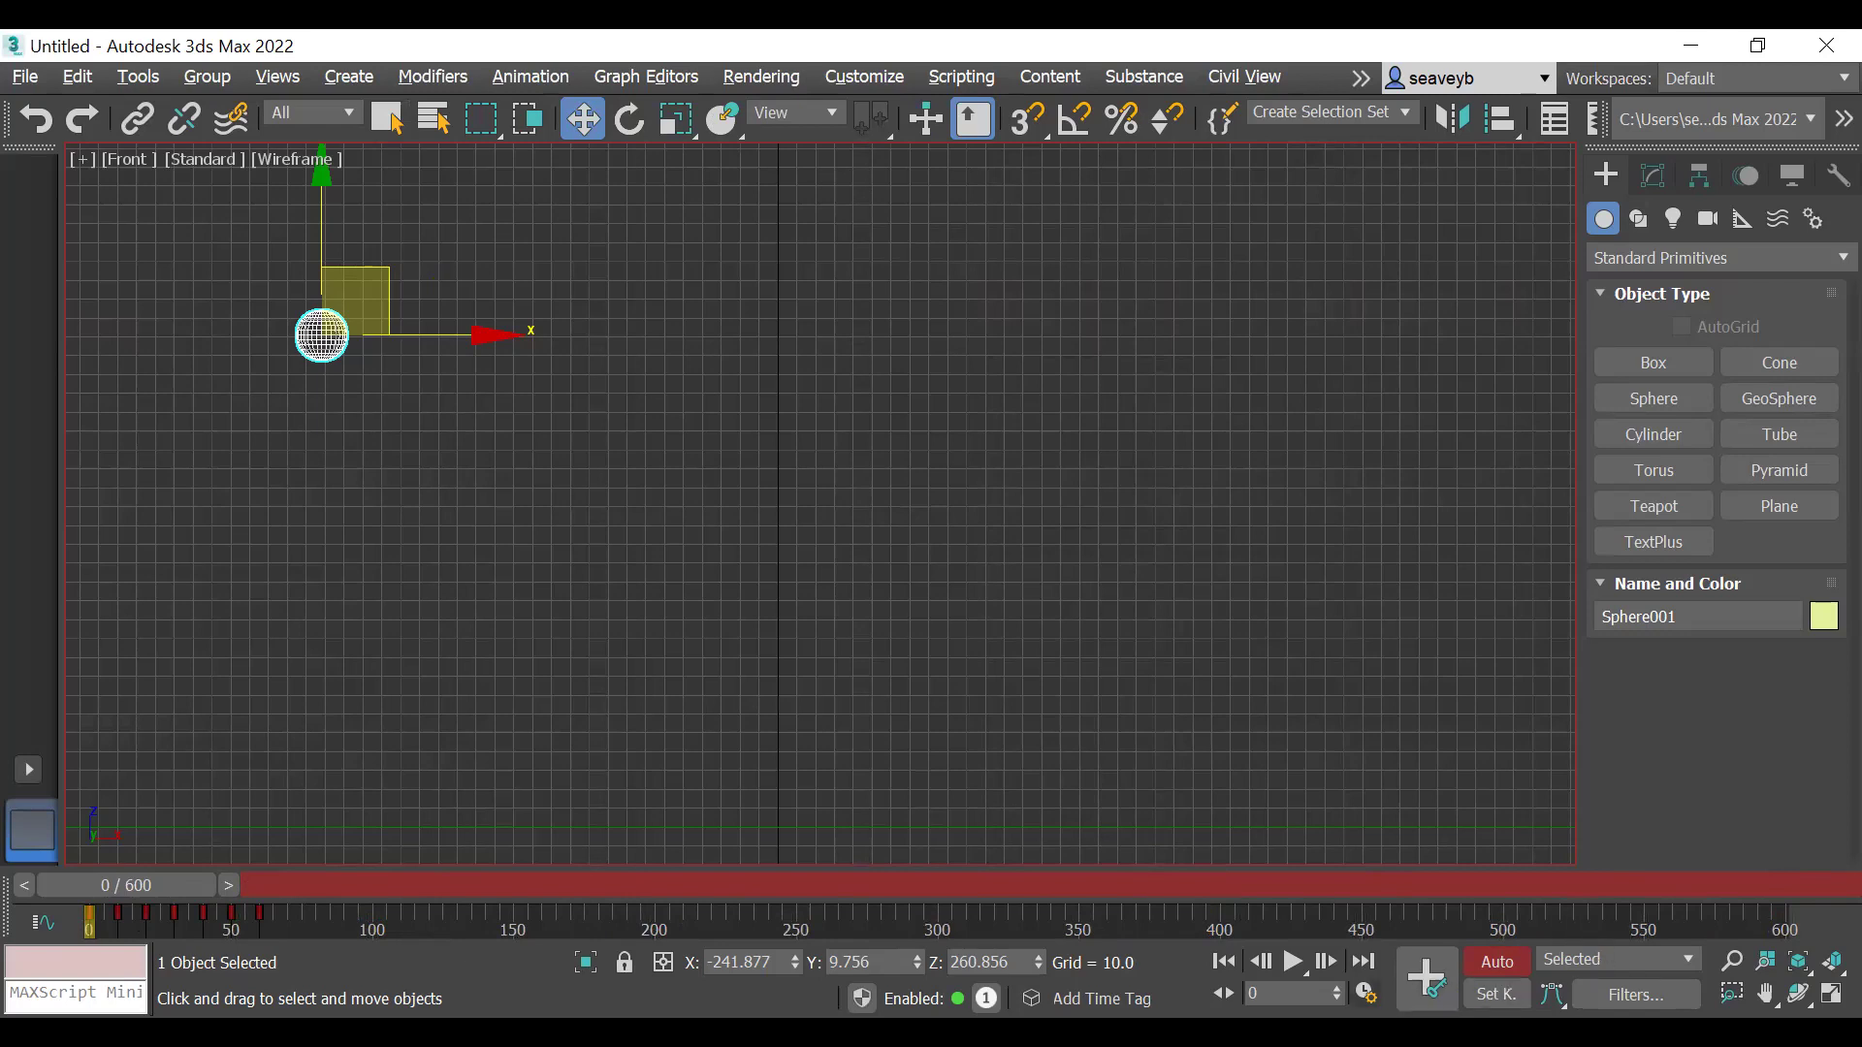
# Step: Reduce the animation End Time from 600 back to 60 frames
pyautogui.click(1364, 989)
pyautogui.click(842, 622)
pyautogui.press('BackSpace')
pyautogui.press('Return')
pyautogui.click(884, 892)
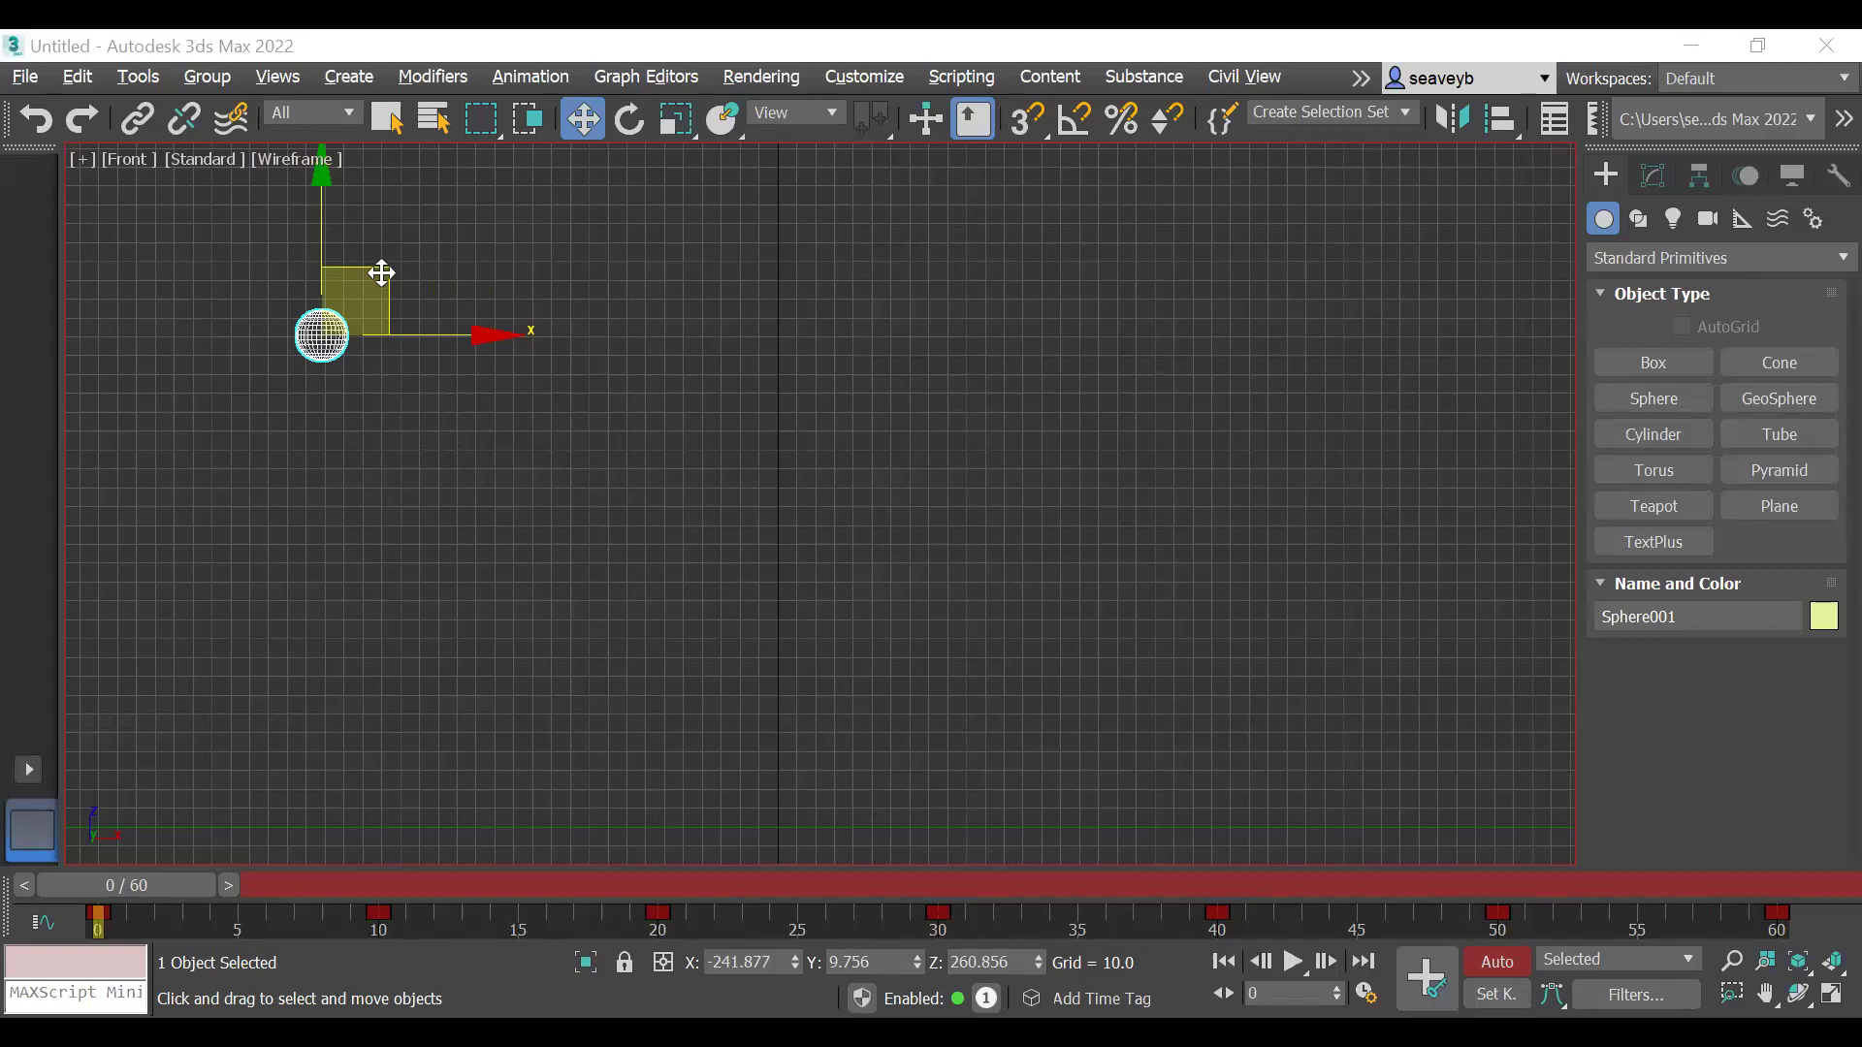
# Step: Scrub through the ball's early bounce frames, then return to frame 0 with Move active
pyautogui.moveTo(151, 883); pyautogui.dragTo(436, 895)
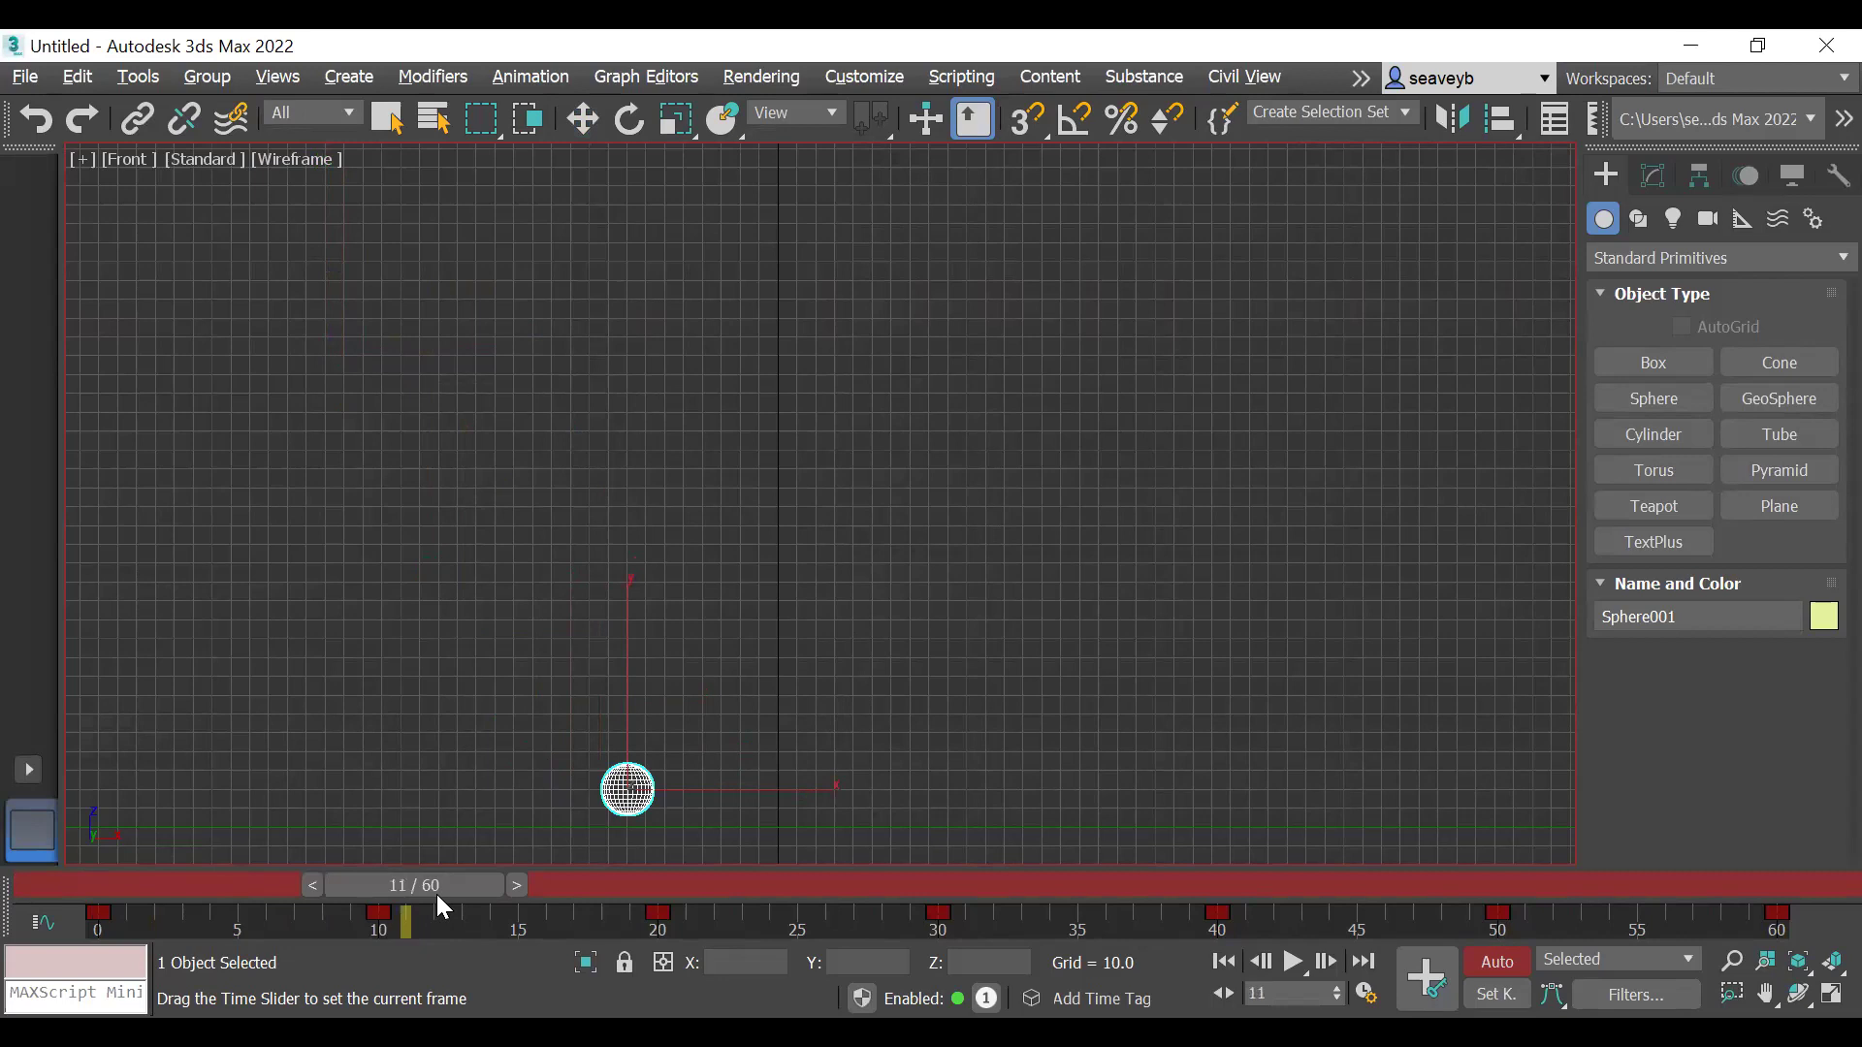
pyautogui.moveTo(438, 895); pyautogui.dragTo(1089, 863)
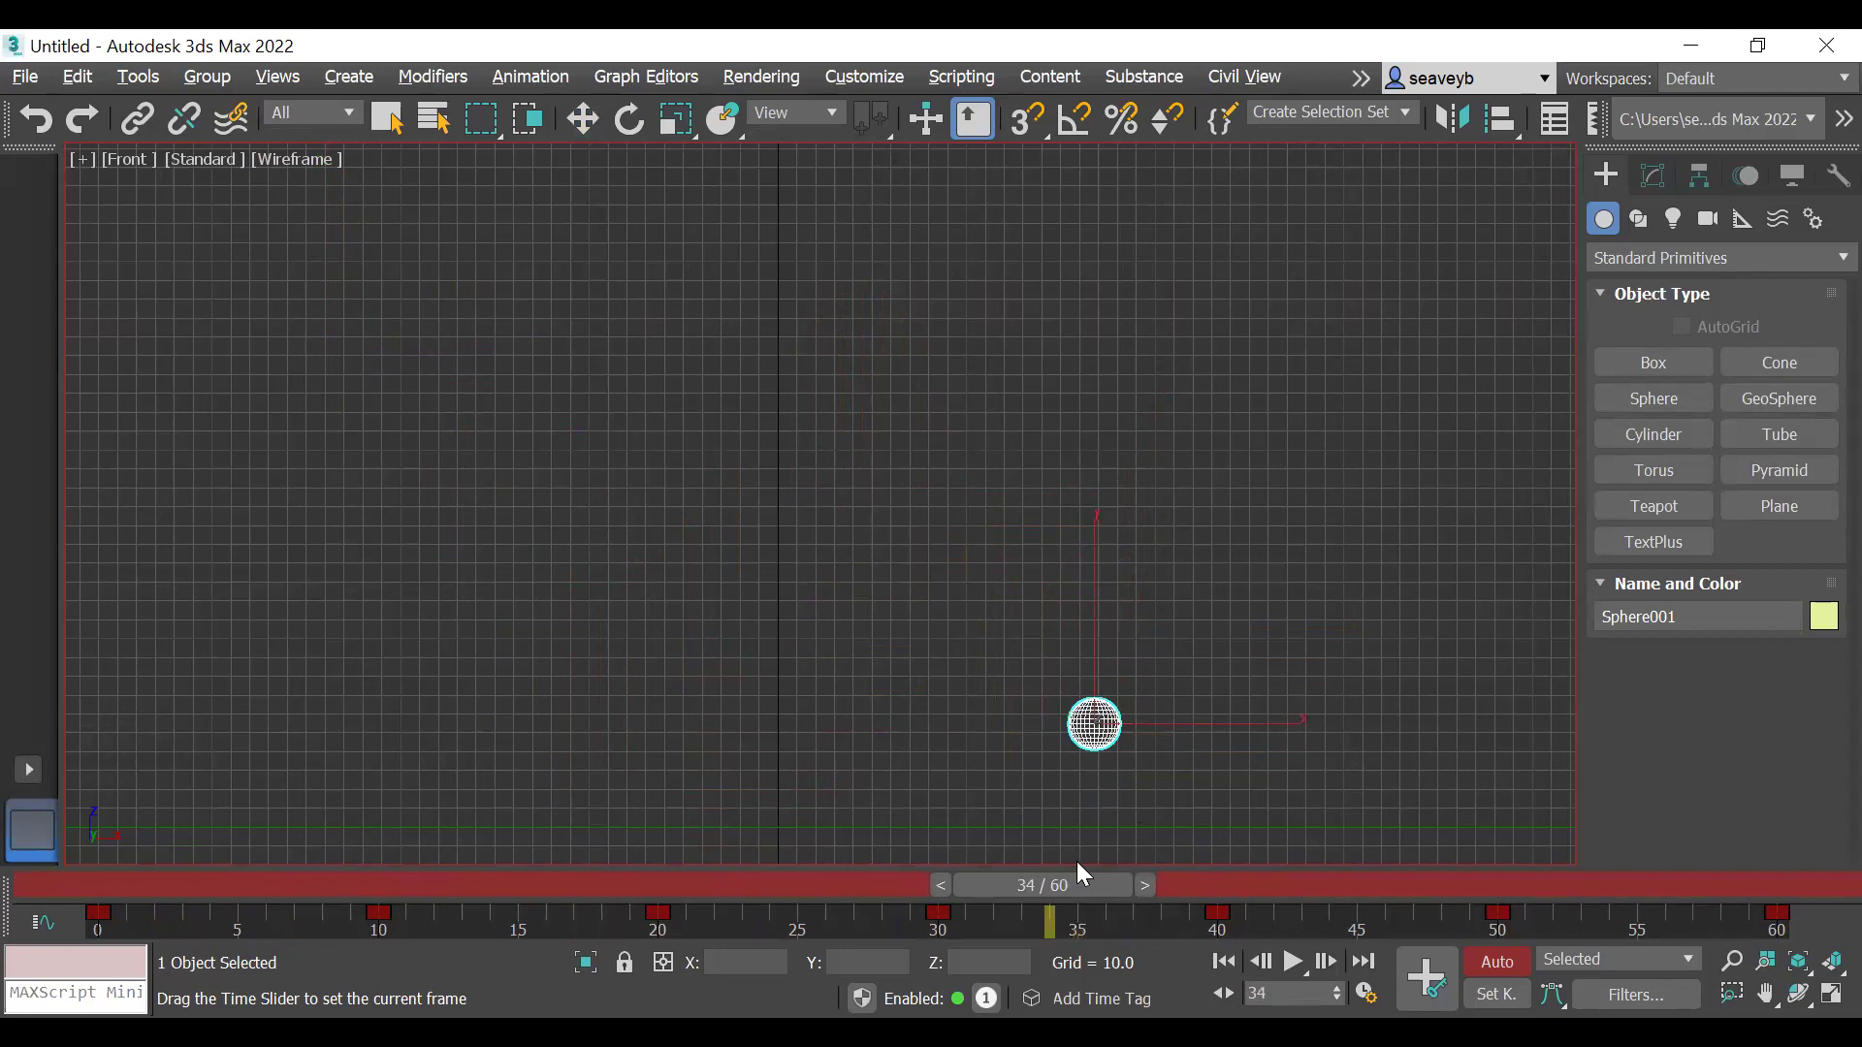
pyautogui.moveTo(1055, 873); pyautogui.dragTo(99, 861)
pyautogui.press('w')
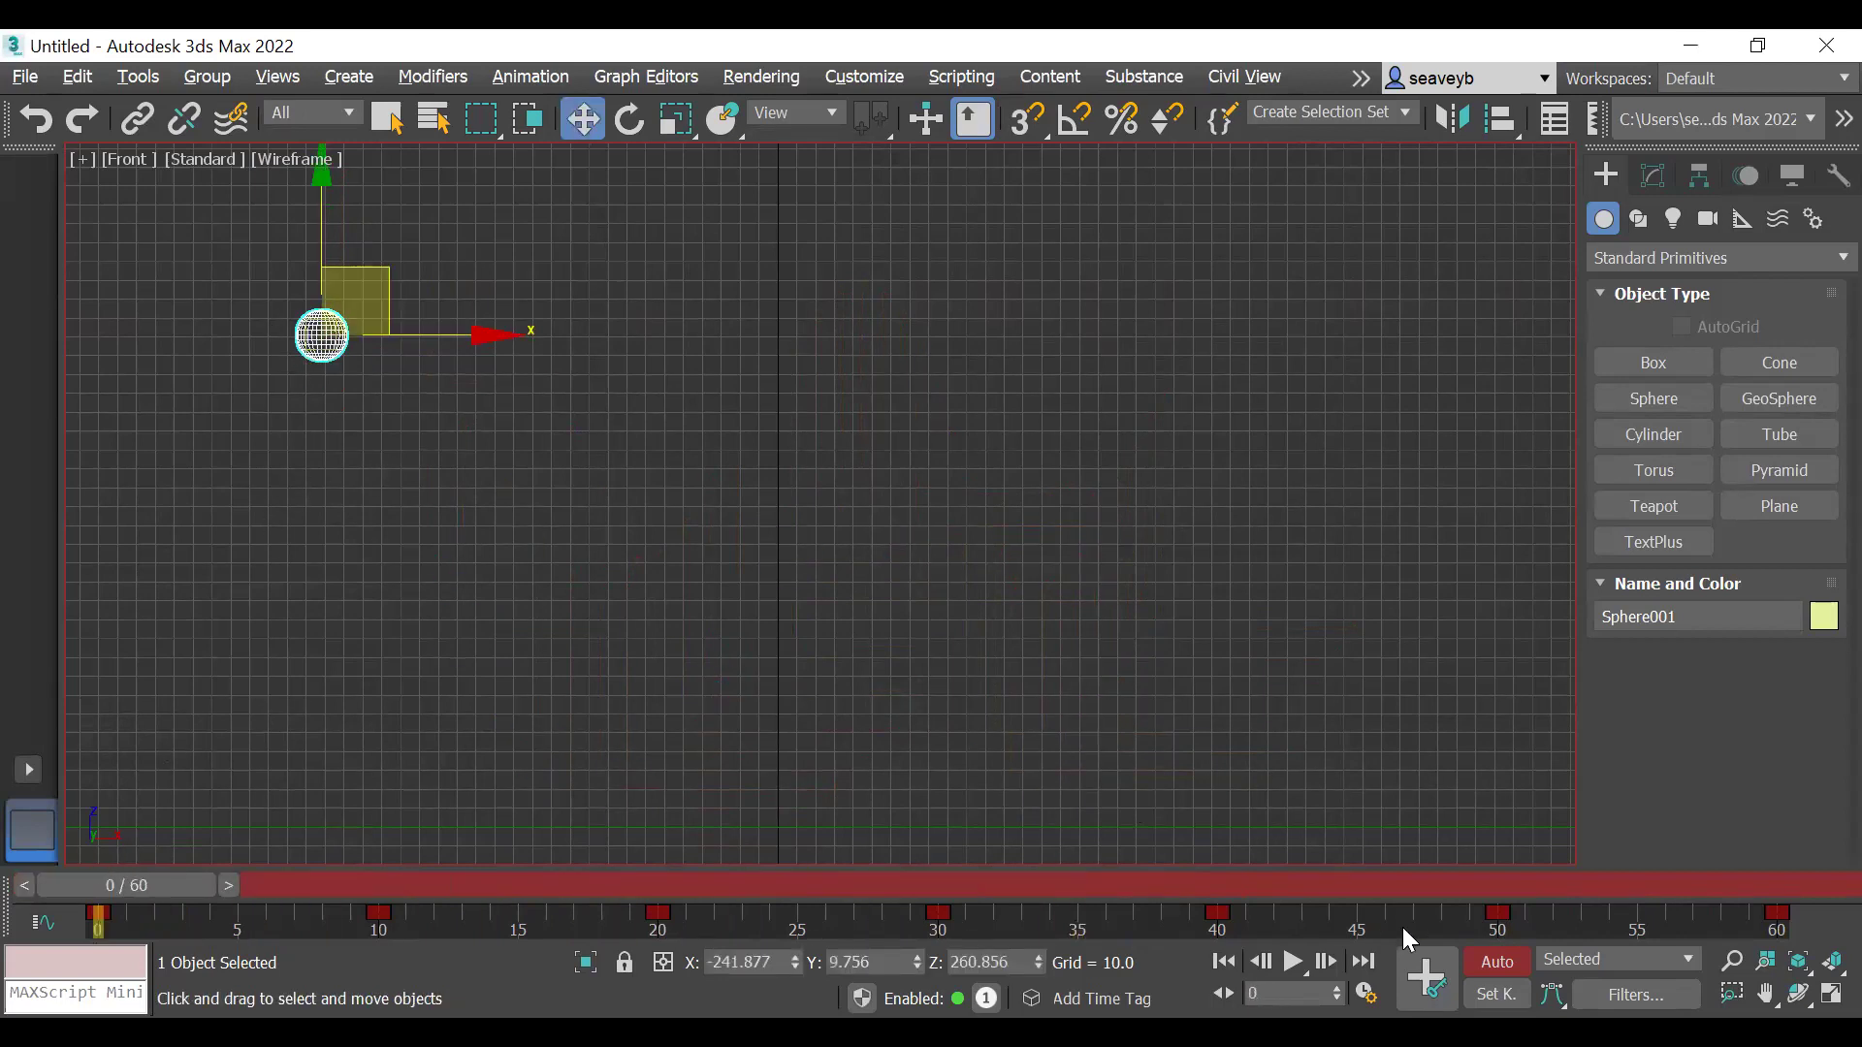
# Step: Turn off Auto Key and open Track View - Curve Editor, enlarged and panned to the early frames
pyautogui.click(1484, 960)
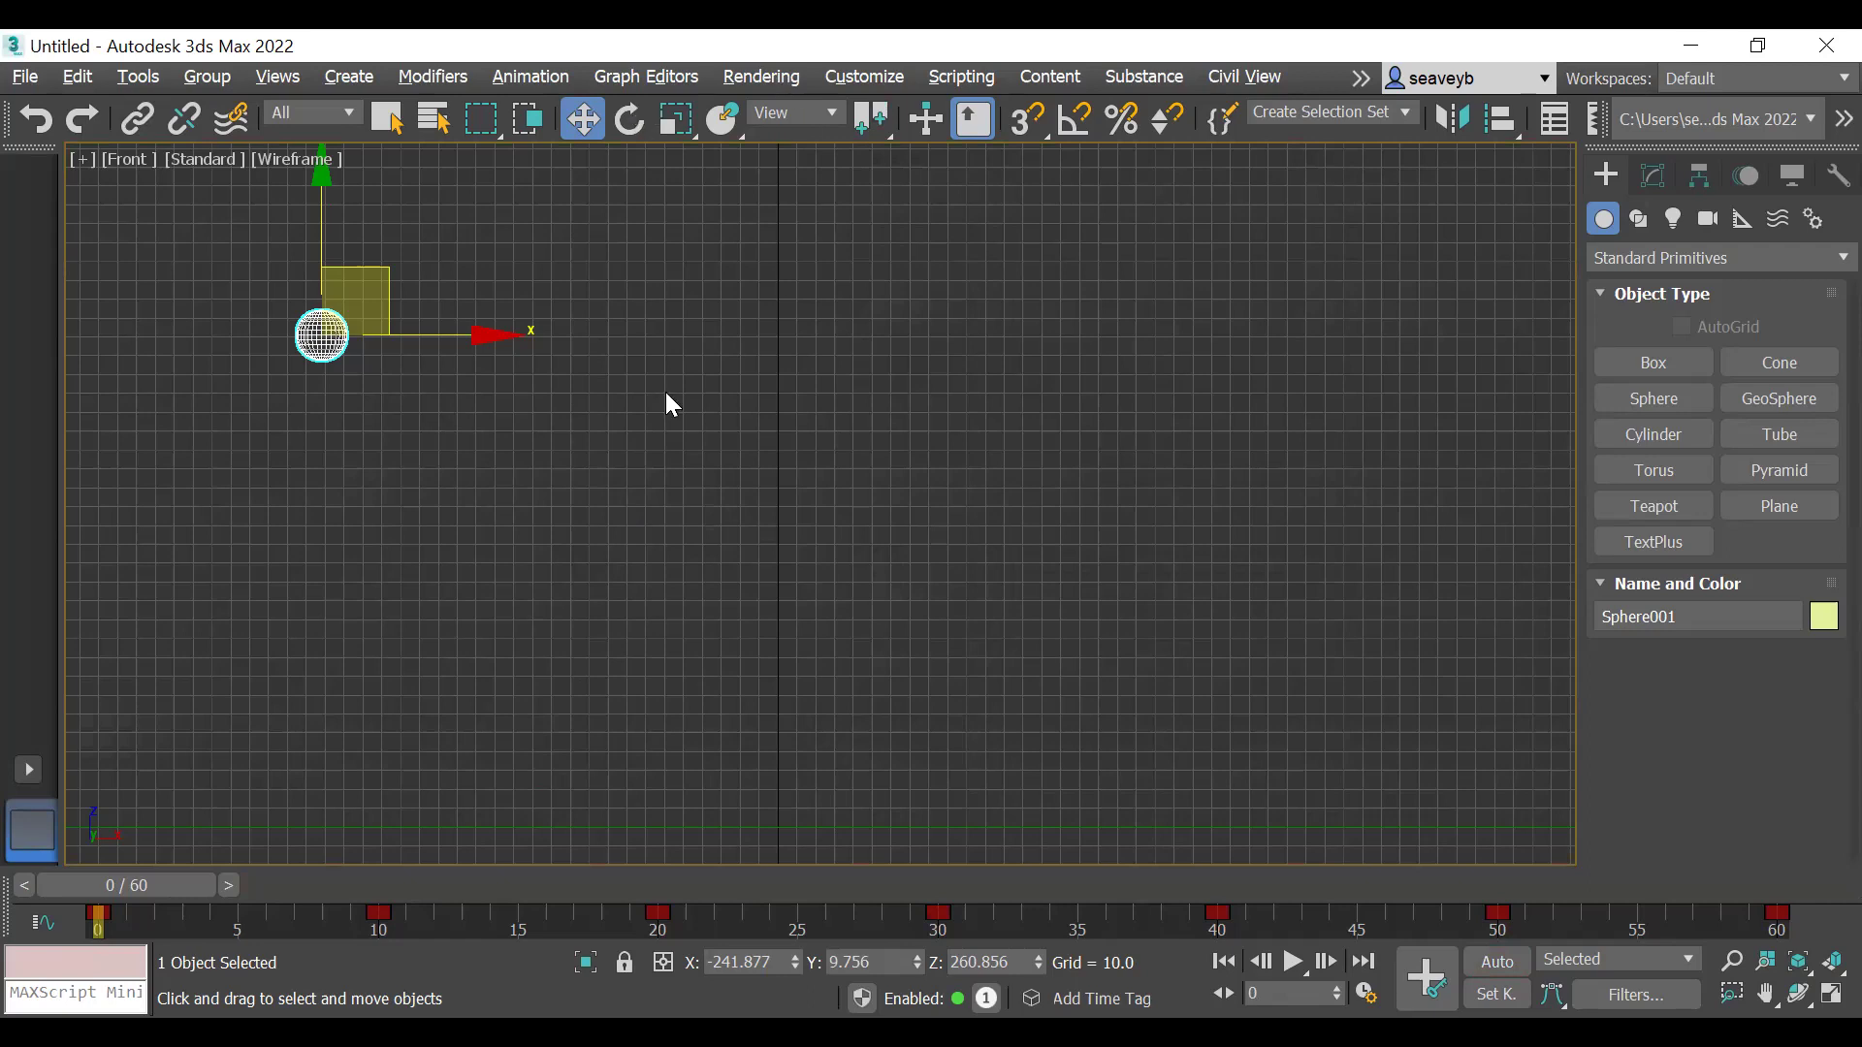
pyautogui.click(646, 76)
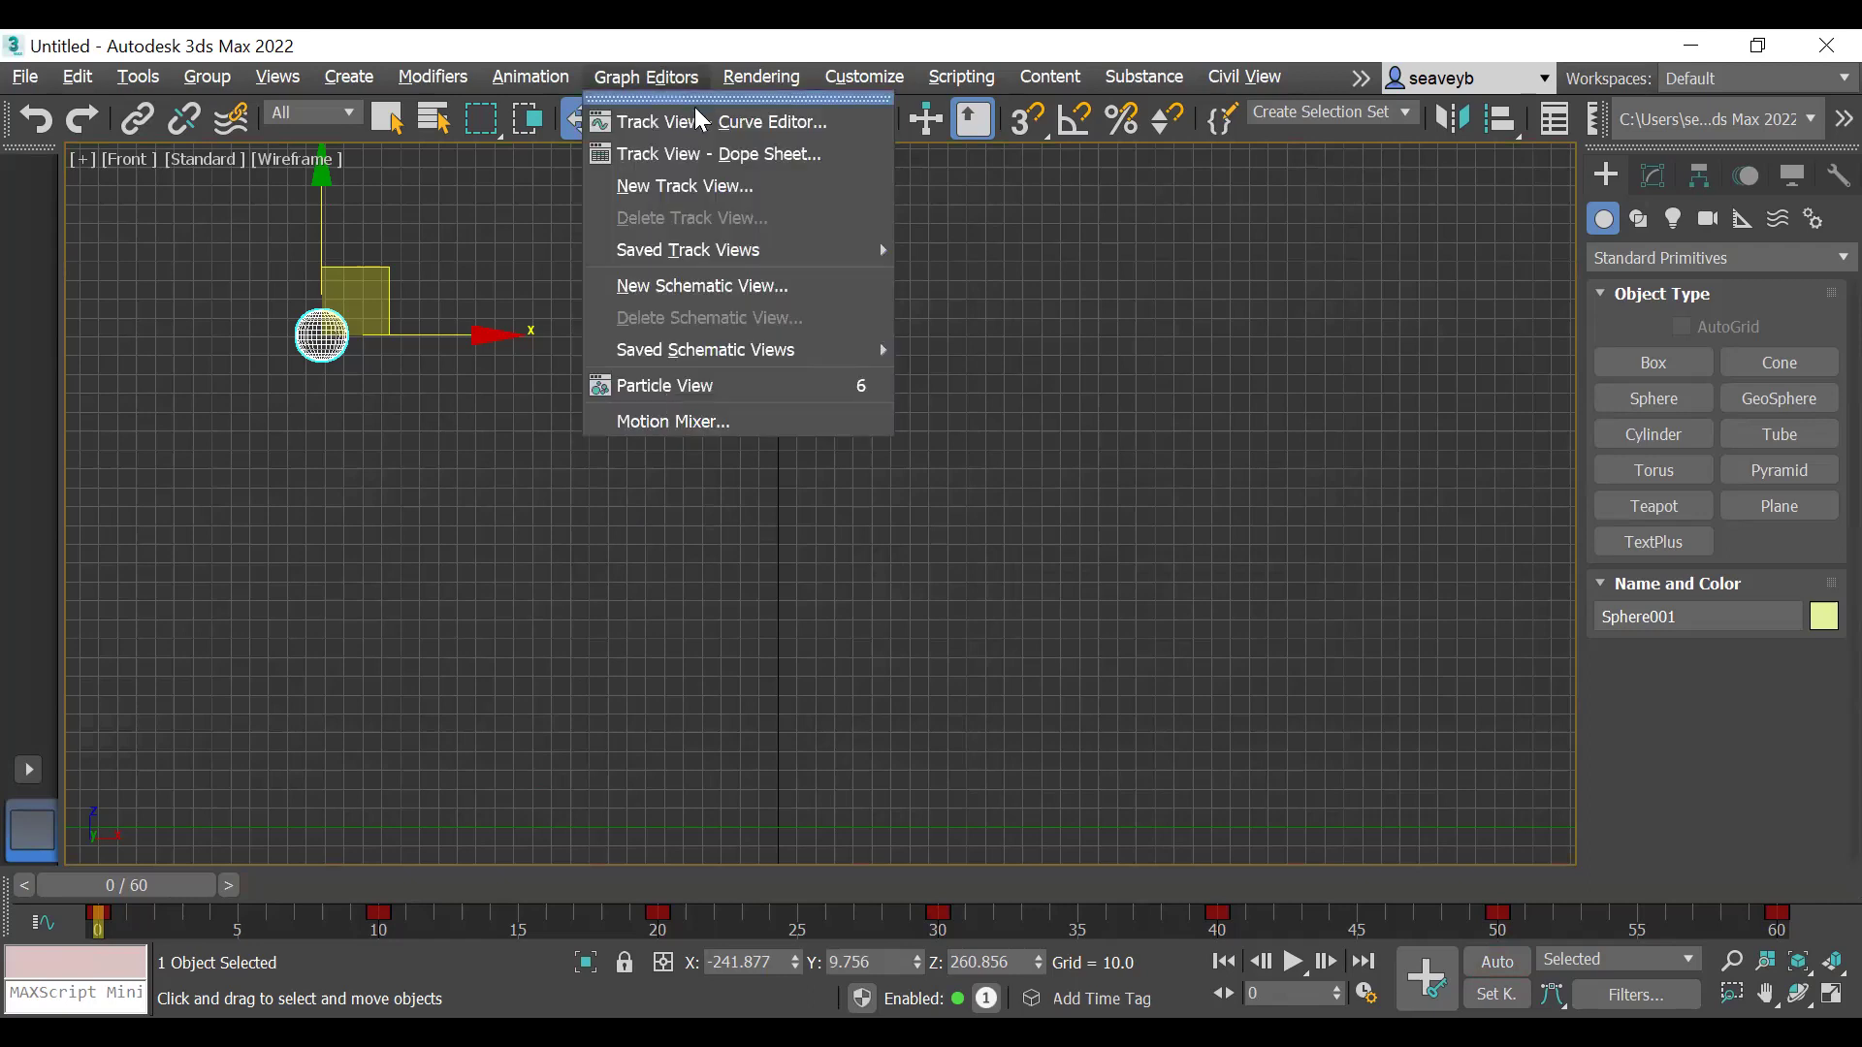
pyautogui.click(785, 123)
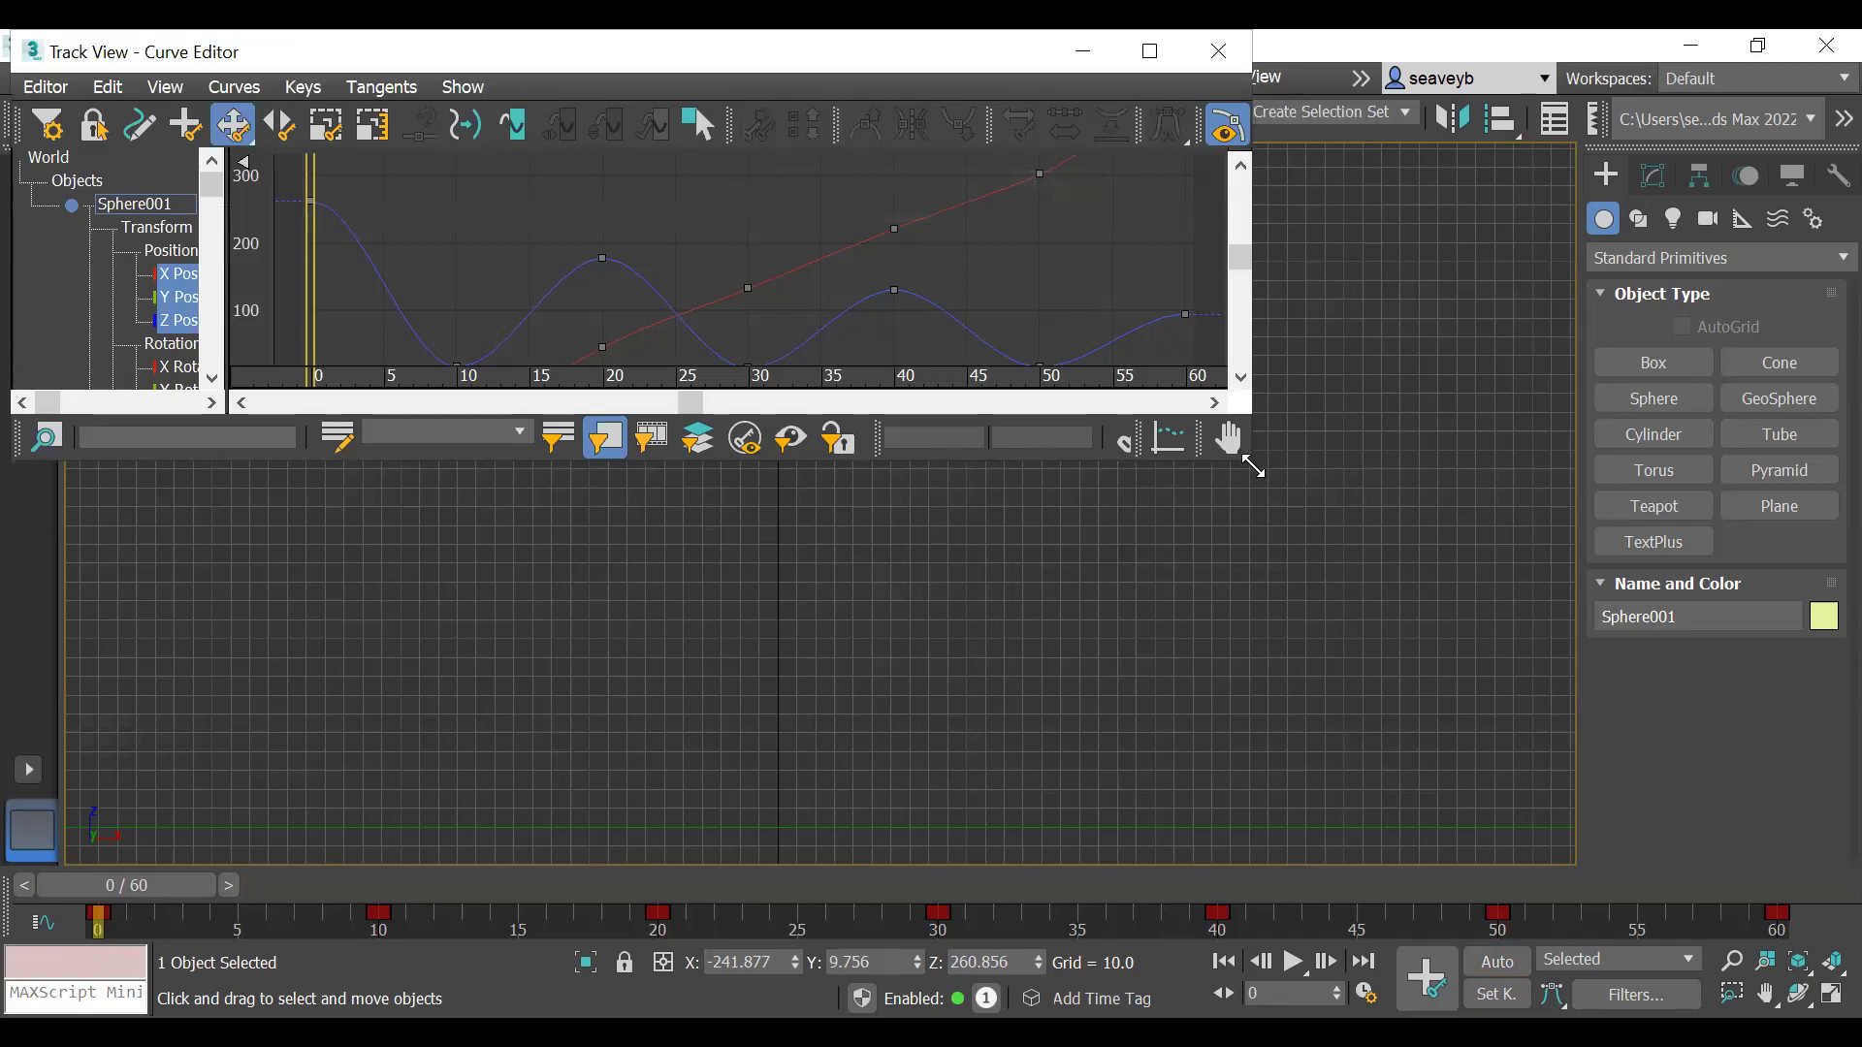
pyautogui.moveTo(1252, 468); pyautogui.dragTo(1595, 747)
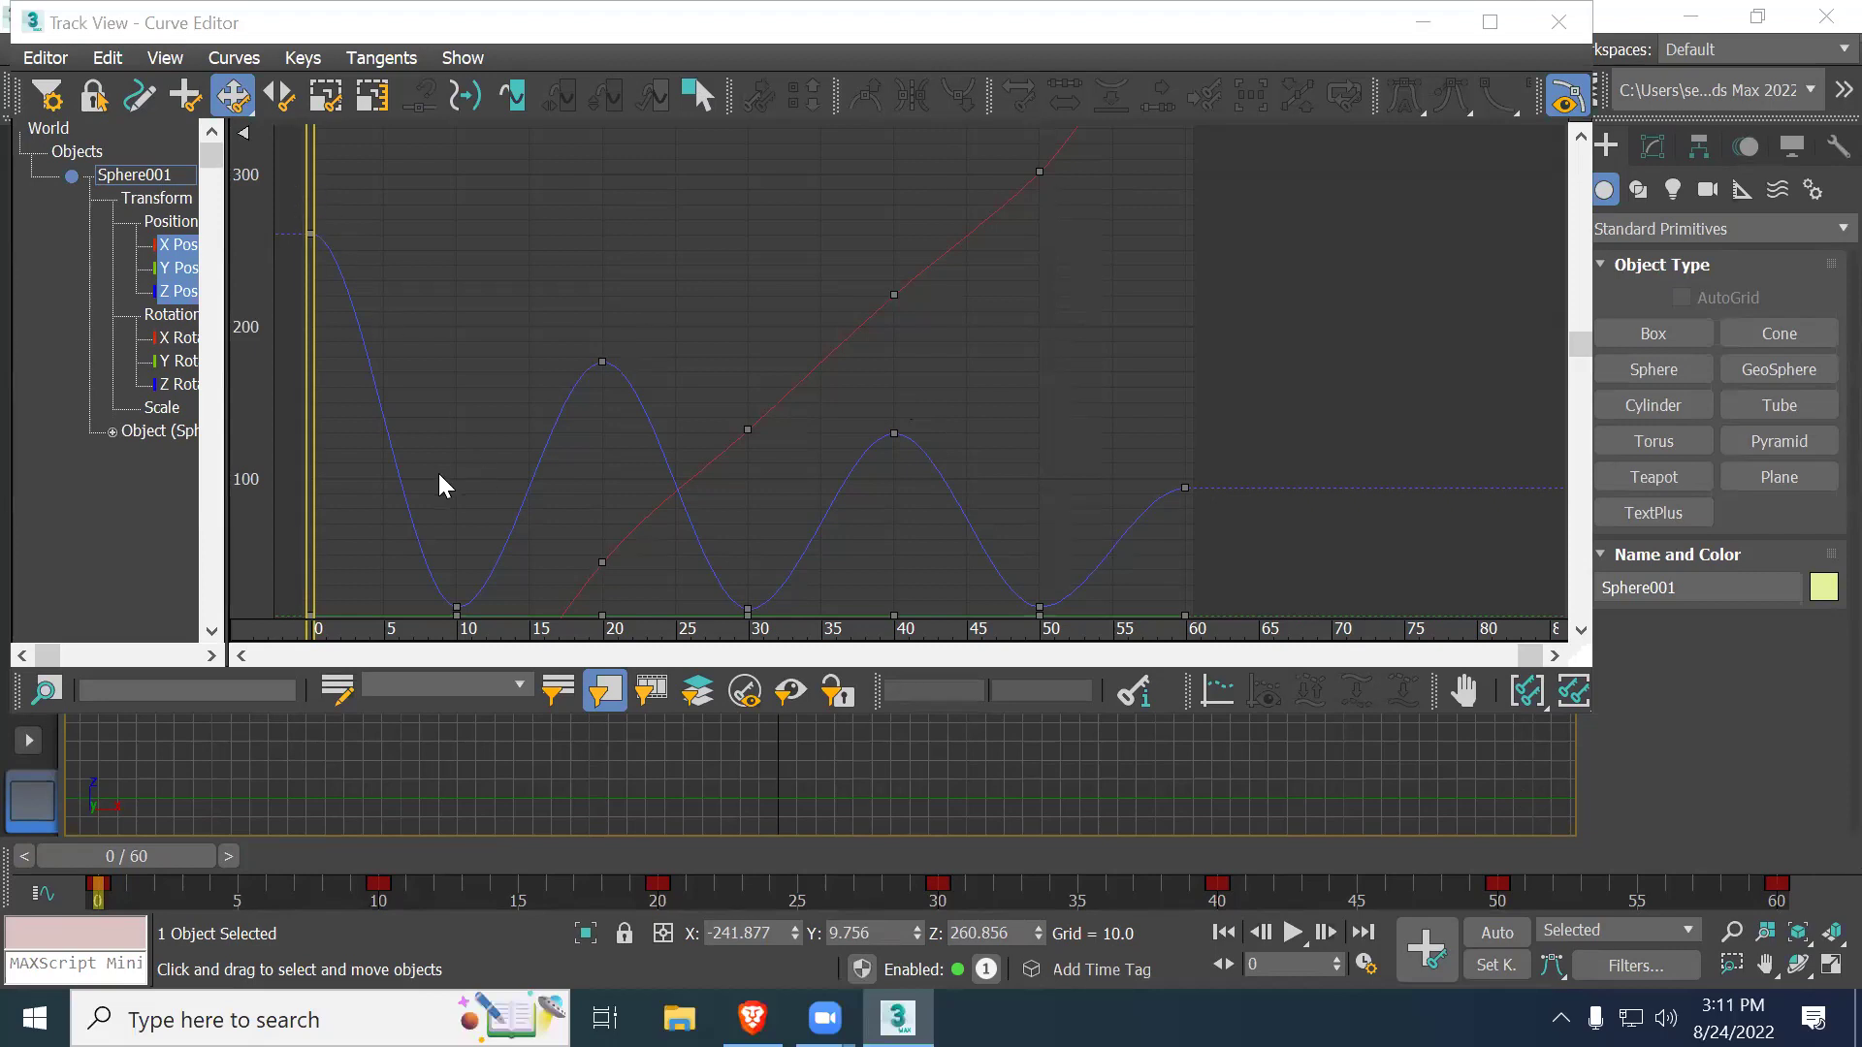
pyautogui.moveTo(636, 440); pyautogui.dragTo(740, 333, button='middle')
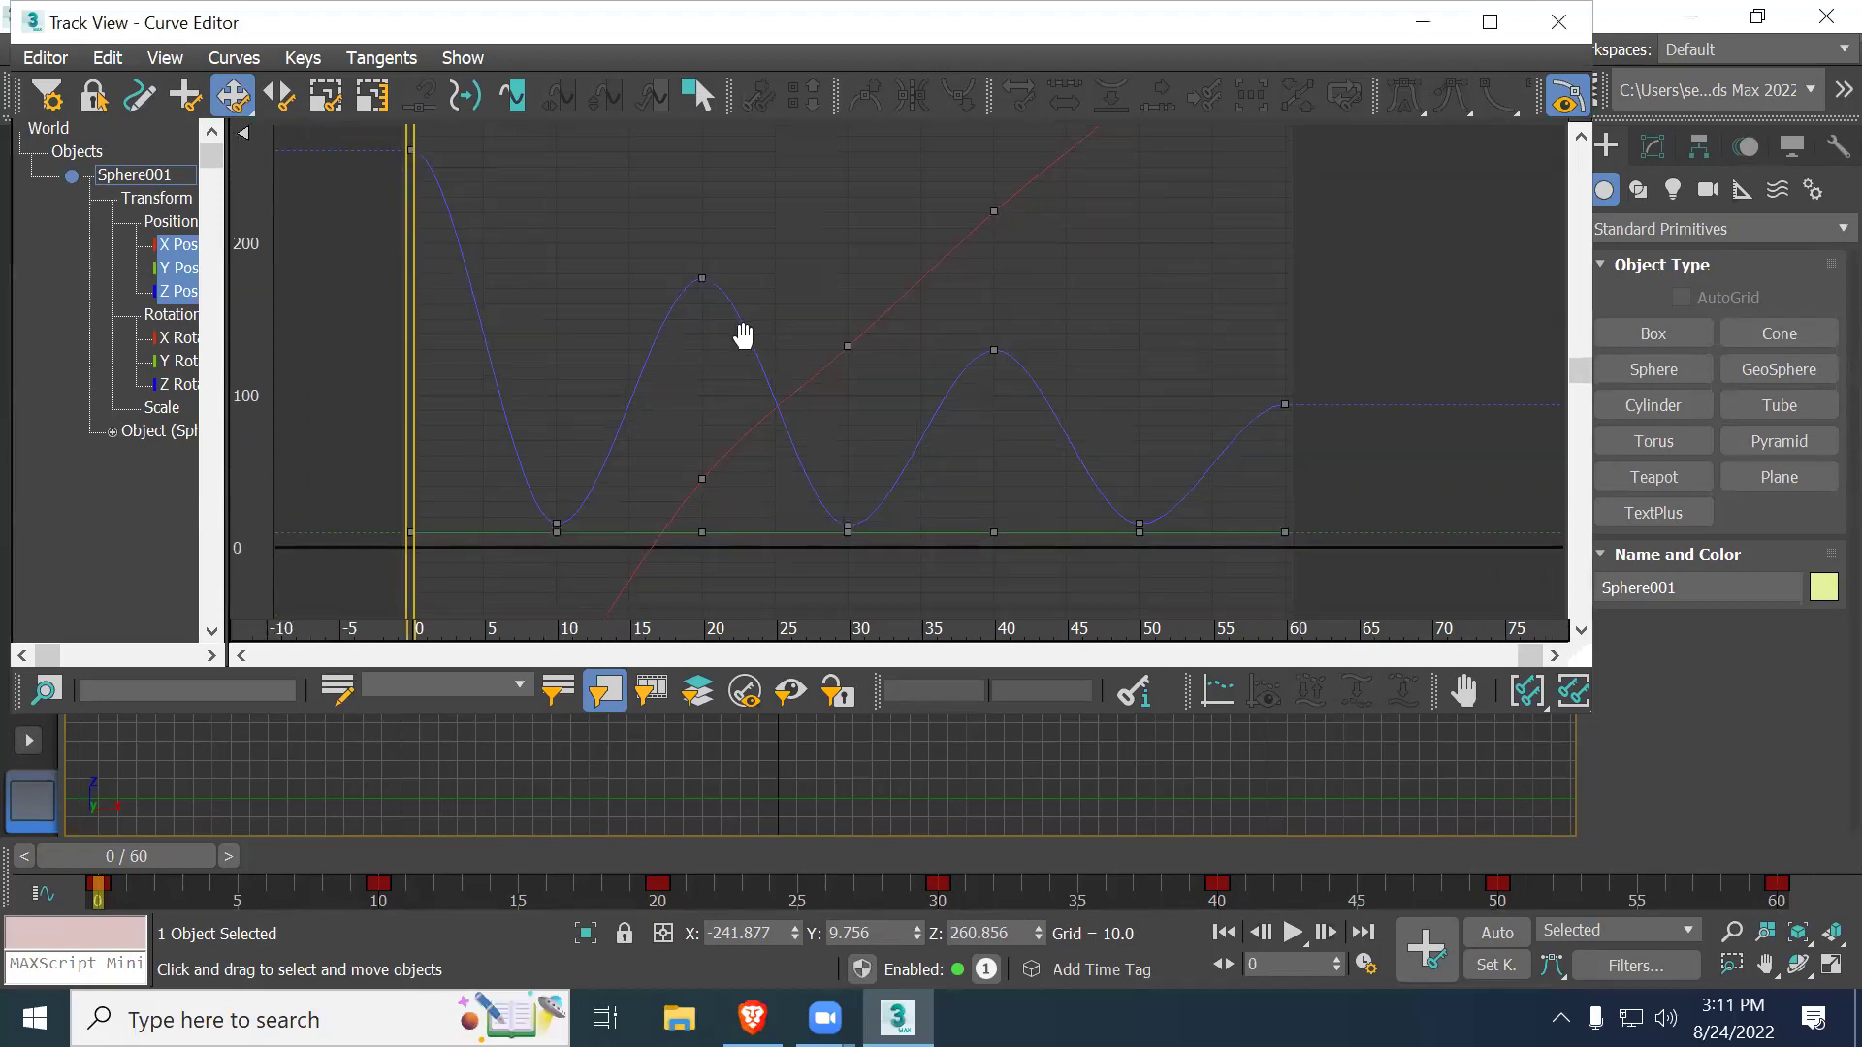
pyautogui.click(991, 494)
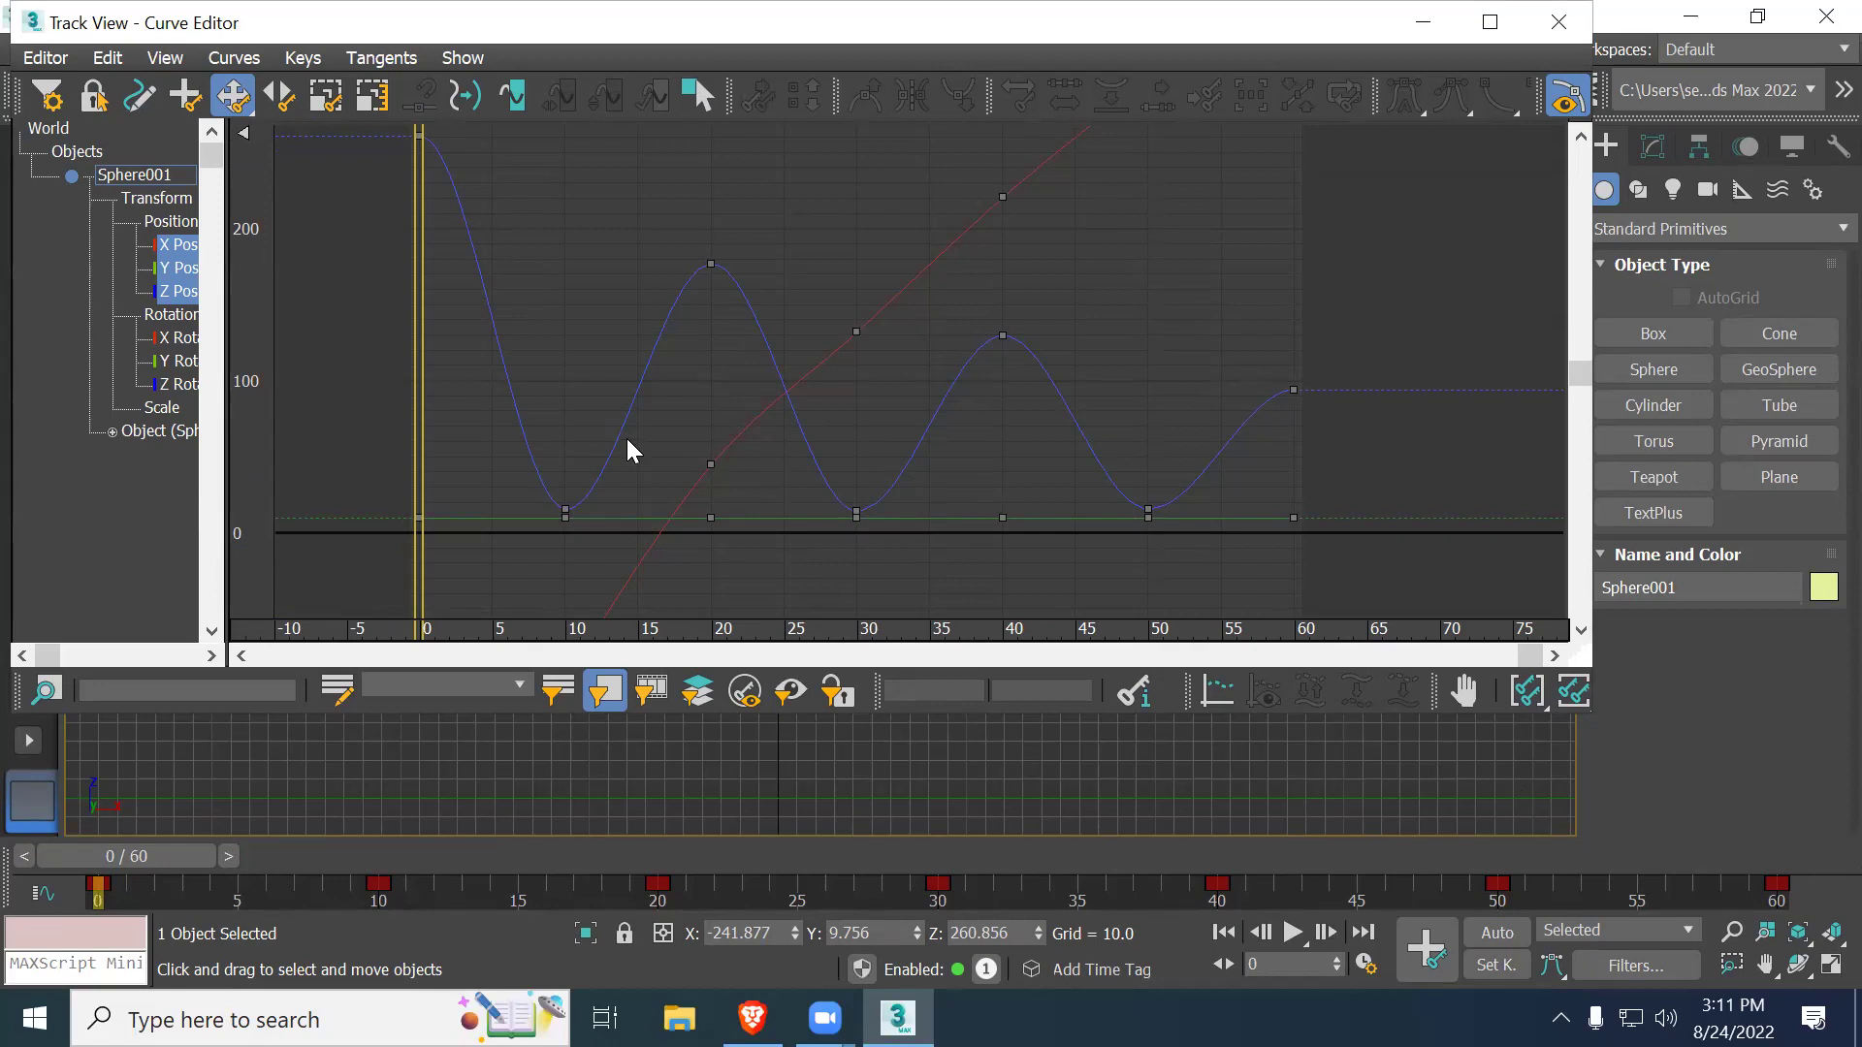
# Step: Isolate Sphere001's Z Position curve and select its frame-10 bounce key
pyautogui.click(174, 291)
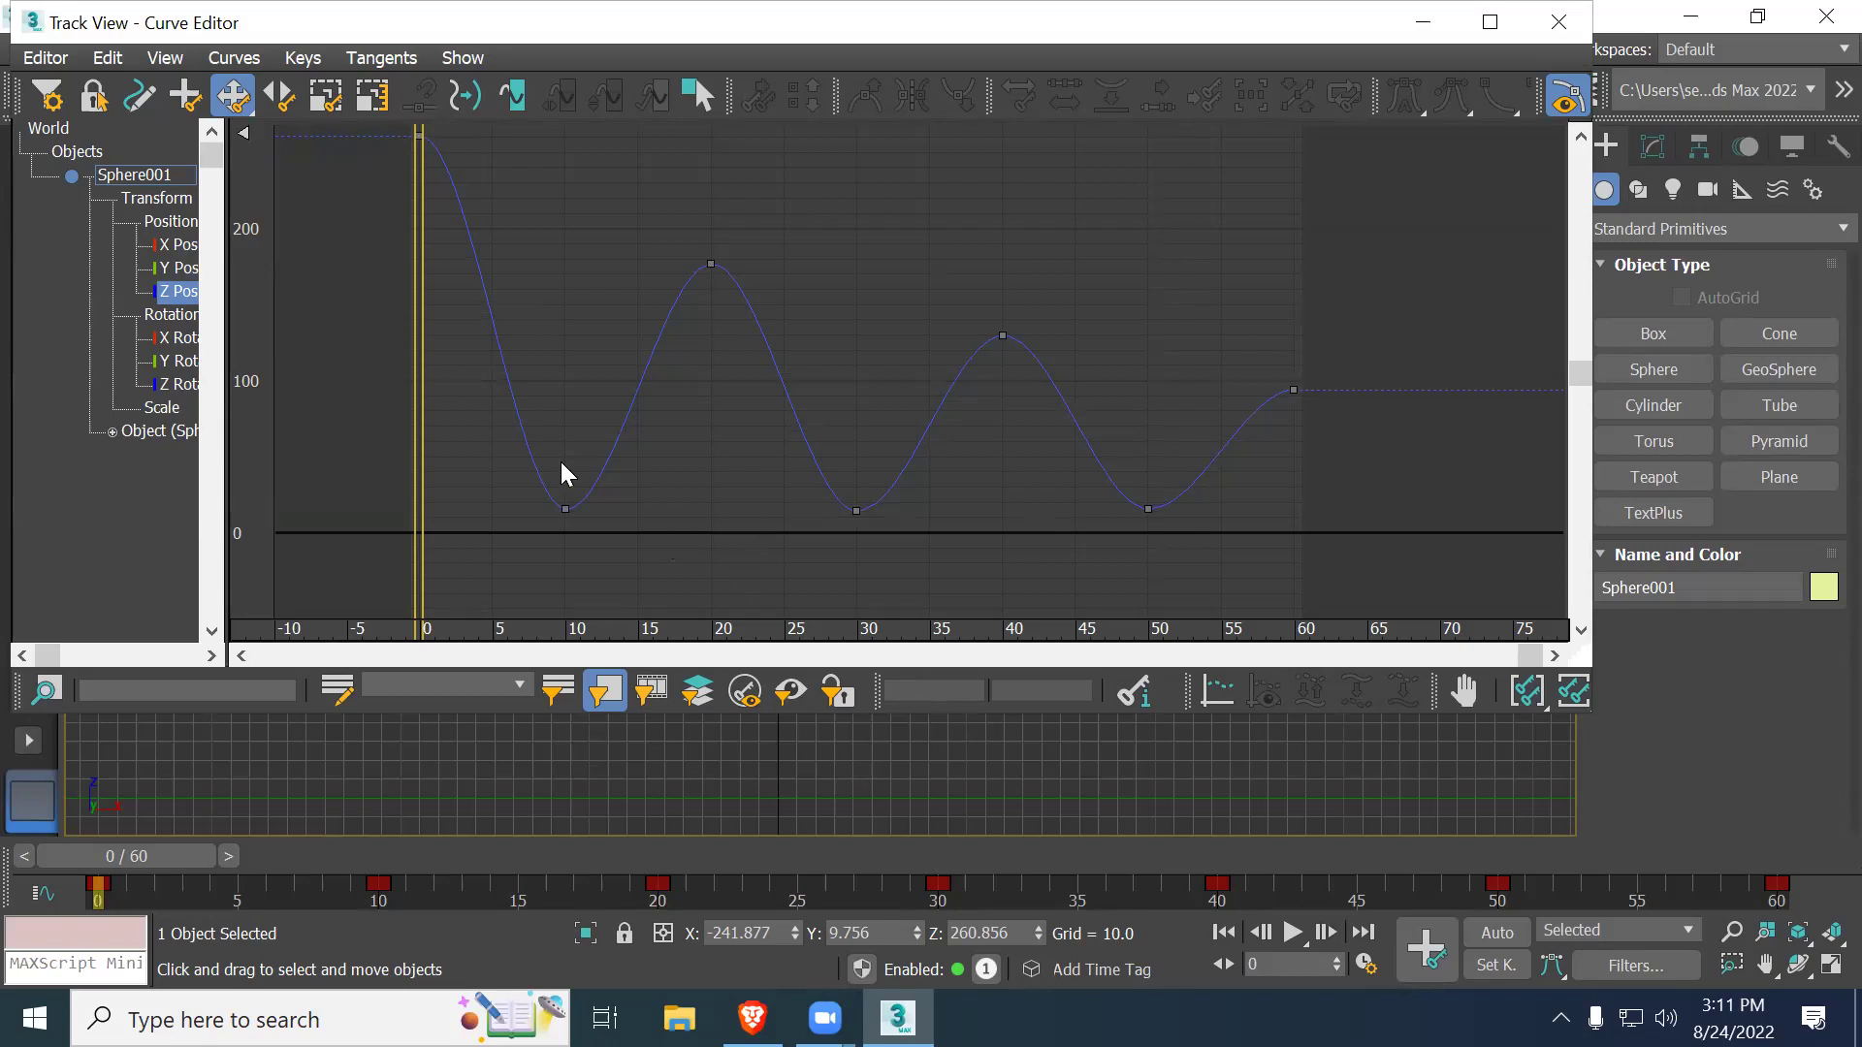
pyautogui.click(174, 270)
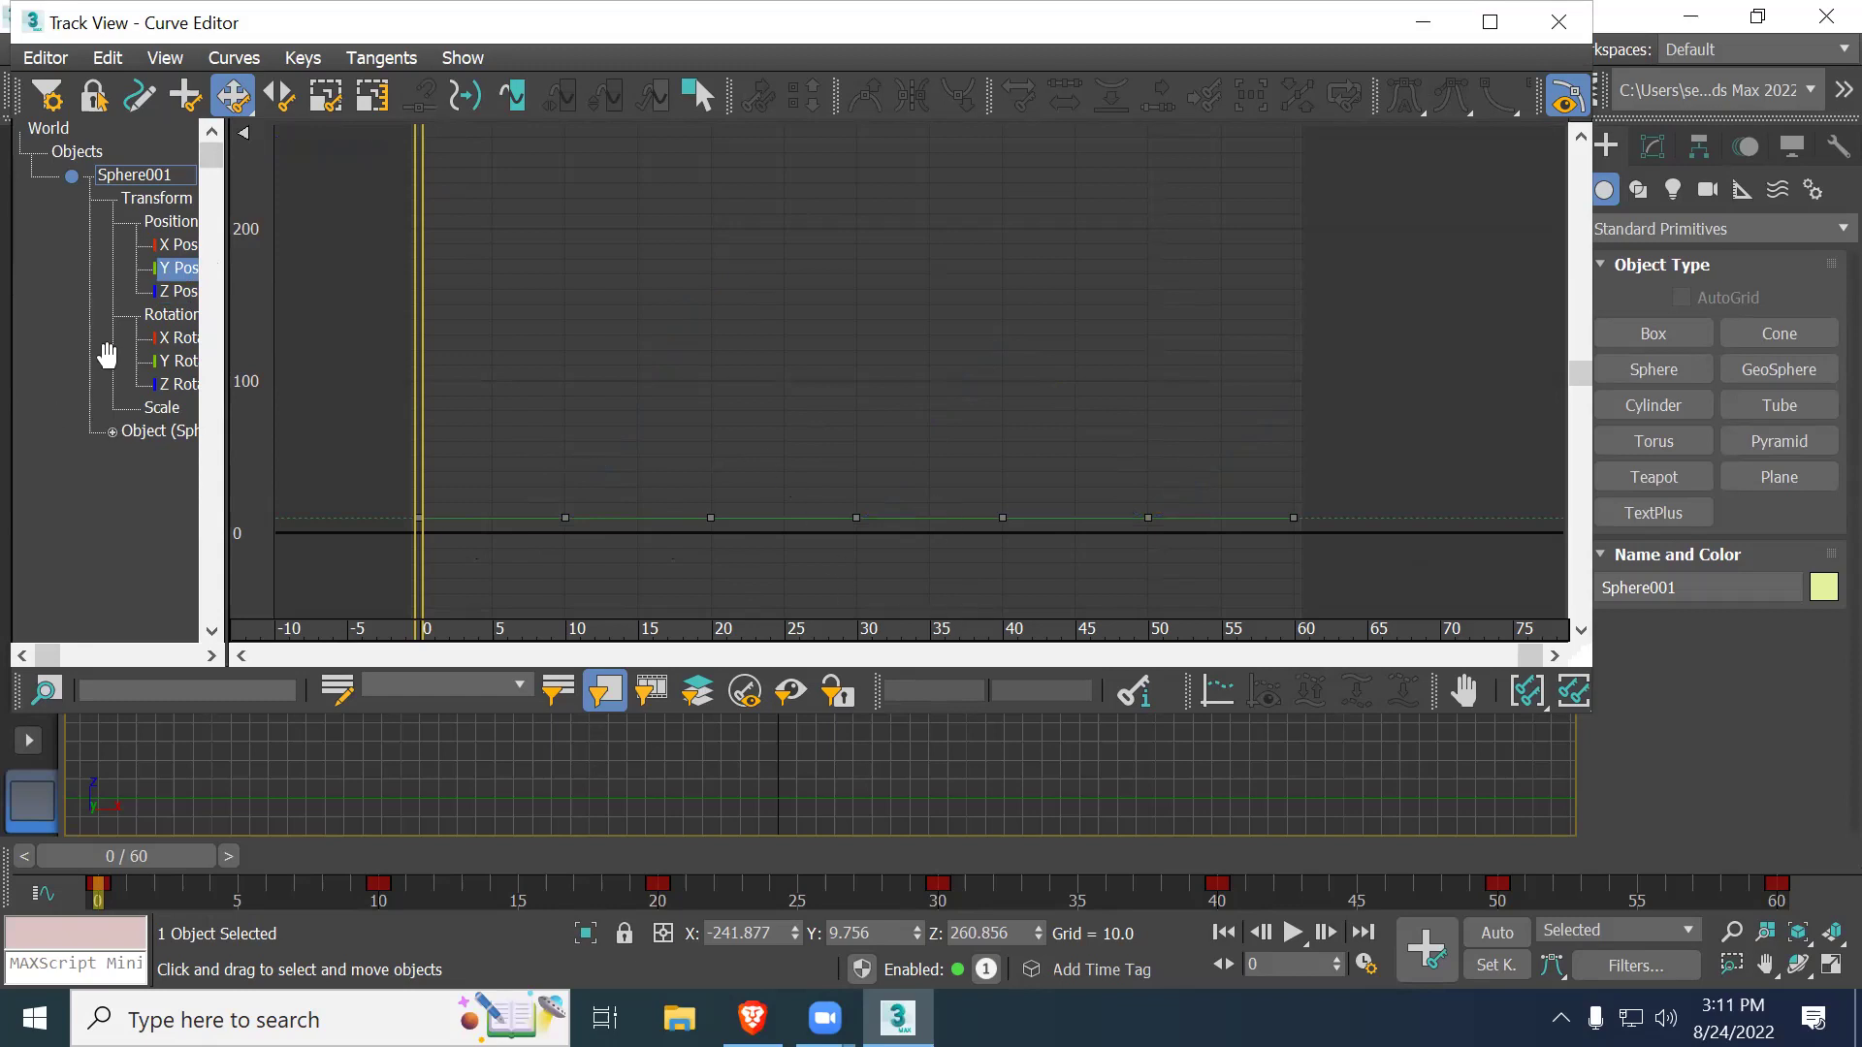
pyautogui.click(177, 292)
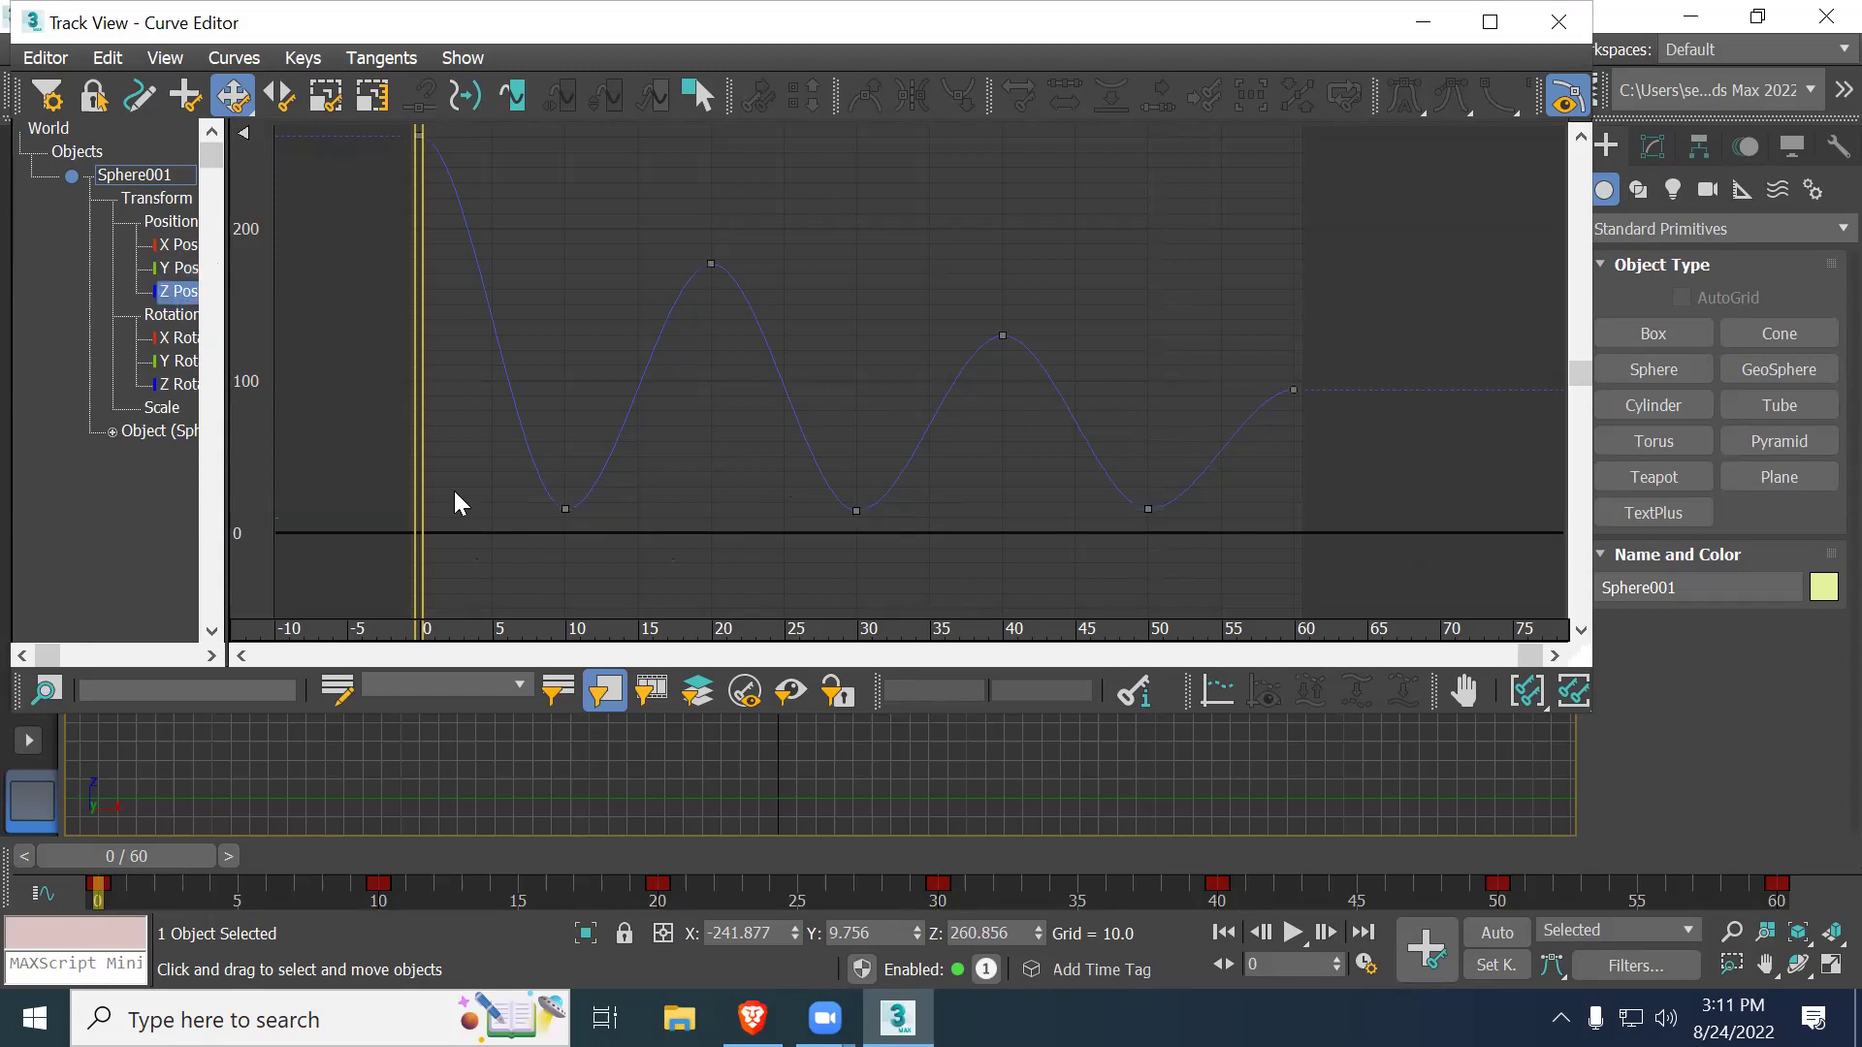
pyautogui.click(565, 508)
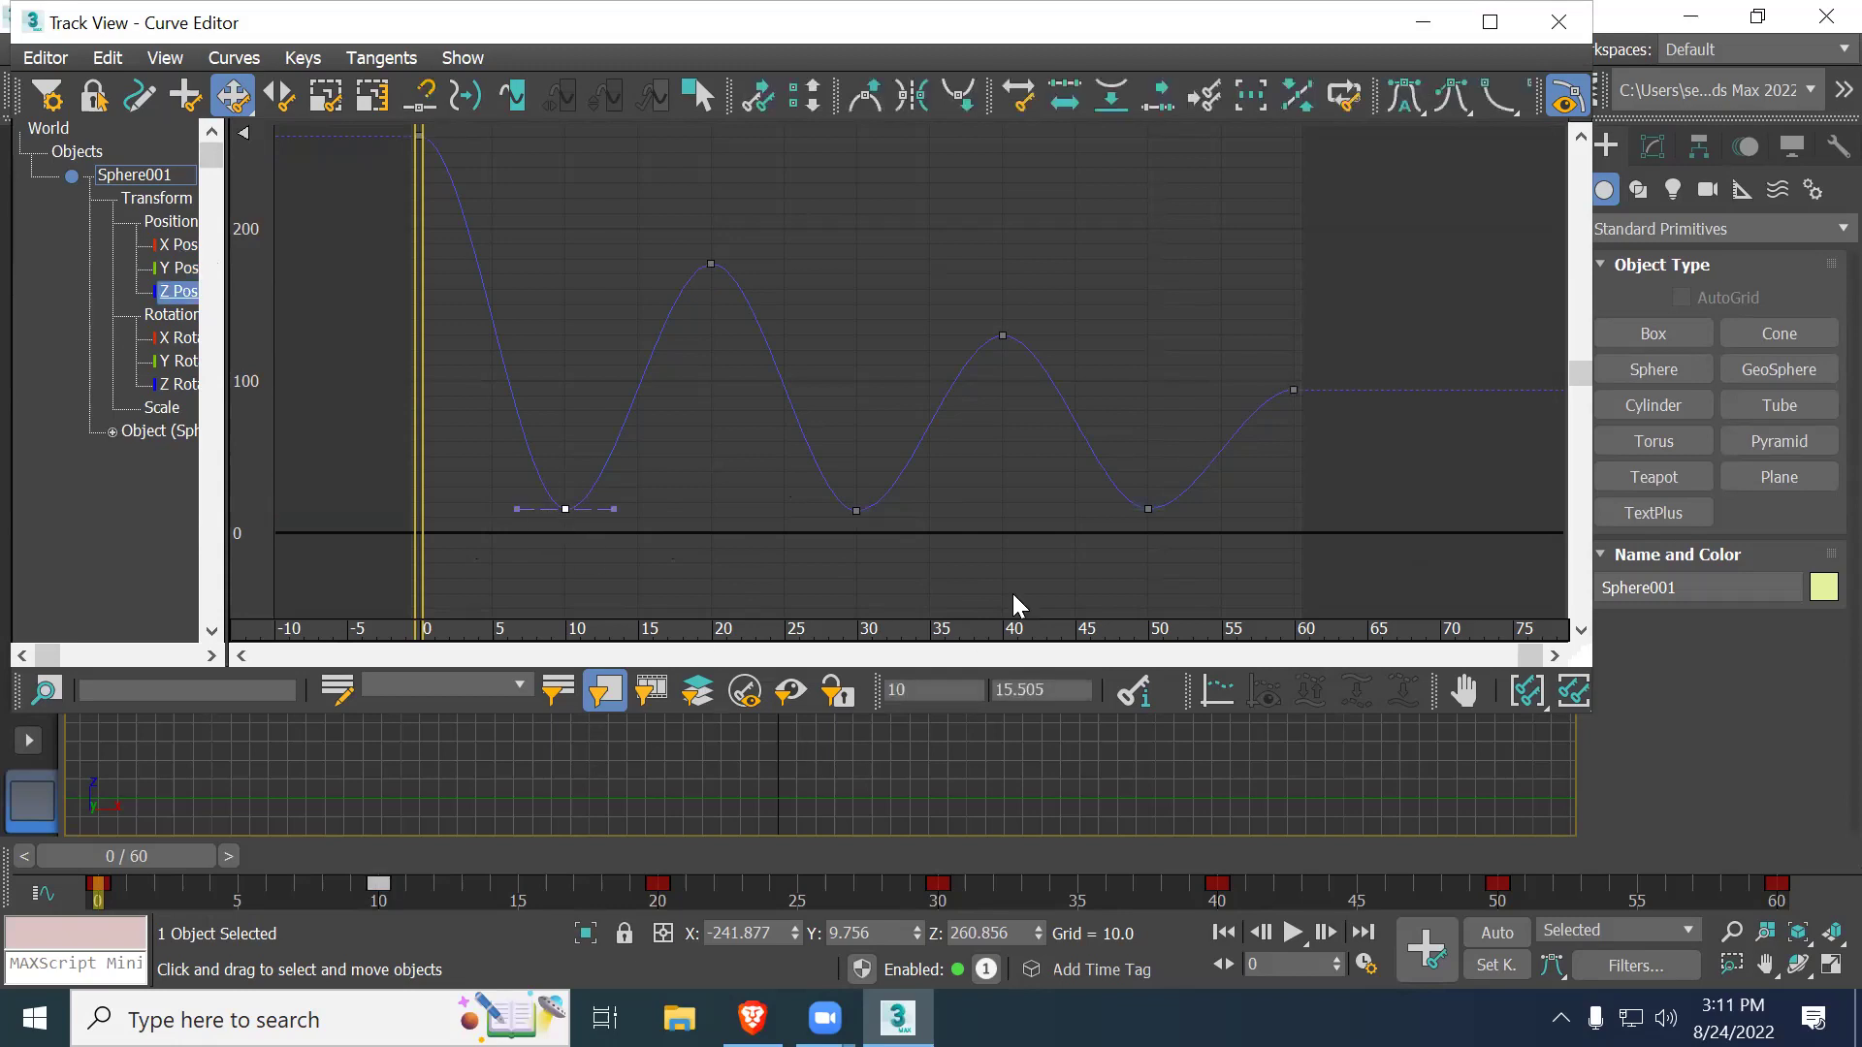
pyautogui.click(856, 514)
pyautogui.click(856, 510)
pyautogui.click(1149, 509)
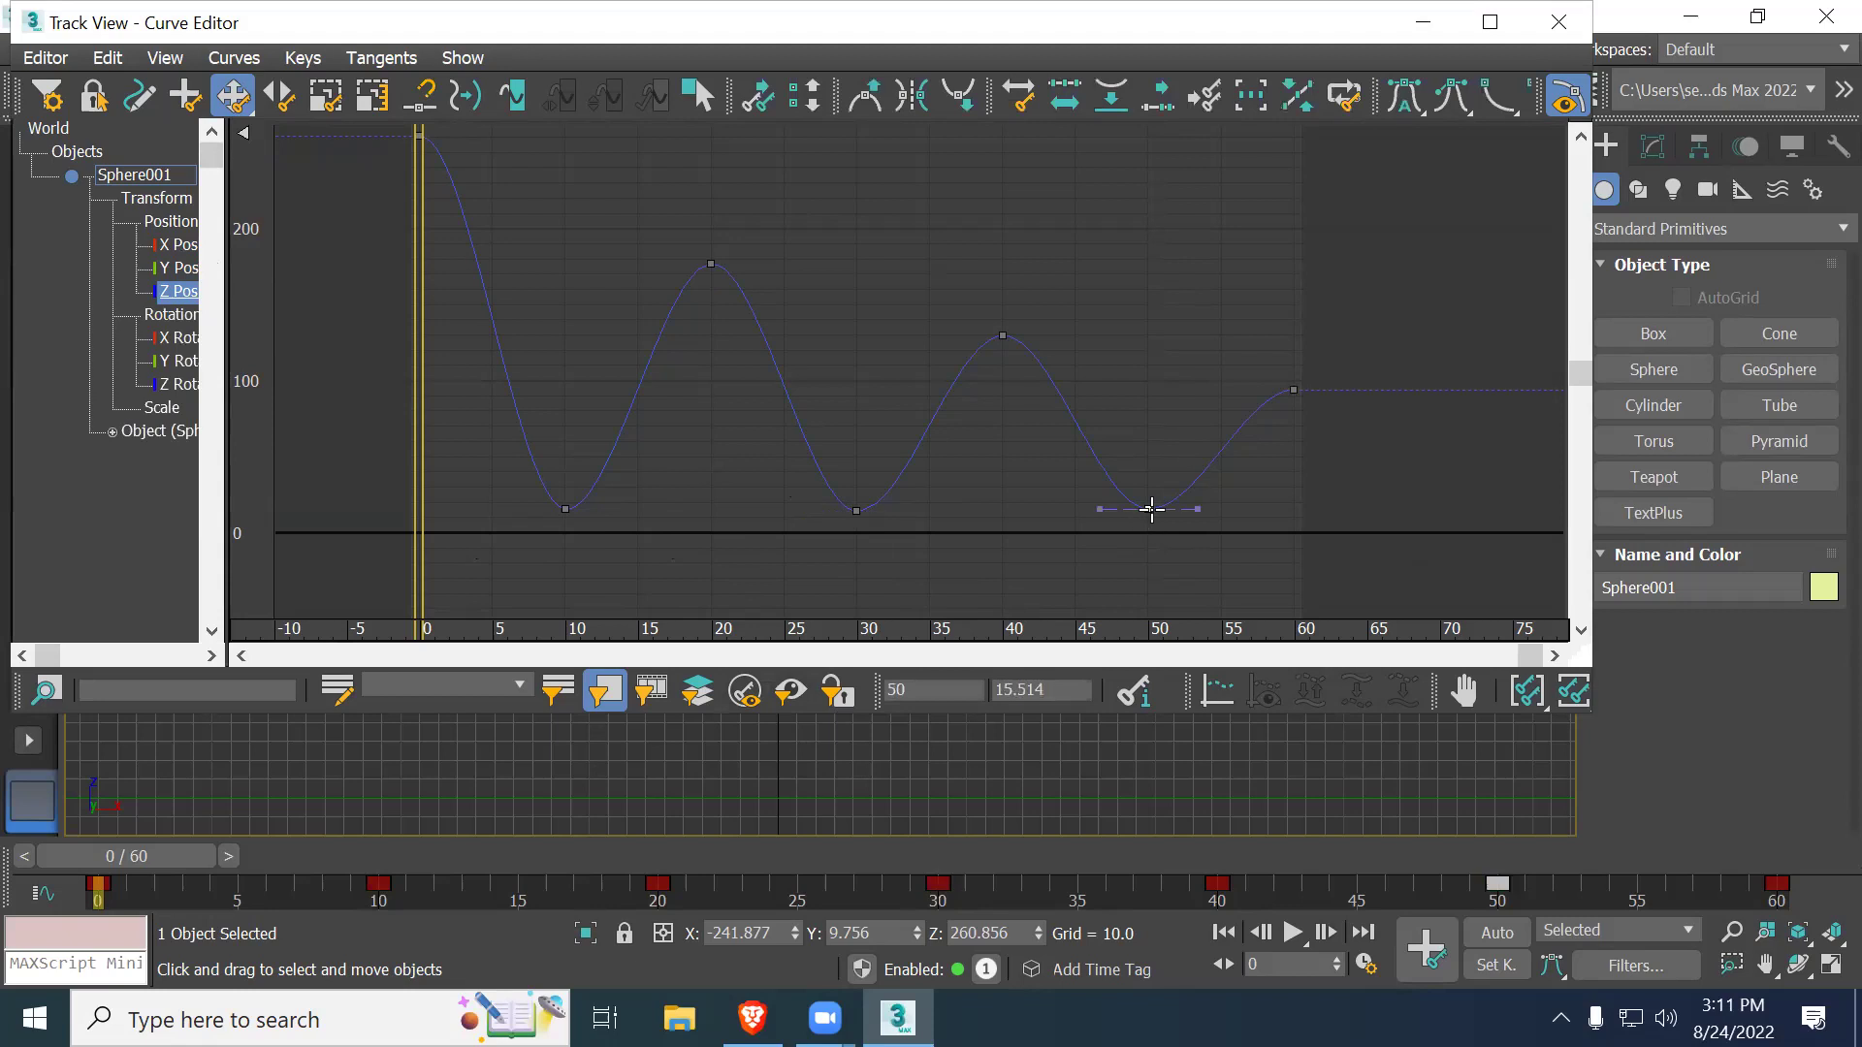
pyautogui.click(565, 508)
# Step: Drag the tangent handles at frames 10, 30 and 50 upward into sharp V-shaped floor contacts
pyautogui.moveTo(561, 523); pyautogui.dragTo(689, 514, button='middle')
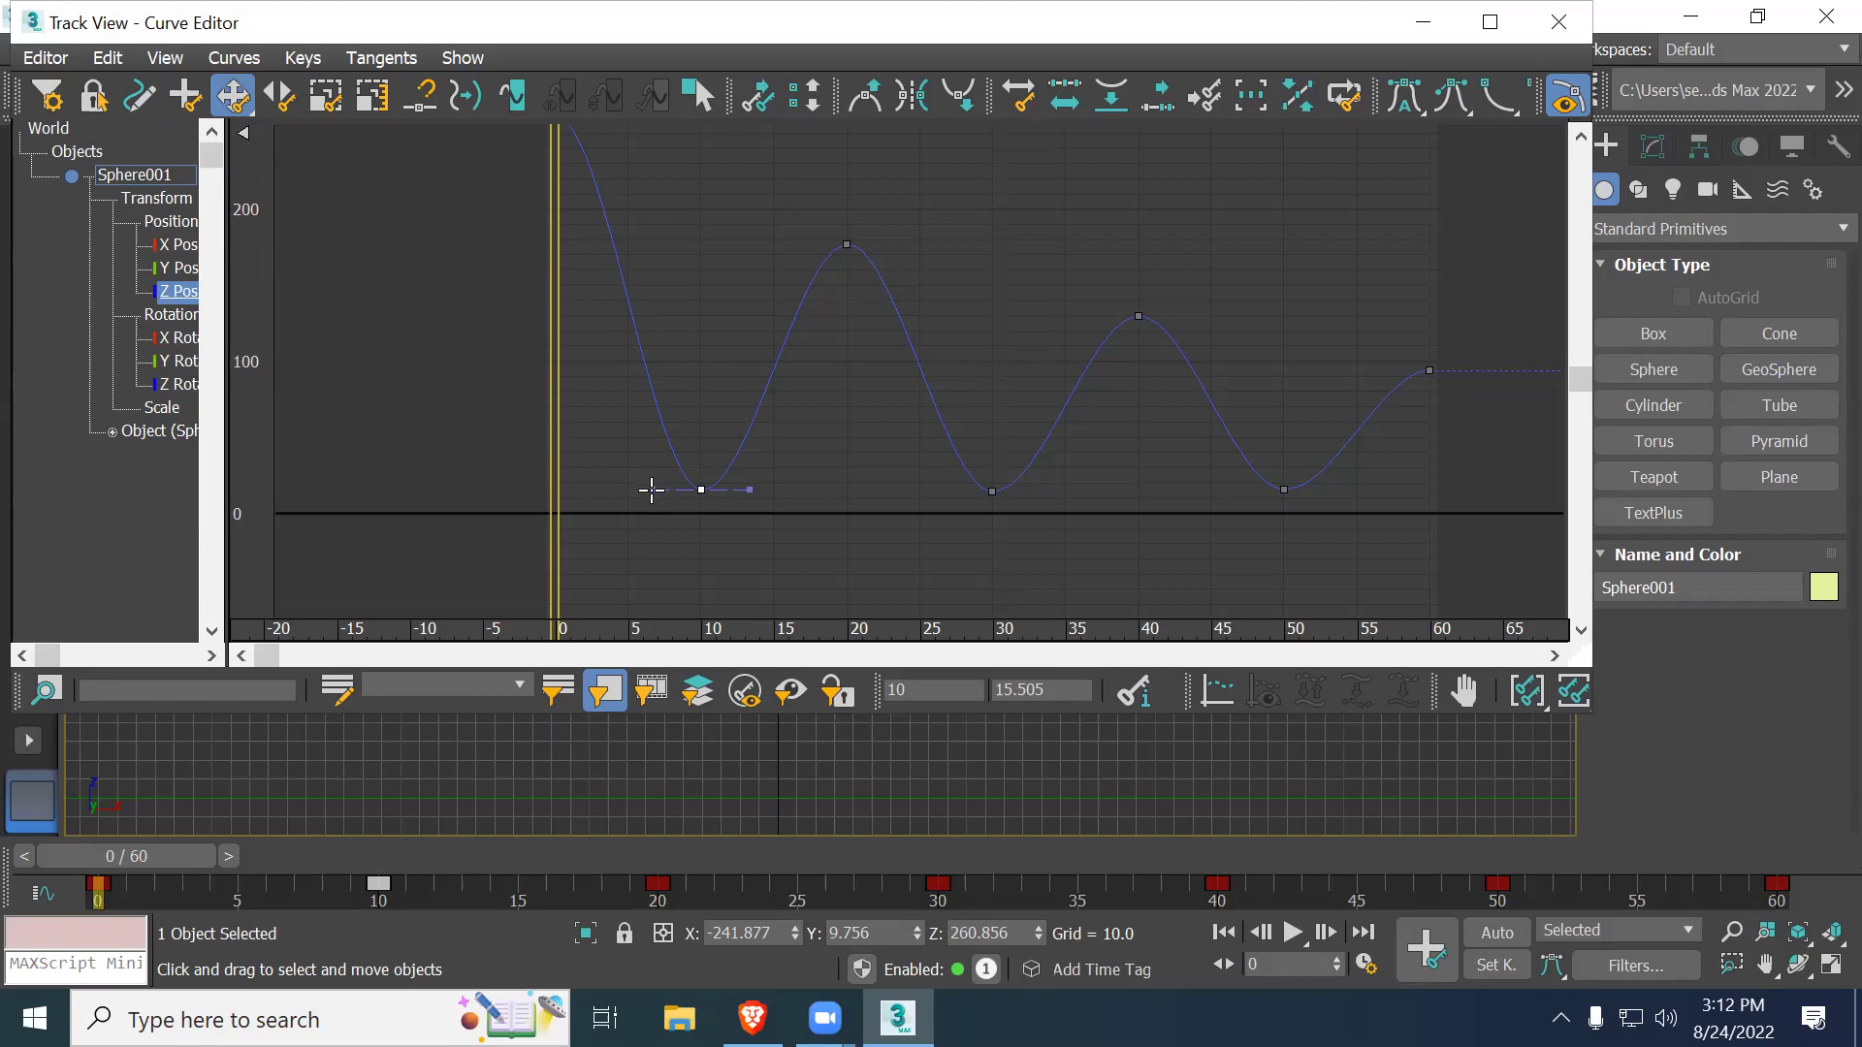
pyautogui.moveTo(651, 490); pyautogui.dragTo(558, 403)
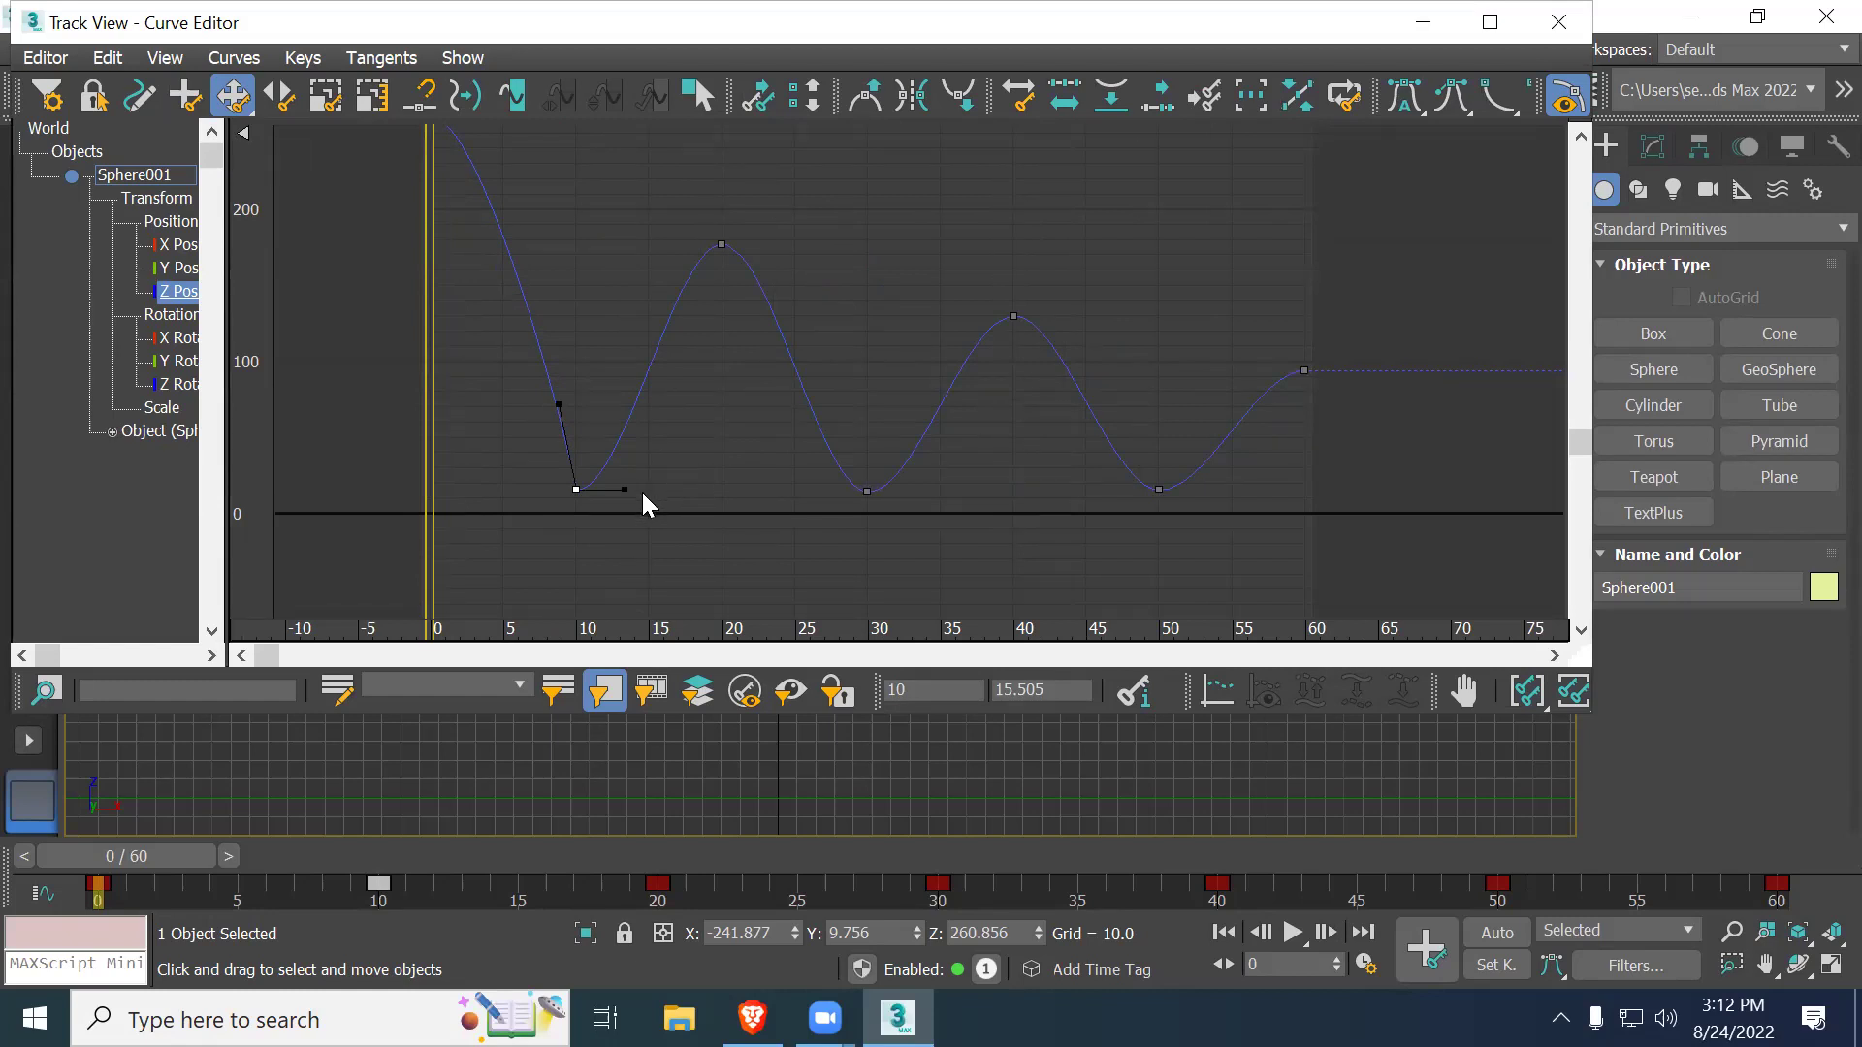
pyautogui.moveTo(624, 490); pyautogui.dragTo(595, 401)
pyautogui.click(867, 492)
pyautogui.moveTo(819, 492); pyautogui.dragTo(837, 426)
pyautogui.moveTo(917, 491); pyautogui.dragTo(853, 424)
pyautogui.click(1159, 490)
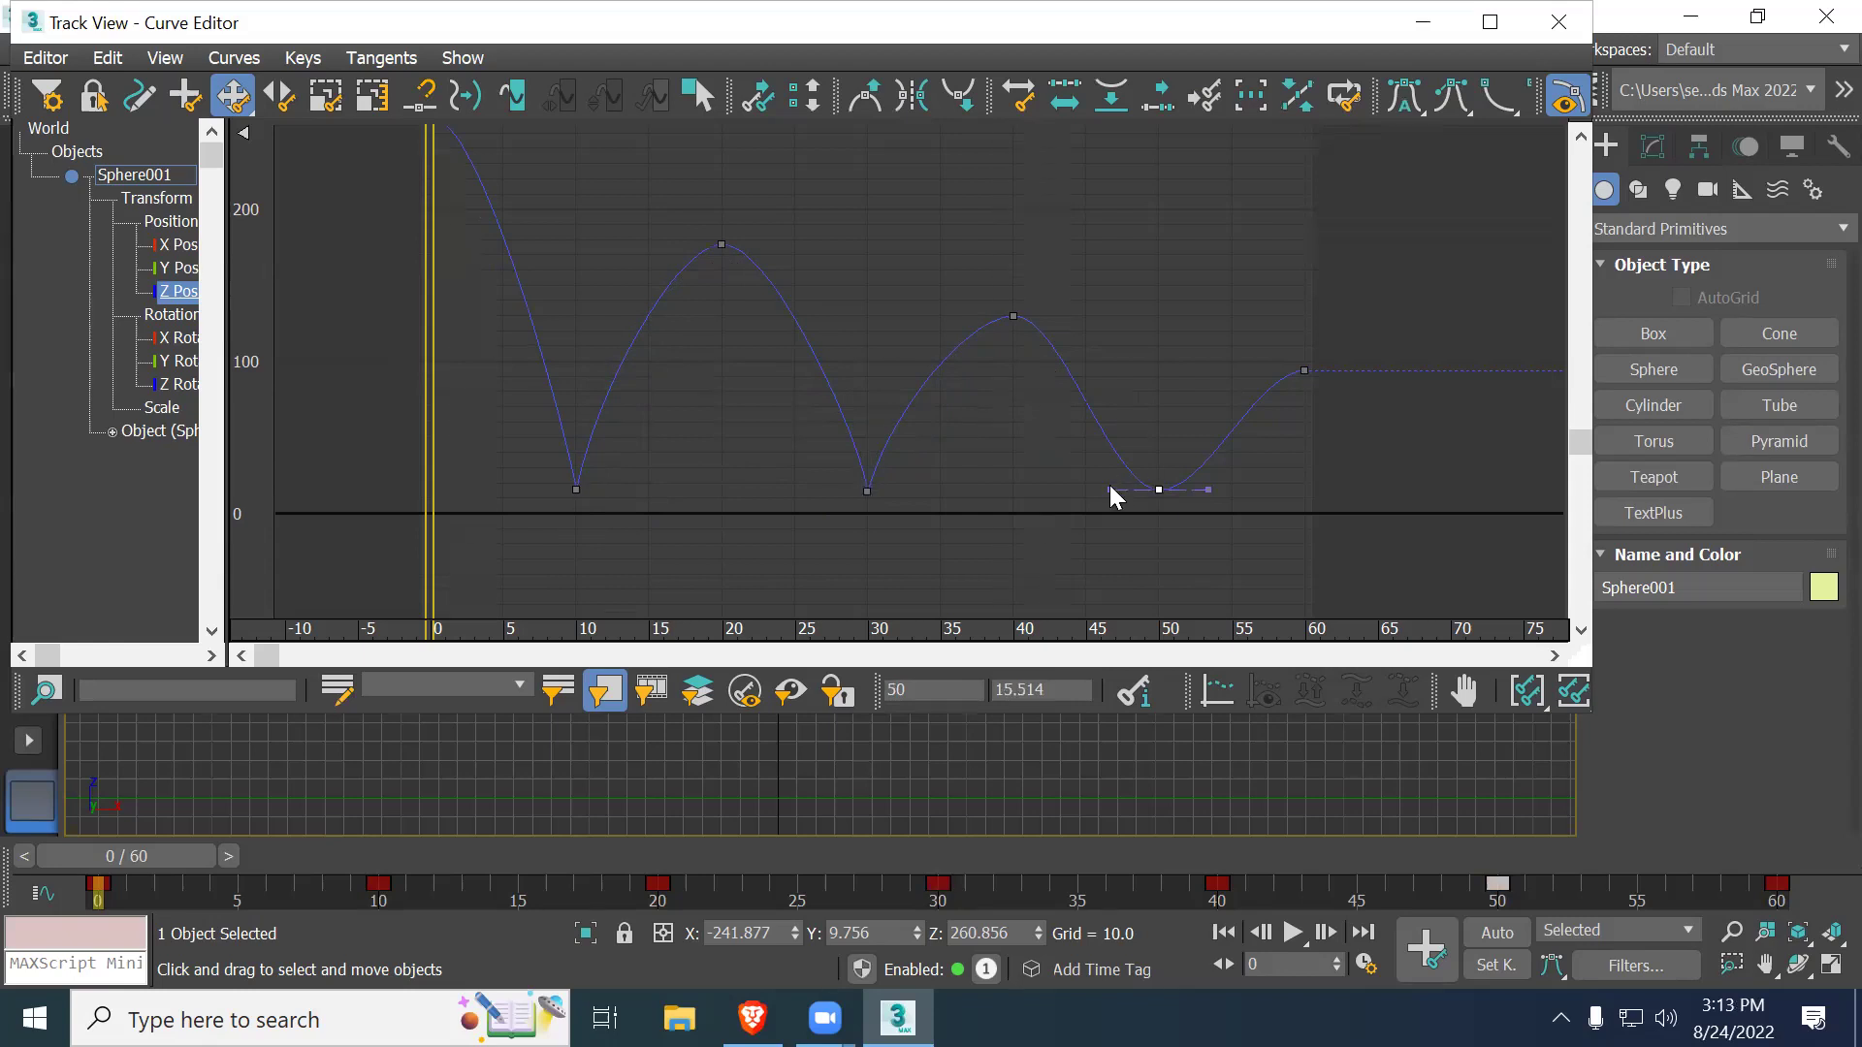
pyautogui.moveTo(1108, 489); pyautogui.dragTo(1138, 427)
pyautogui.moveTo(1208, 490); pyautogui.dragTo(1181, 433)
# Step: Lengthen the tangent handles at frames 40 and 20 to round out the peaks
pyautogui.click(1012, 316)
pyautogui.moveTo(1063, 316); pyautogui.dragTo(1091, 311)
pyautogui.moveTo(964, 316); pyautogui.dragTo(945, 313)
pyautogui.click(721, 244)
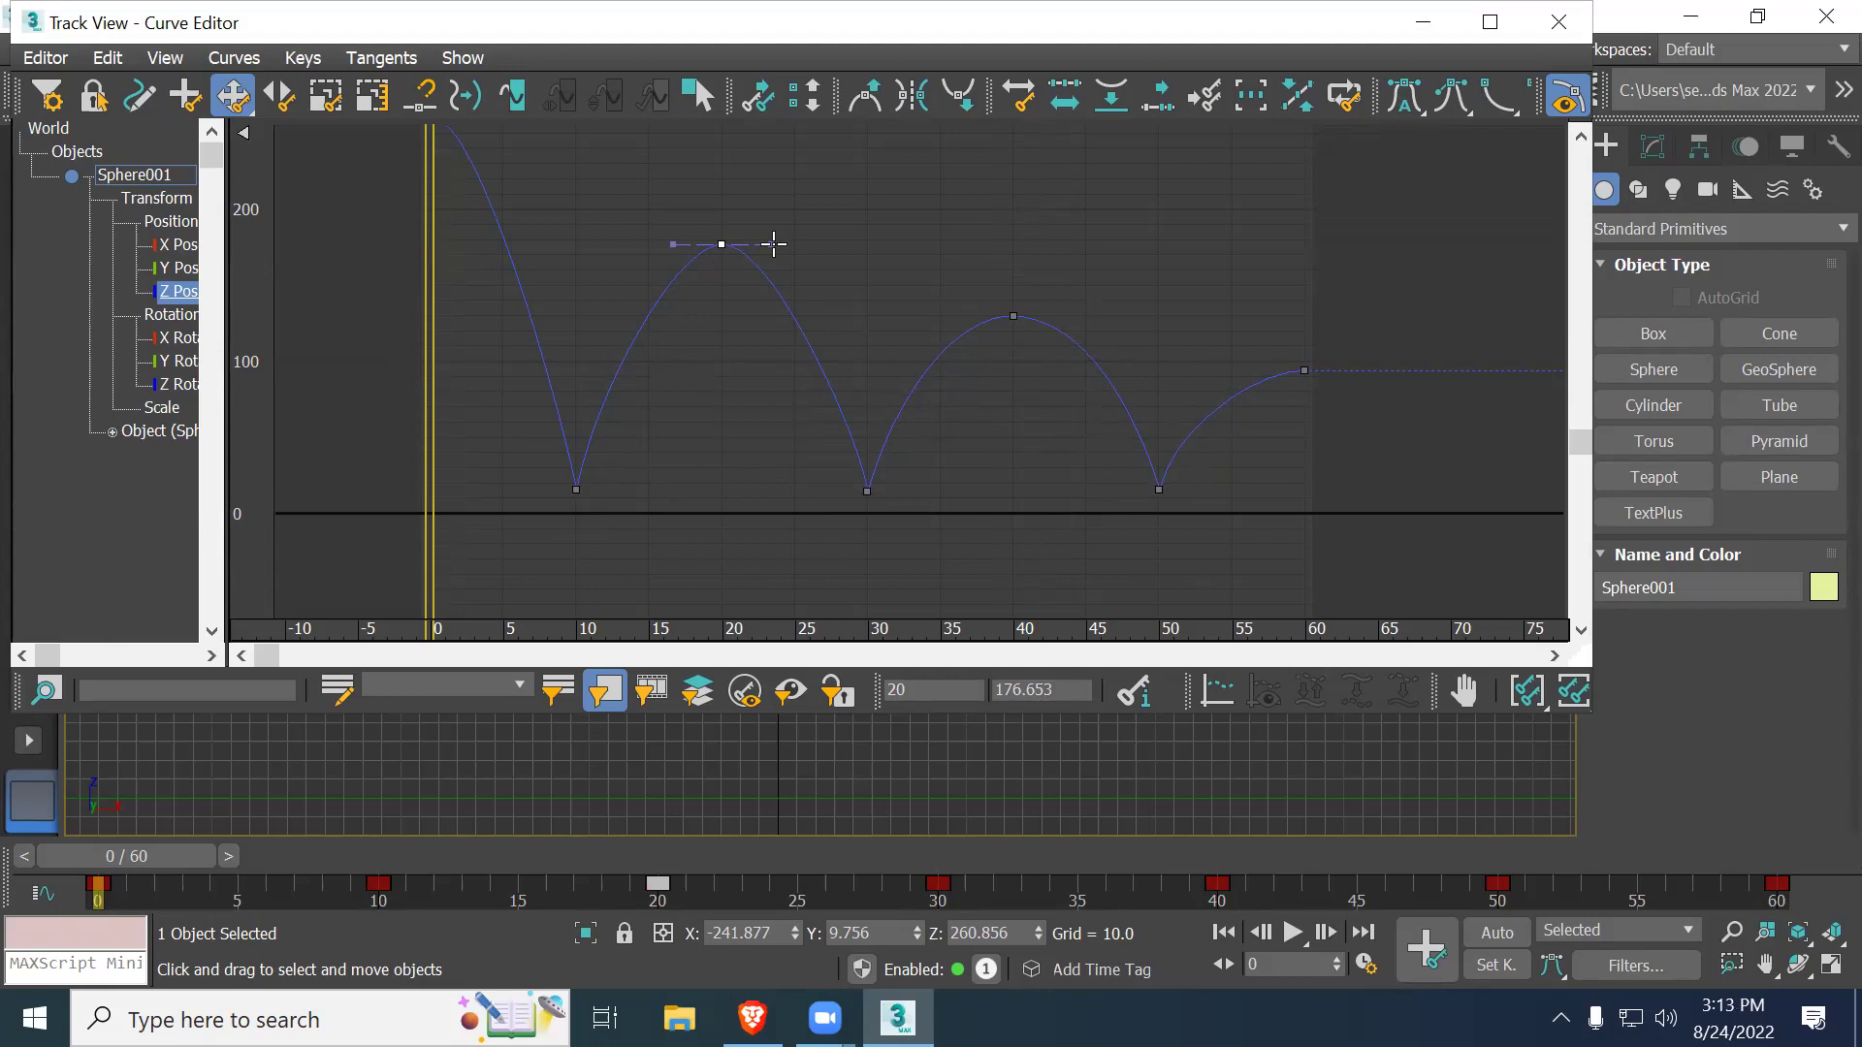
pyautogui.moveTo(774, 245); pyautogui.dragTo(792, 245)
pyautogui.moveTo(673, 244); pyautogui.dragTo(647, 244)
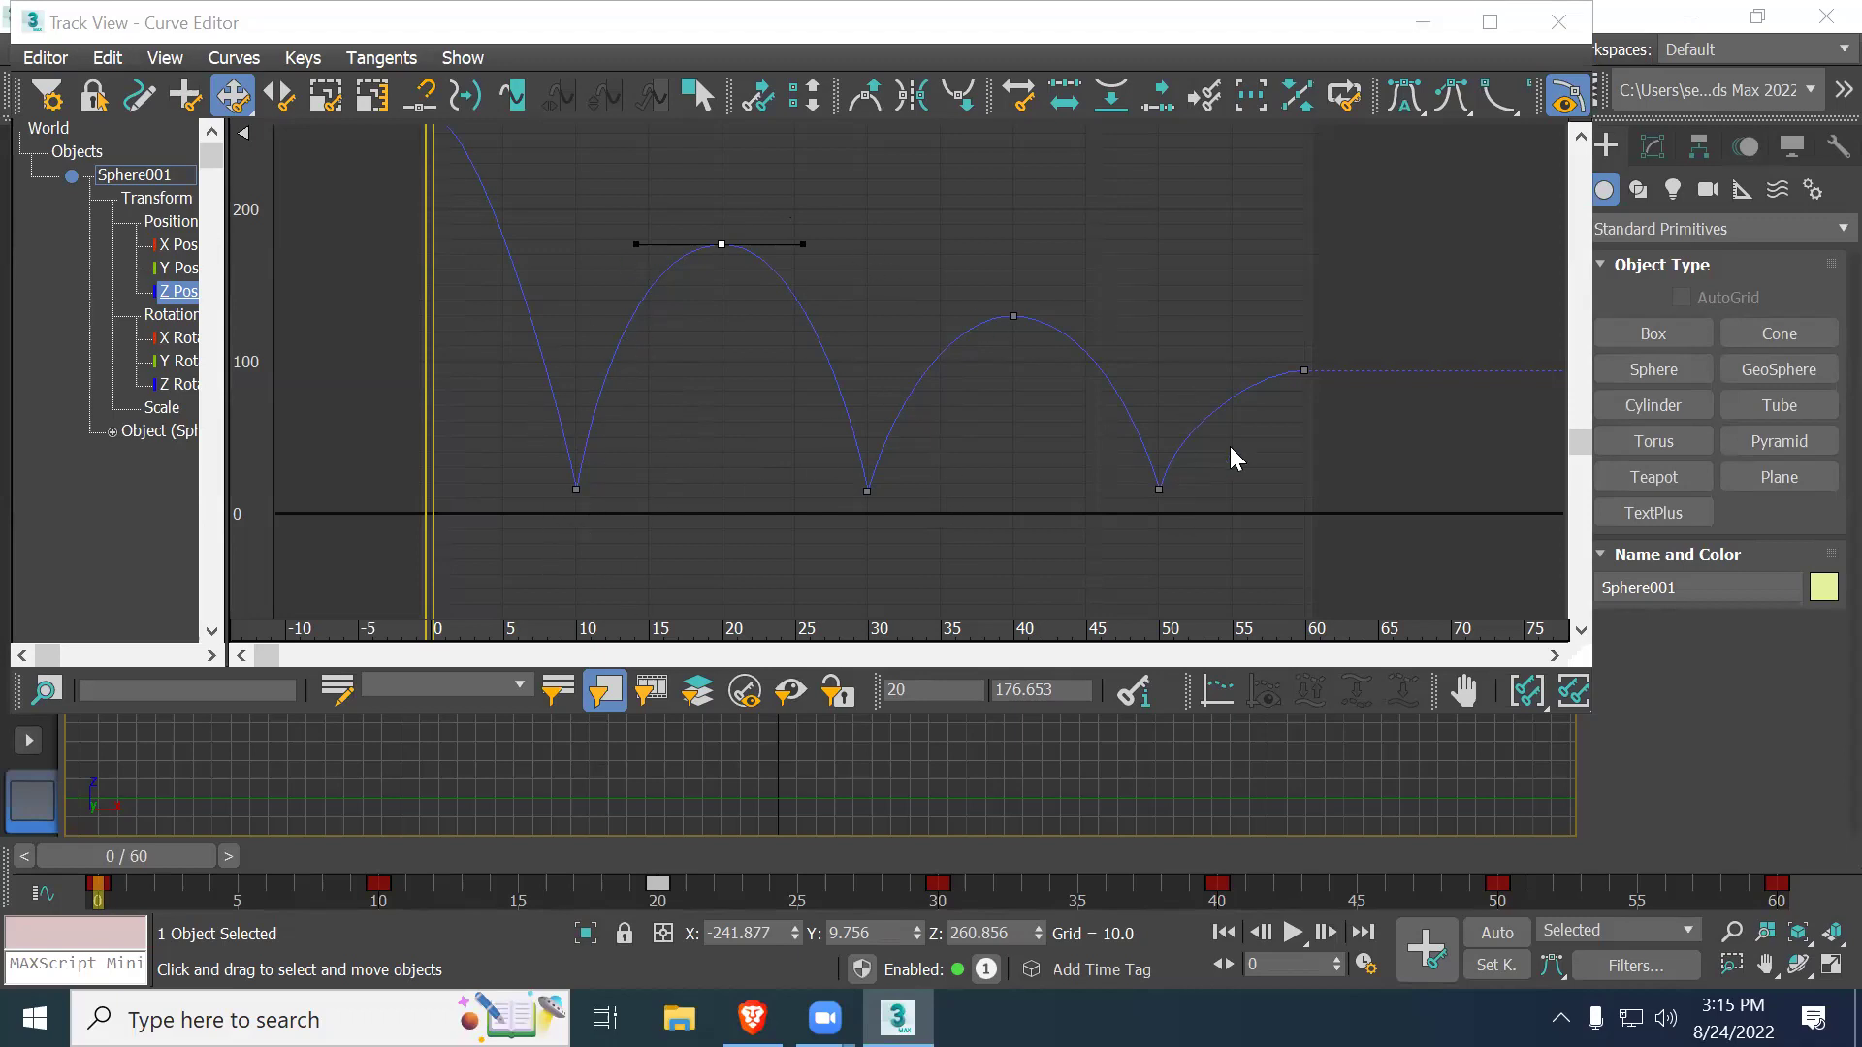
# Step: Close the Curve Editor, scrub the bounce preview, and return to frame 0 in Front view
pyautogui.click(1558, 23)
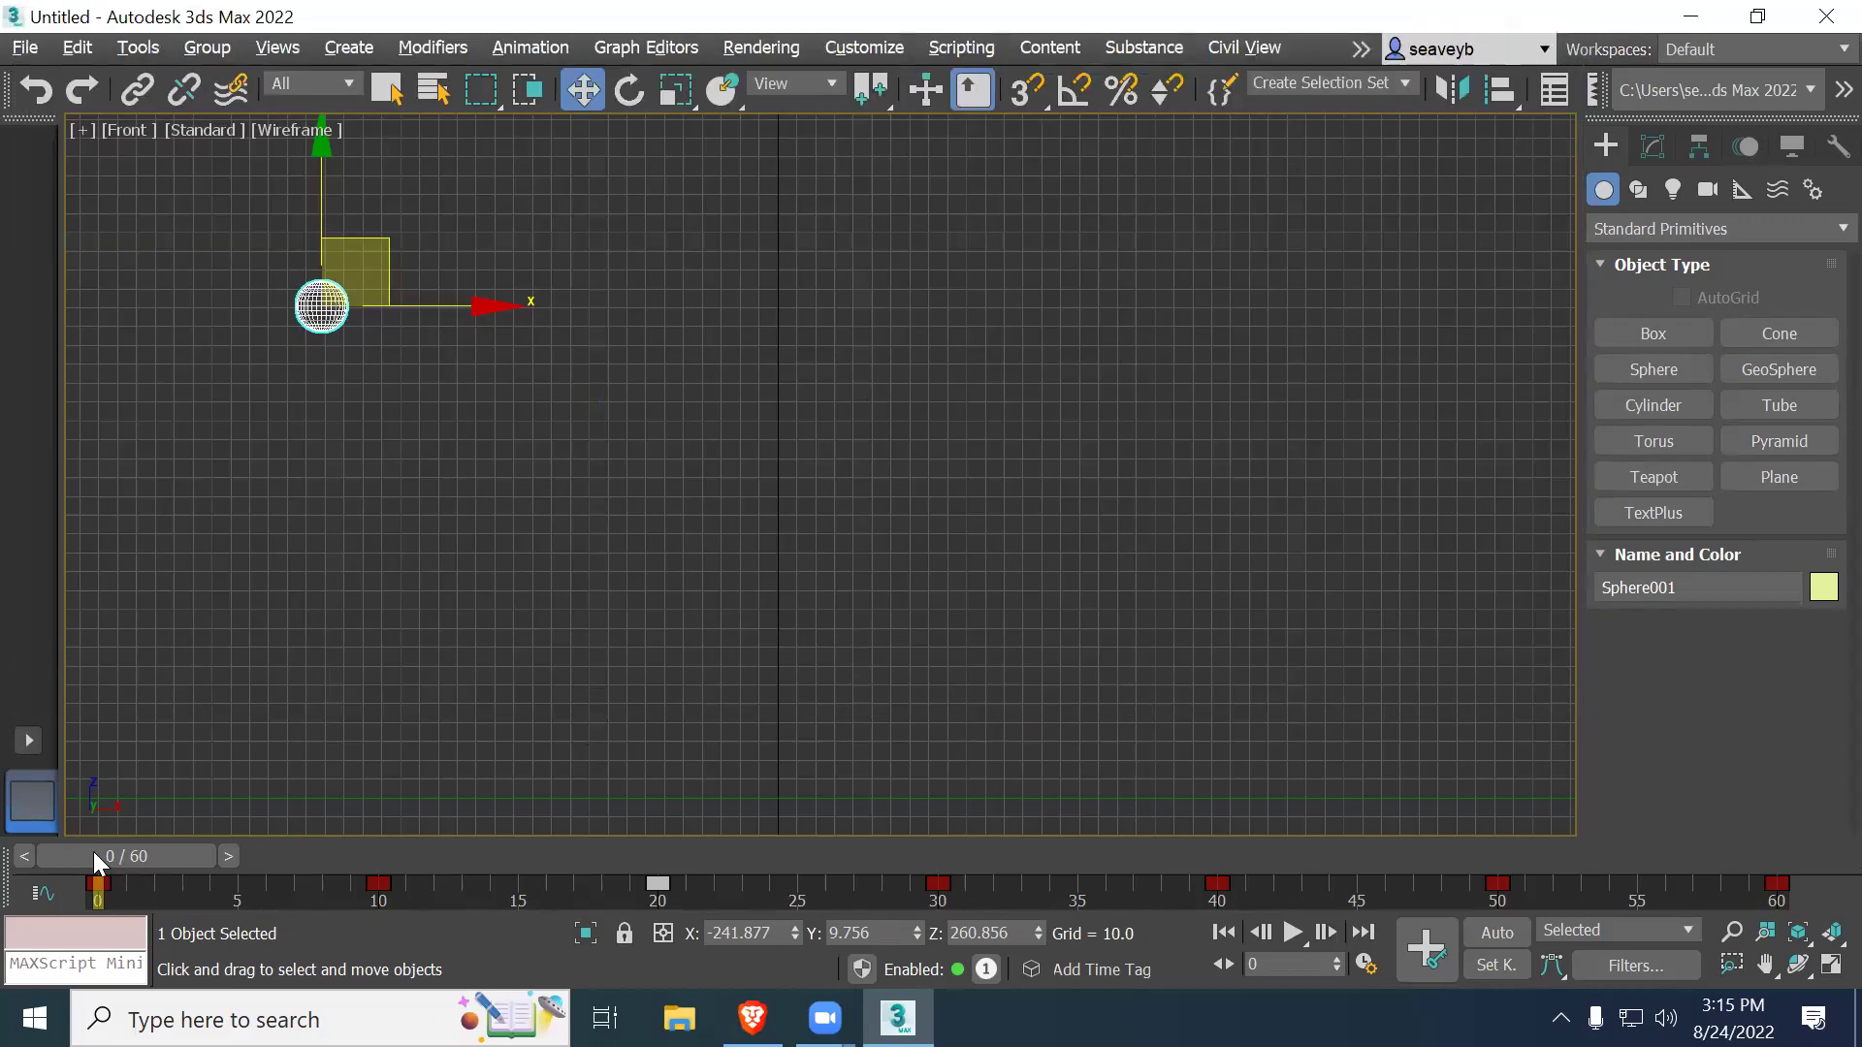
pyautogui.moveTo(91, 852)
pyautogui.mouseDown()
pyautogui.moveTo(1078, 904)
pyautogui.moveTo(1664, 900)
pyautogui.moveTo(1092, 875)
pyautogui.moveTo(109, 914)
pyautogui.moveTo(1735, 919)
pyautogui.moveTo(35, 951)
pyautogui.moveTo(262, 969)
pyautogui.moveTo(130, 909)
pyautogui.moveTo(155, 887)
pyautogui.moveTo(107, 867)
pyautogui.moveTo(245, 914)
pyautogui.moveTo(158, 857)
pyautogui.moveTo(184, 842)
pyautogui.moveTo(109, 816)
pyautogui.moveTo(382, 850)
pyautogui.moveTo(87, 859)
pyautogui.mouseUp()
pyautogui.press('w')
pyautogui.moveTo(785, 389); pyautogui.dragTo(793, 415, button='middle')
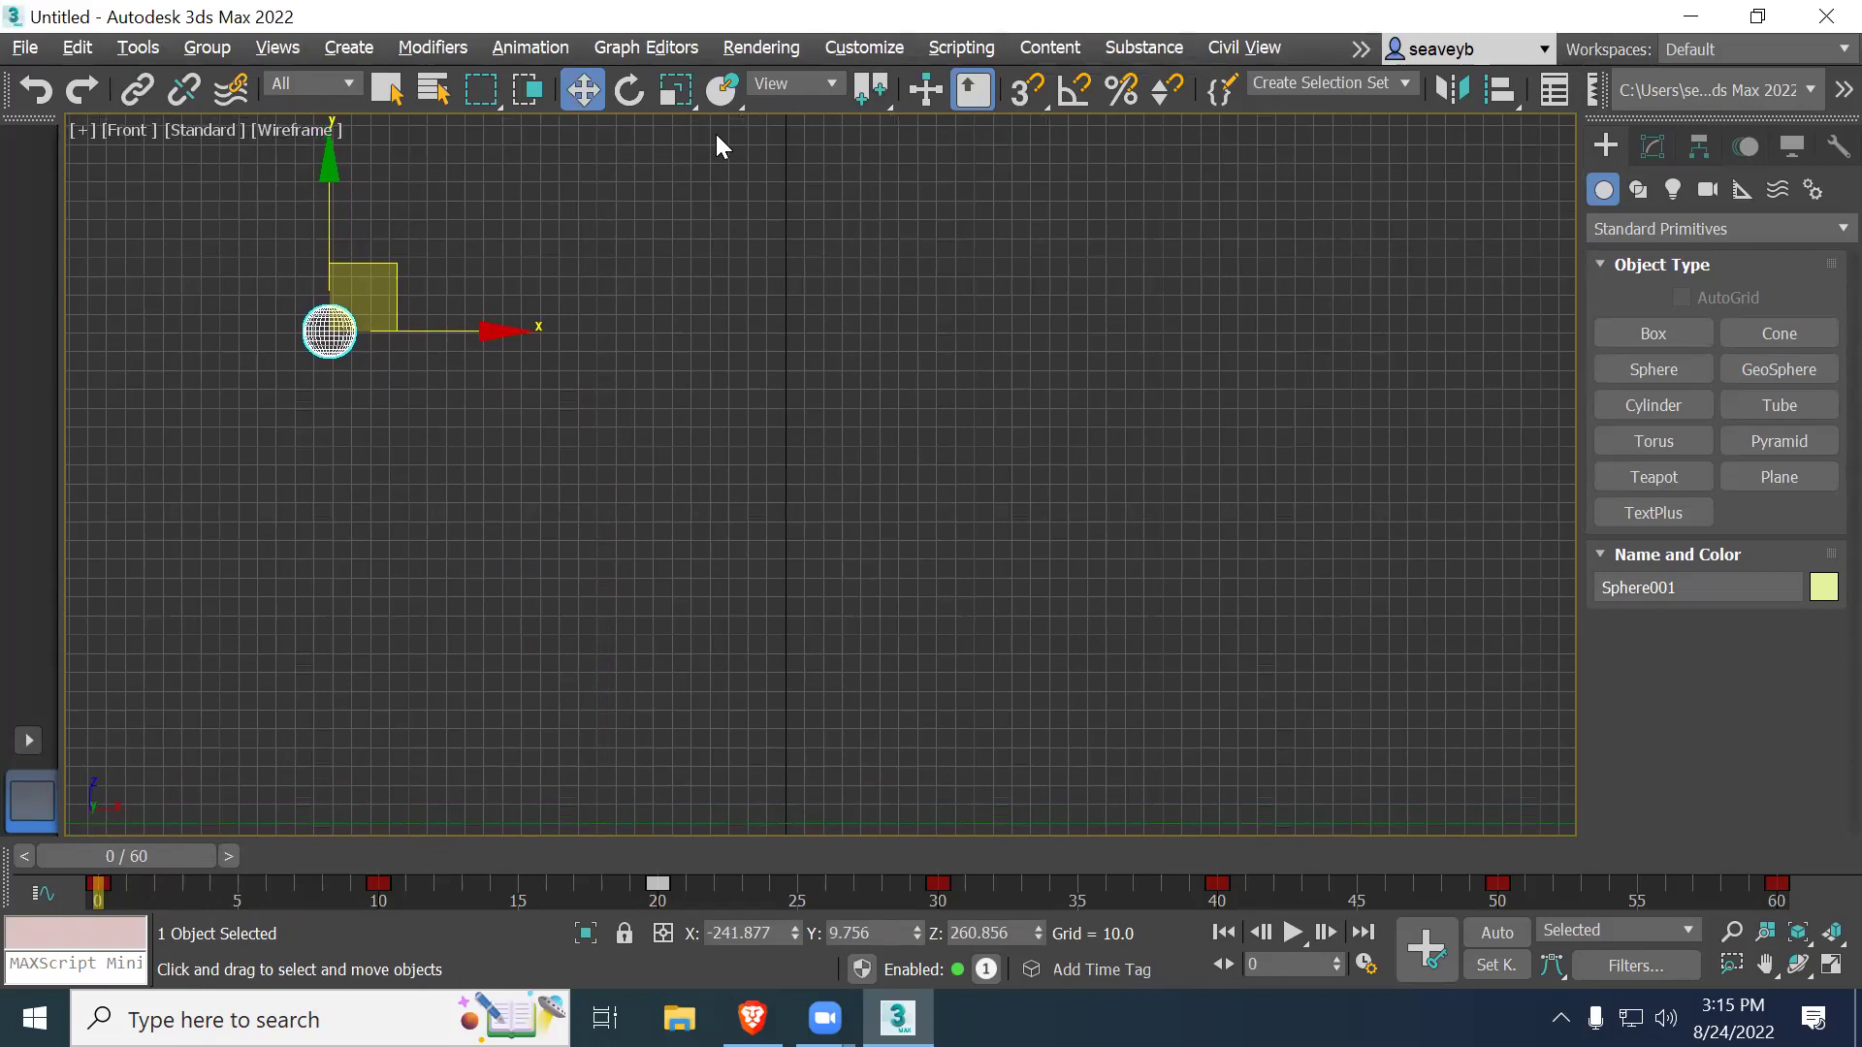
# Step: Lengthen the frame-0 key's tangent handle in the Curve Editor to ease the first drop
pyautogui.click(611, 48)
pyautogui.click(631, 89)
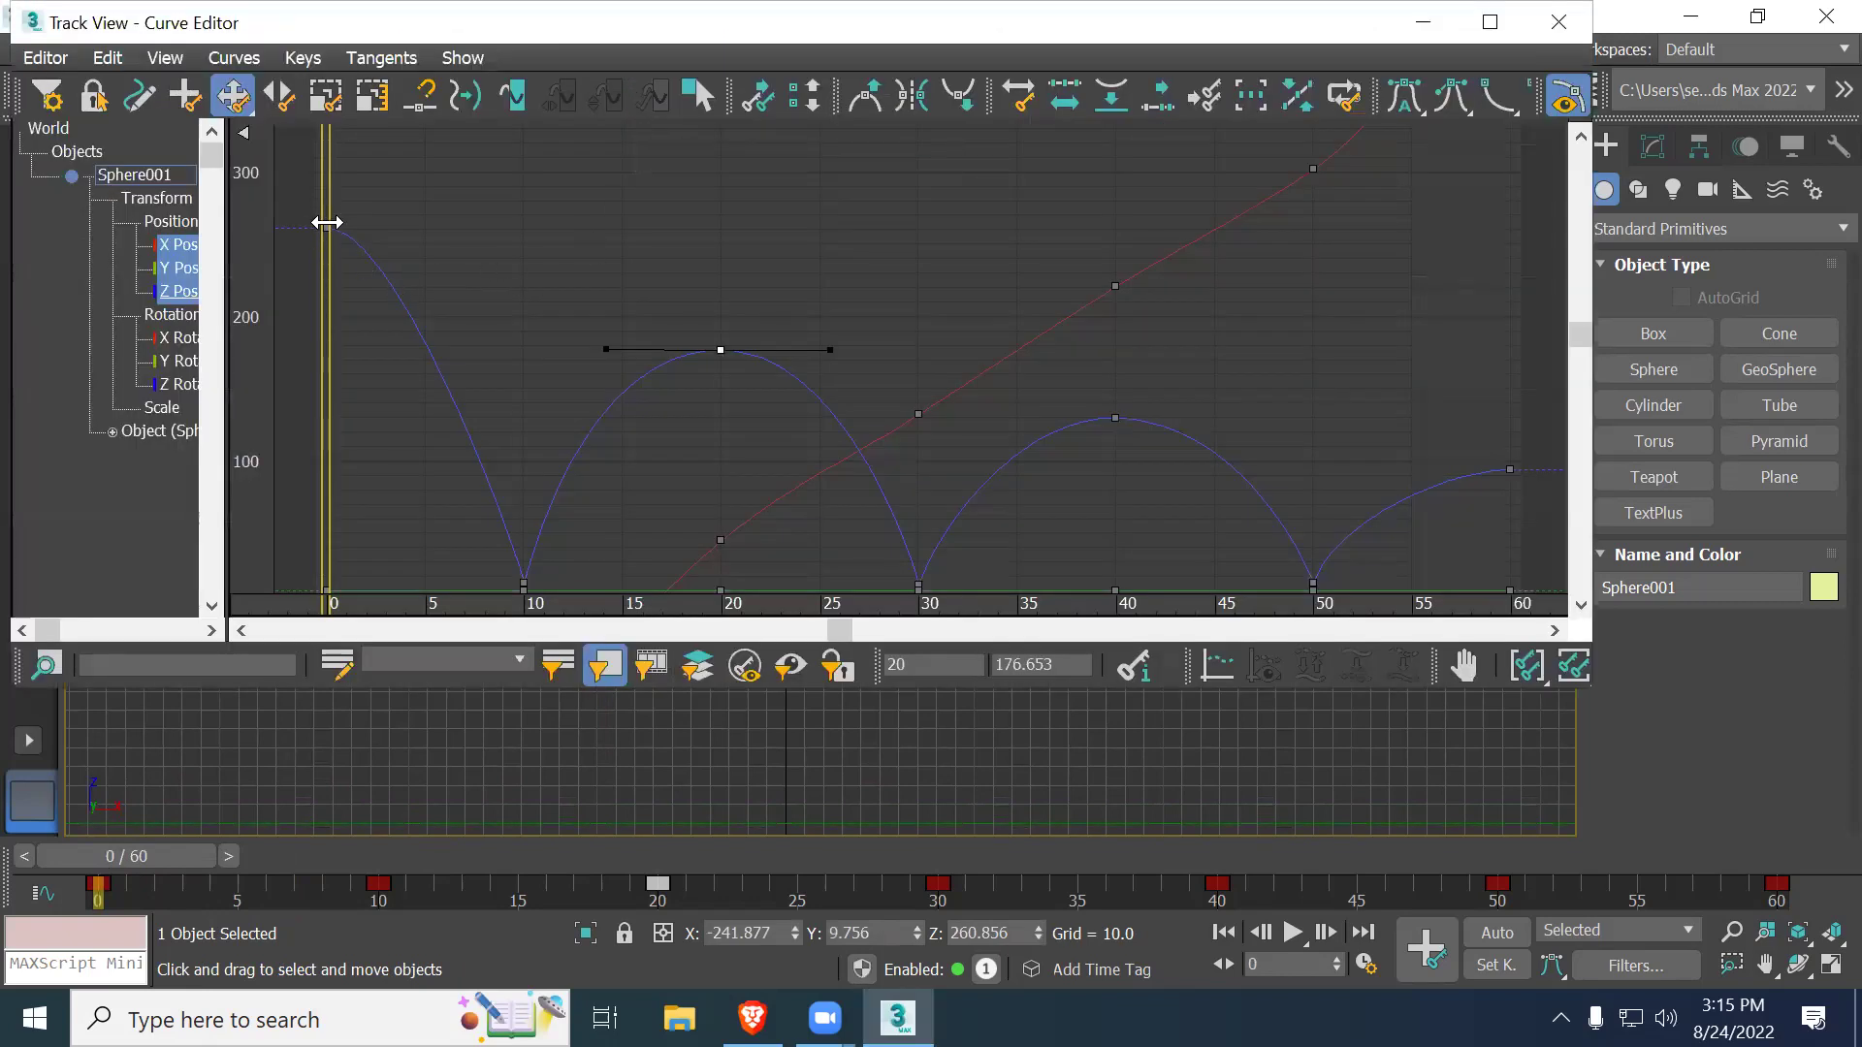
pyautogui.click(326, 227)
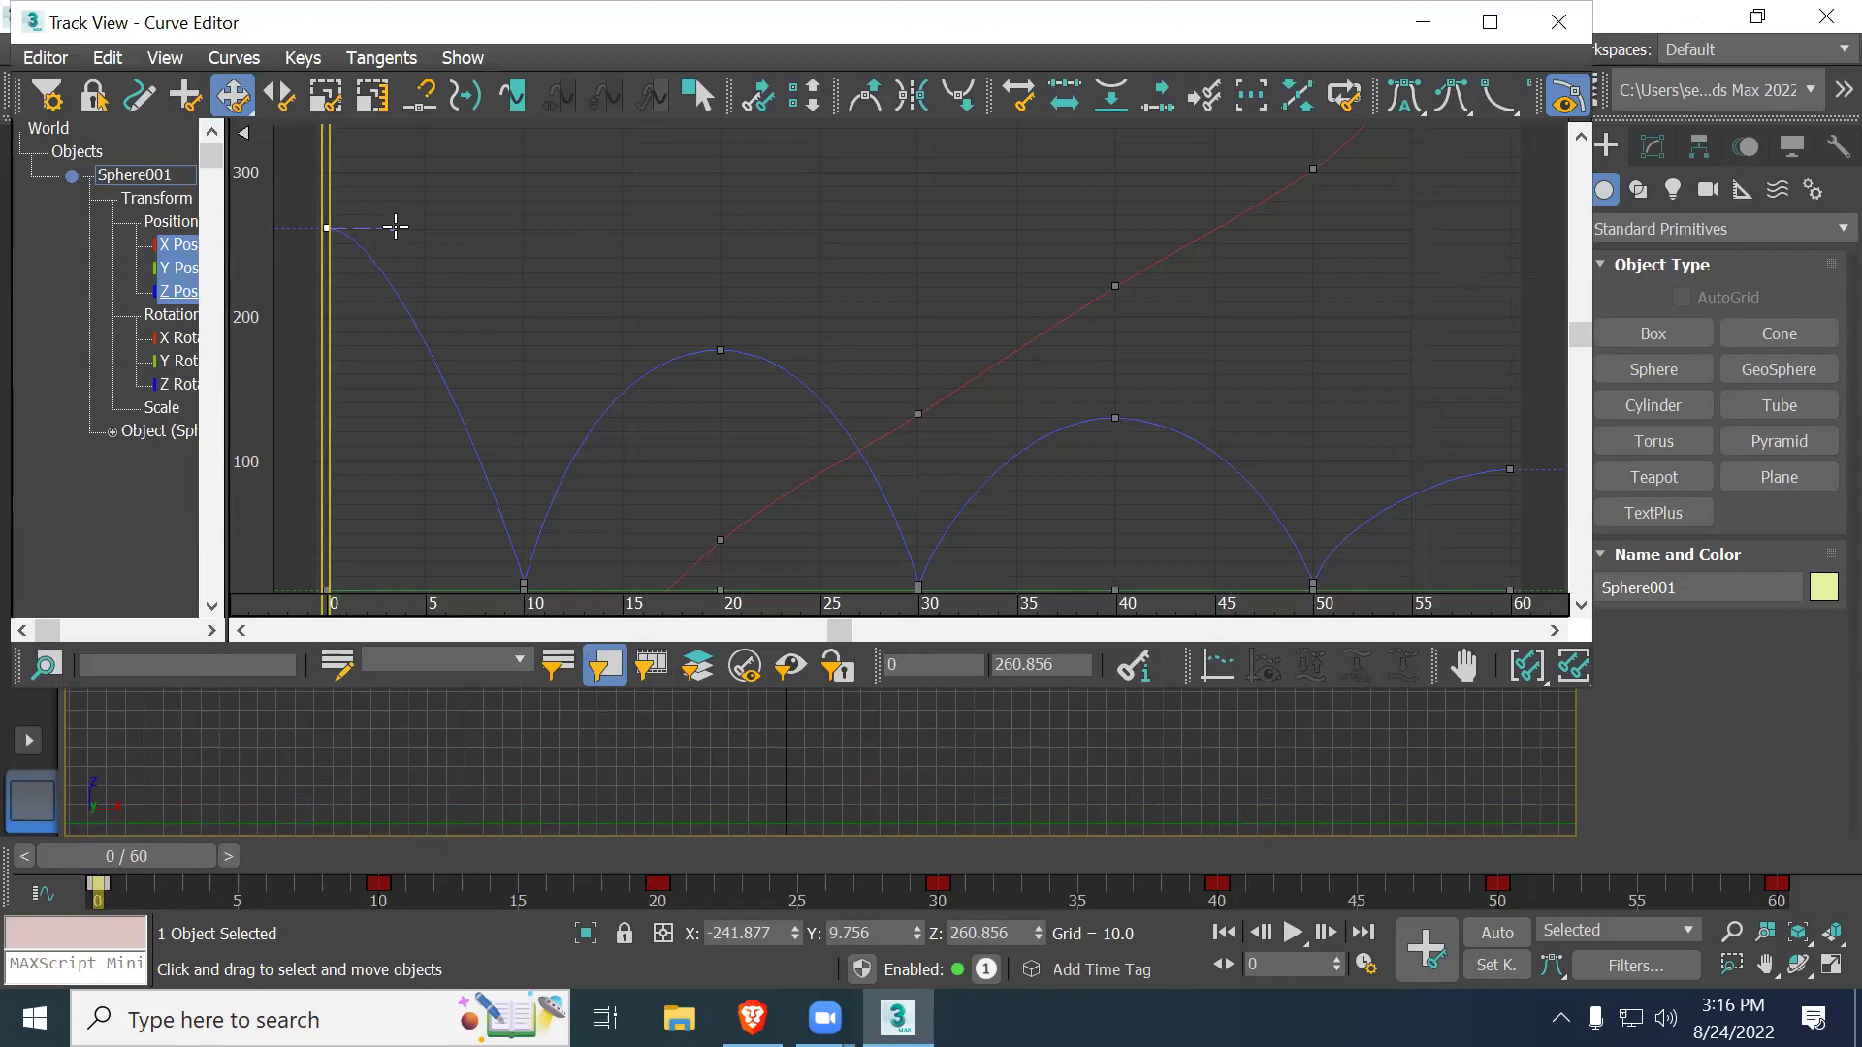
pyautogui.moveTo(397, 227); pyautogui.dragTo(450, 228)
# Step: Close the Curve Editor, preview the reshaped bounce, and restore the four-viewport layout
pyautogui.click(1548, 32)
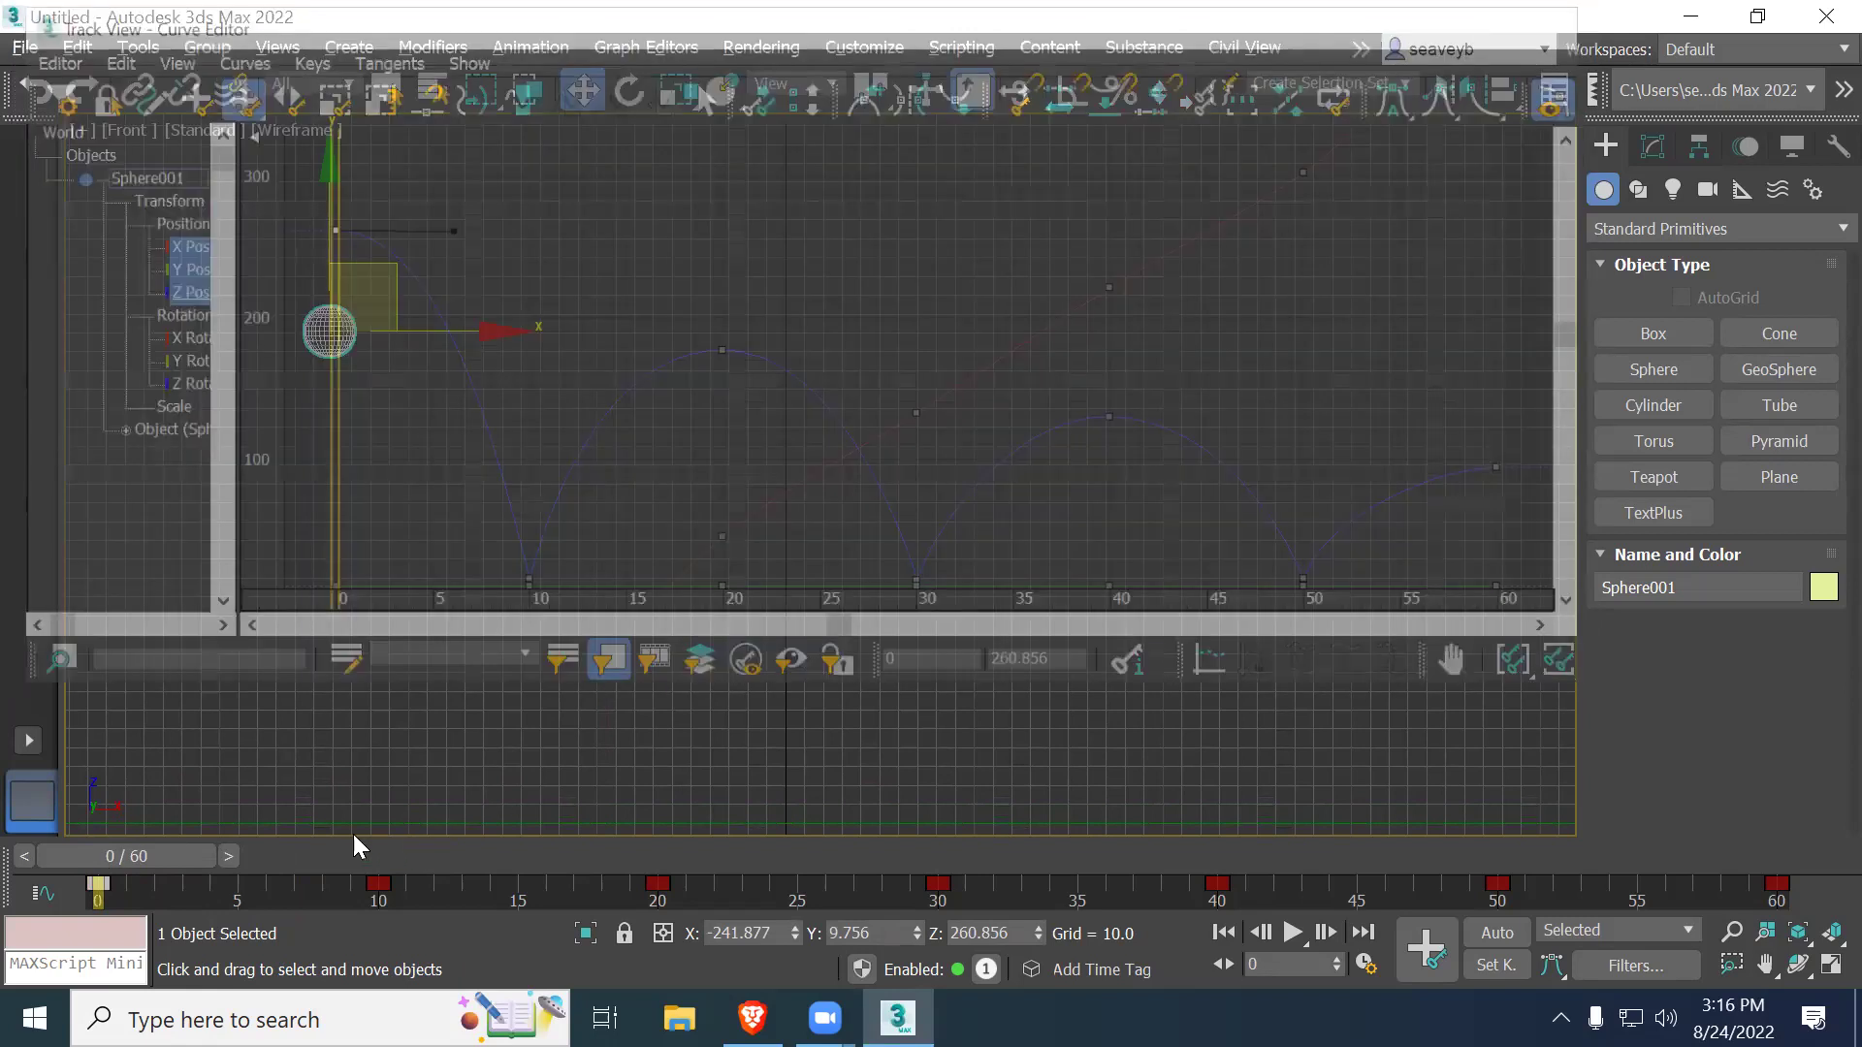
pyautogui.moveTo(146, 856); pyautogui.dragTo(47, 797)
pyautogui.press('w')
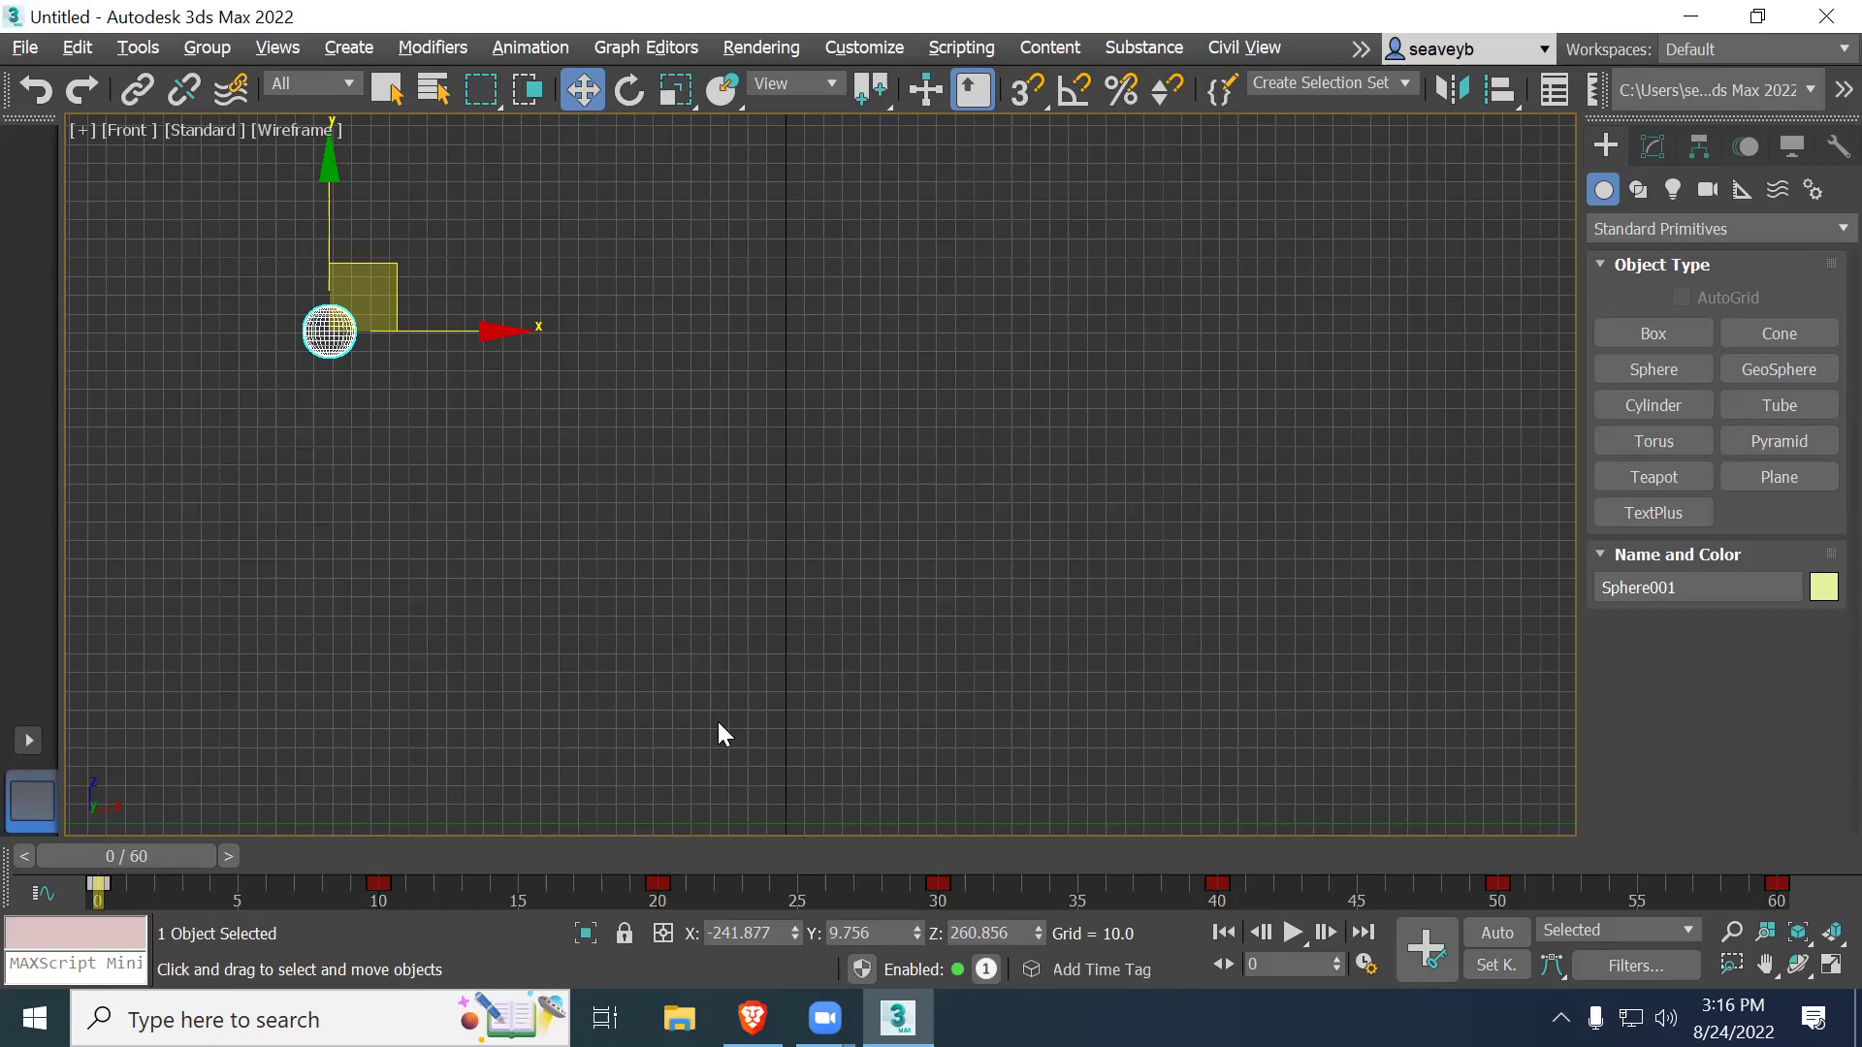
pyautogui.hotkey('alt', 'w')
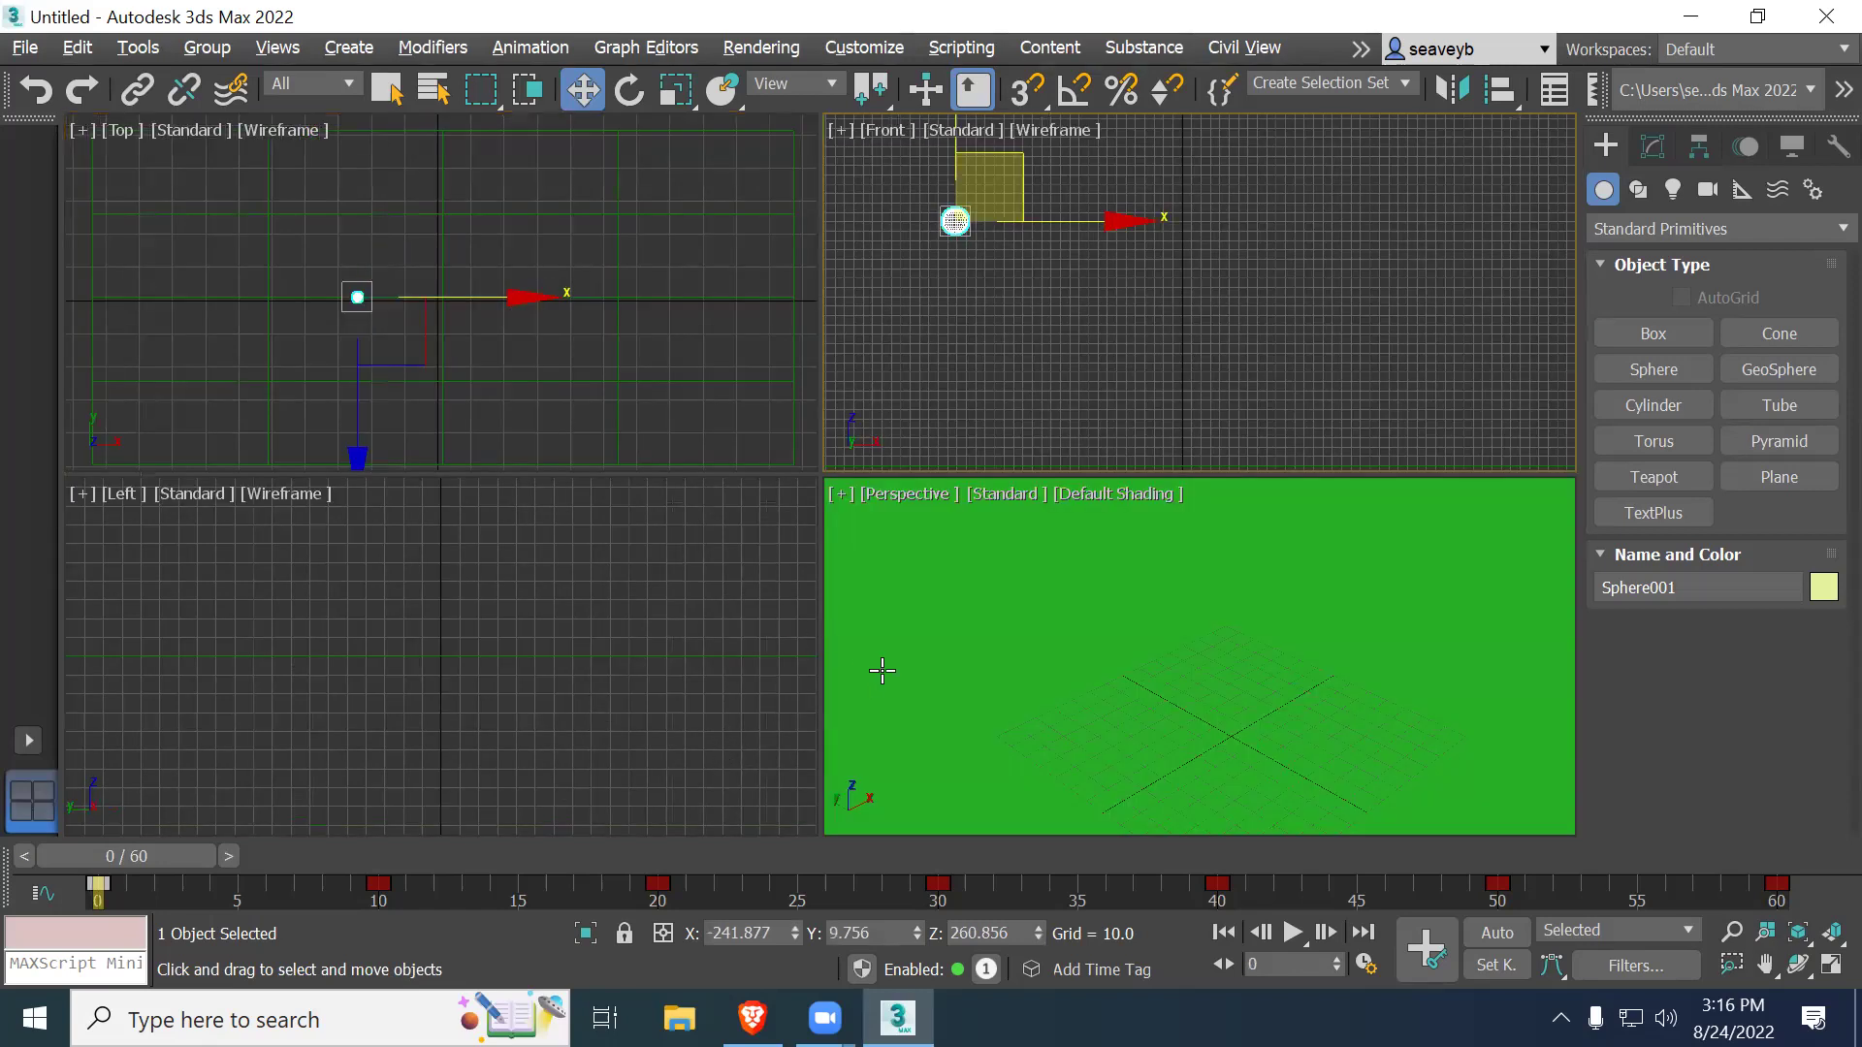
# Step: Save the scene under the file name 'bounce' in the scenes folder
pyautogui.click(35, 49)
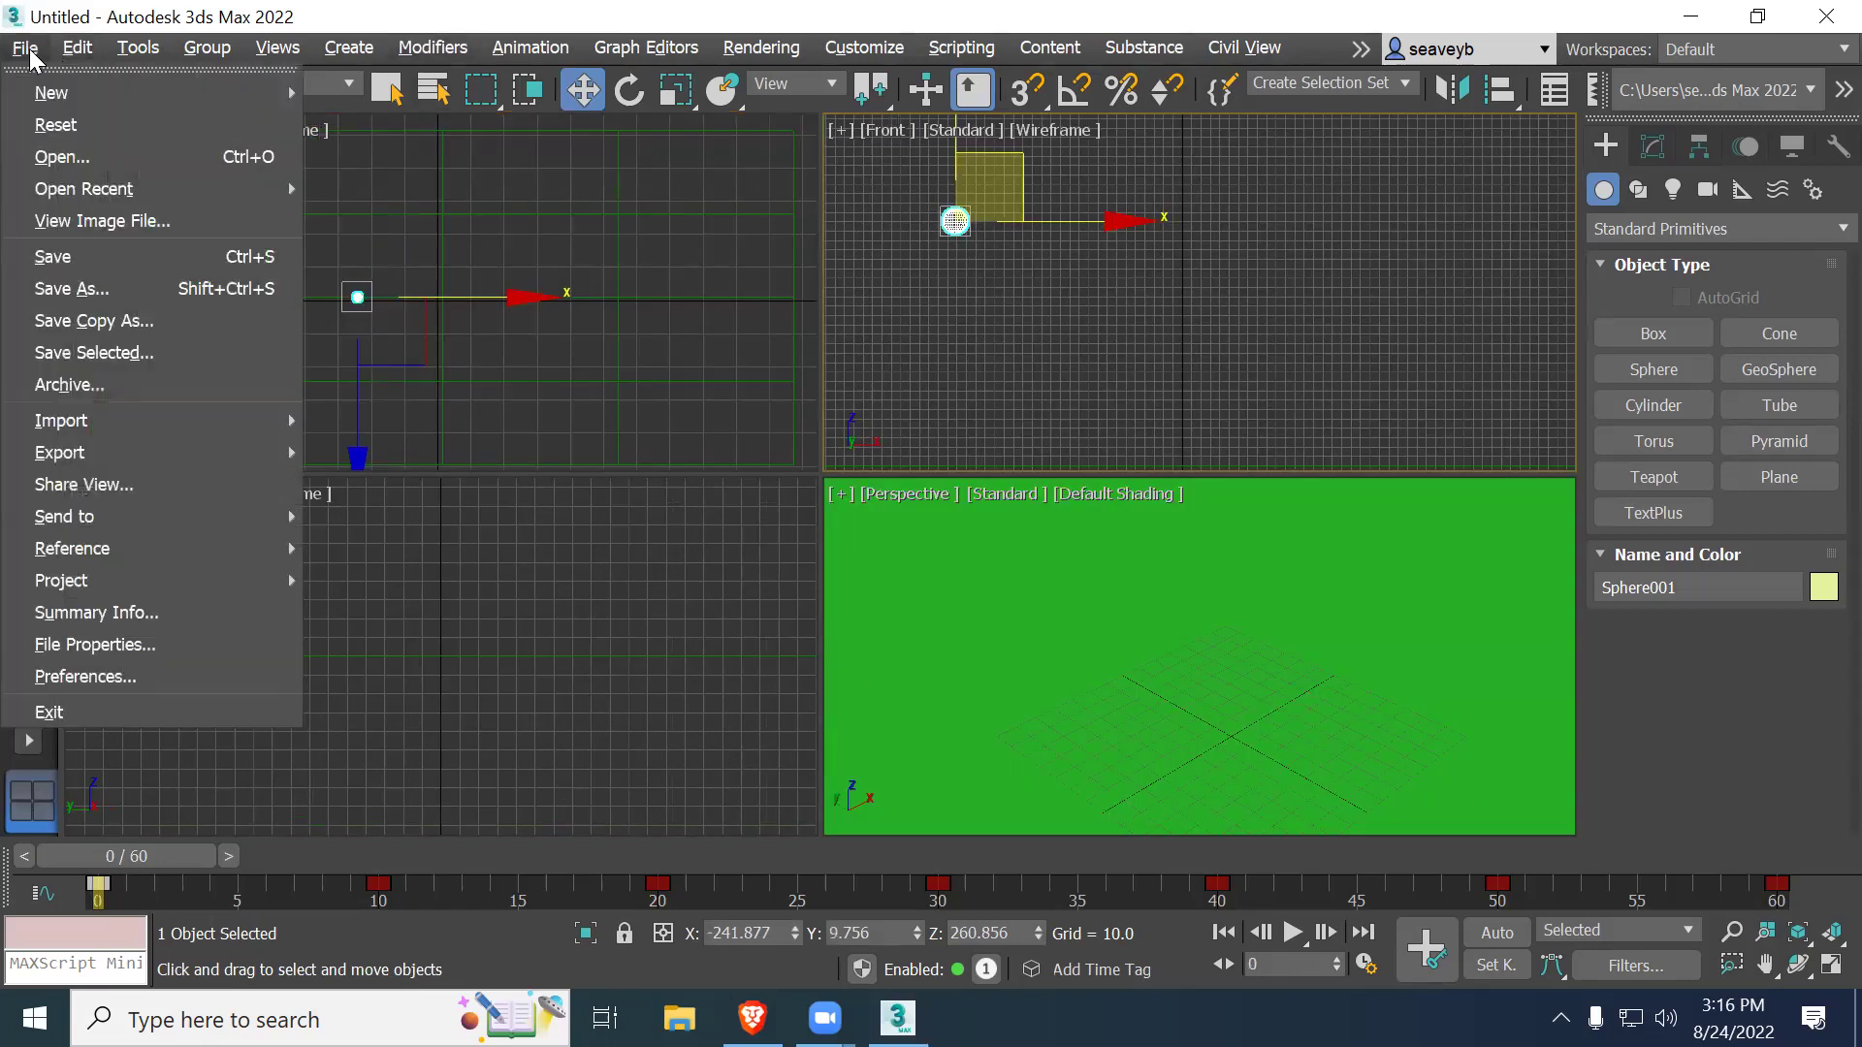
pyautogui.click(83, 256)
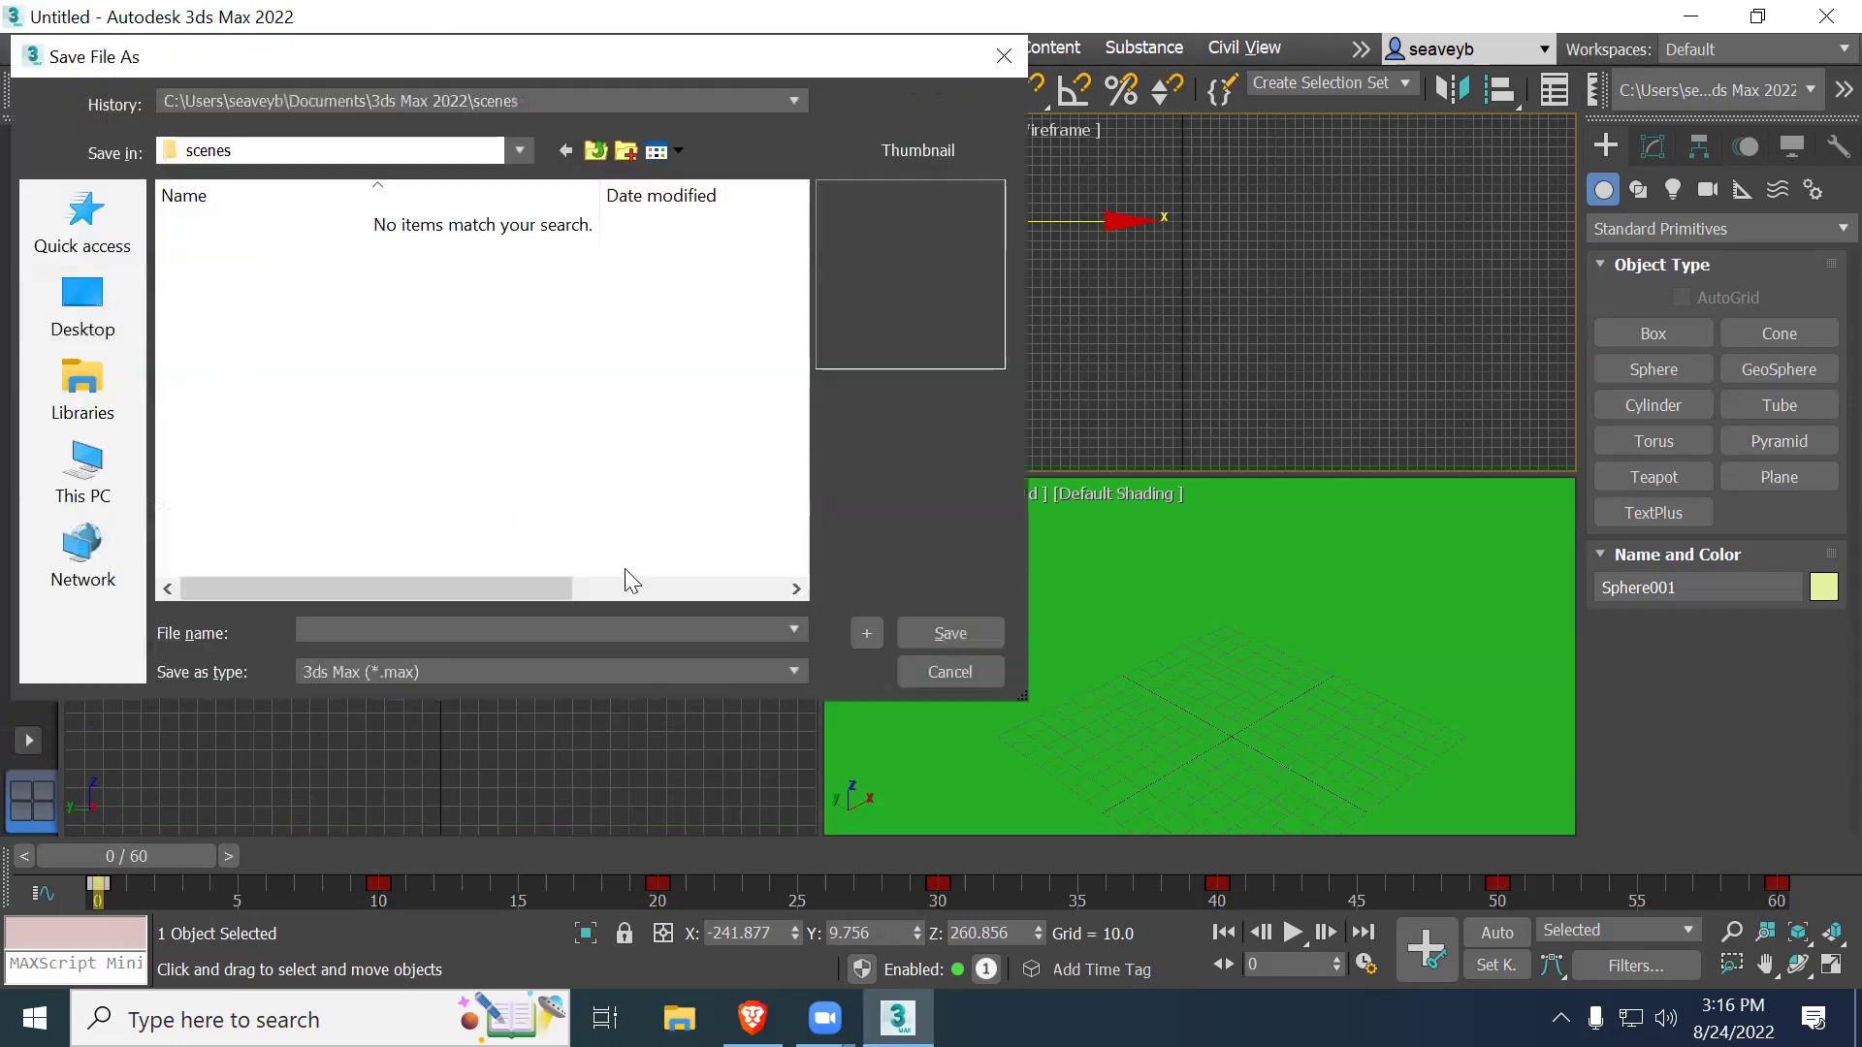
pyautogui.click(353, 153)
pyautogui.click(349, 145)
pyautogui.click(300, 154)
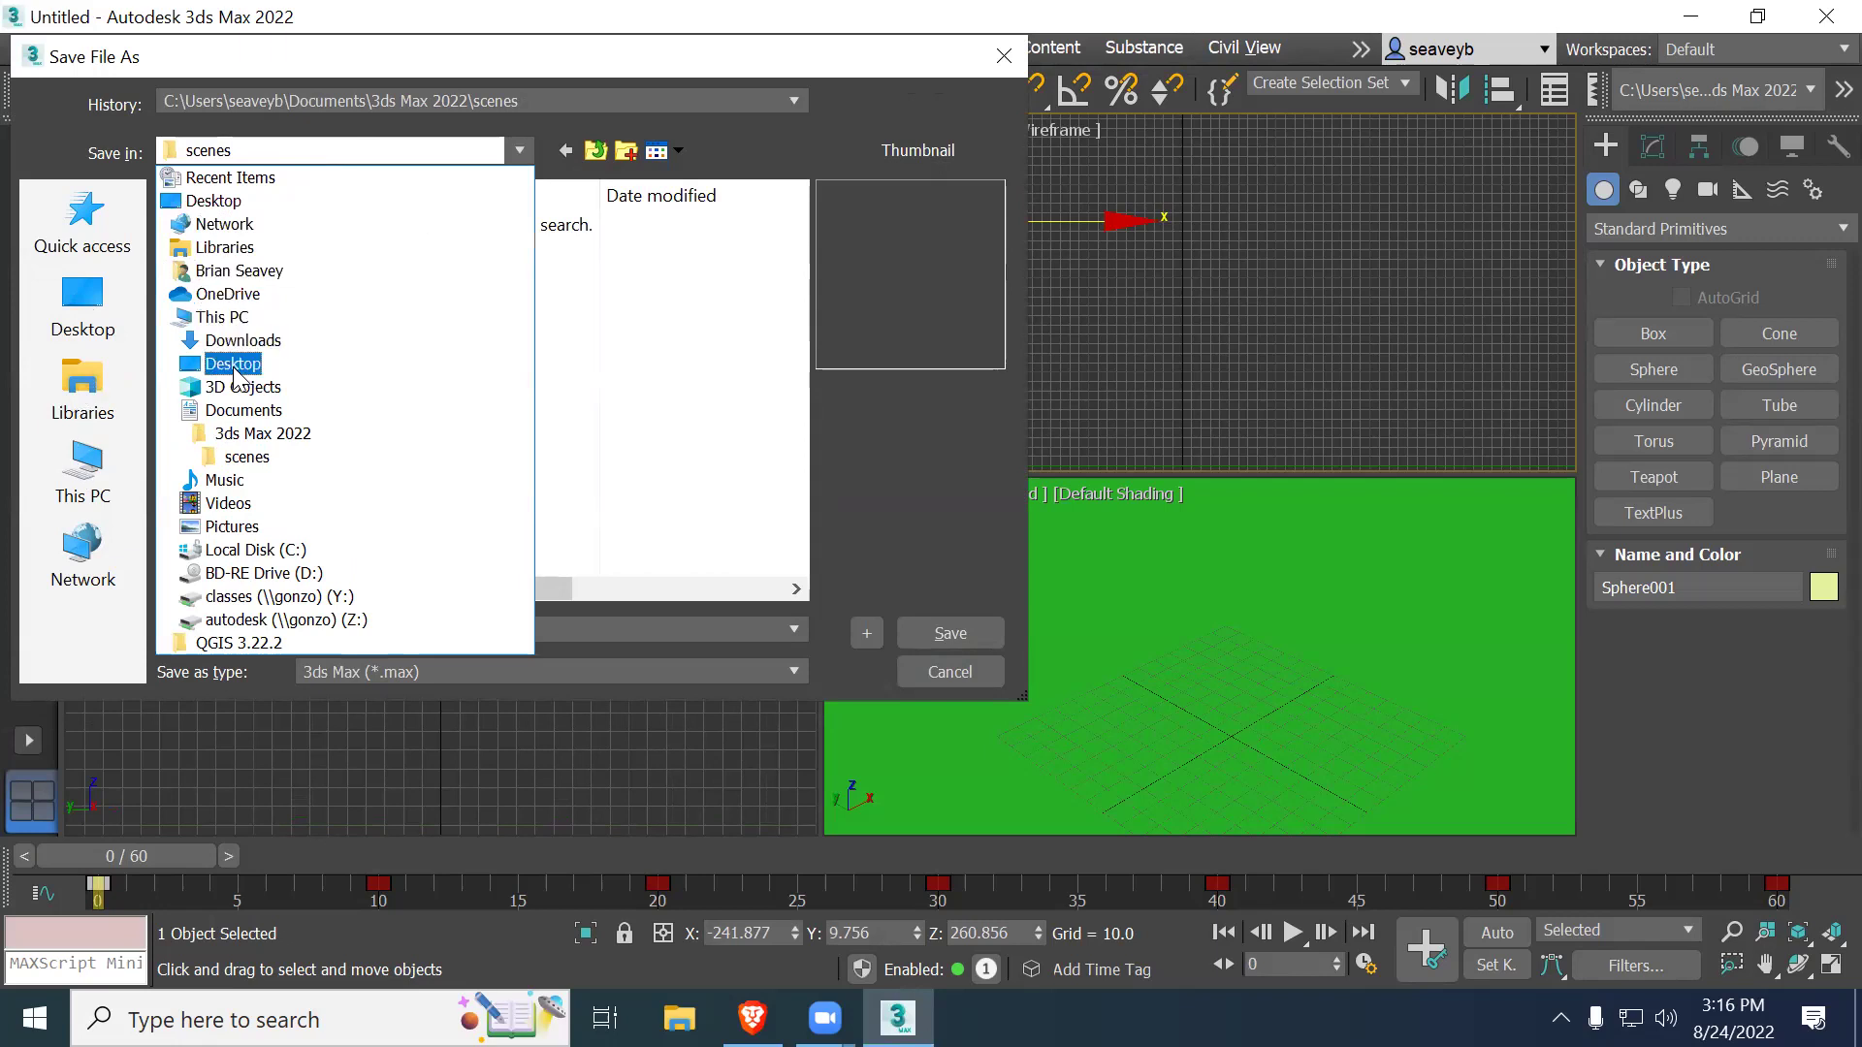
pyautogui.click(248, 457)
pyautogui.click(398, 626)
pyautogui.write('bounce')
pyautogui.press('Return')
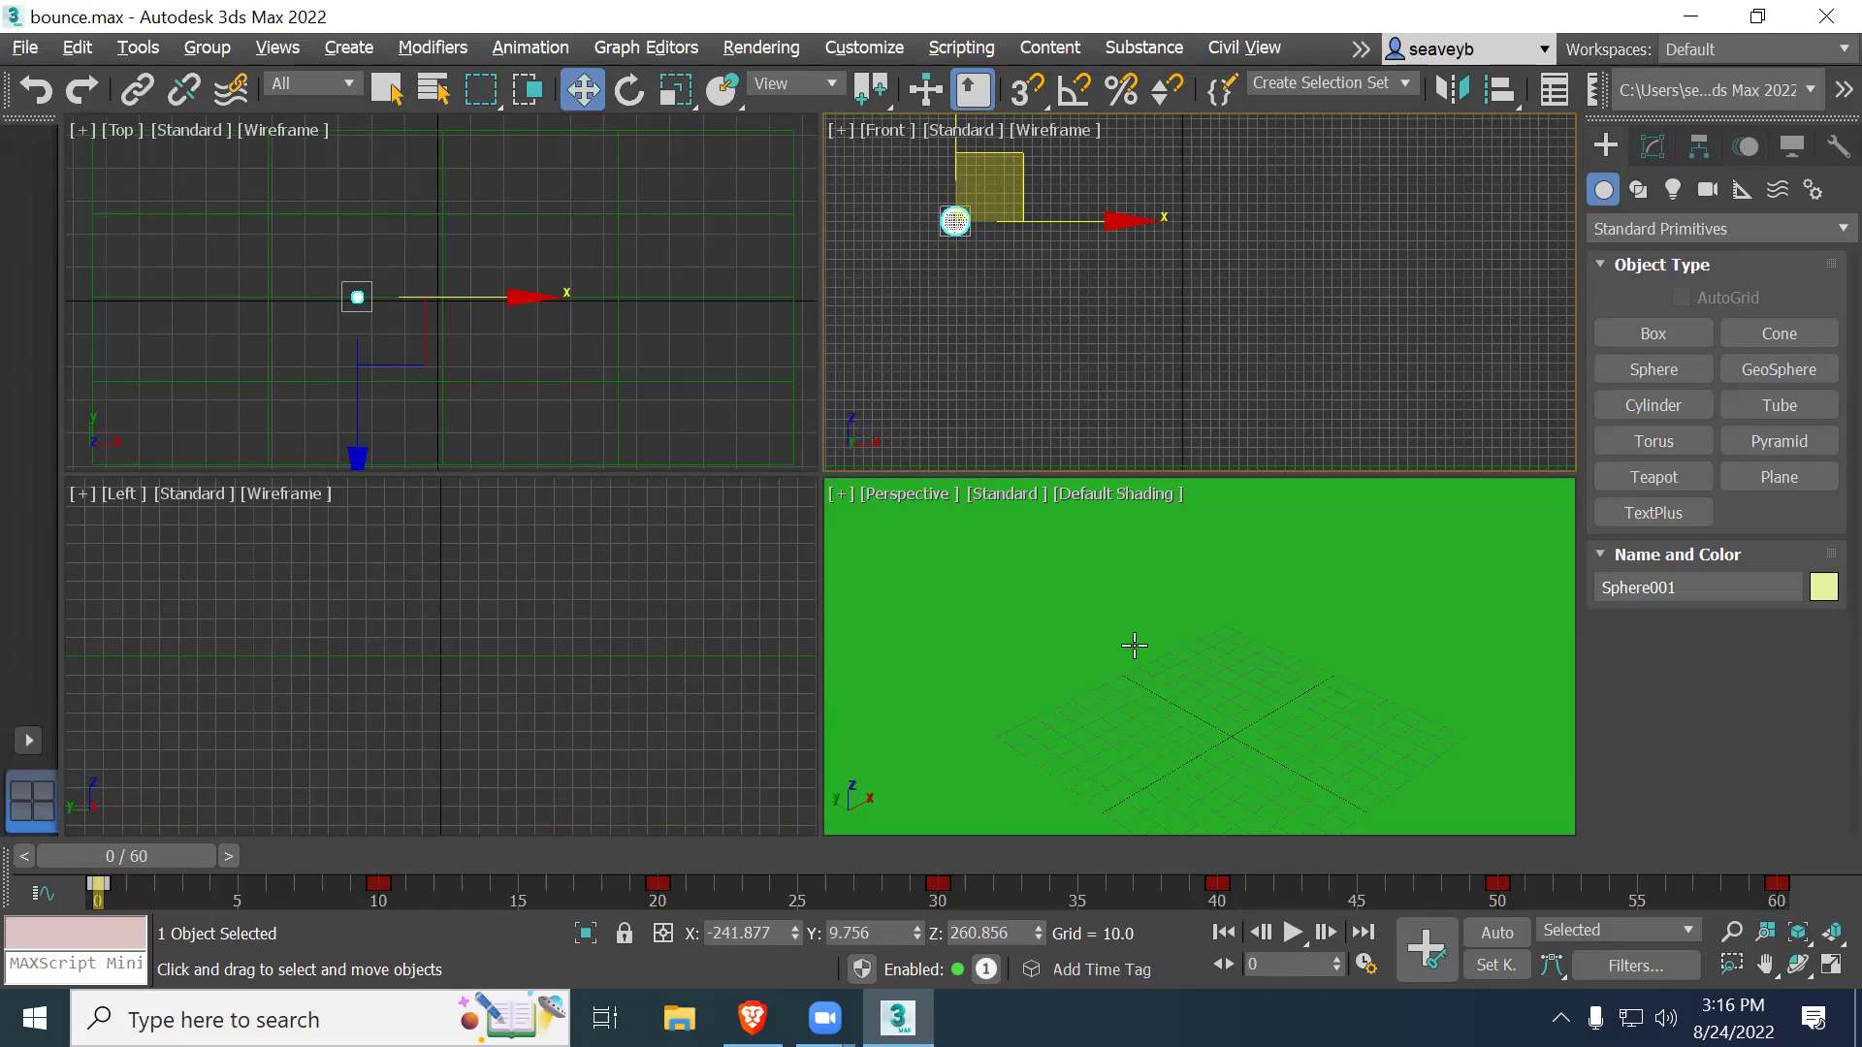
# Step: Zoom the view, constrain movement to the XY plane, and maximize the Perspective viewport
pyautogui.scroll(-4, 1134, 649)
pyautogui.scroll(-2, 1134, 649)
pyautogui.press('F8')
pyautogui.scroll(-2, 1164, 665)
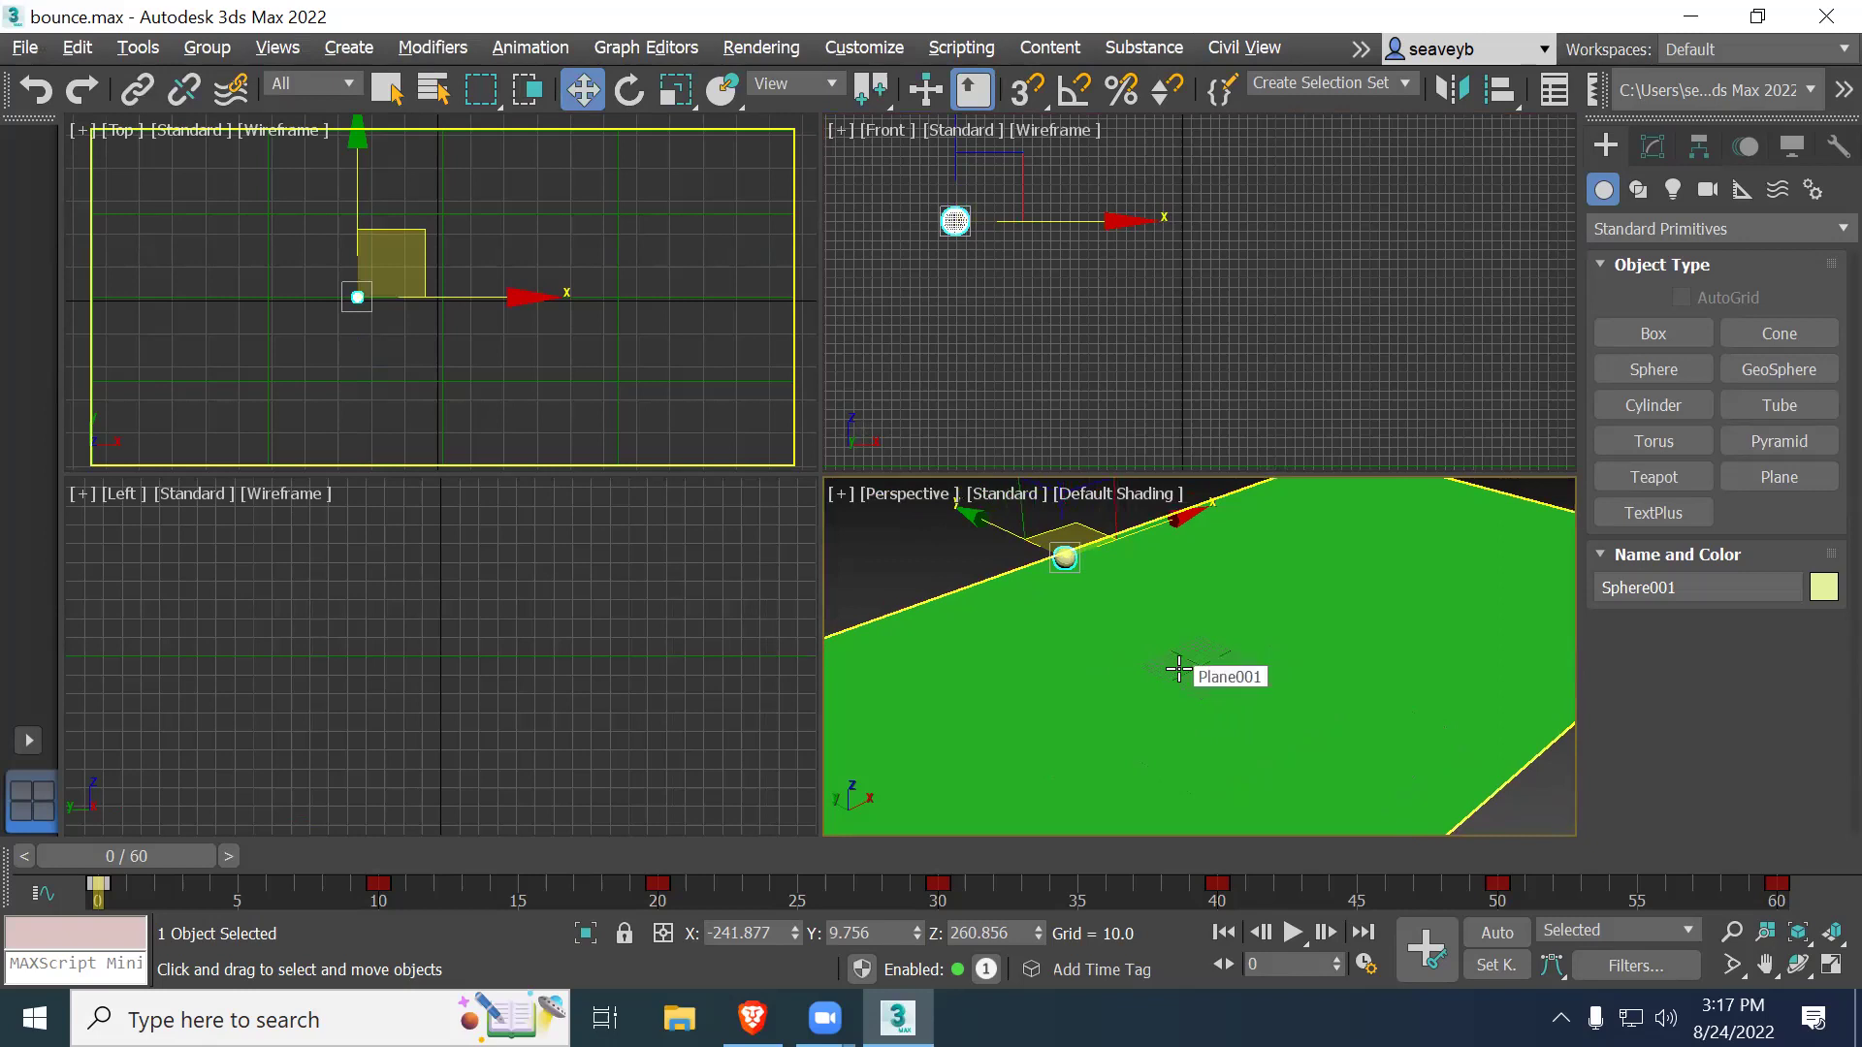
pyautogui.hotkey('alt', 'w')
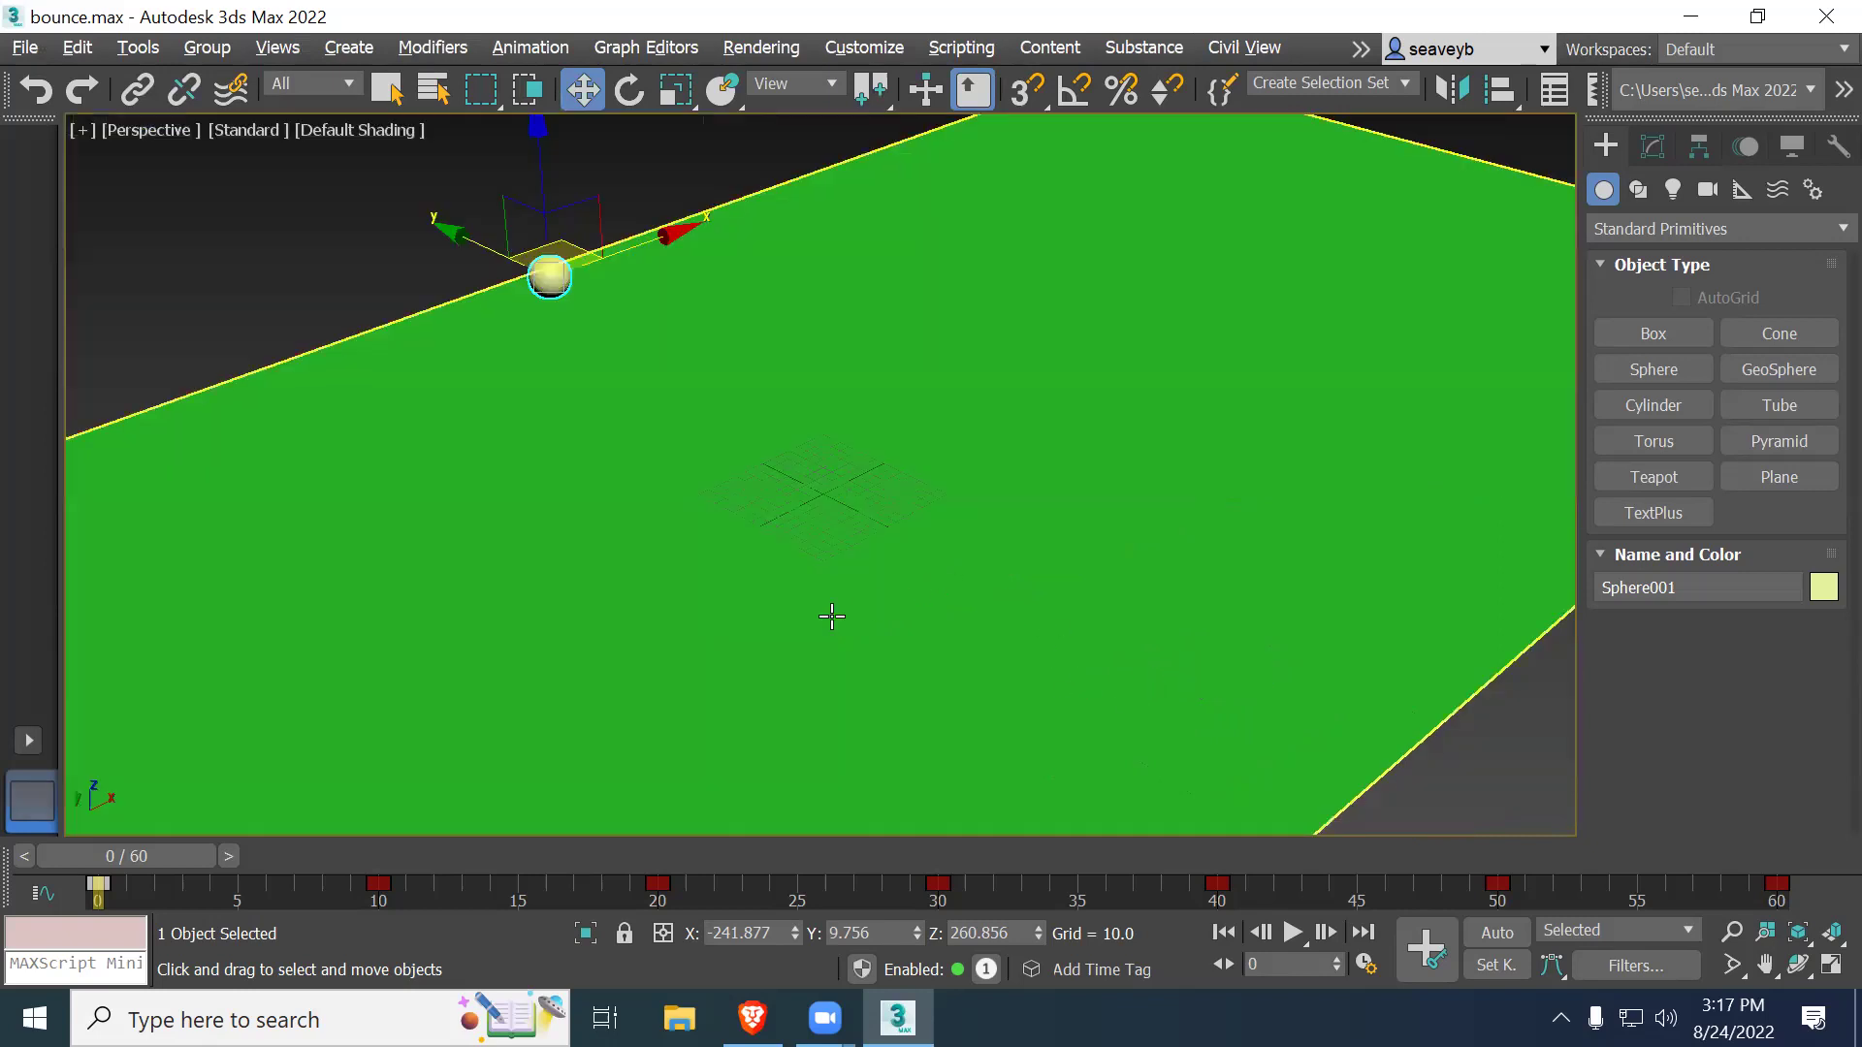
# Step: Preview the bounce to frame 49 and slide the main toolbar to reveal material and render buttons
pyautogui.moveTo(130, 857)
pyautogui.mouseDown()
pyautogui.moveTo(752, 806)
pyautogui.moveTo(1460, 795)
pyautogui.moveTo(588, 808)
pyautogui.moveTo(104, 845)
pyautogui.mouseUp()
pyautogui.press('w')
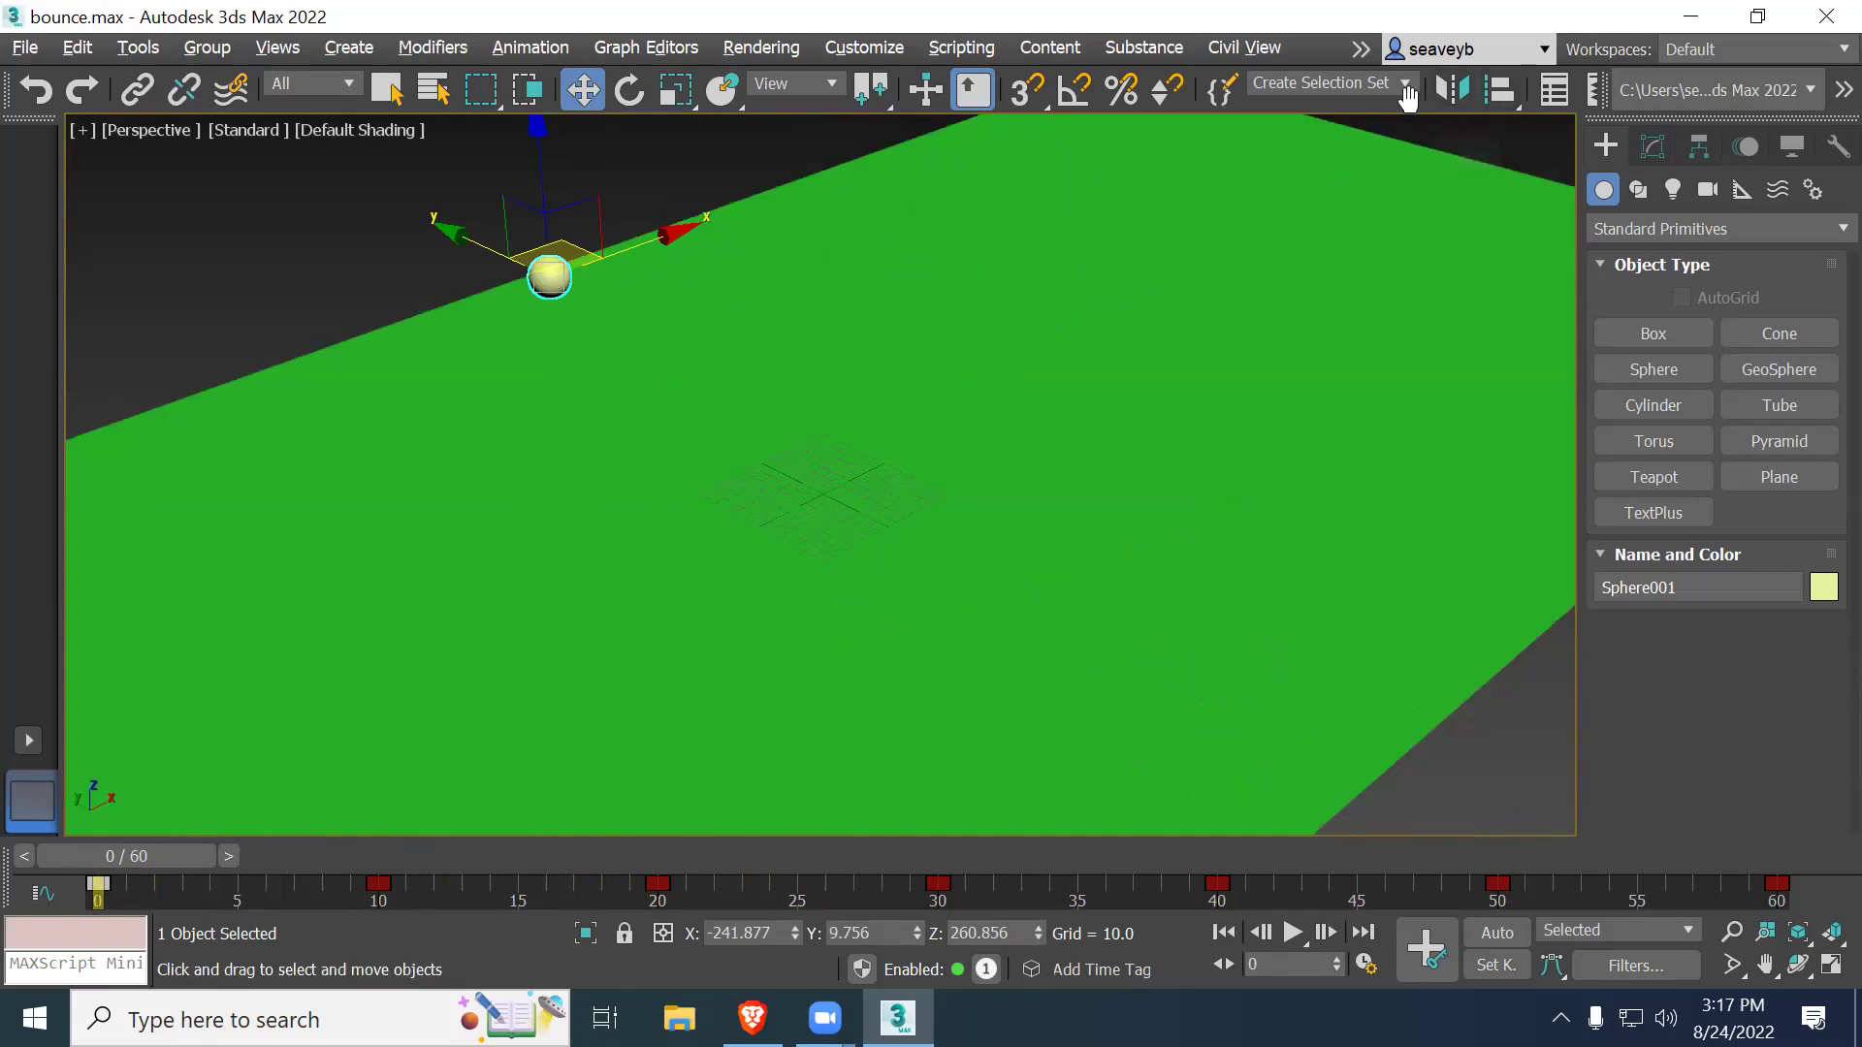
pyautogui.moveTo(1421, 97); pyautogui.dragTo(1002, 105)
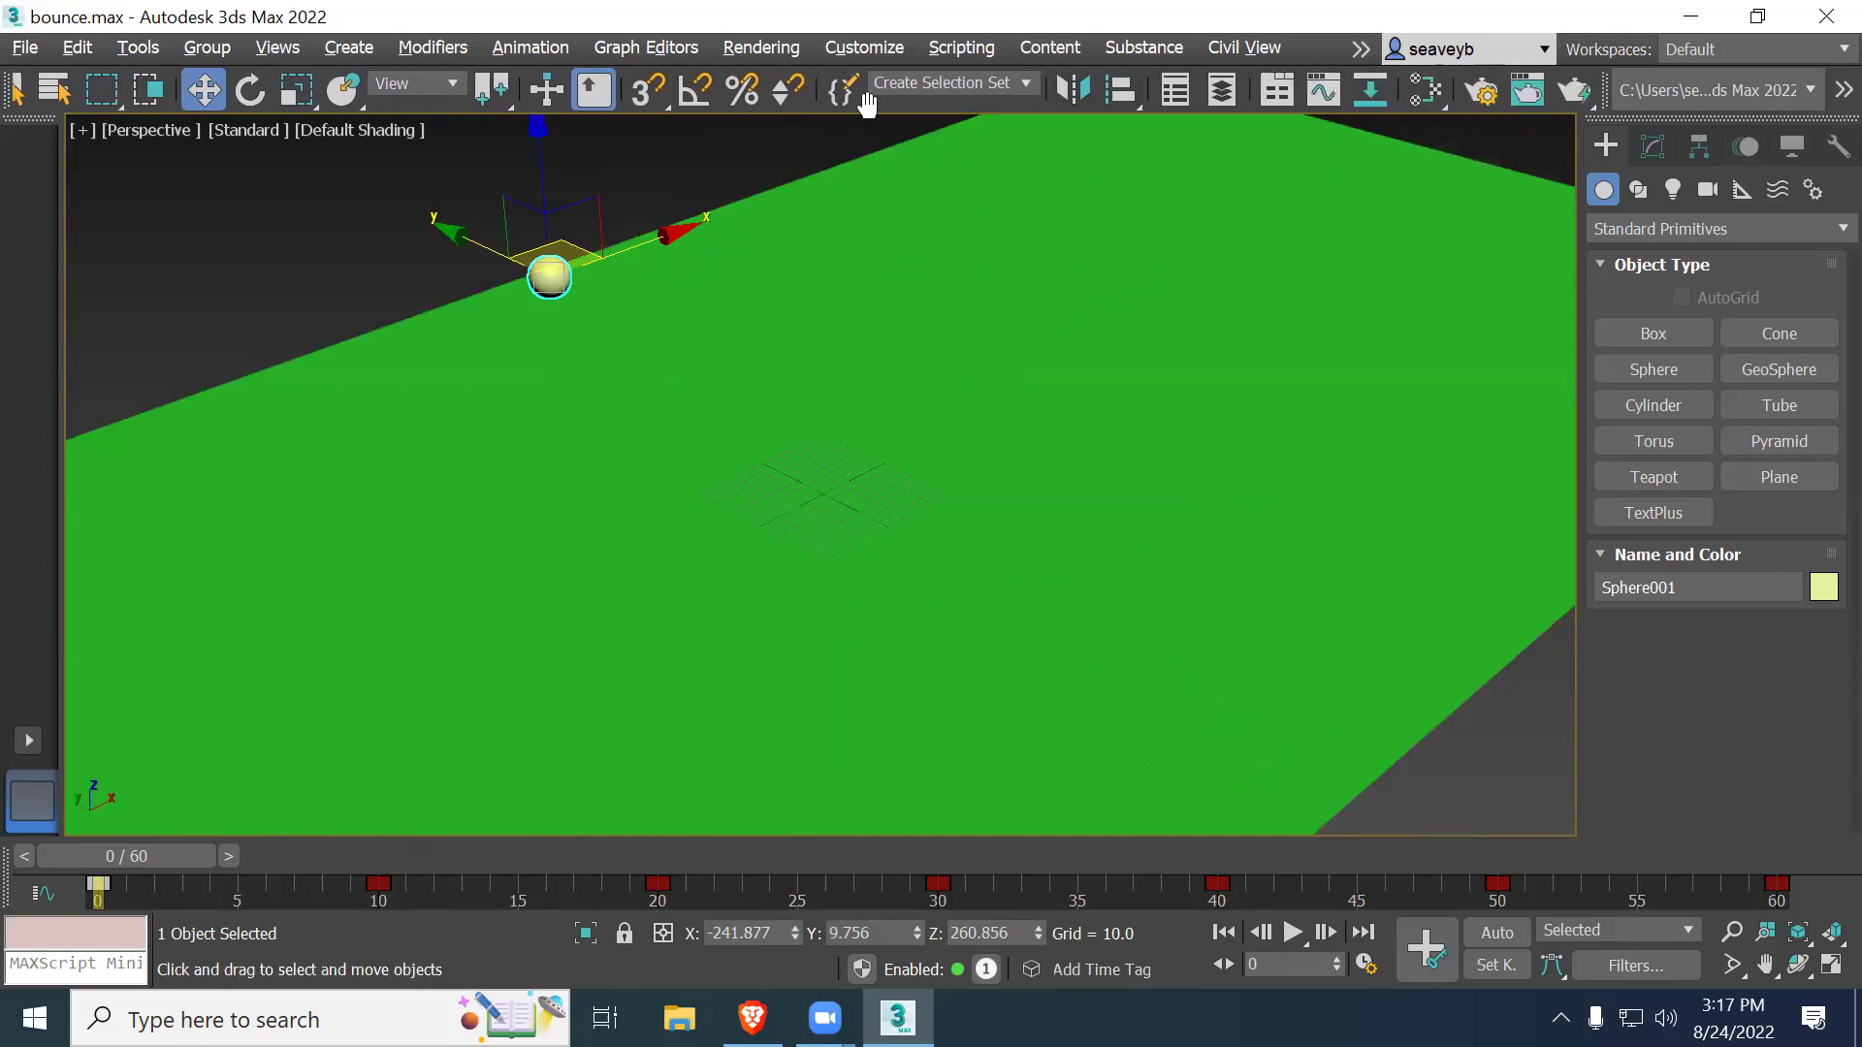
# Step: Open the Slate Material Editor and add a Physical Material renamed ballMat
pyautogui.click(1428, 93)
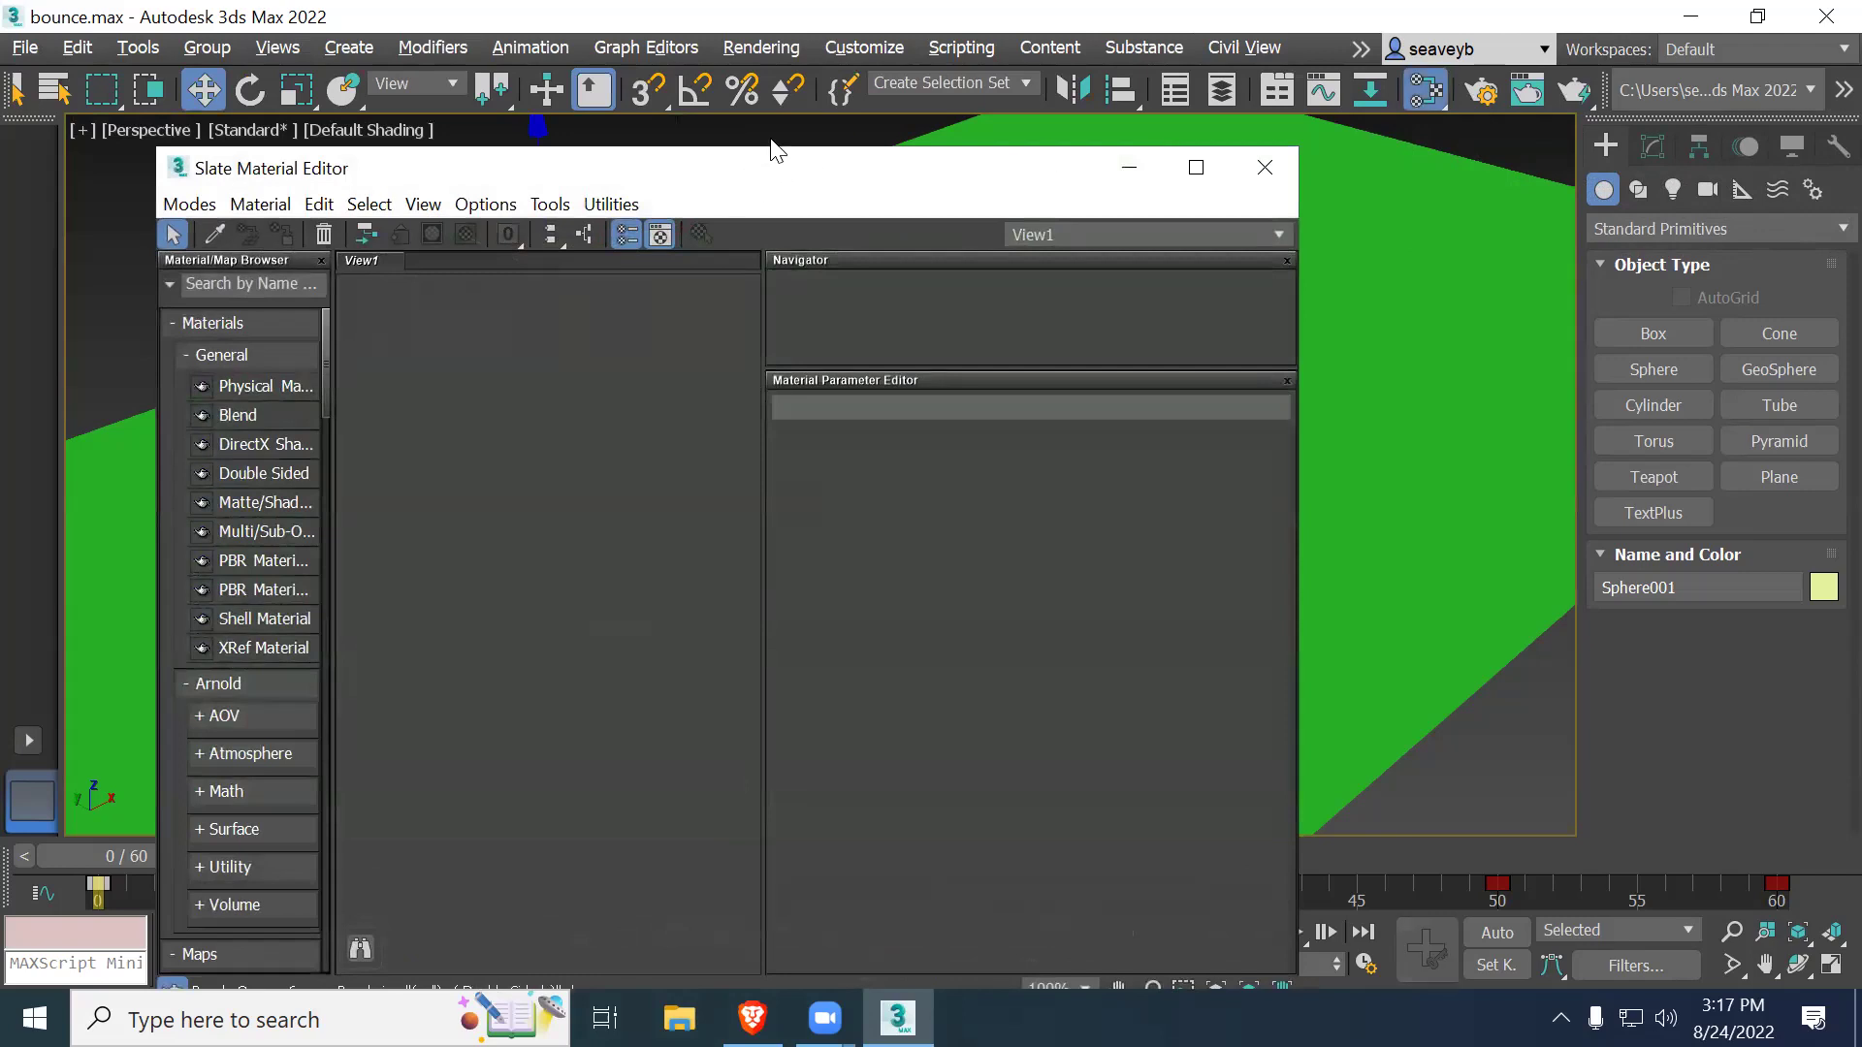
pyautogui.moveTo(776, 150); pyautogui.dragTo(777, 75)
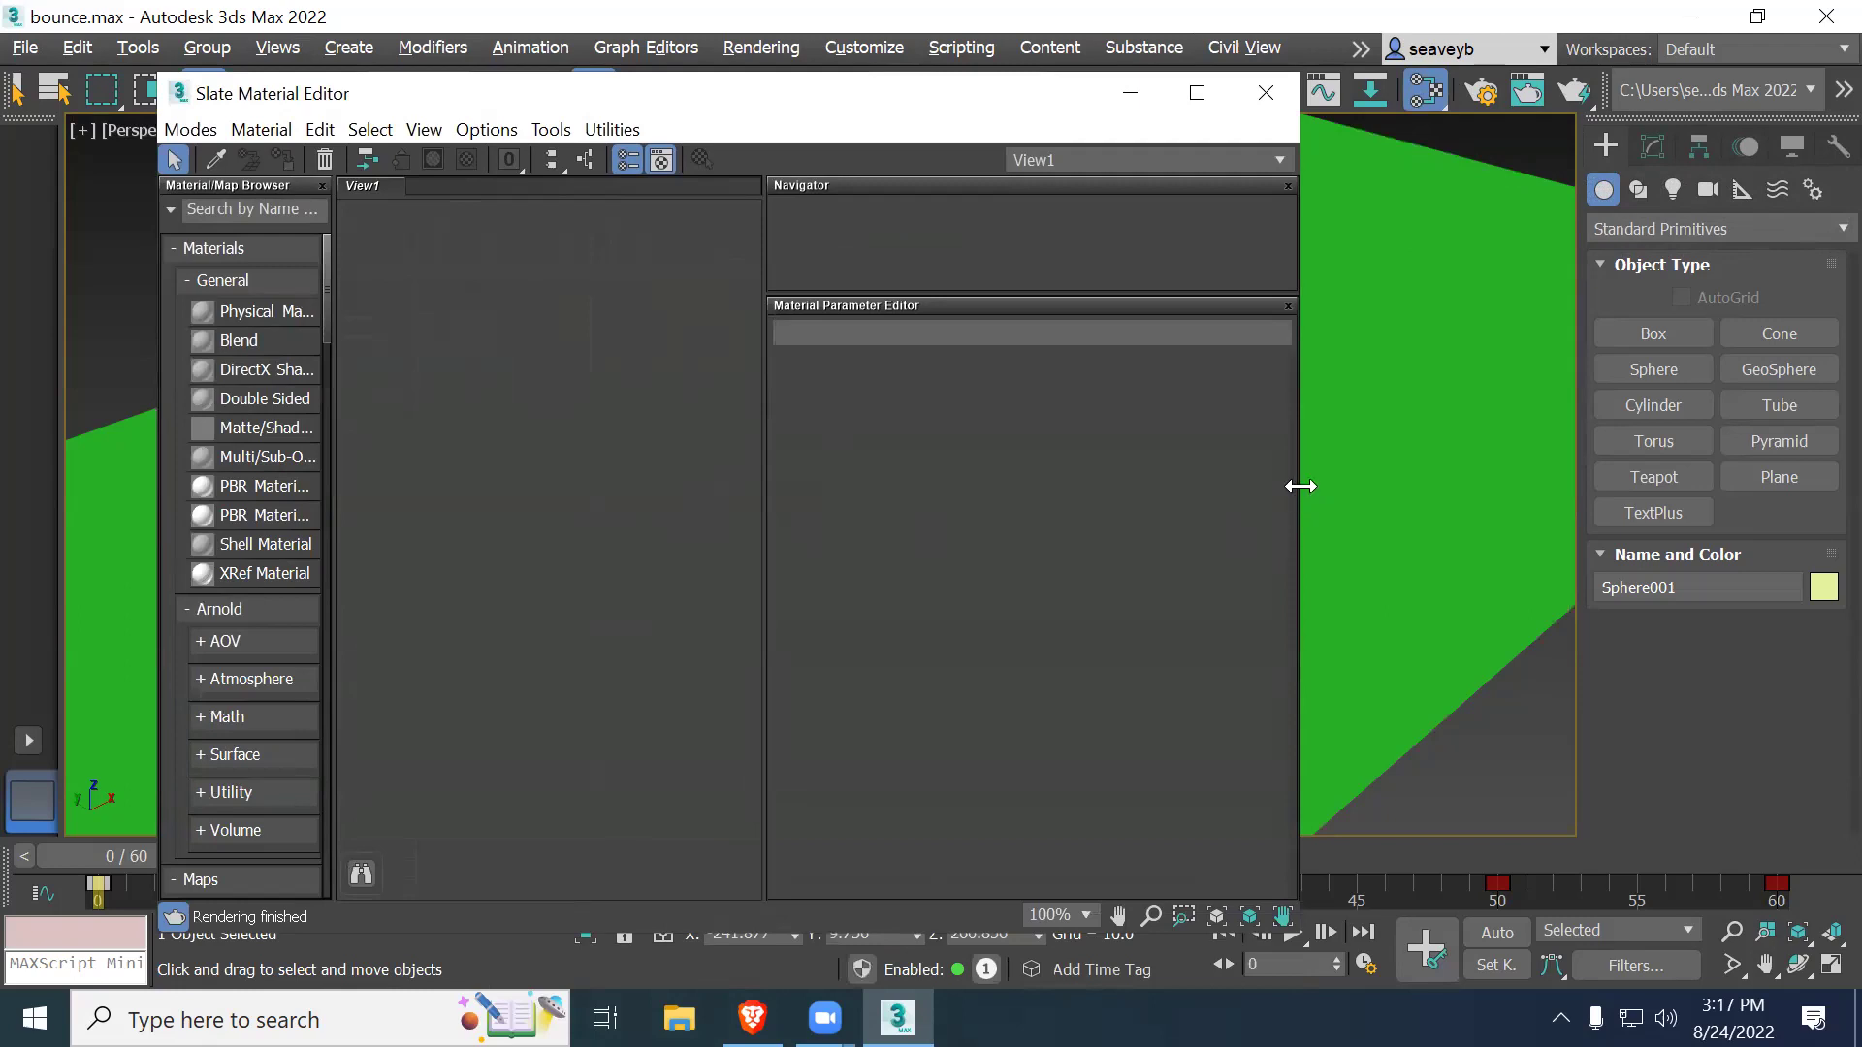
pyautogui.moveTo(1300, 486); pyautogui.dragTo(1629, 486)
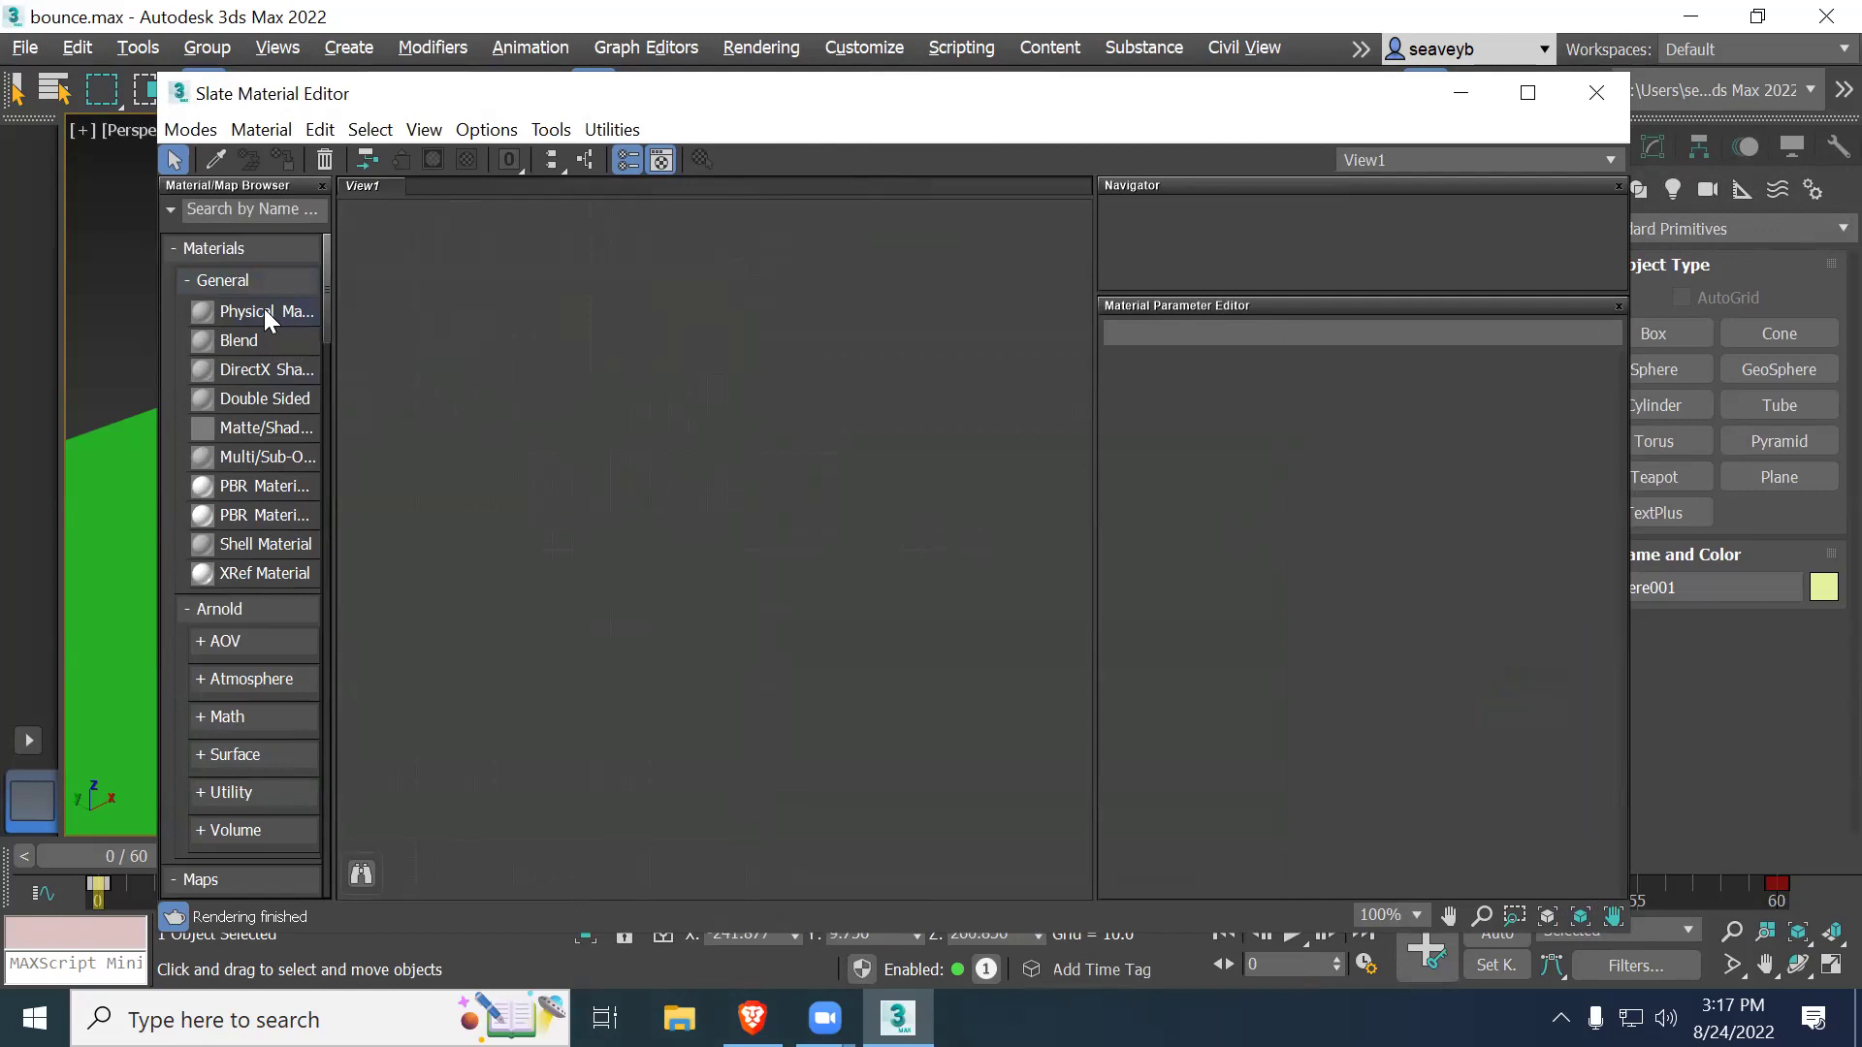
pyautogui.moveTo(618, 335); pyautogui.dragTo(620, 338)
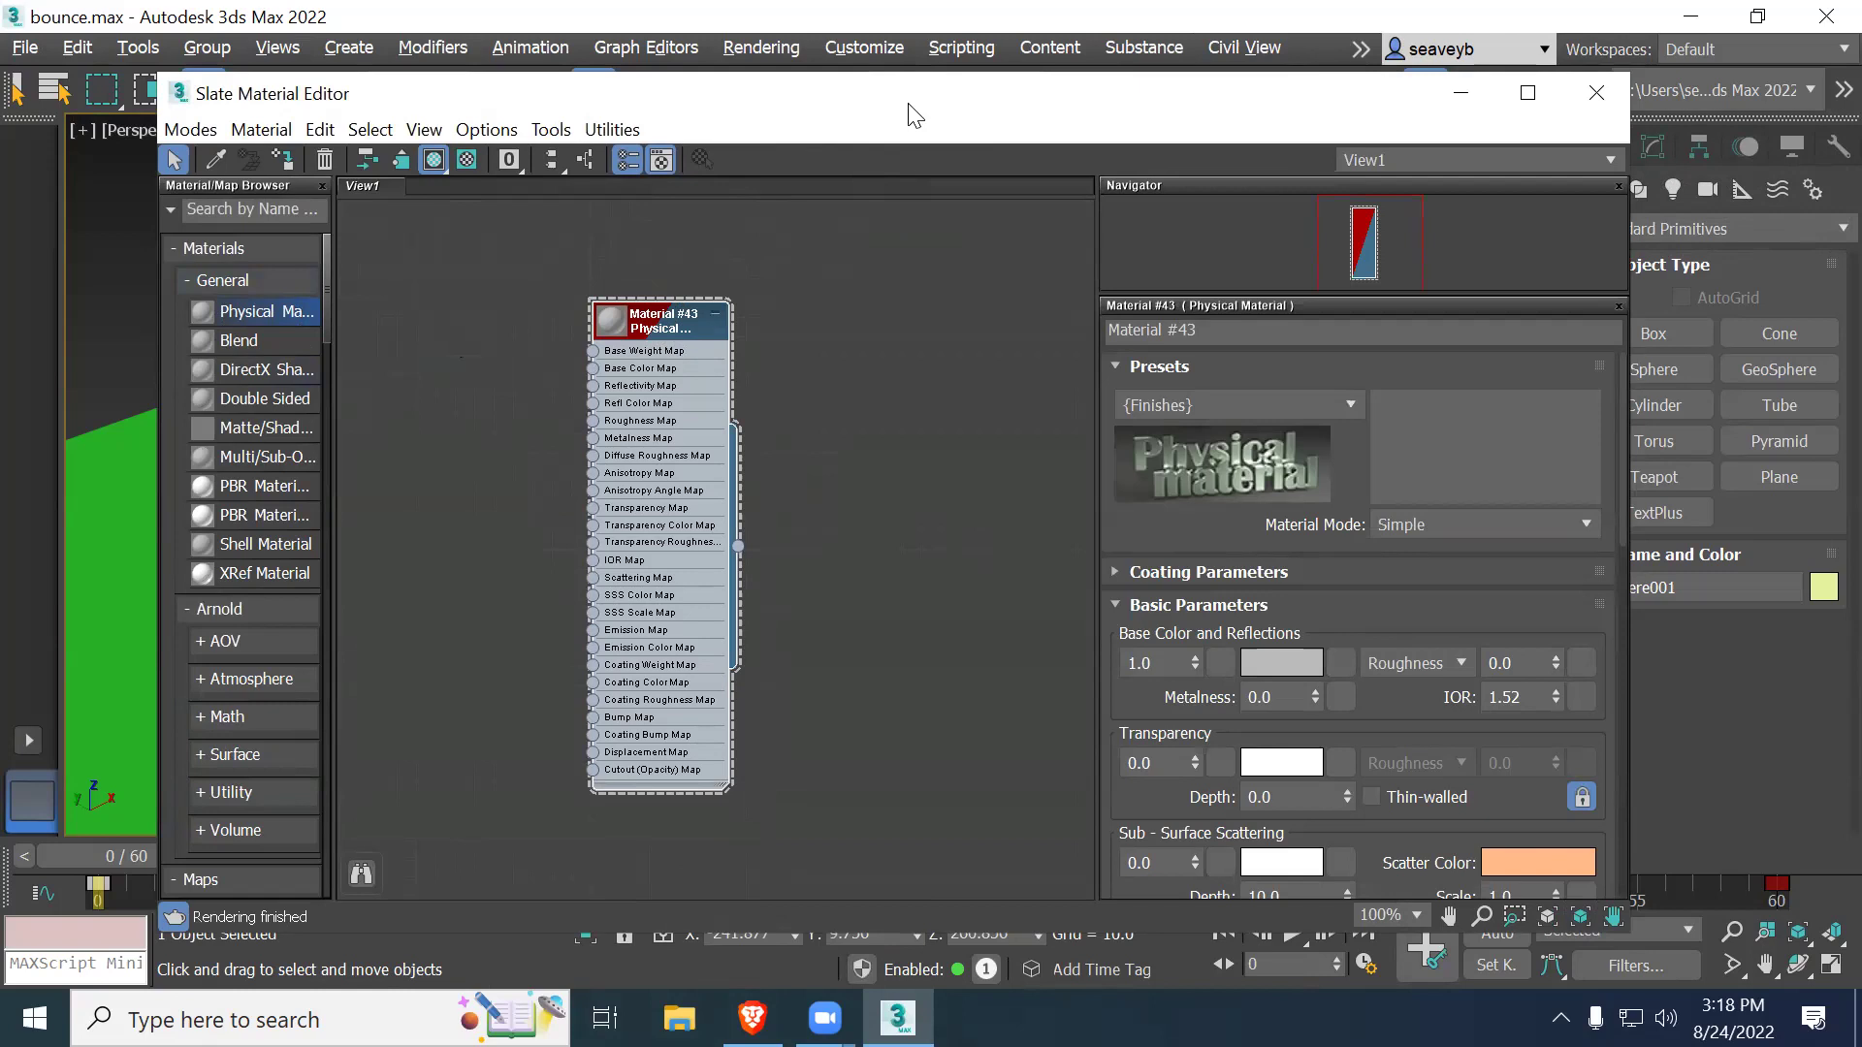
pyautogui.moveTo(911, 115); pyautogui.dragTo(884, 153)
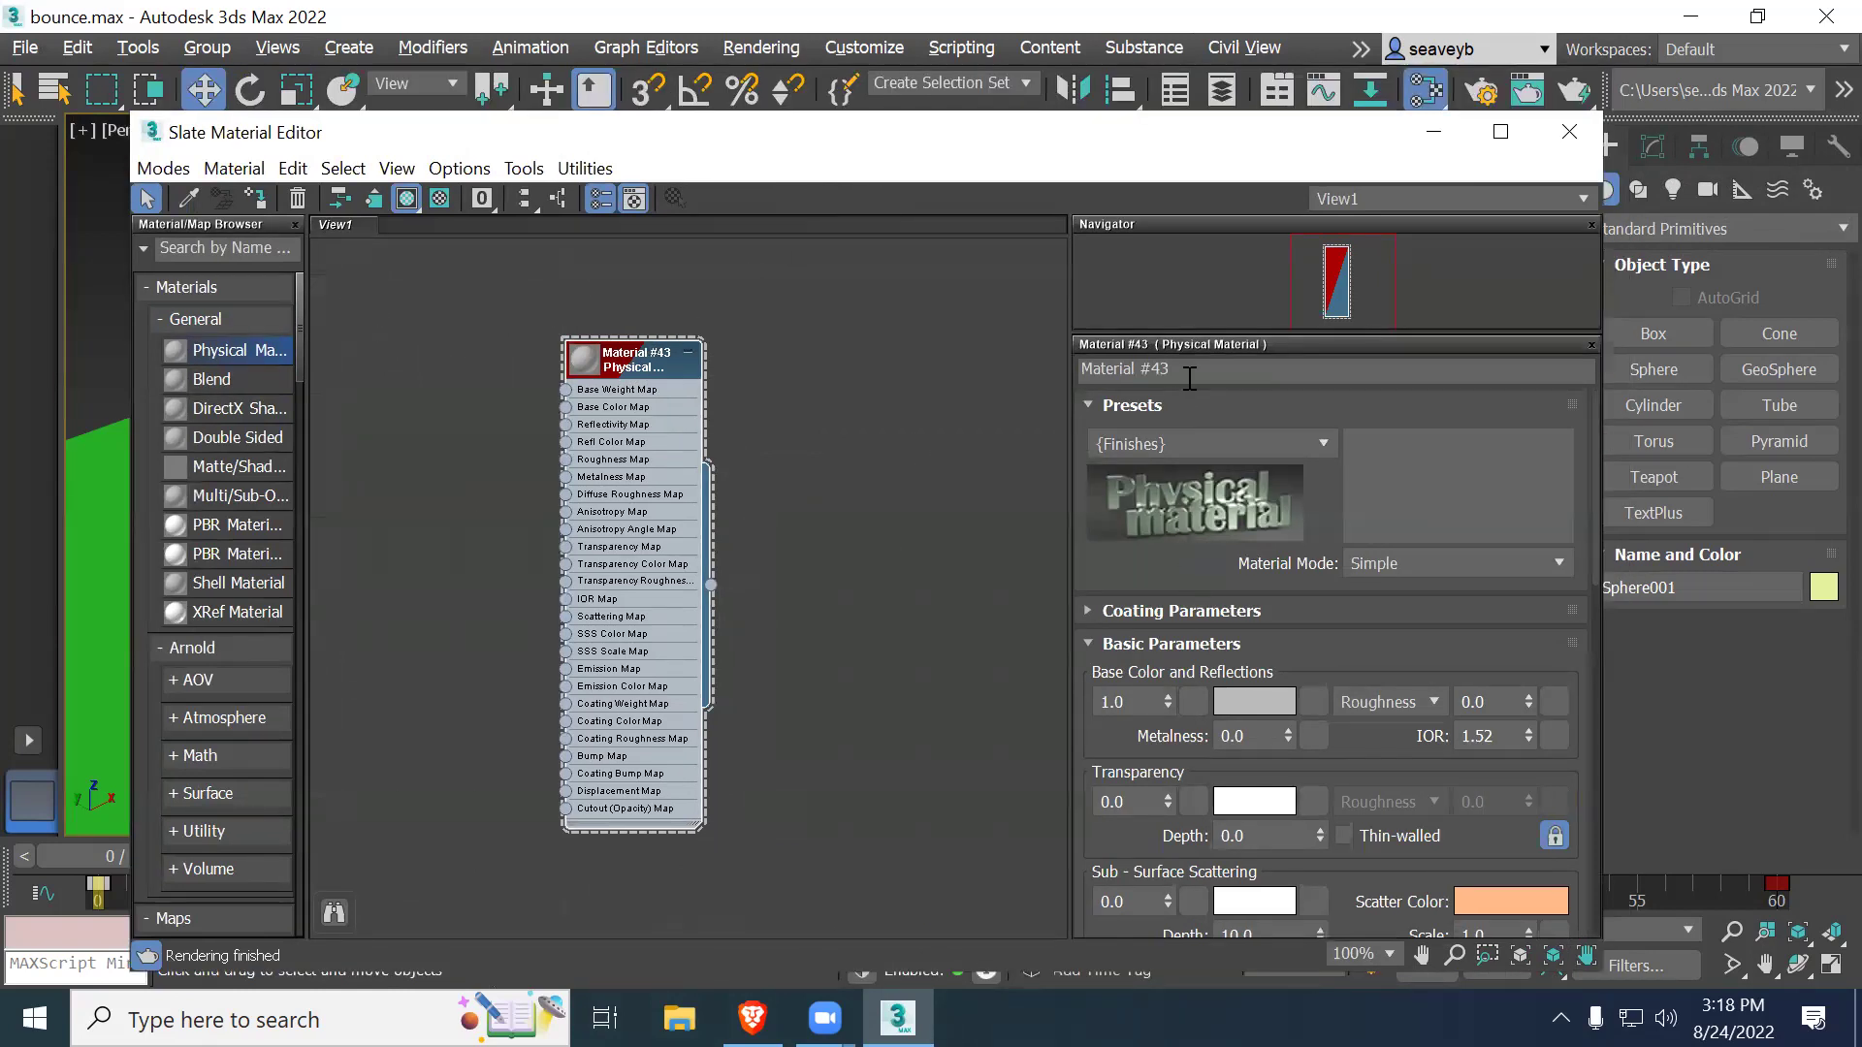
pyautogui.moveTo(1195, 374); pyautogui.dragTo(1037, 364)
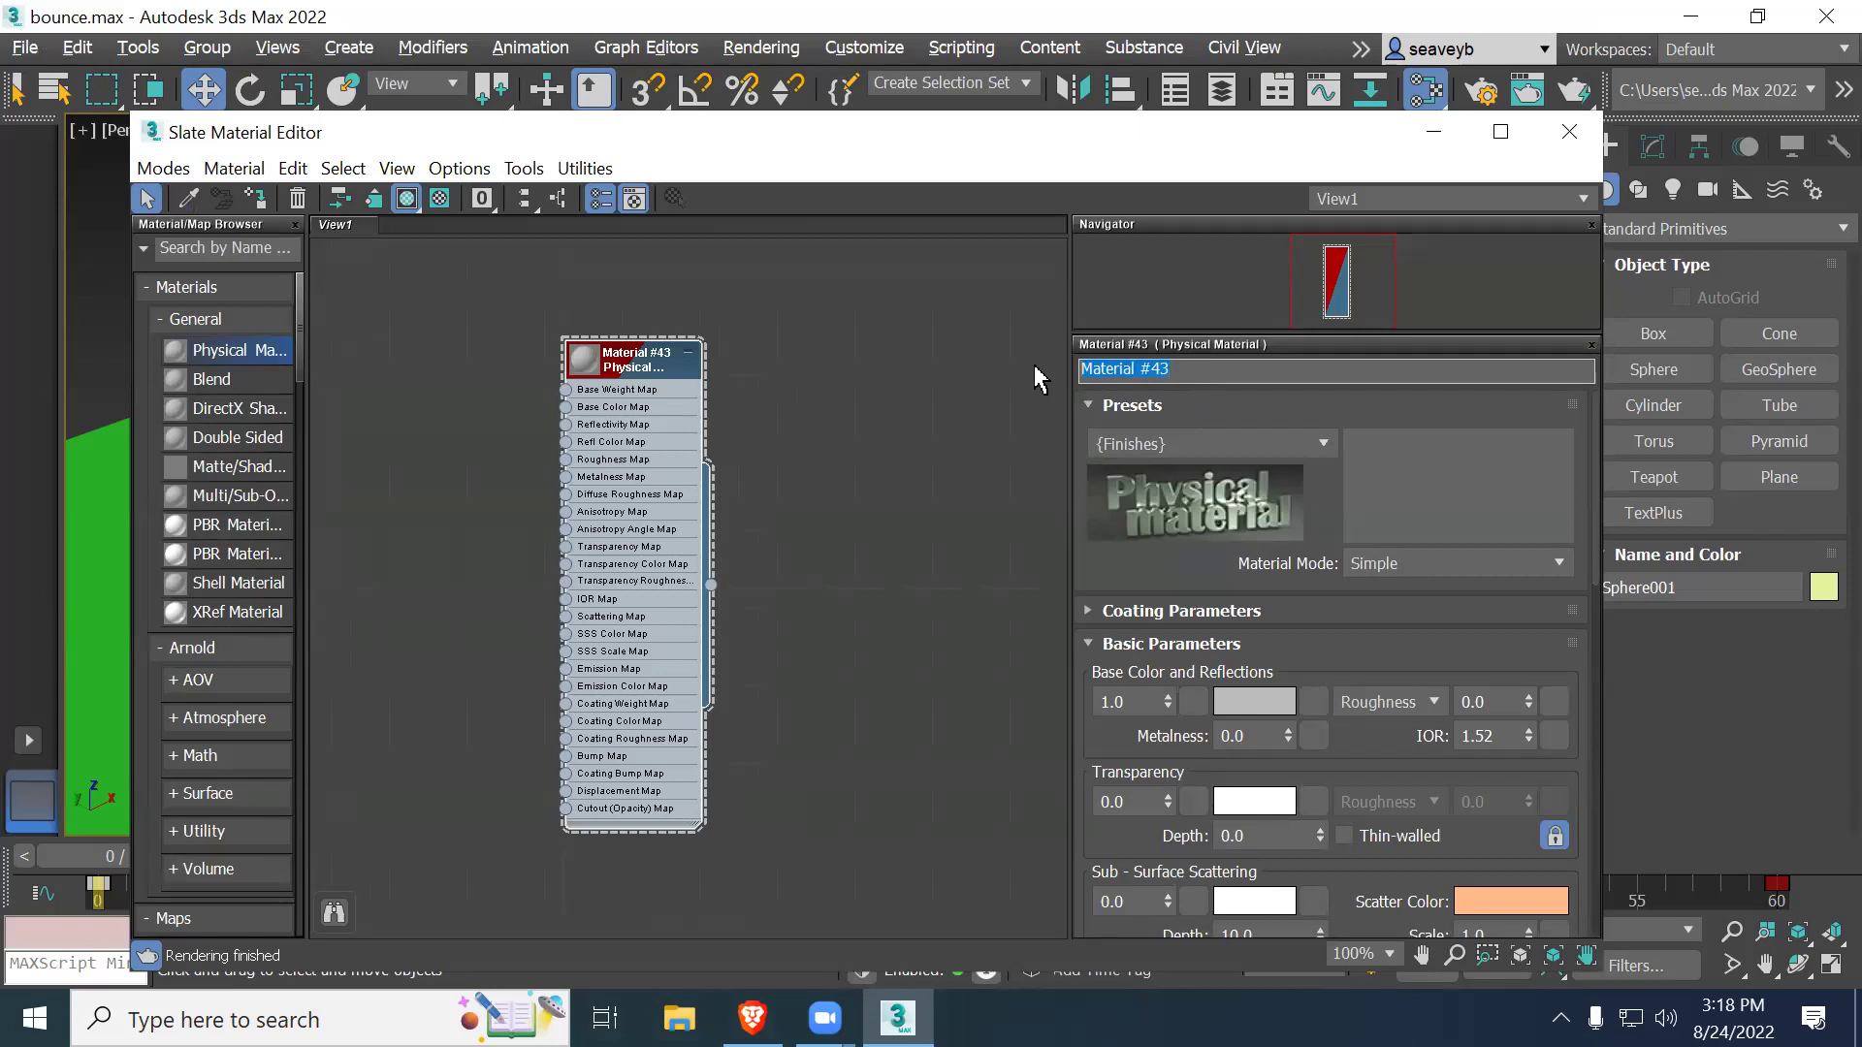
pyautogui.write('ballMat')
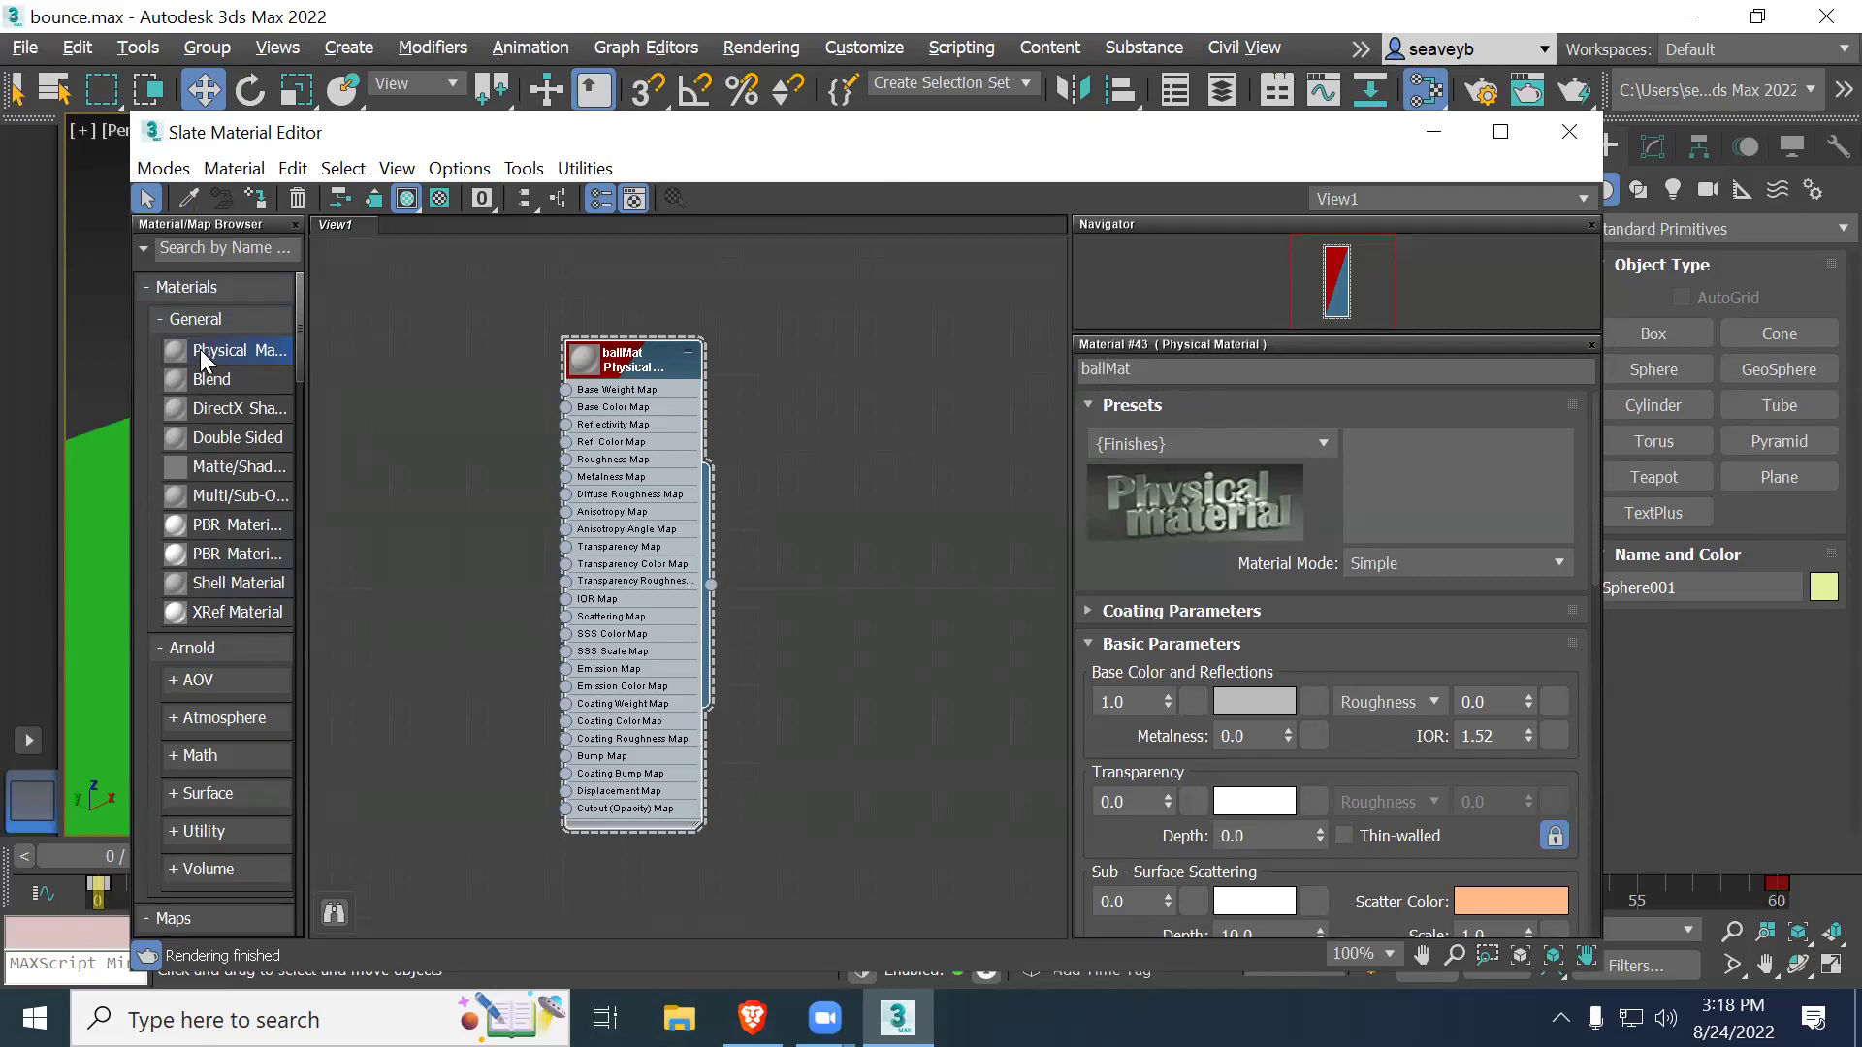
# Step: Add a second Physical Material and rename it floorMat
pyautogui.moveTo(859, 349); pyautogui.dragTo(861, 351)
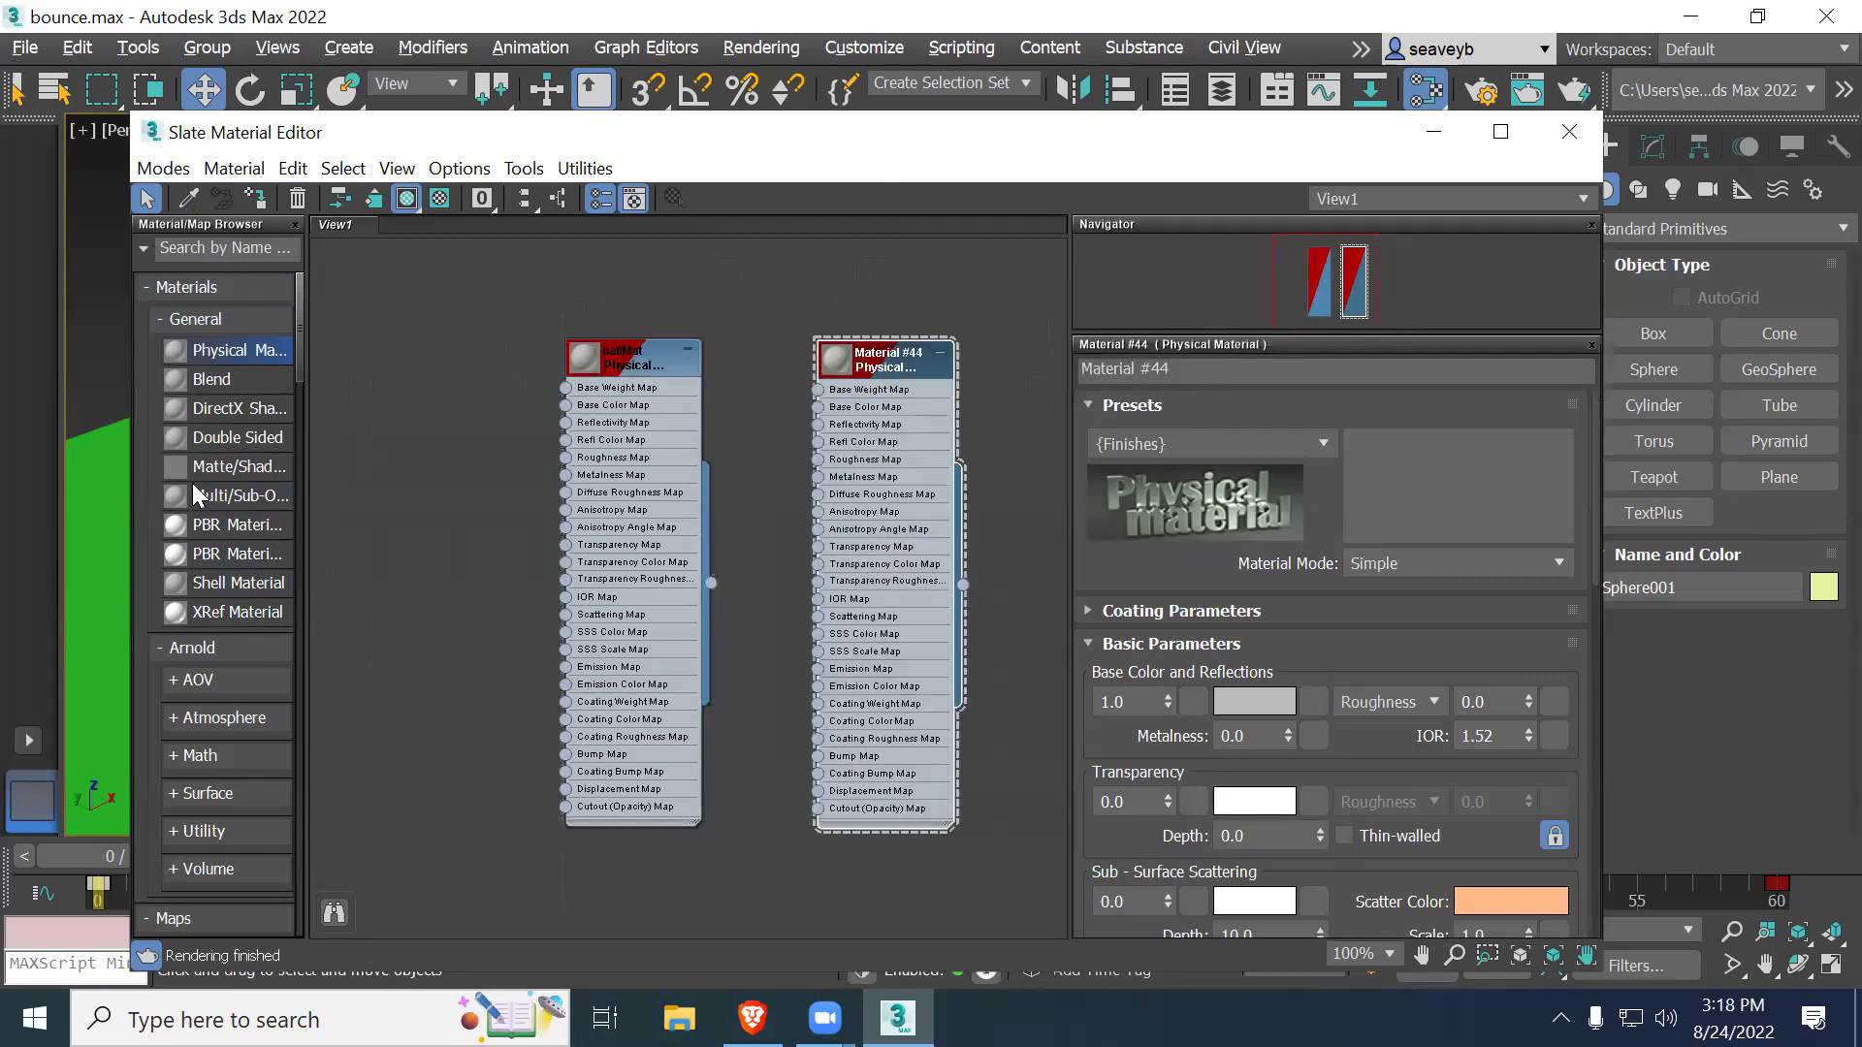
pyautogui.moveTo(1207, 371); pyautogui.dragTo(1015, 378)
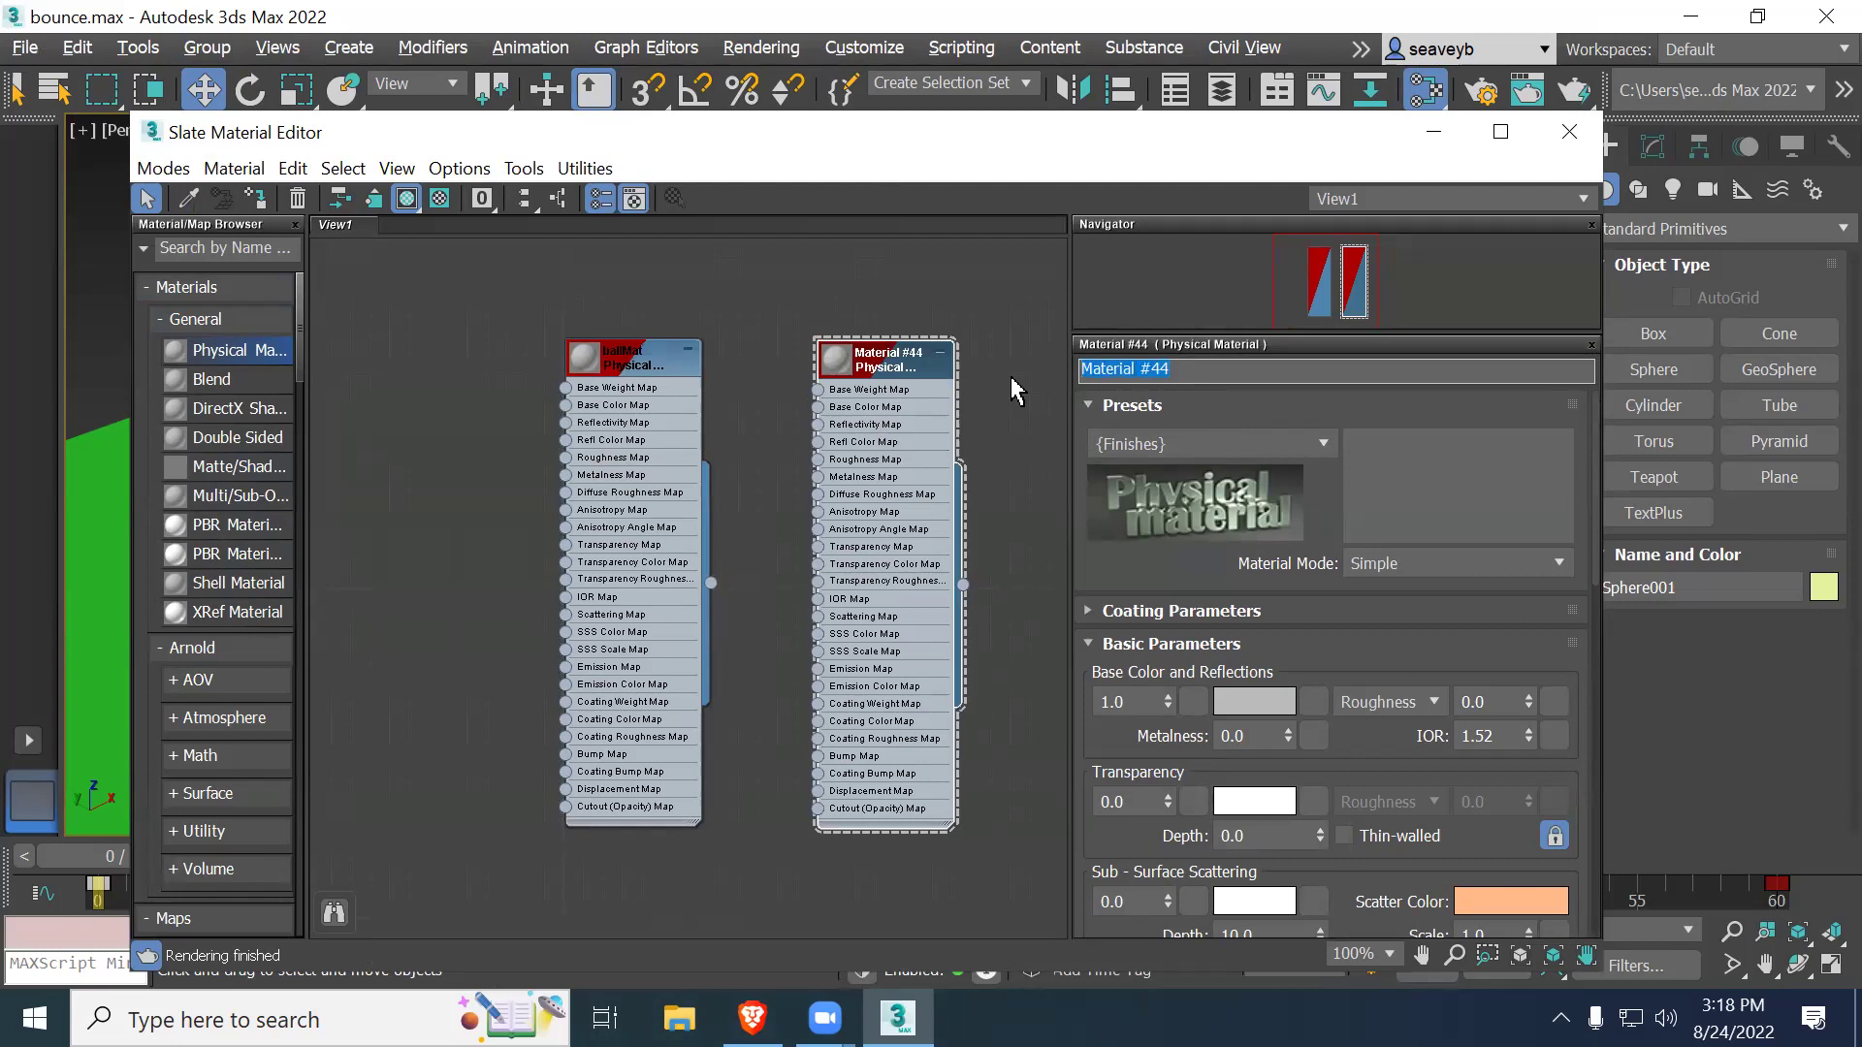
pyautogui.write('floorMat')
# Step: Assign the ballMat node to the selected Sphere001 from its right-click menu
pyautogui.click(635, 365)
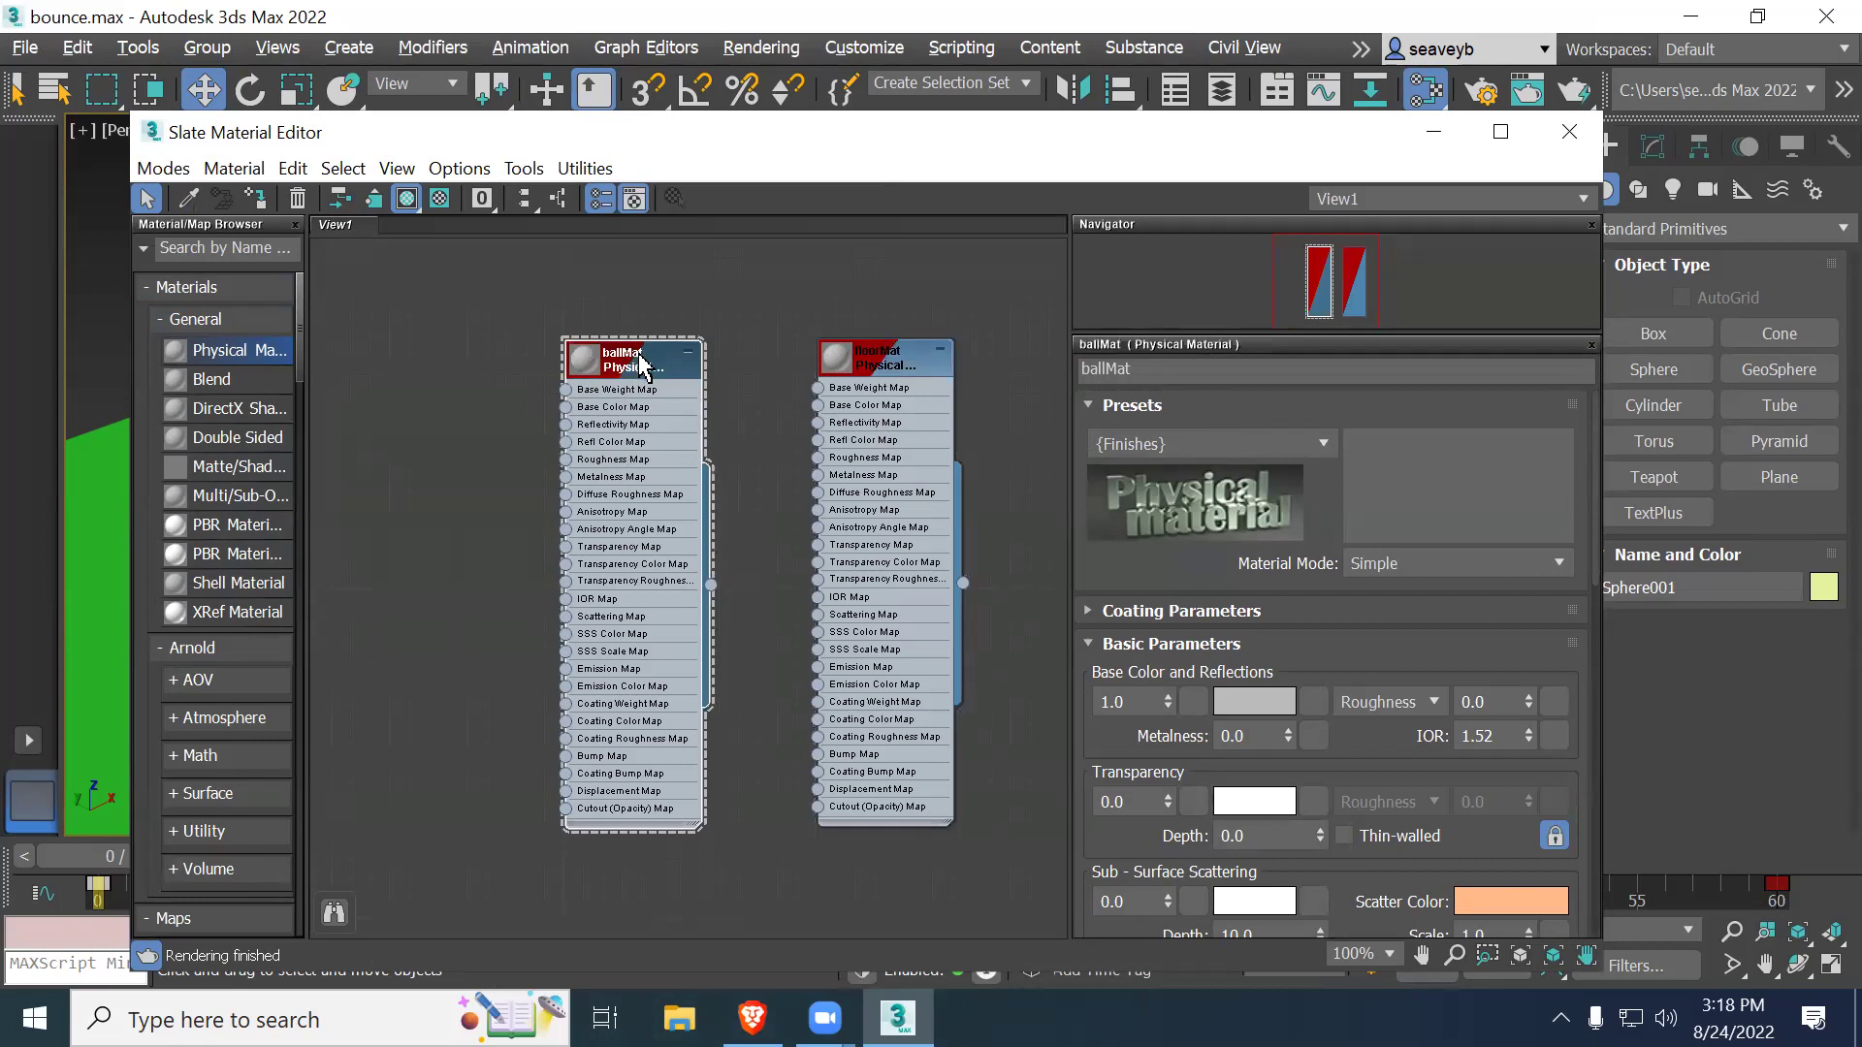
pyautogui.rightClick(630, 366)
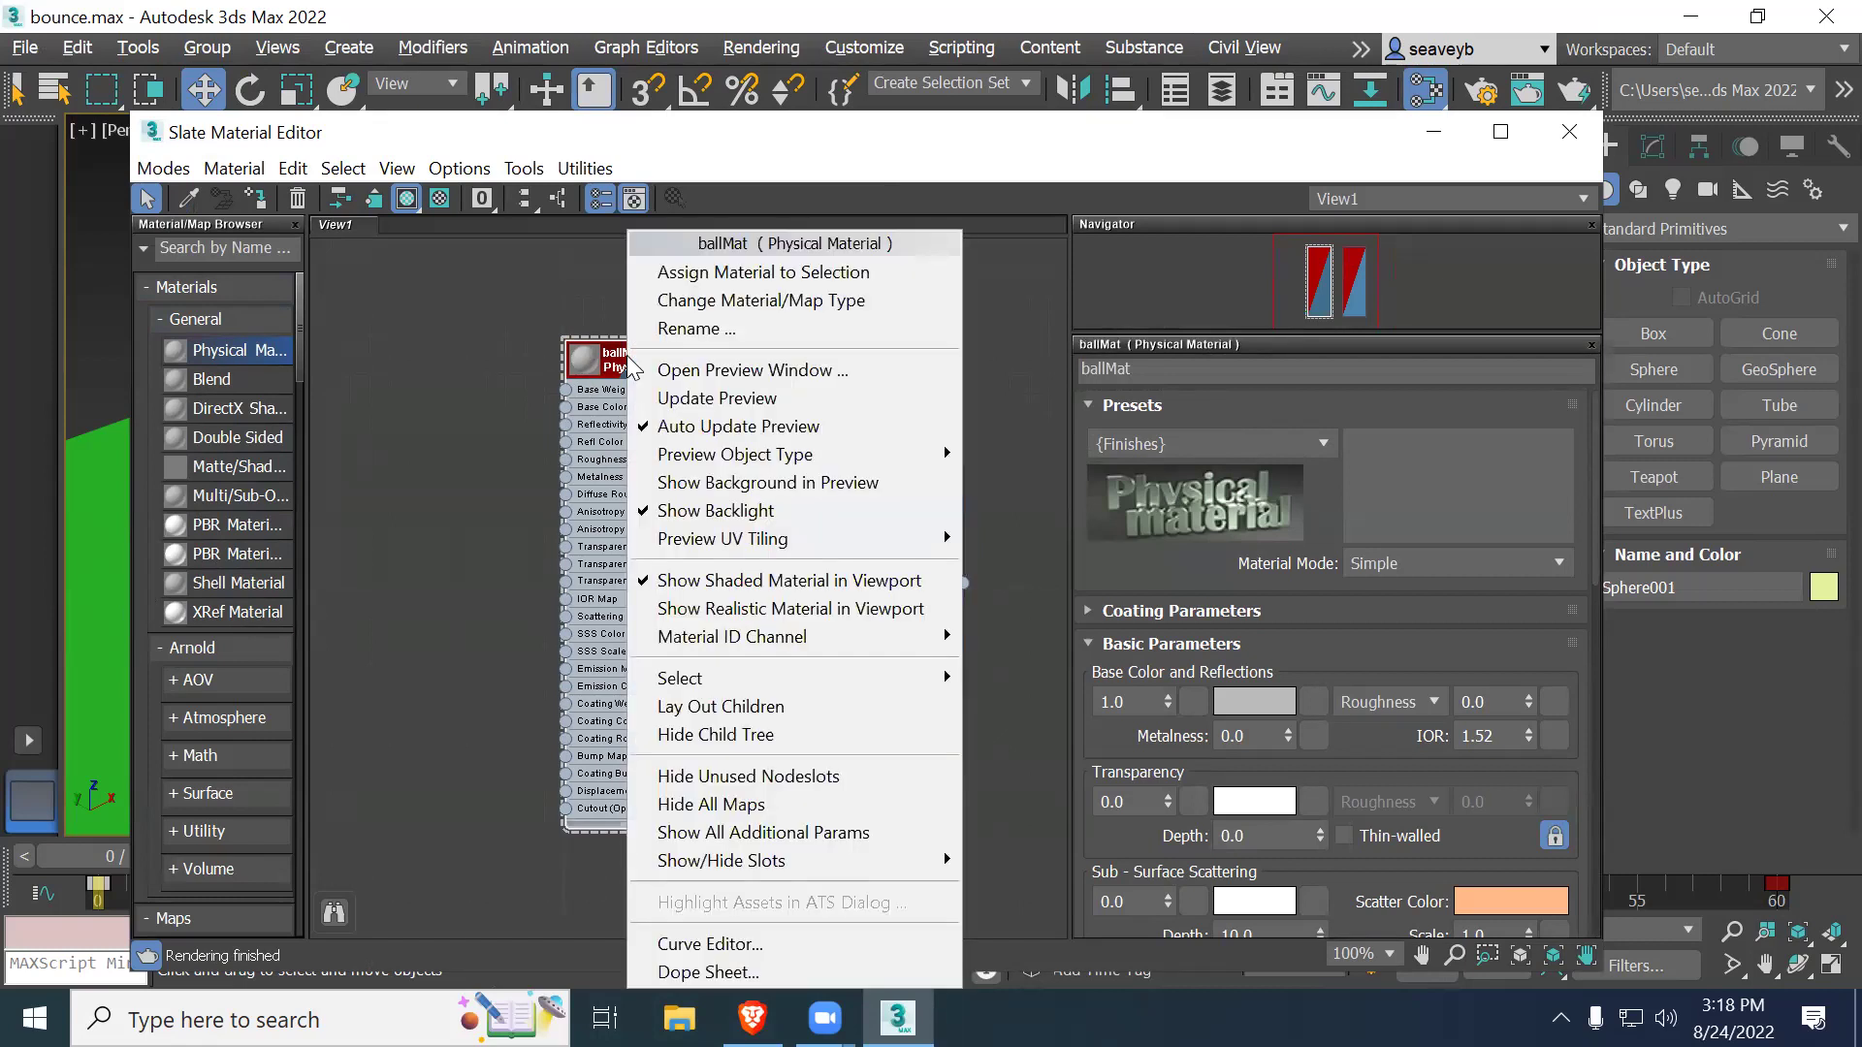
pyautogui.click(695, 272)
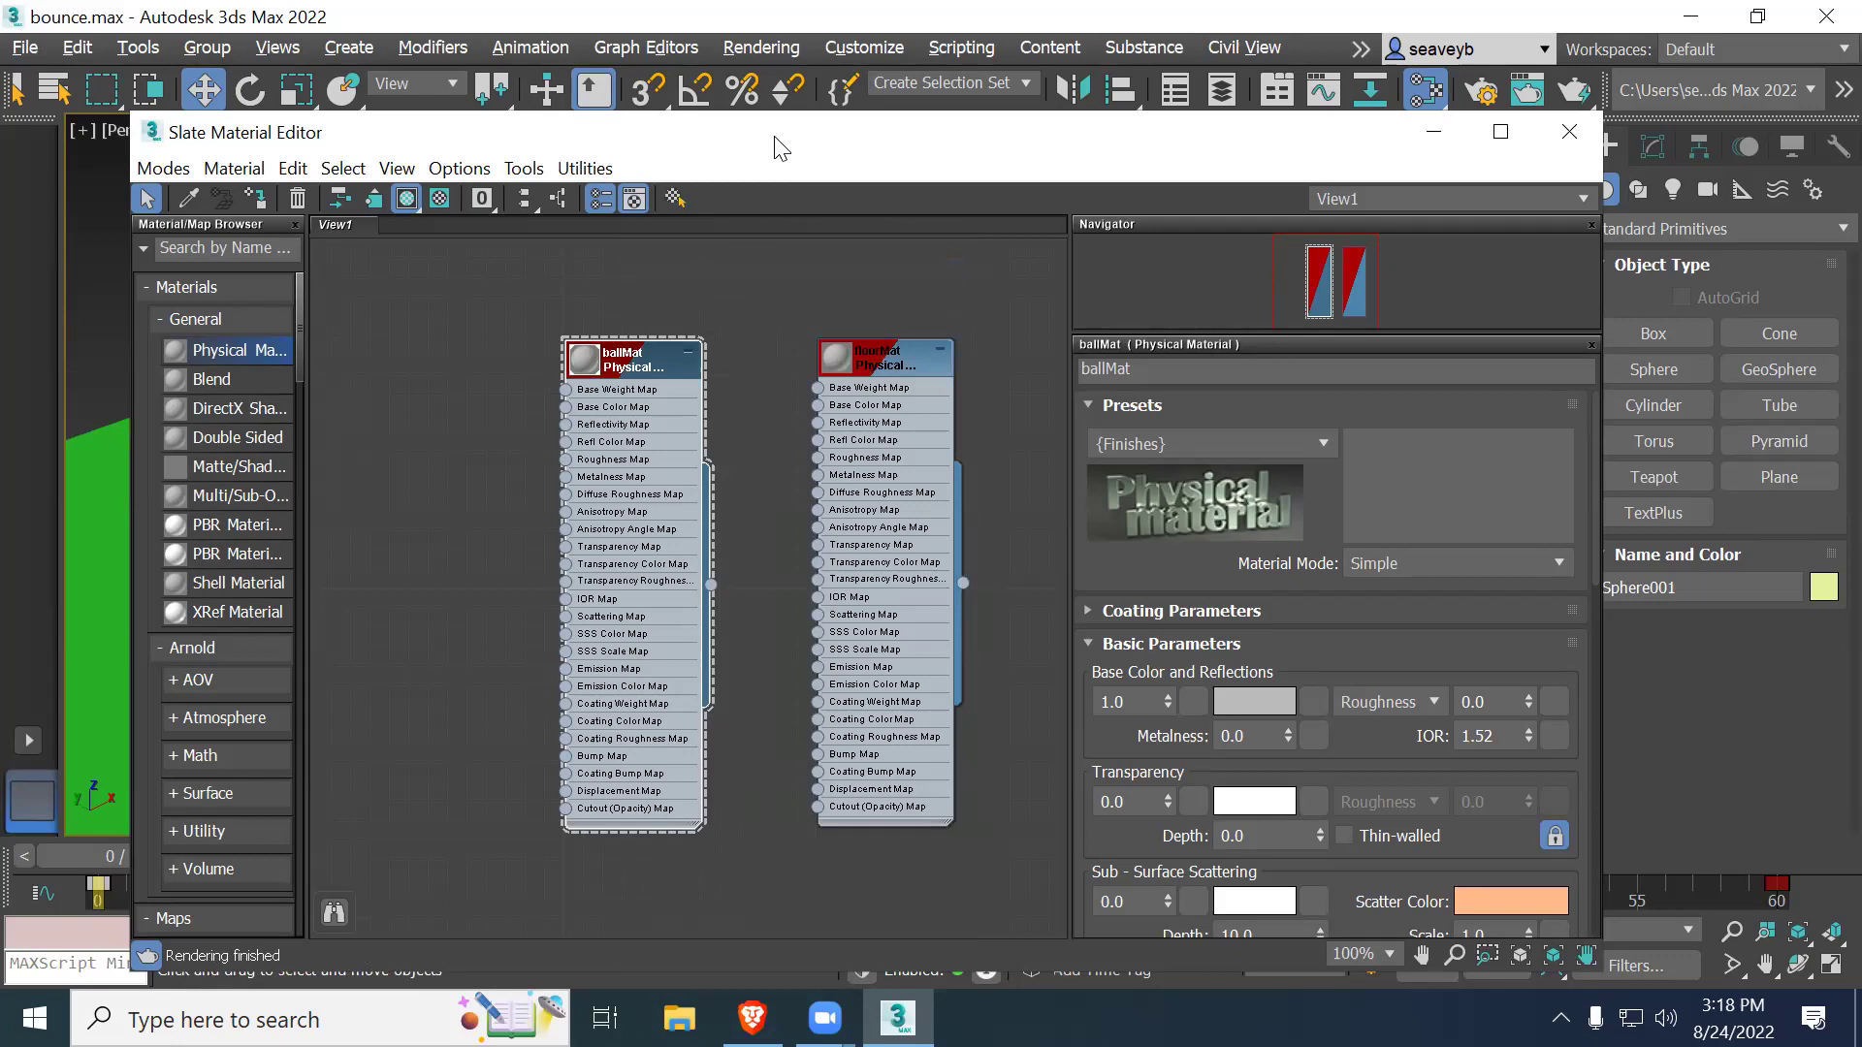
# Step: Set ballMat's Base Color to a fully saturated magenta in the Color Selector
pyautogui.moveTo(782, 148); pyautogui.dragTo(751, 107)
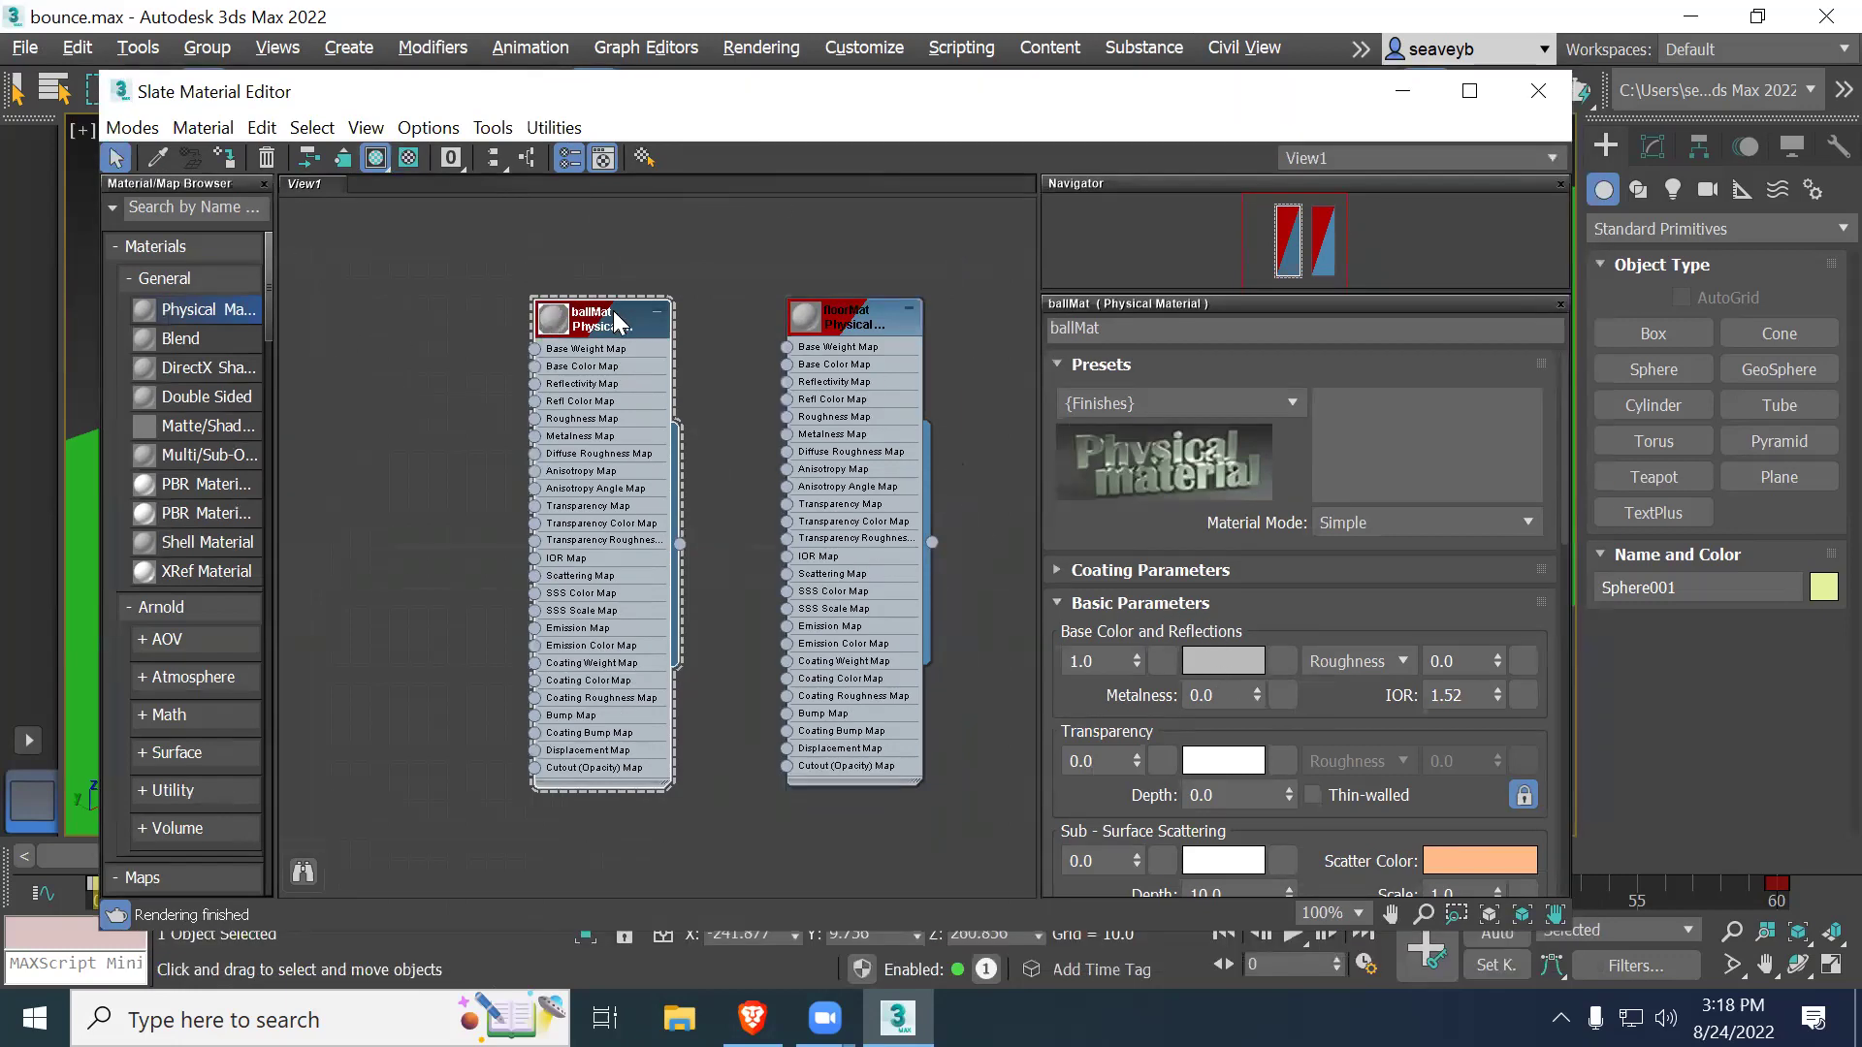
pyautogui.moveTo(632, 320); pyautogui.dragTo(535, 281)
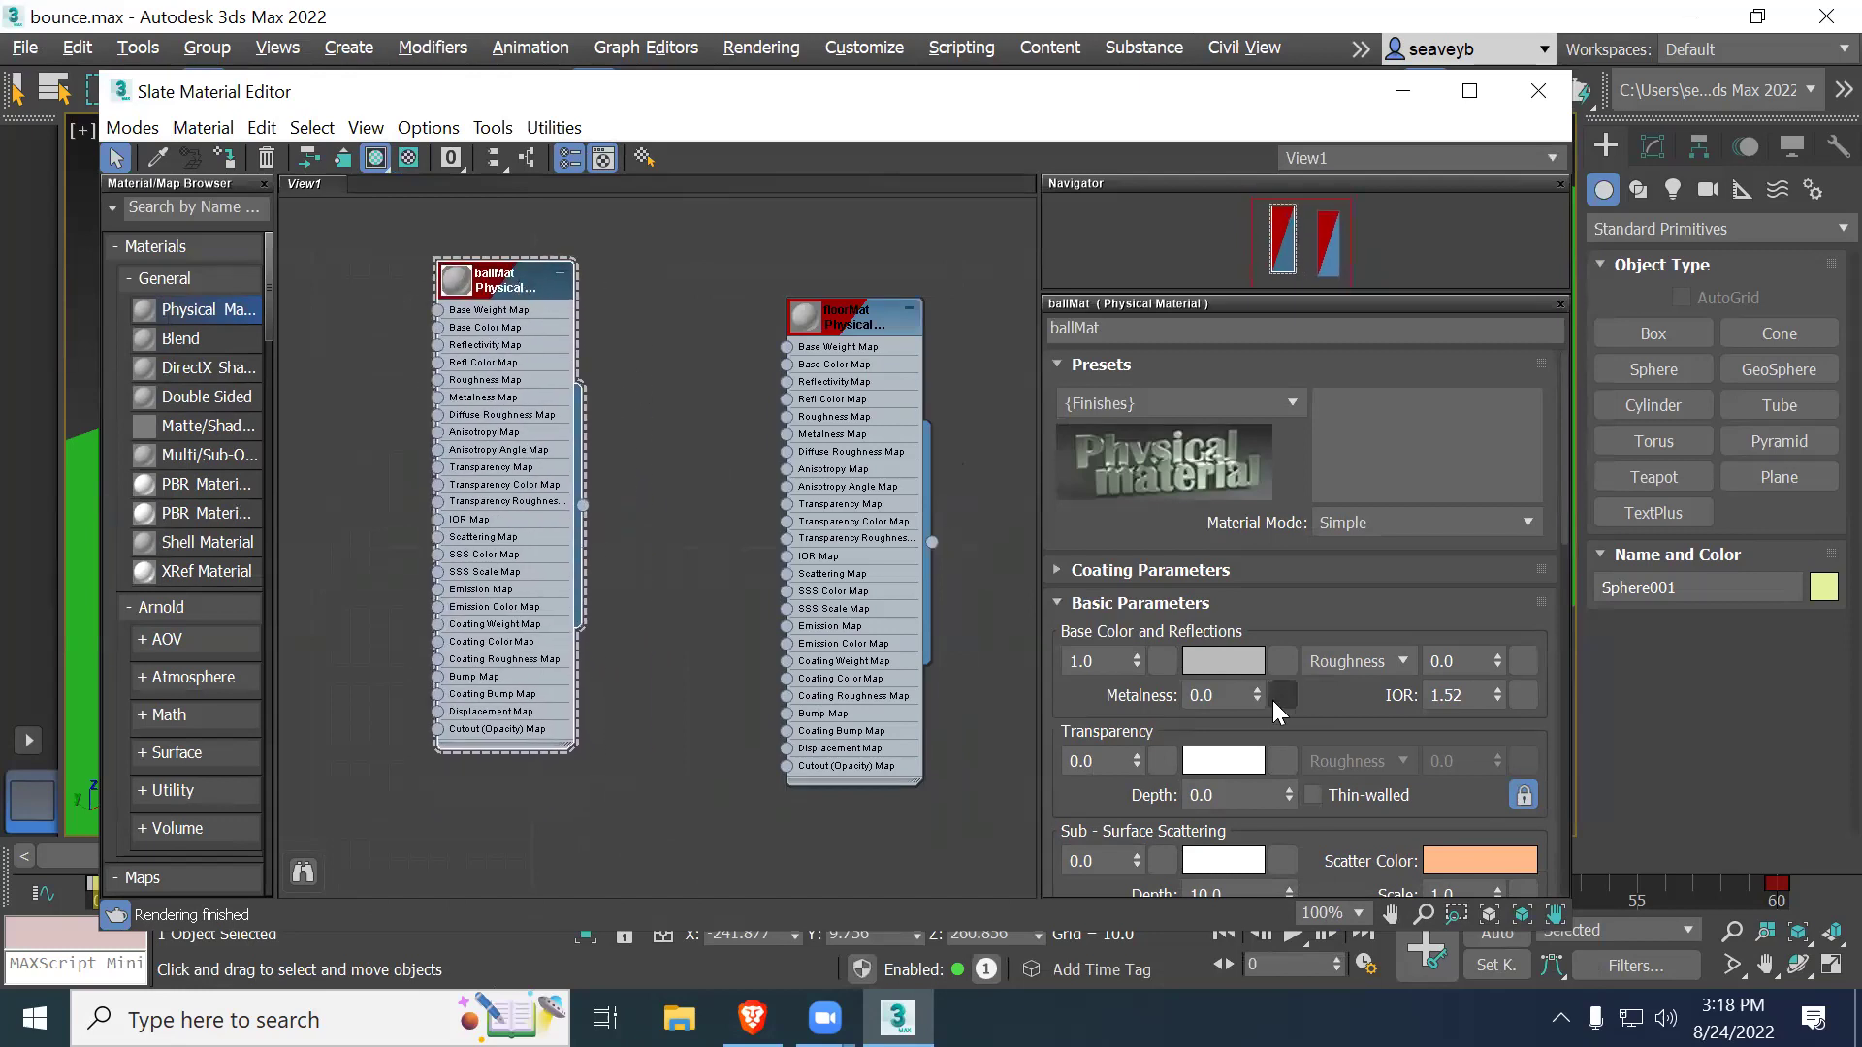
pyautogui.click(1210, 652)
pyautogui.scroll(-2, 1245, 669)
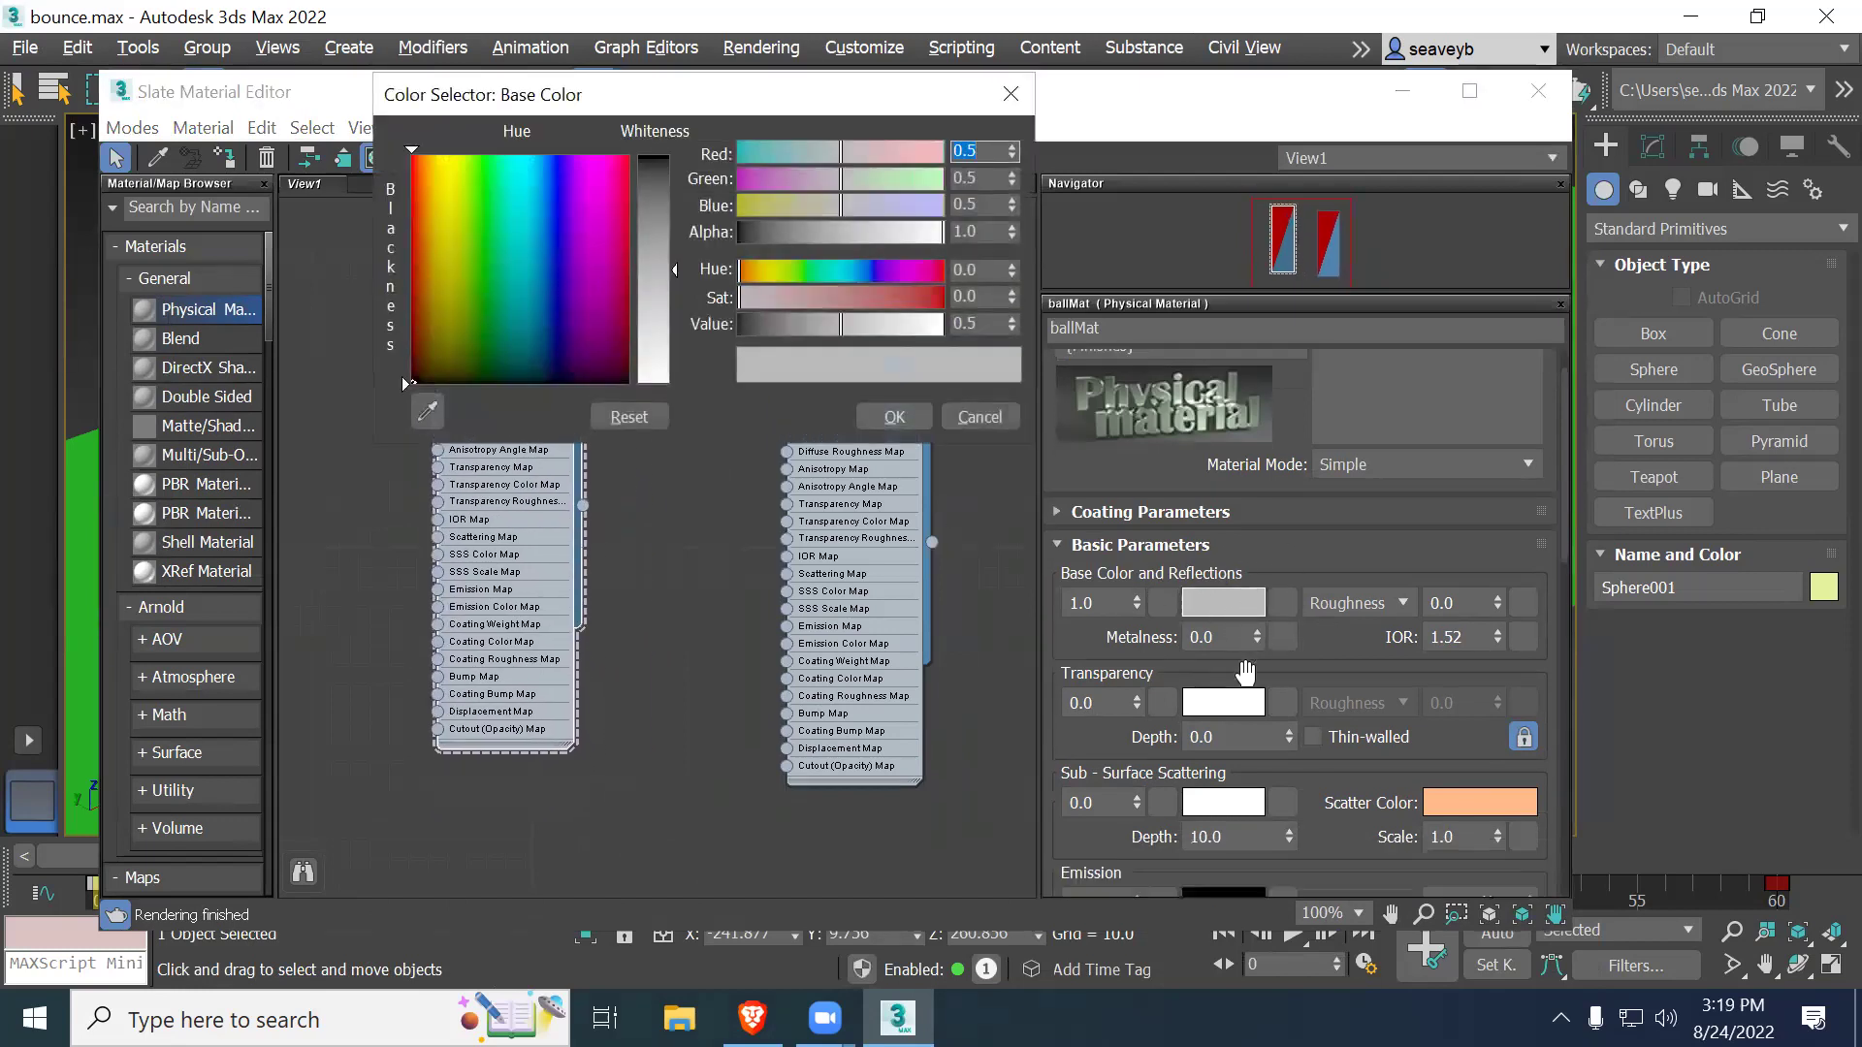
pyautogui.scroll(-2, 1245, 669)
pyautogui.moveTo(552, 249); pyautogui.dragTo(600, 176)
pyautogui.moveTo(676, 270); pyautogui.dragTo(676, 155)
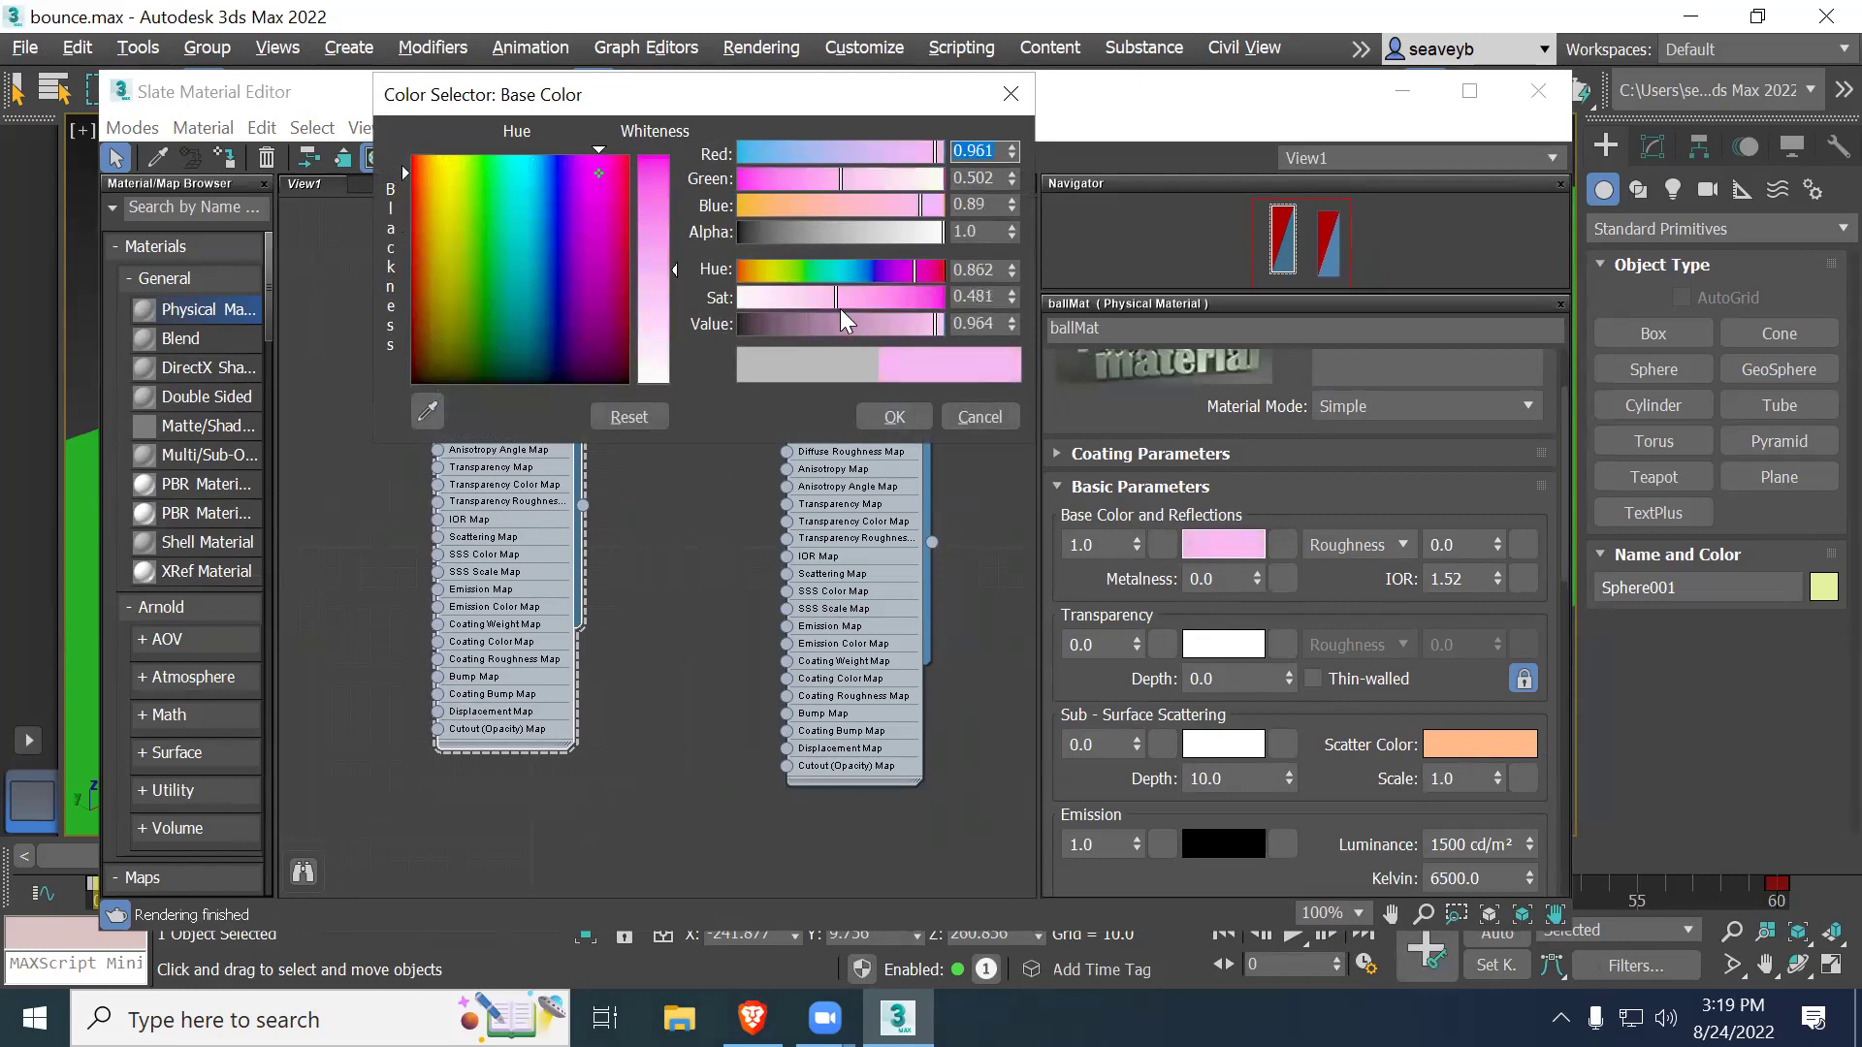
pyautogui.click(892, 419)
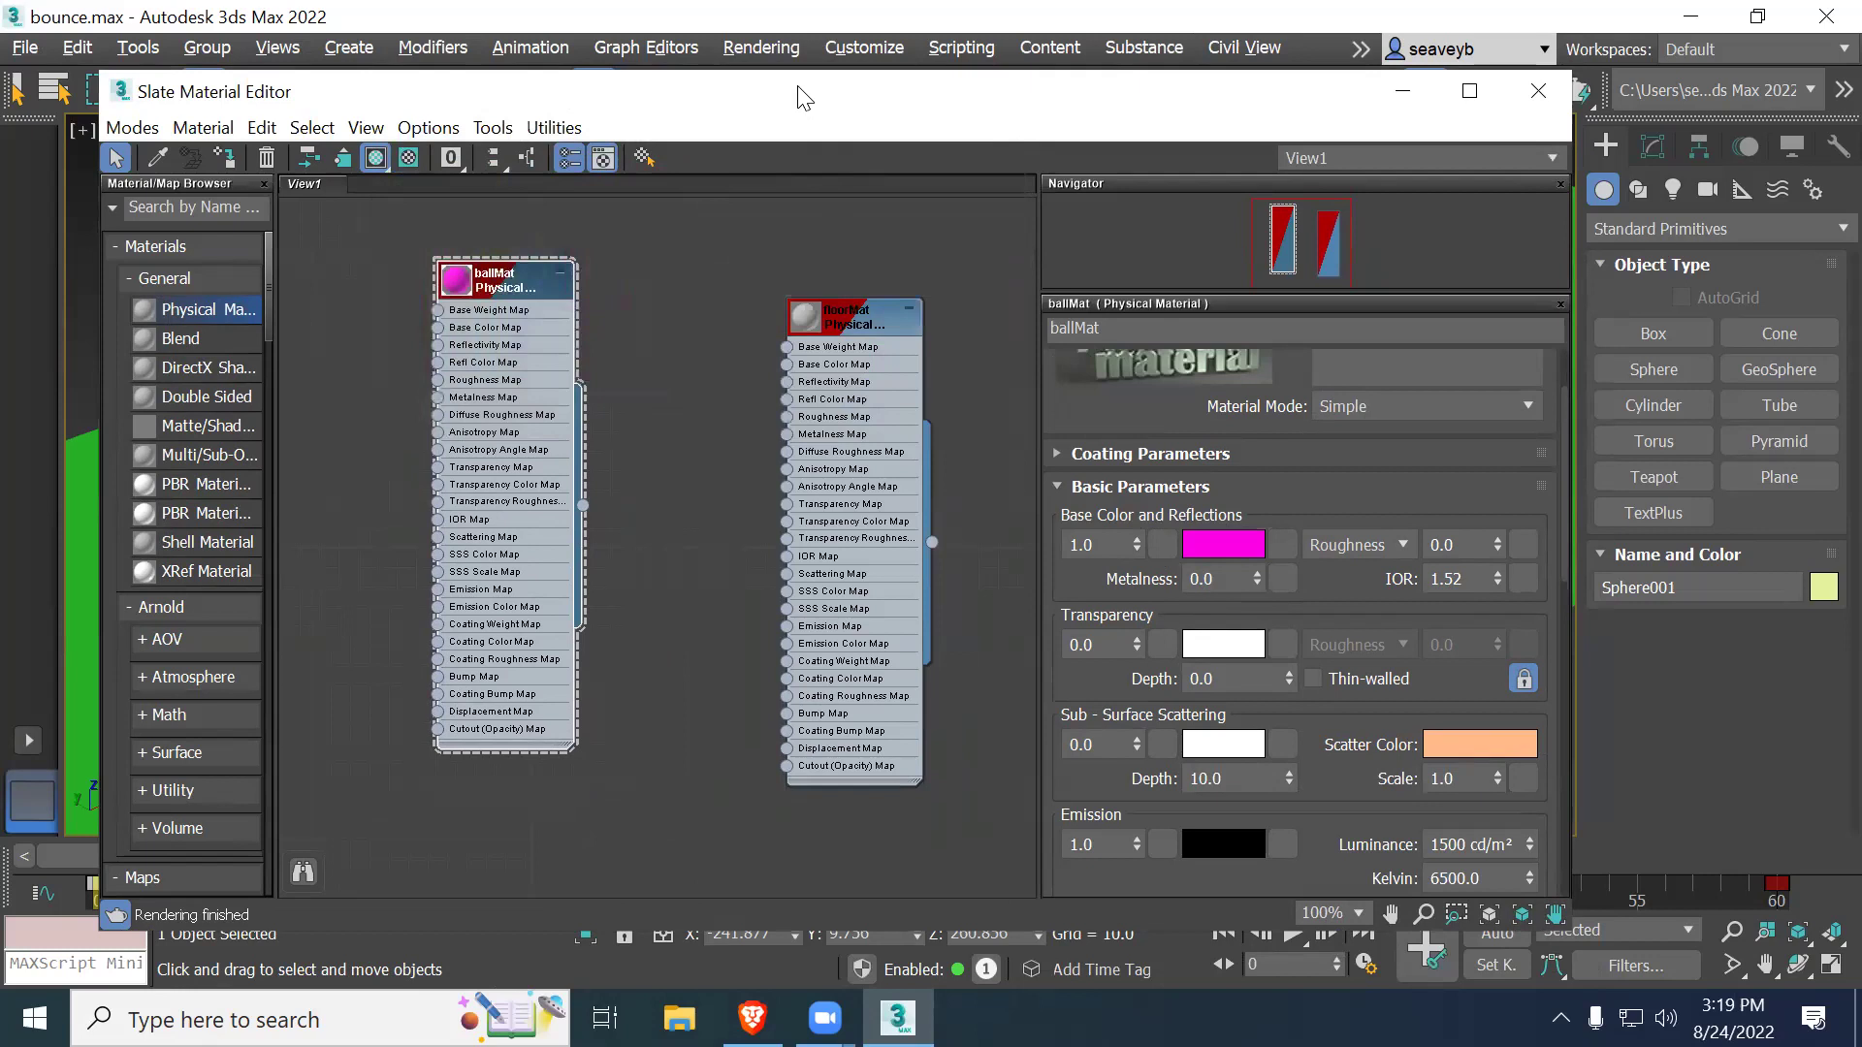
pyautogui.moveTo(803, 97); pyautogui.dragTo(797, 93)
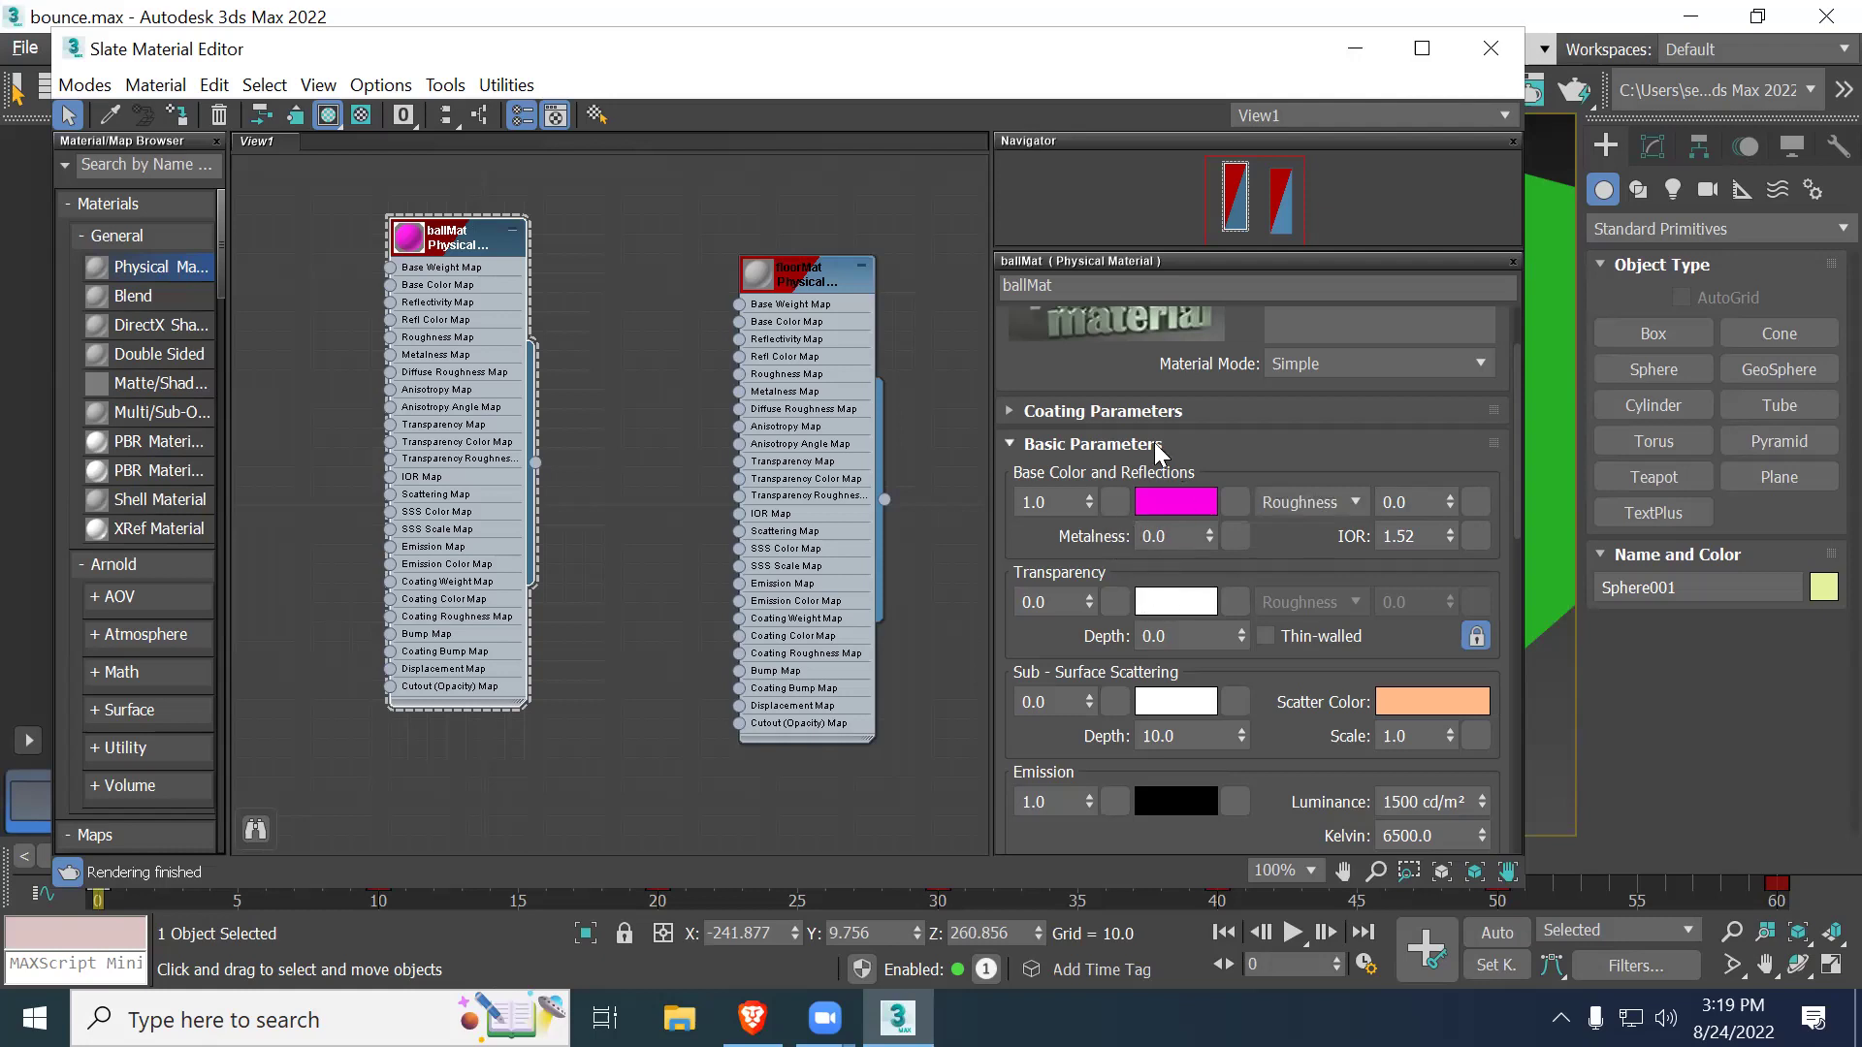
# Step: Switch ballMat to Advanced material mode and lower the Reflections weight to 0.51
pyautogui.click(1311, 366)
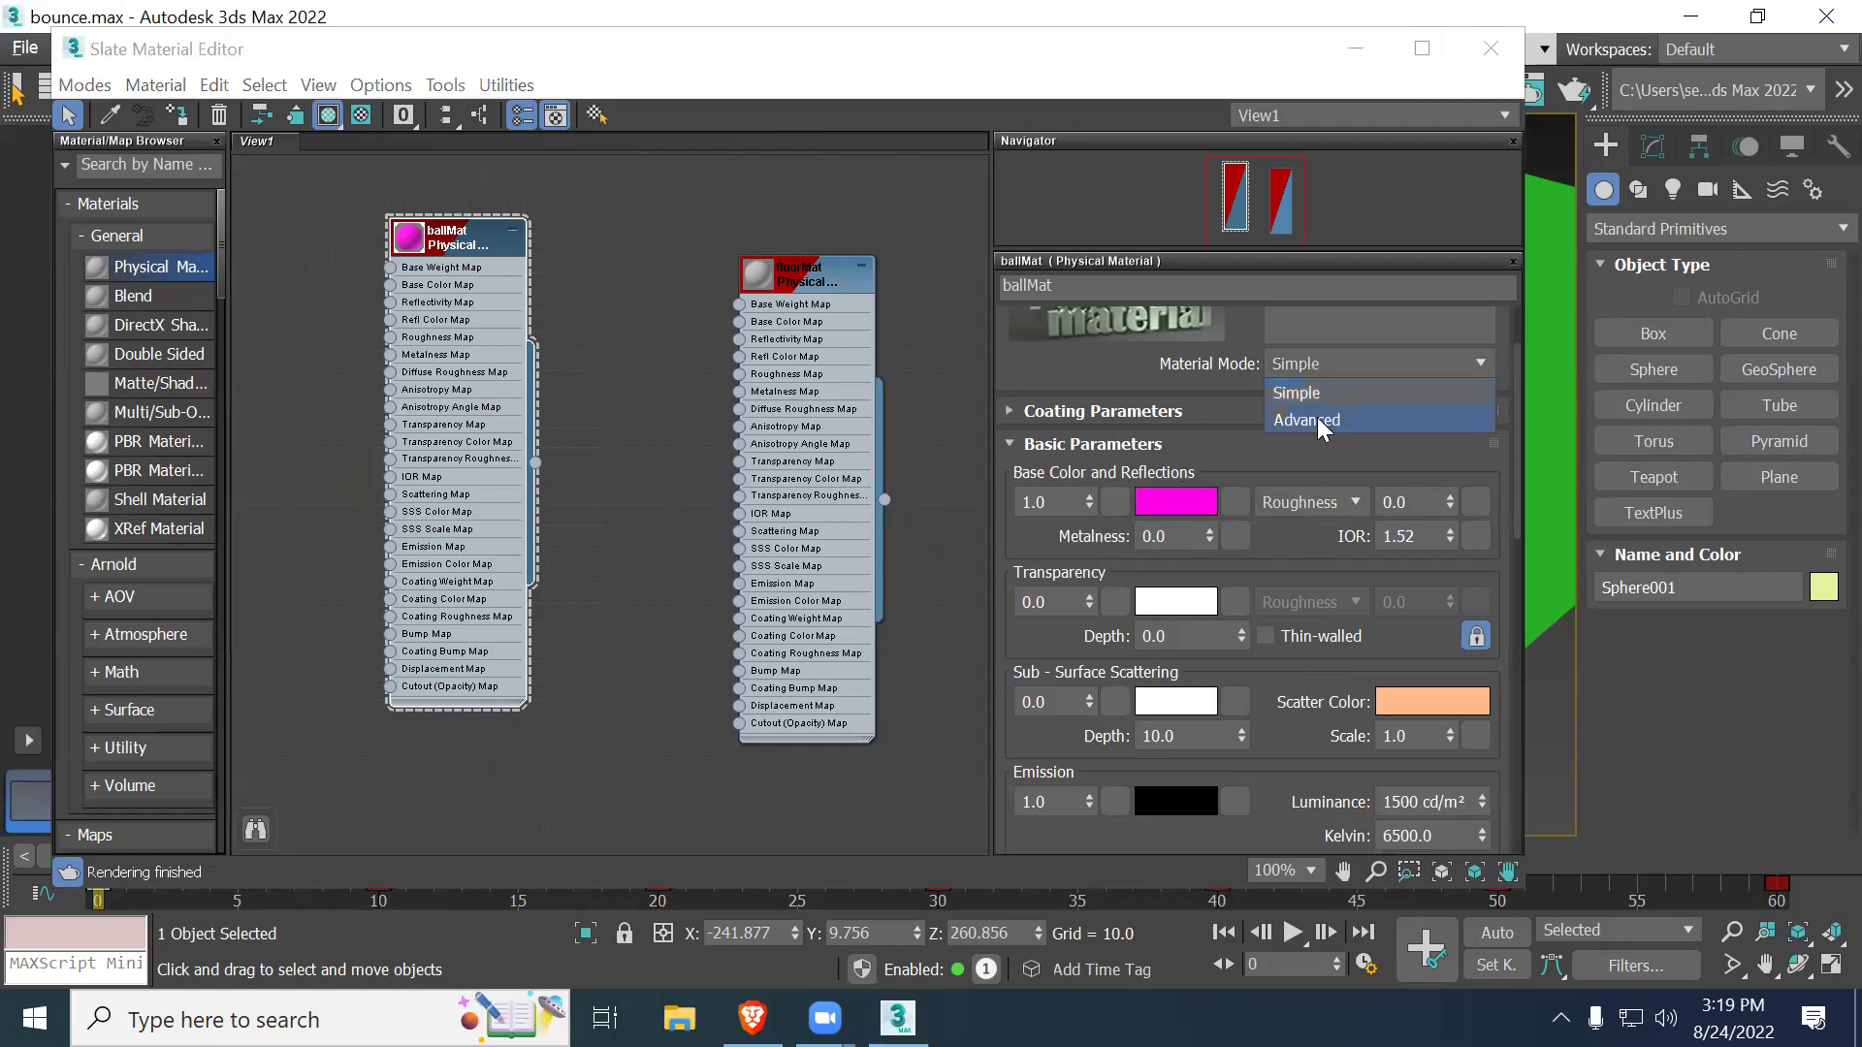
pyautogui.click(1317, 417)
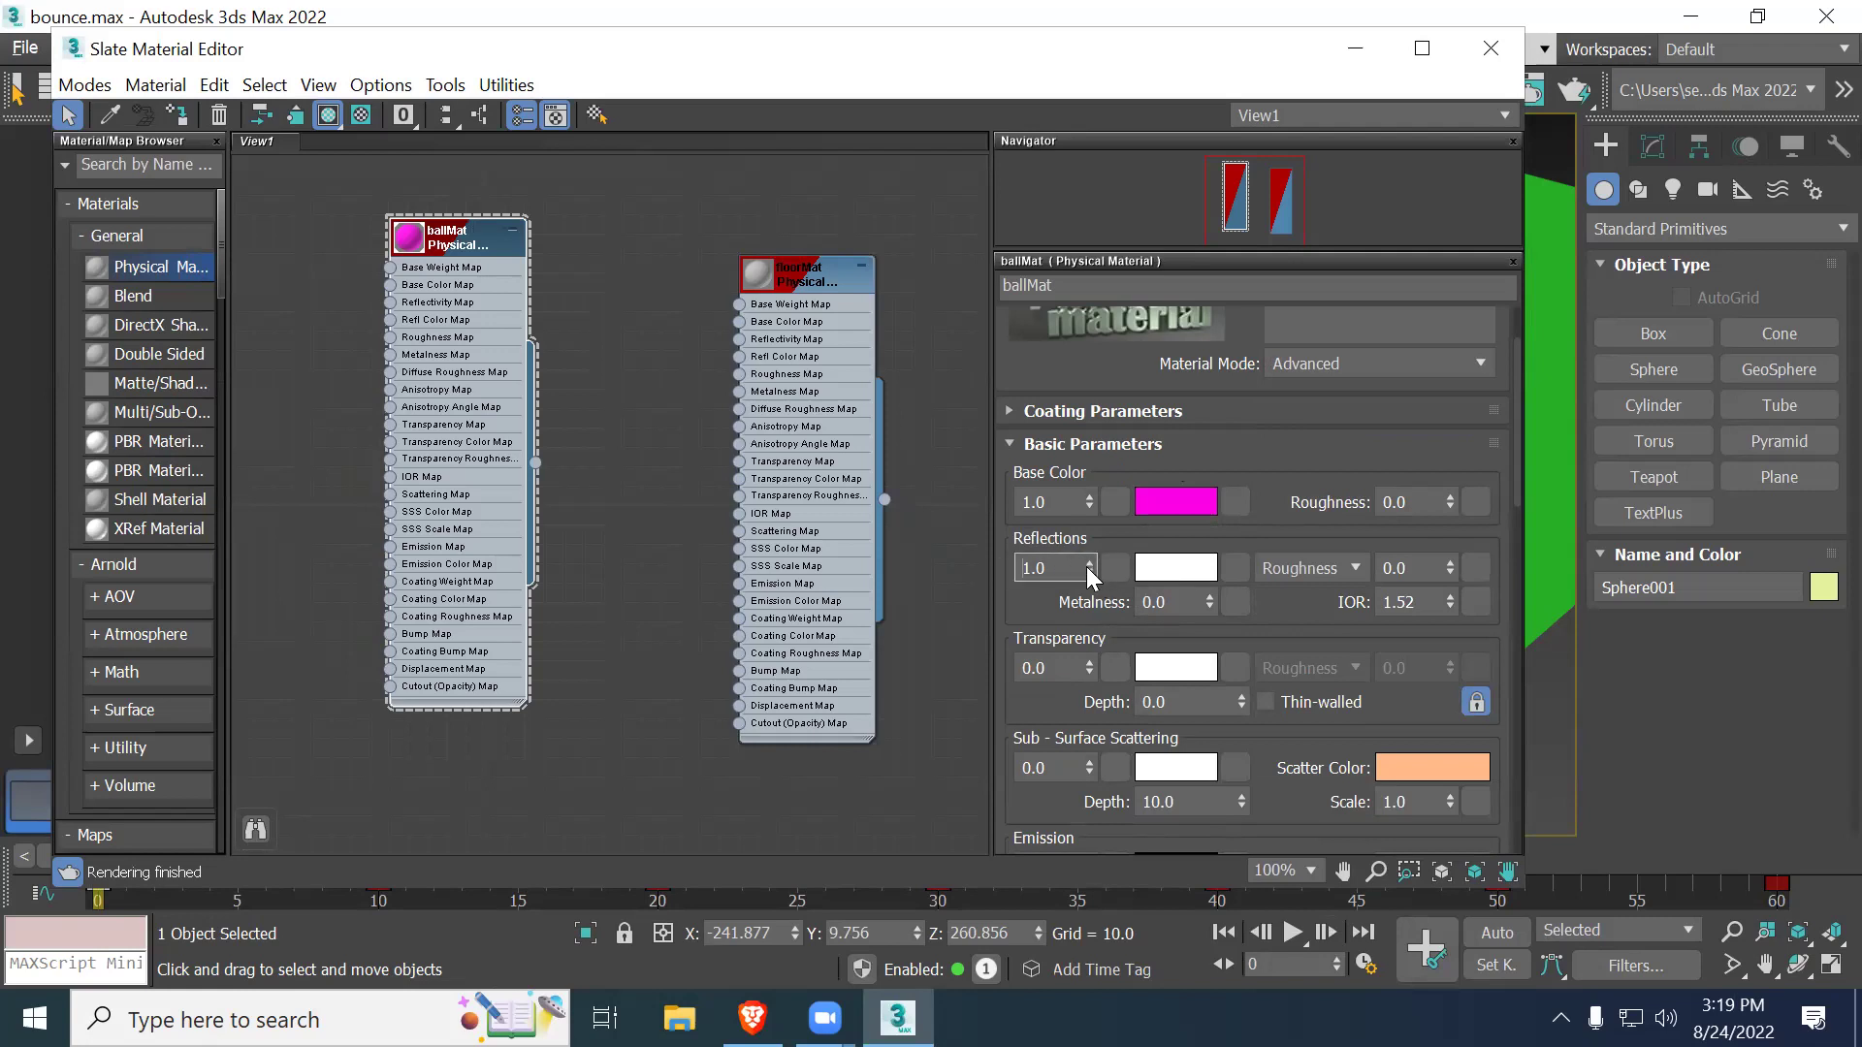
pyautogui.click(1090, 573)
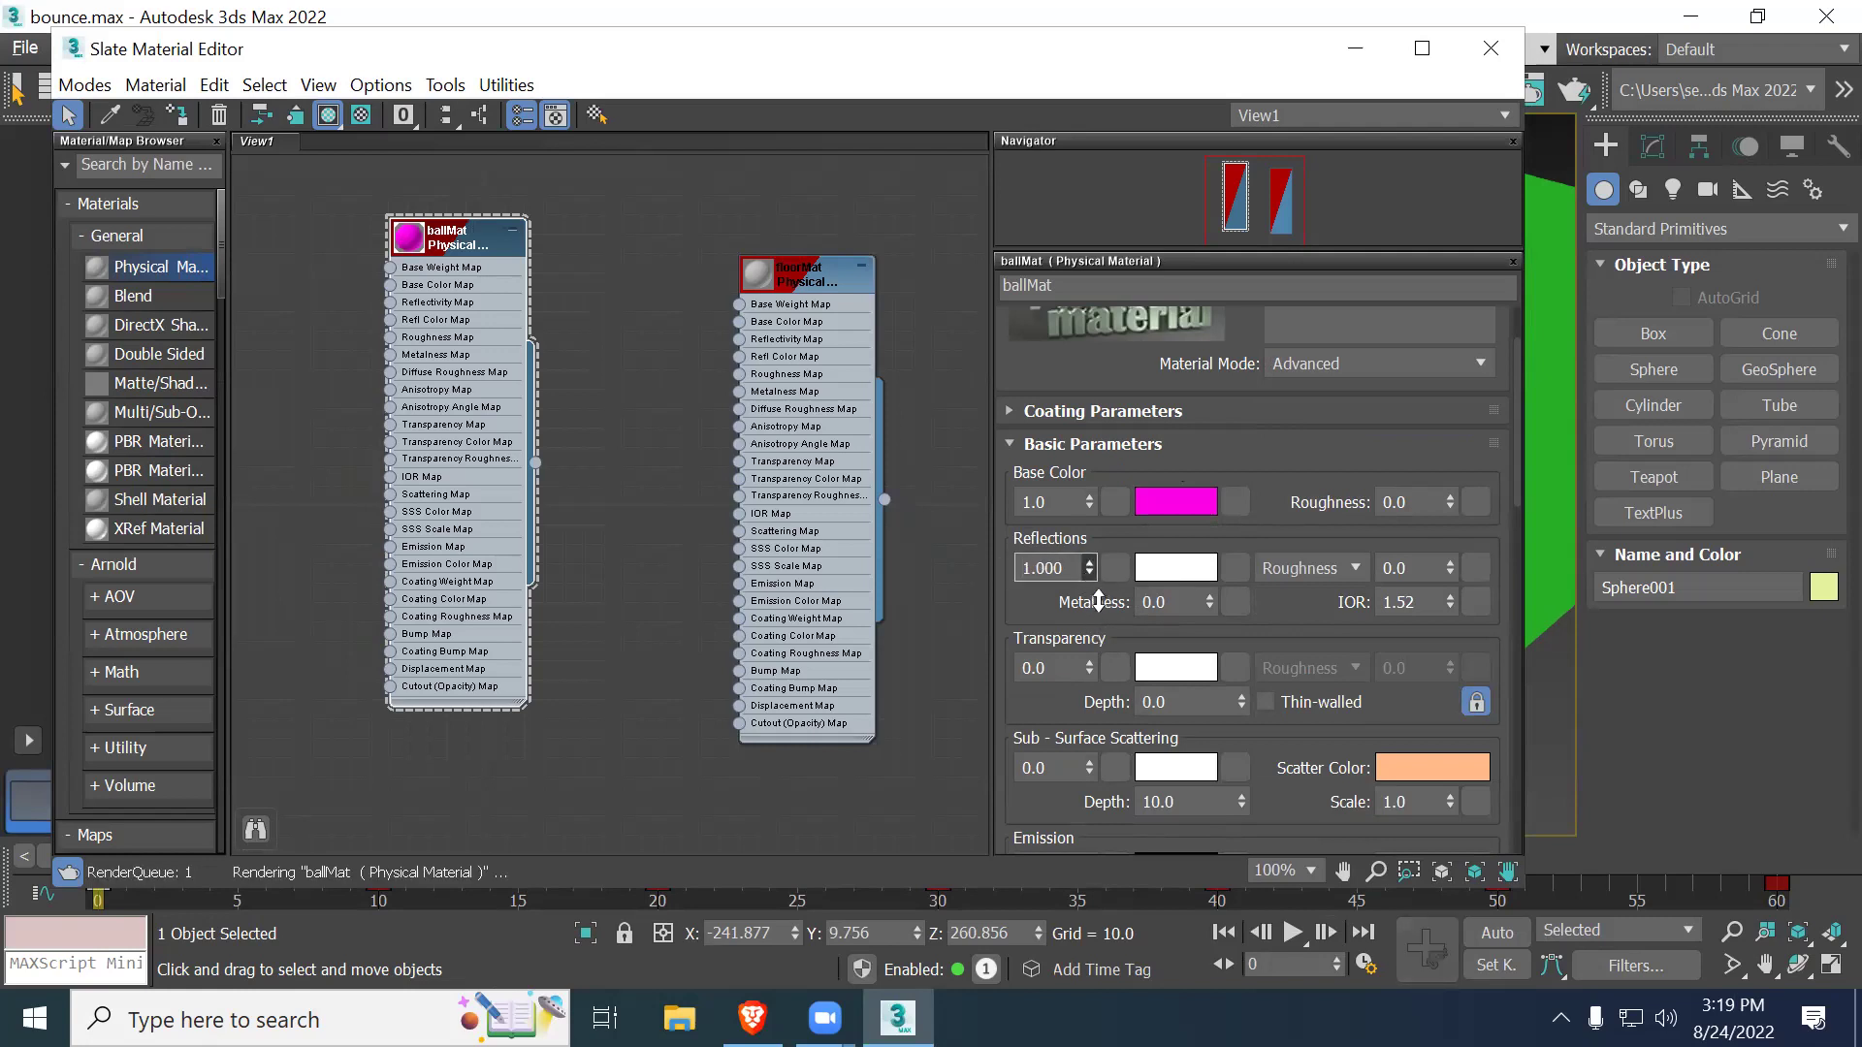
pyautogui.moveTo(1098, 601); pyautogui.dragTo(1100, 623)
# Step: Set ballMat's Base Color roughness to 0.3
pyautogui.click(1415, 505)
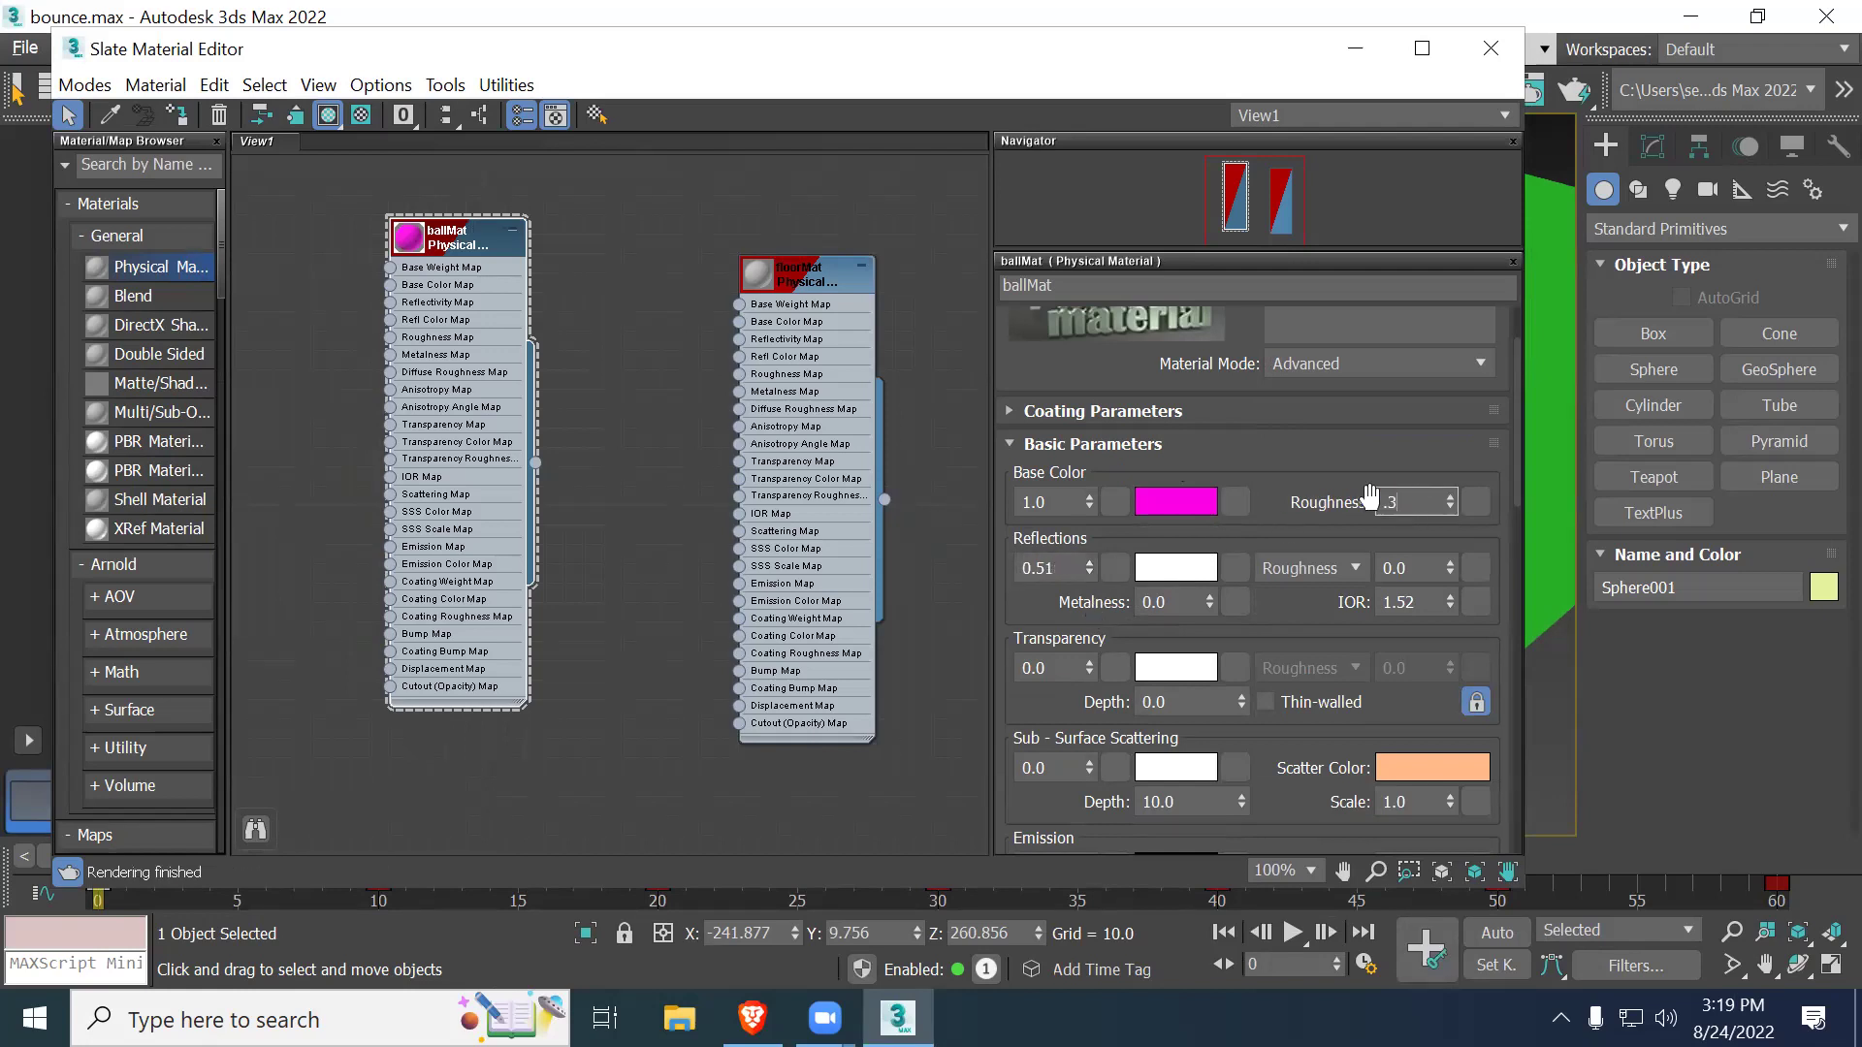
pyautogui.write('.3')
pyautogui.press('Return')
pyautogui.moveTo(841, 65); pyautogui.dragTo(946, 139)
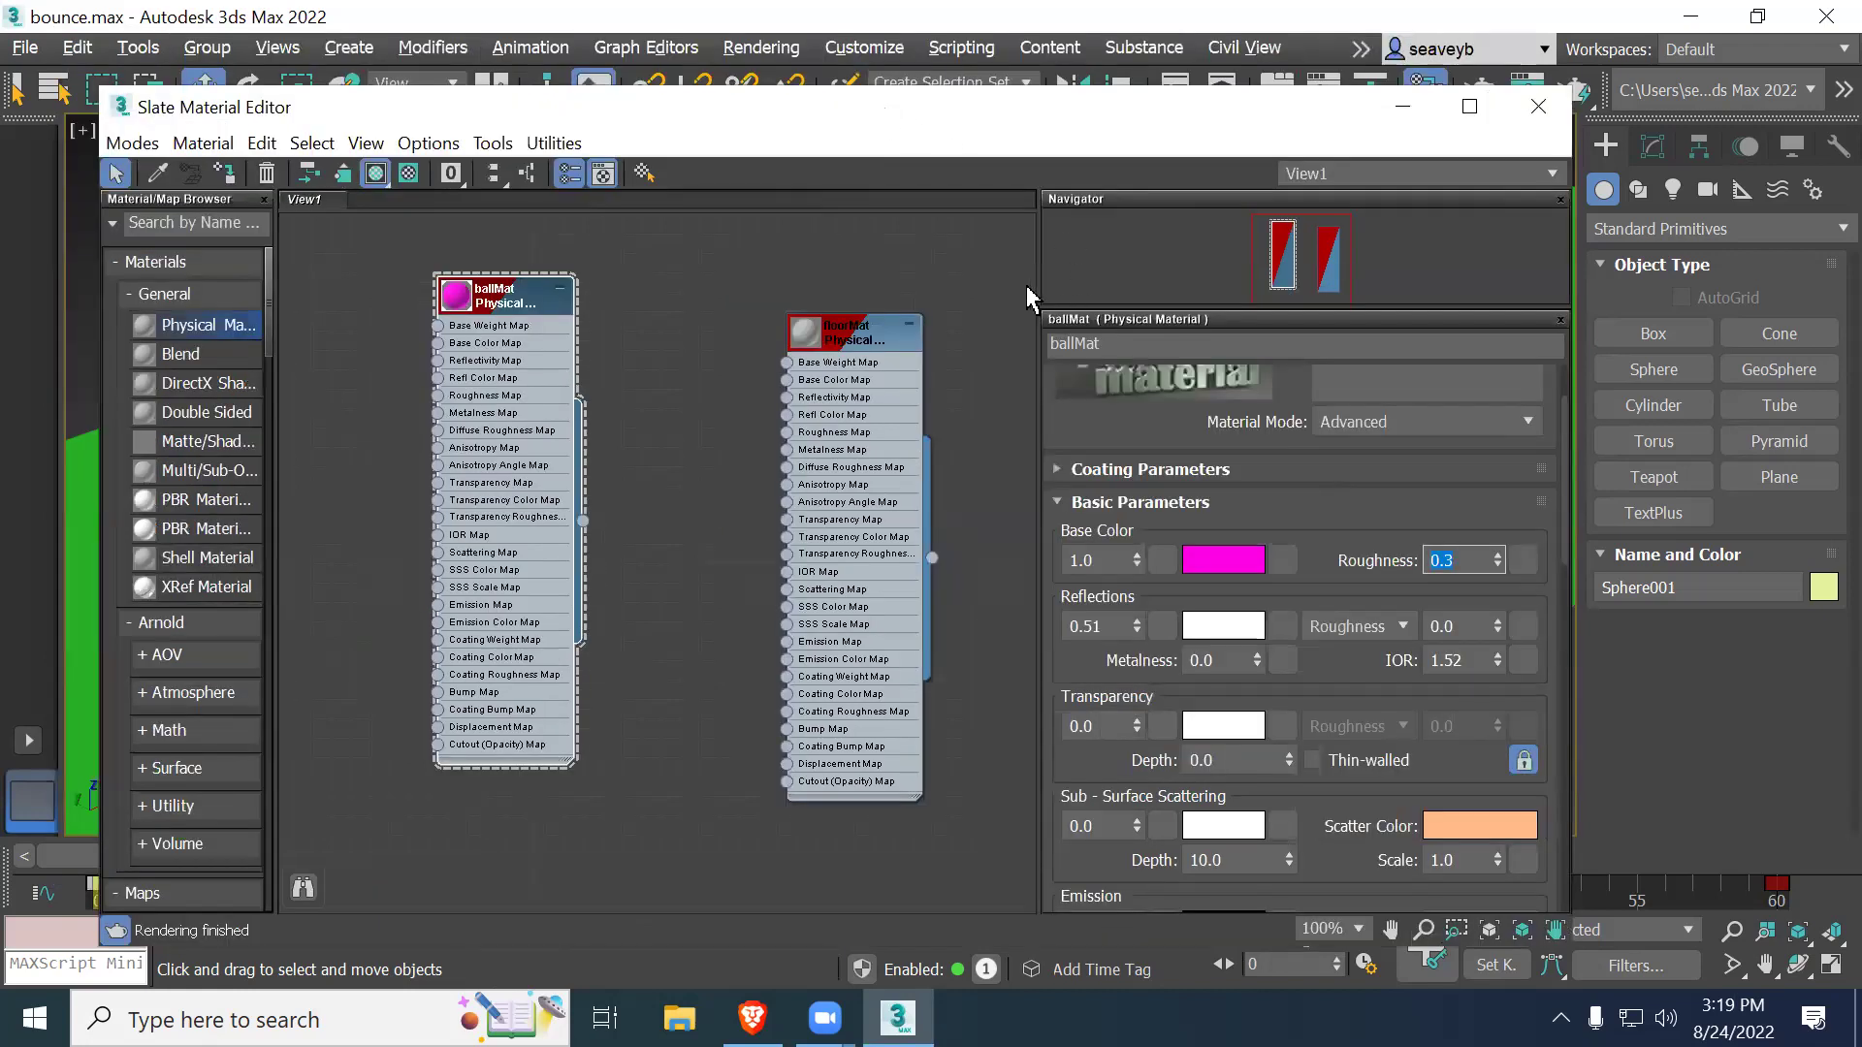
# Step: Choose Rubber from ballMat's Presets list, giving roughness 1.0 and reflection weight 0.59
pyautogui.scroll(2, 1179, 510)
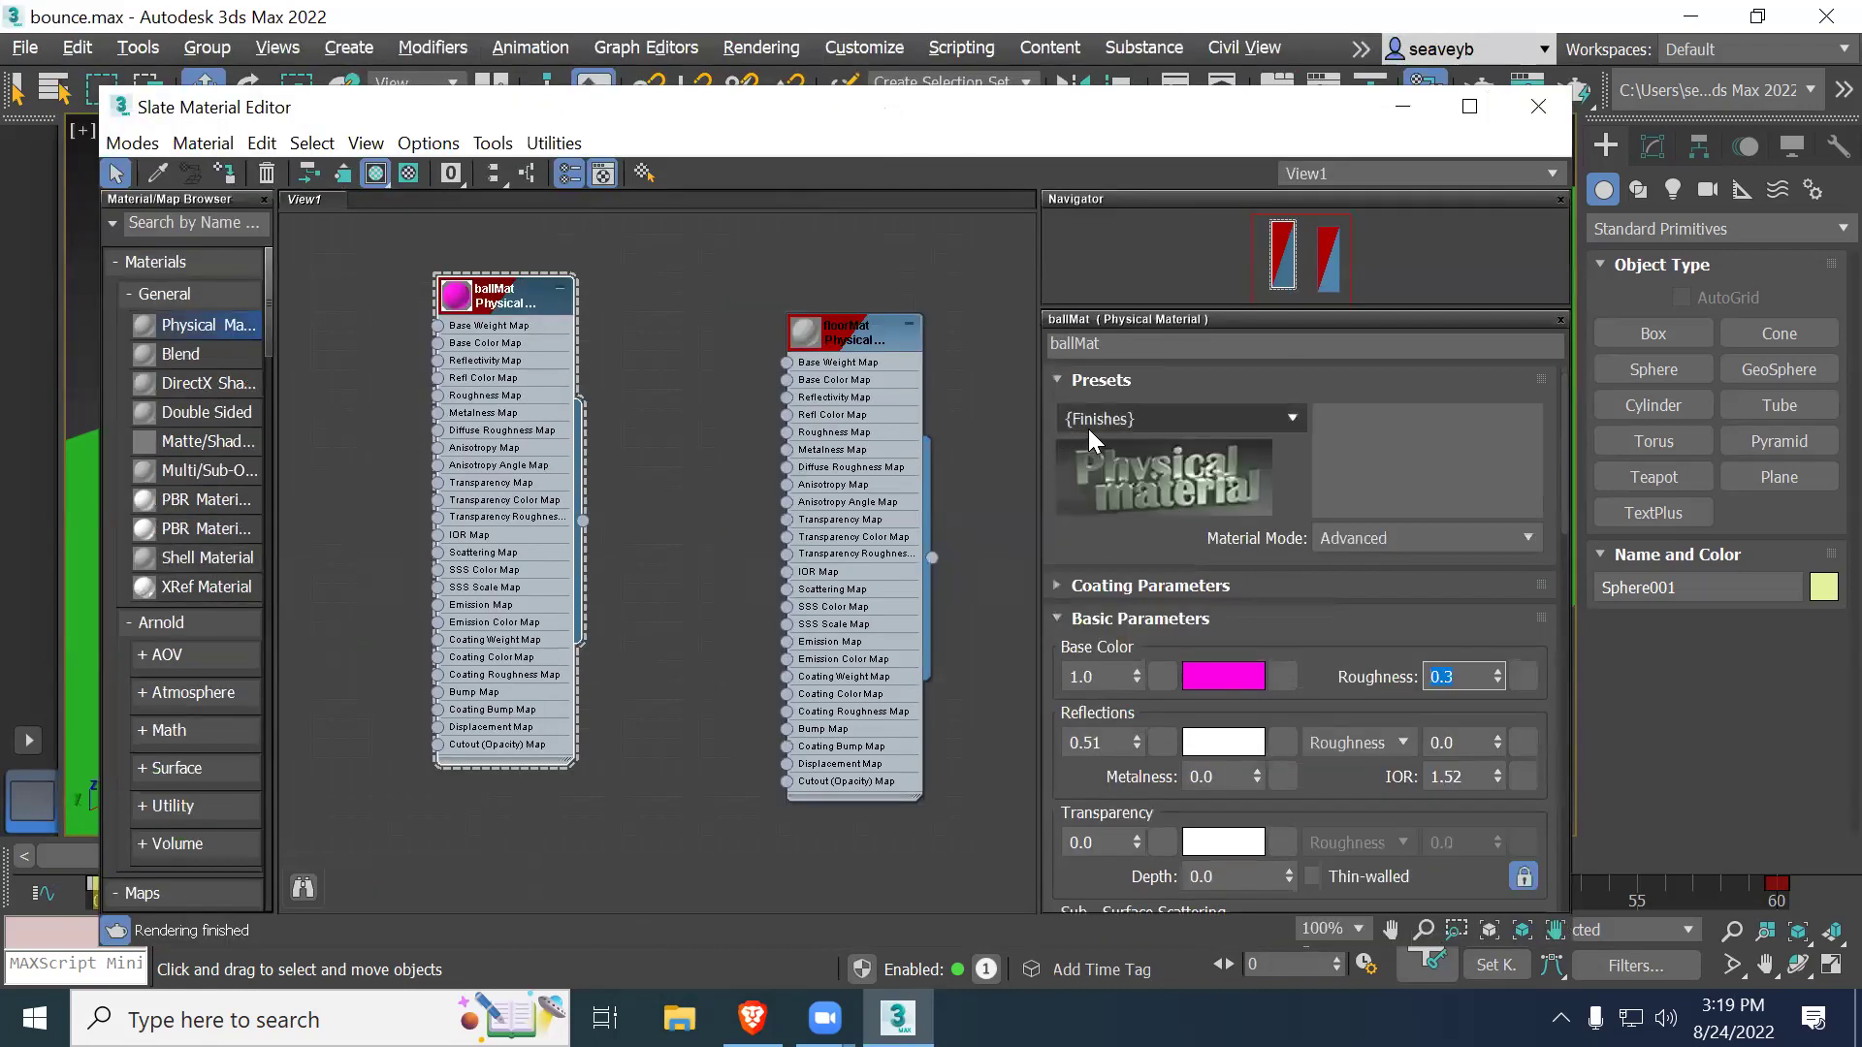
pyautogui.click(1293, 415)
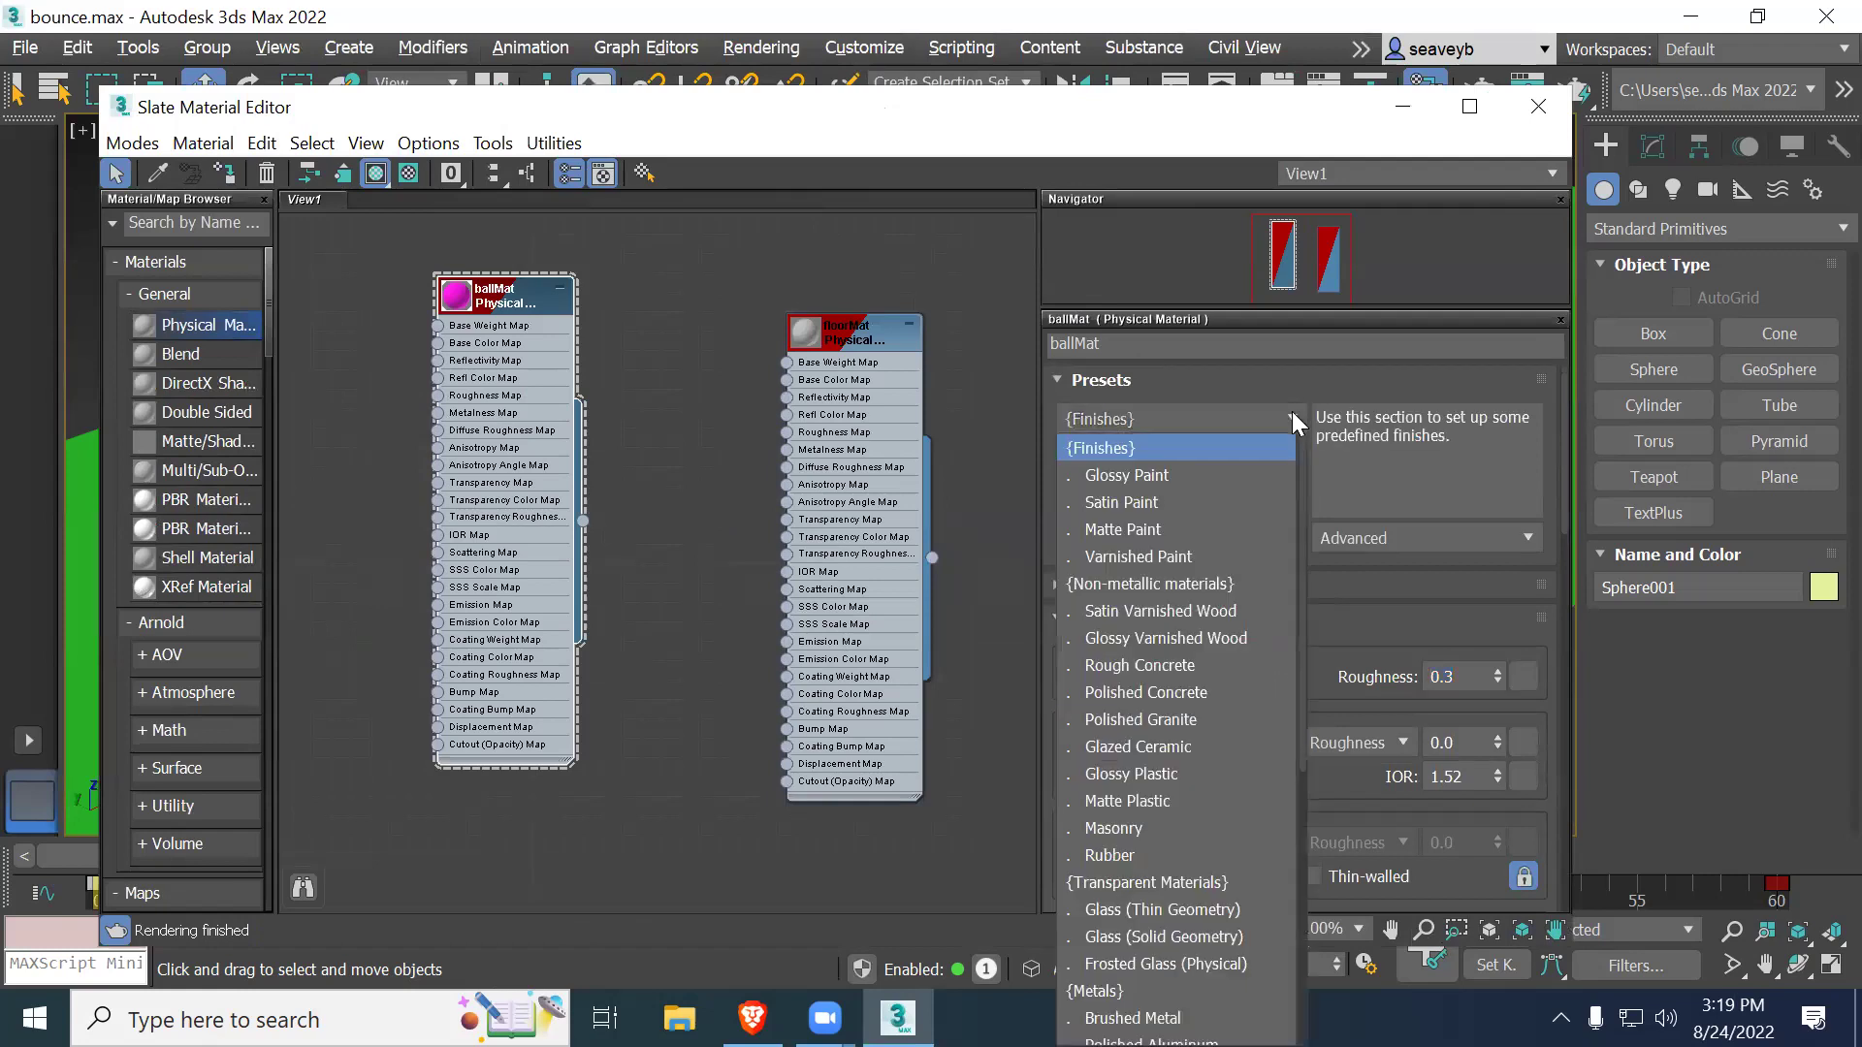
pyautogui.scroll(-7, 1193, 803)
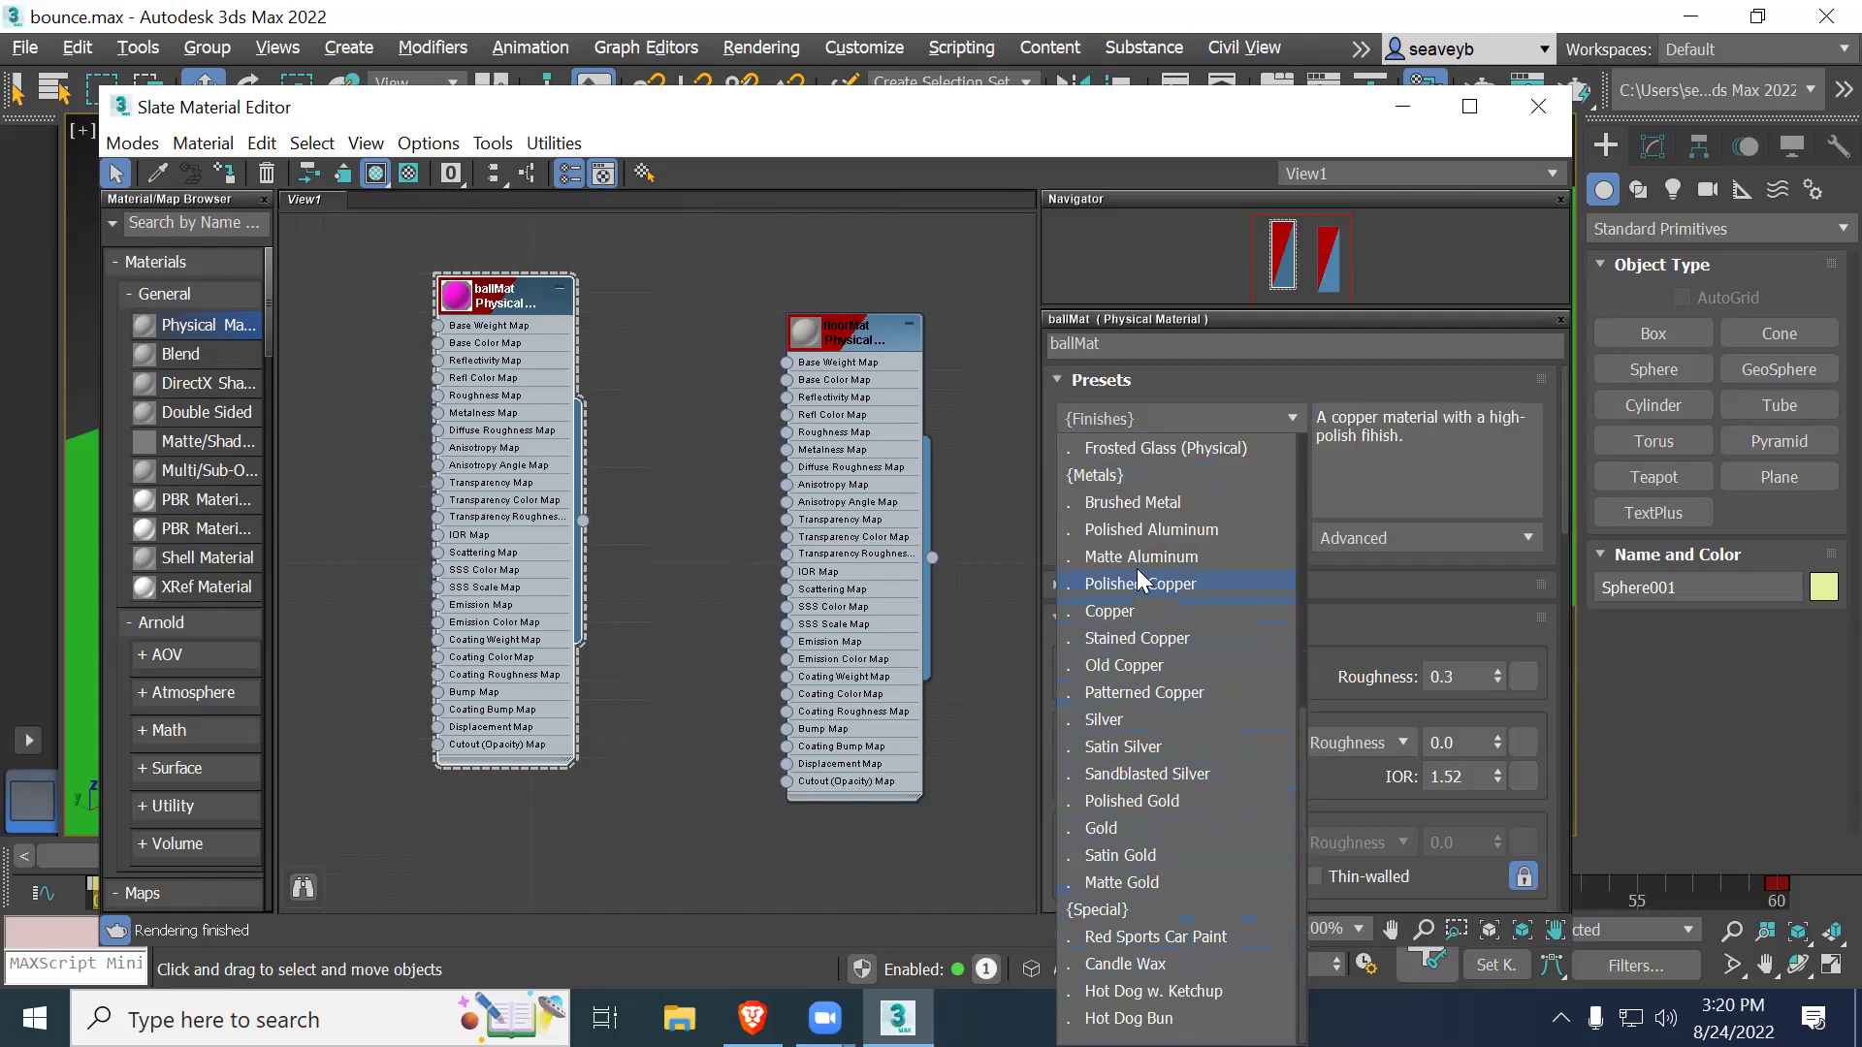
pyautogui.scroll(2, 1139, 569)
pyautogui.scroll(1, 1142, 577)
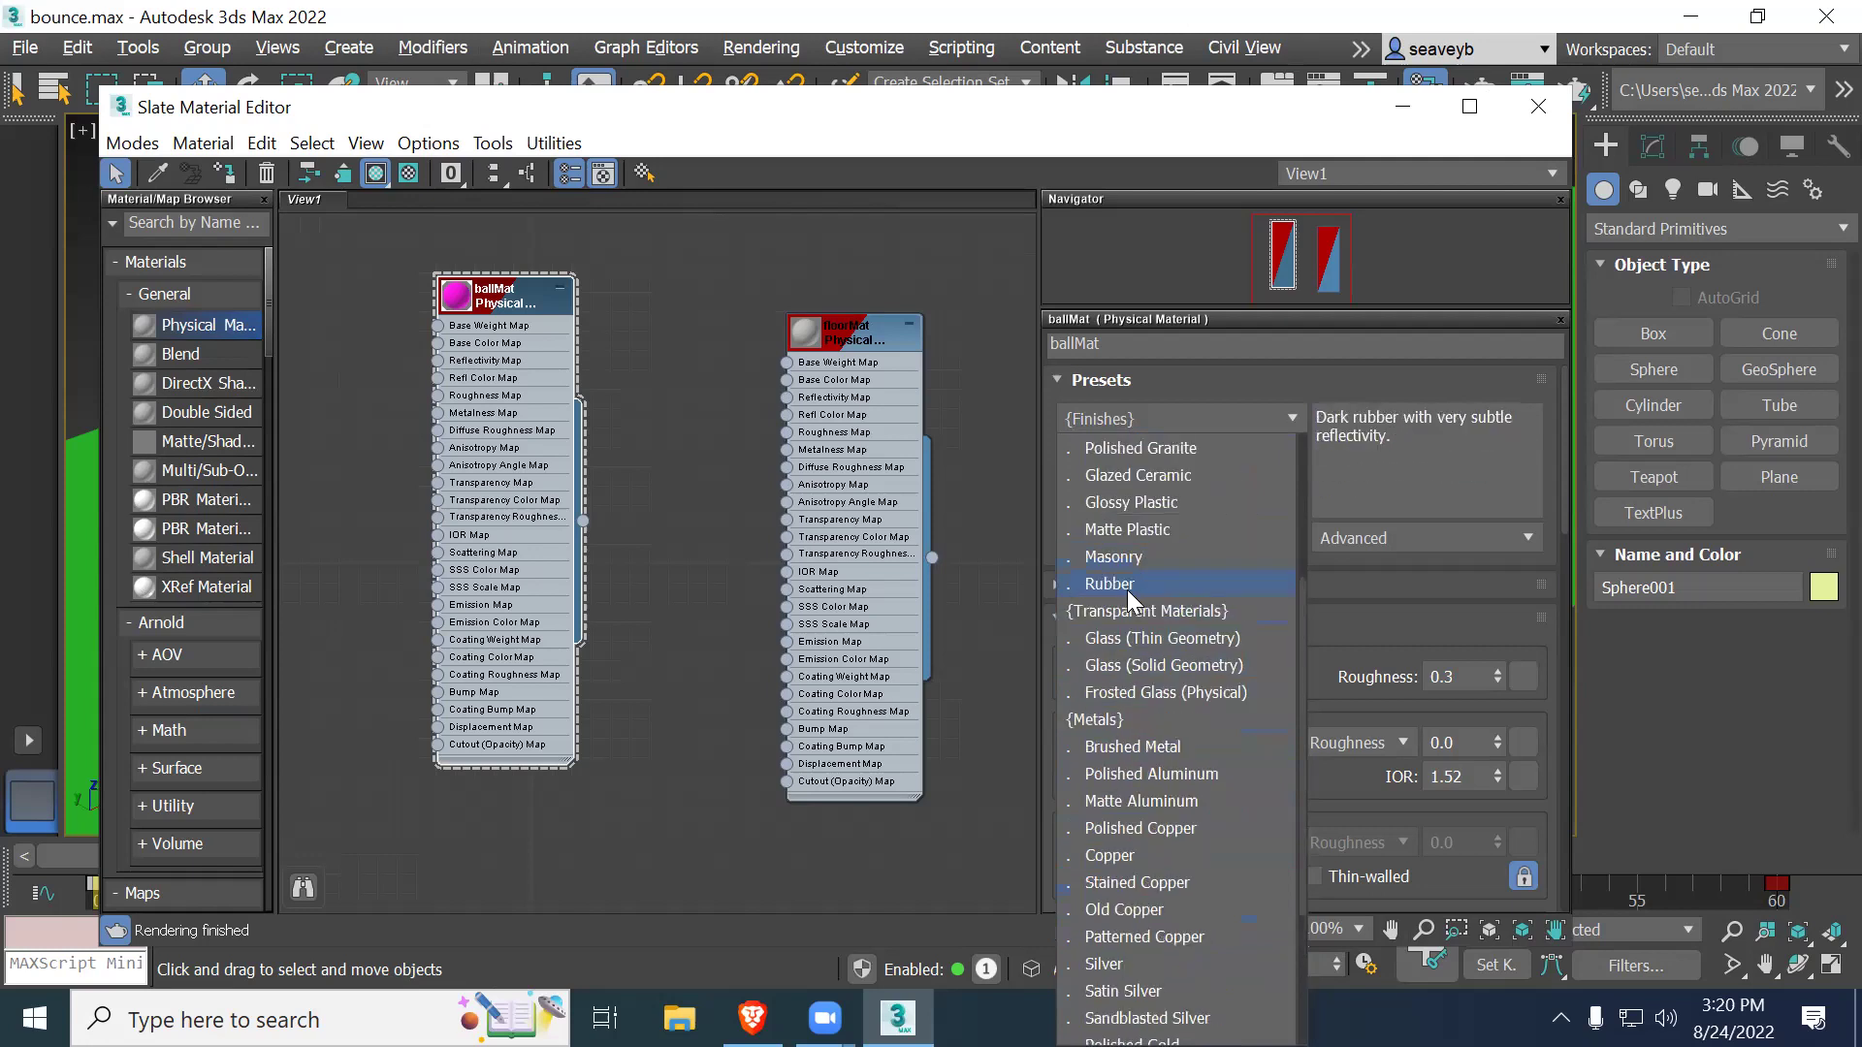
pyautogui.click(1111, 583)
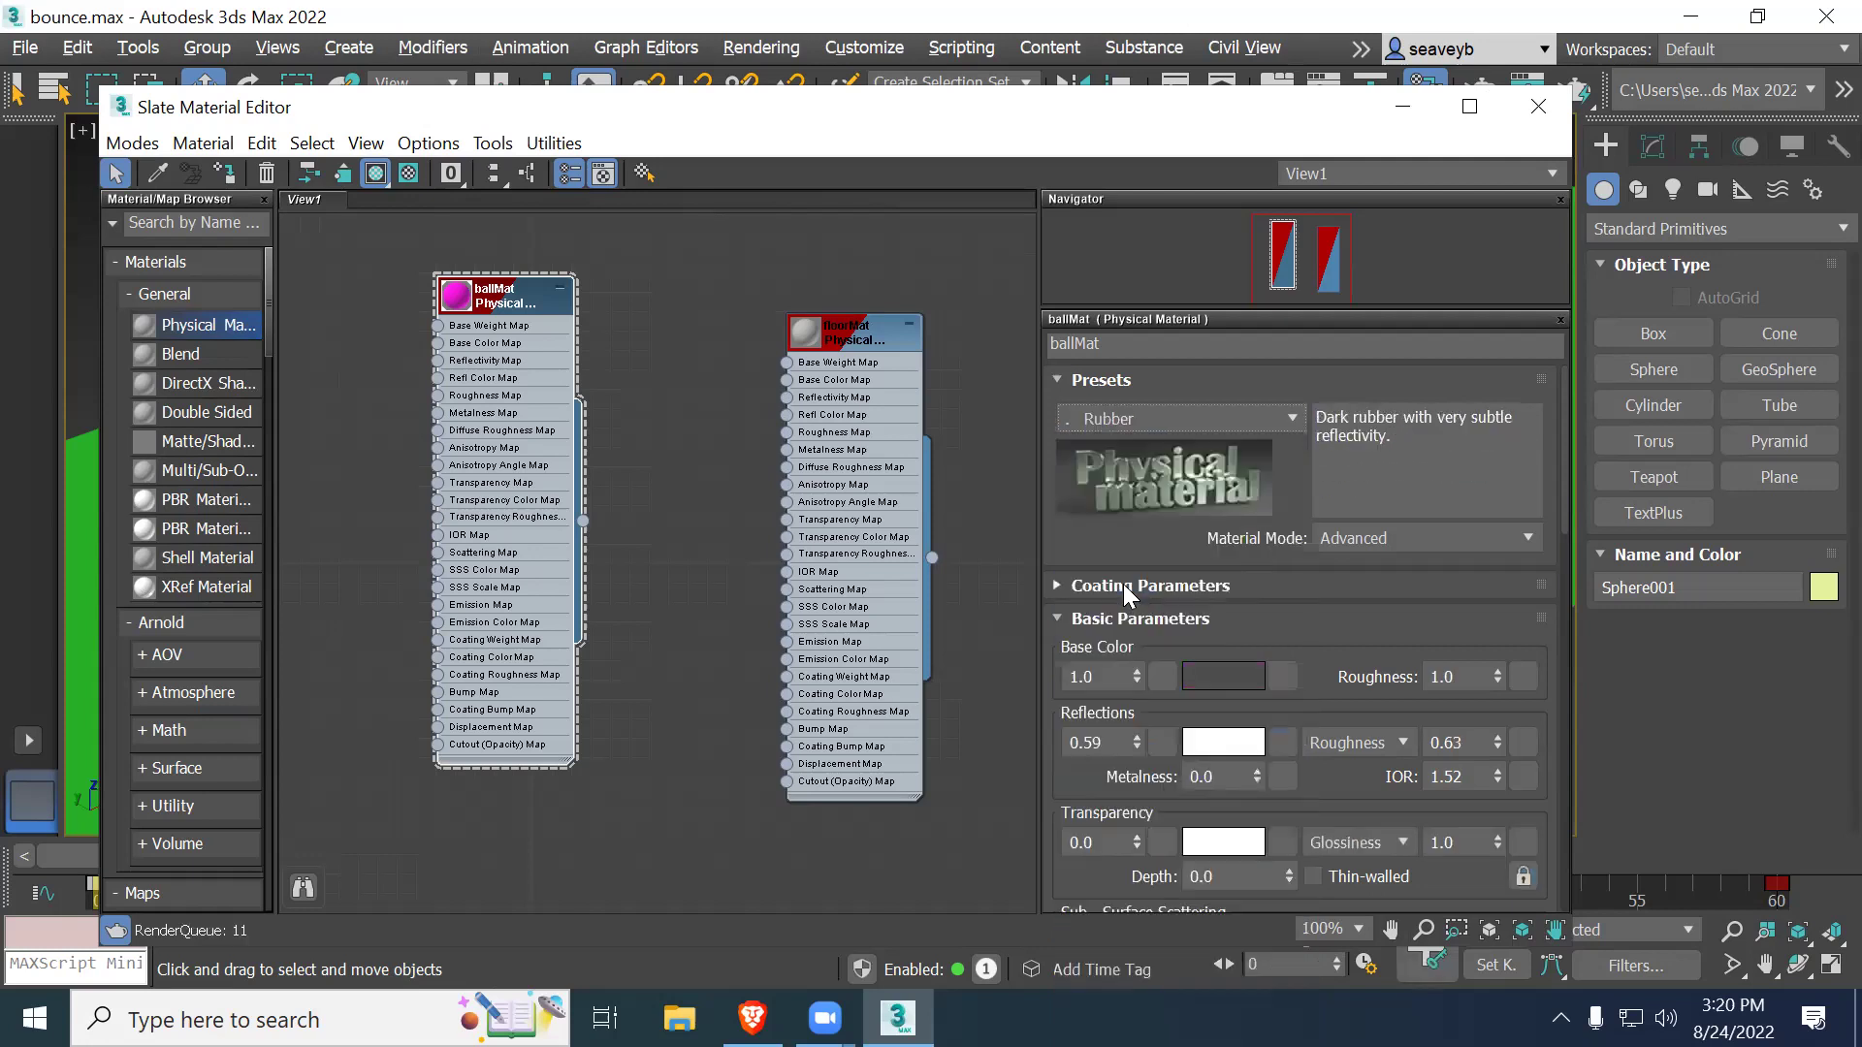
# Step: Recolour ballMat's base to bright magenta-pink, roughly RGB 0.858, 0, 0.611
pyautogui.click(1222, 676)
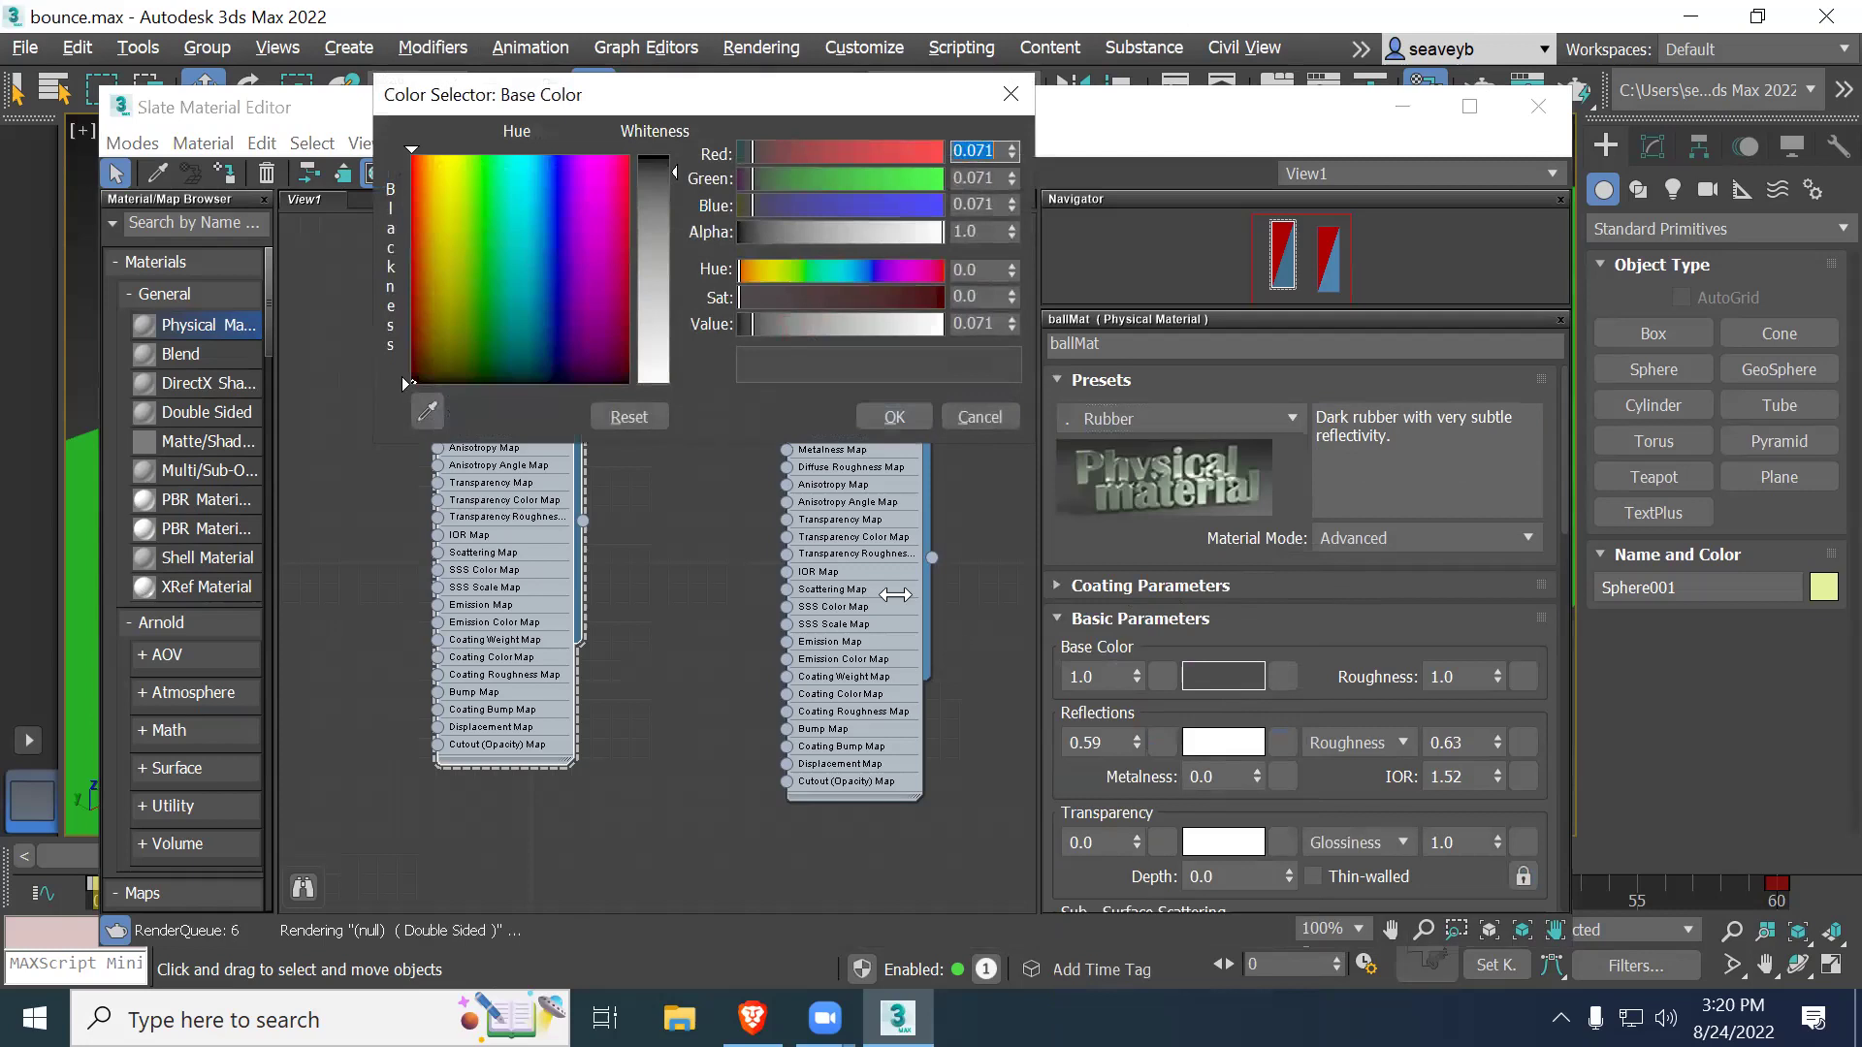
pyautogui.click(904, 263)
pyautogui.moveTo(853, 297); pyautogui.dragTo(991, 293)
pyautogui.moveTo(885, 320); pyautogui.dragTo(966, 322)
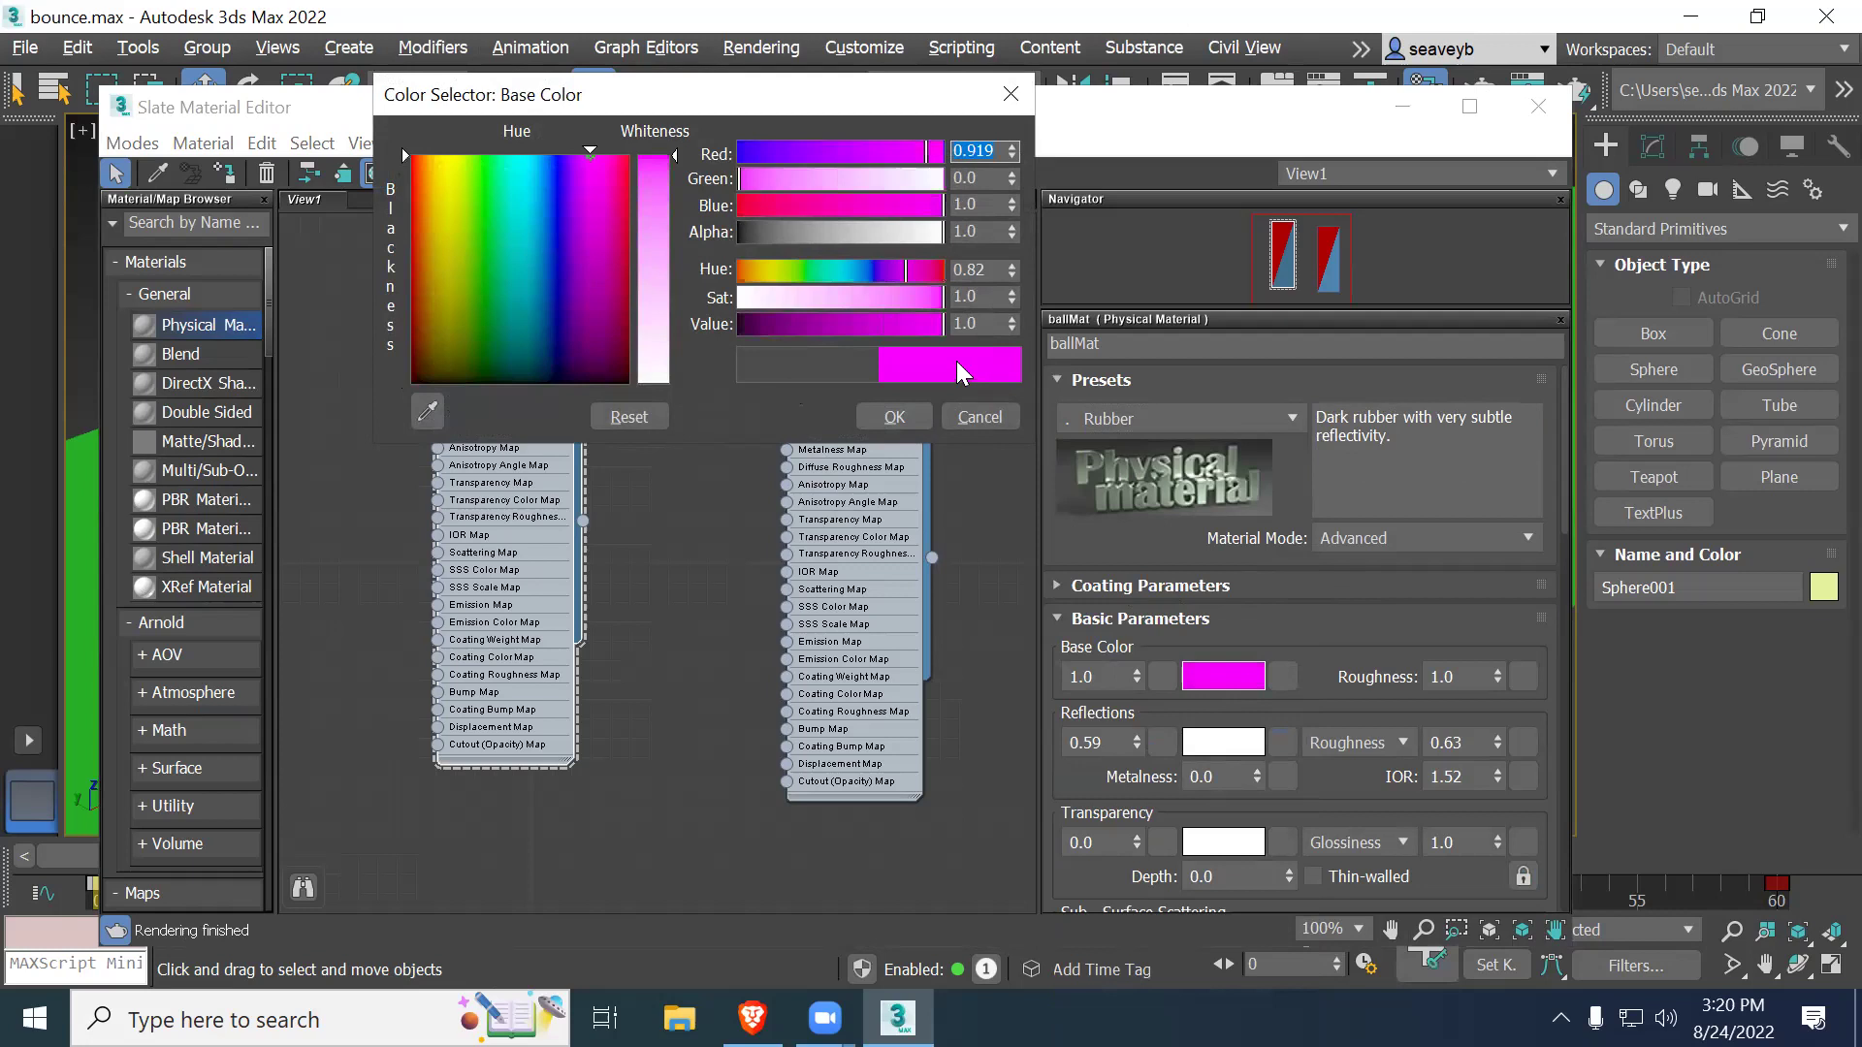
pyautogui.click(830, 206)
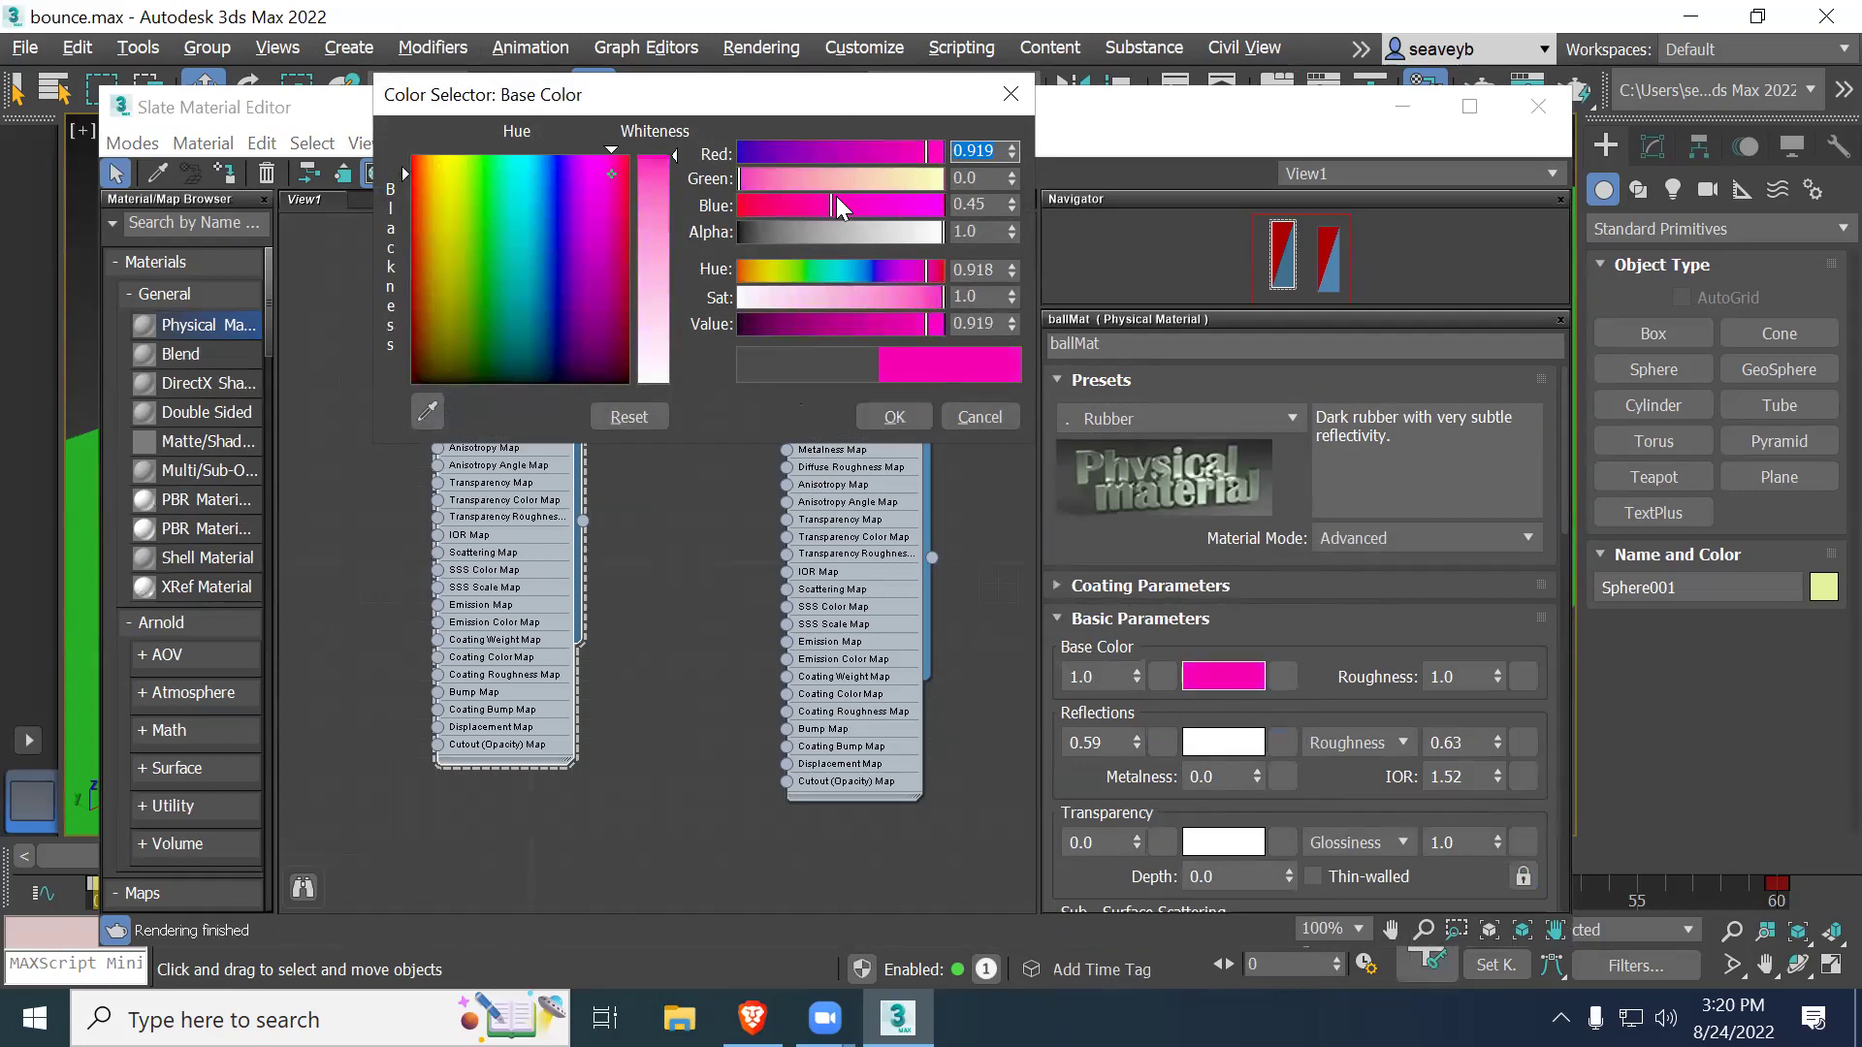
pyautogui.moveTo(840, 204); pyautogui.dragTo(863, 204)
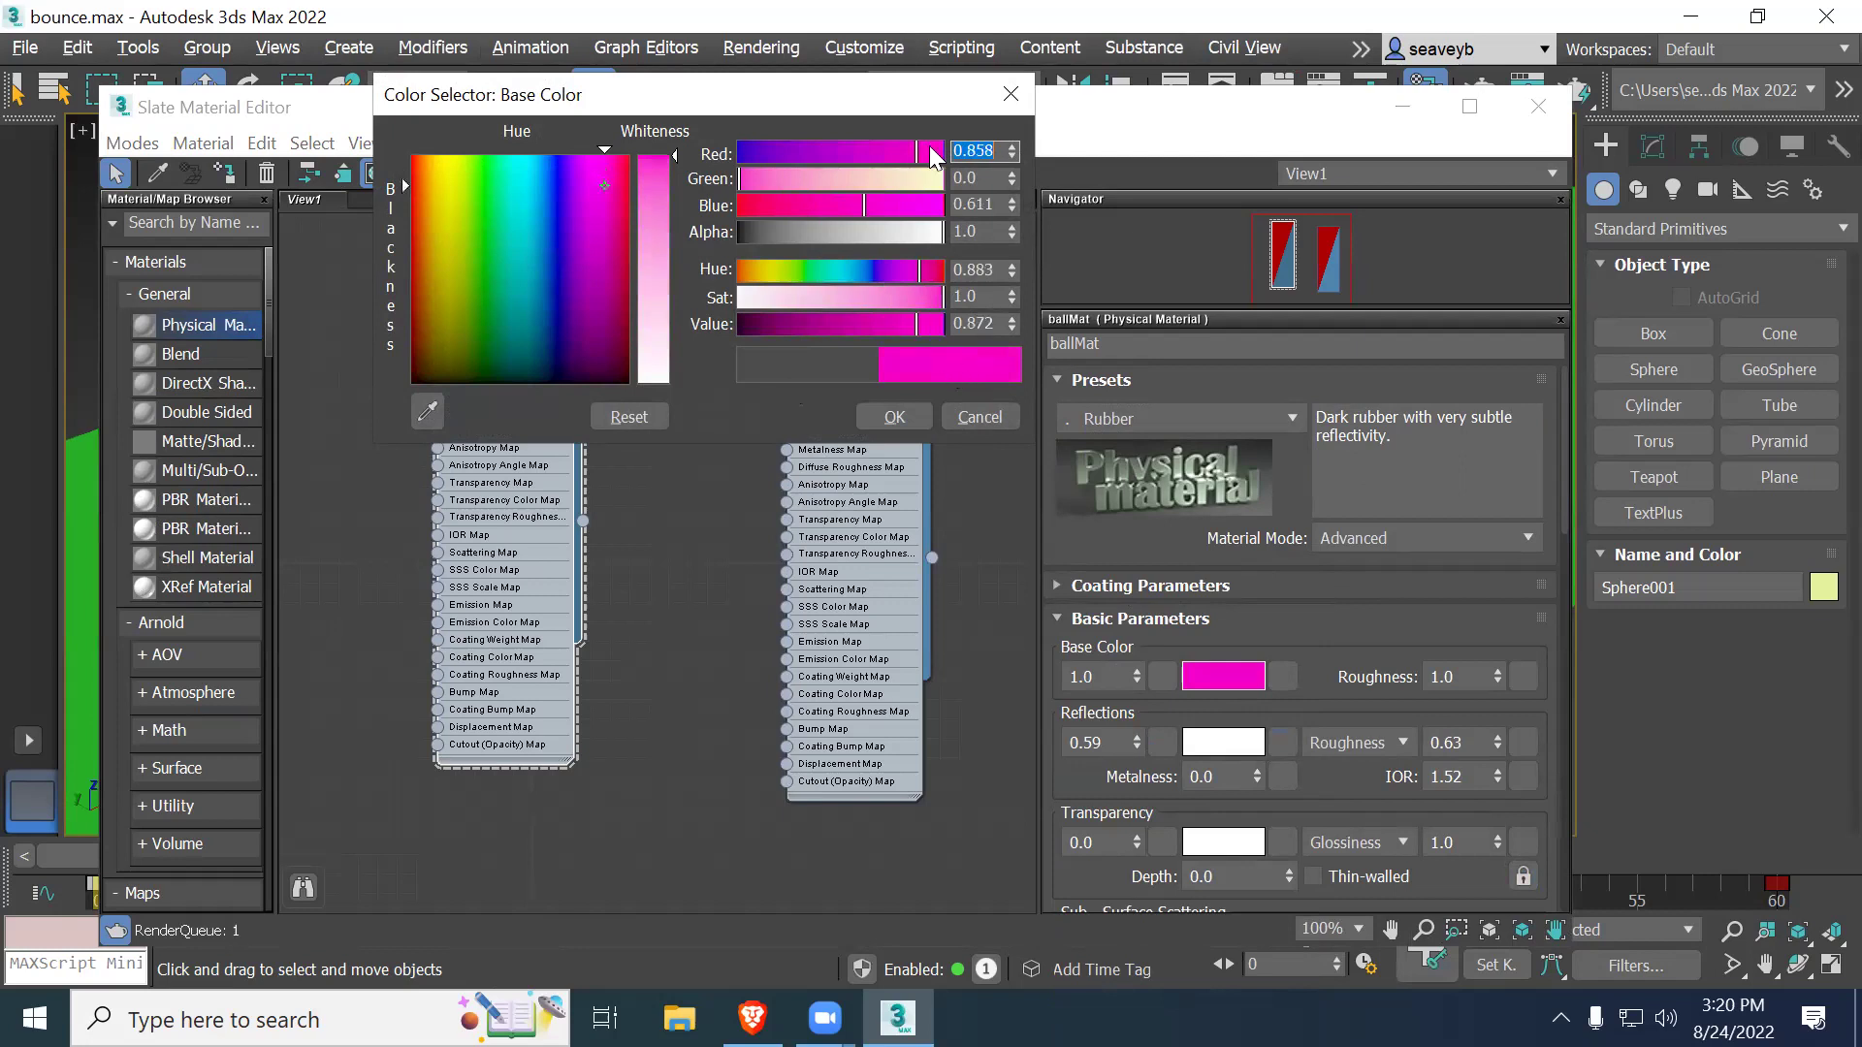
pyautogui.click(896, 417)
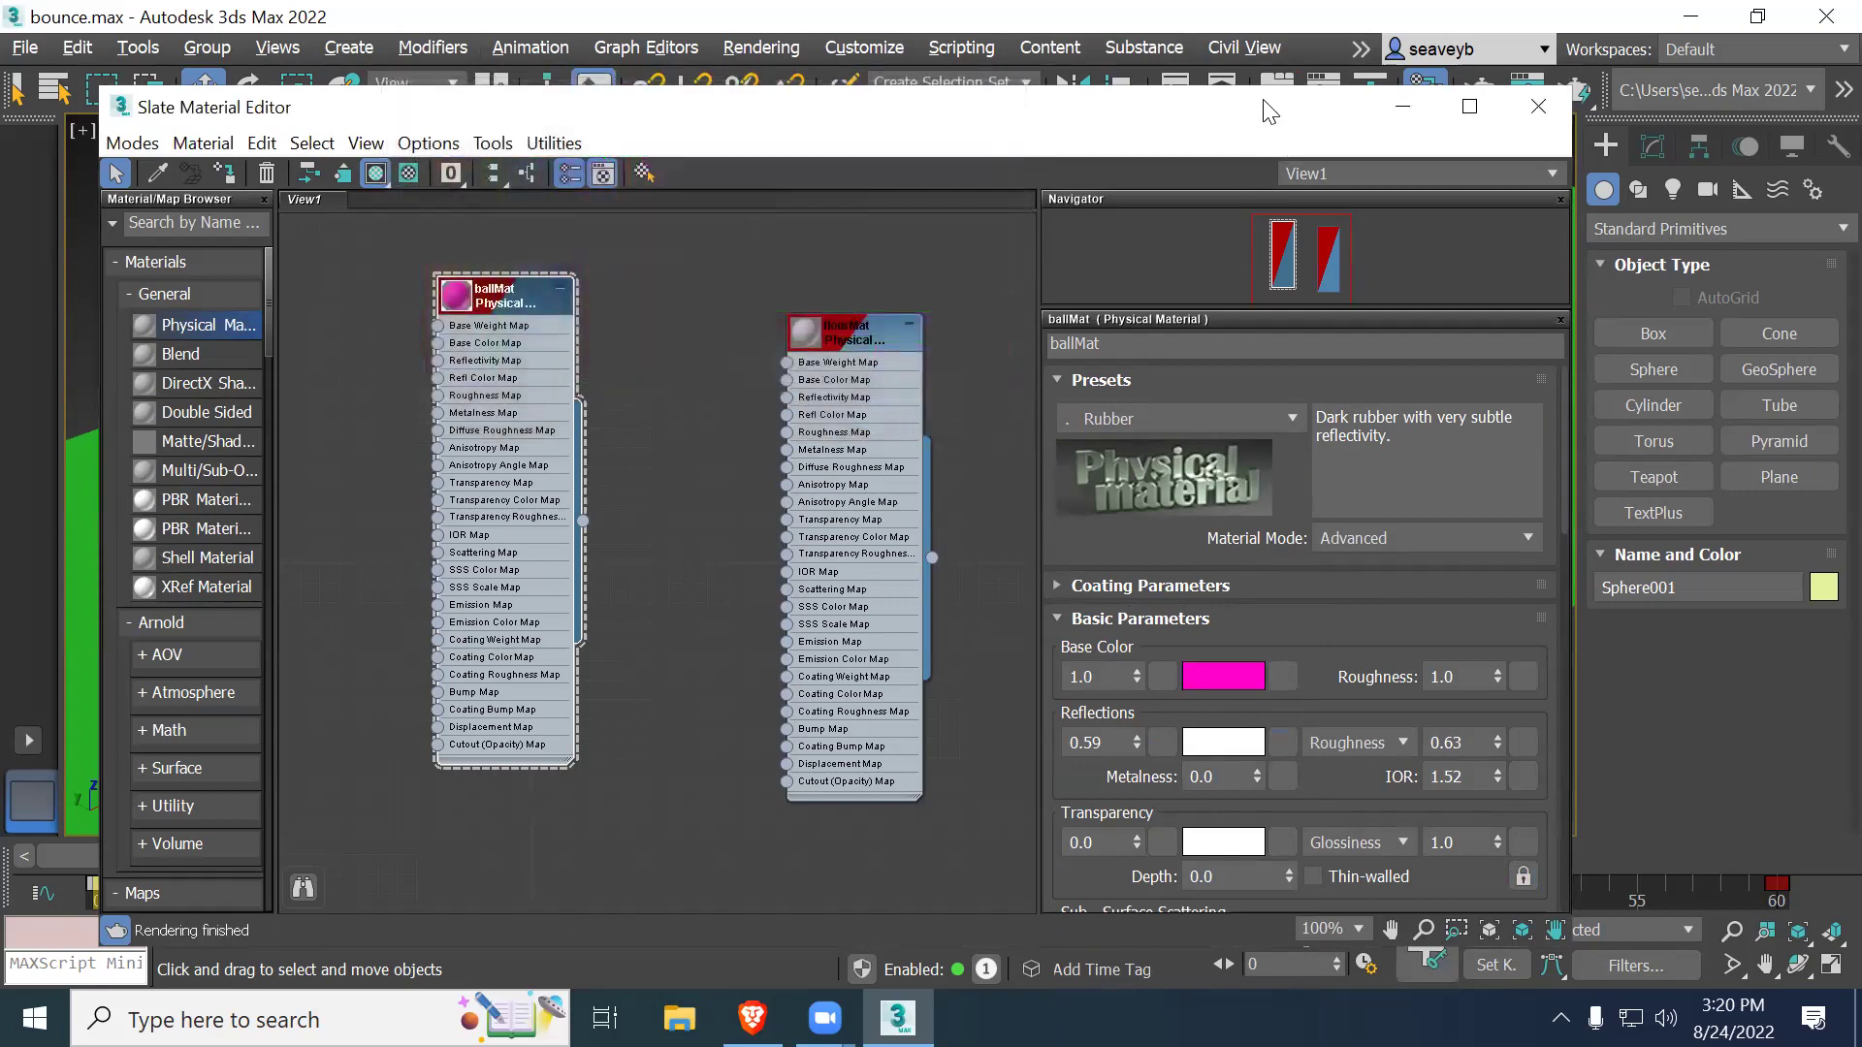
# Step: With the ball in view, nudge ballMat's Reflections weight up to 0.64
pyautogui.moveTo(1268, 112); pyautogui.dragTo(1285, 413)
pyautogui.scroll(8, 561, 284)
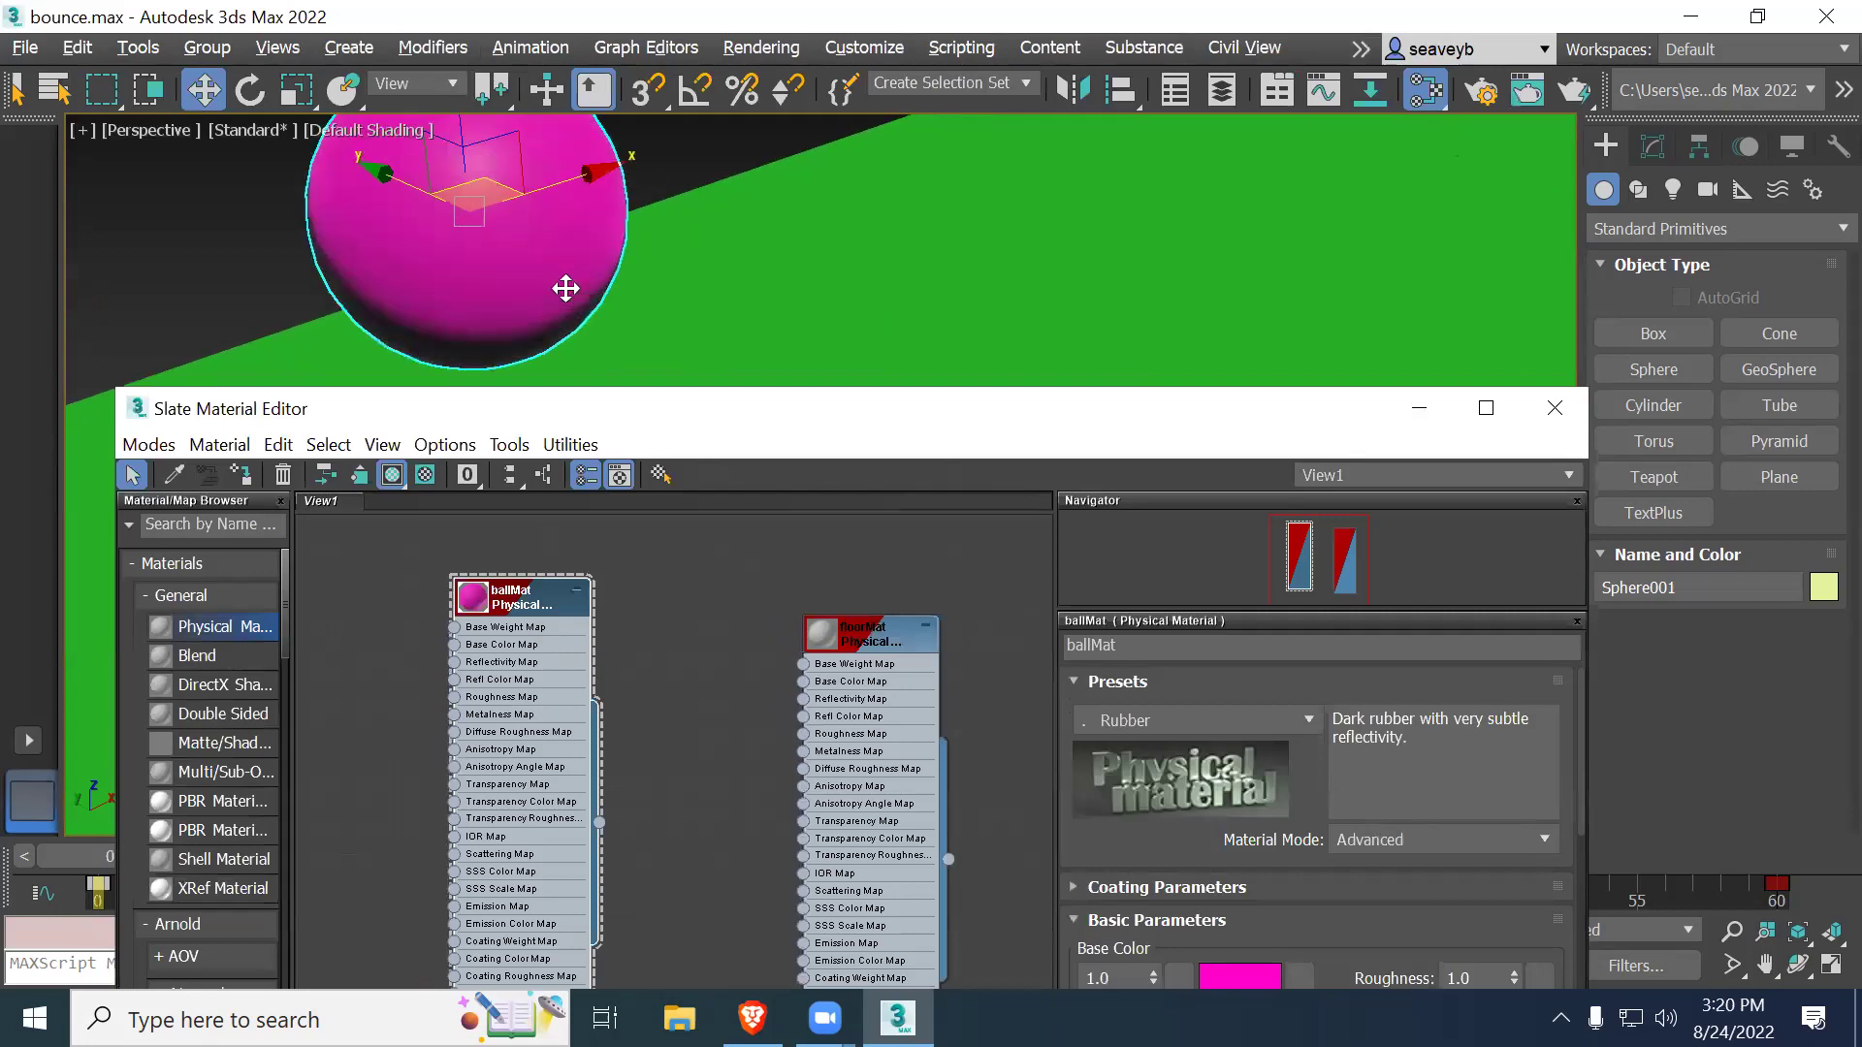
pyautogui.keyDown('alt'); pyautogui.moveTo(565, 288); pyautogui.dragTo(631, 262, button='middle'); pyautogui.keyUp('alt')
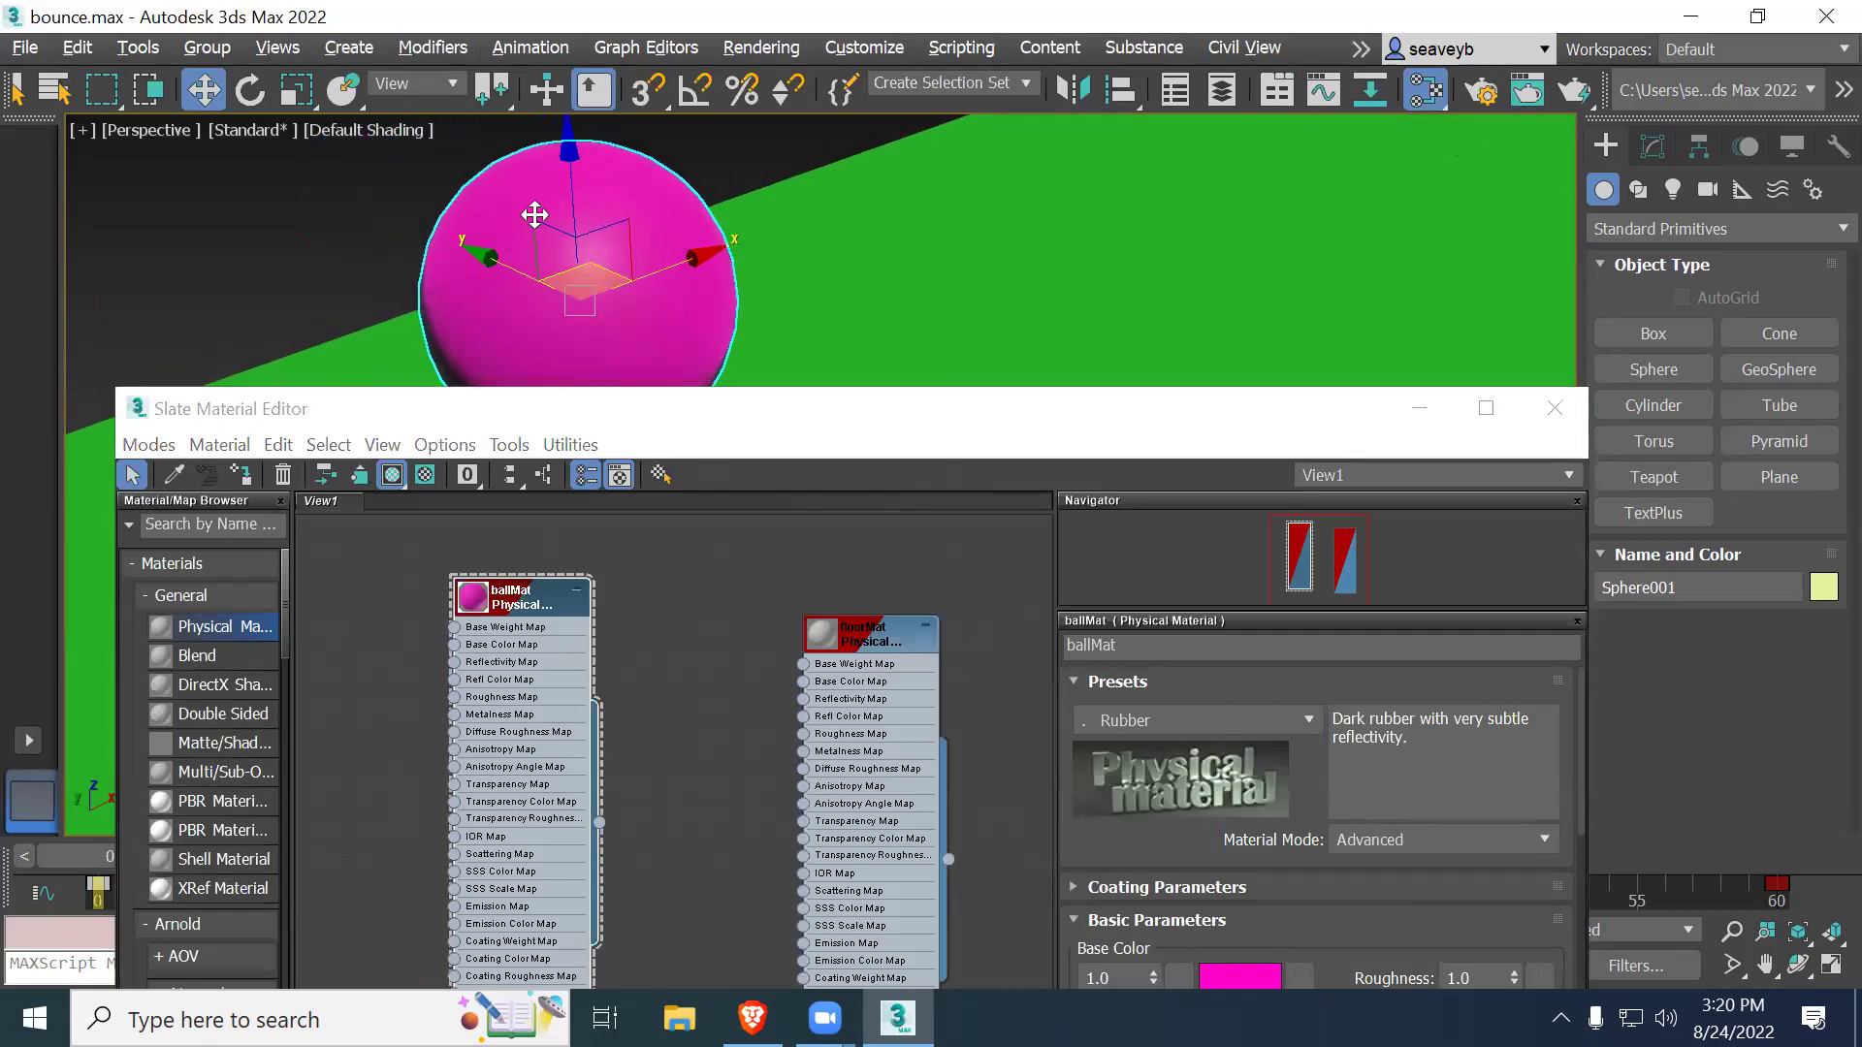
pyautogui.scroll(-3, 1234, 779)
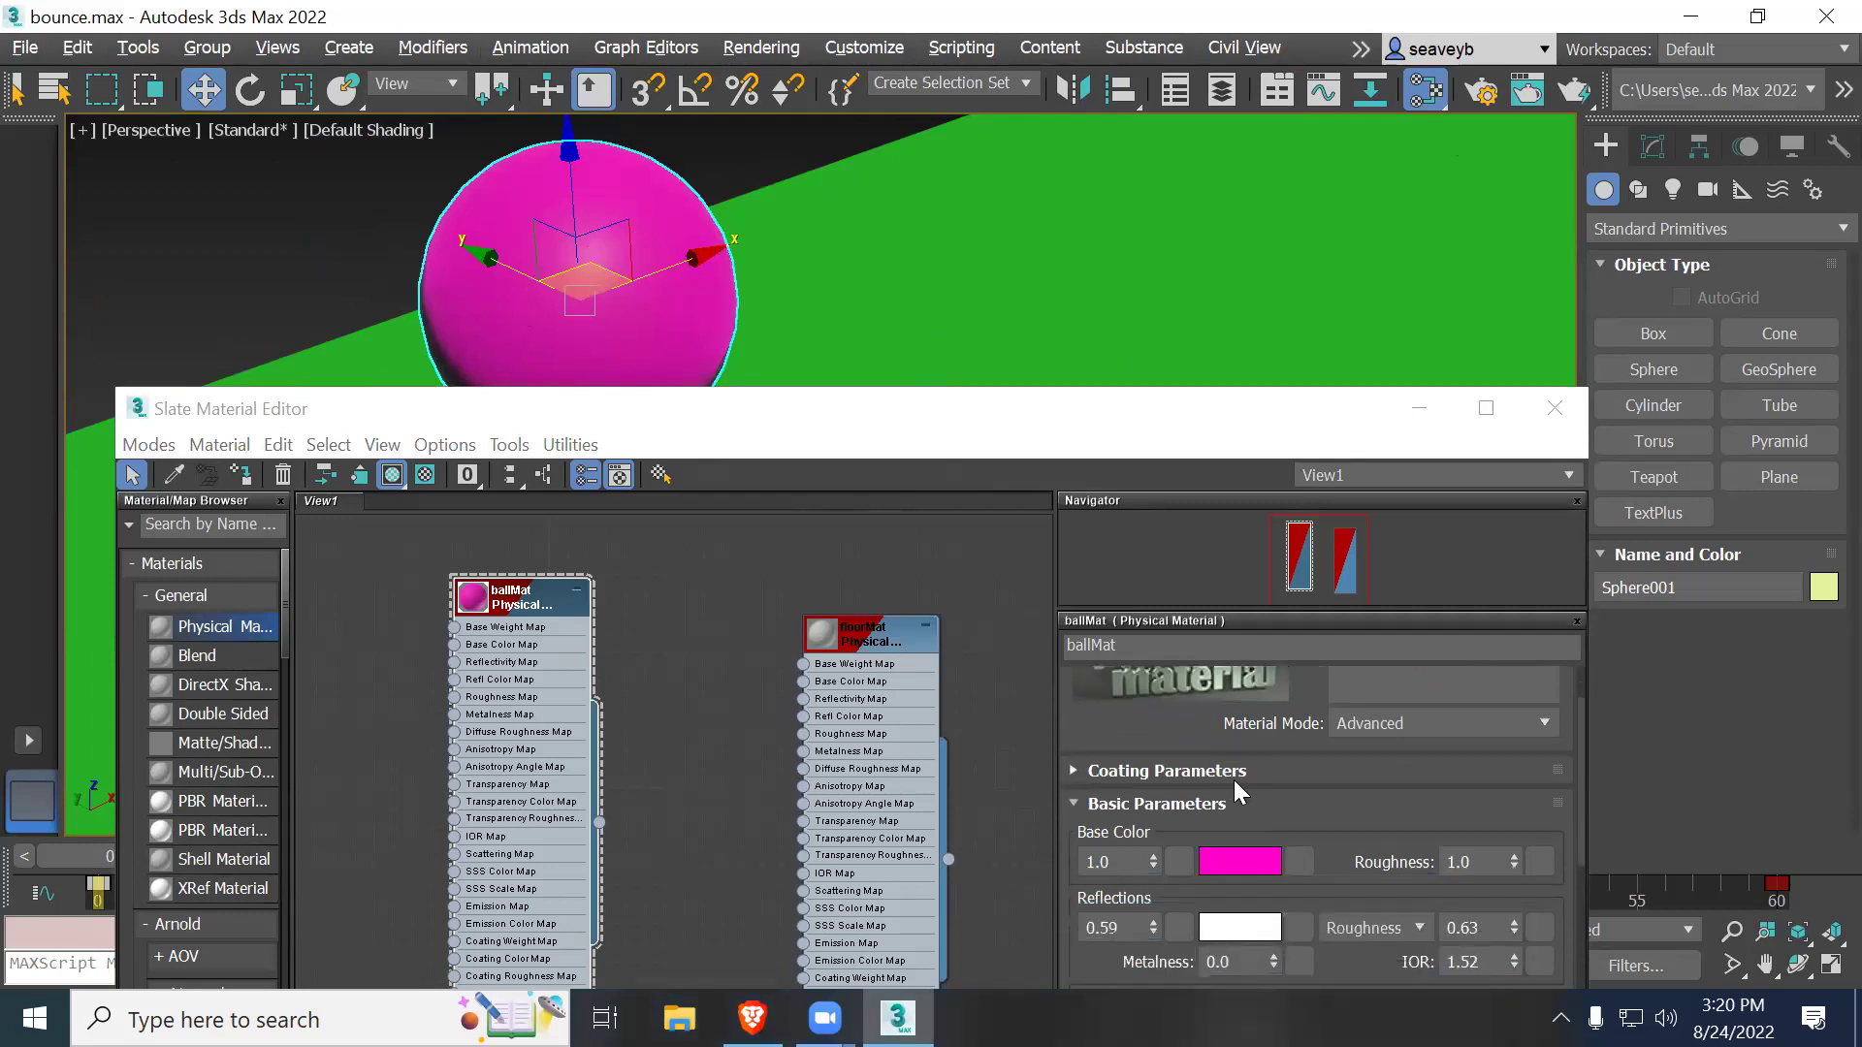
pyautogui.scroll(-3, 1233, 779)
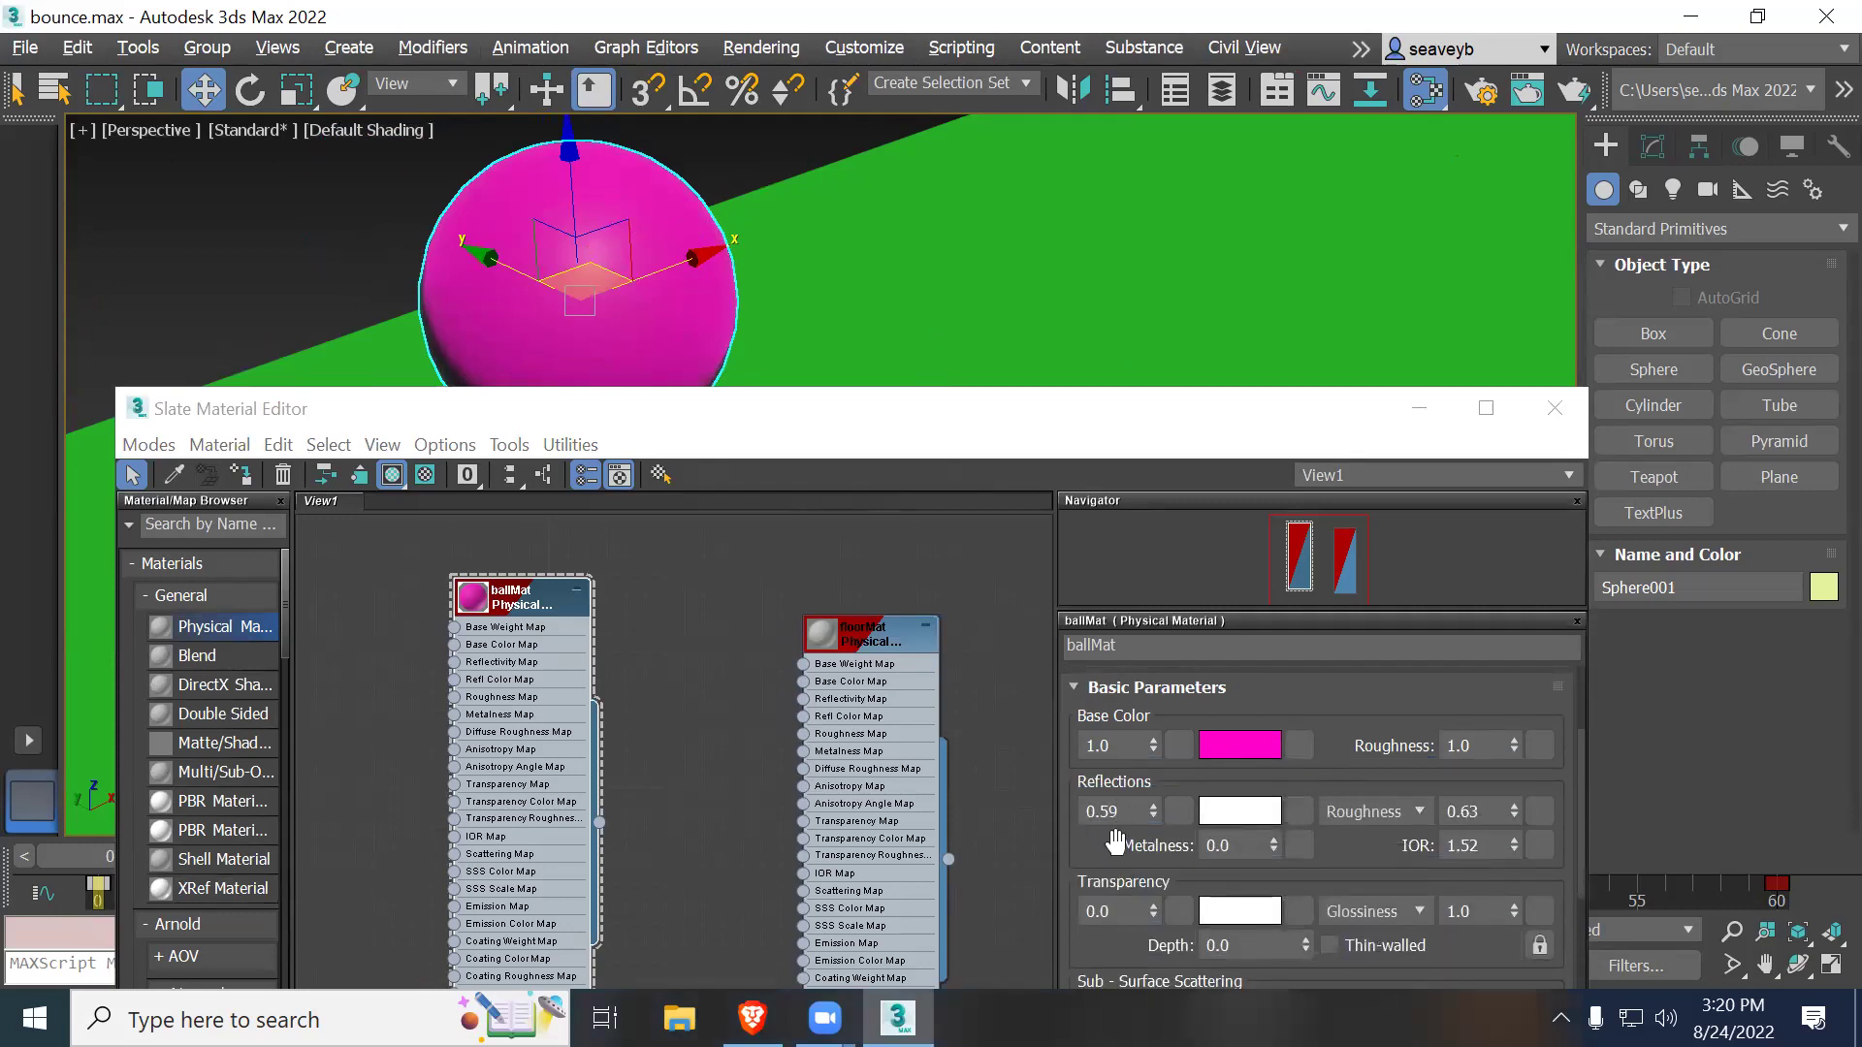
pyautogui.moveTo(1129, 813)
pyautogui.moveTo(1473, 742)
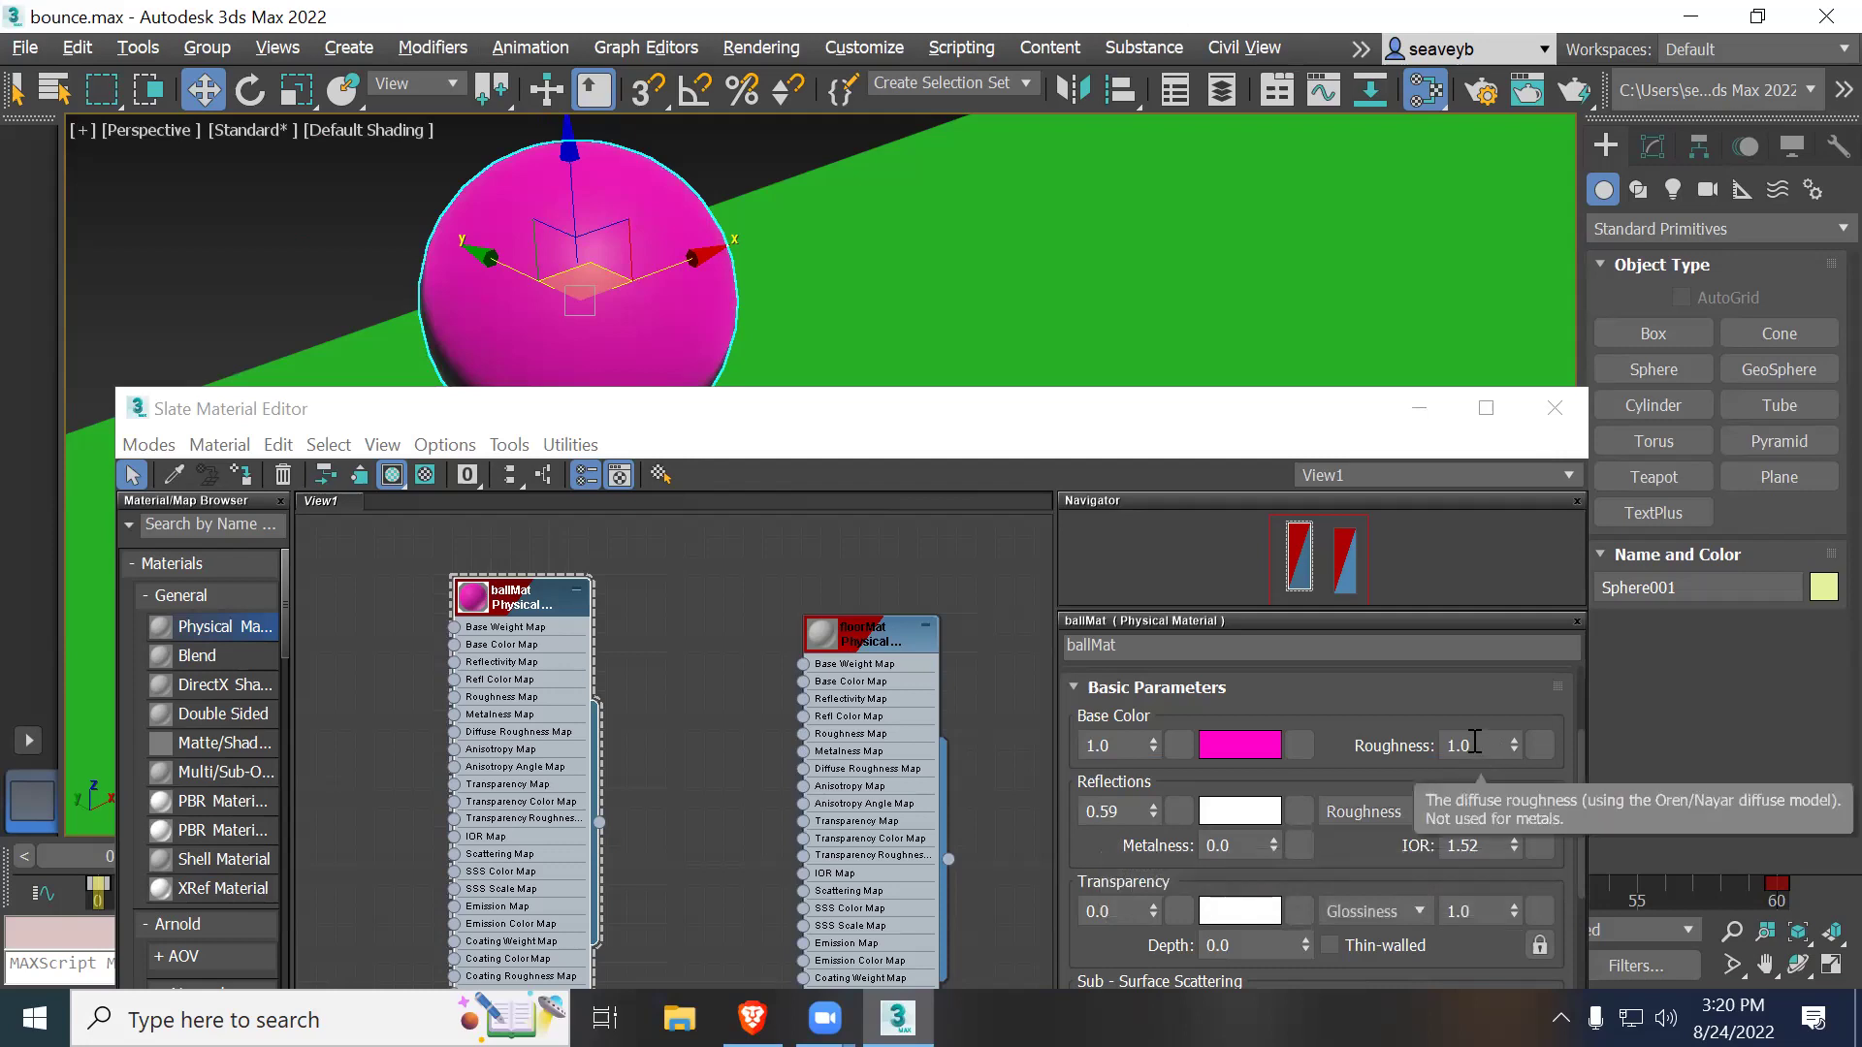
pyautogui.click(1153, 806)
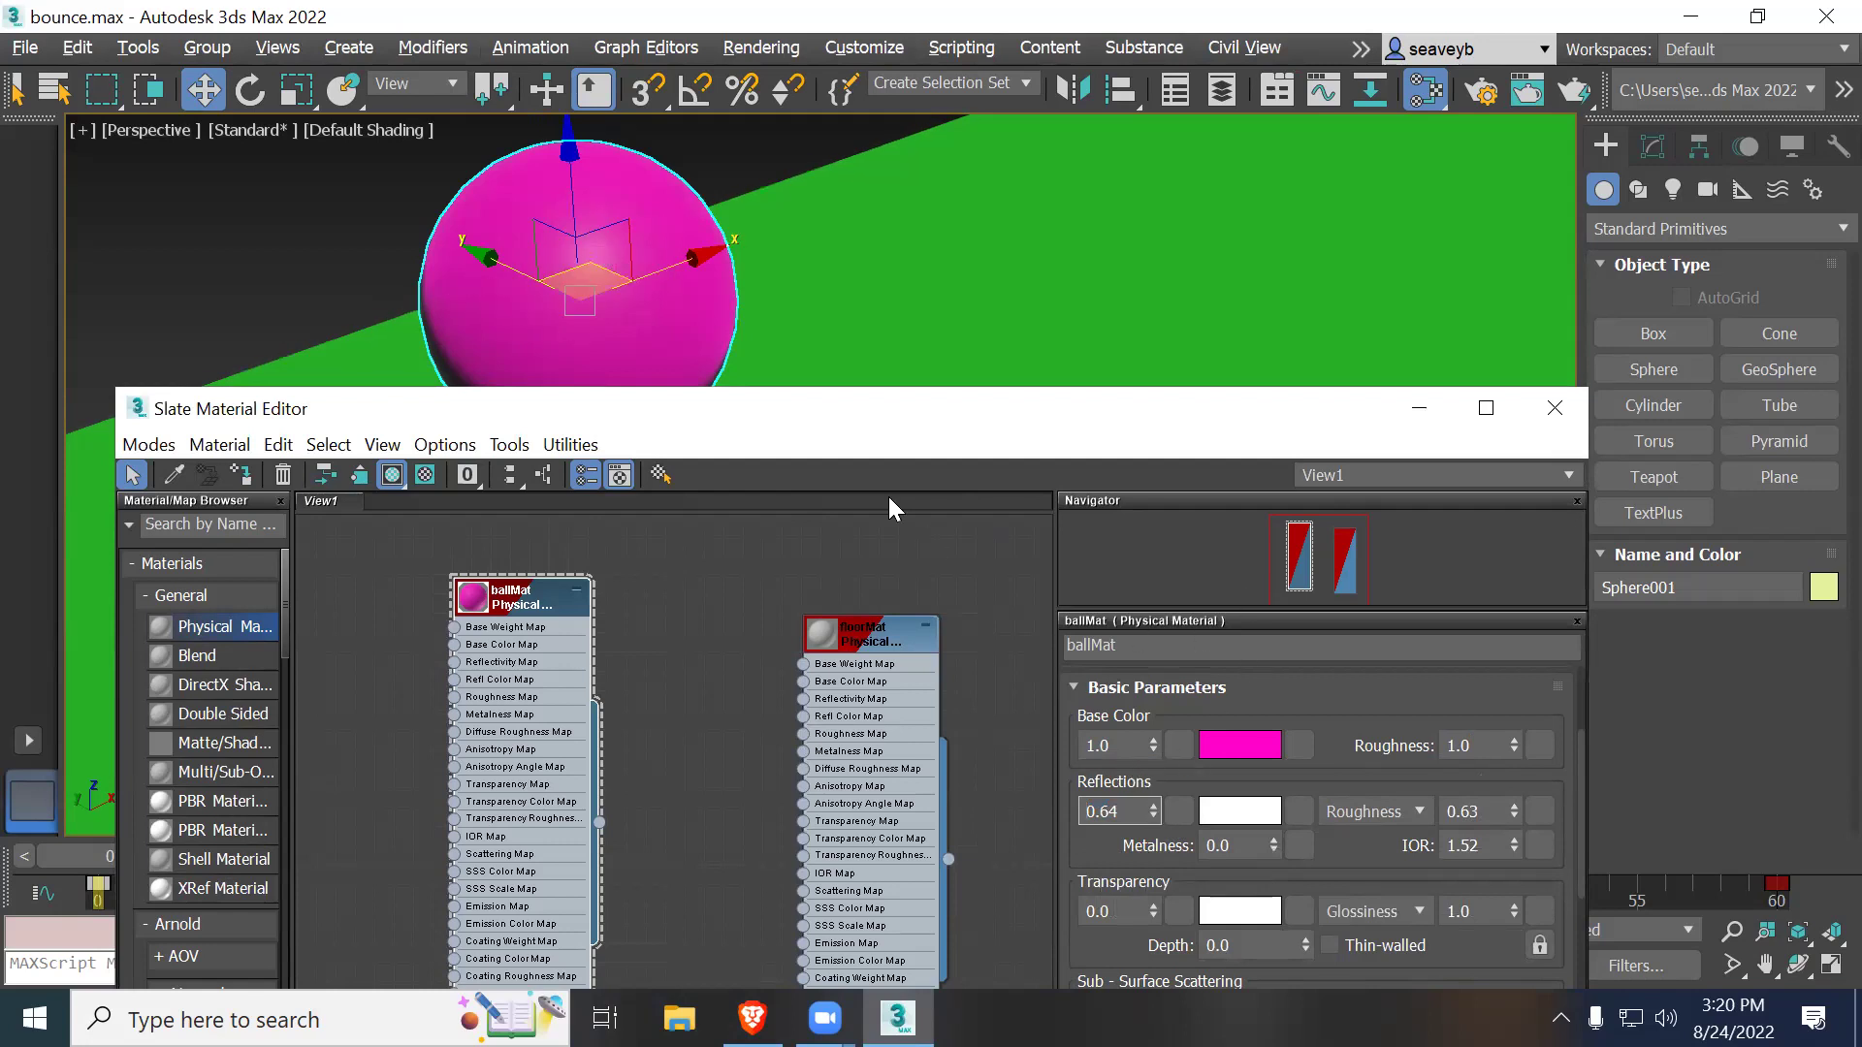
pyautogui.moveTo(927, 413); pyautogui.dragTo(923, 145)
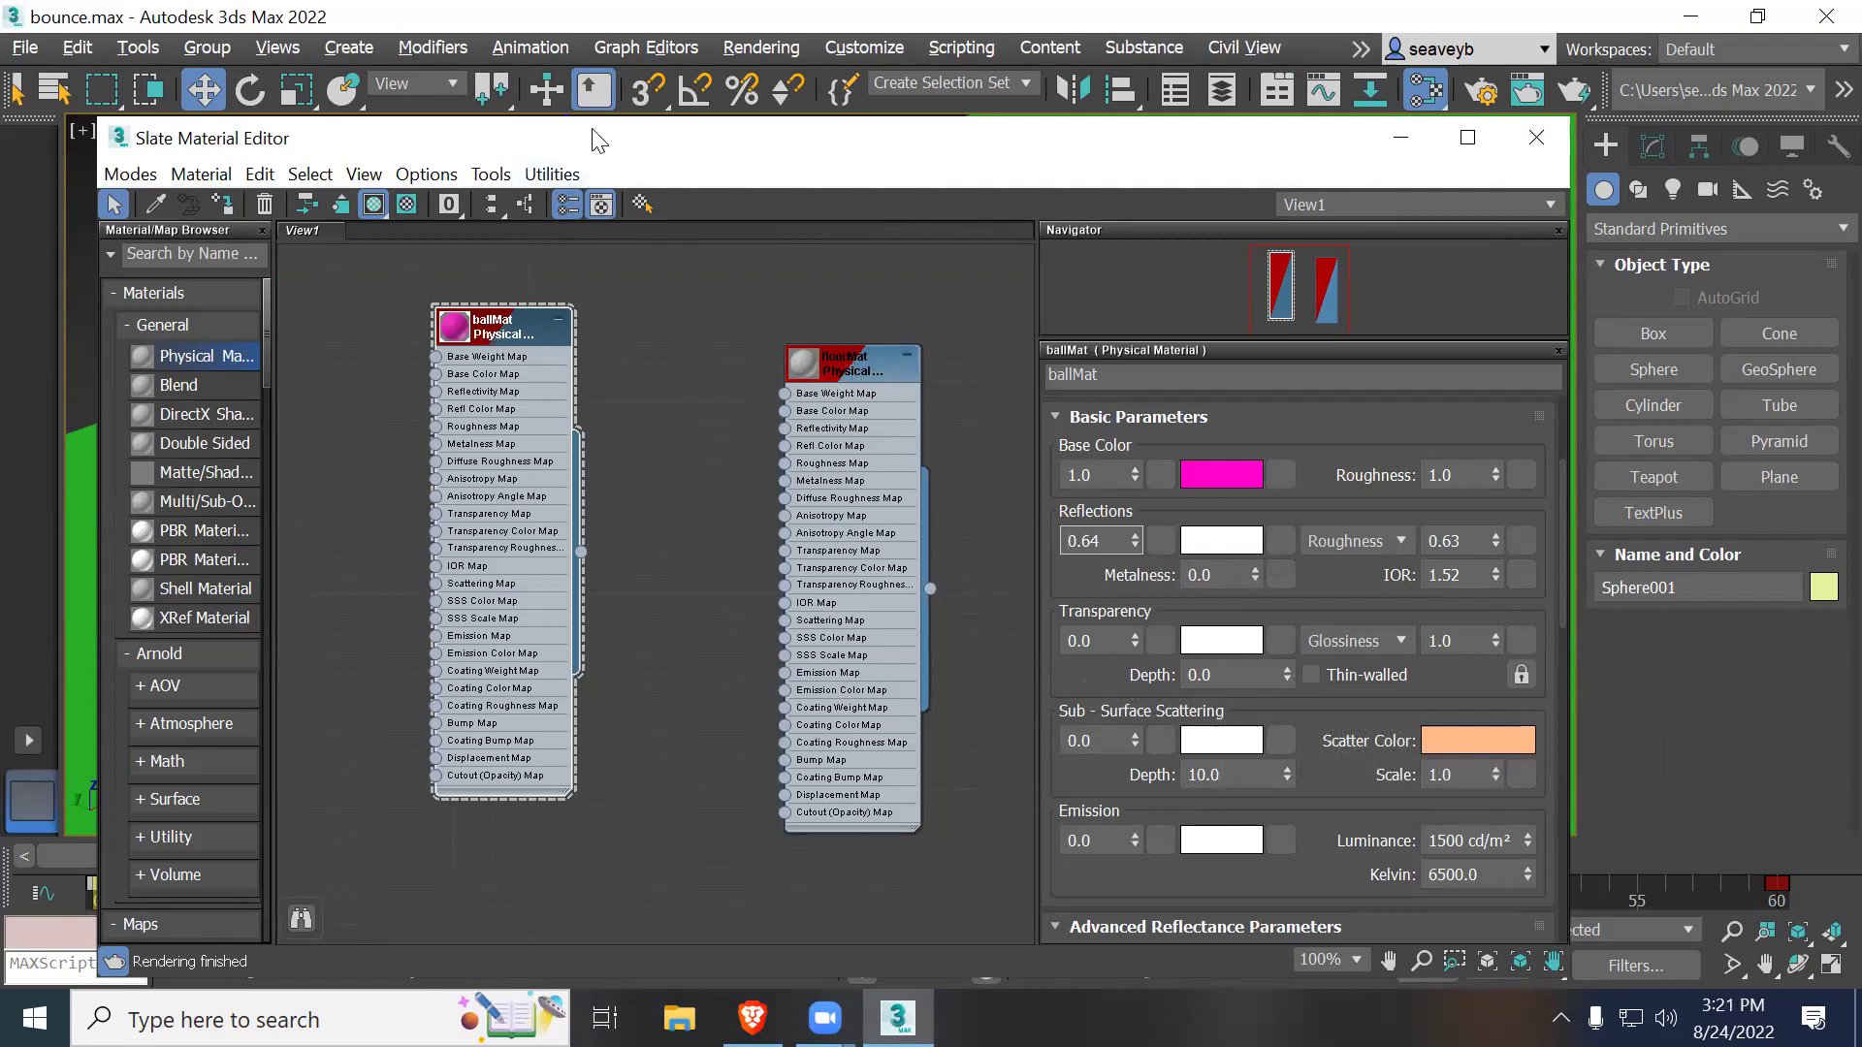
# Step: Resize the Slate editor and drag floorMat's output onto Plane001, turning the floor grey
pyautogui.moveTo(599, 141); pyautogui.dragTo(678, 643)
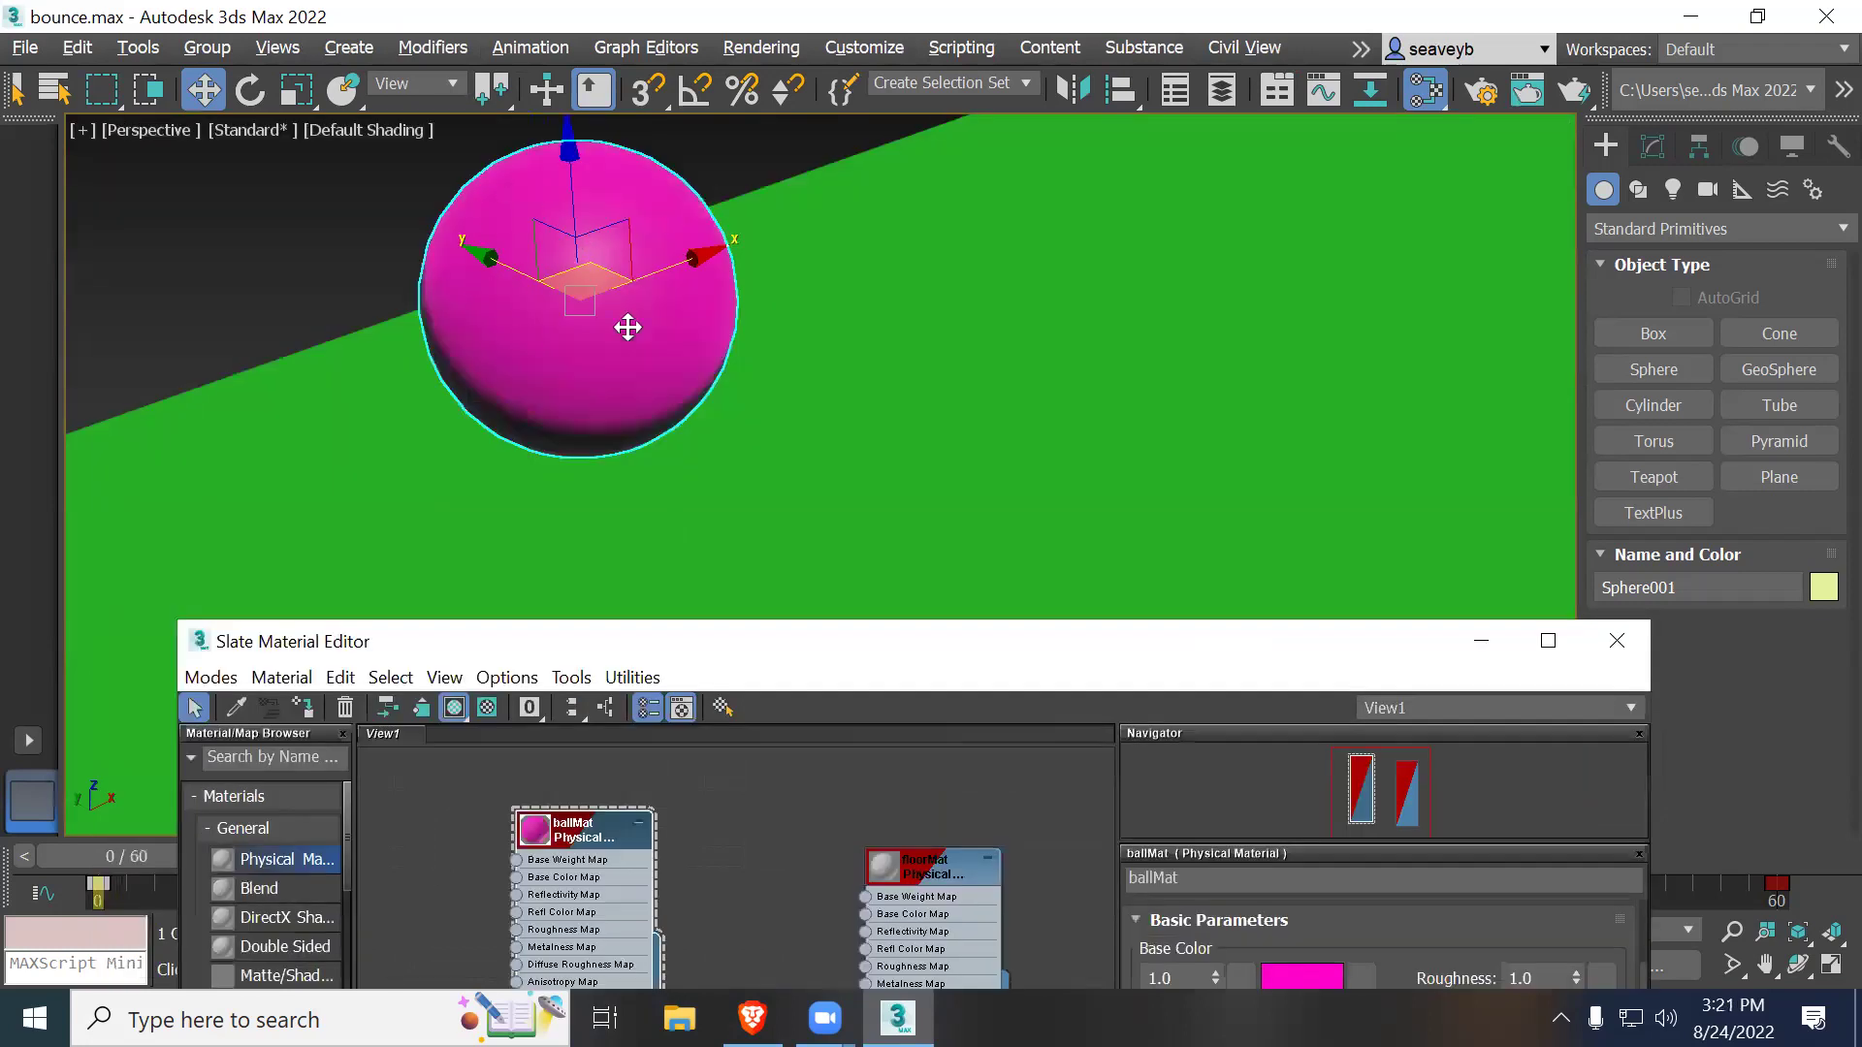
pyautogui.rightClick(587, 842)
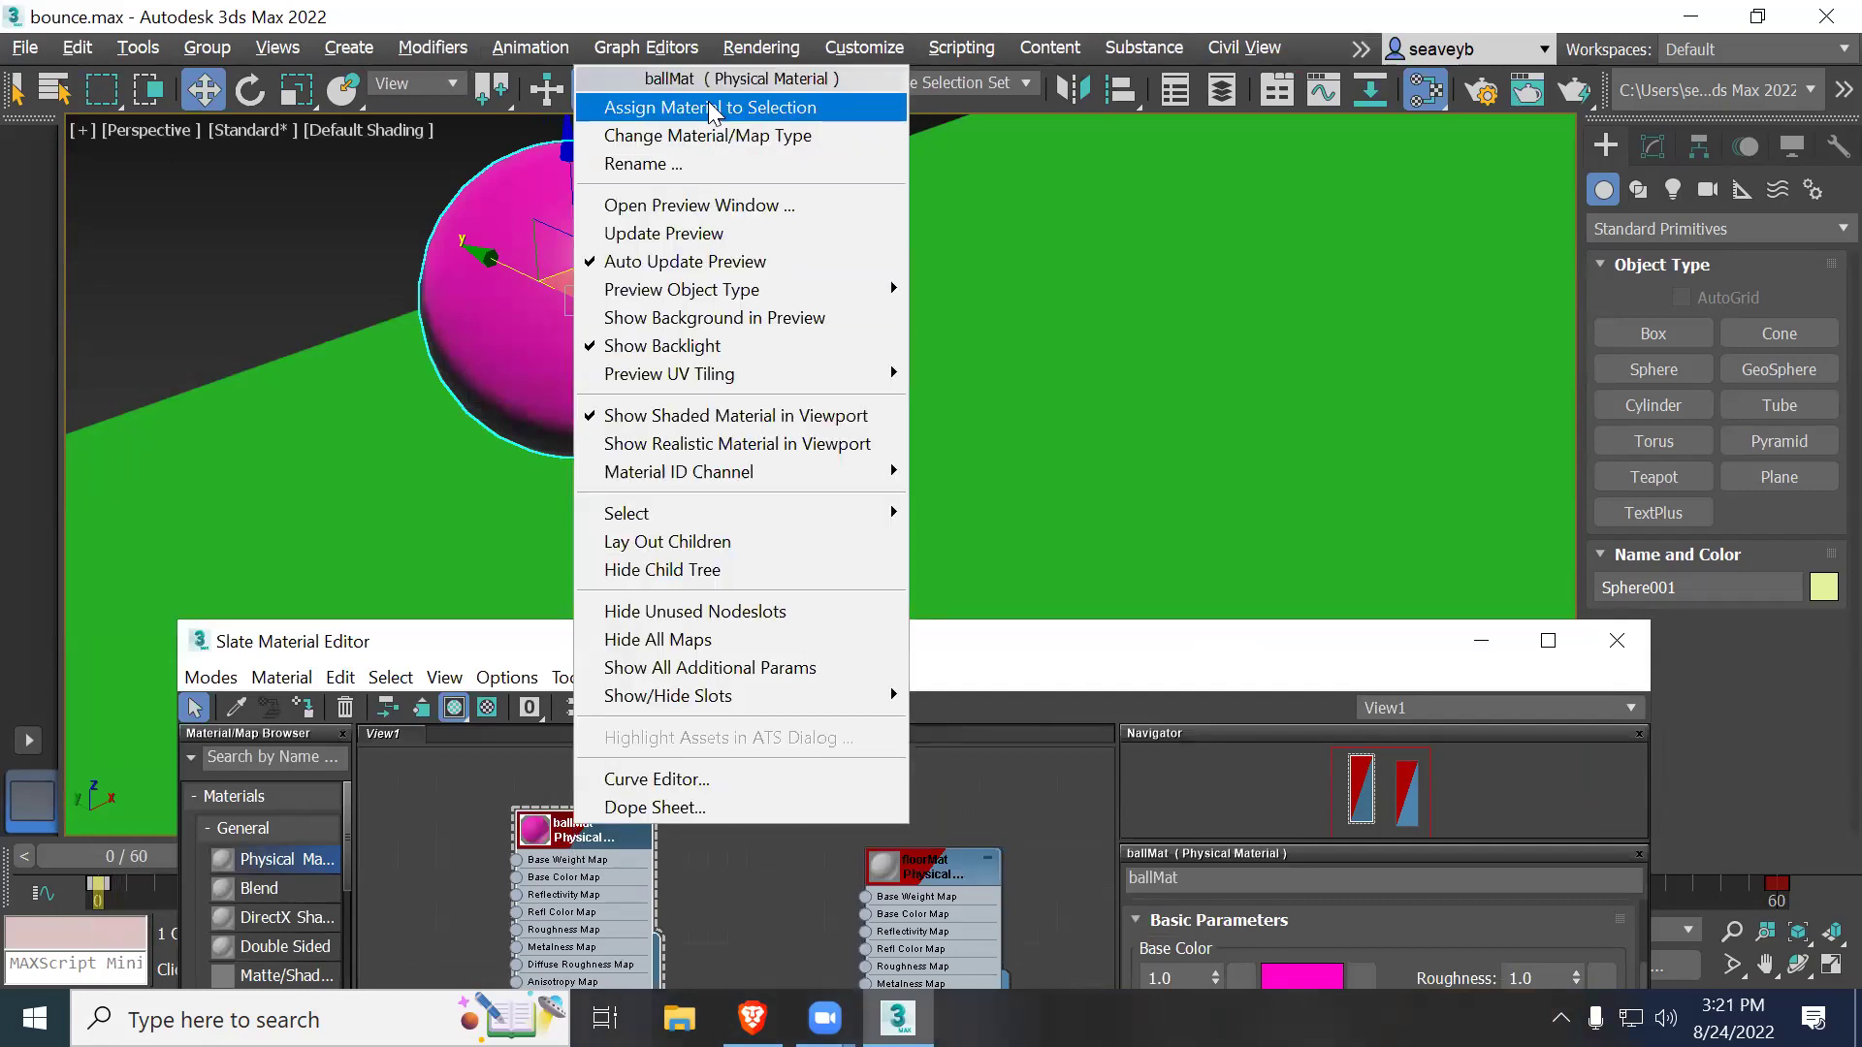
pyautogui.click(1035, 650)
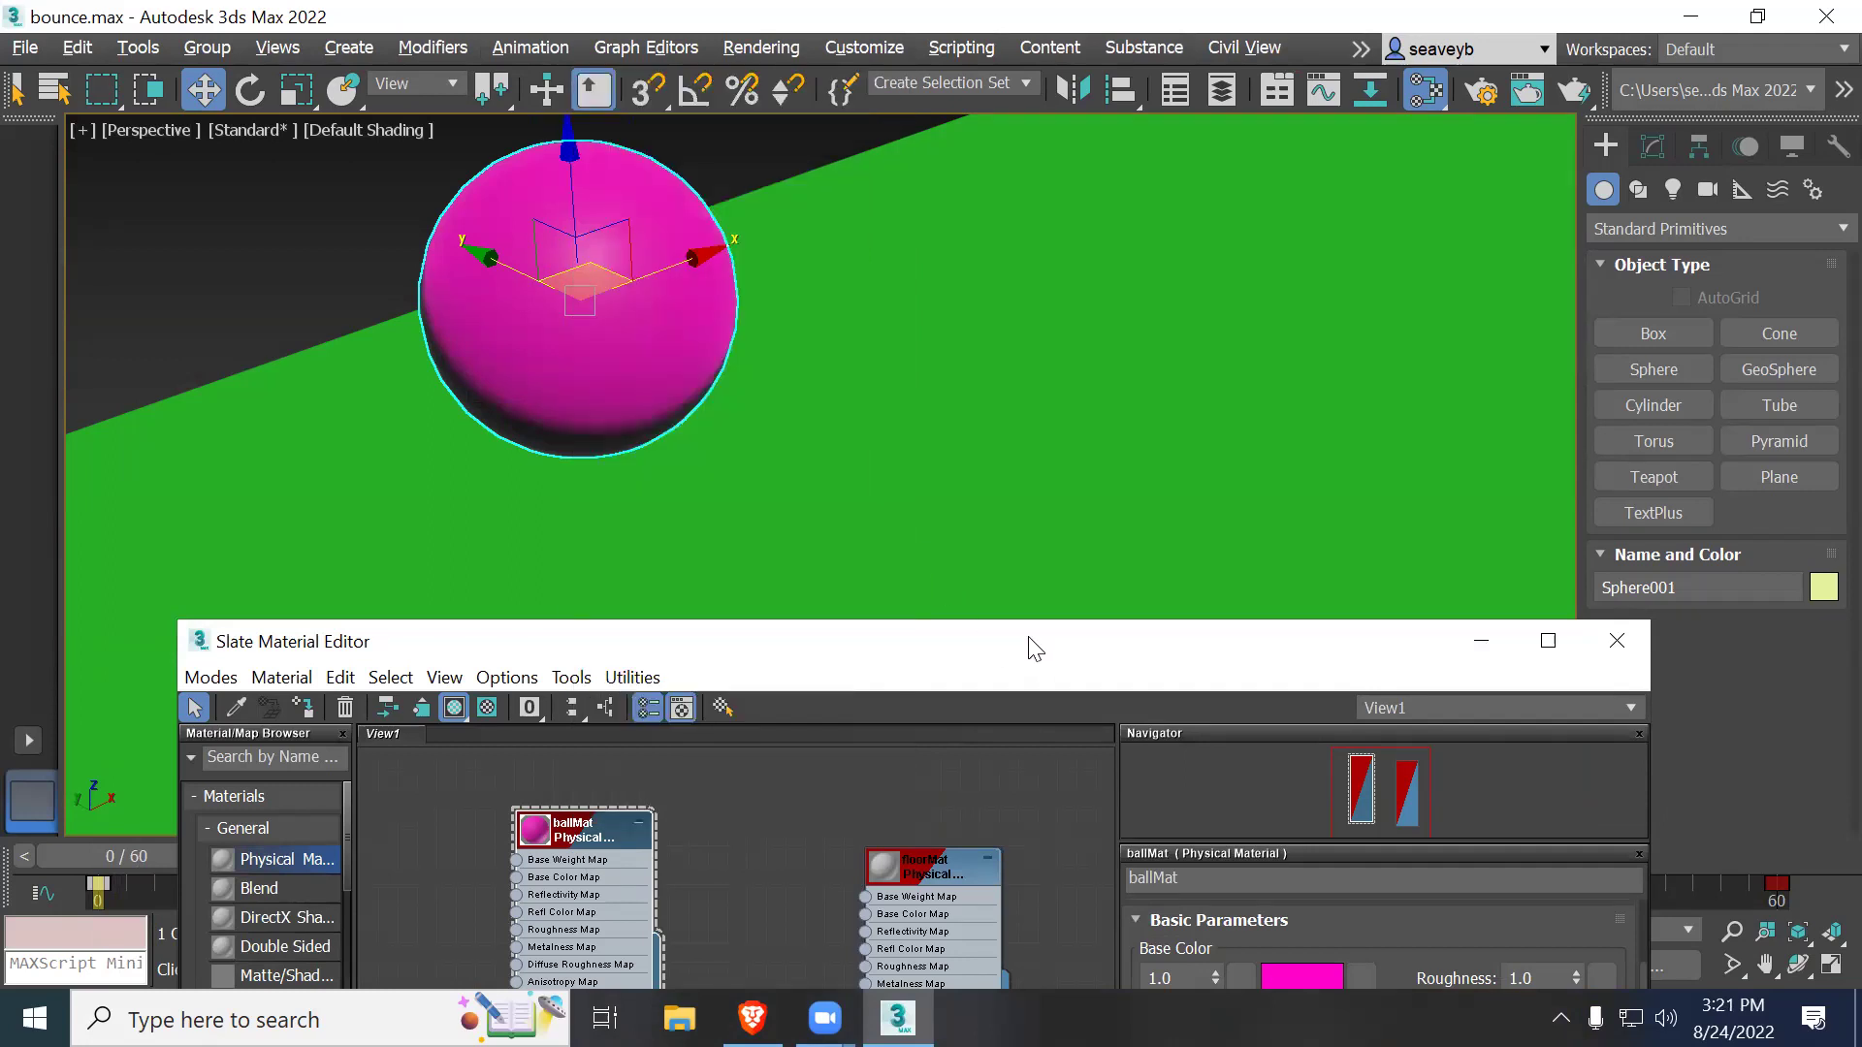
pyautogui.moveTo(1035, 649); pyautogui.dragTo(948, 300)
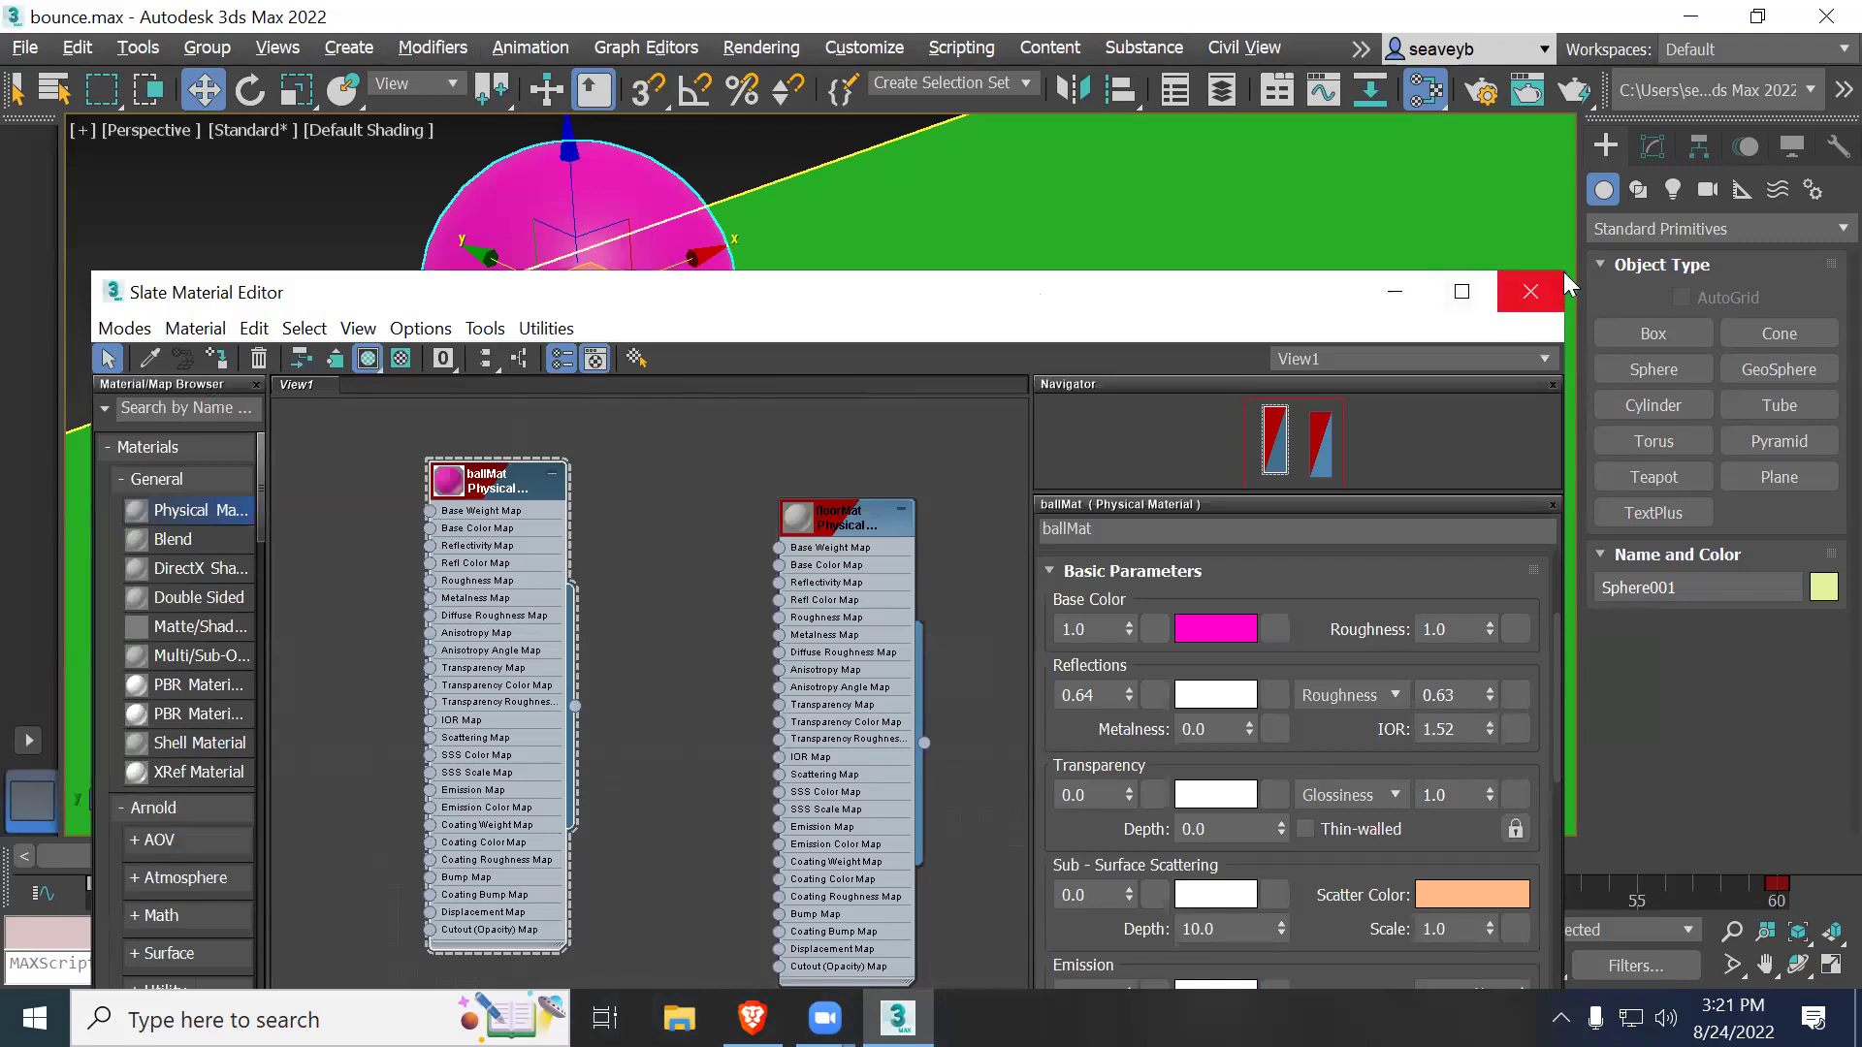
pyautogui.moveTo(1561, 271); pyautogui.dragTo(1370, 356)
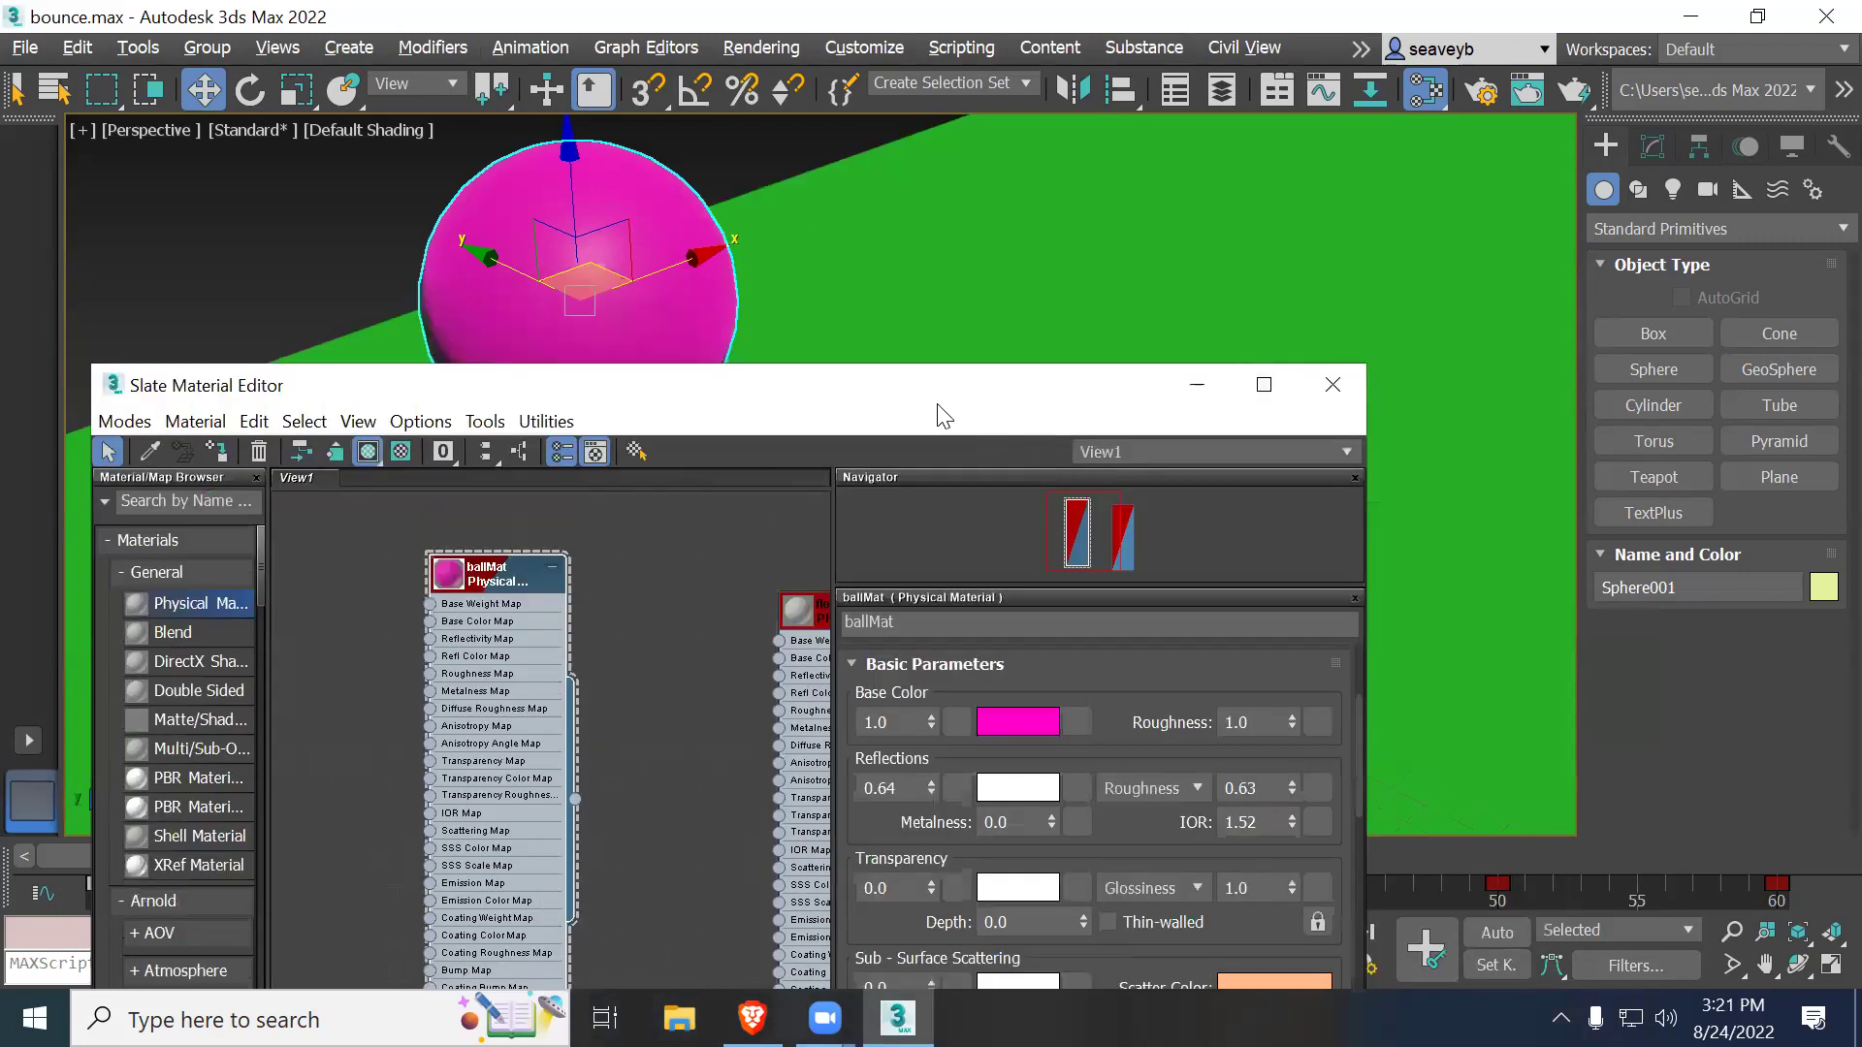
pyautogui.moveTo(934, 385); pyautogui.dragTo(732, 284)
pyautogui.moveTo(465, 679); pyautogui.dragTo(107, 665, button='middle')
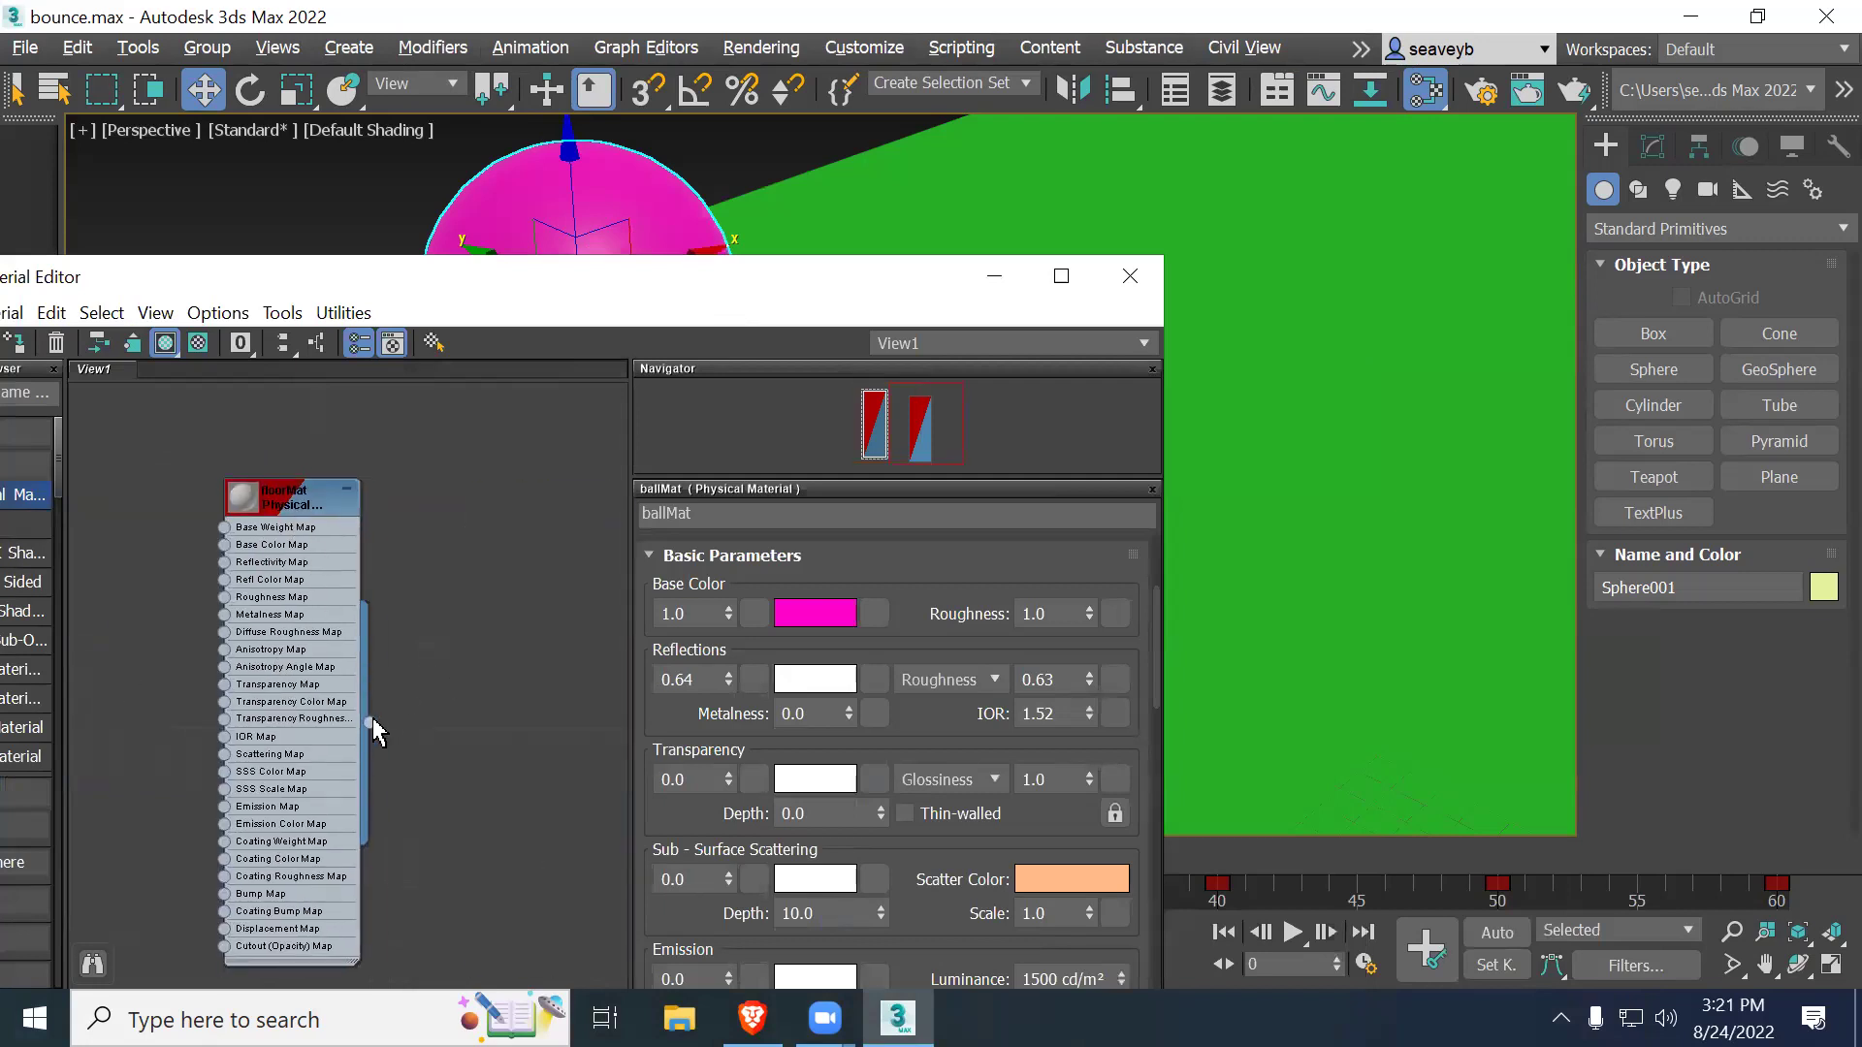
pyautogui.moveTo(462, 677); pyautogui.dragTo(1401, 336)
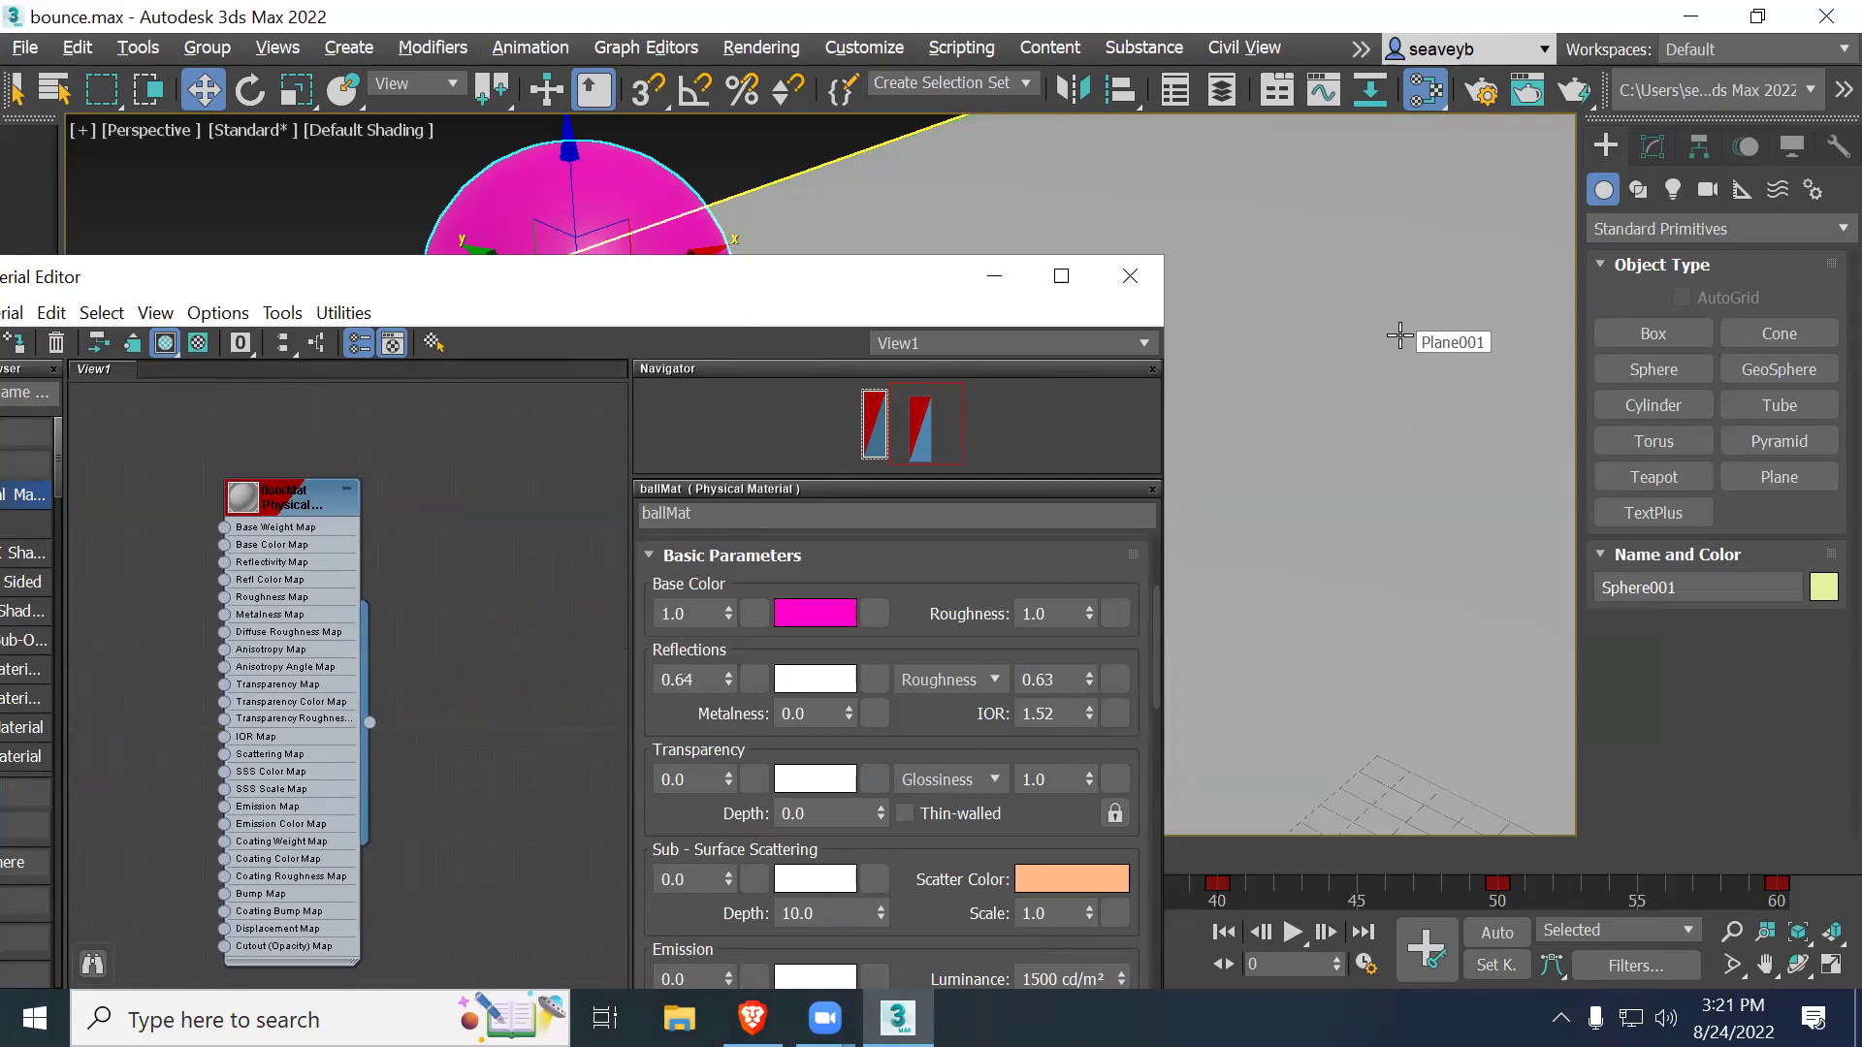
# Step: Open floorMat and pick the Masonry preset for a brick-paved floor
pyautogui.doubleClick(296, 506)
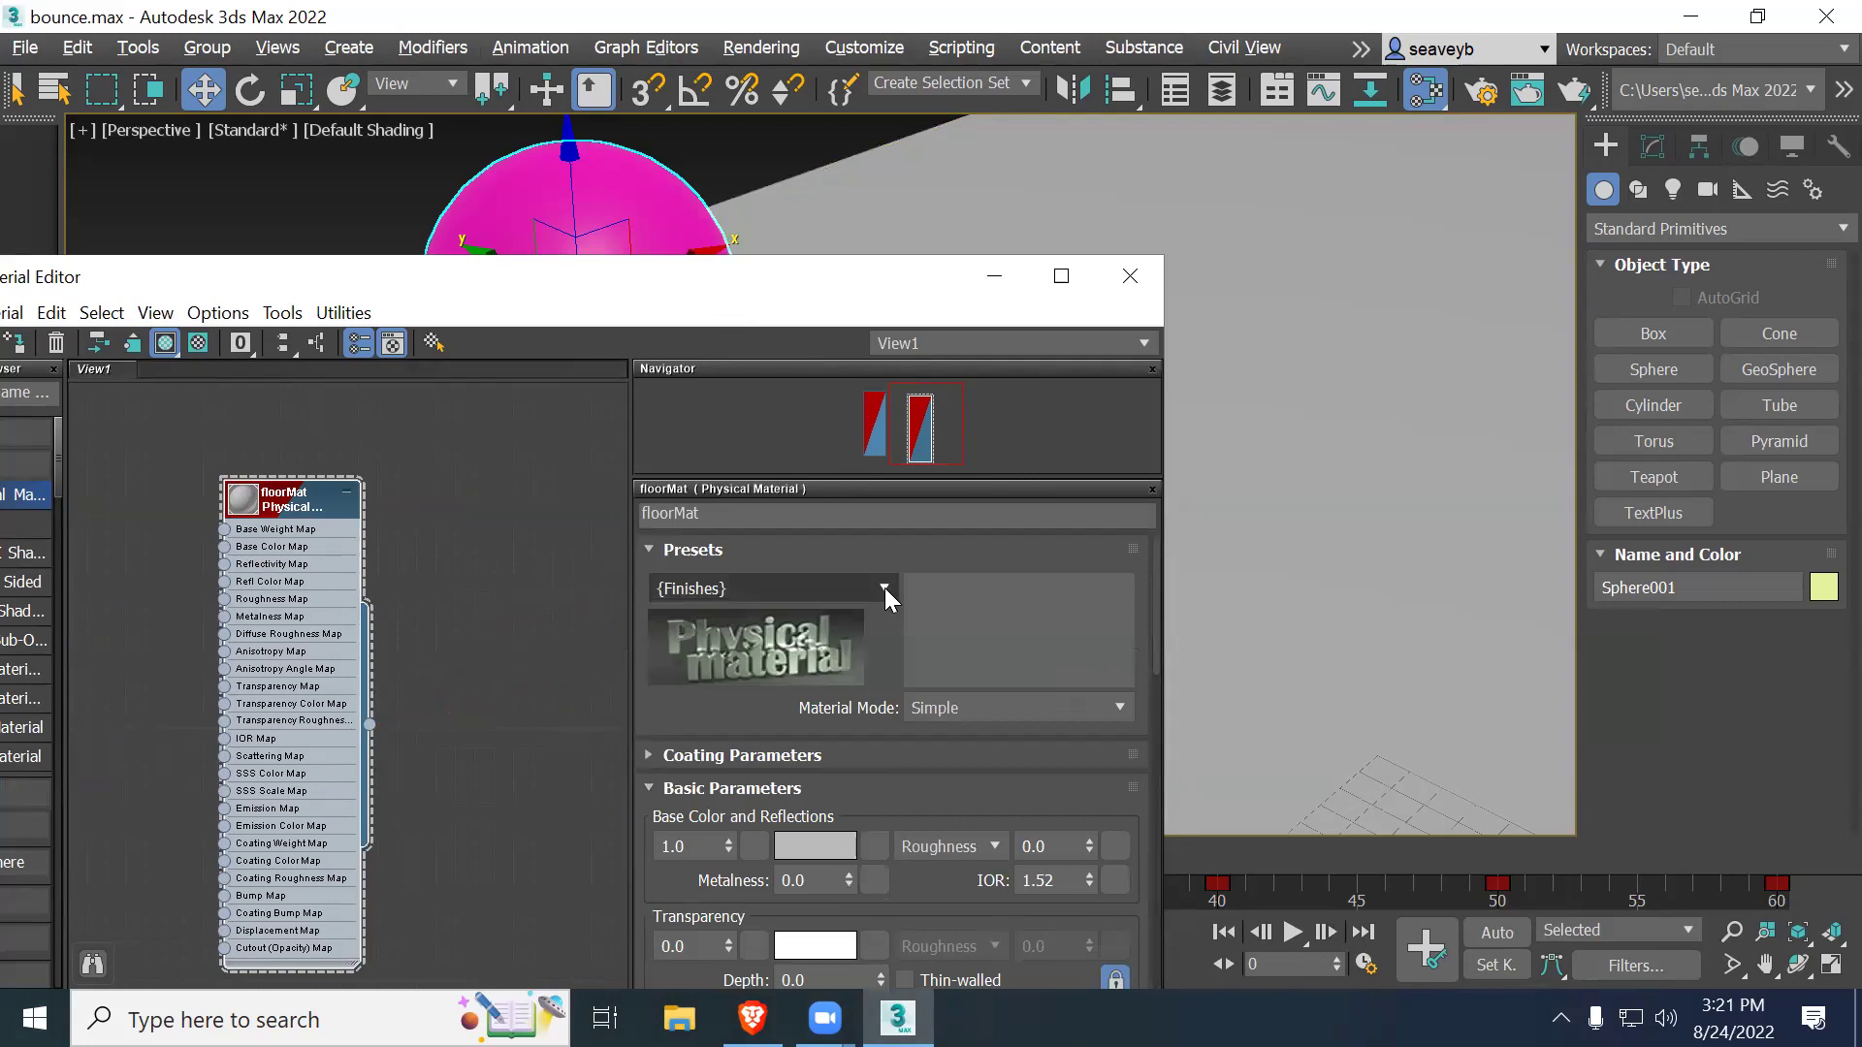
pyautogui.click(882, 586)
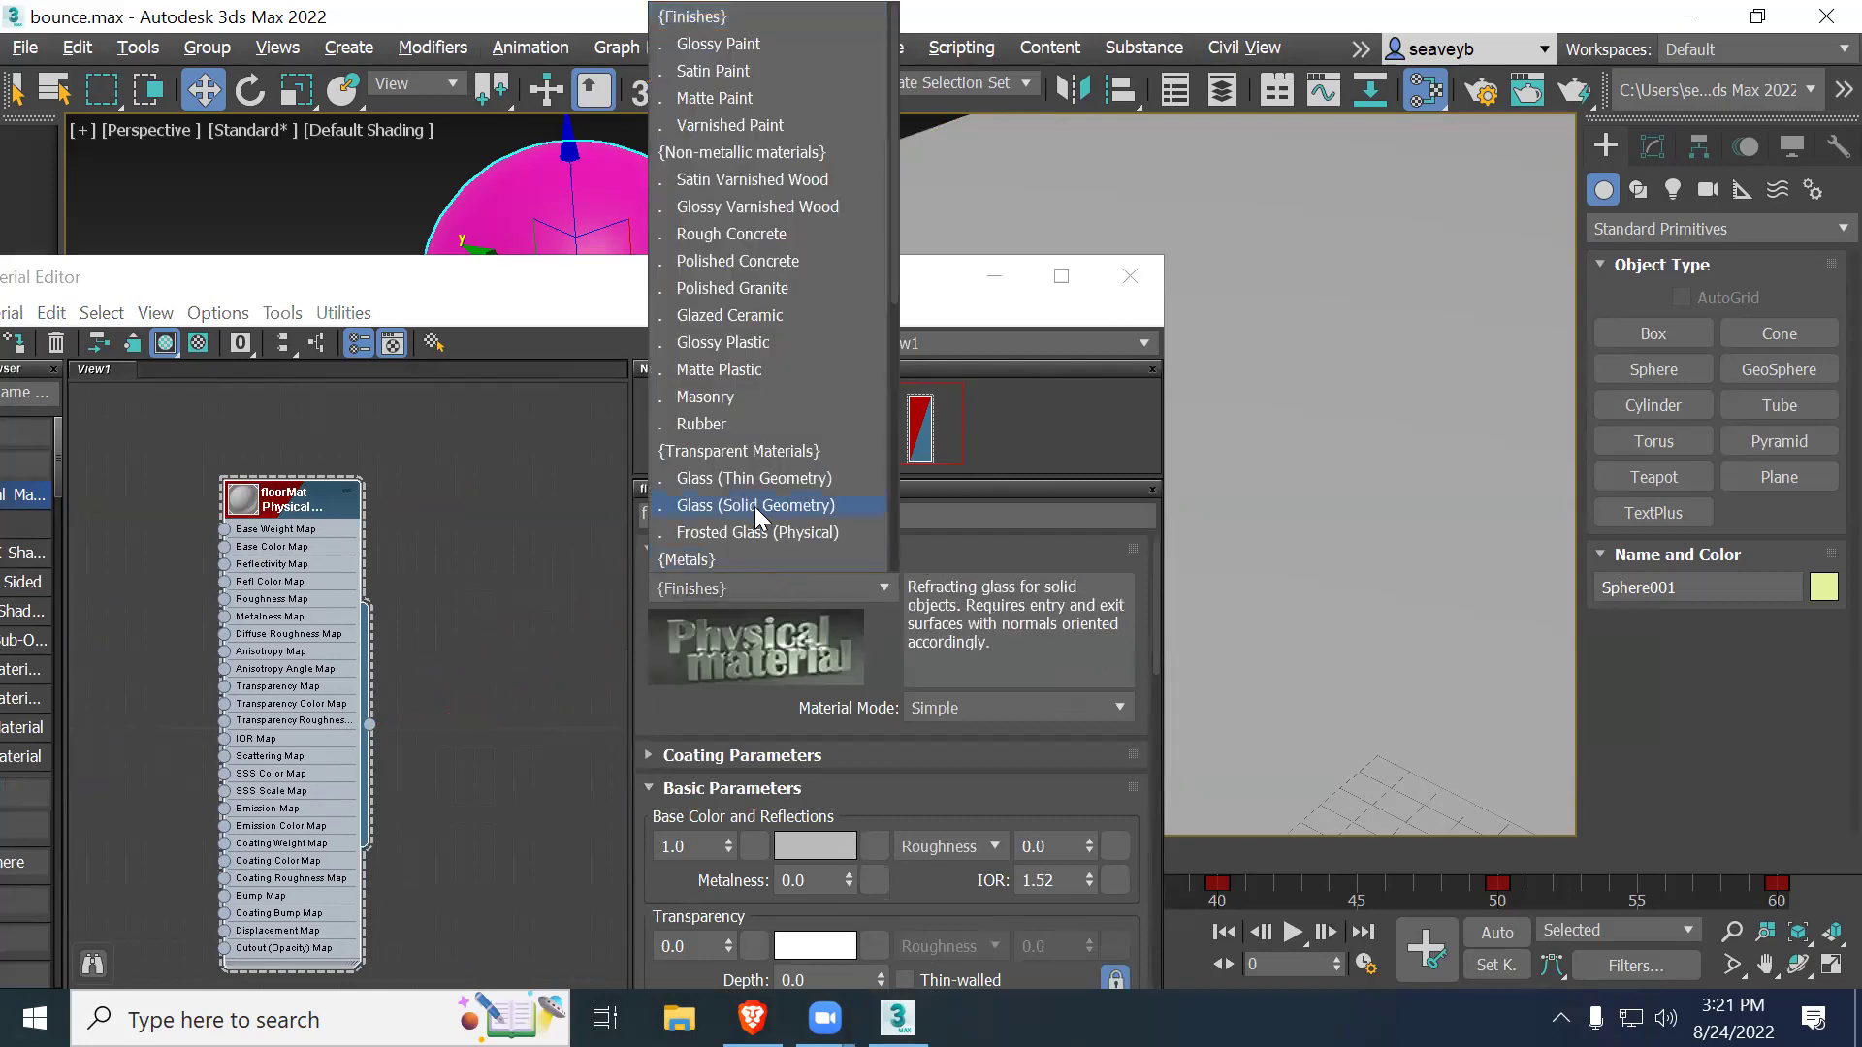
pyautogui.click(725, 396)
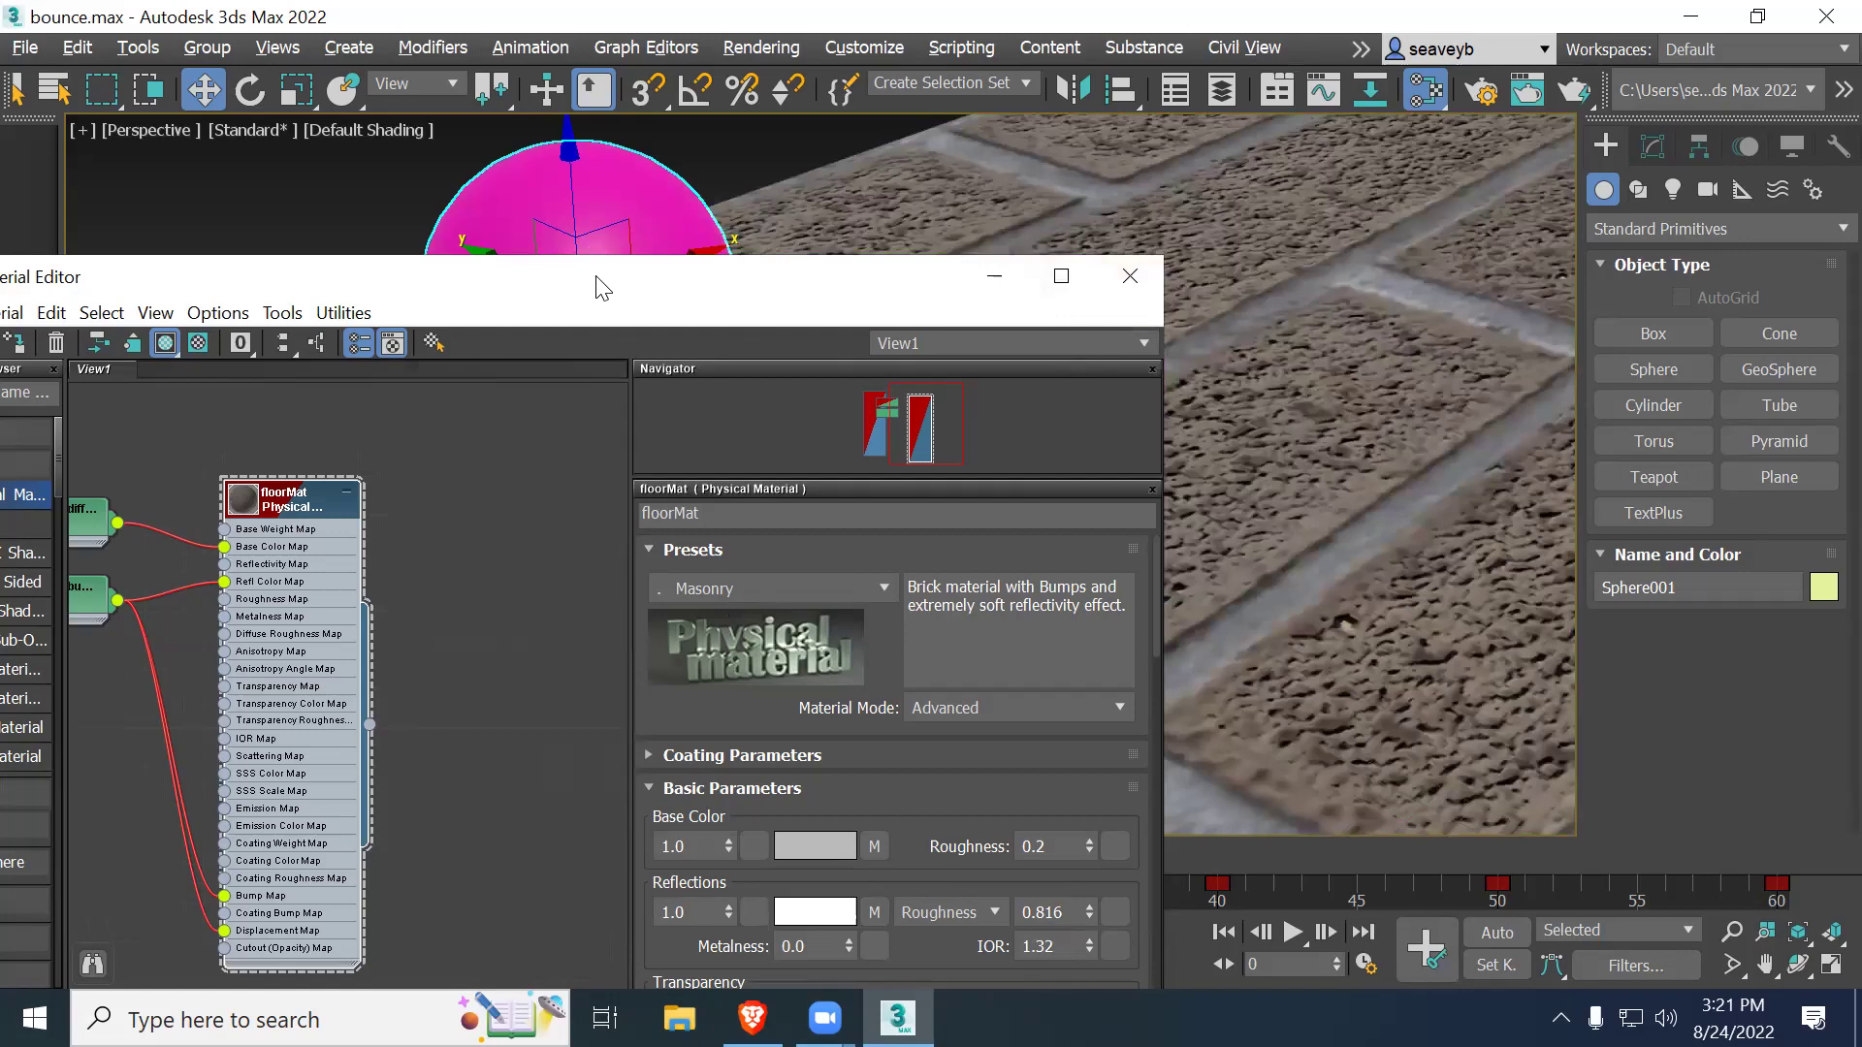
# Step: Rearrange the Slate editor, spreading out the masonry diffuse and bump map nodes
pyautogui.moveTo(601, 287); pyautogui.dragTo(864, 159)
pyautogui.moveTo(655, 454); pyautogui.dragTo(748, 433, button='middle')
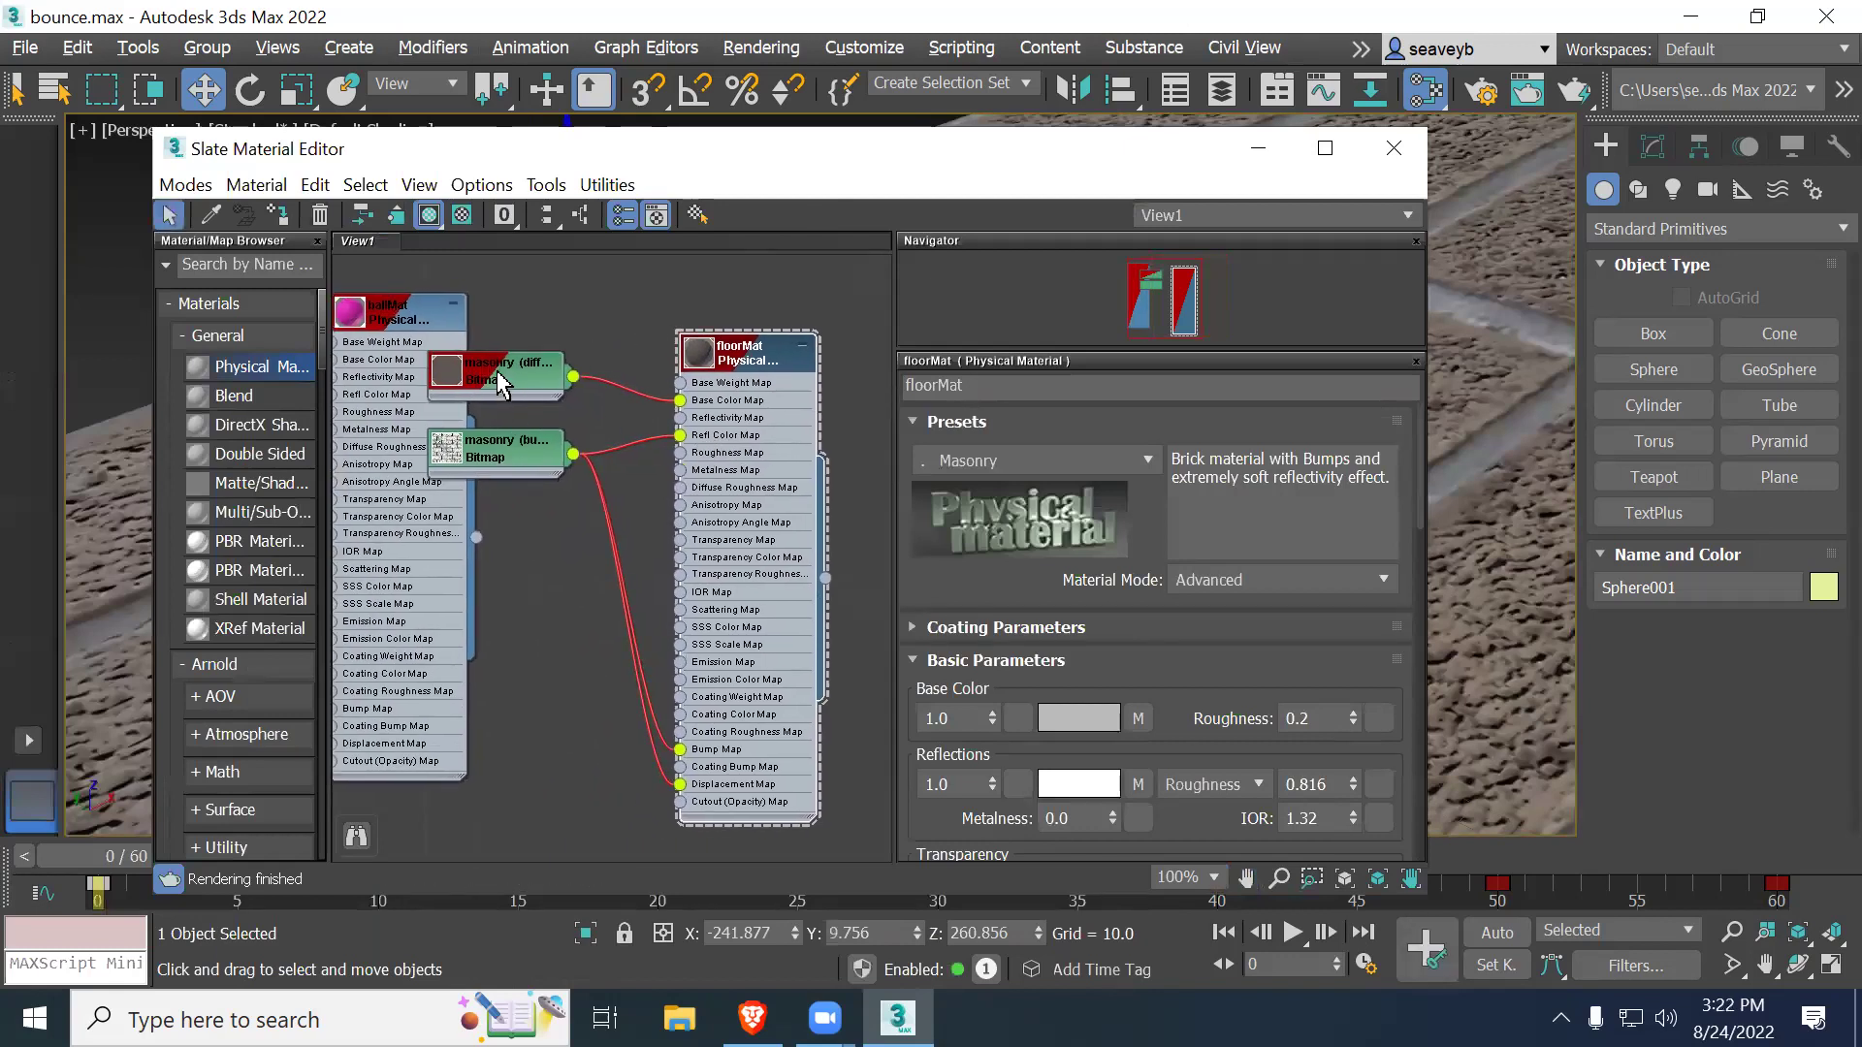
pyautogui.moveTo(504, 373); pyautogui.dragTo(561, 332)
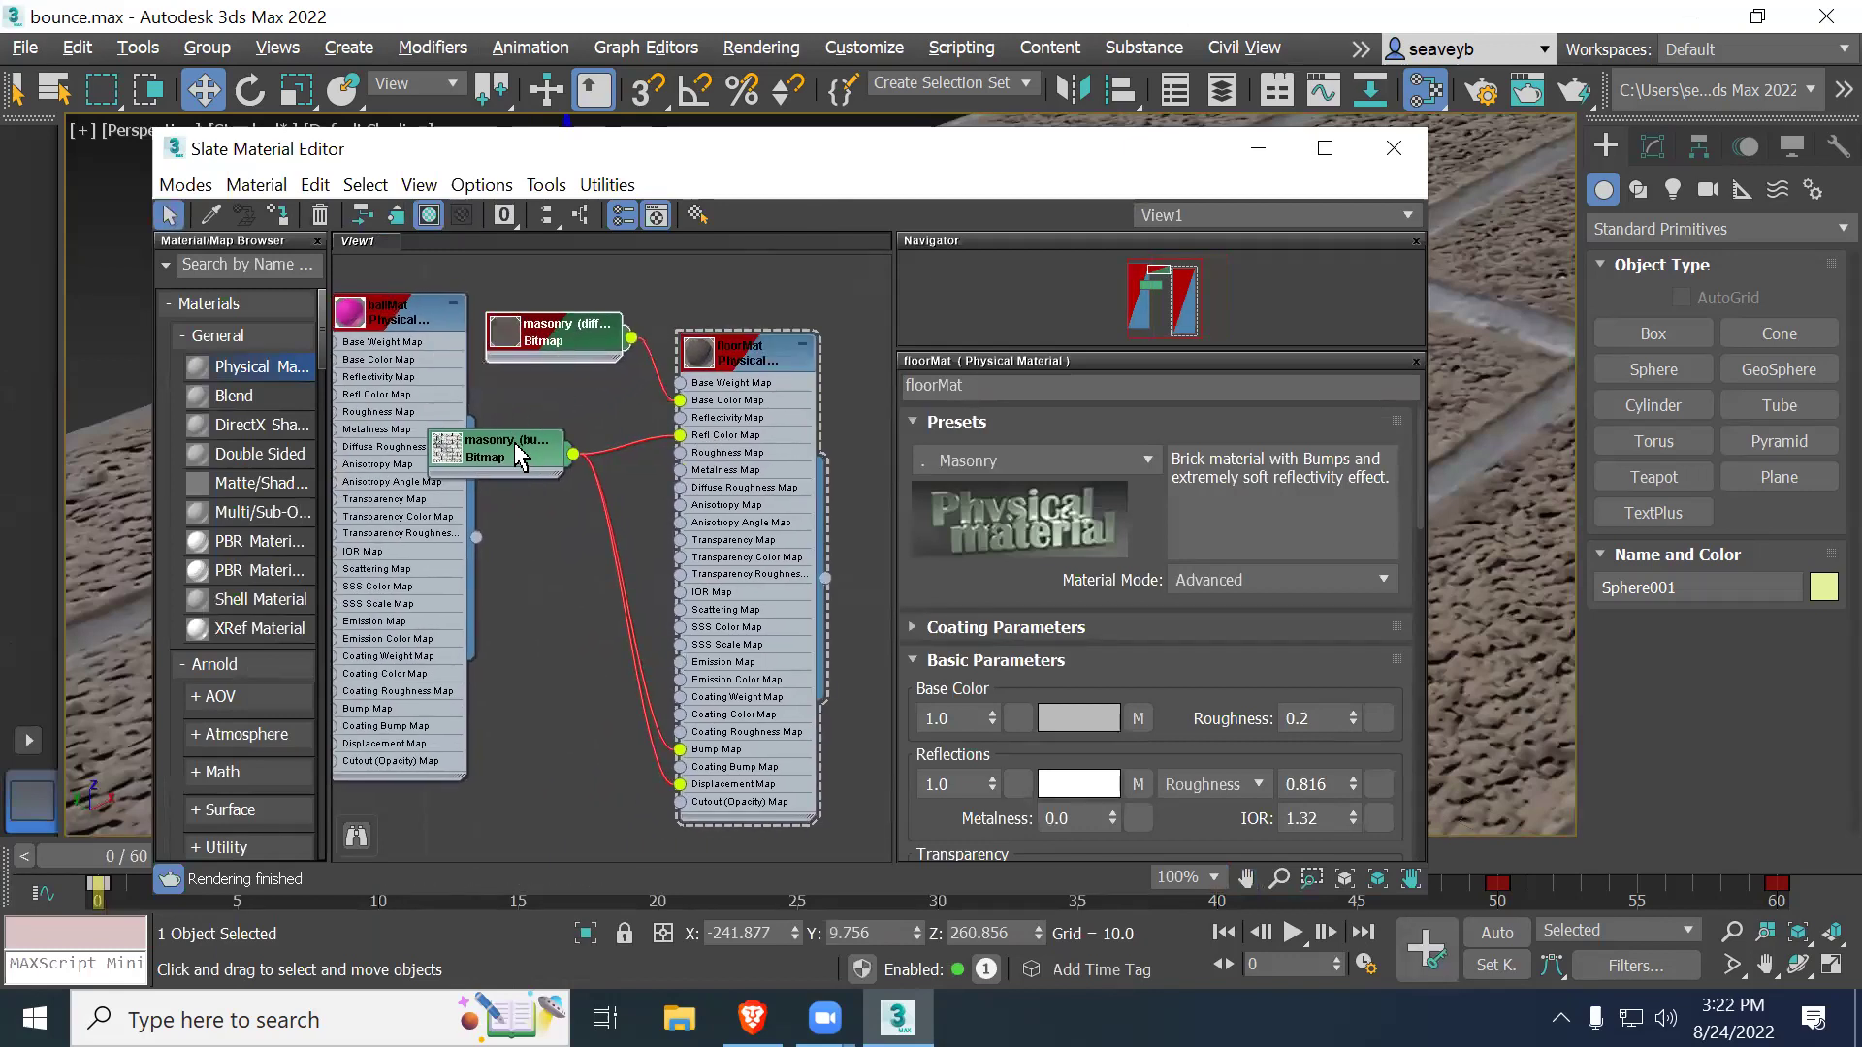
pyautogui.moveTo(529, 456); pyautogui.dragTo(580, 495)
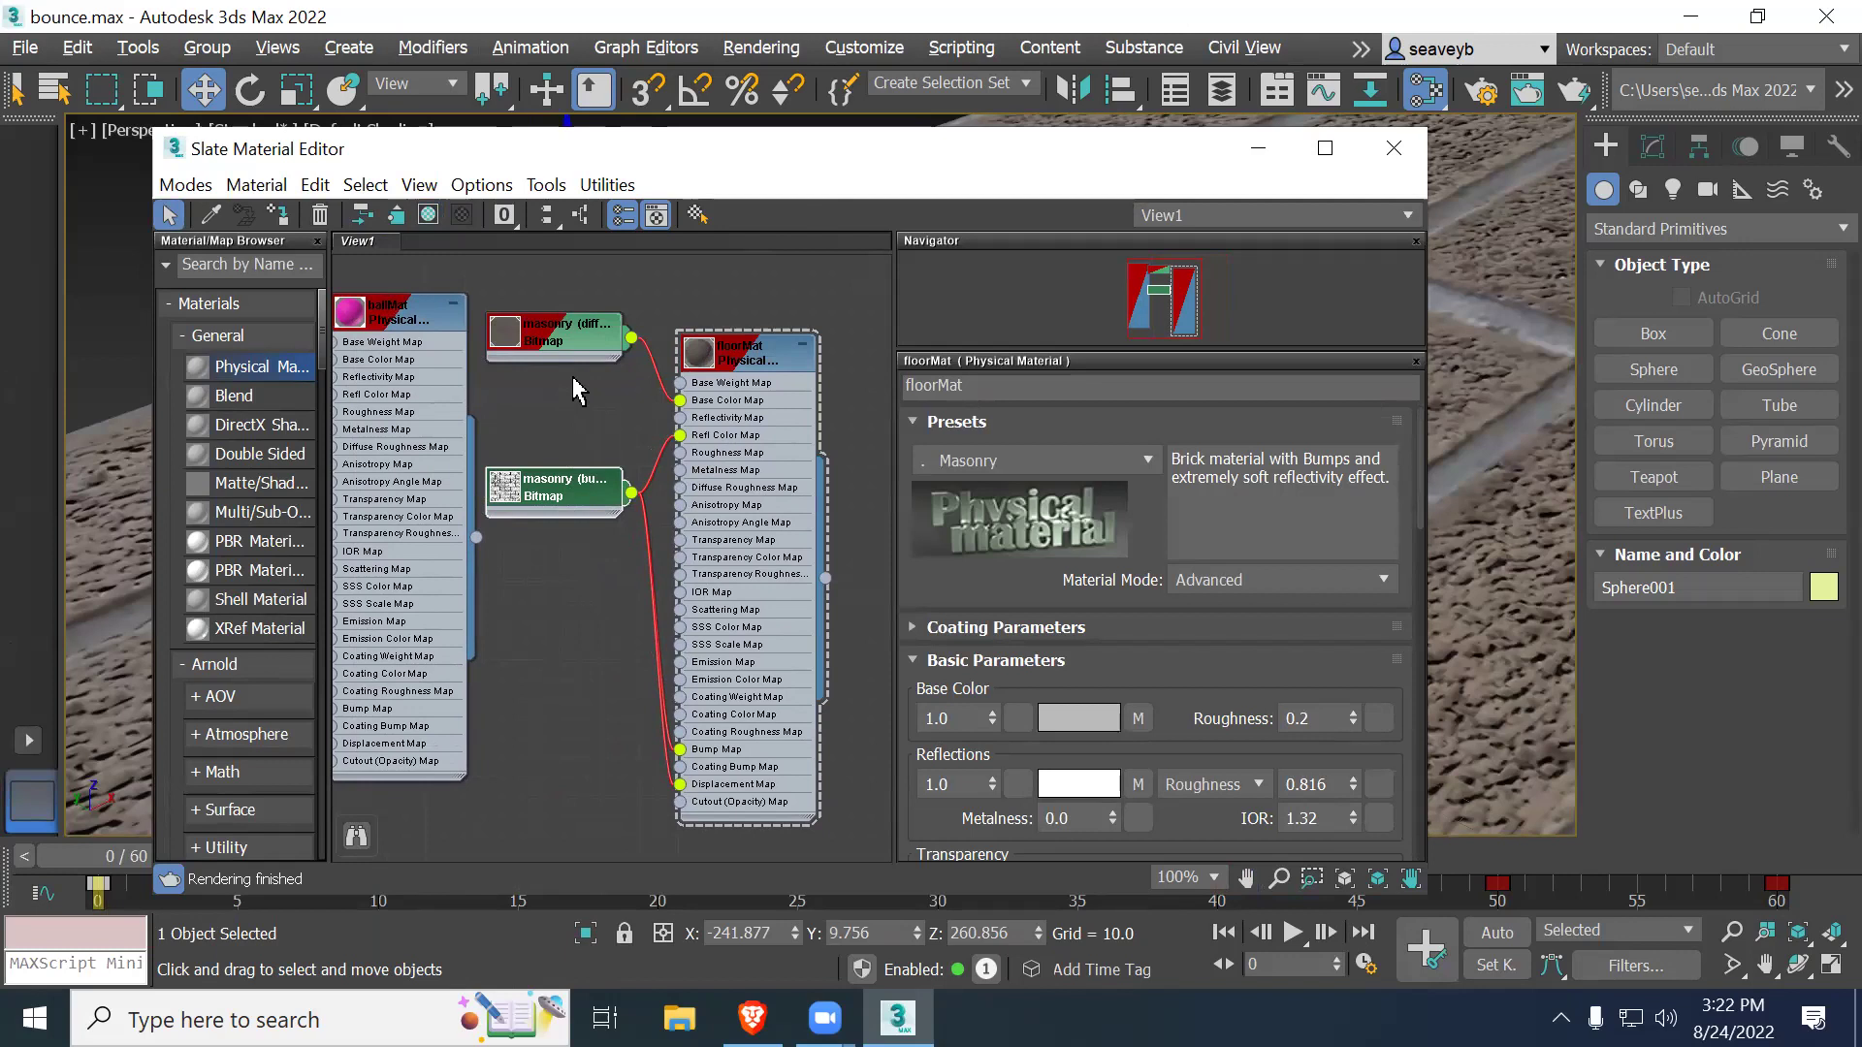
# Step: Set the masonry diffuse bitmap's Tiling U and V to 5.0
pyautogui.doubleClick(535, 339)
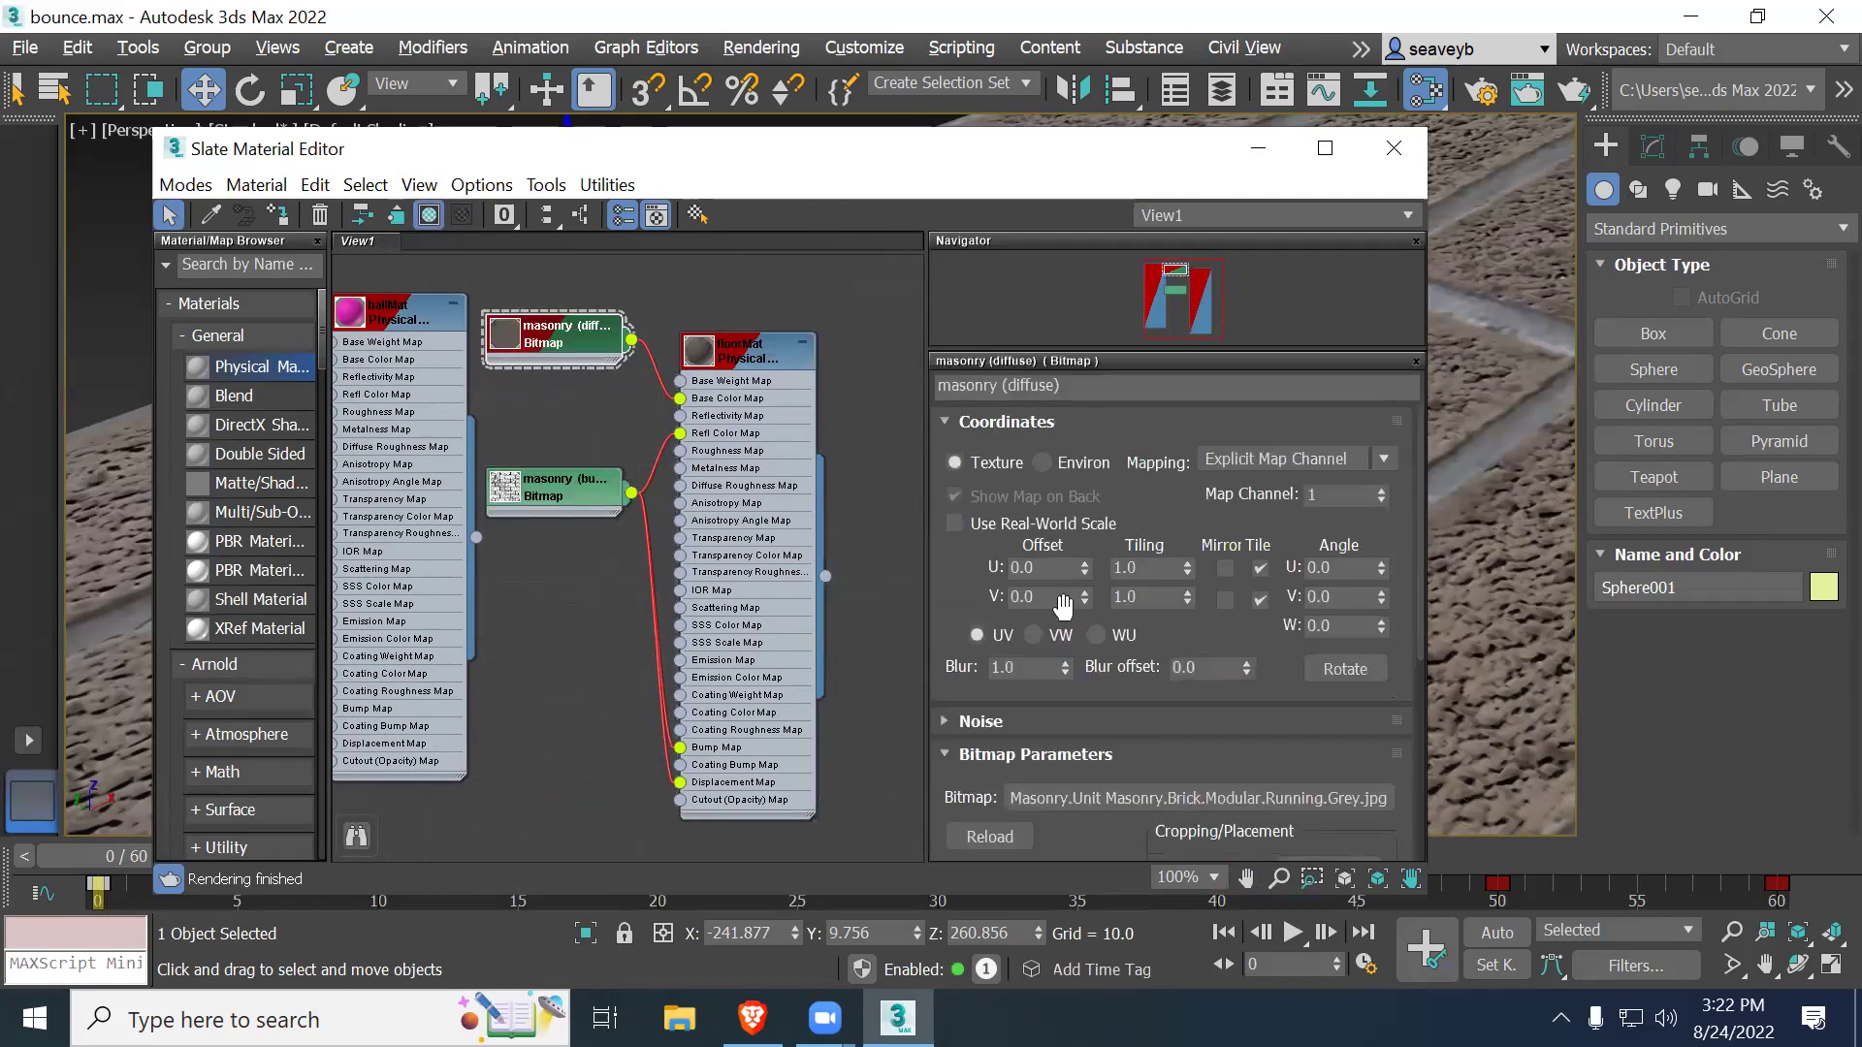
pyautogui.click(1147, 568)
pyautogui.write('5')
pyautogui.press('Tab')
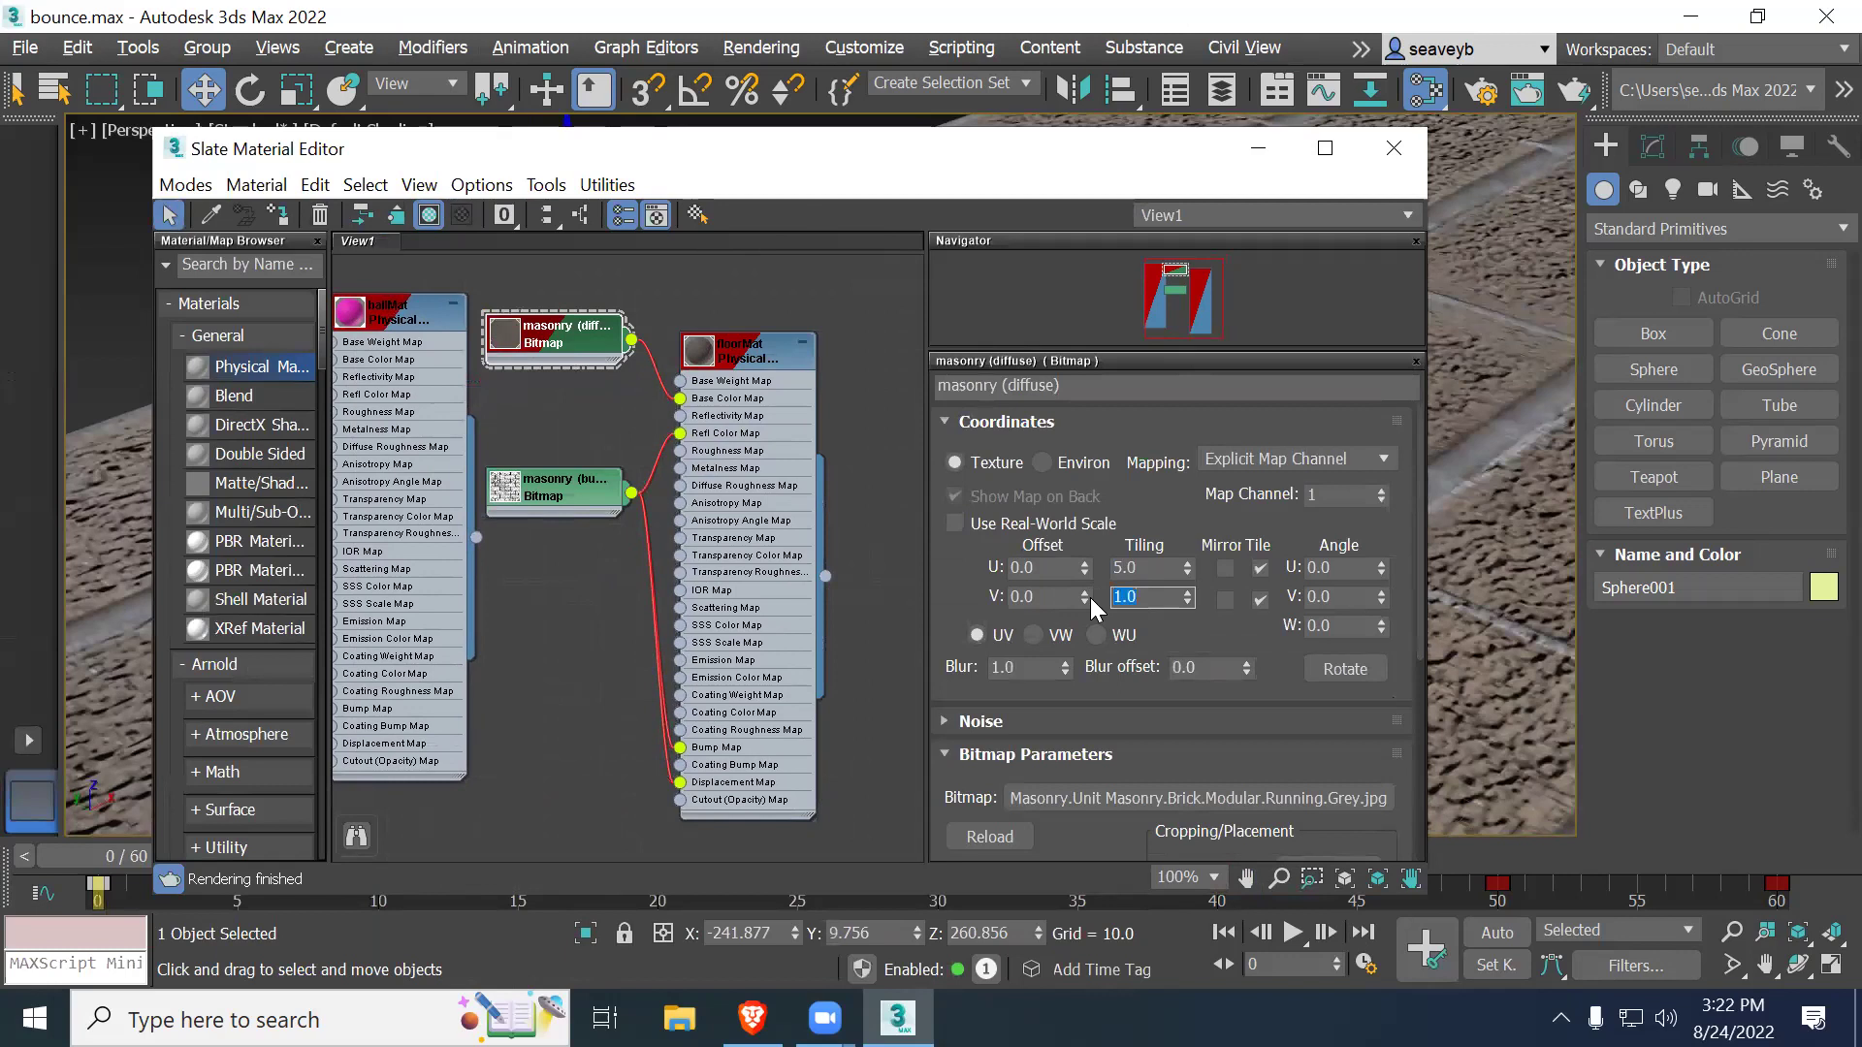
pyautogui.write('5')
pyautogui.press('Return')
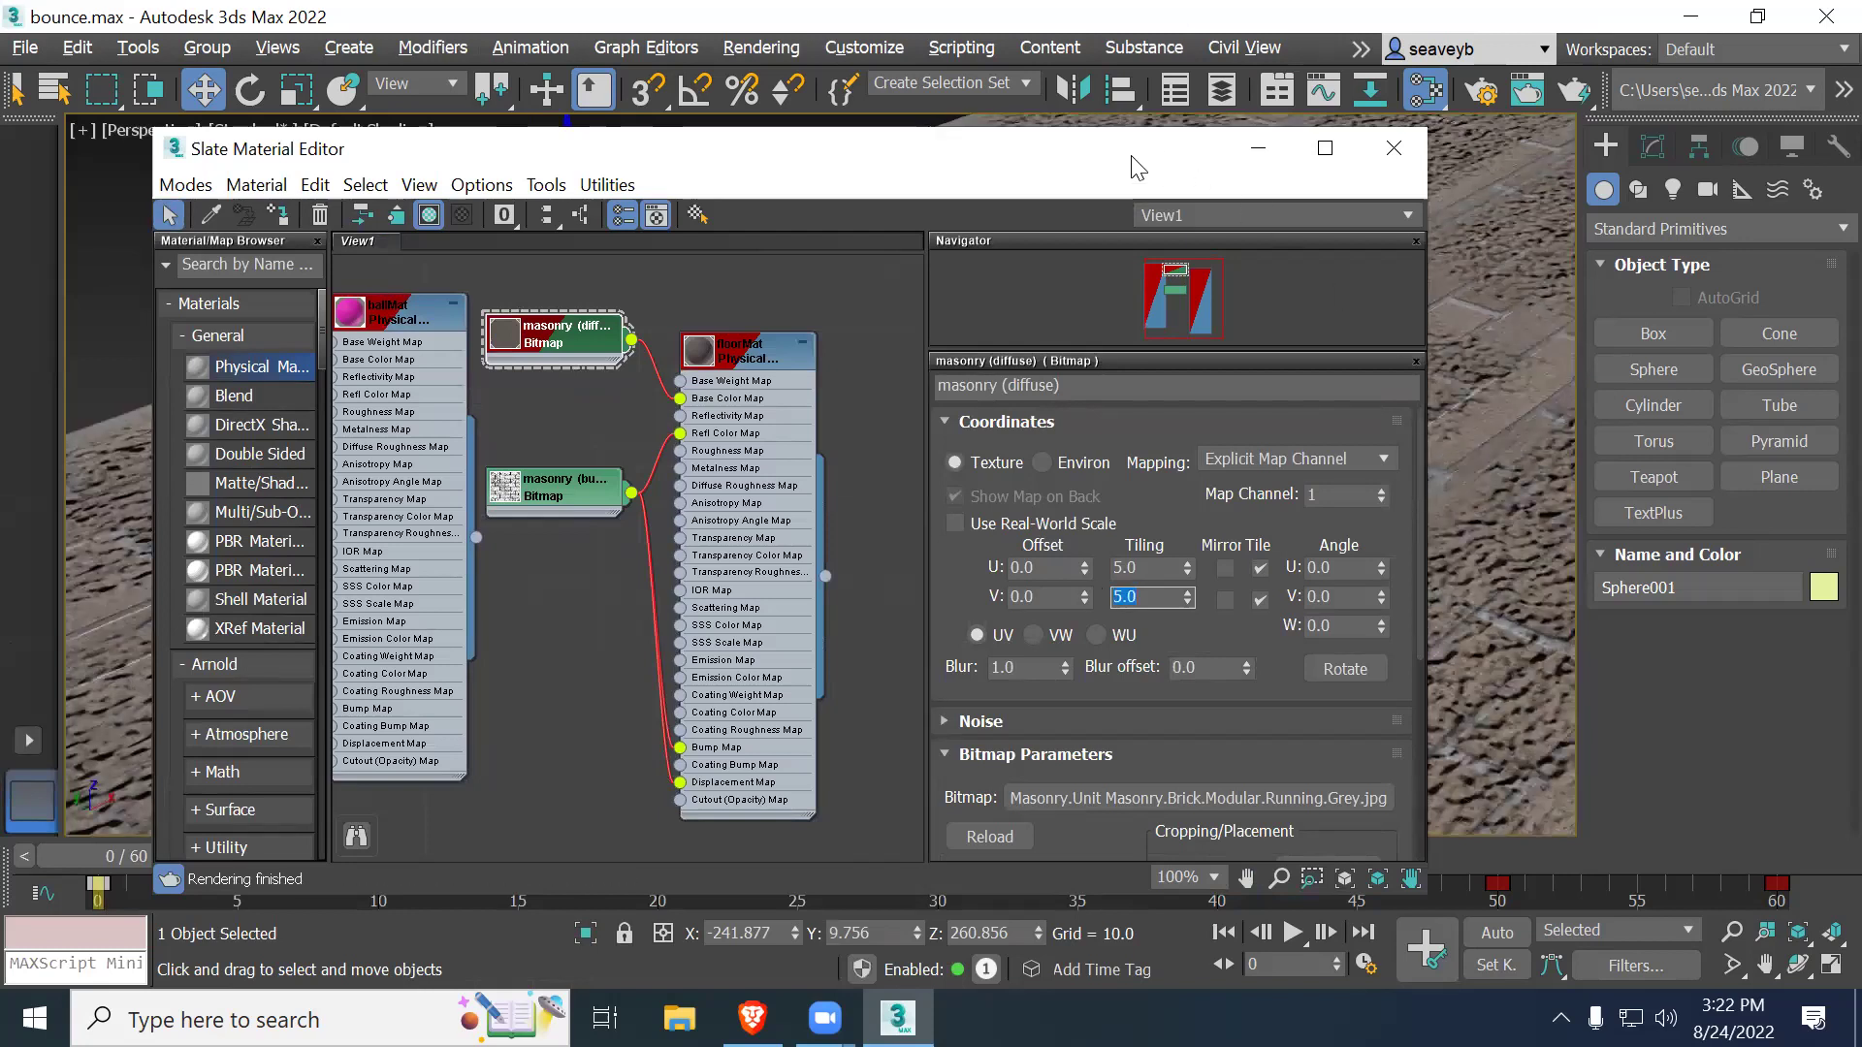
pyautogui.moveTo(1138, 168); pyautogui.dragTo(1137, 814)
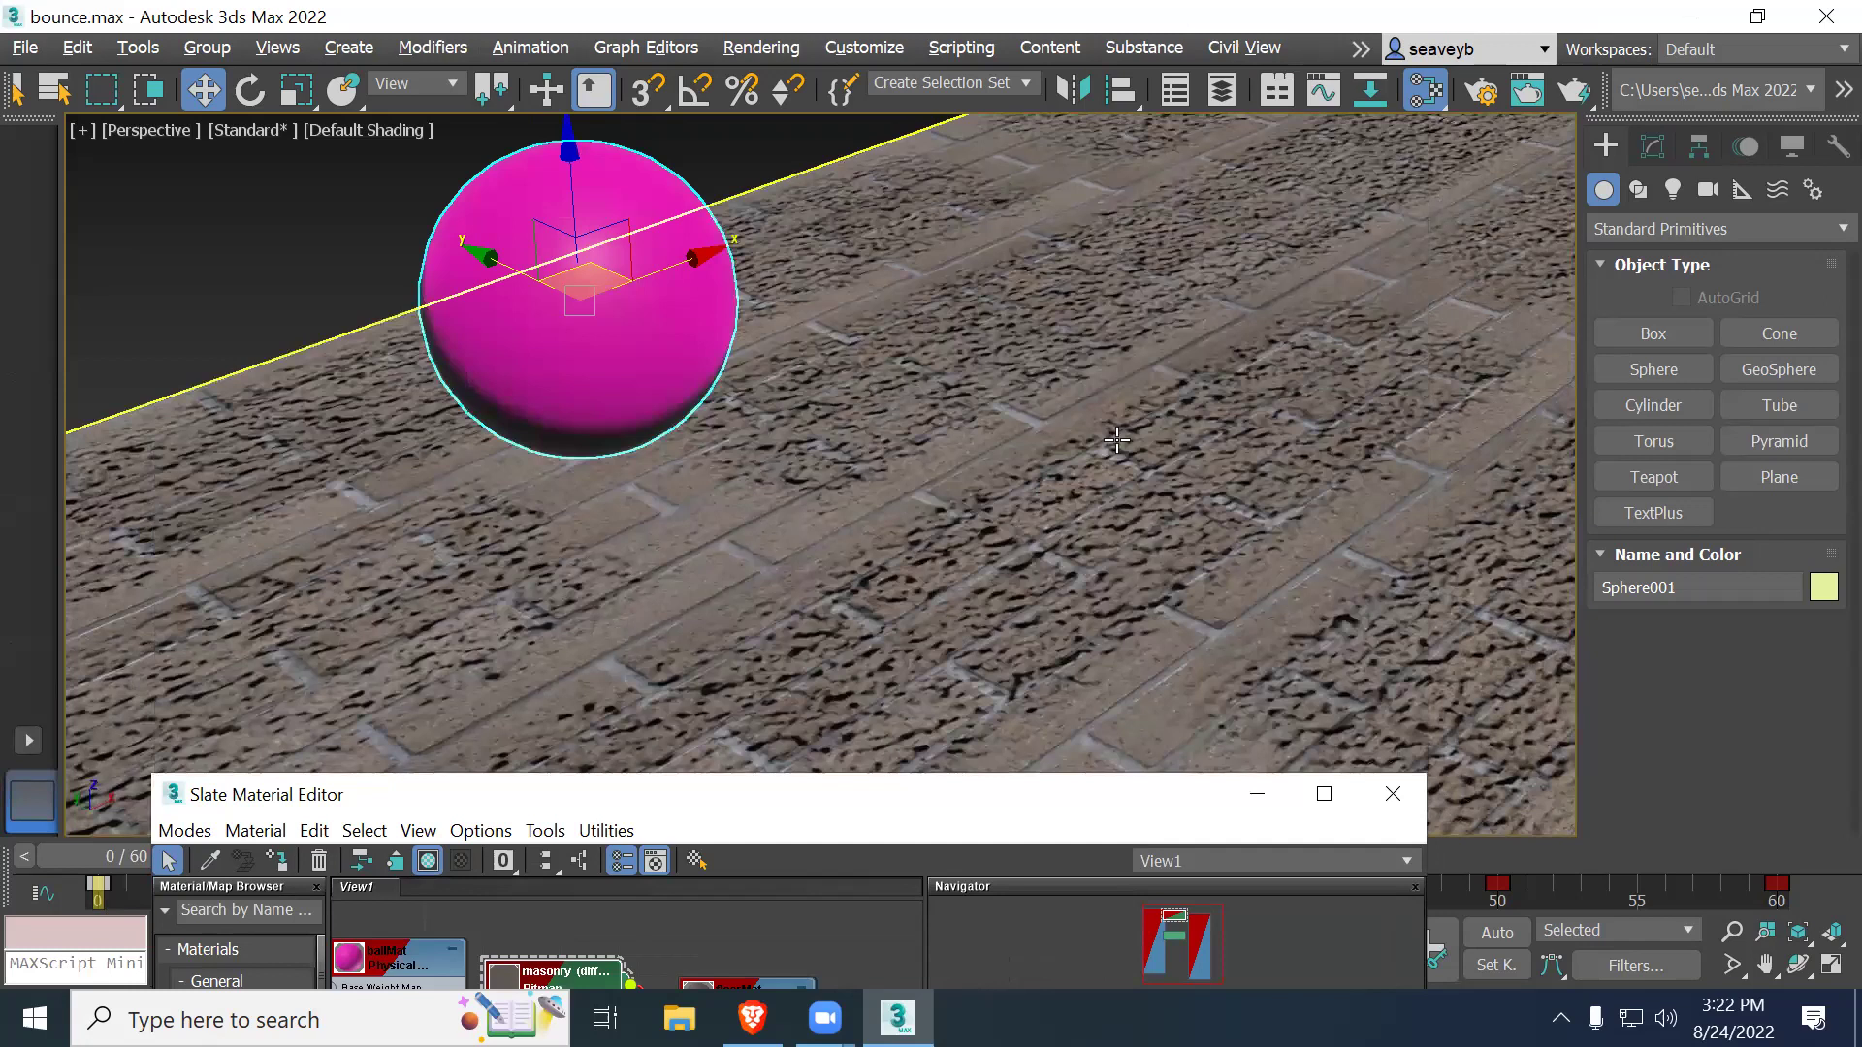
# Step: Set the masonry bump bitmap's Tiling U and V to 5.0
pyautogui.moveTo(1026, 802); pyautogui.dragTo(1106, 185)
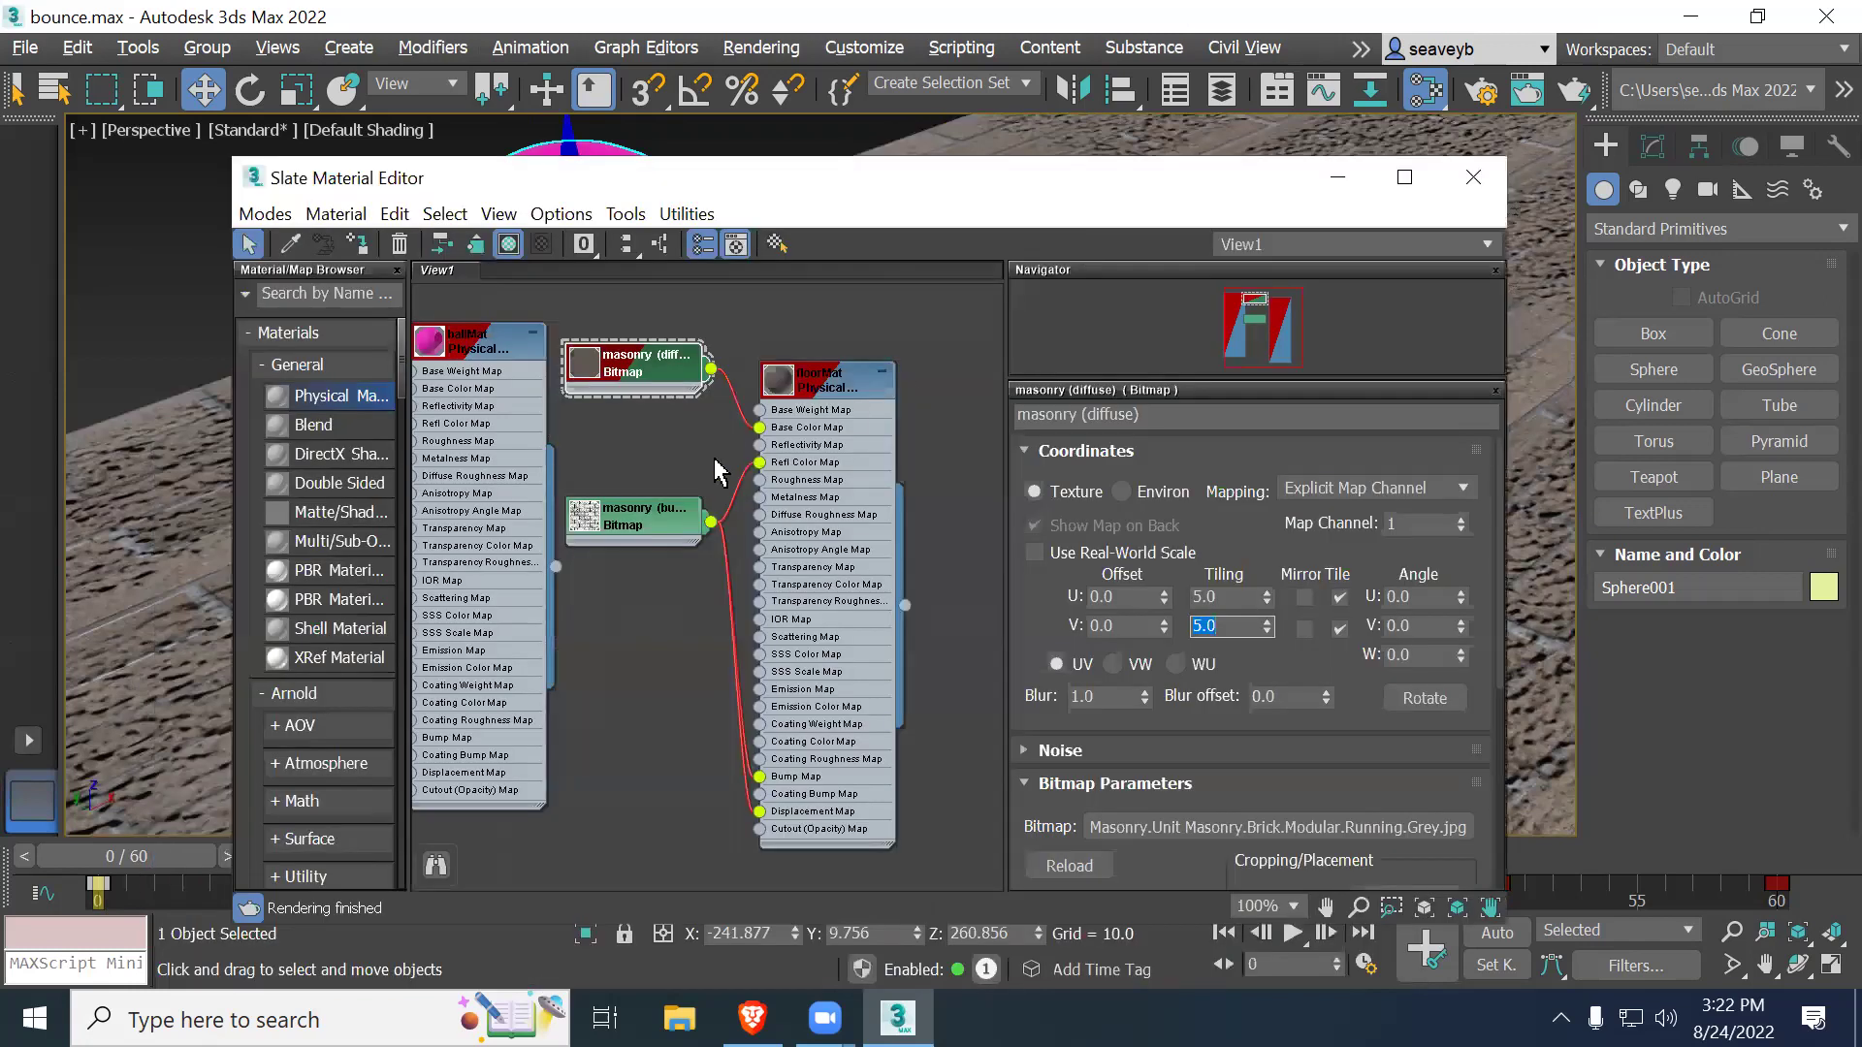
pyautogui.doubleClick(640, 524)
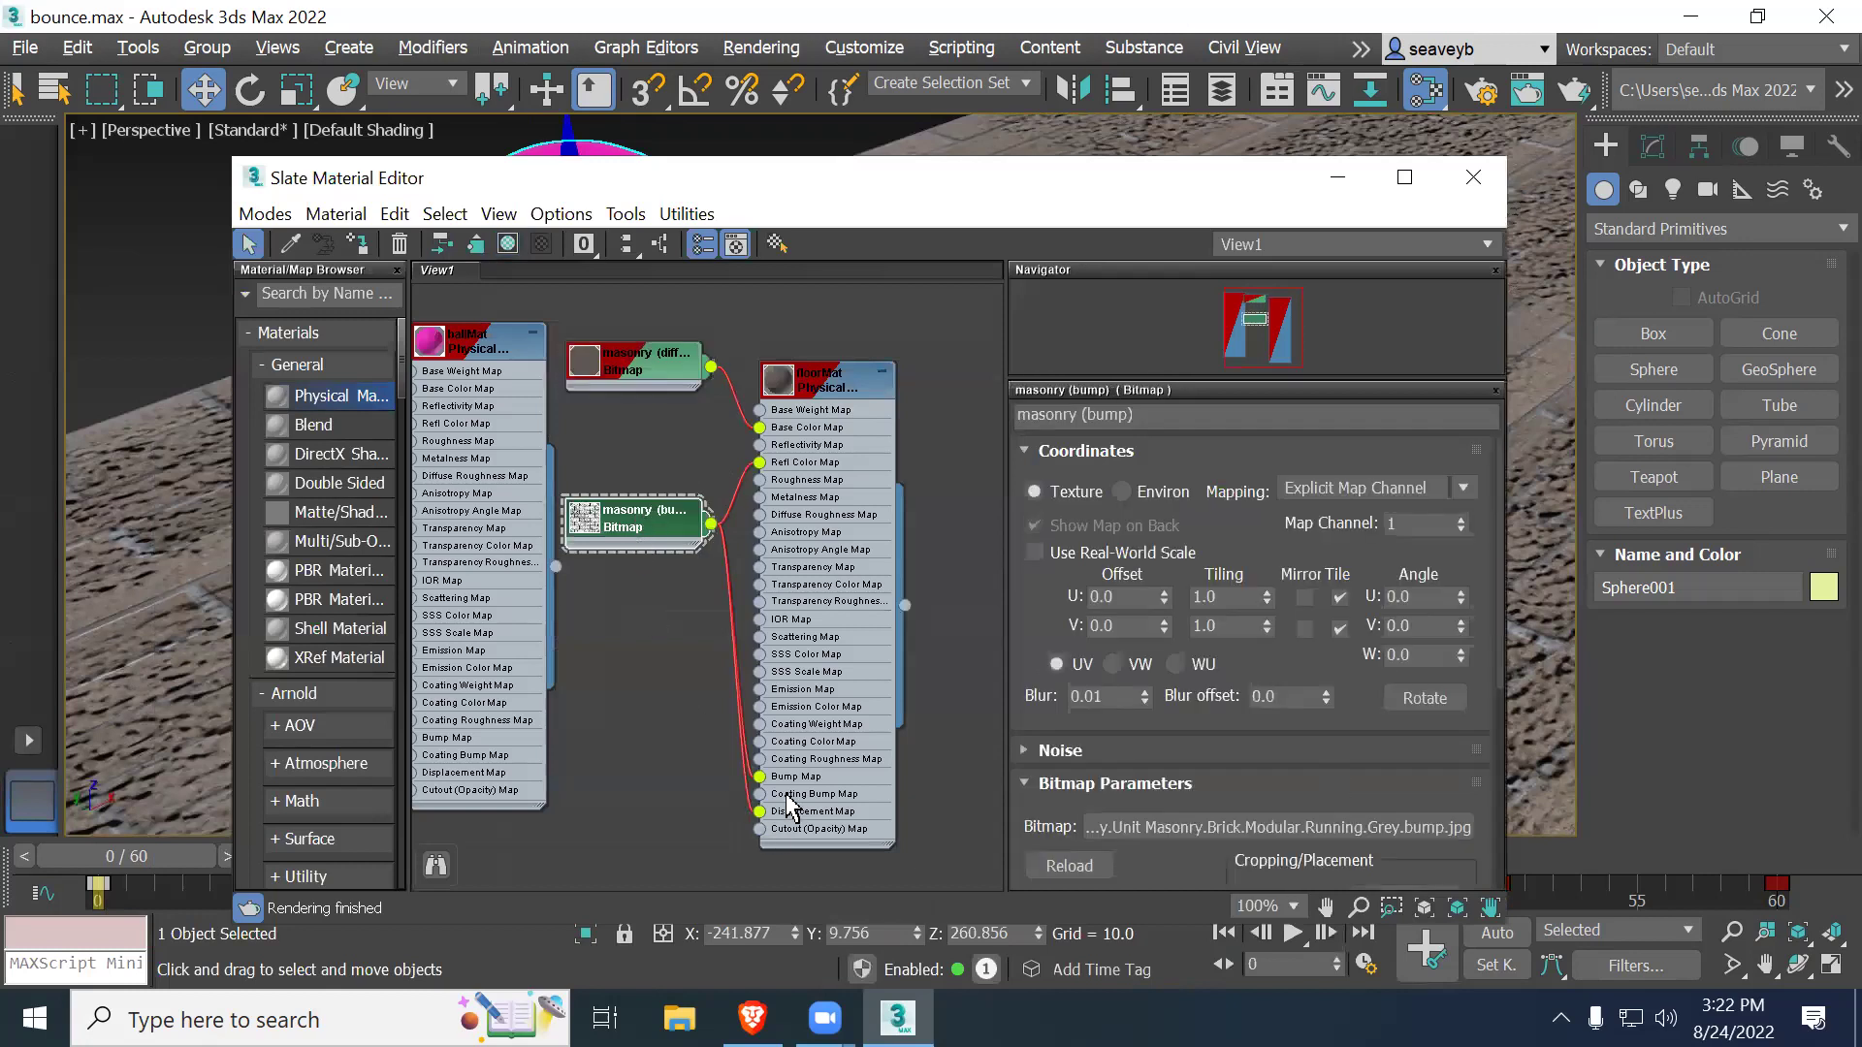
pyautogui.moveTo(637, 523)
pyautogui.mouseDown()
pyautogui.moveTo(593, 519)
pyautogui.moveTo(635, 511)
pyautogui.mouseUp()
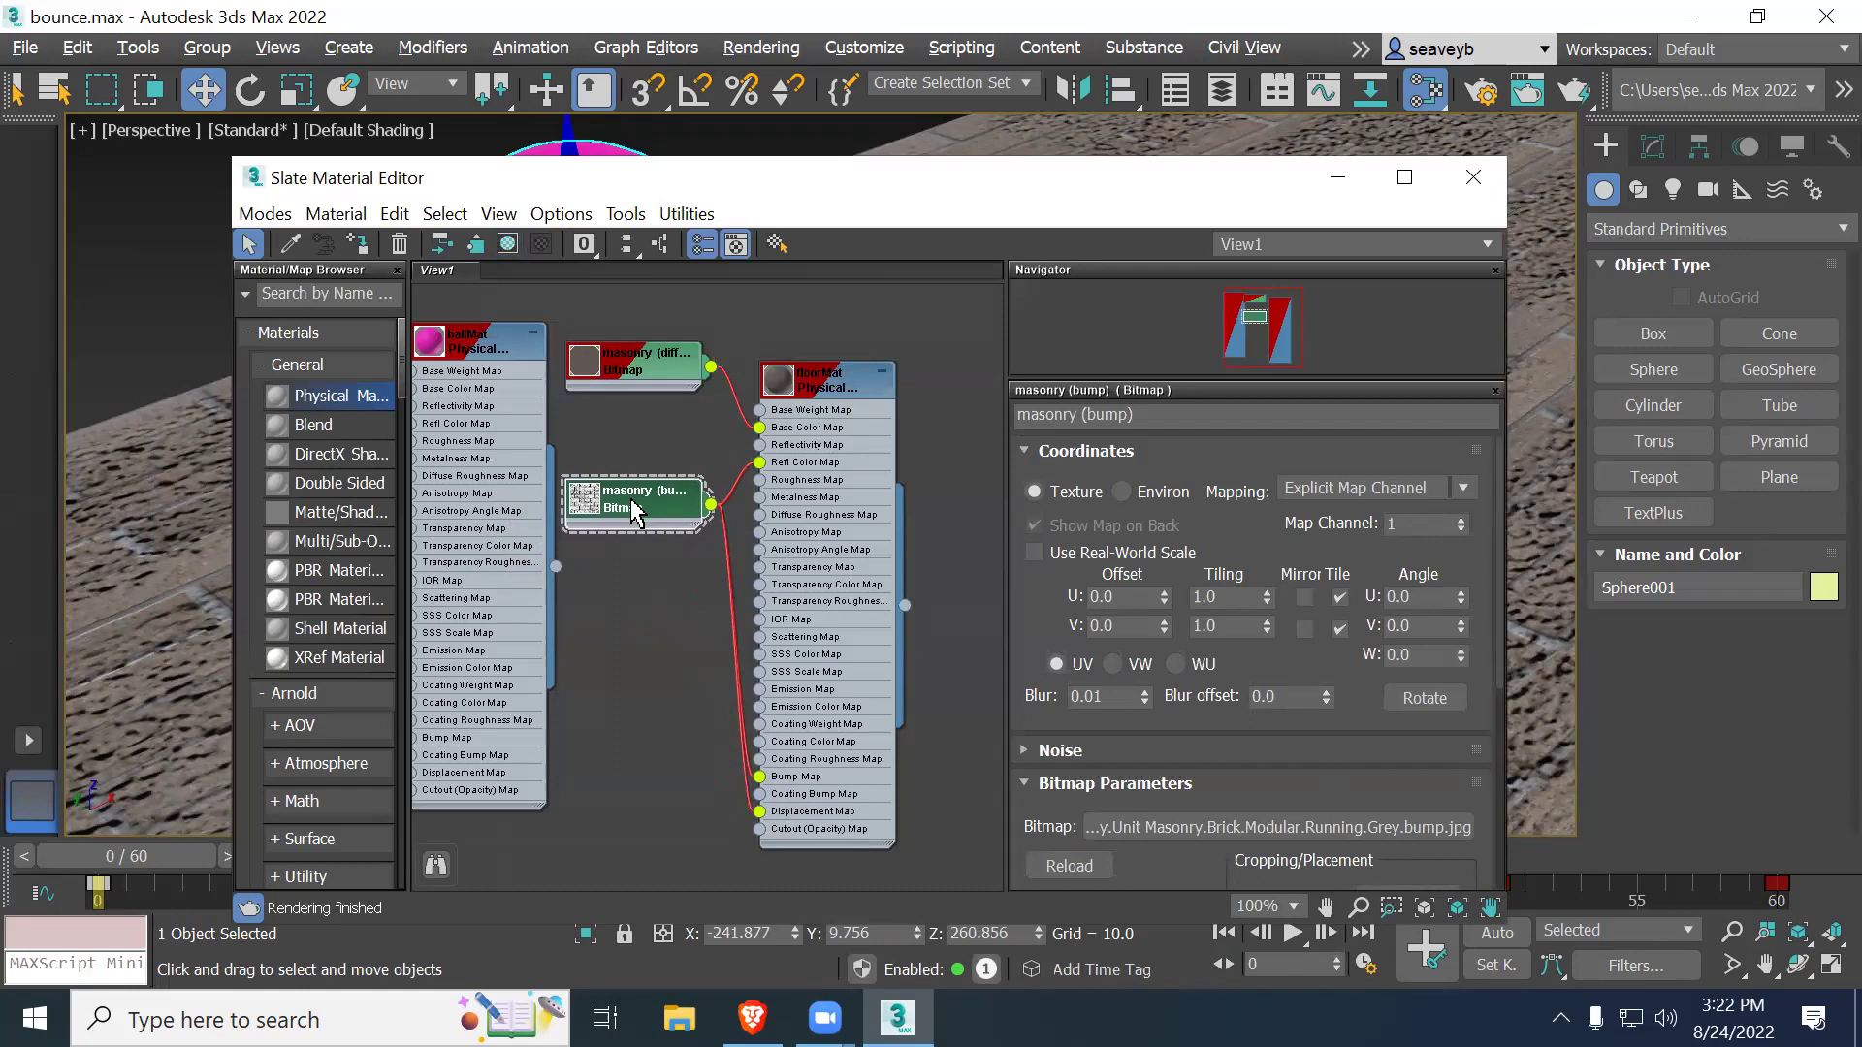
pyautogui.click(1219, 597)
pyautogui.write('5')
pyautogui.click(1219, 626)
pyautogui.write('5')
pyautogui.press('Return')
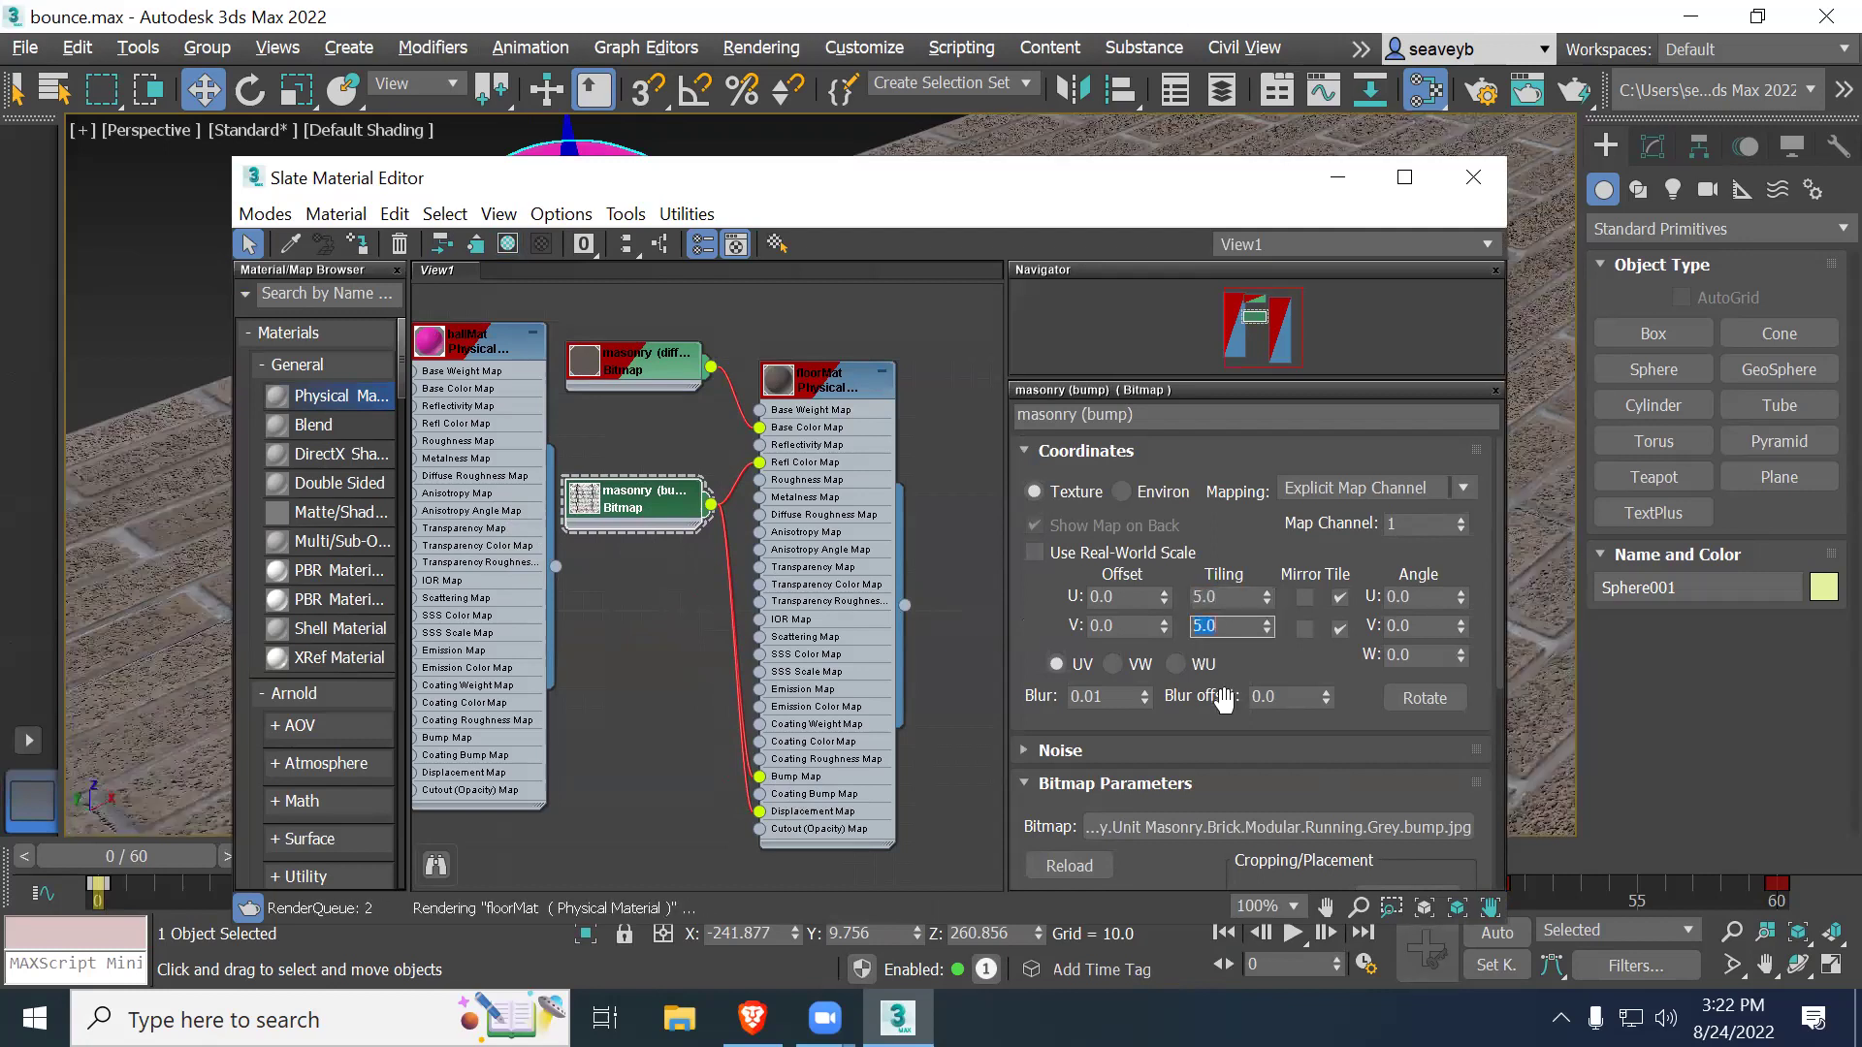
# Step: Check the floor, close the Slate Material Editor, and step back through earlier views
pyautogui.moveTo(1190, 203); pyautogui.dragTo(1150, 735)
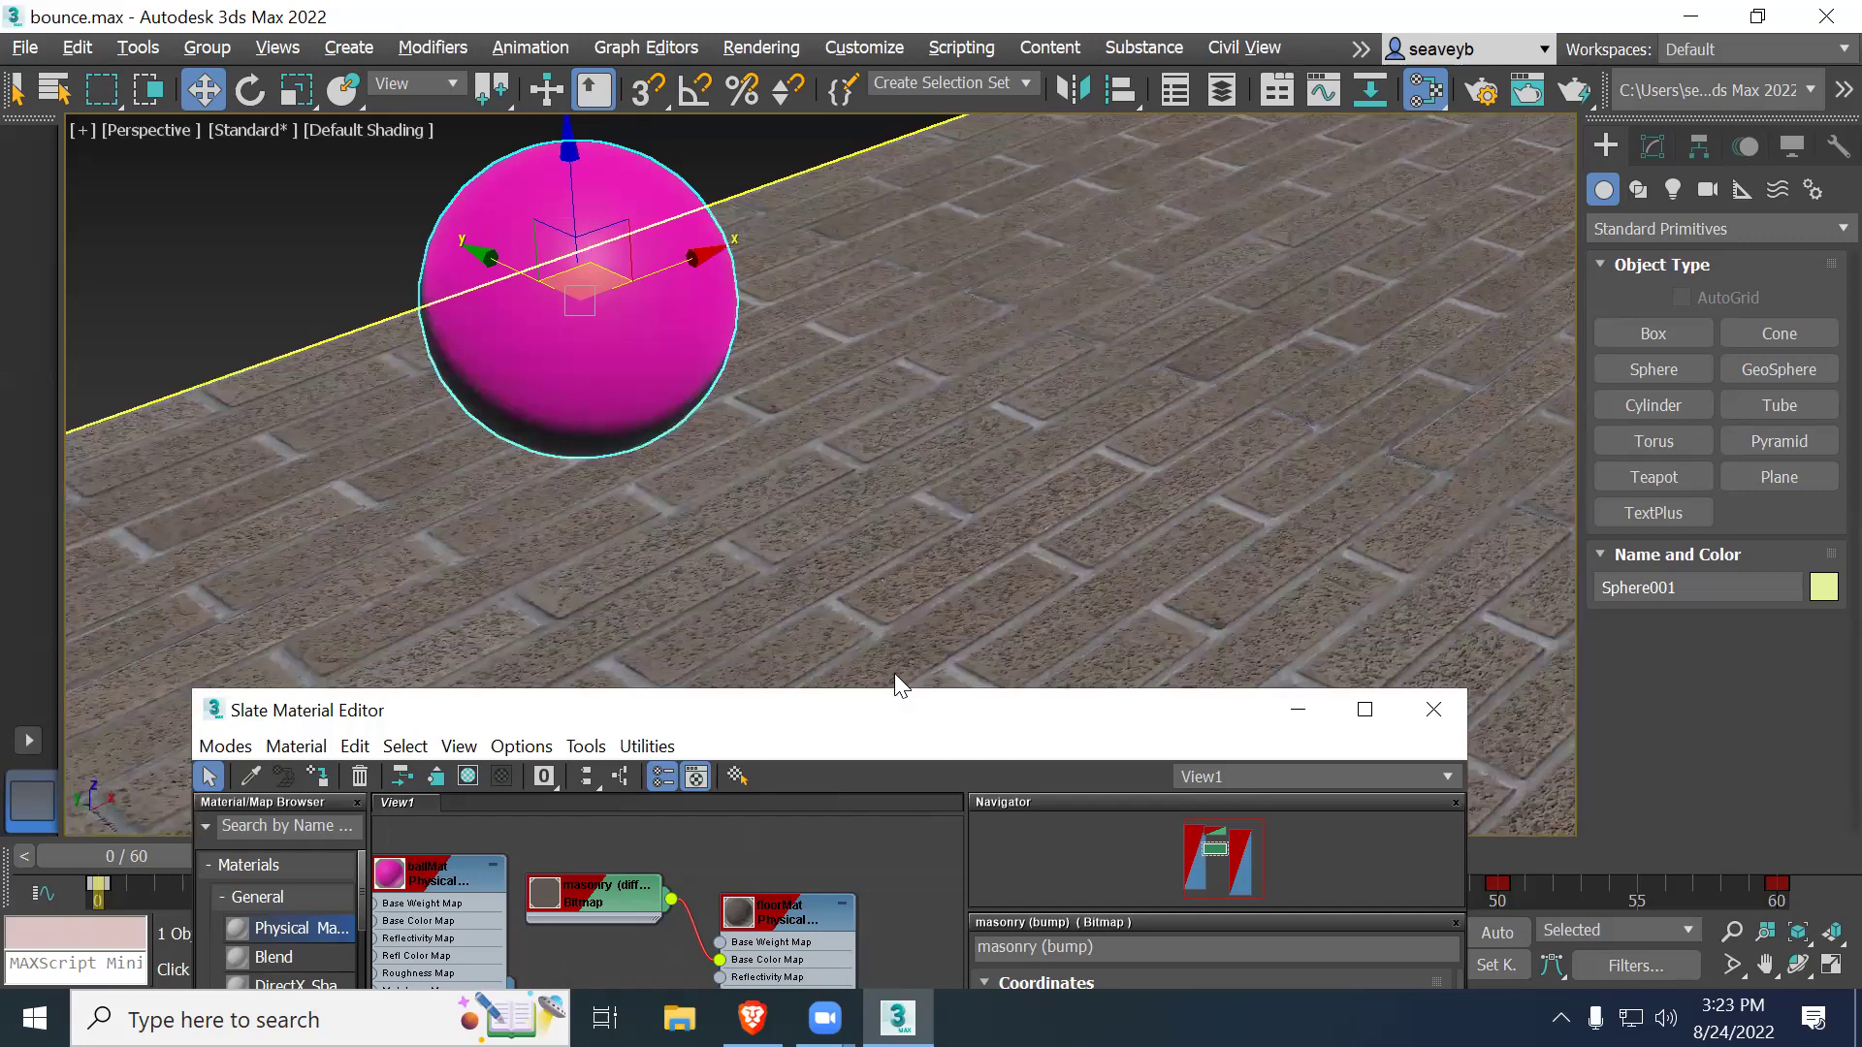
pyautogui.moveTo(894, 676); pyautogui.dragTo(889, 187)
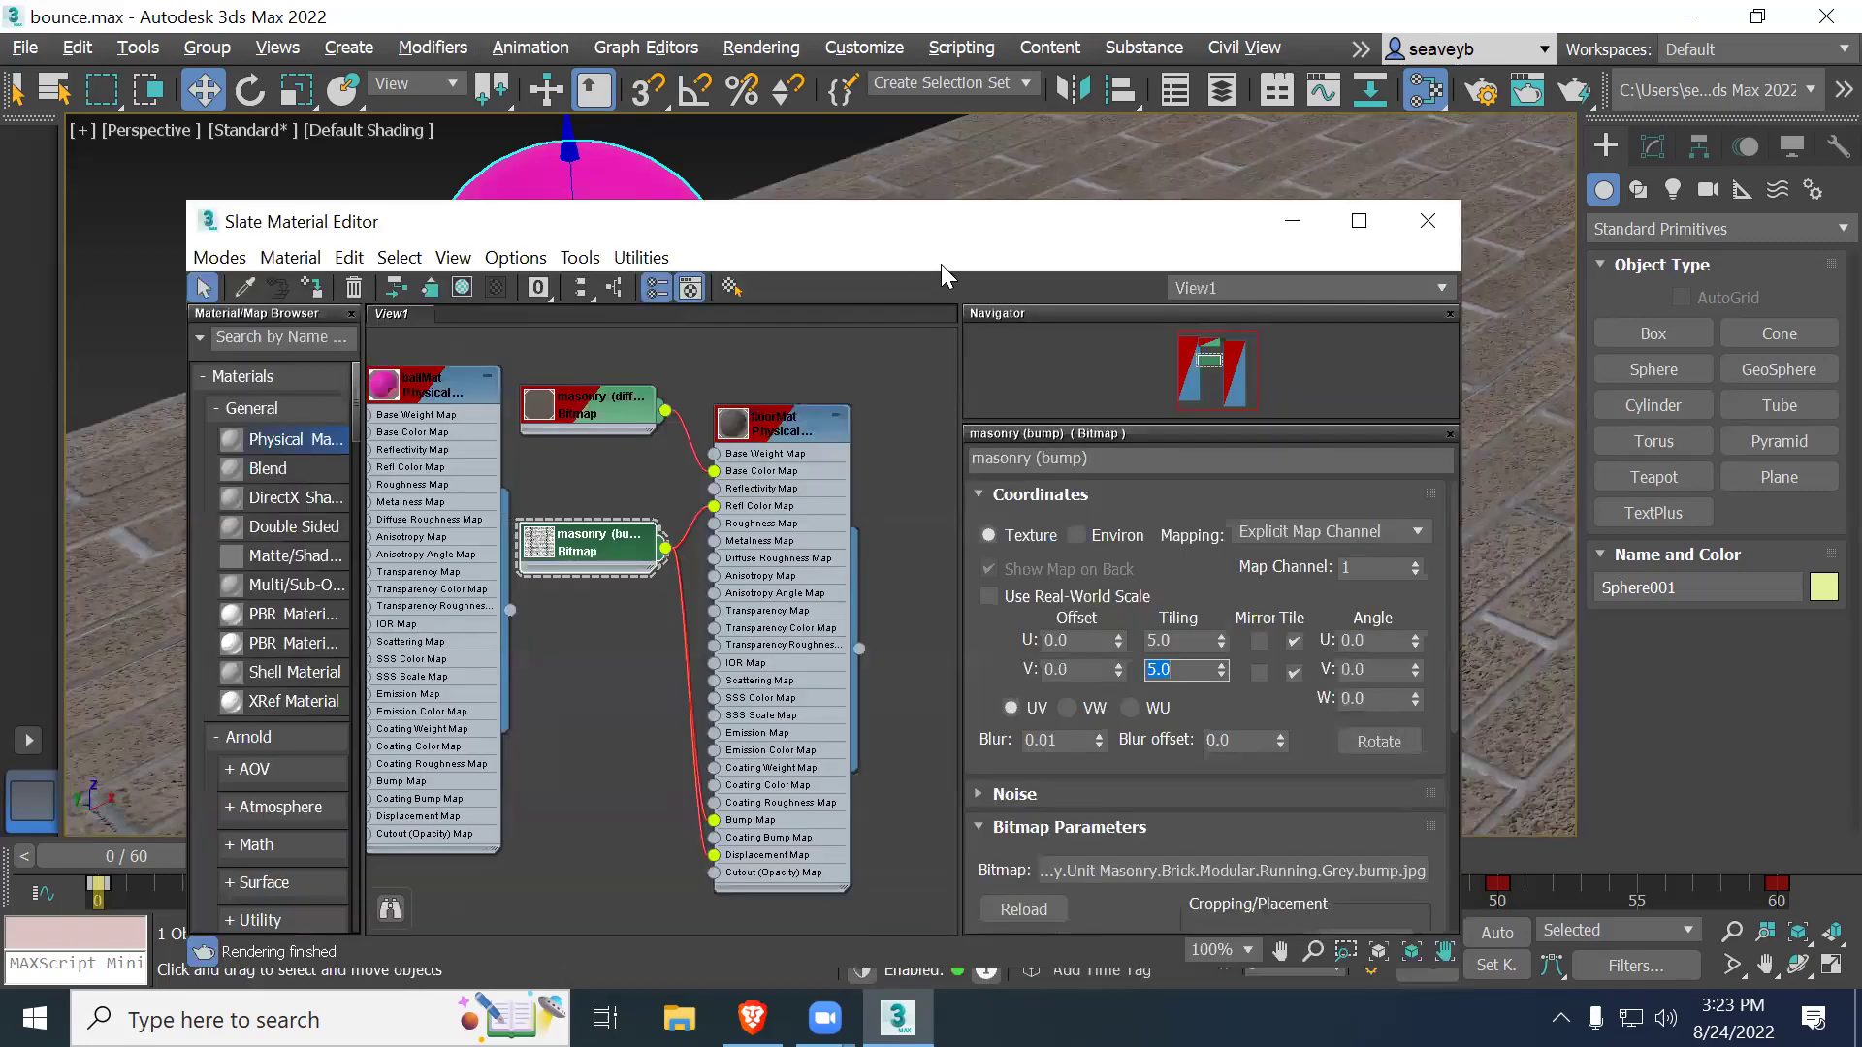
pyautogui.click(1424, 217)
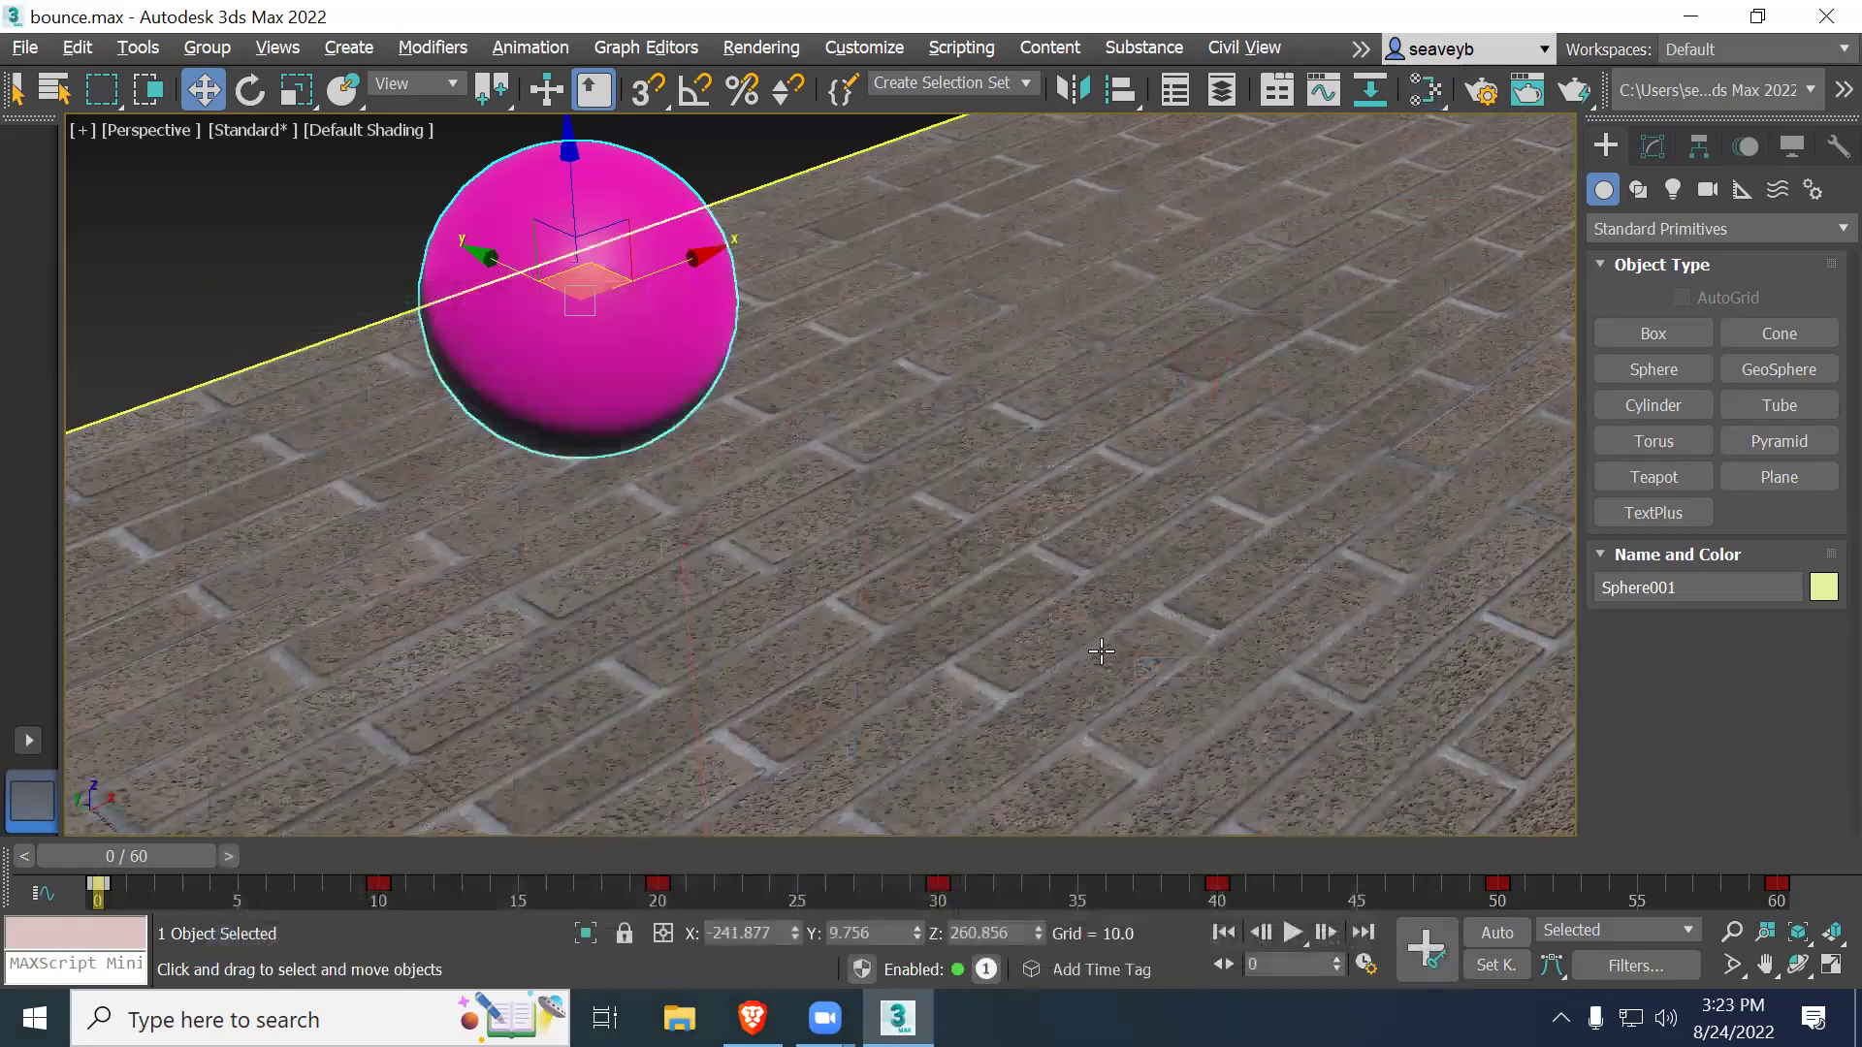
pyautogui.scroll(-5, 1102, 652)
pyautogui.scroll(-3, 1102, 651)
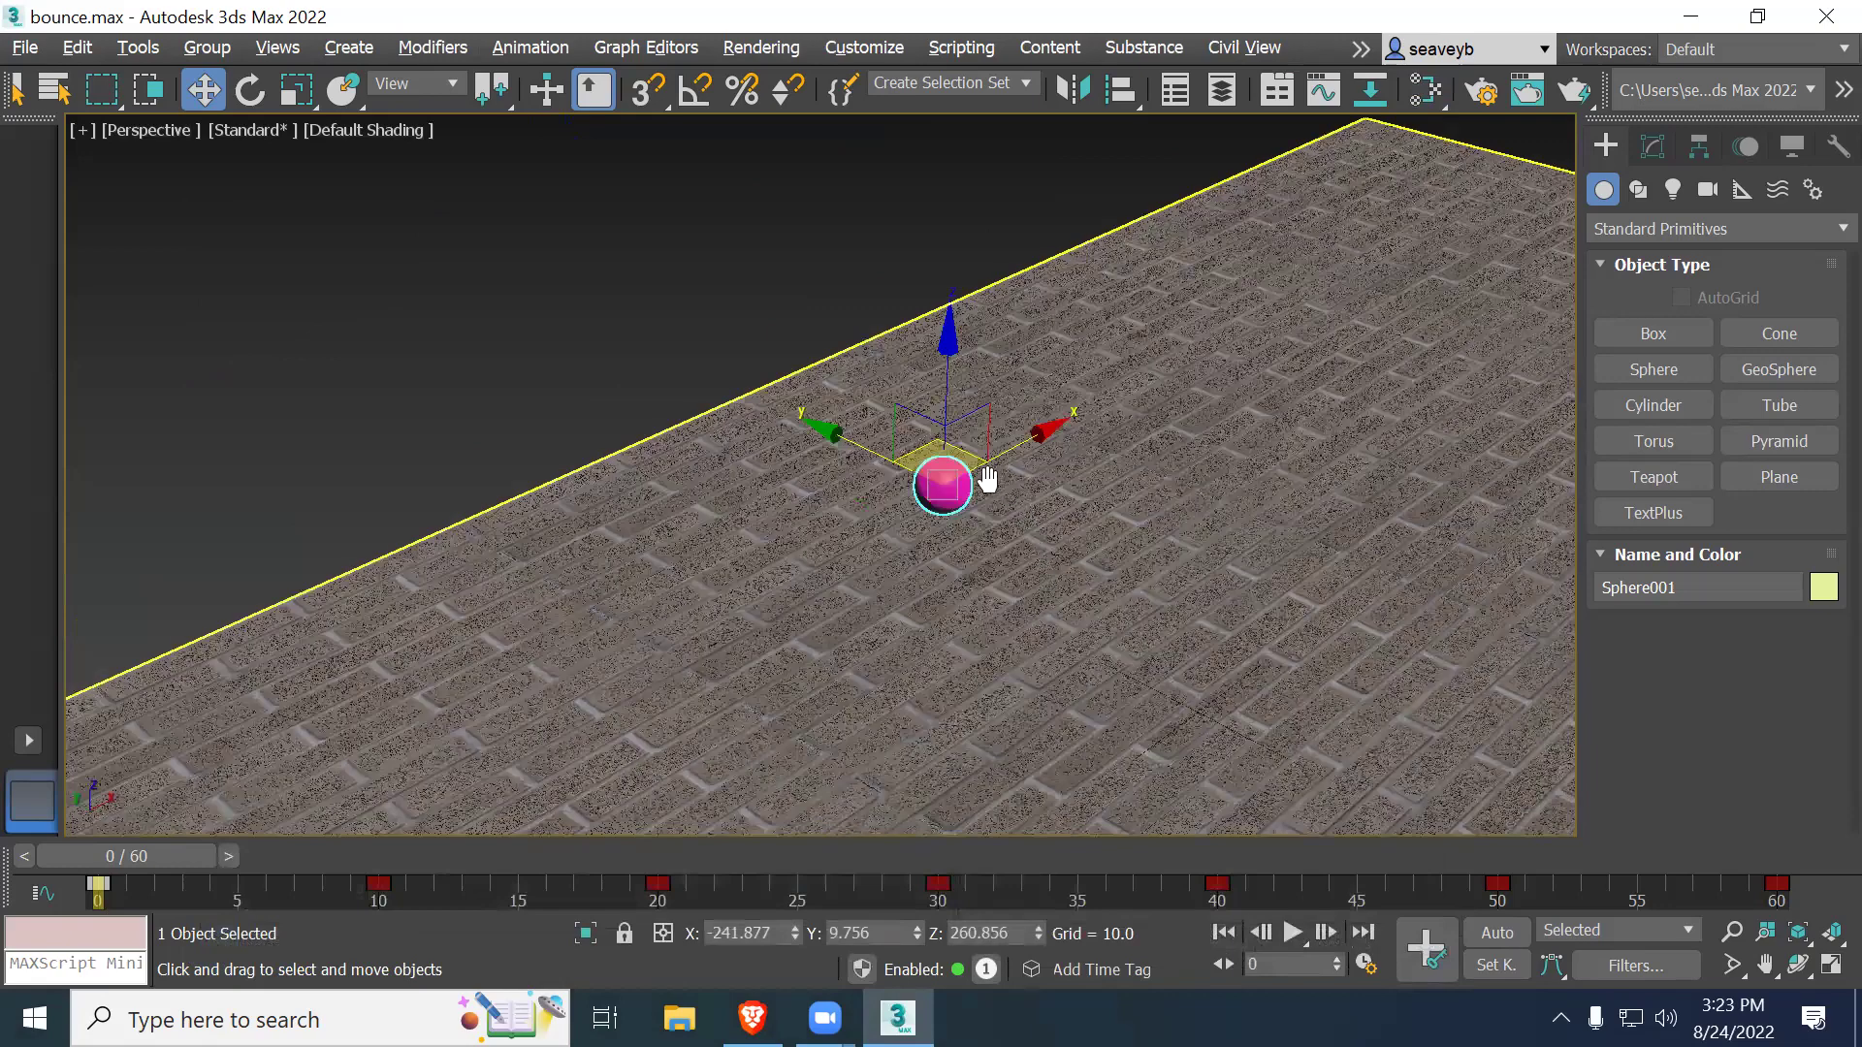
pyautogui.scroll(3, 994, 483)
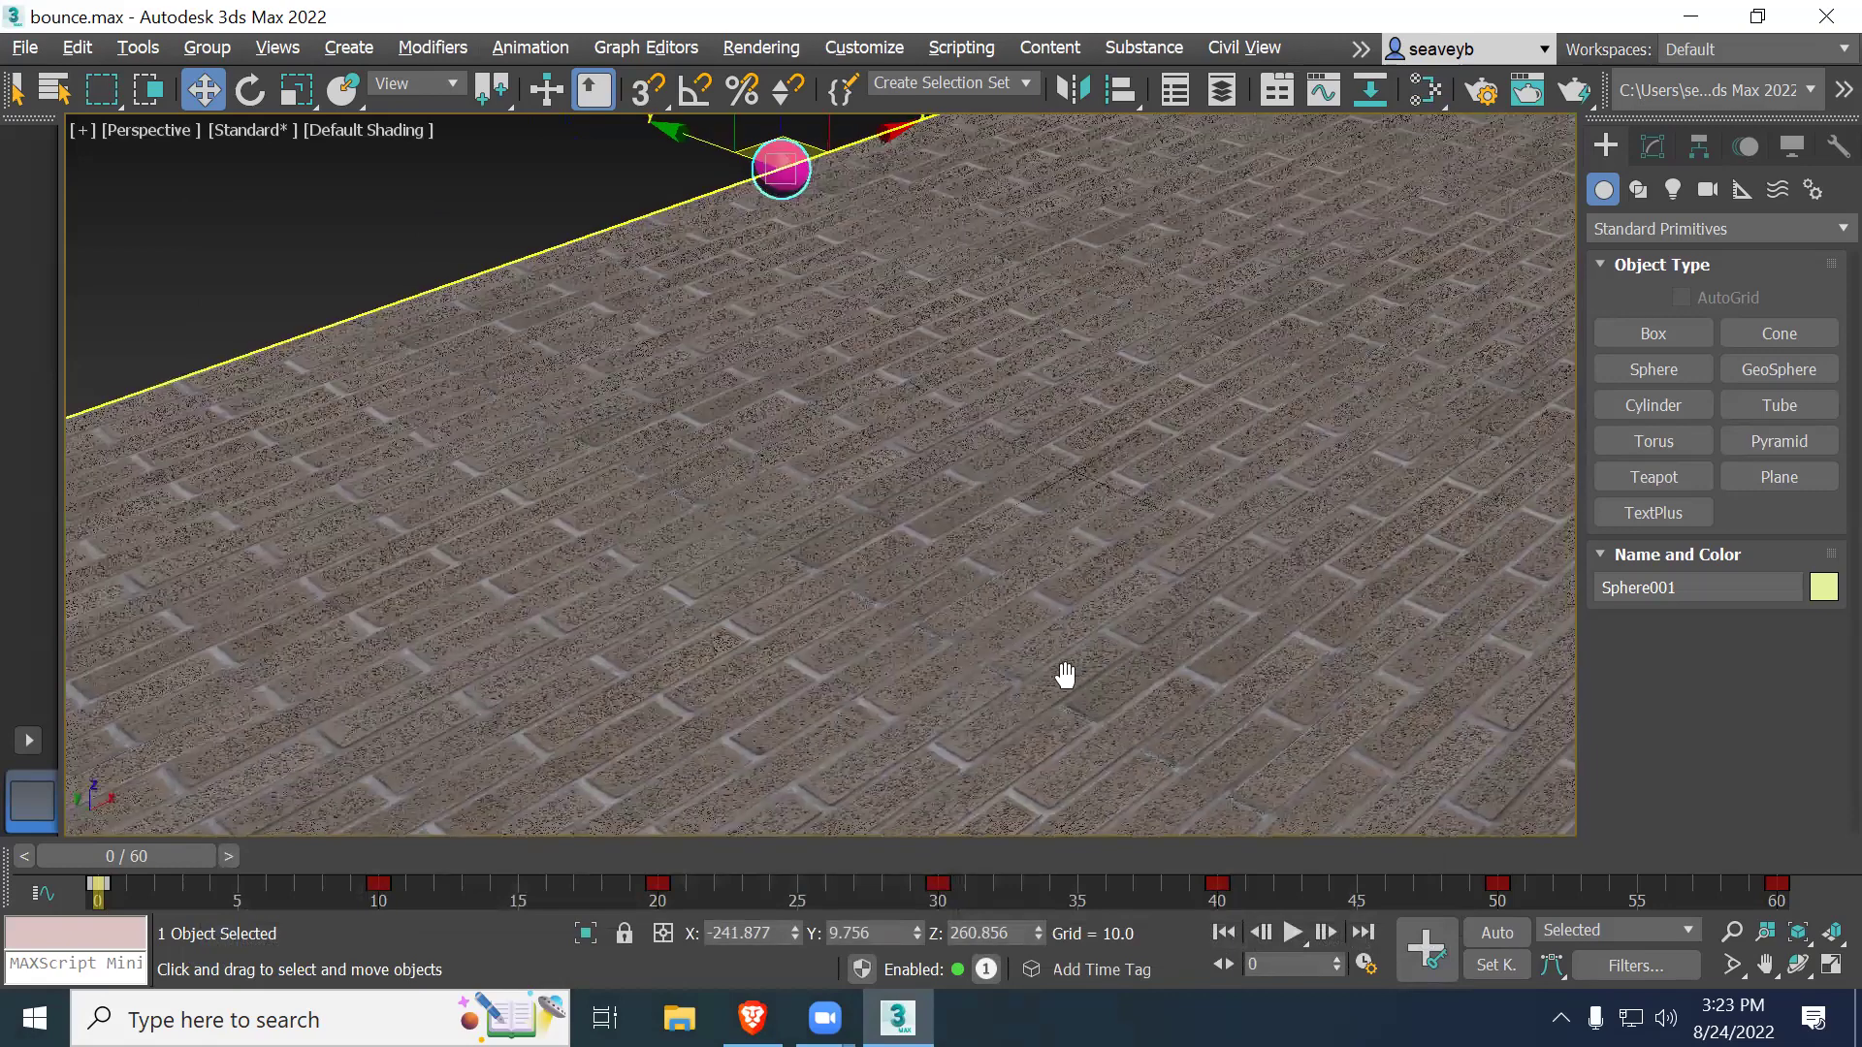
pyautogui.scroll(-2, 1061, 678)
pyautogui.hotkey('shift', 'z')
pyautogui.hotkey('shift', 'z')
pyautogui.hotkey('shift', 'z')
pyautogui.hotkey('shift', 'z')
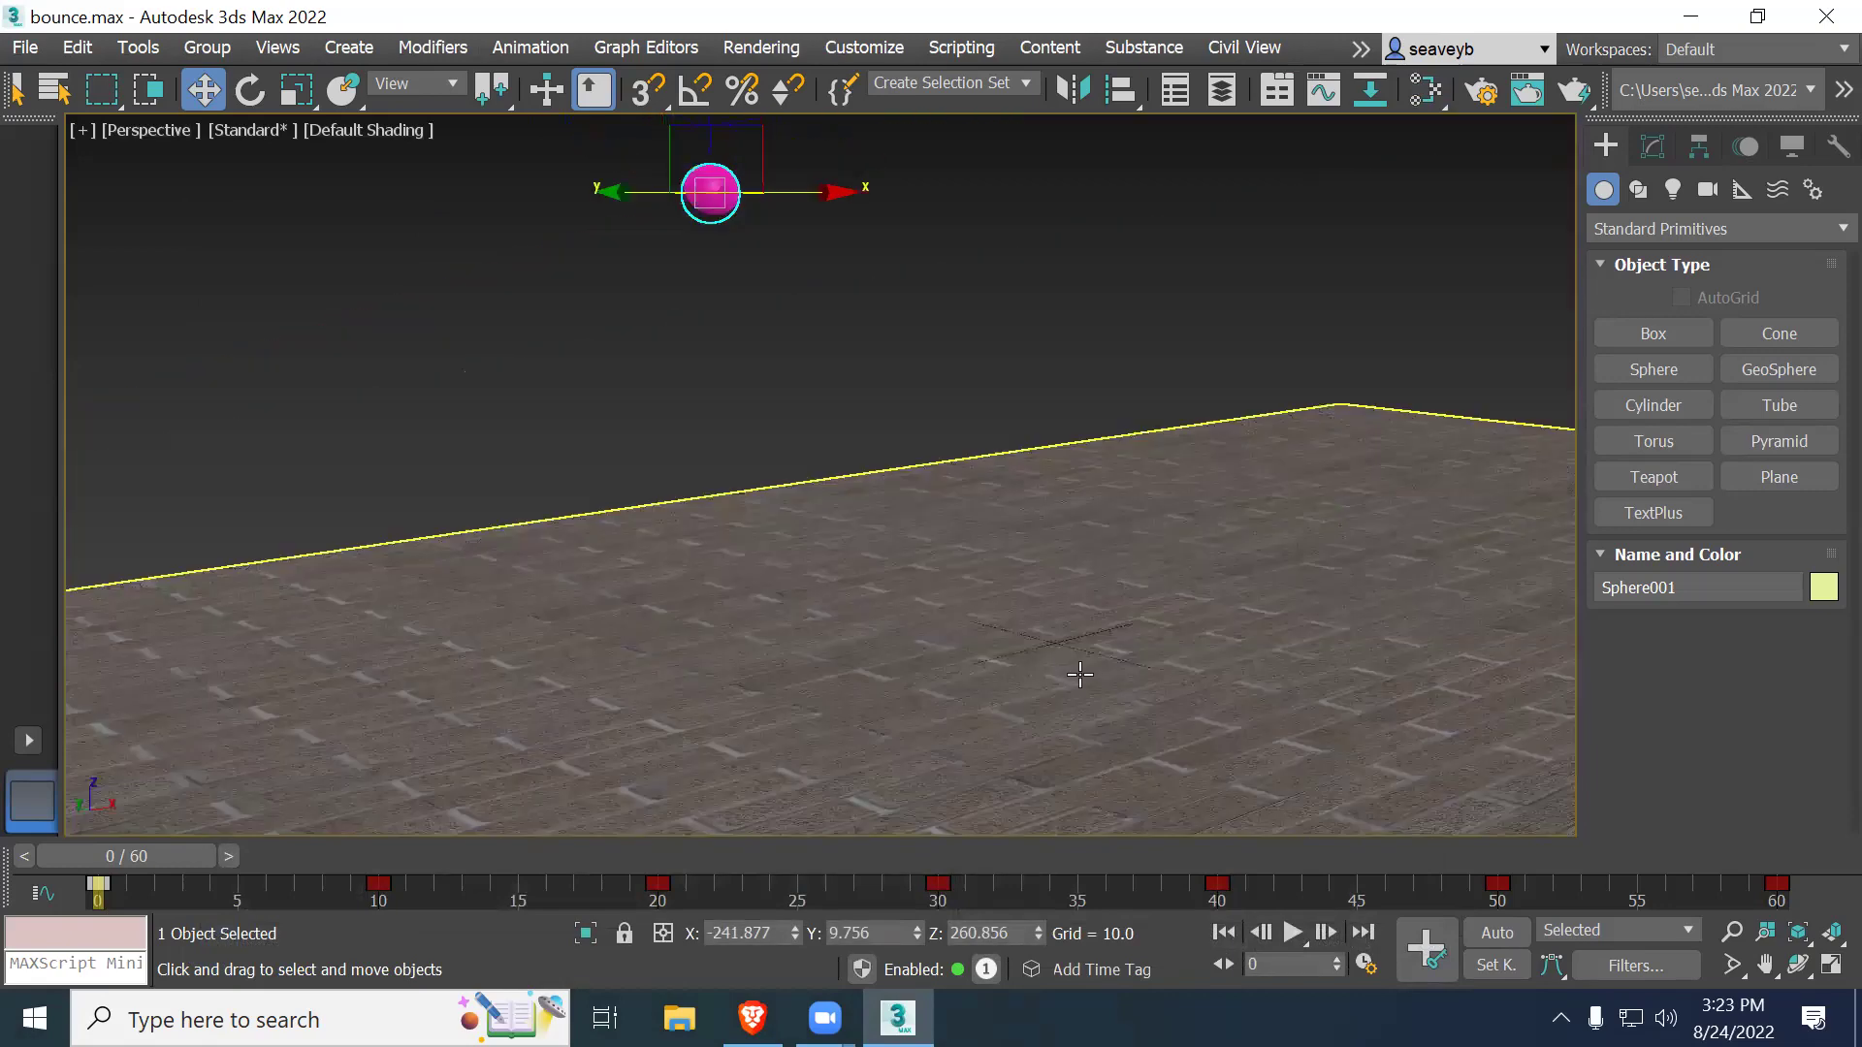
pyautogui.hotkey('shift', 'z')
pyautogui.hotkey('shift', 'z')
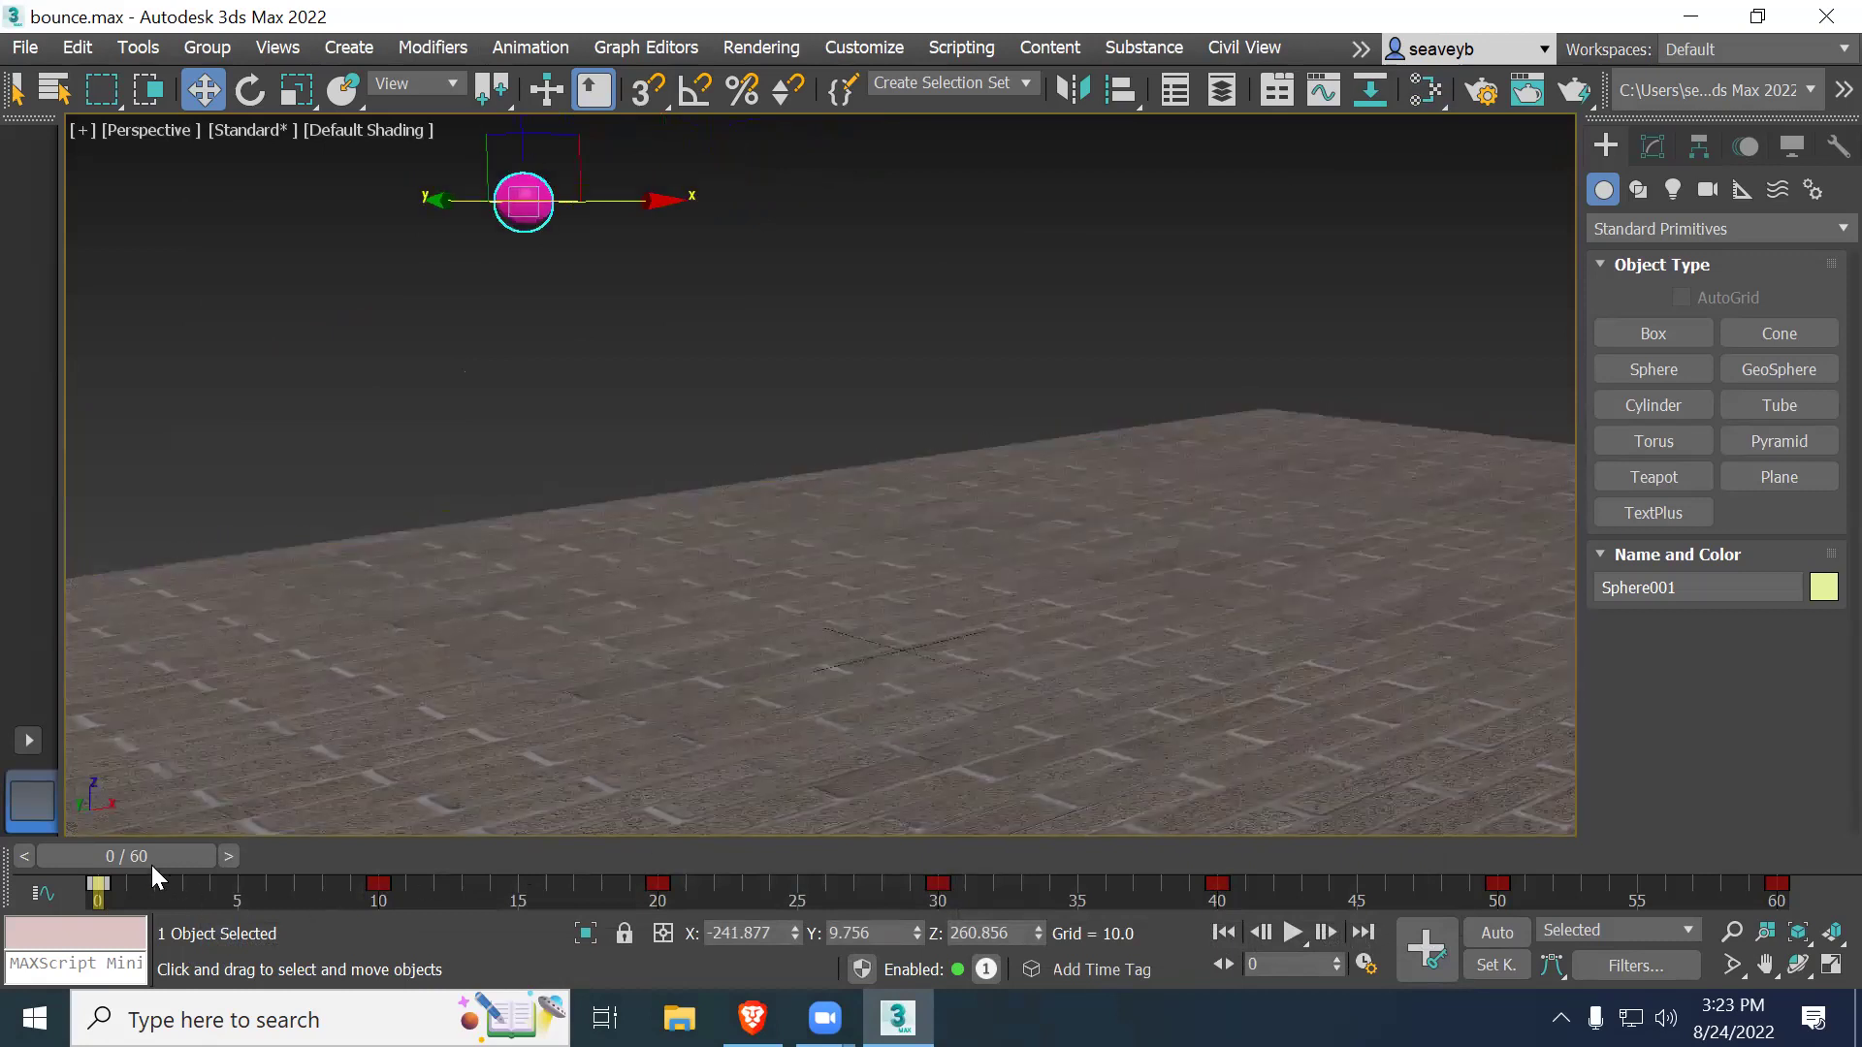
# Step: Preview the ball landing at frame 32, return to frame 0, and open the Rendering menu
pyautogui.moveTo(151, 861)
pyautogui.mouseDown()
pyautogui.moveTo(1631, 839)
pyautogui.moveTo(146, 859)
pyautogui.mouseUp()
pyautogui.press('w')
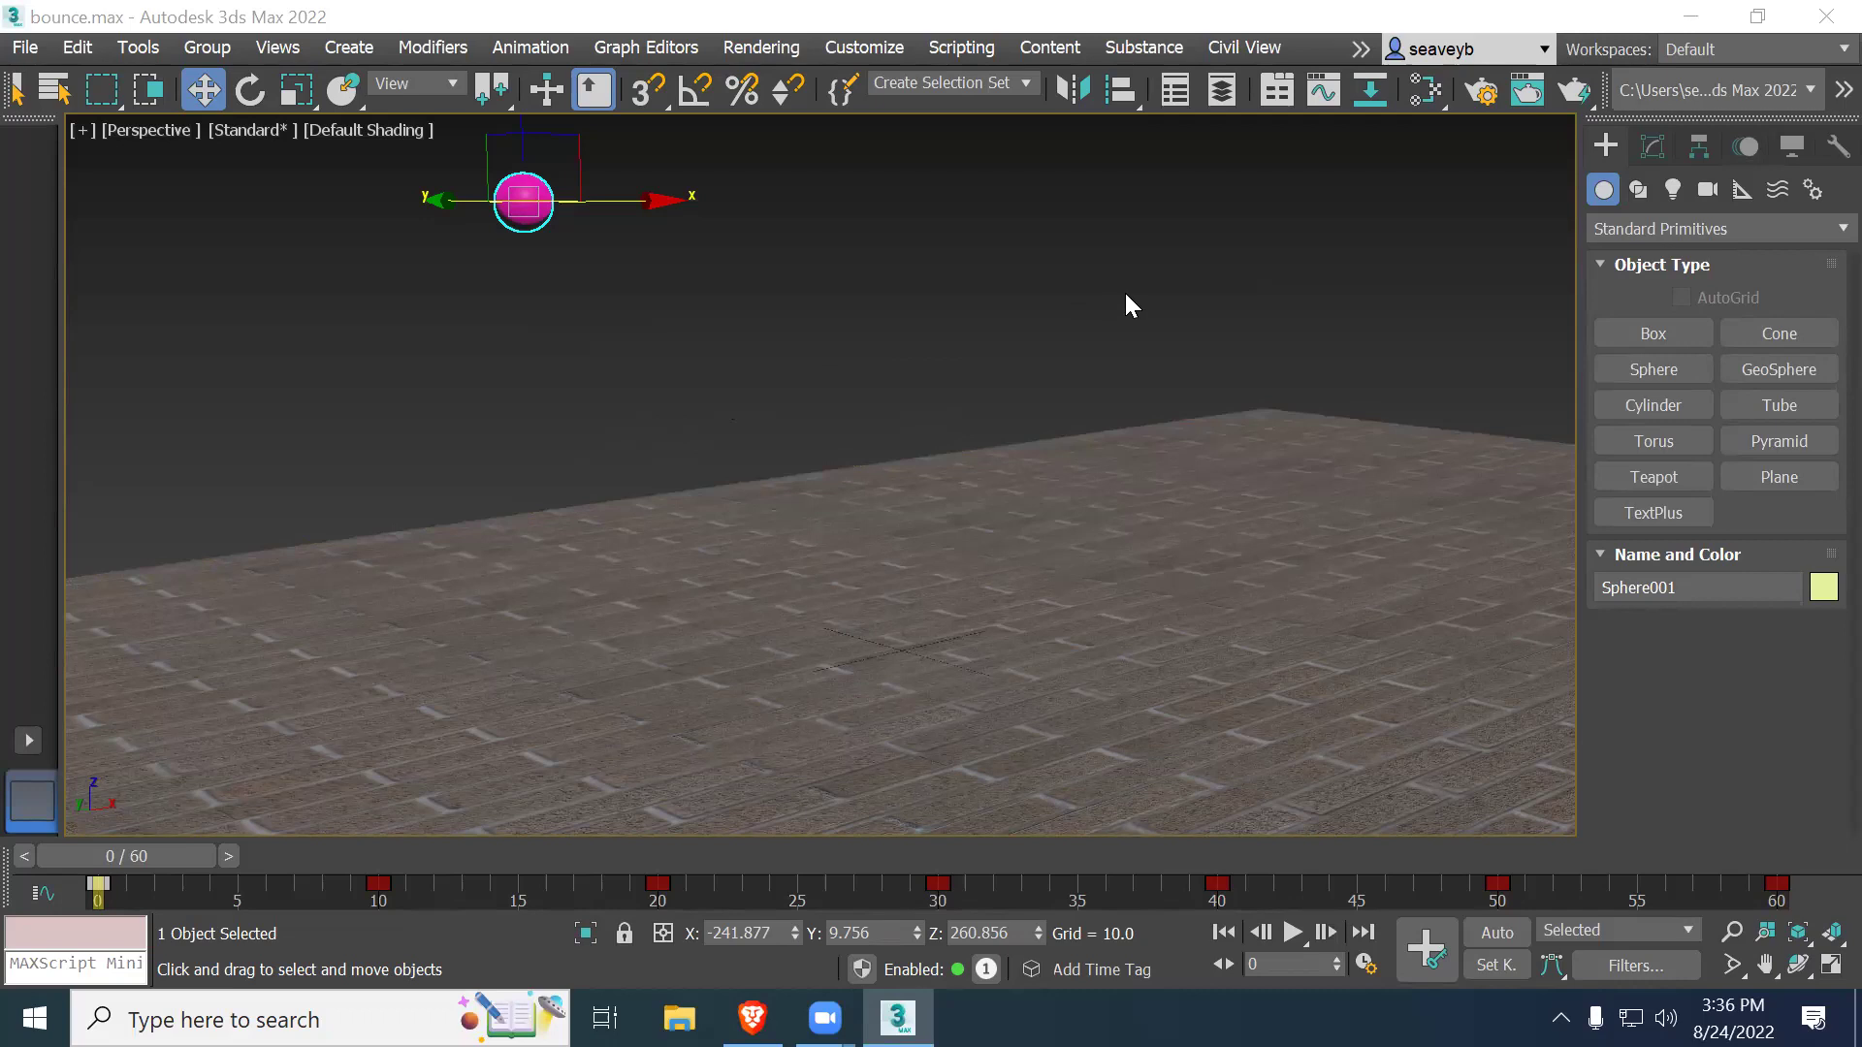
pyautogui.click(761, 51)
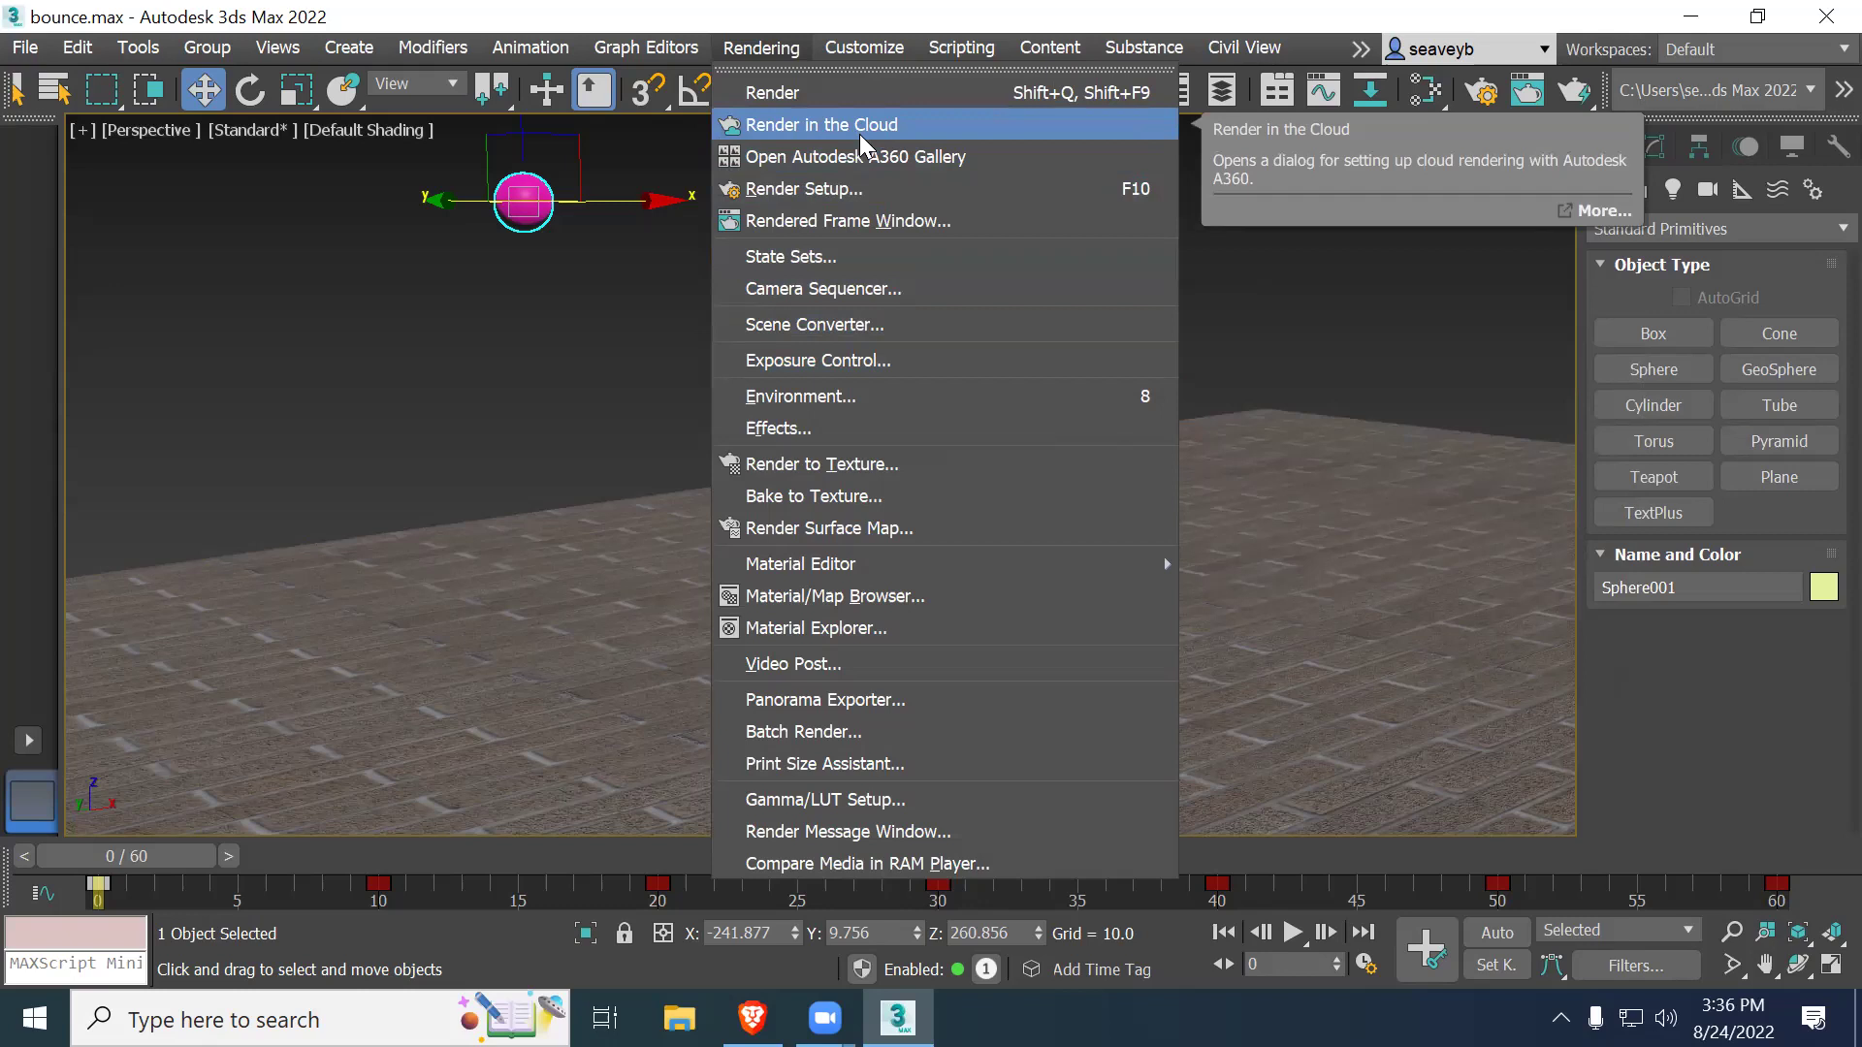
# Step: Open Render Setup, reposition its window, and keep Arnold selected as the renderer
pyautogui.click(848, 189)
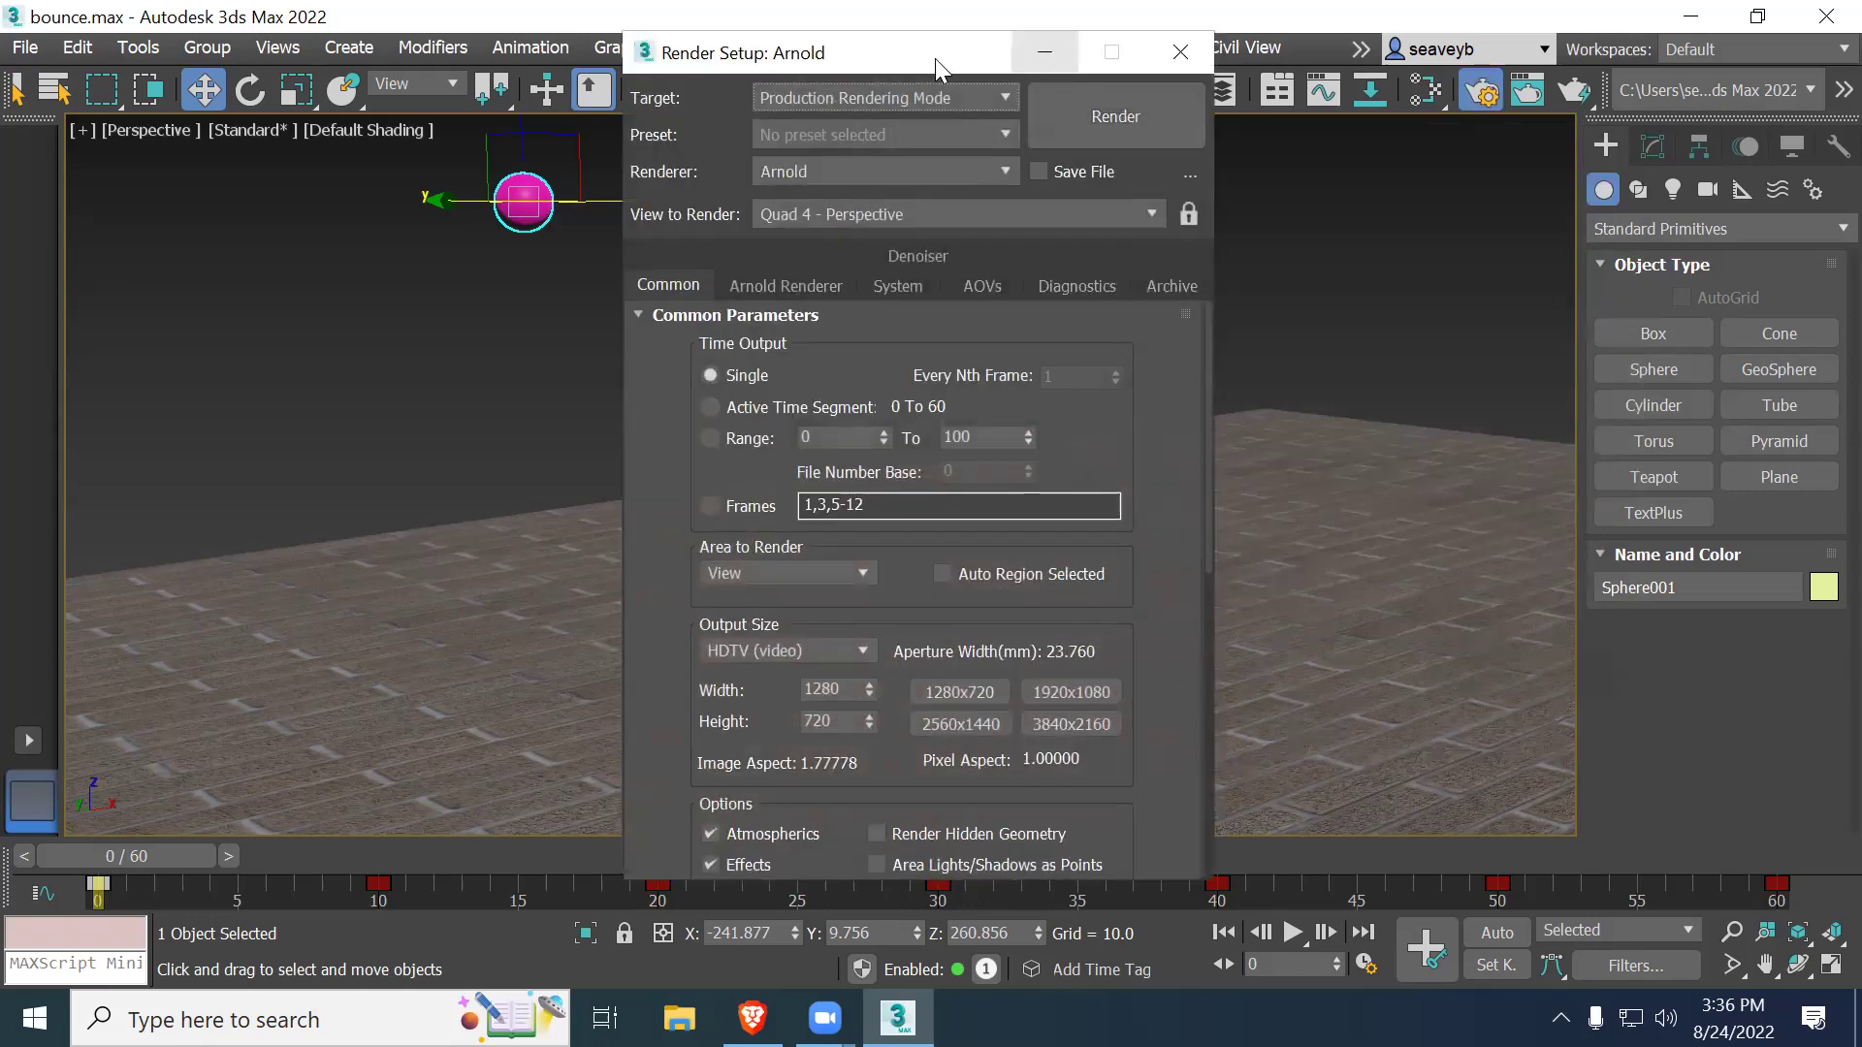
pyautogui.moveTo(904, 51); pyautogui.dragTo(728, 76)
pyautogui.click(1103, 75)
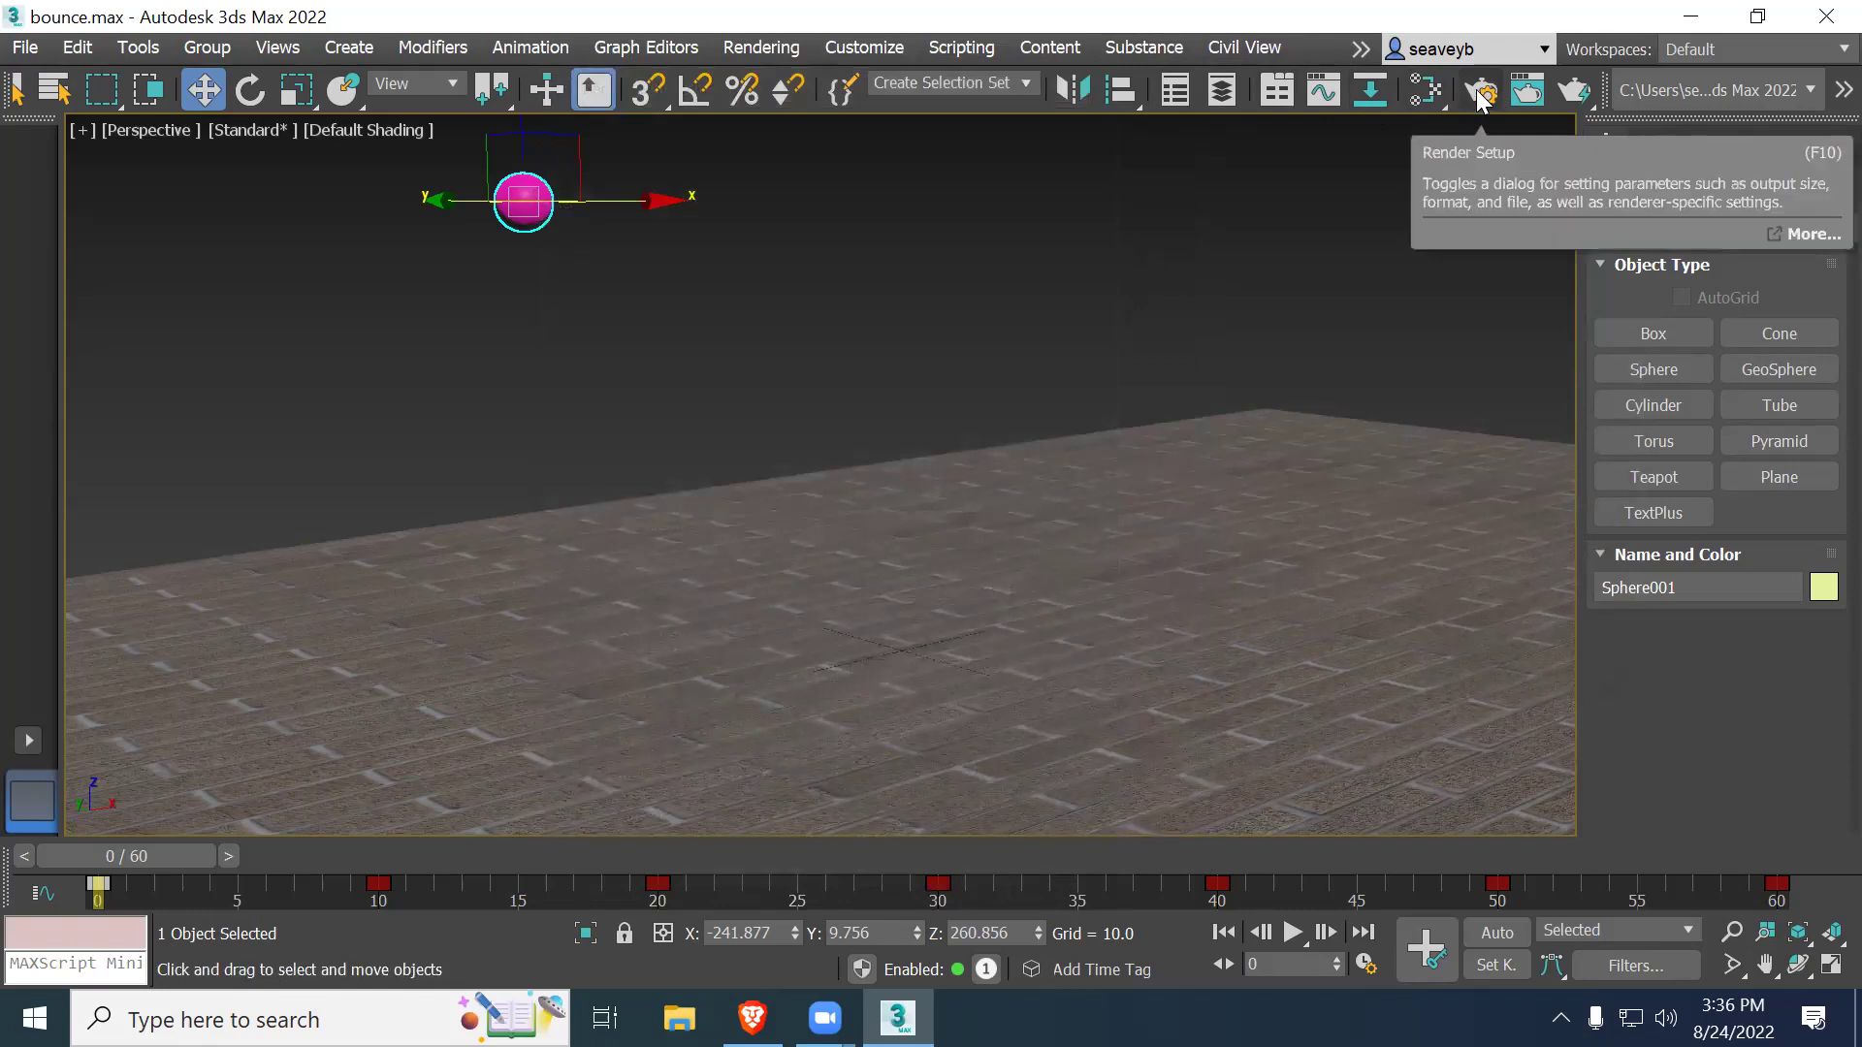
pyautogui.click(1475, 90)
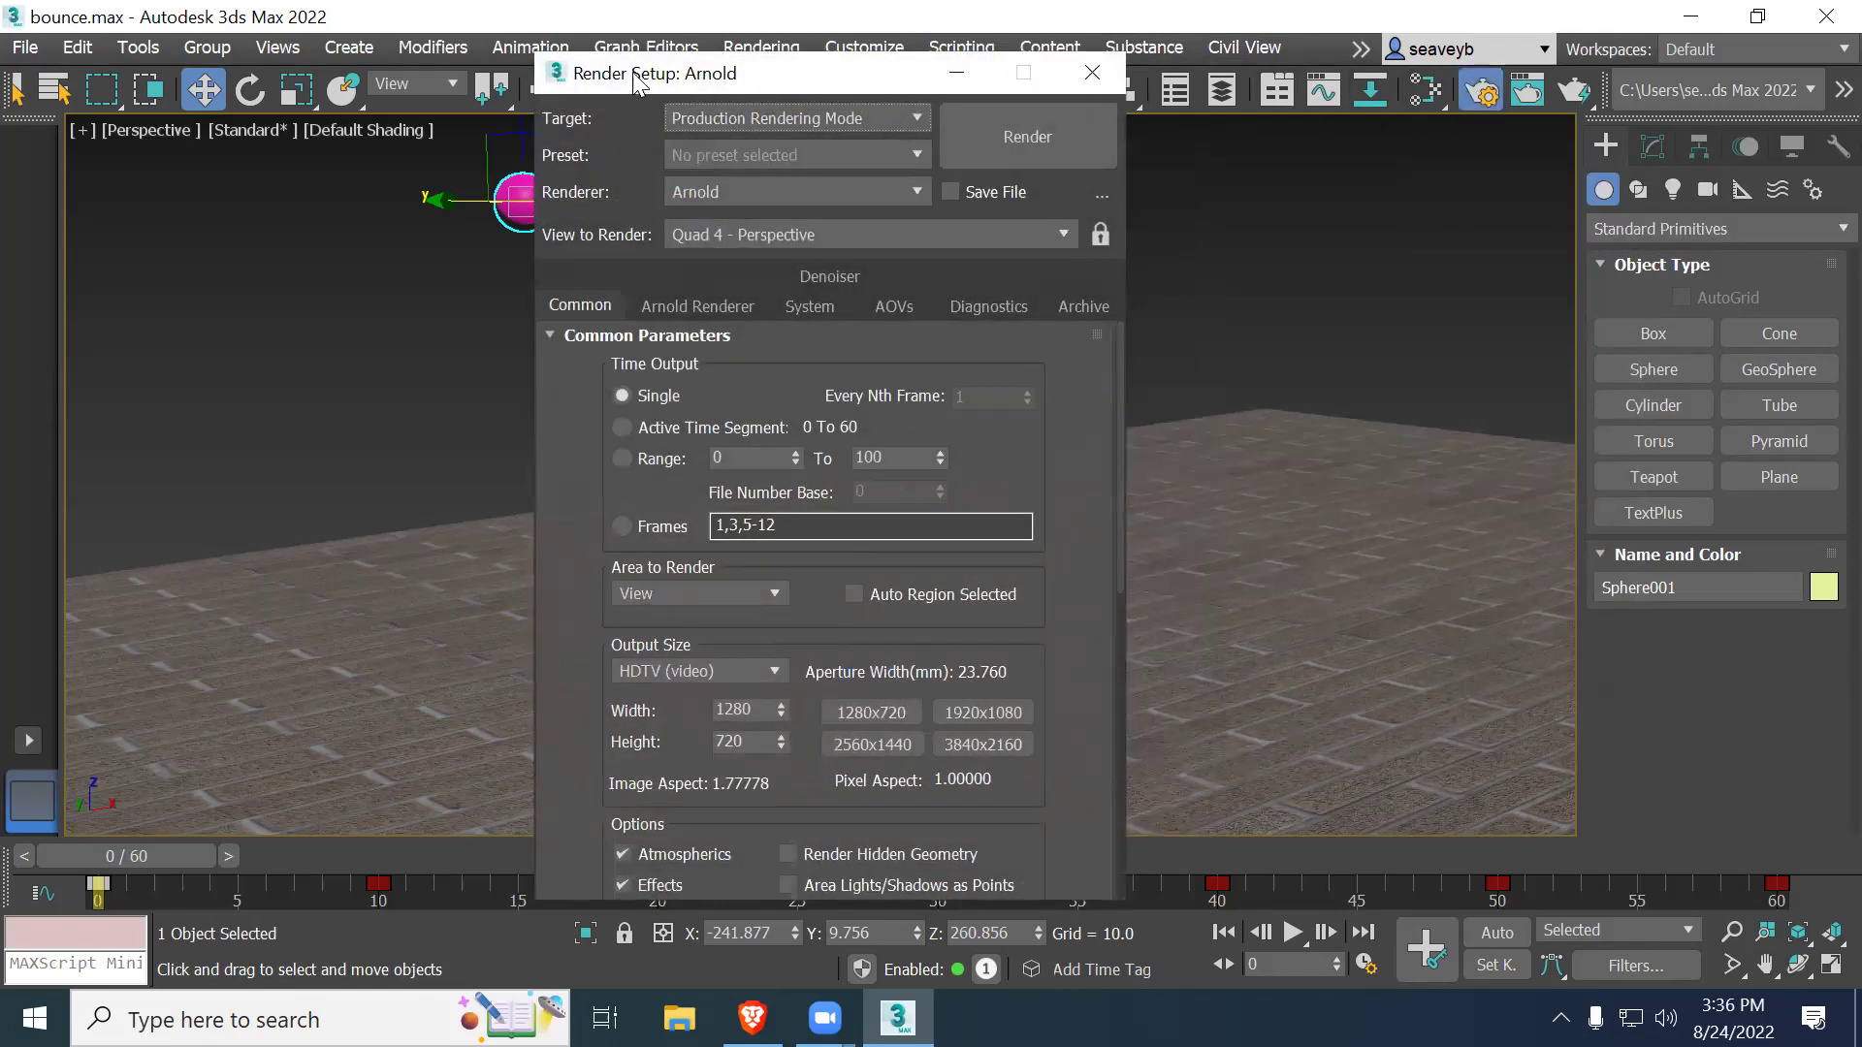
pyautogui.moveTo(633, 75); pyautogui.dragTo(561, 87)
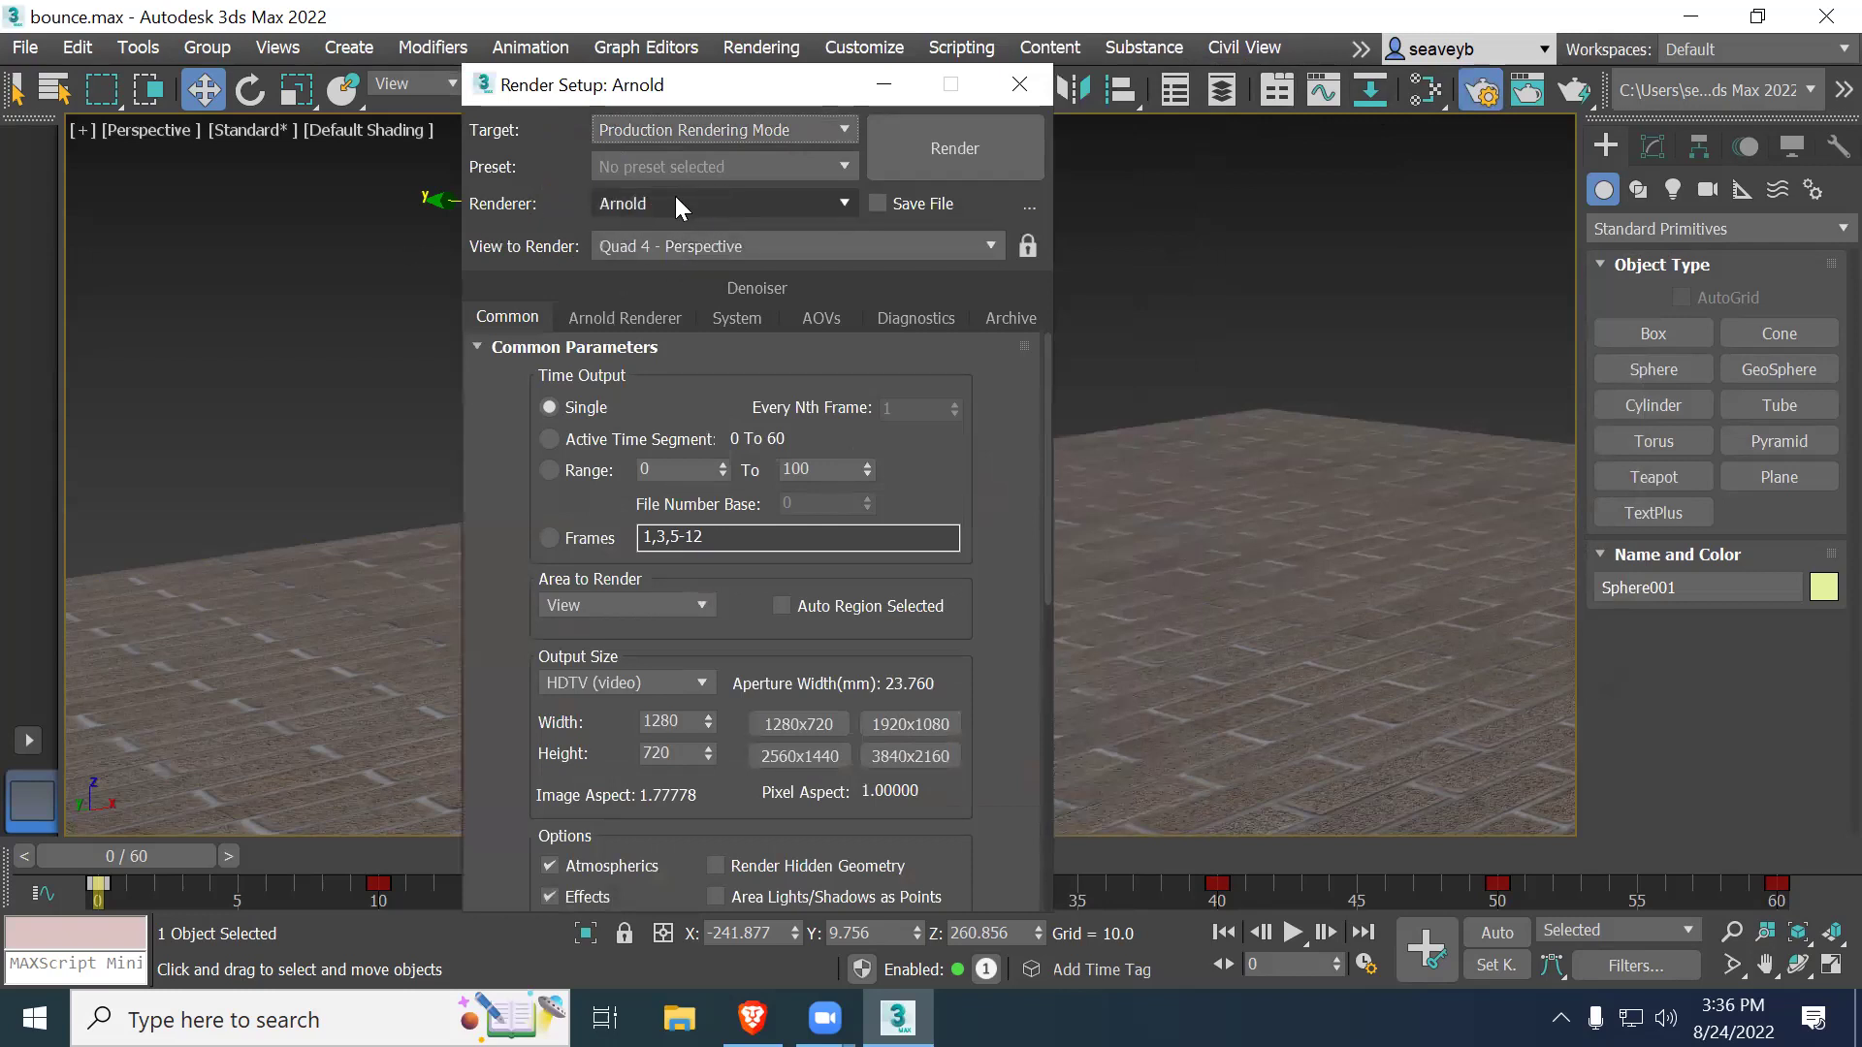
pyautogui.click(839, 203)
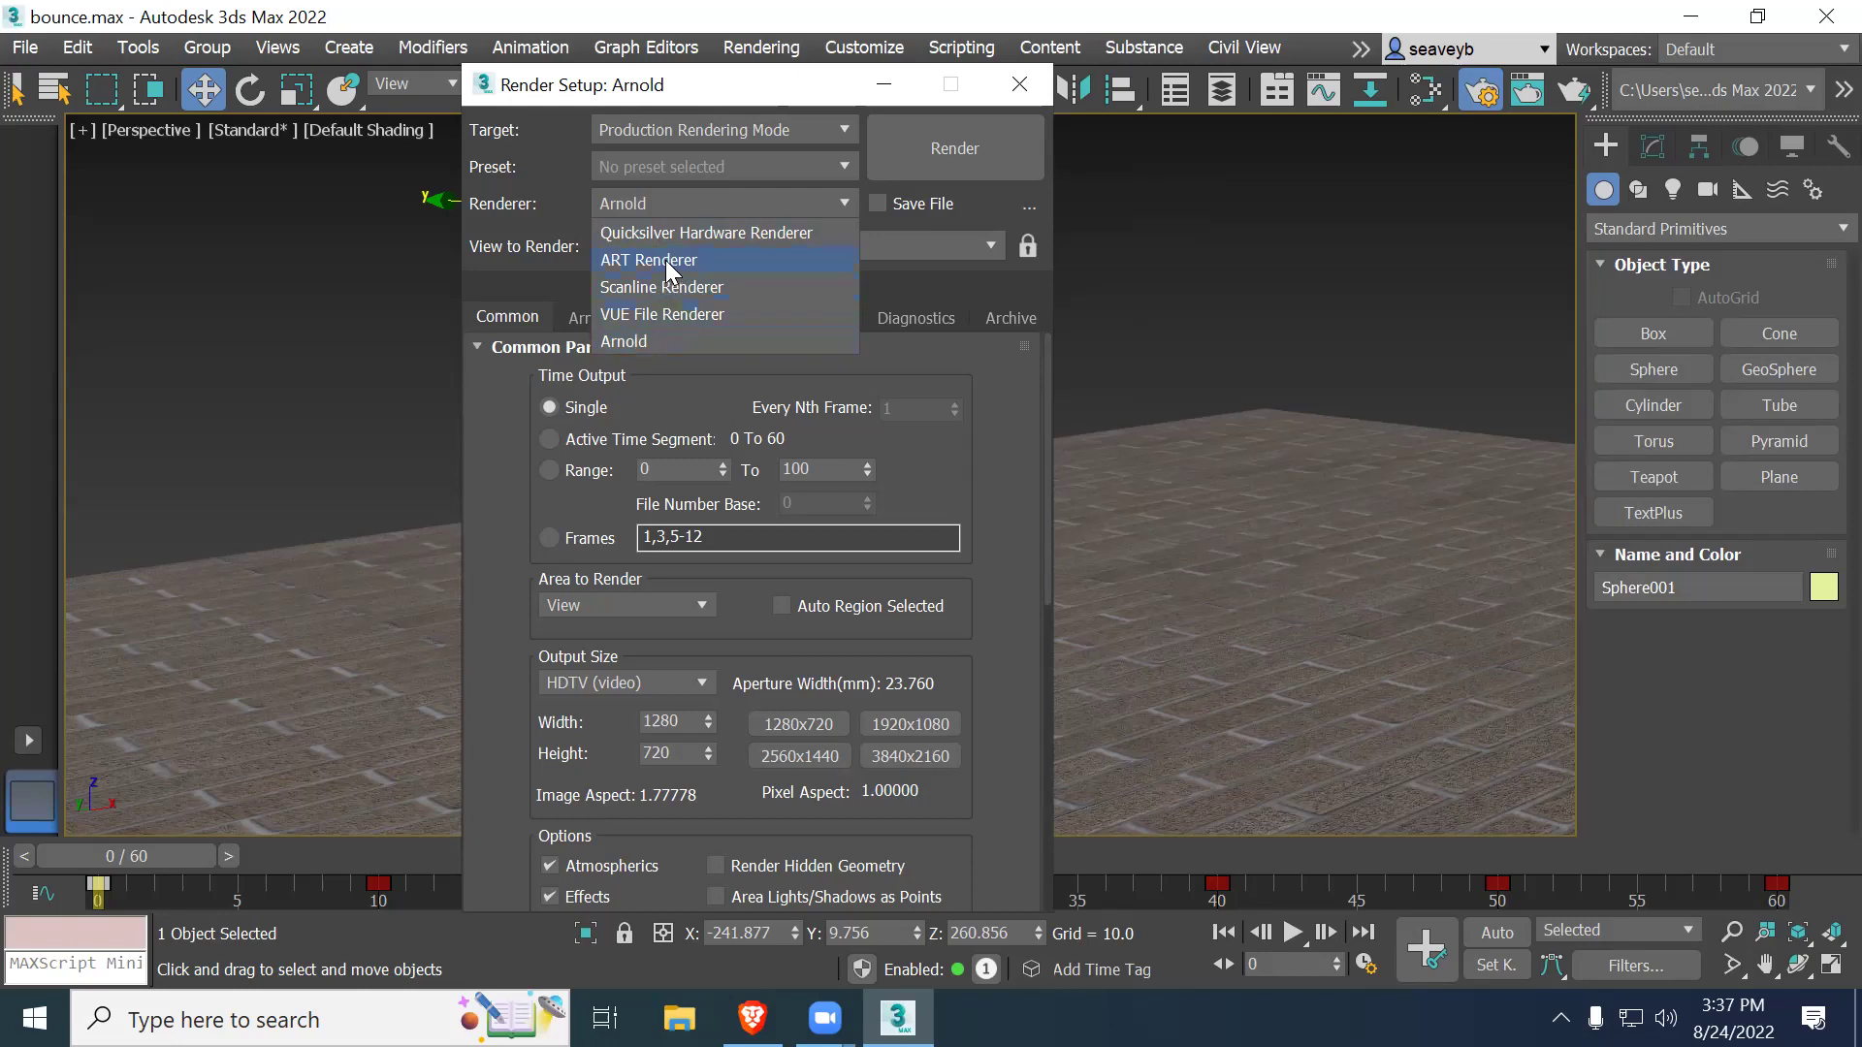
pyautogui.click(648, 341)
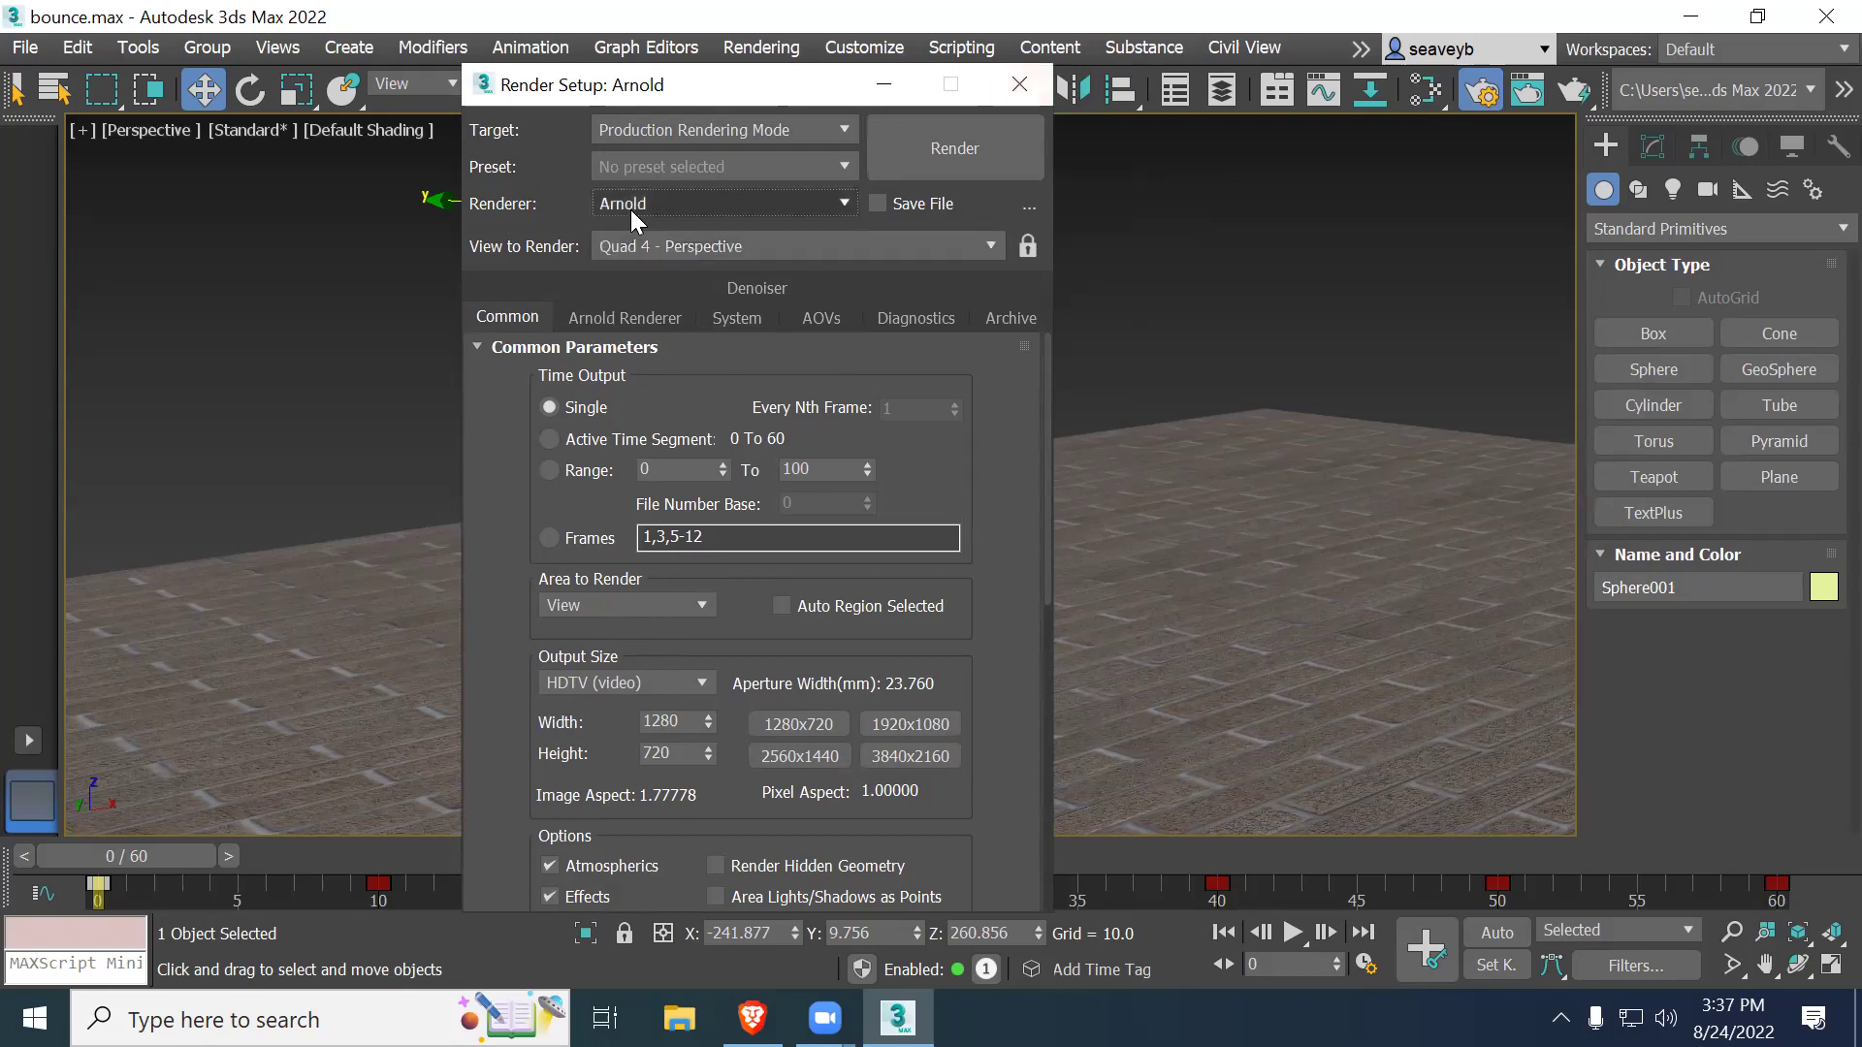
# Step: Close Render Setup and place an Arnold light, ArnoldLight001, on the brick floor
pyautogui.click(1019, 85)
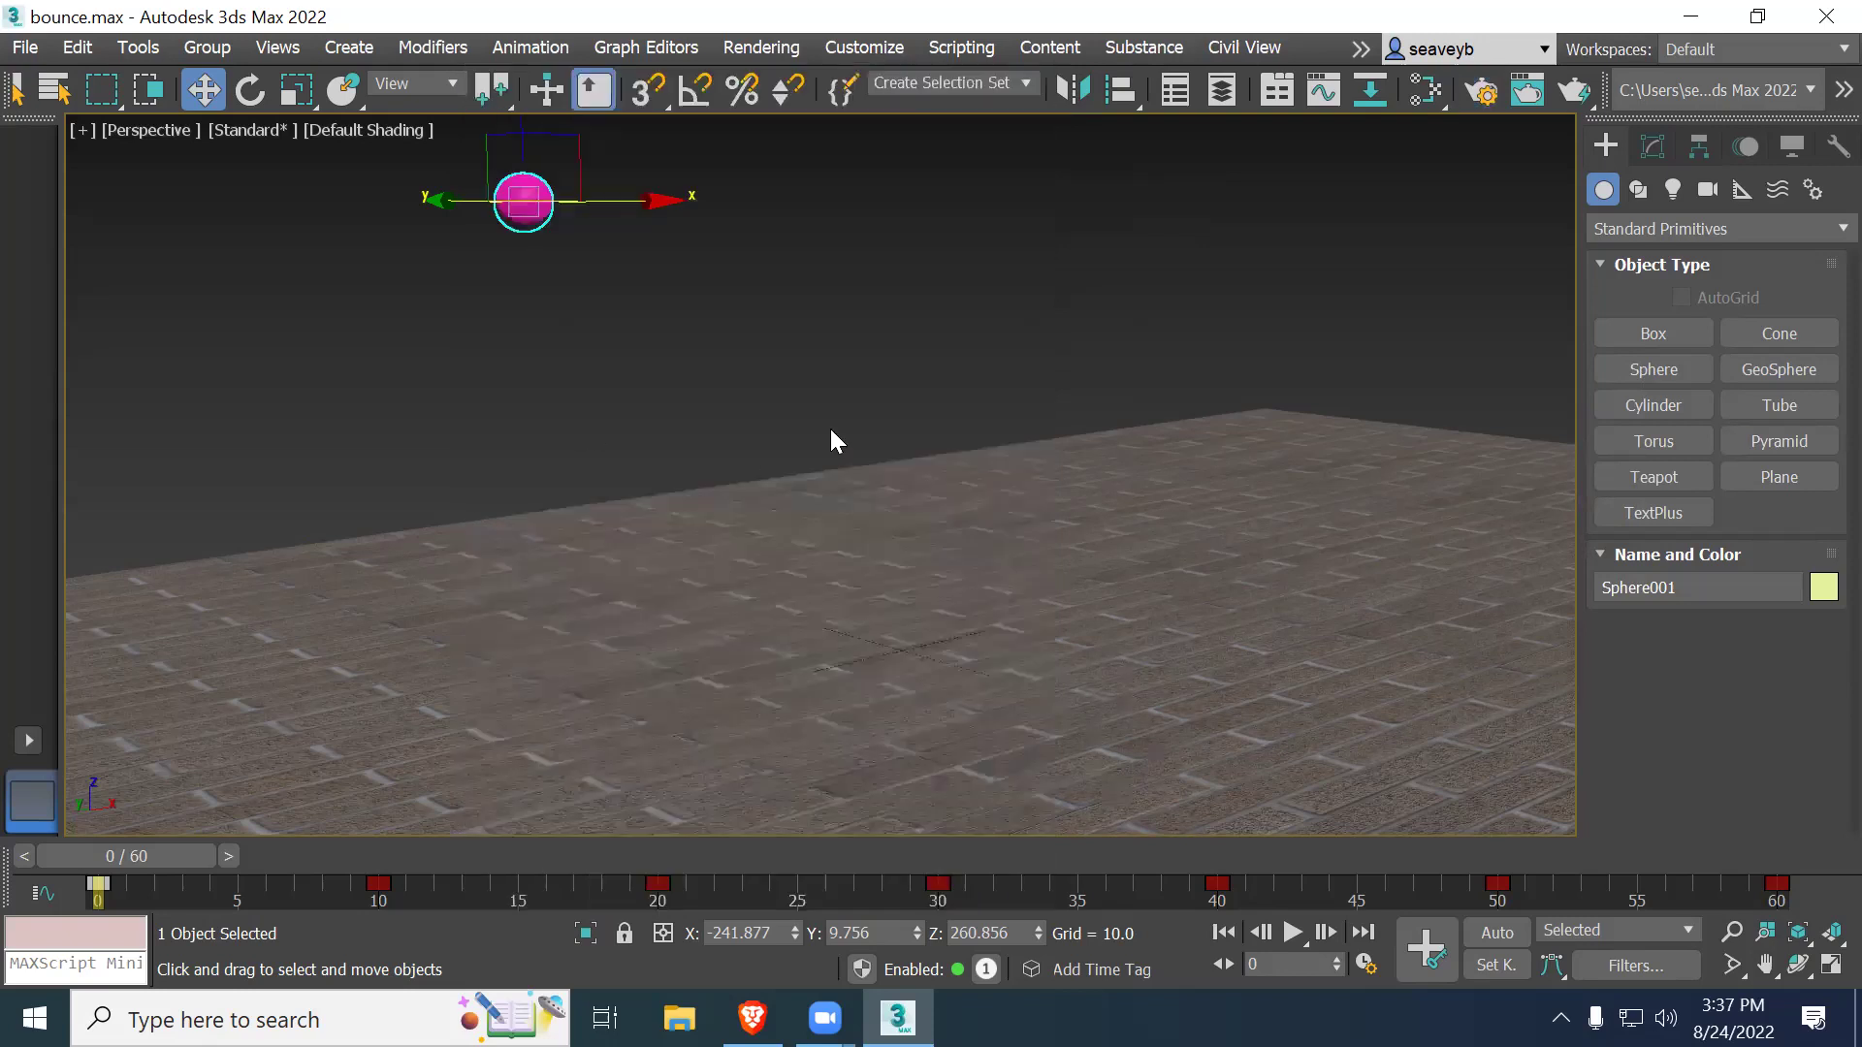
pyautogui.click(1672, 188)
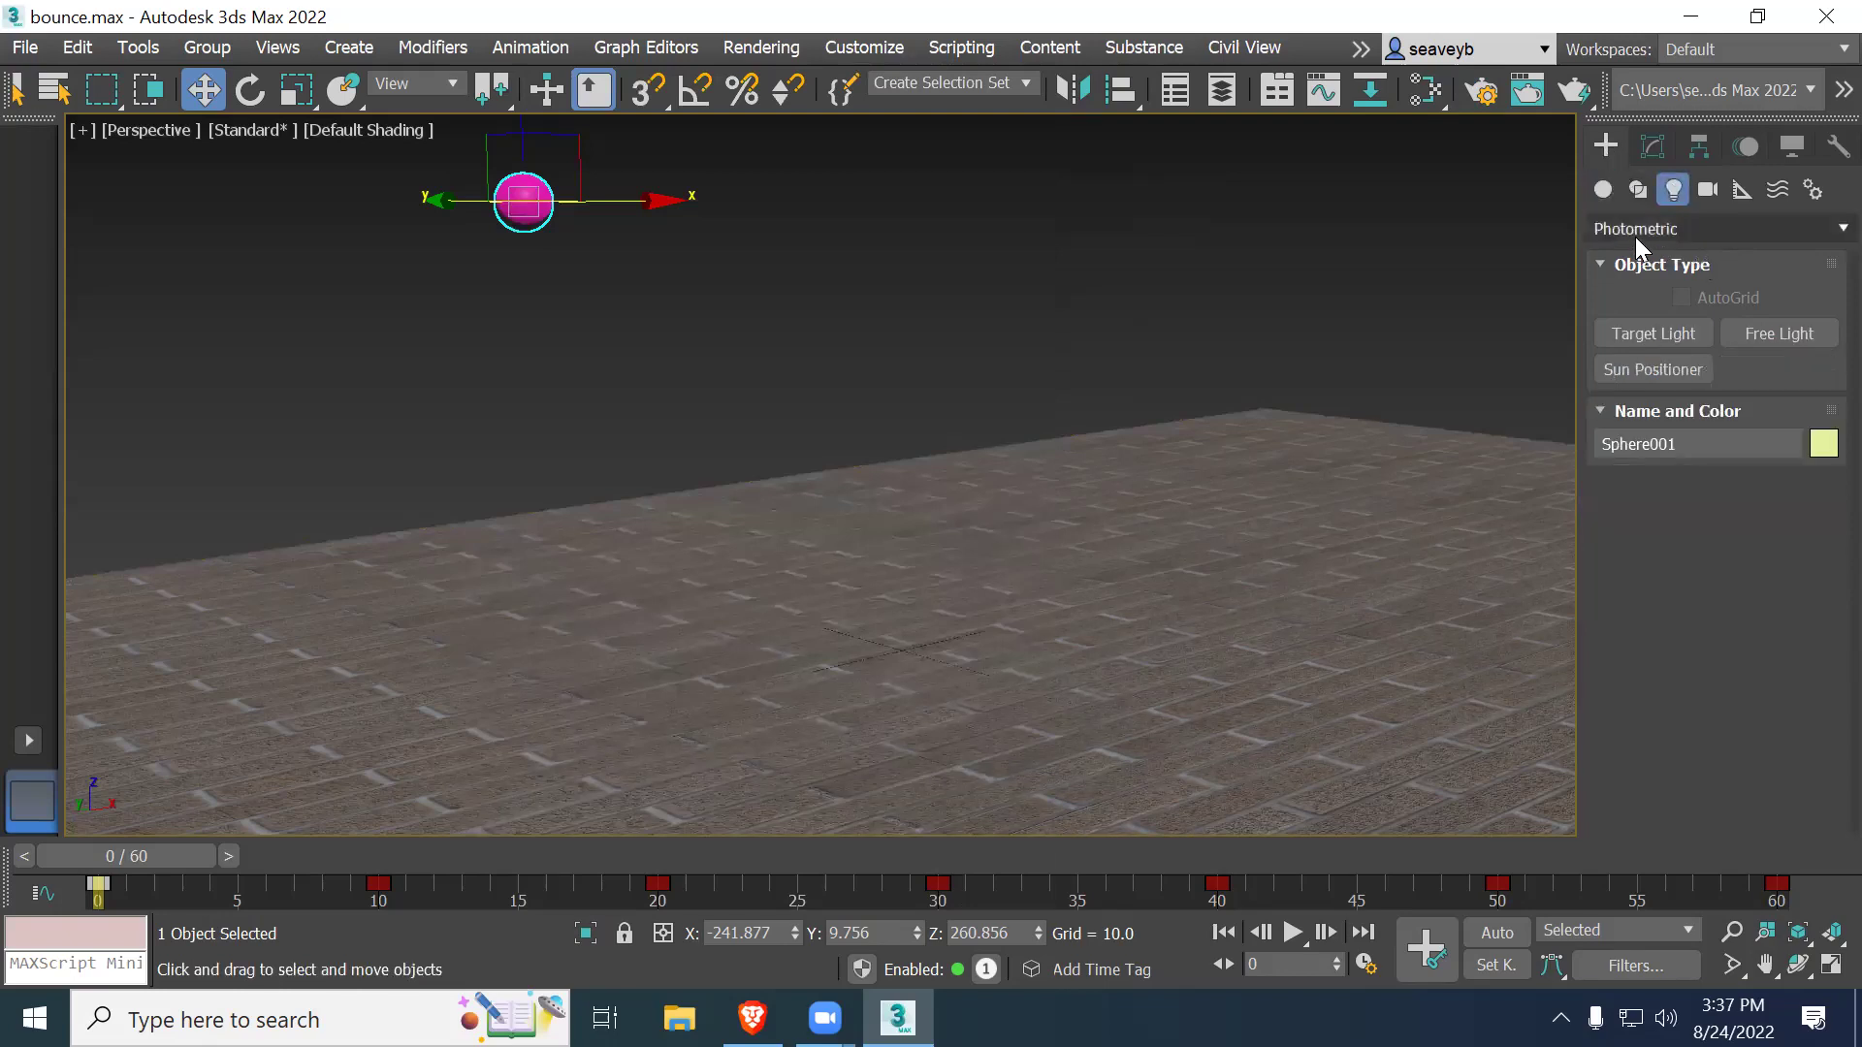
pyautogui.click(1691, 229)
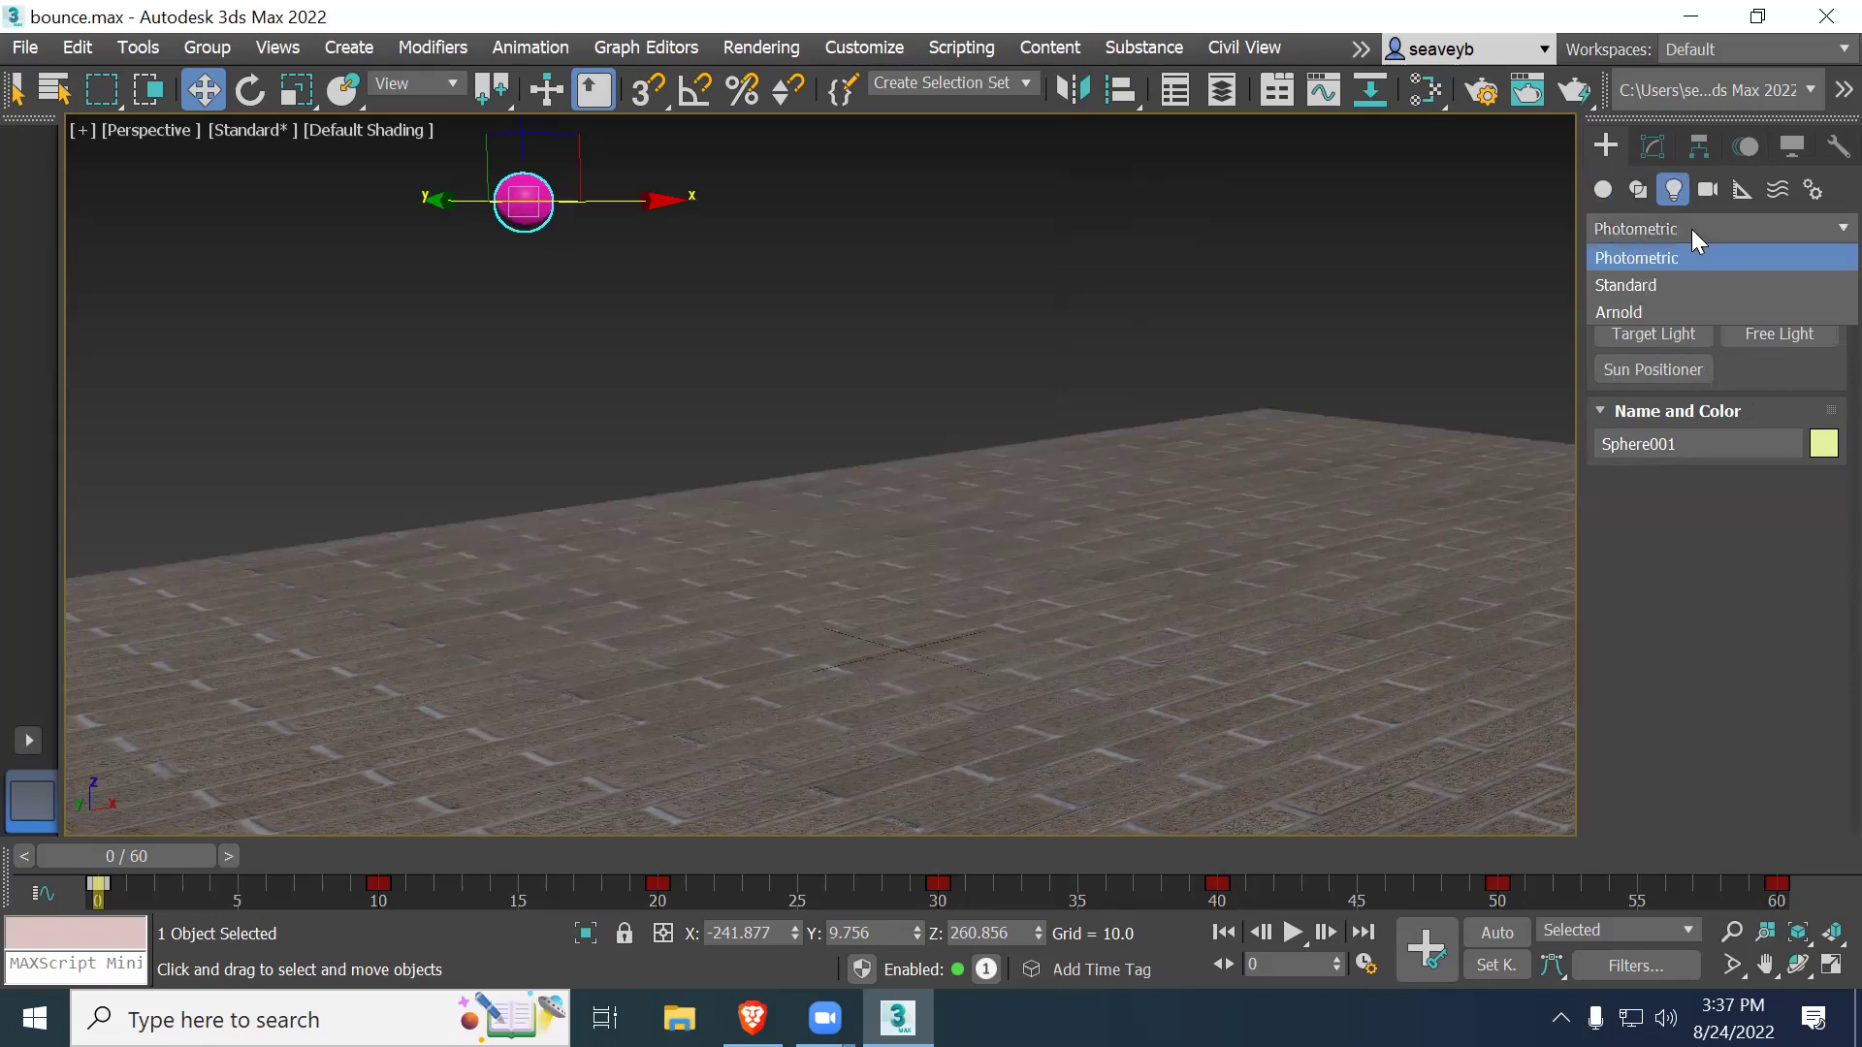
pyautogui.click(1656, 311)
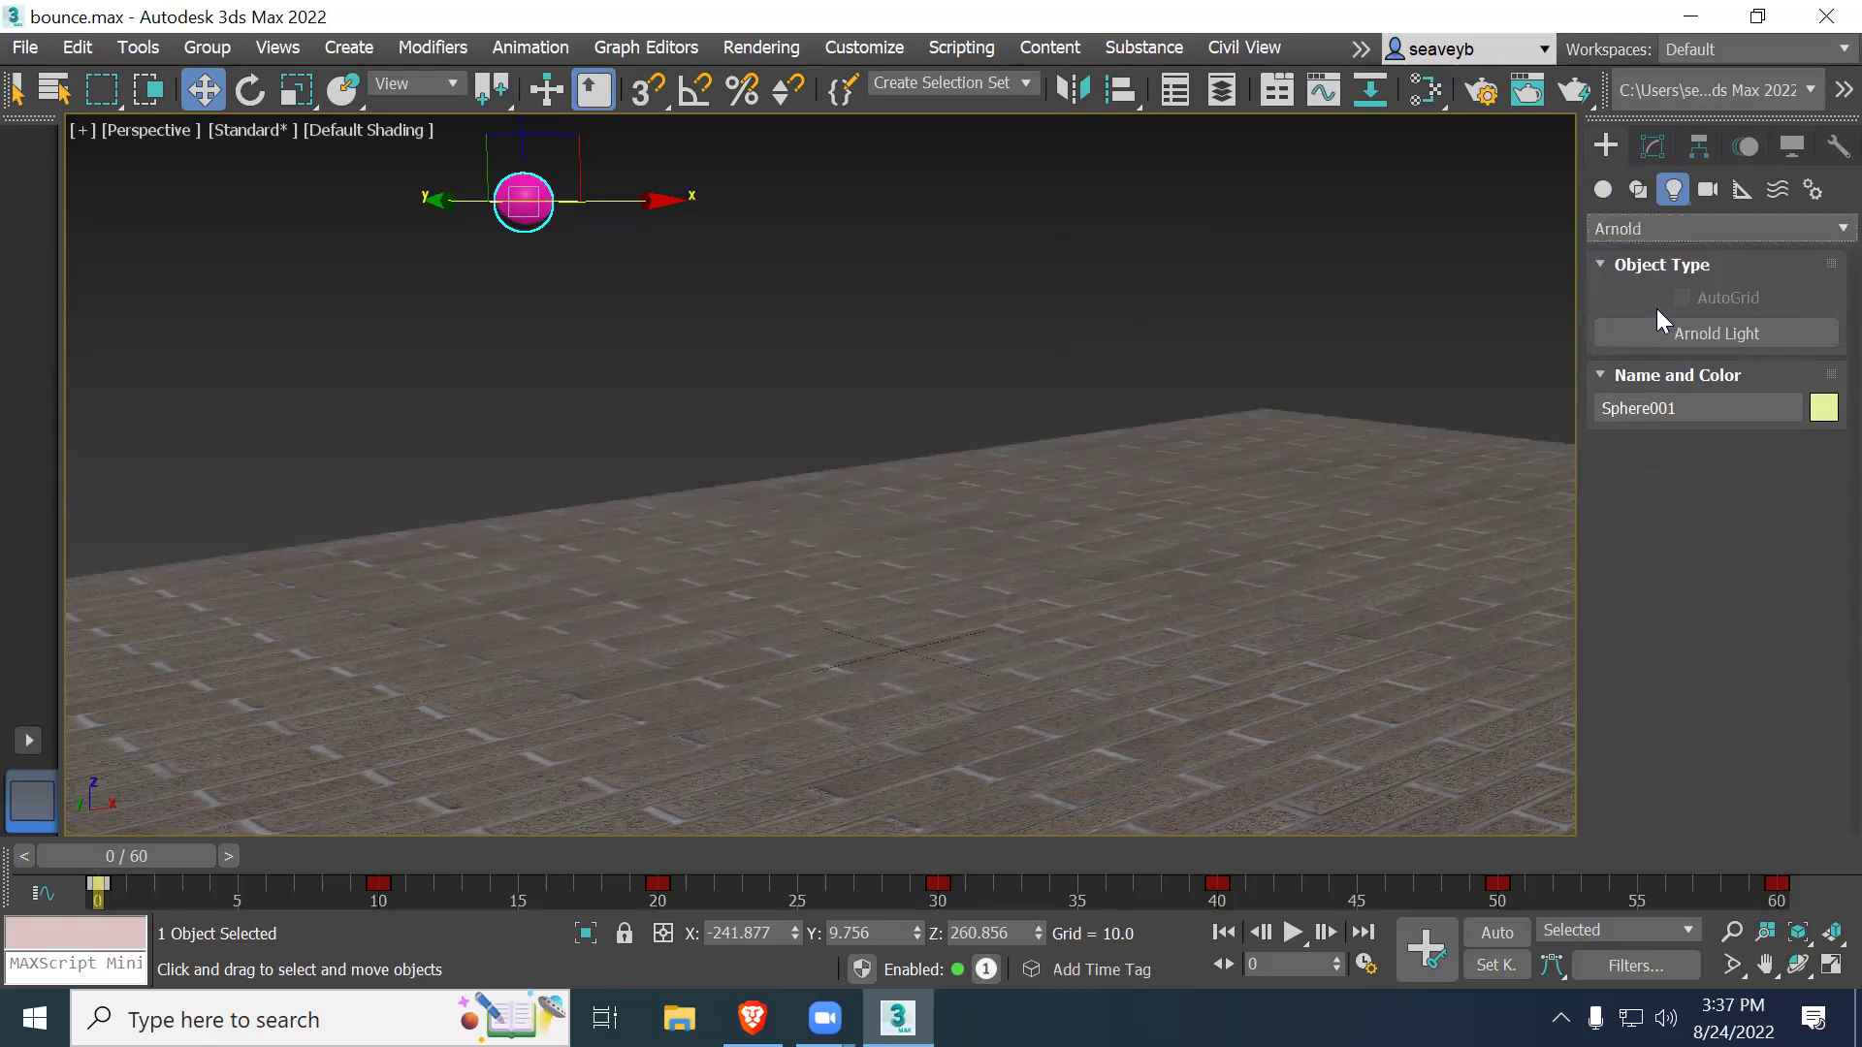
pyautogui.click(1722, 332)
pyautogui.click(1052, 608)
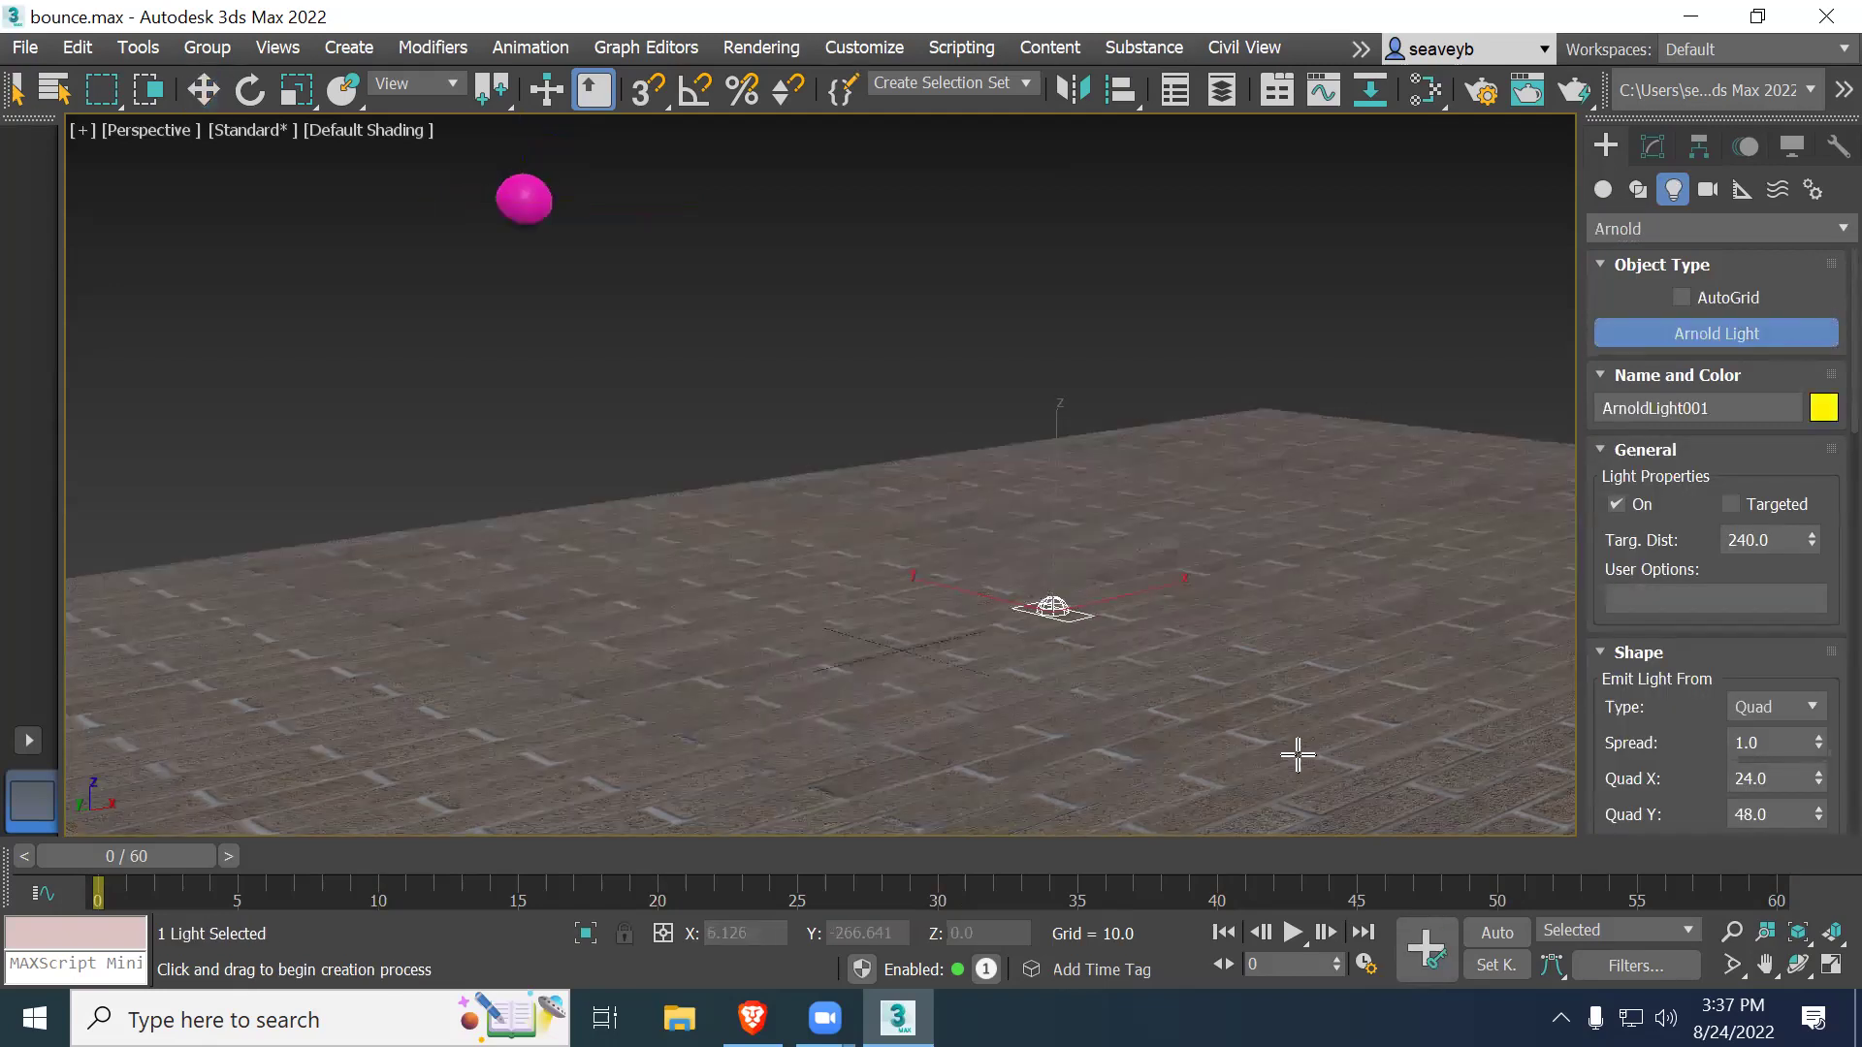
pyautogui.press('w')
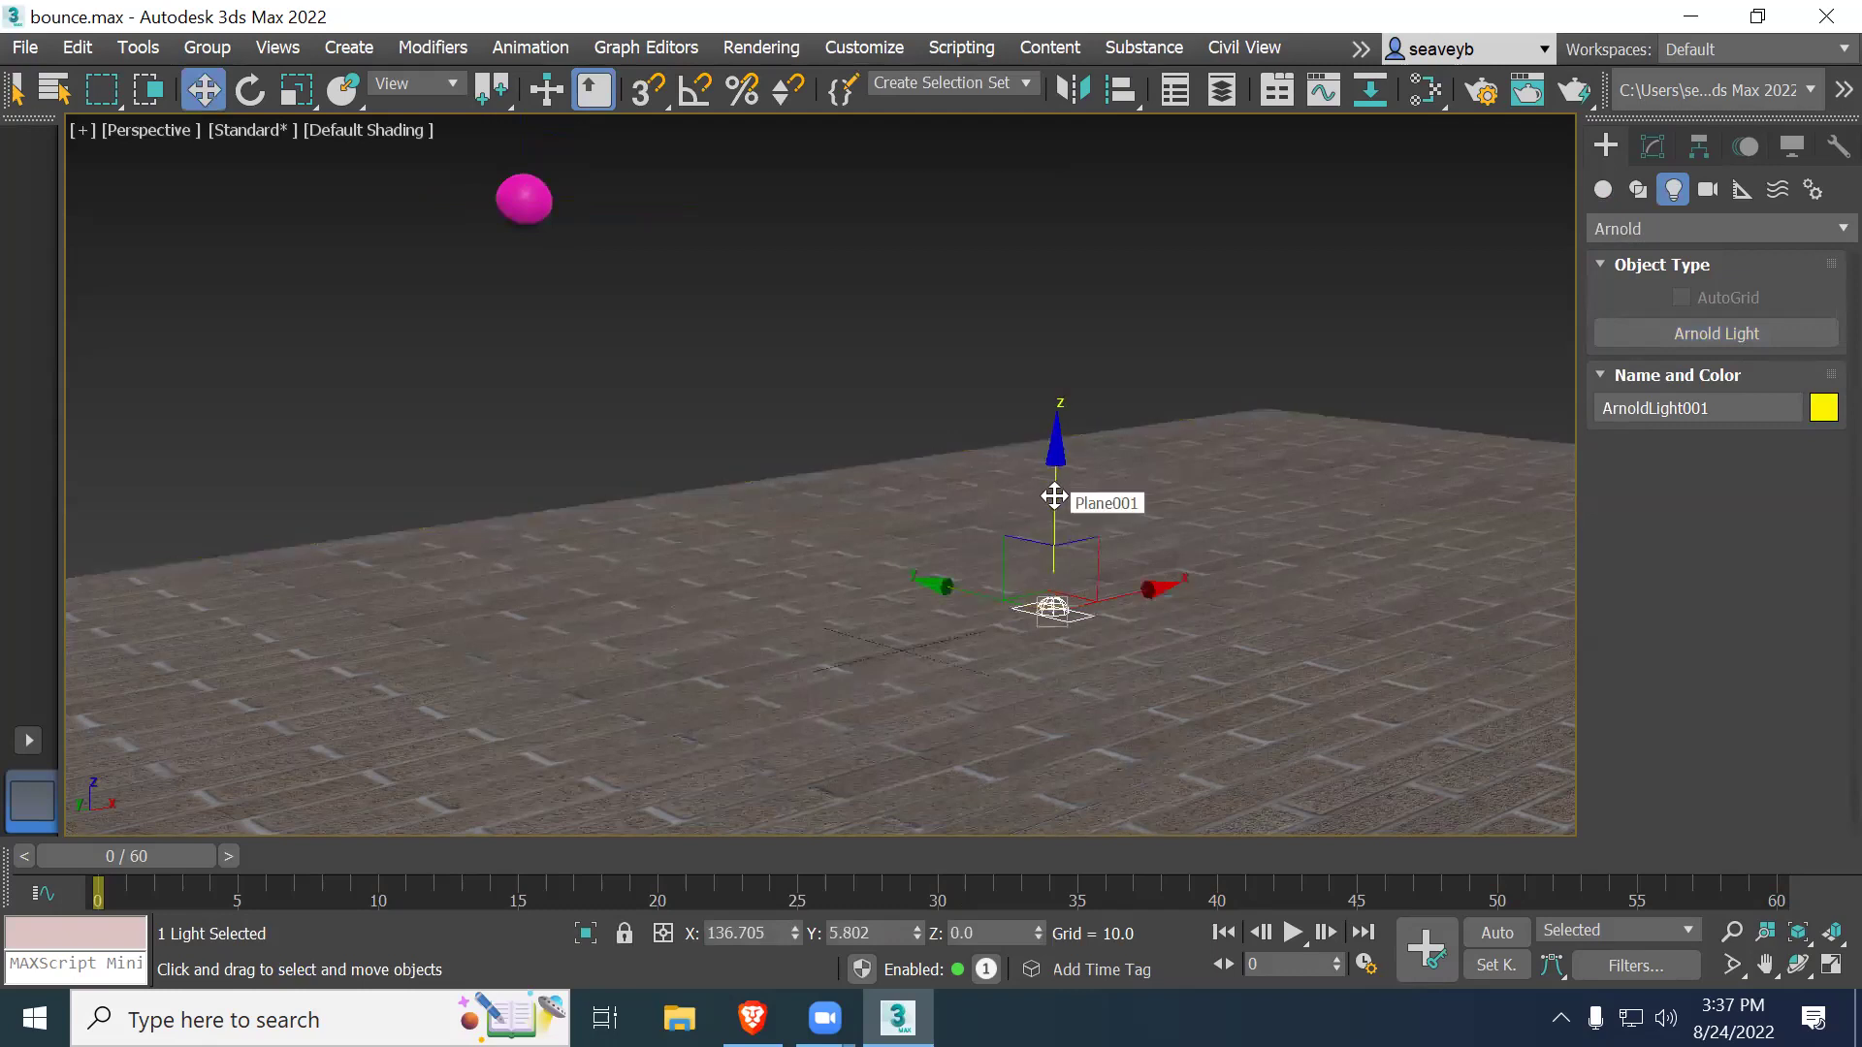
# Step: Raise ArnoldLight001 high above the scene and frame the ball and floor
pyautogui.moveTo(1054, 496); pyautogui.dragTo(1026, 154)
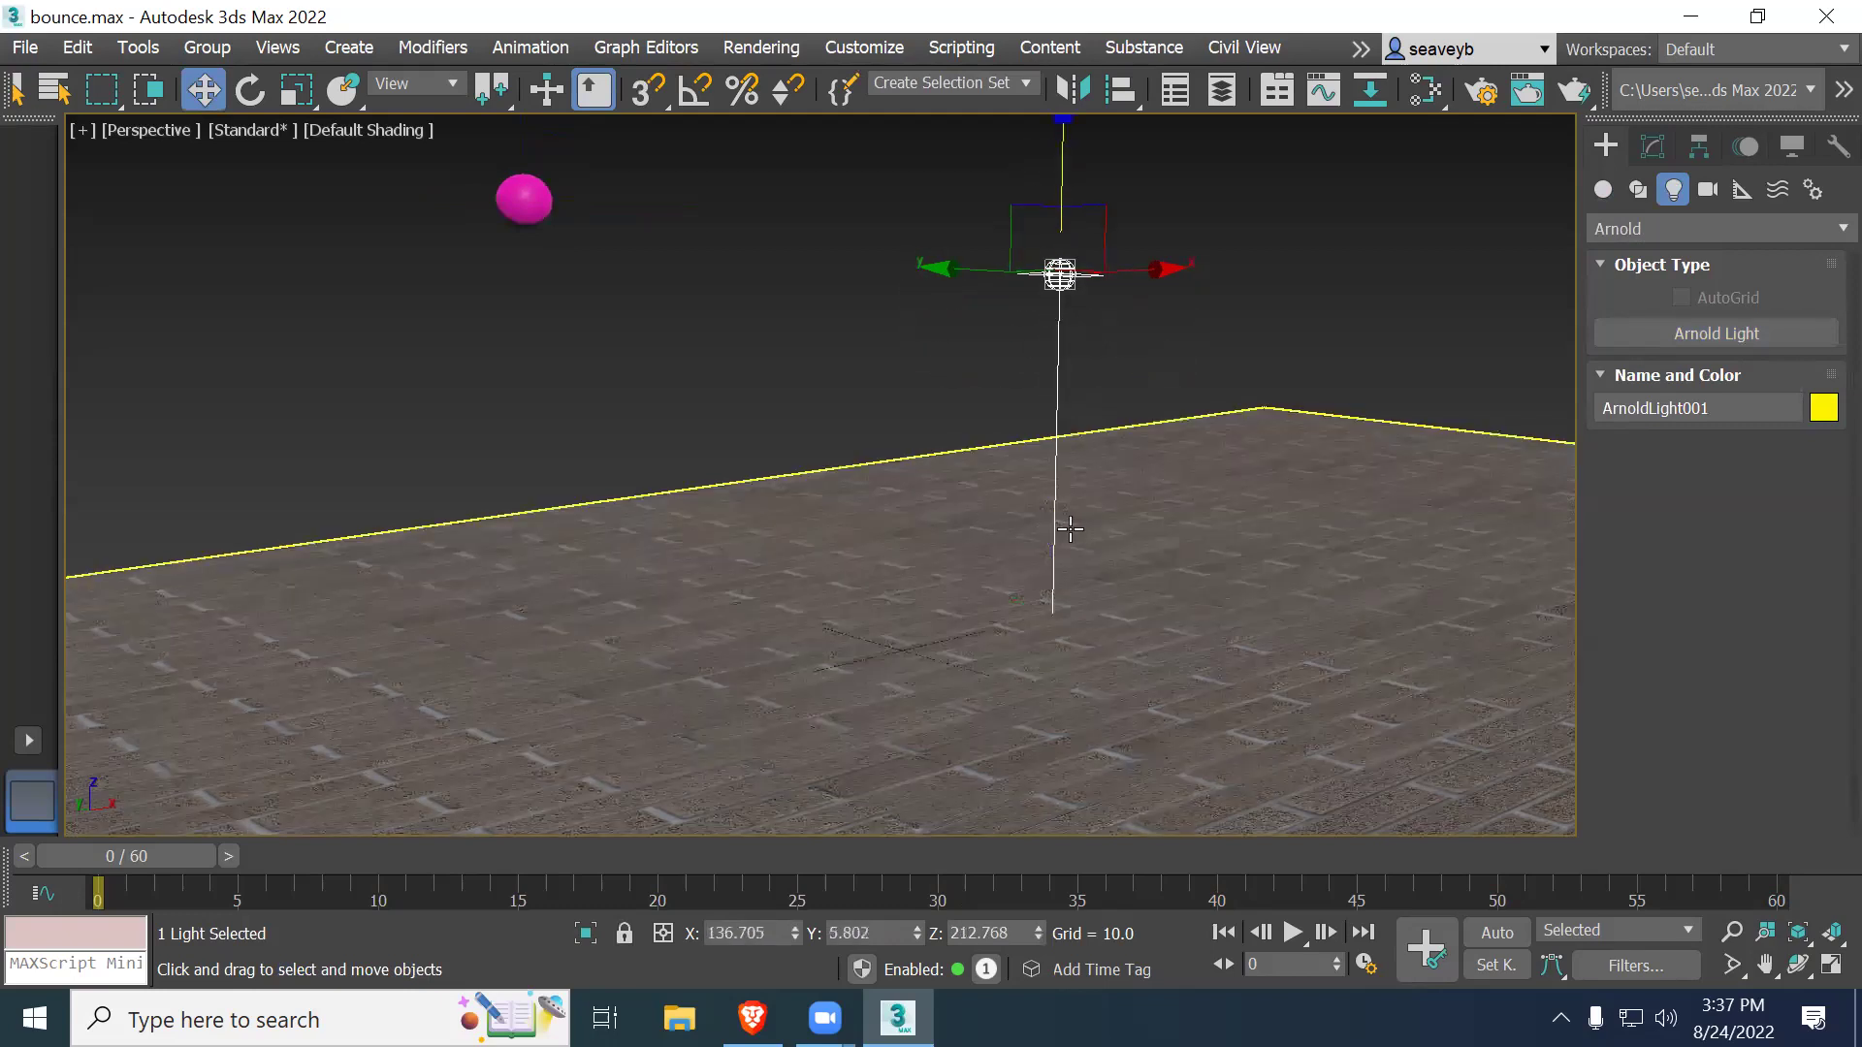
pyautogui.scroll(-2, 1105, 577)
pyautogui.scroll(-3, 1105, 577)
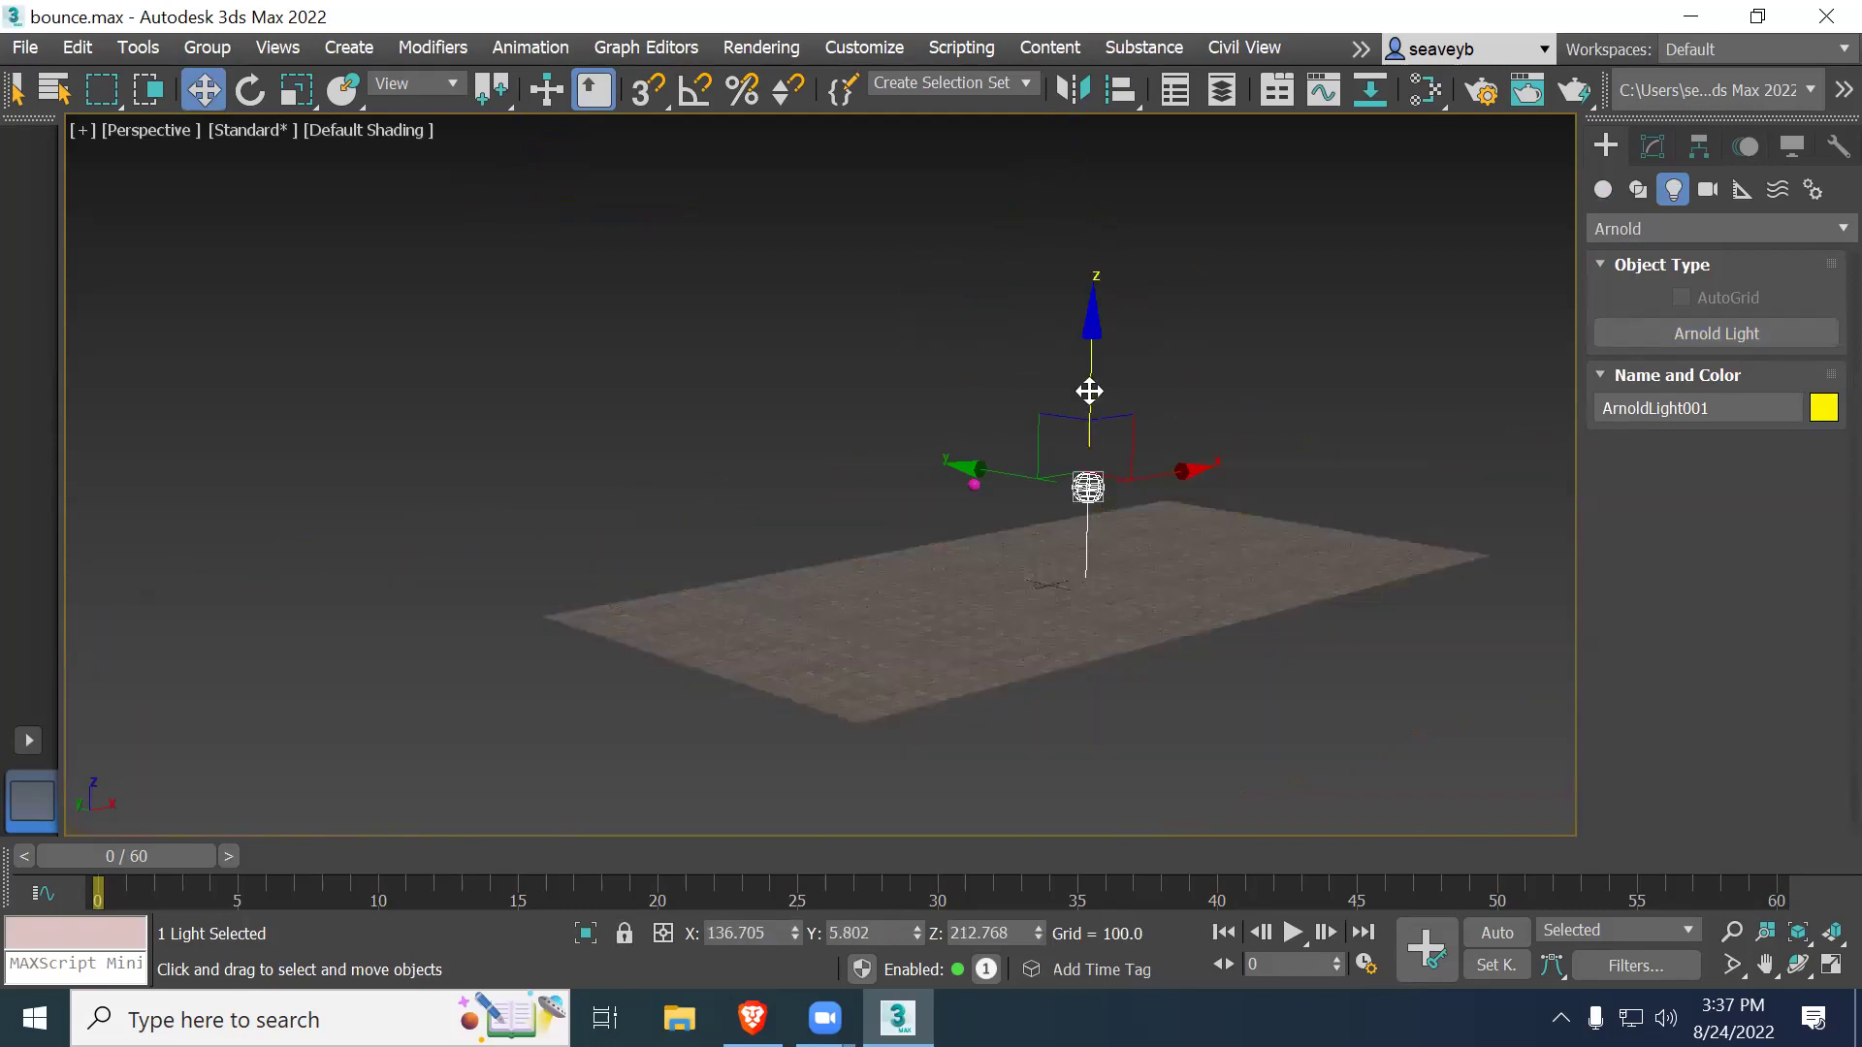
pyautogui.moveTo(1089, 387); pyautogui.dragTo(1089, 205)
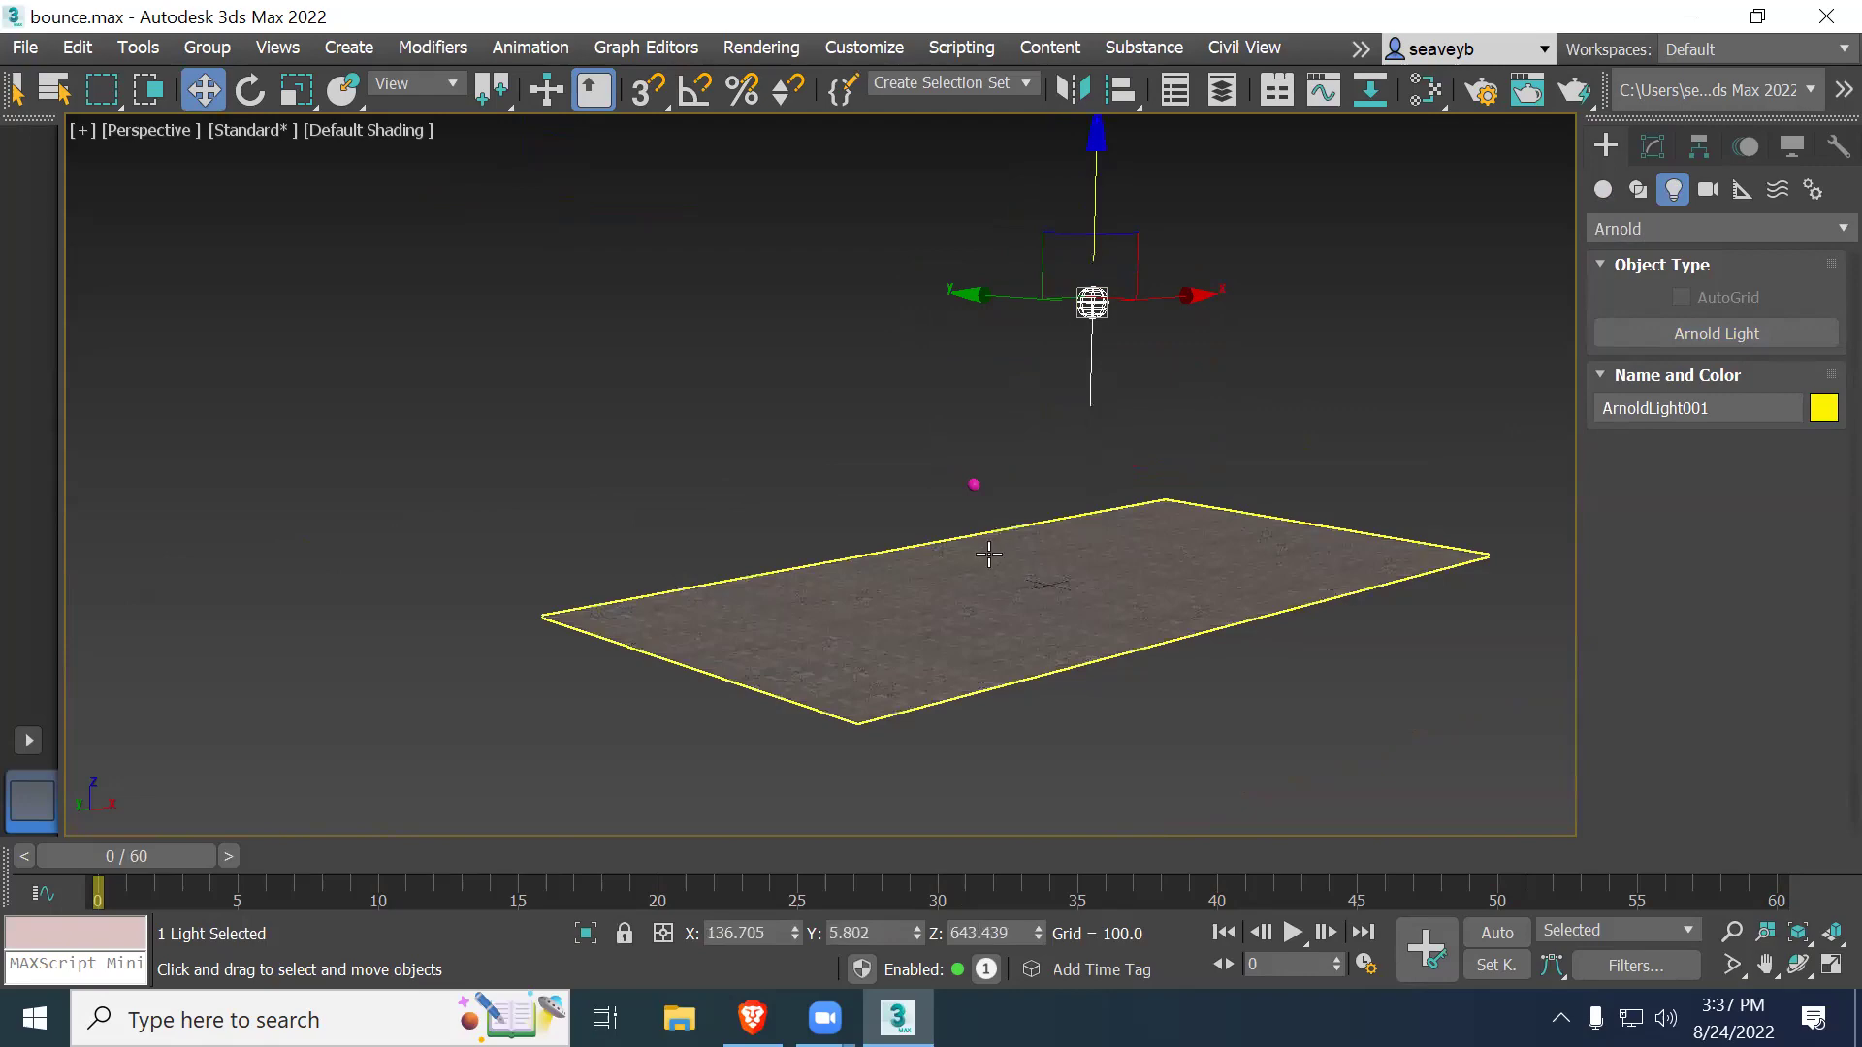
pyautogui.scroll(3, 1003, 592)
pyautogui.scroll(5, 1003, 592)
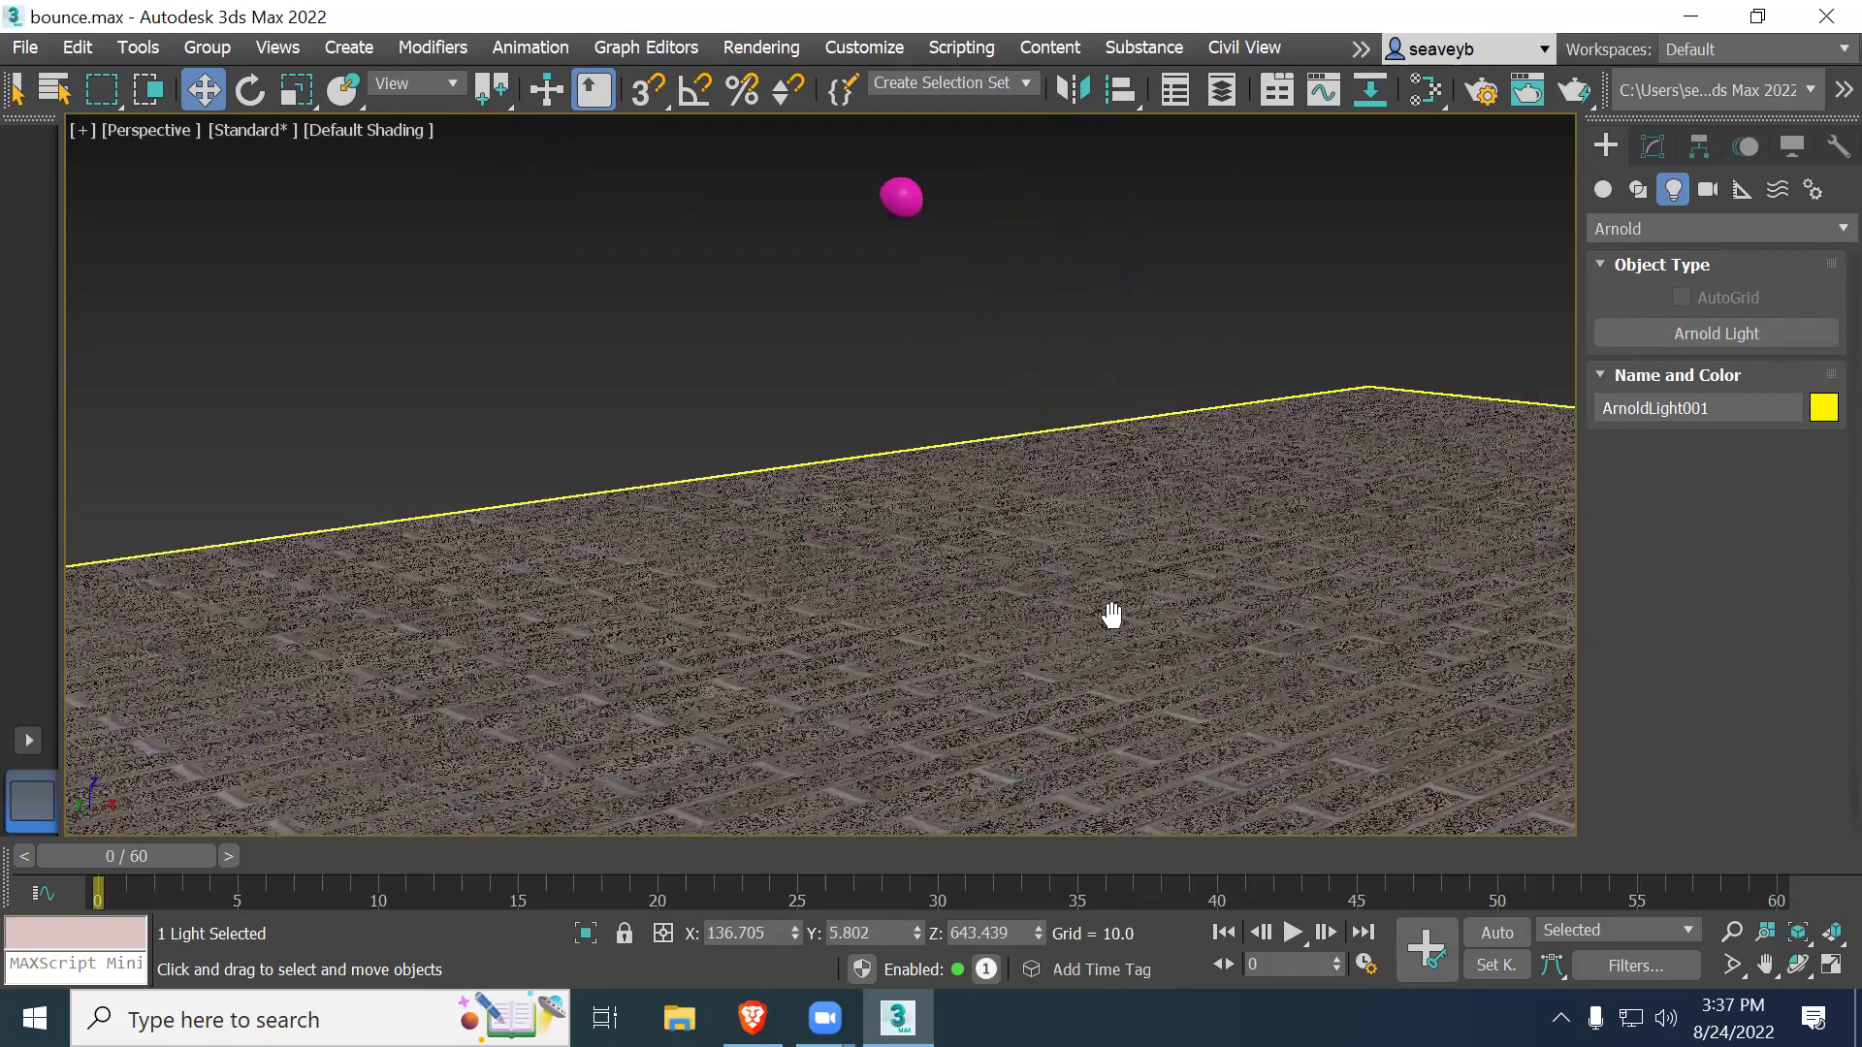
pyautogui.moveTo(1114, 623); pyautogui.dragTo(1106, 669, button='middle')
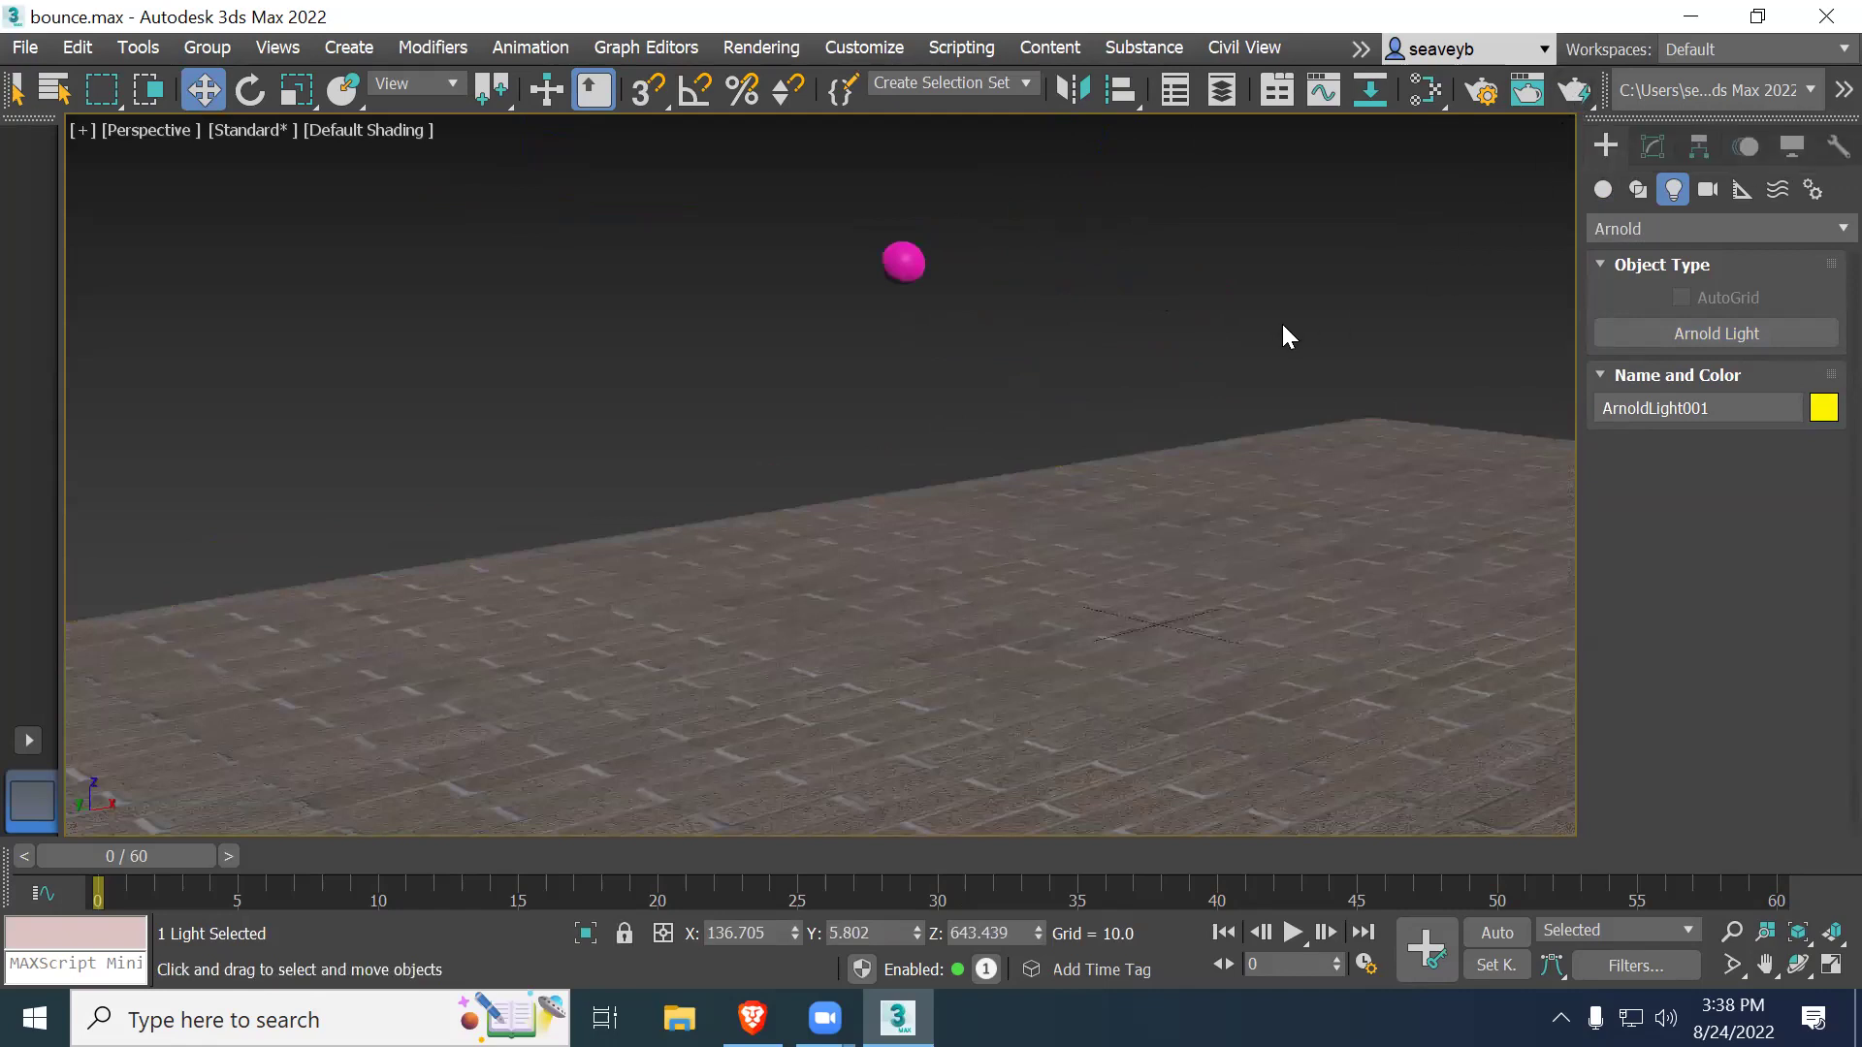
# Step: Test render the Perspective view, close the nearly black result, and zoom out
pyautogui.click(1573, 85)
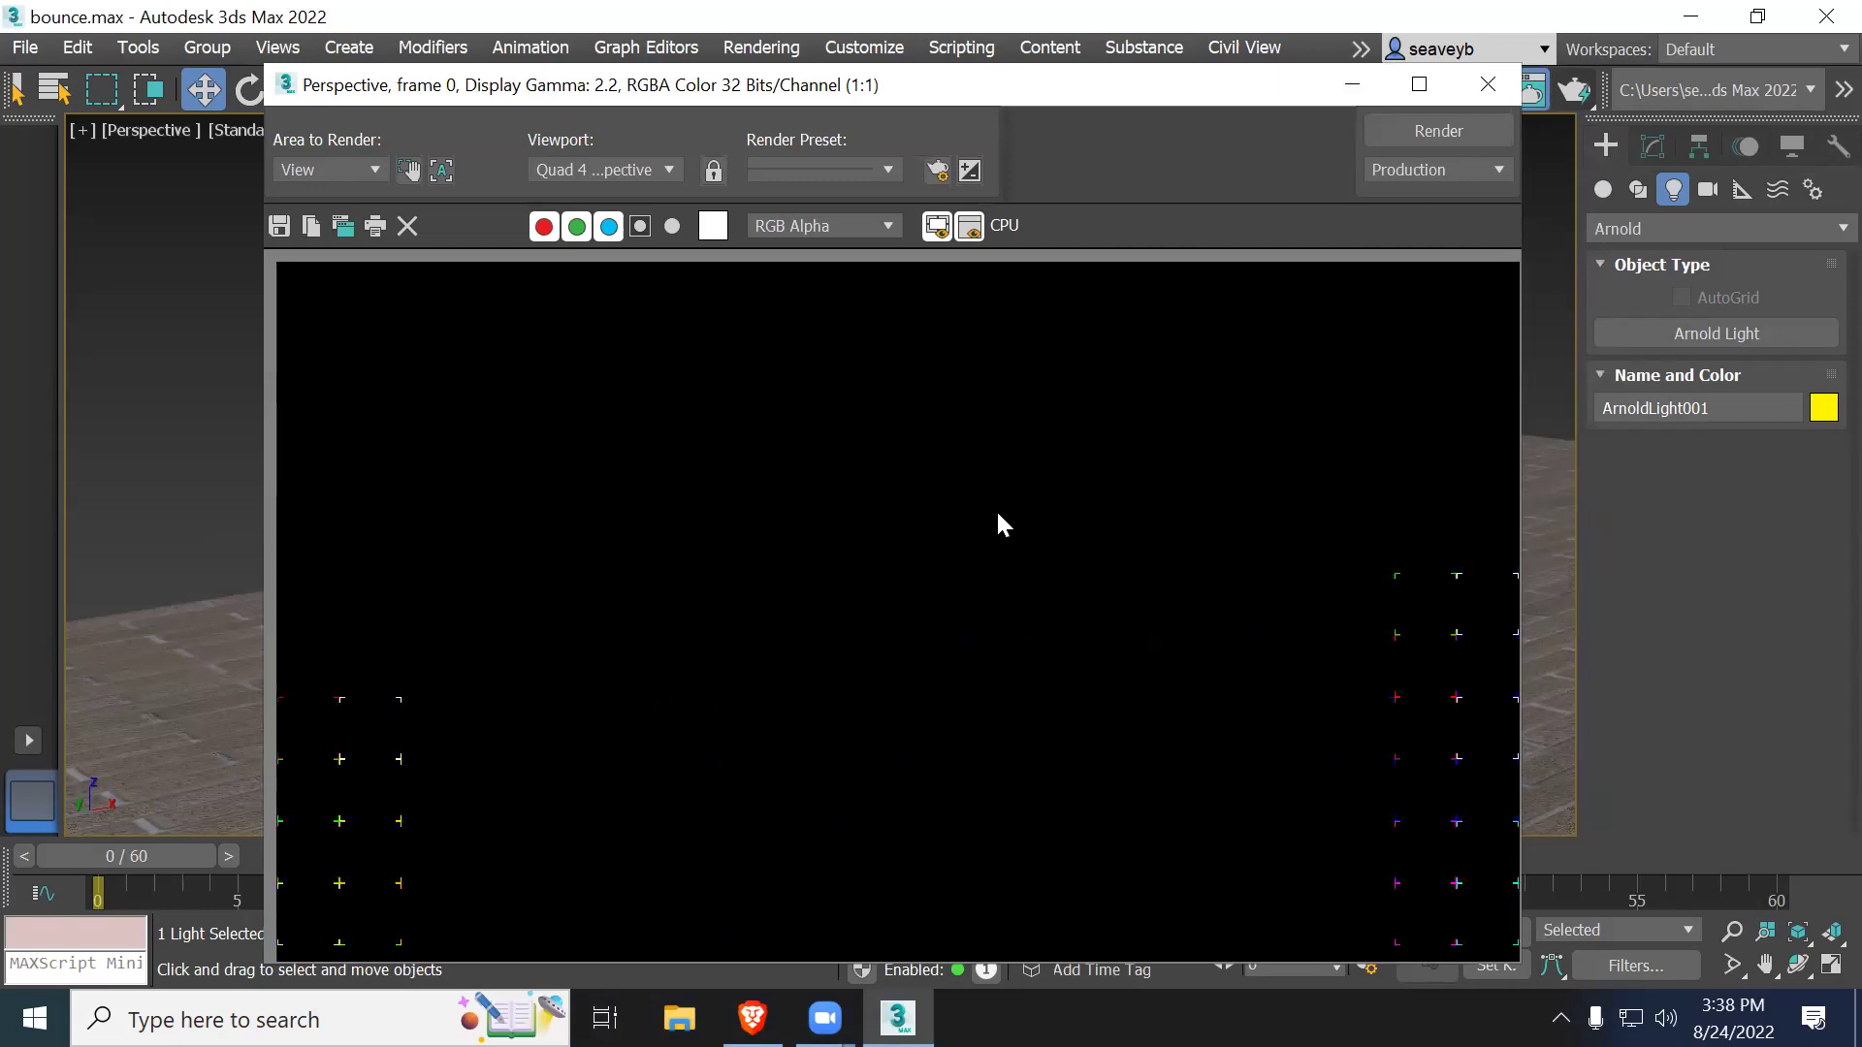
pyautogui.click(1489, 87)
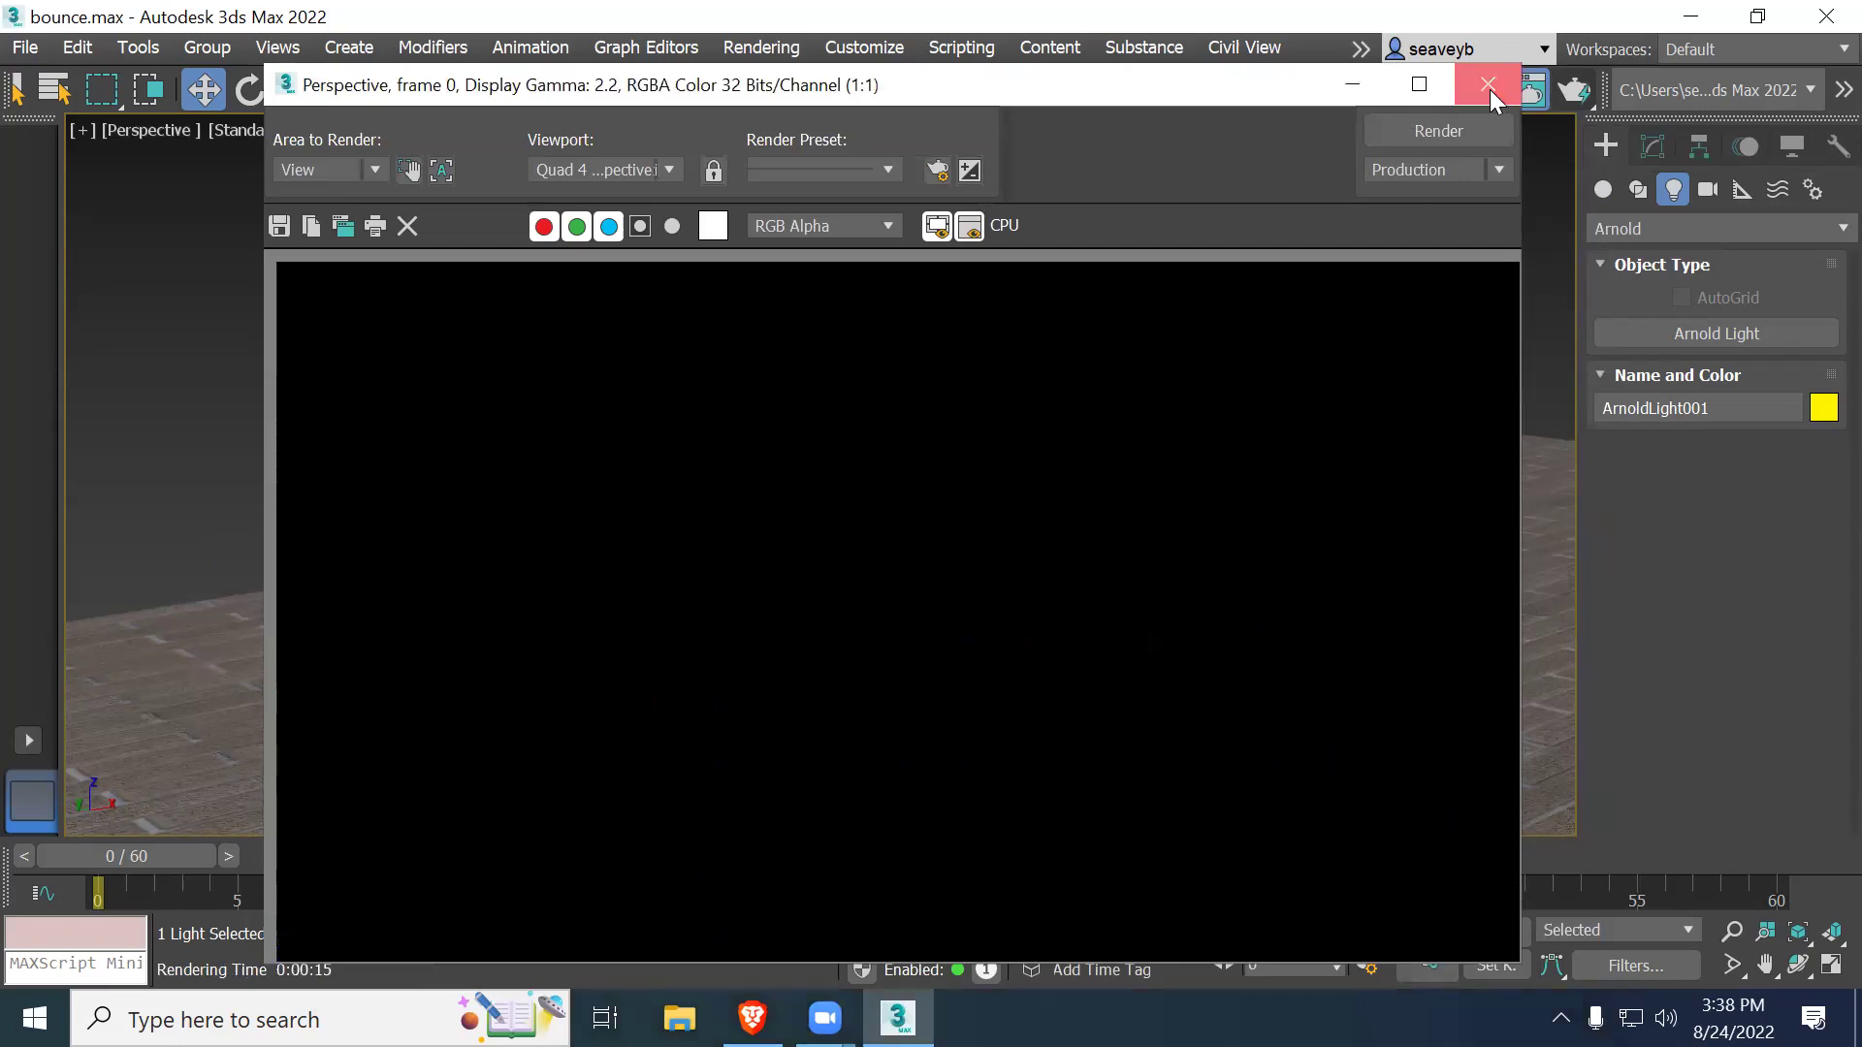
pyautogui.scroll(-6, 1203, 367)
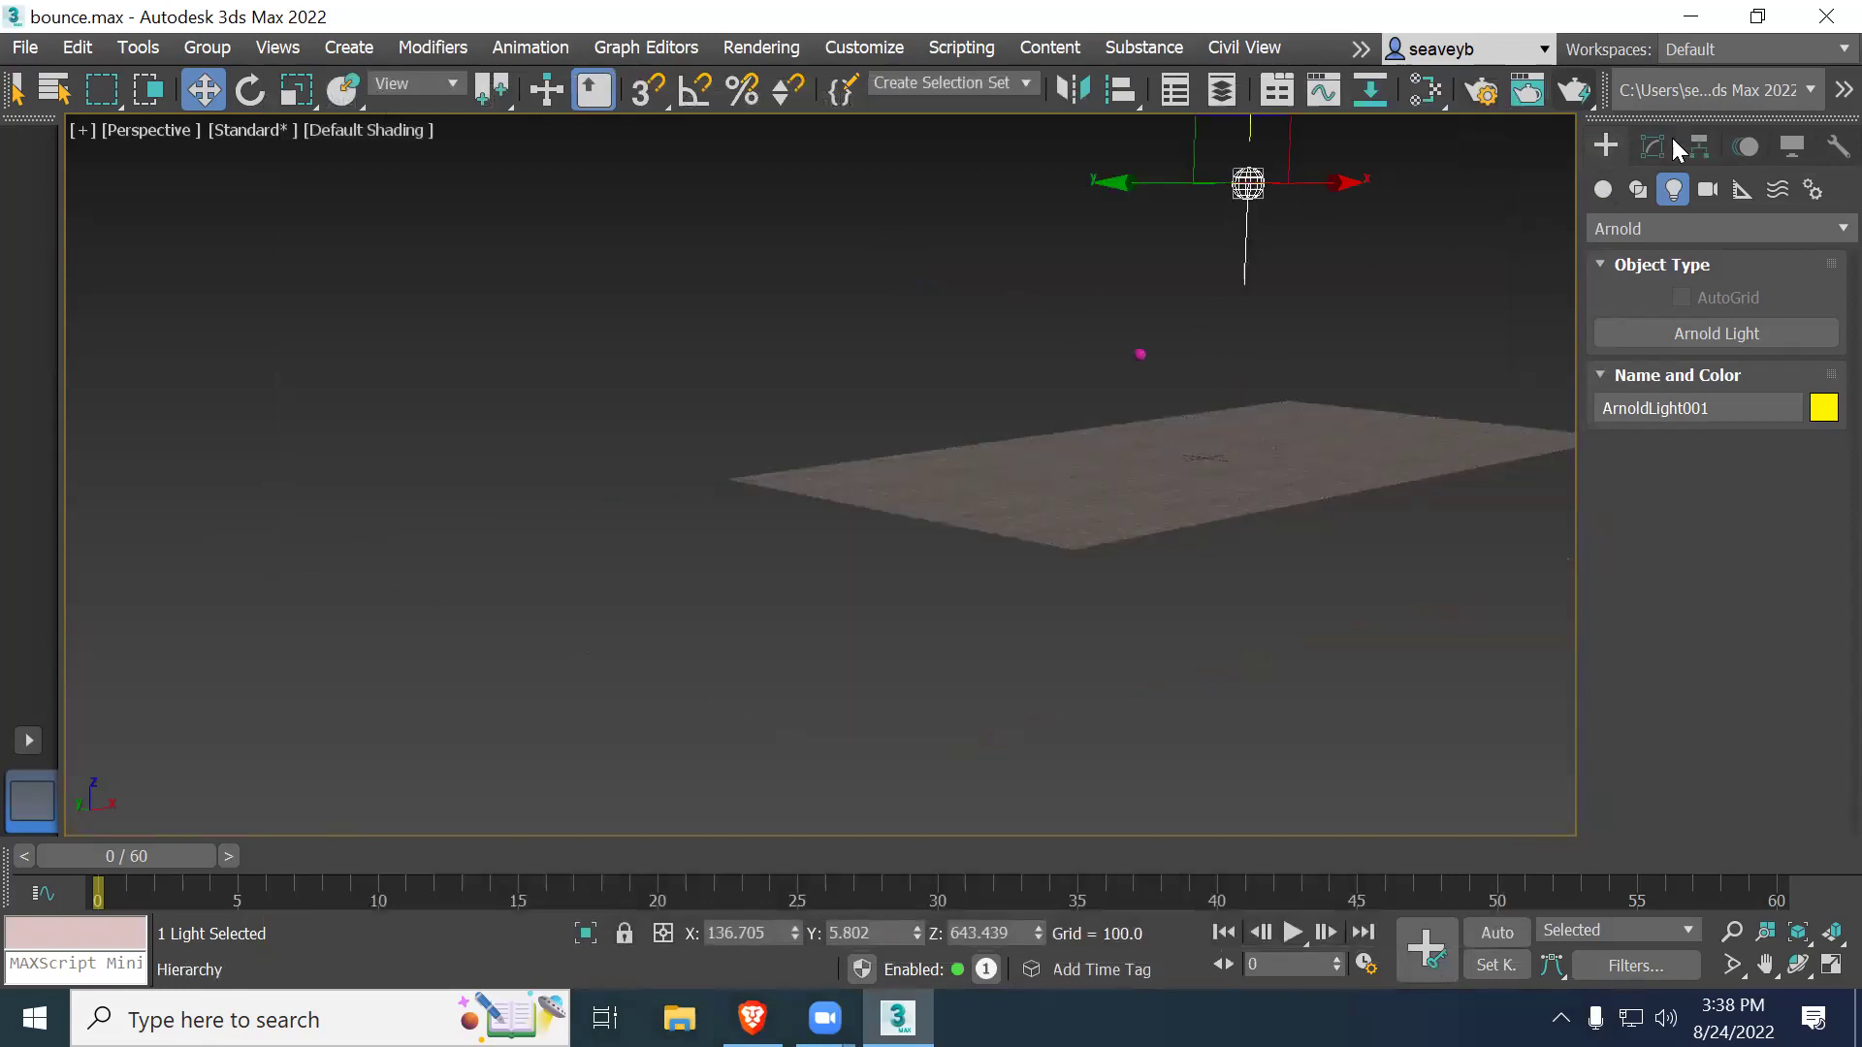
# Step: Set ArnoldLight001's Intensity to 10 in the Modify panel
pyautogui.click(1651, 144)
pyautogui.scroll(-5, 1736, 534)
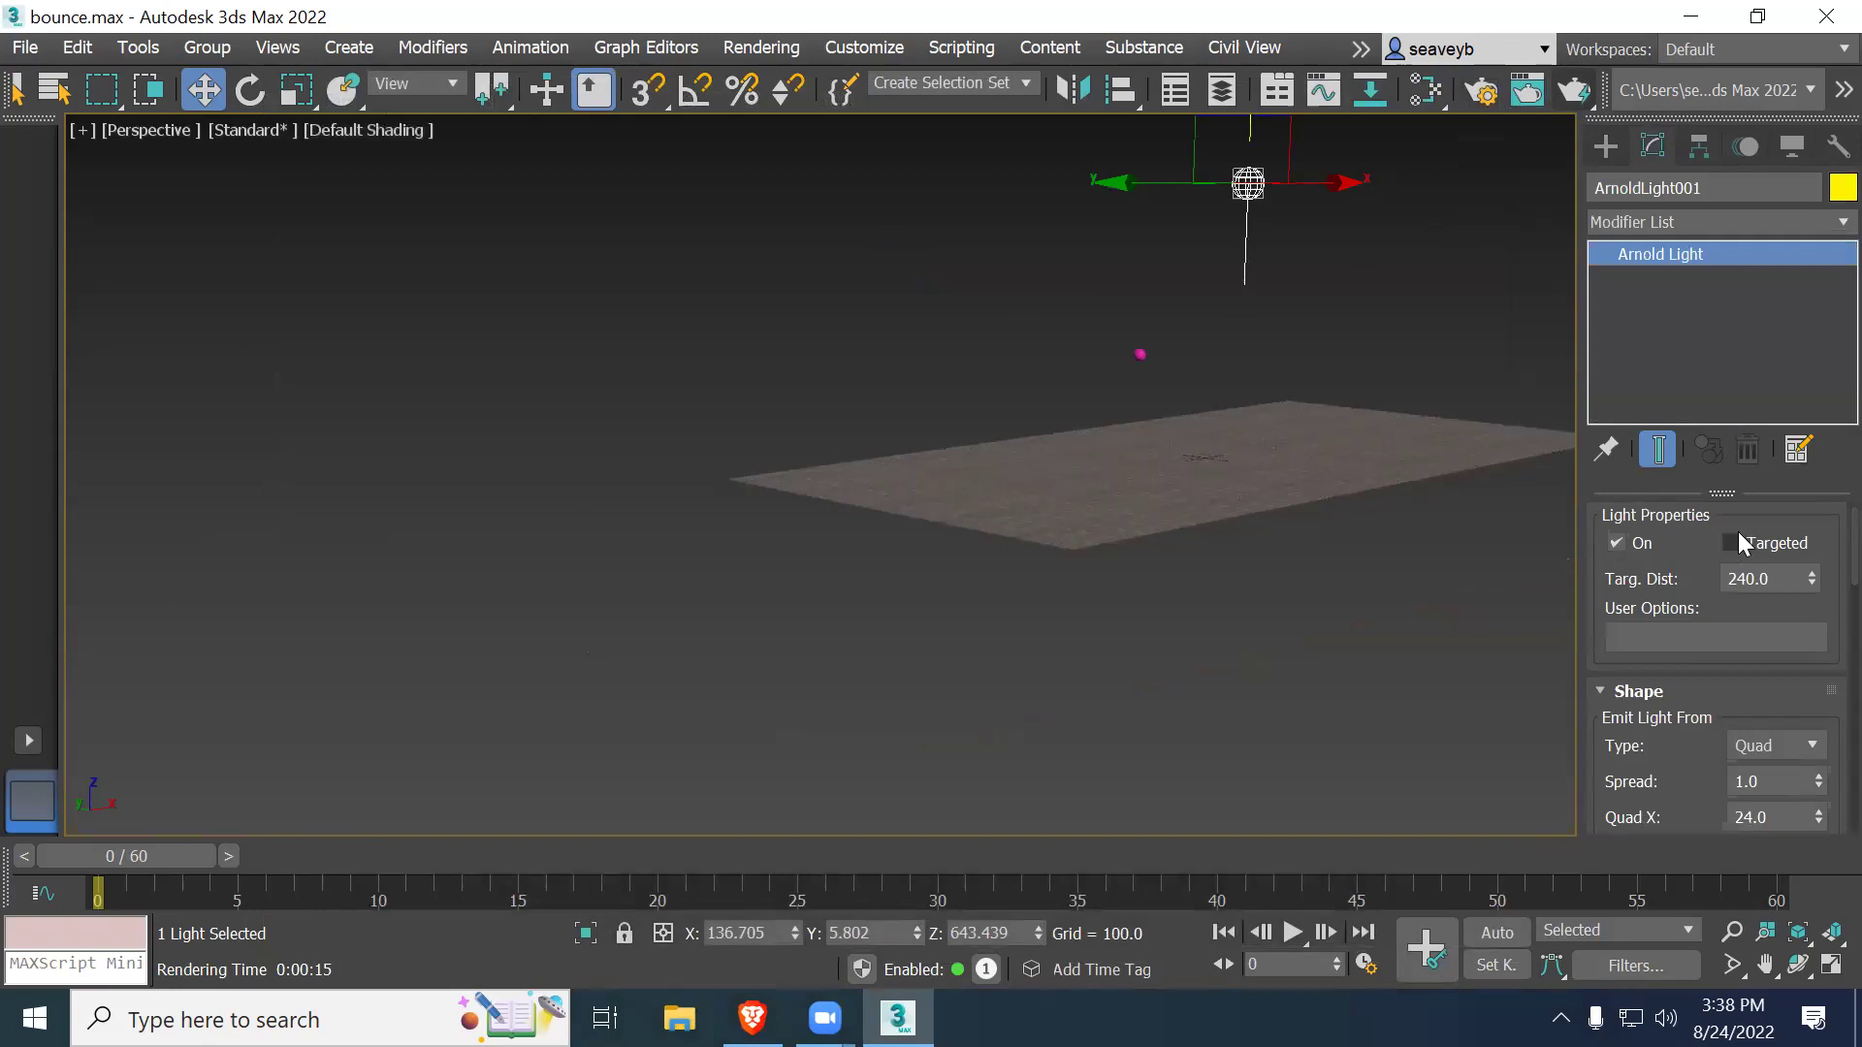
pyautogui.scroll(-4, 1698, 546)
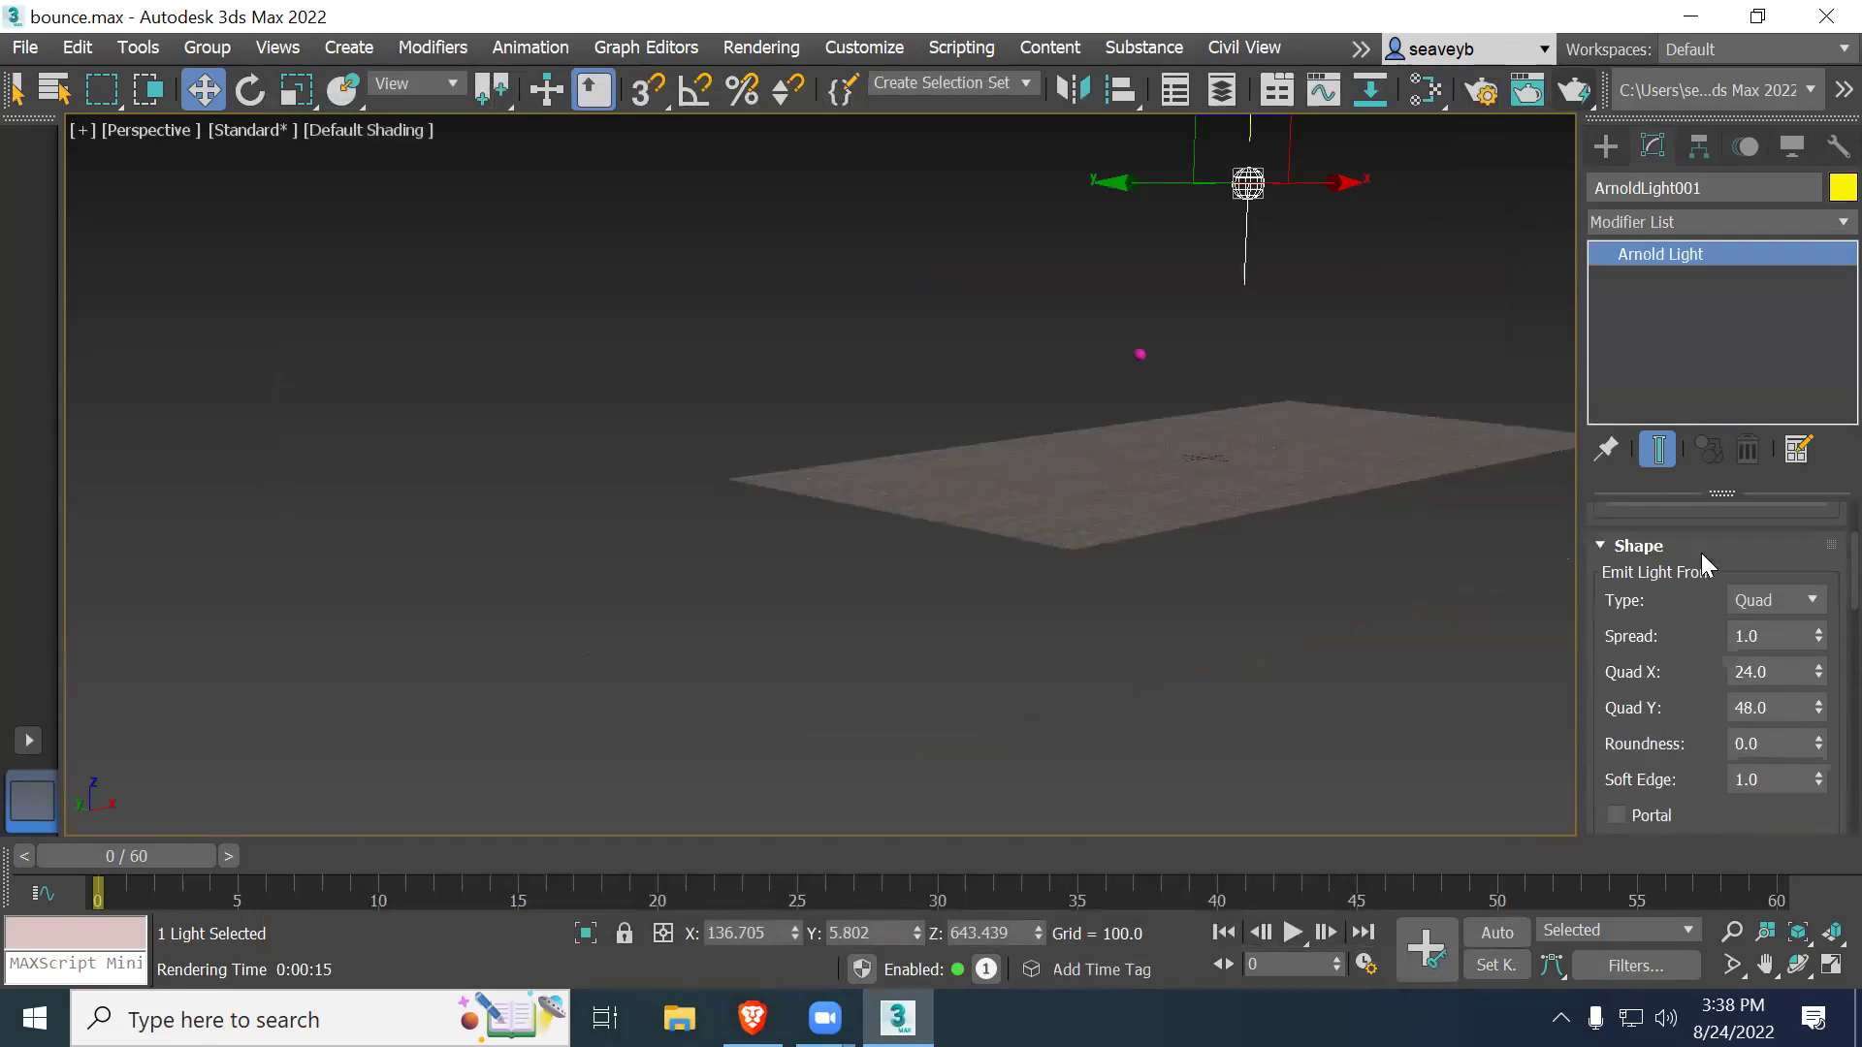
pyautogui.scroll(-5, 1692, 560)
pyautogui.scroll(-4, 1693, 562)
pyautogui.scroll(-2, 1693, 562)
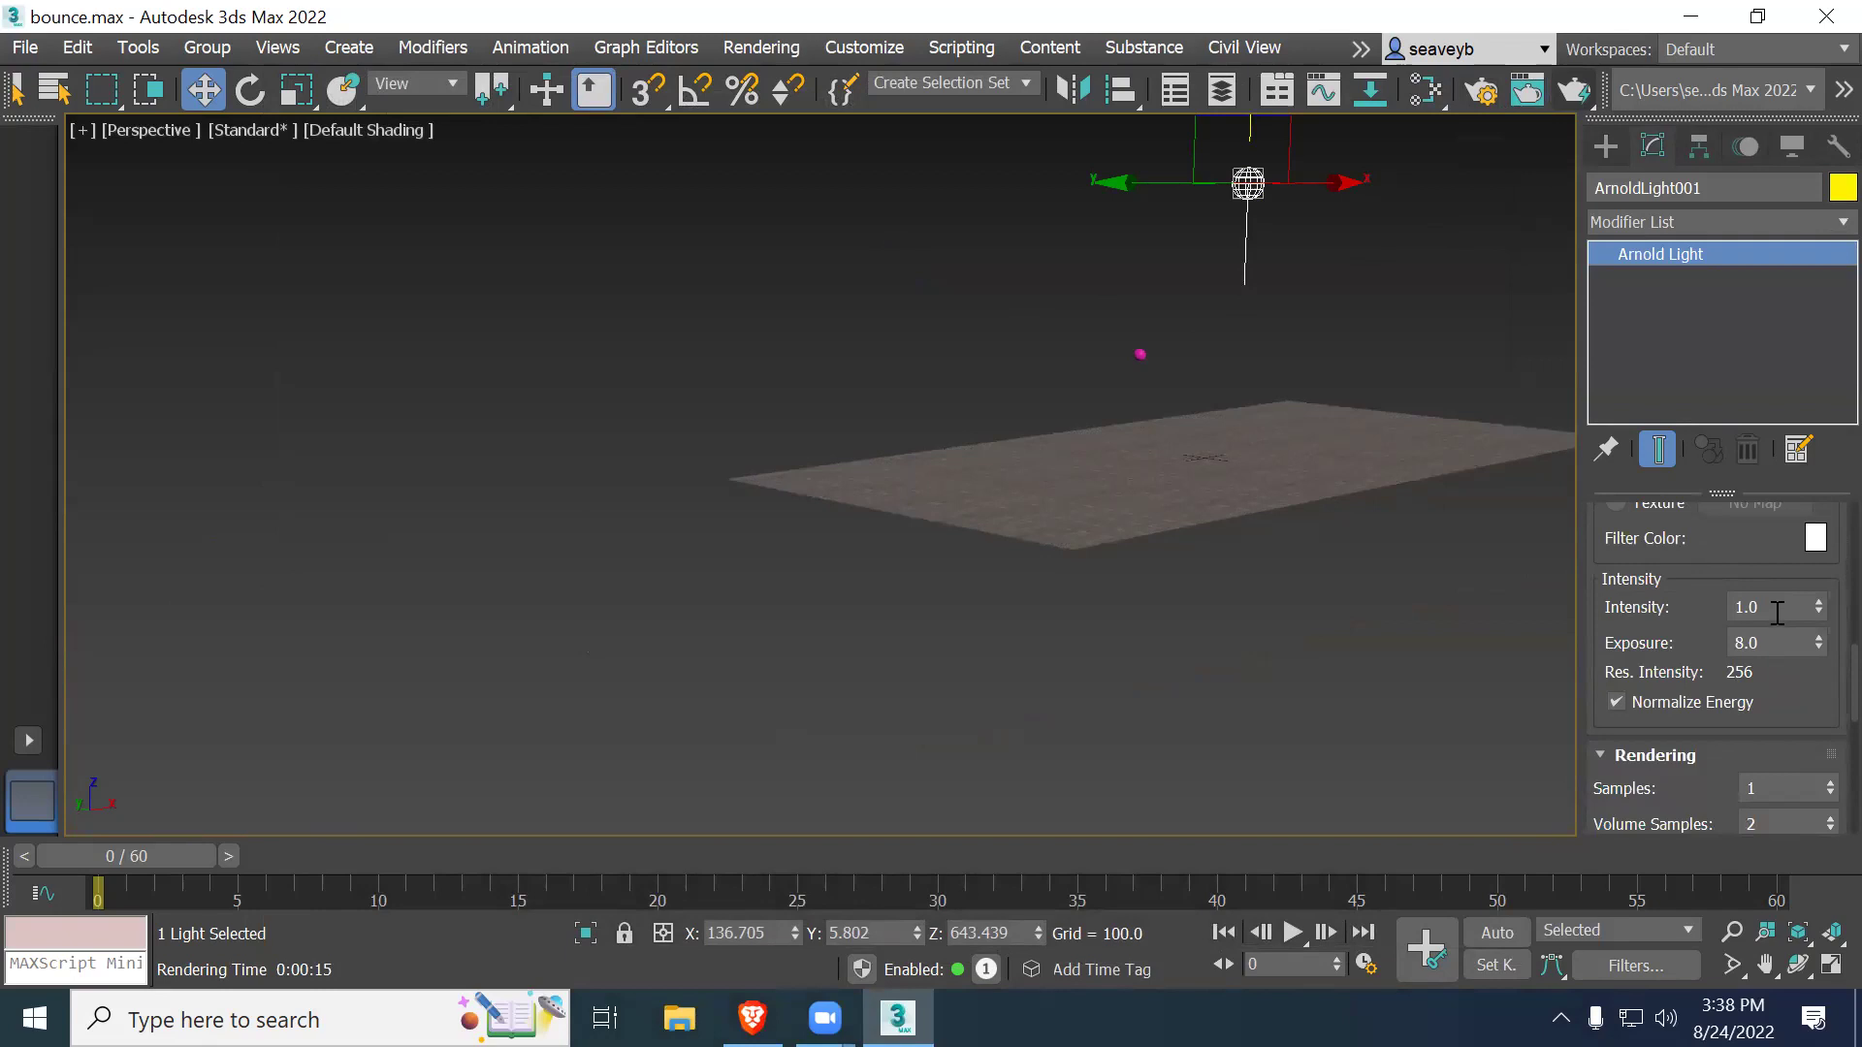
pyautogui.click(1745, 607)
pyautogui.write('10')
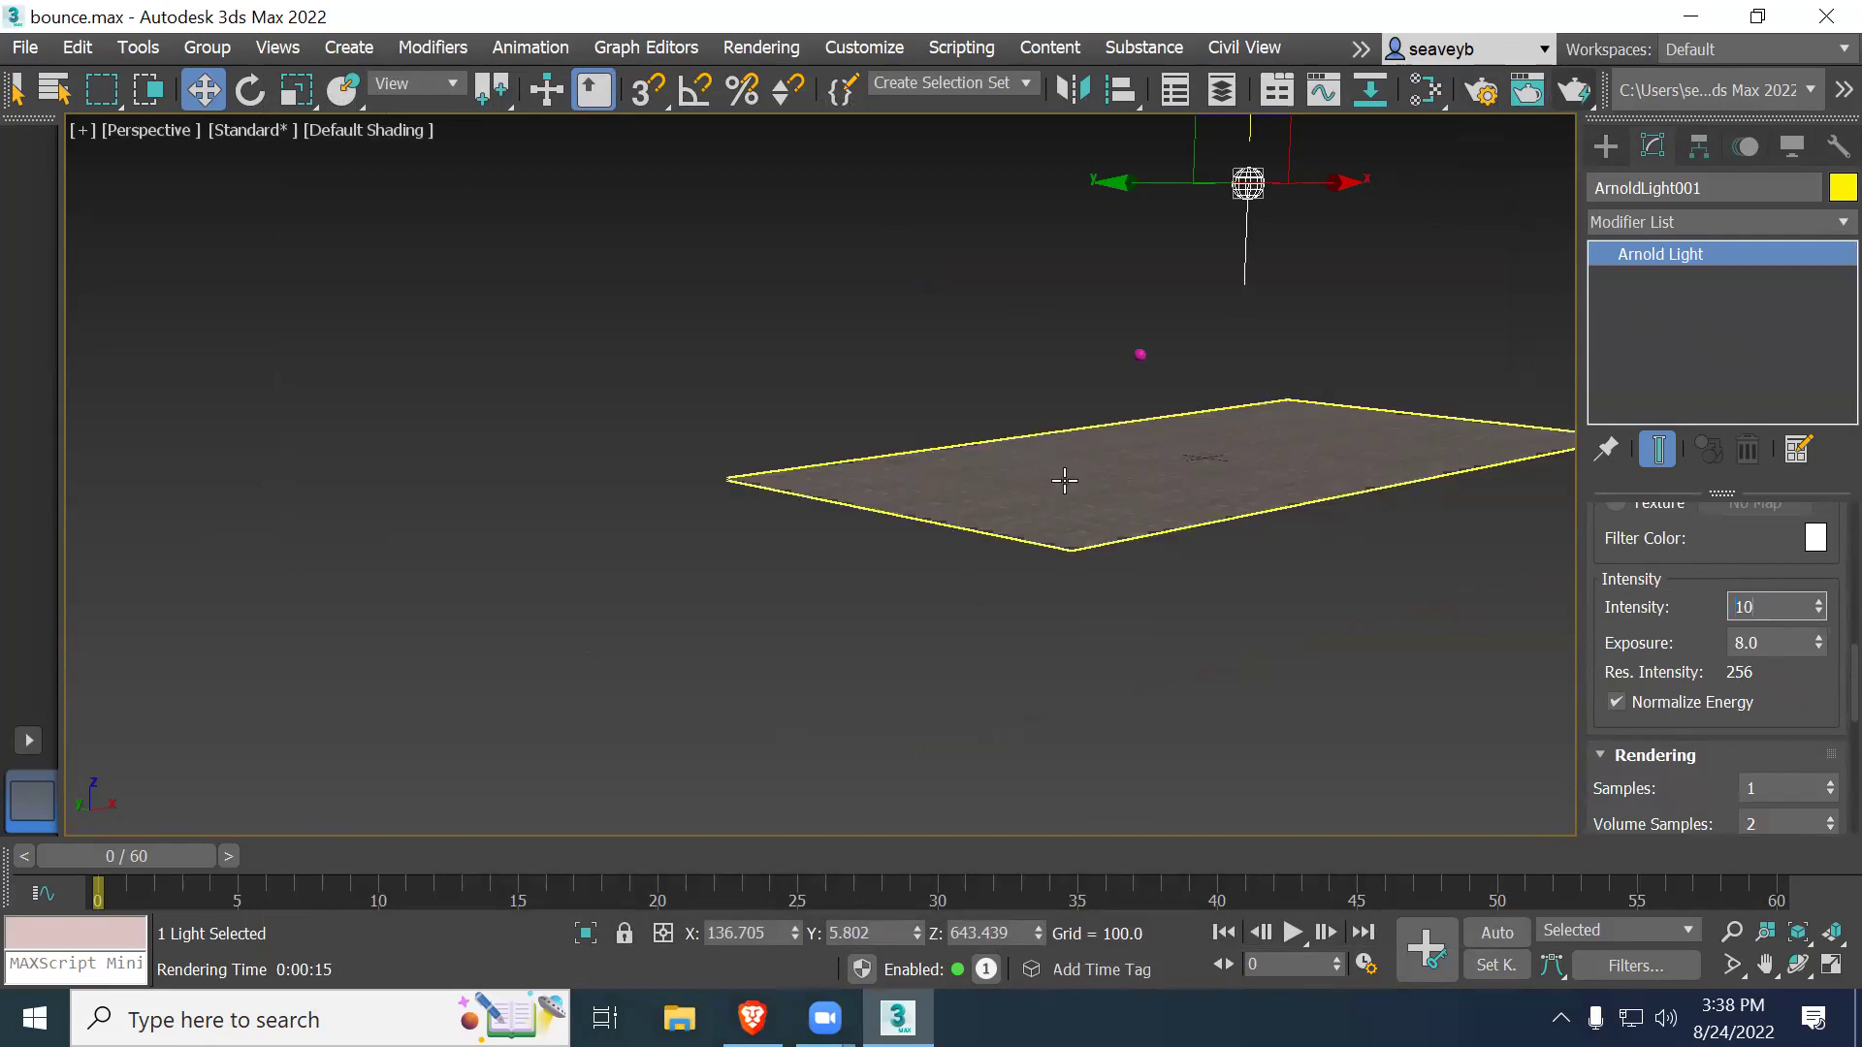
# Step: Test render with Intensity 10, then close the window and cancel the render
pyautogui.scroll(3, 1080, 582)
pyautogui.scroll(6, 1058, 599)
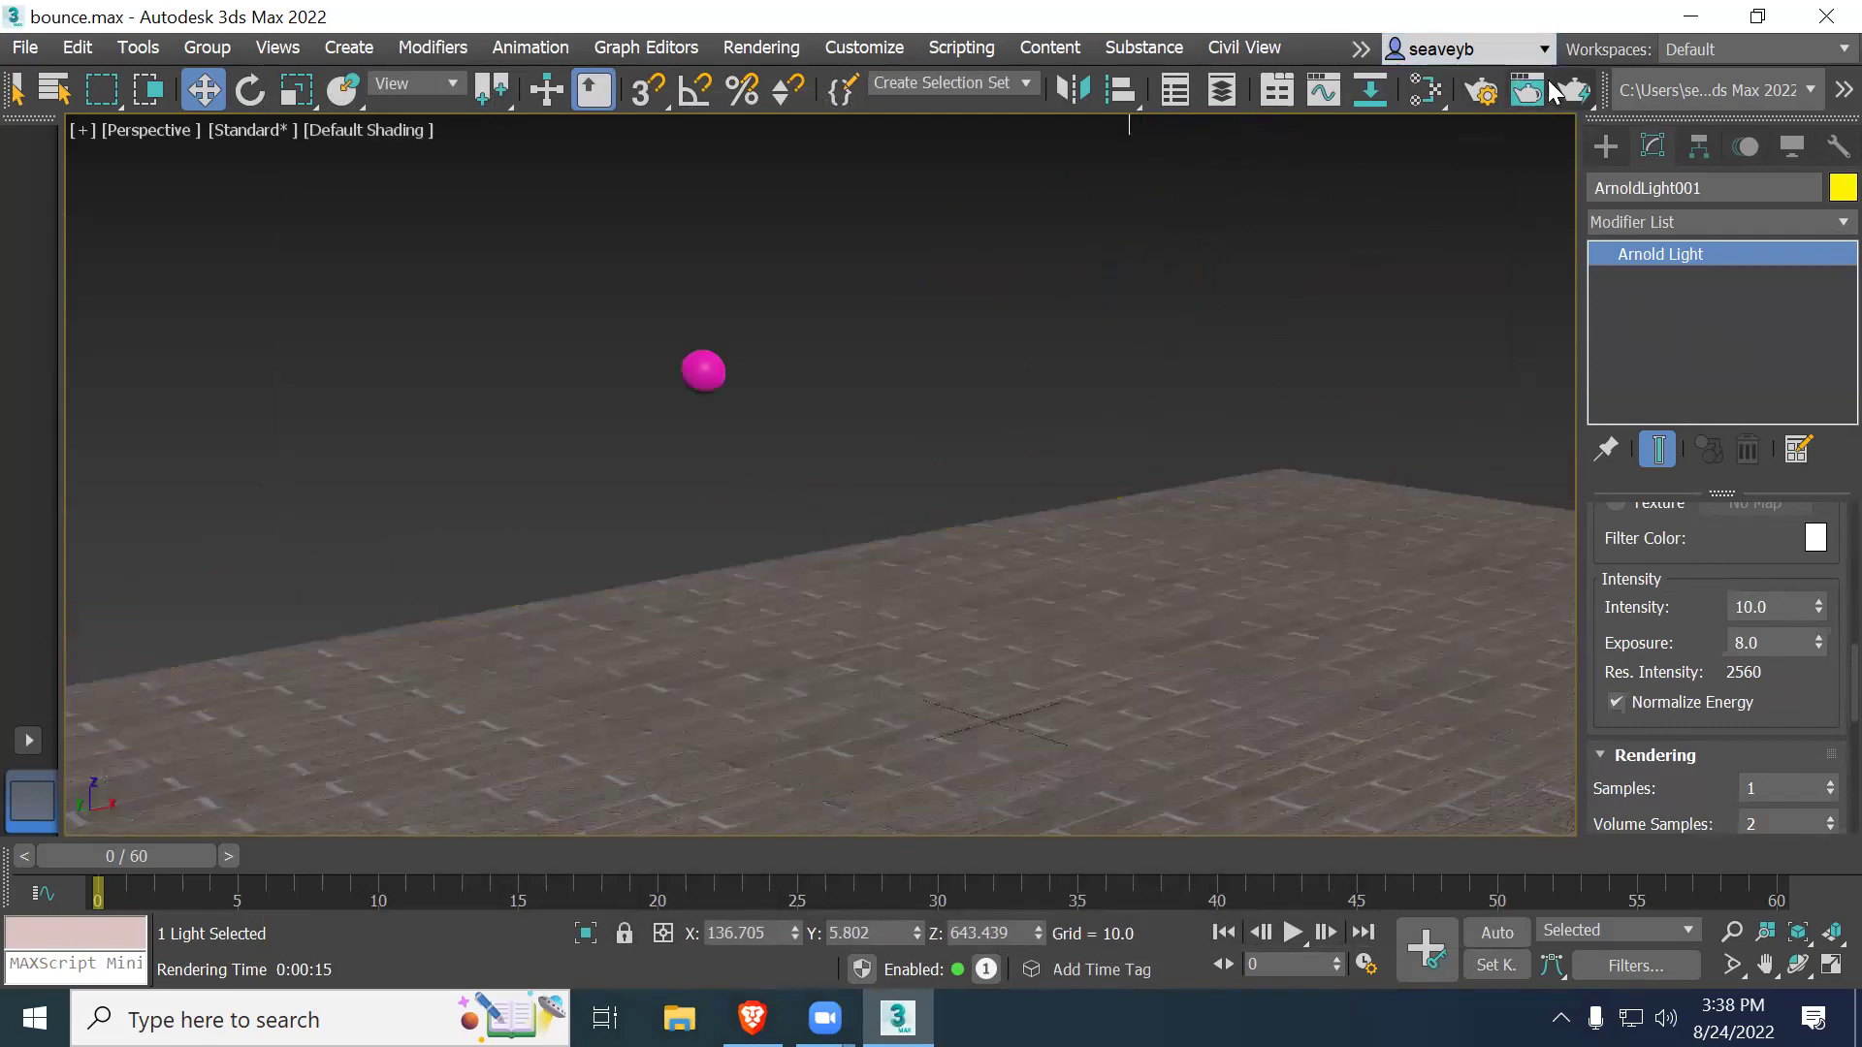
pyautogui.click(1572, 91)
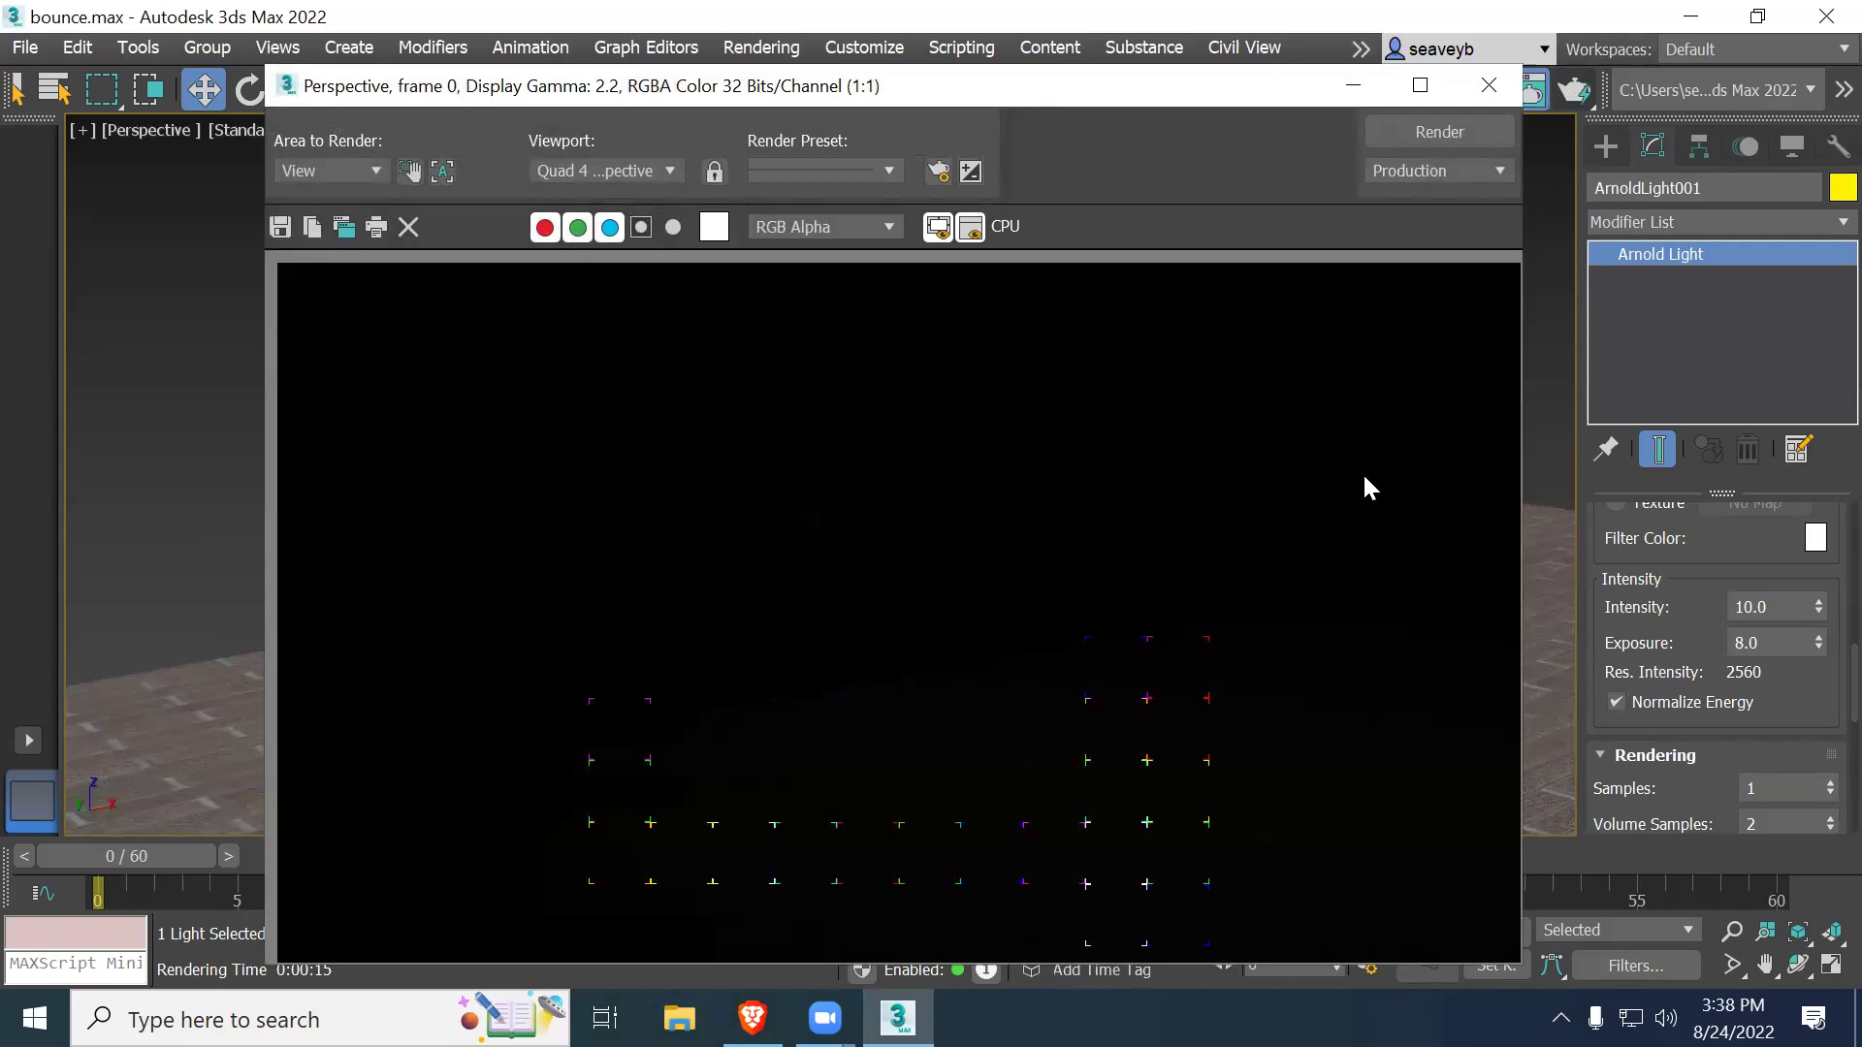
pyautogui.click(1485, 87)
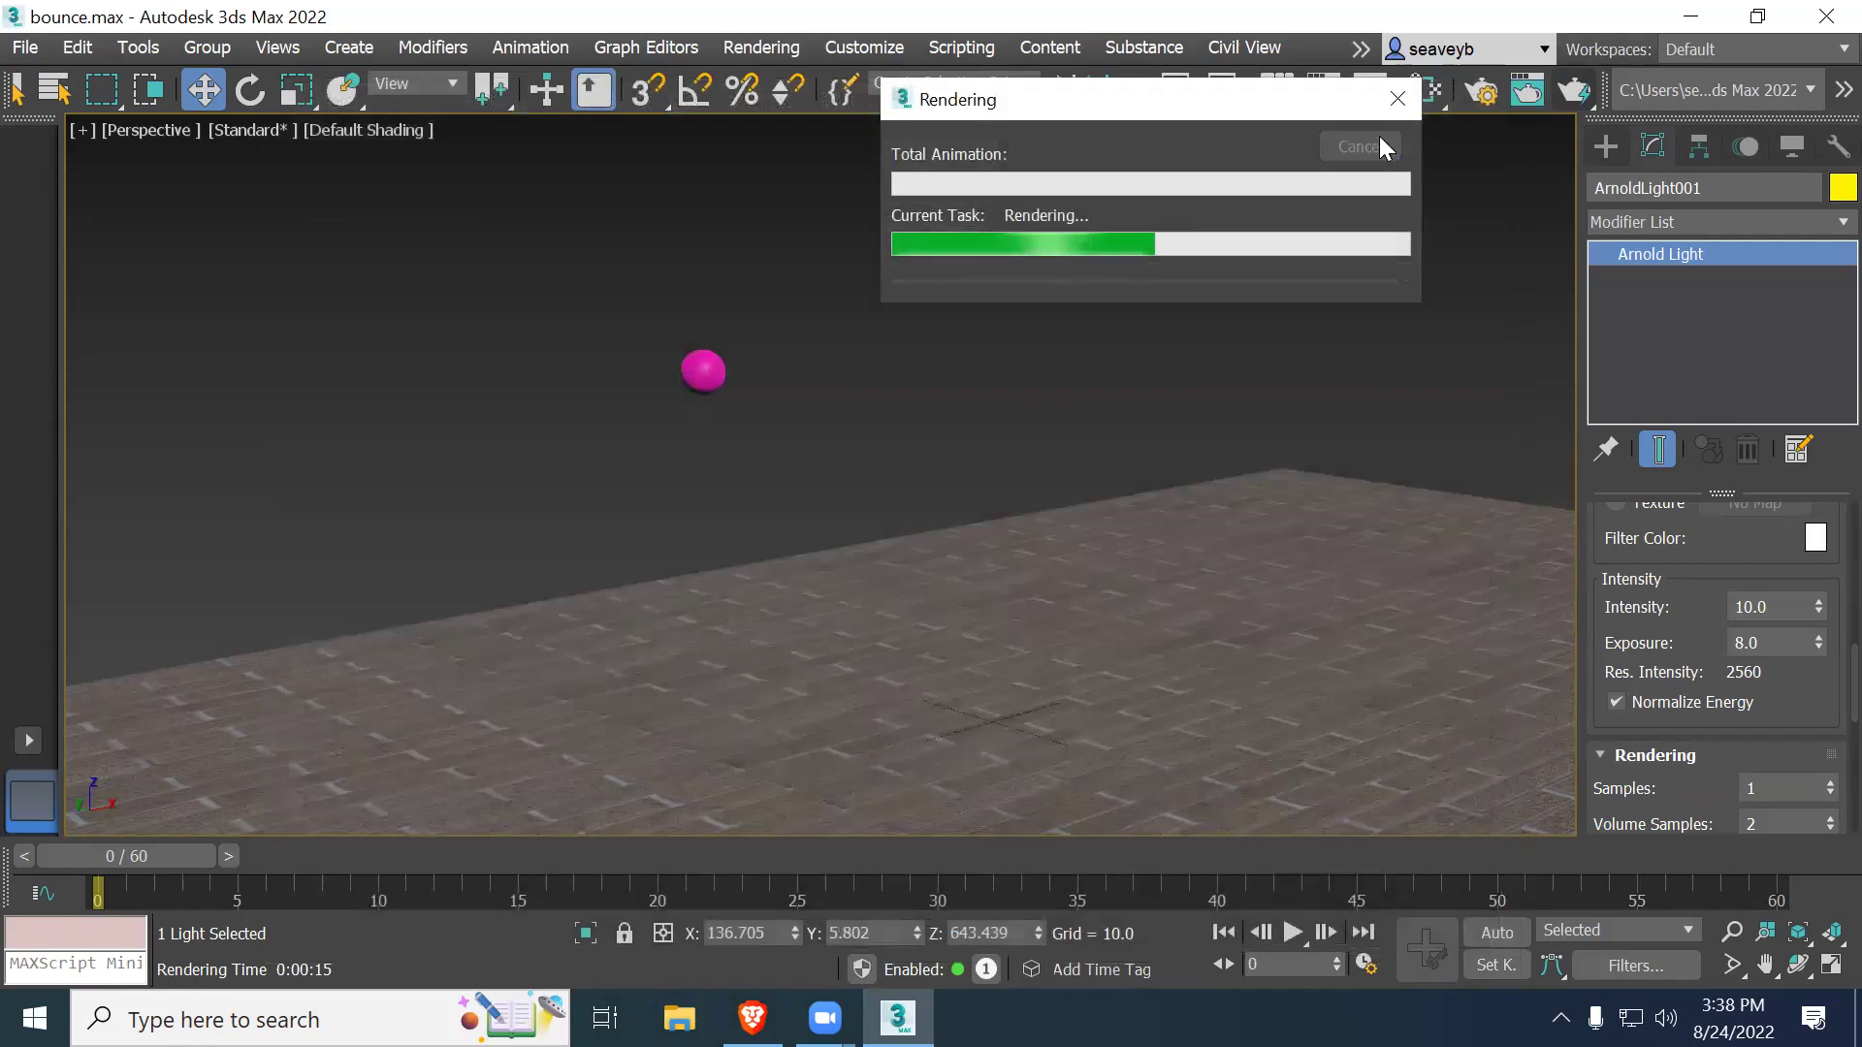
pyautogui.click(1378, 136)
# Step: Change the Intensity to 1000, render again, and close the rendered image
pyautogui.doubleClick(1782, 607)
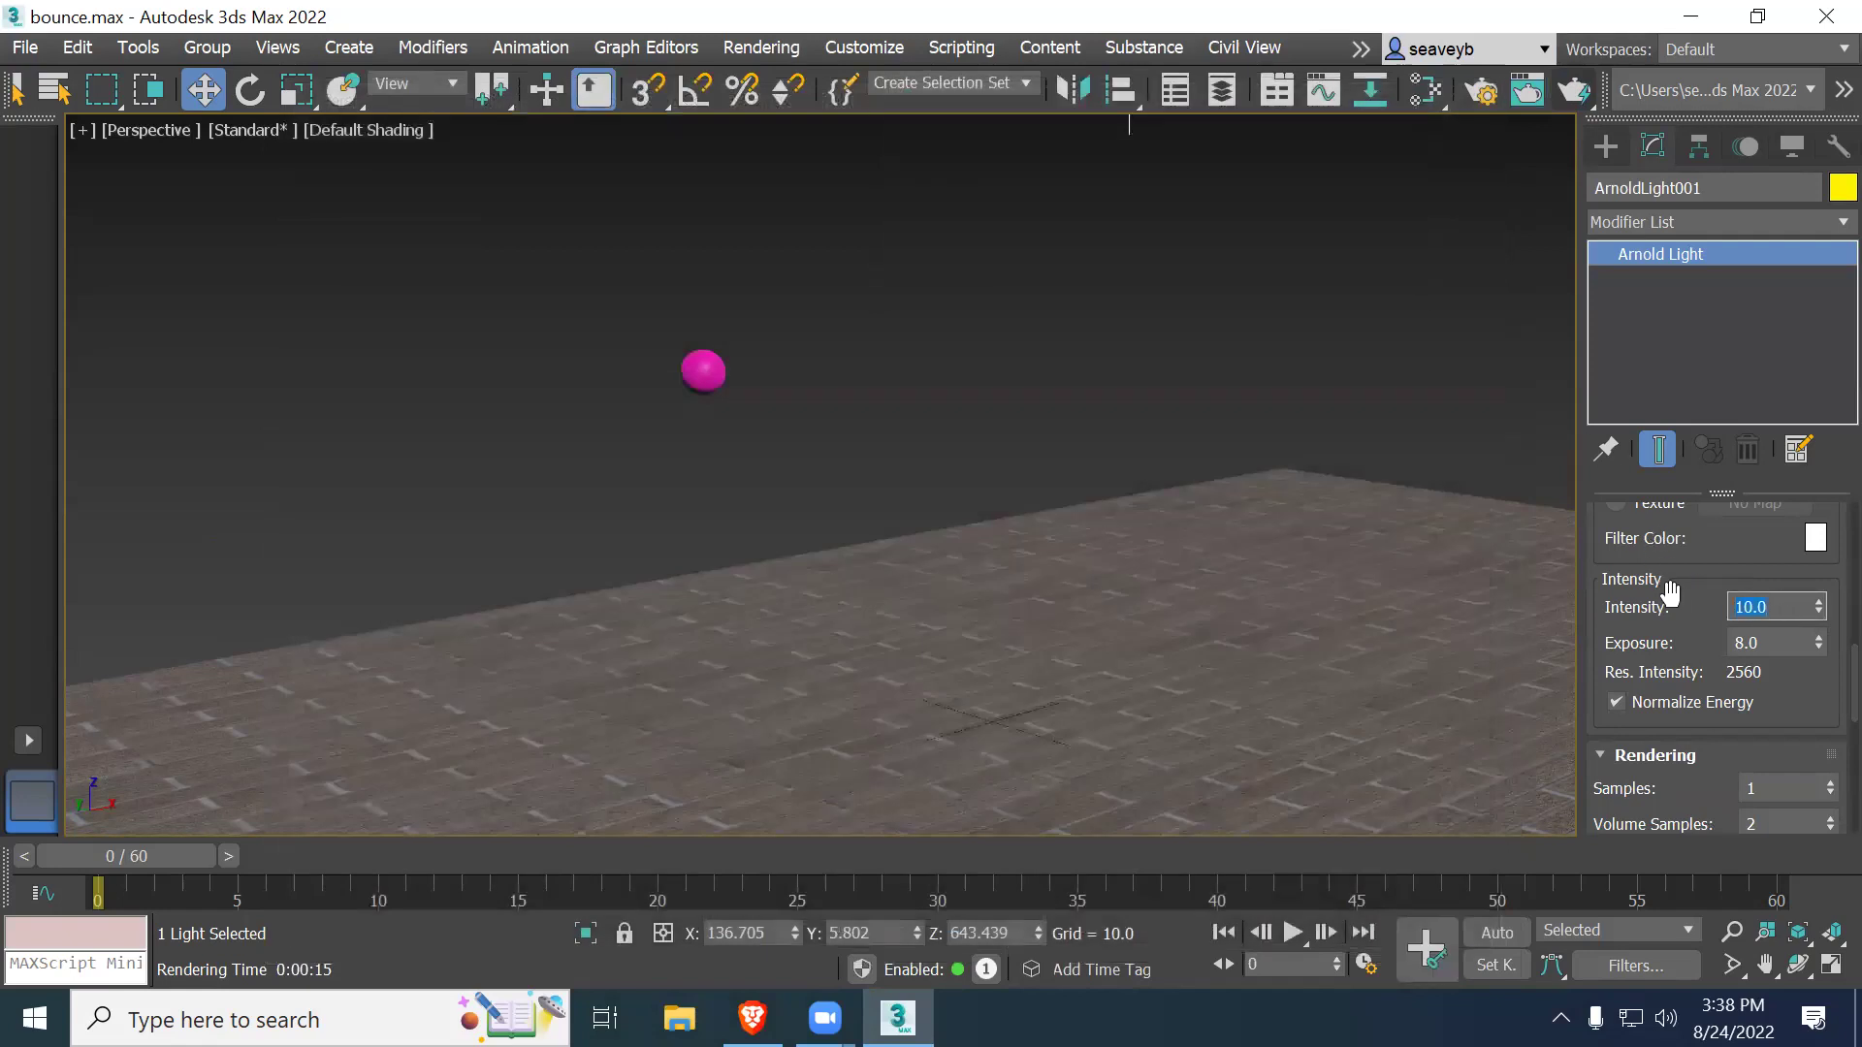
pyautogui.write('1000')
pyautogui.press('Return')
pyautogui.click(1571, 90)
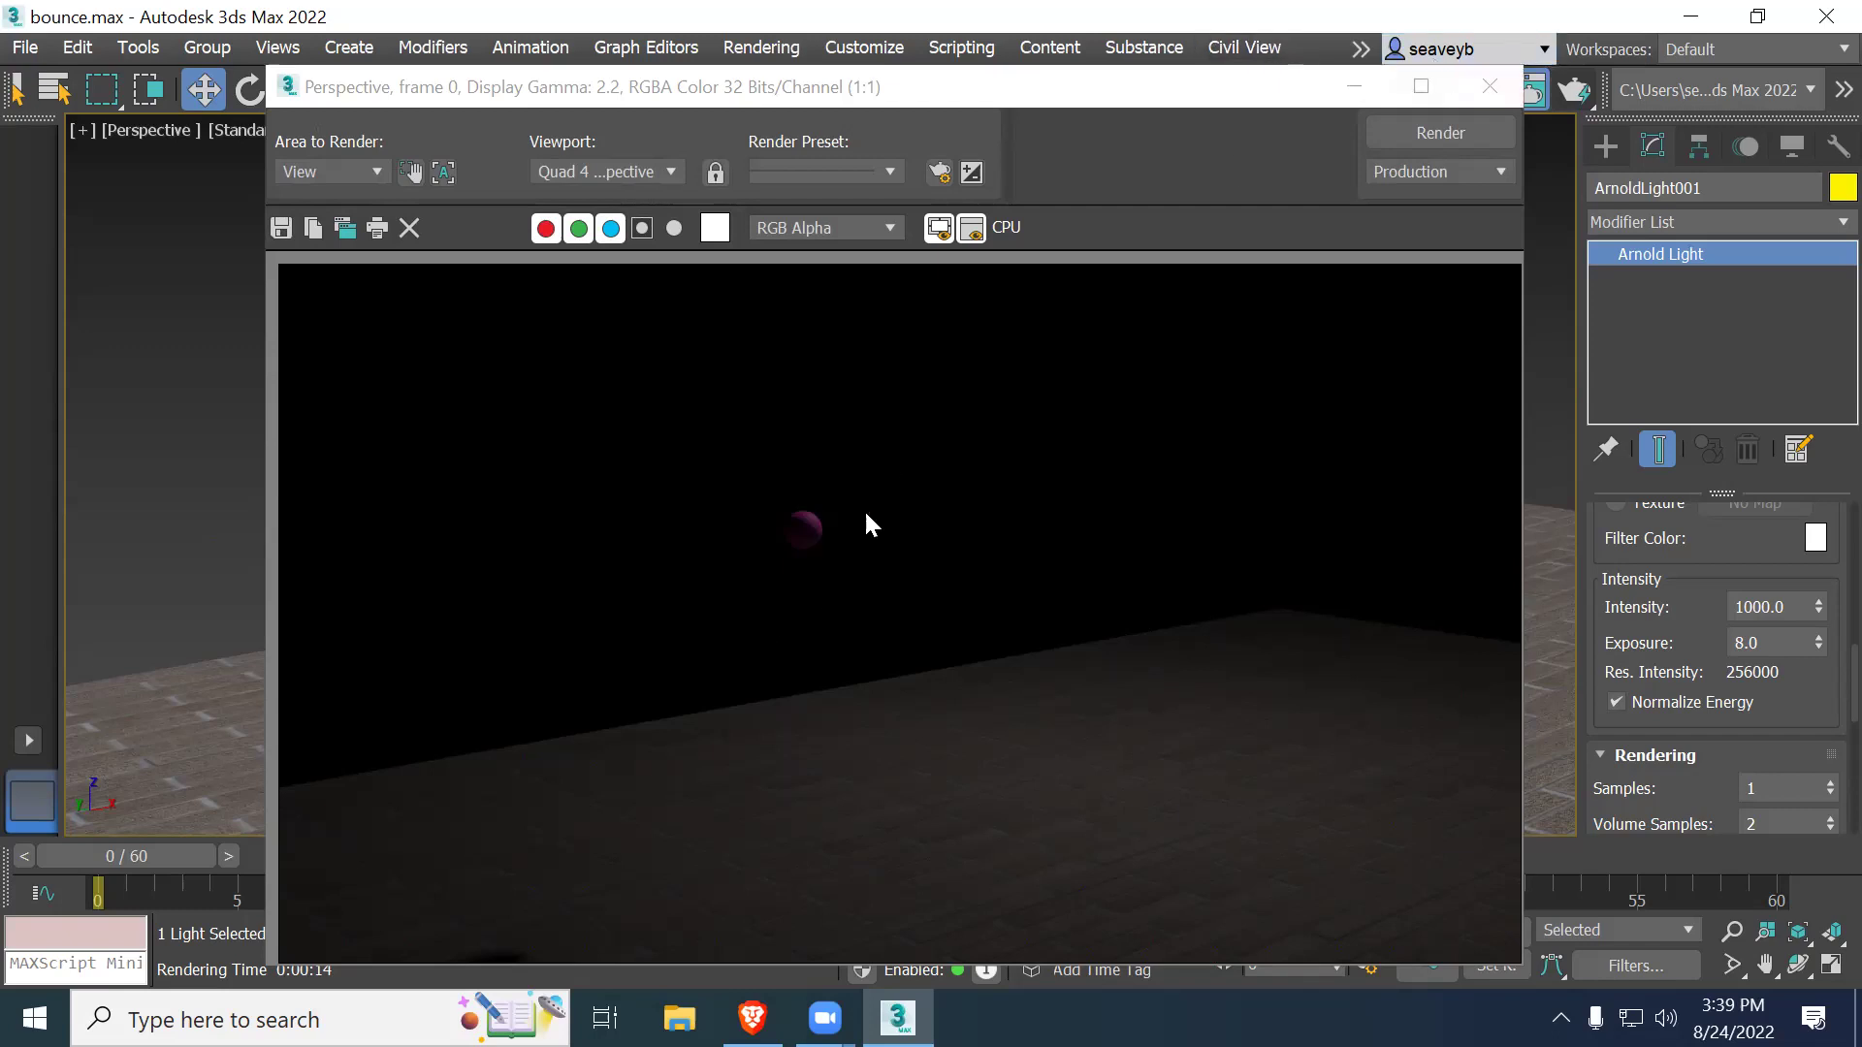
pyautogui.click(1489, 86)
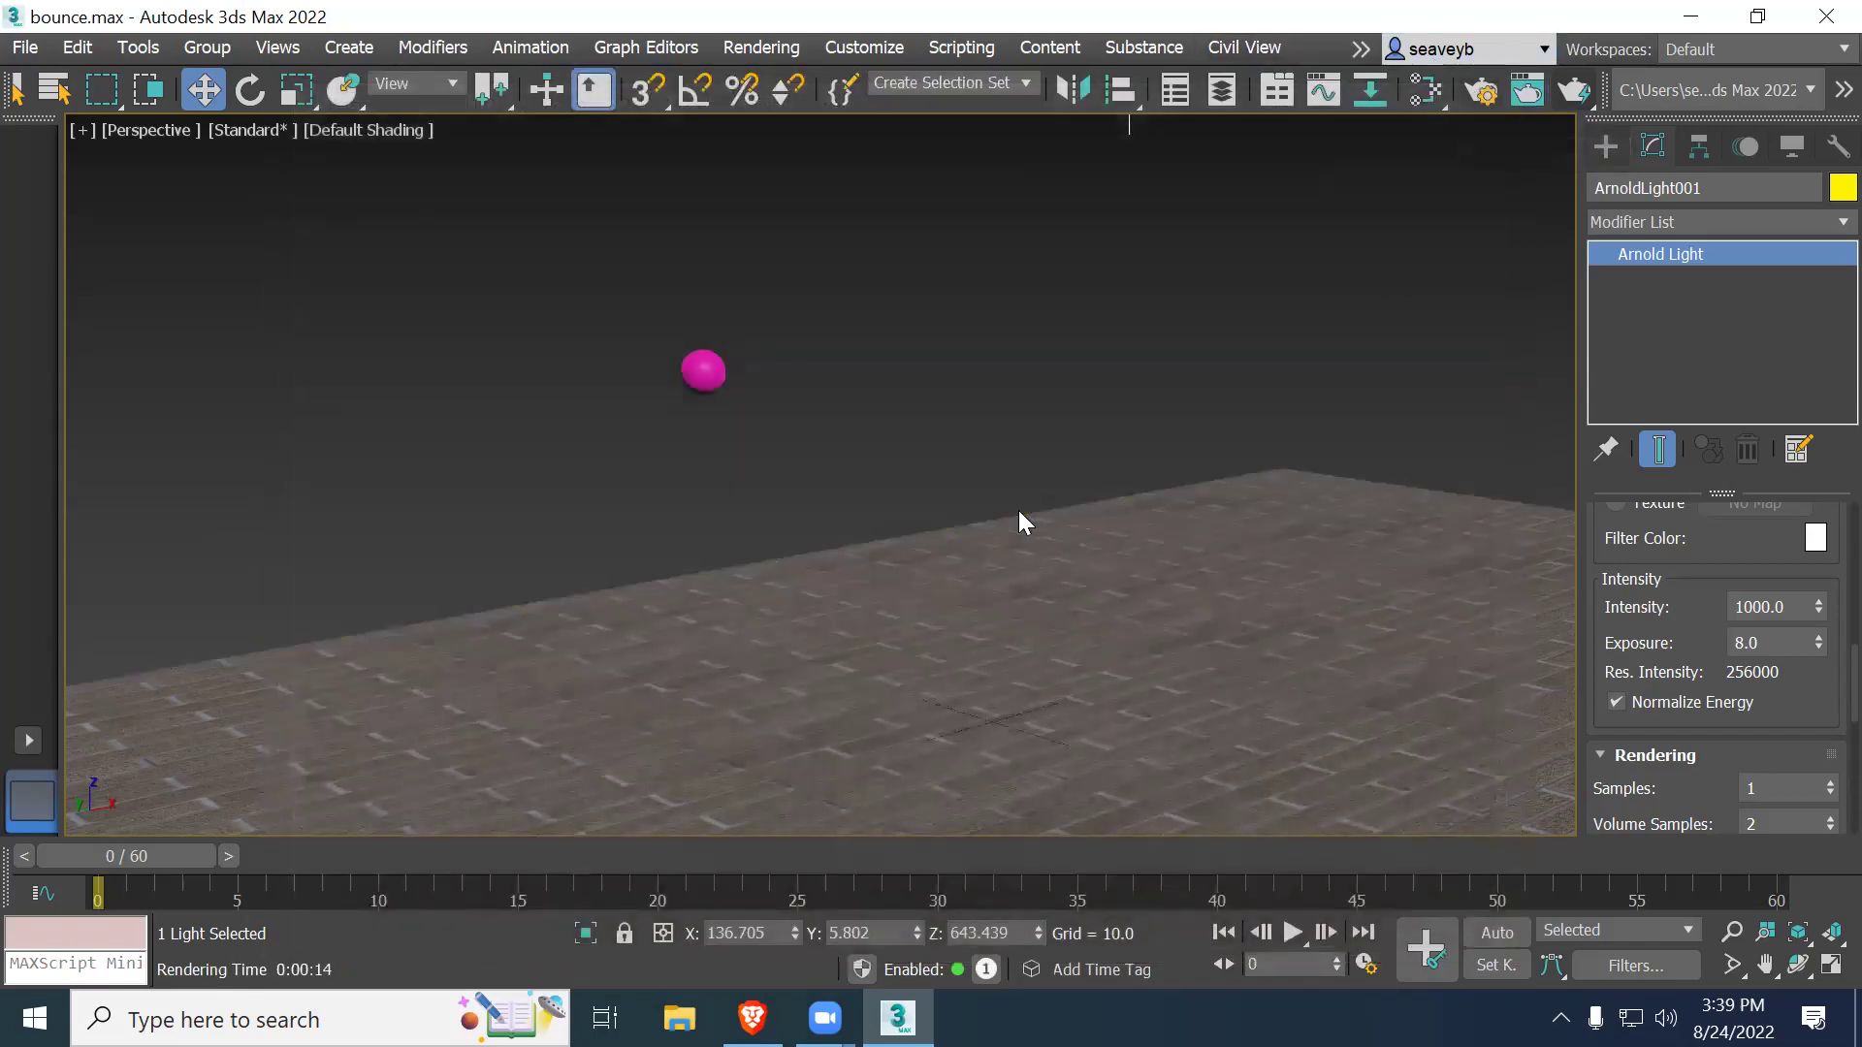
pyautogui.click(1164, 551)
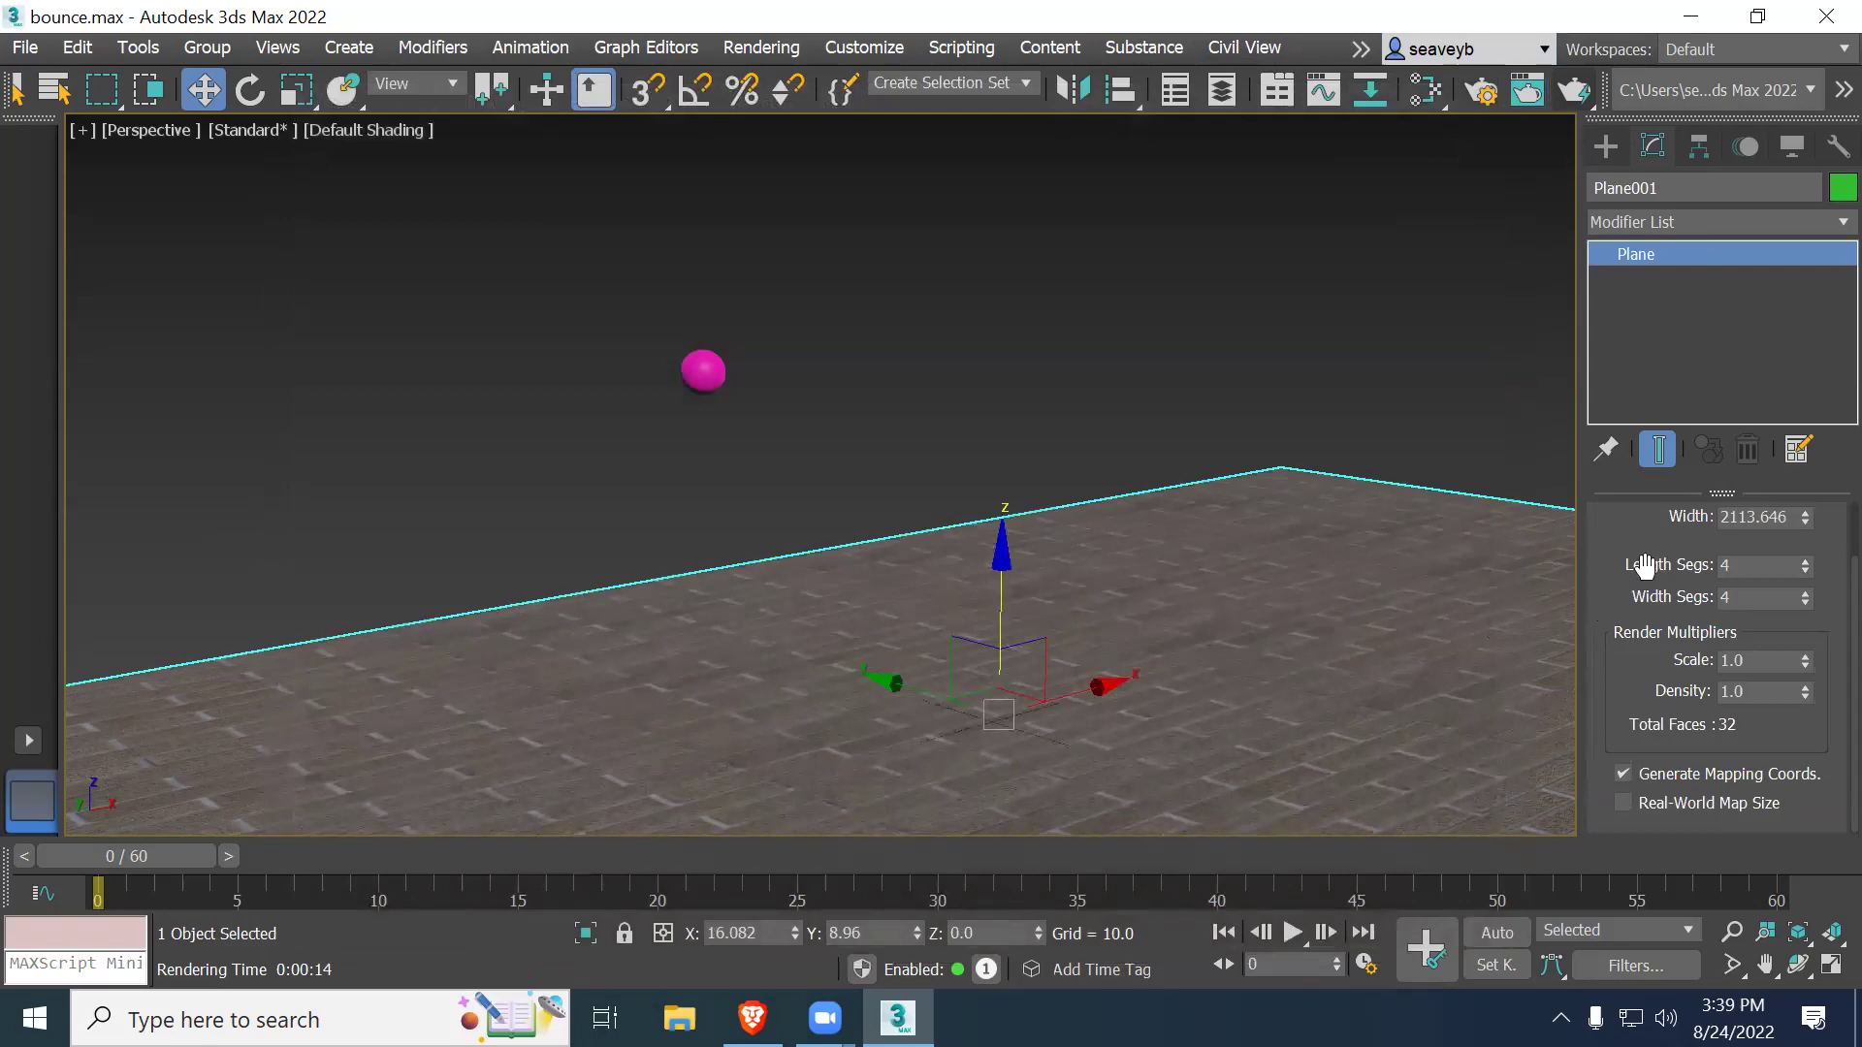
pyautogui.scroll(3, 1645, 564)
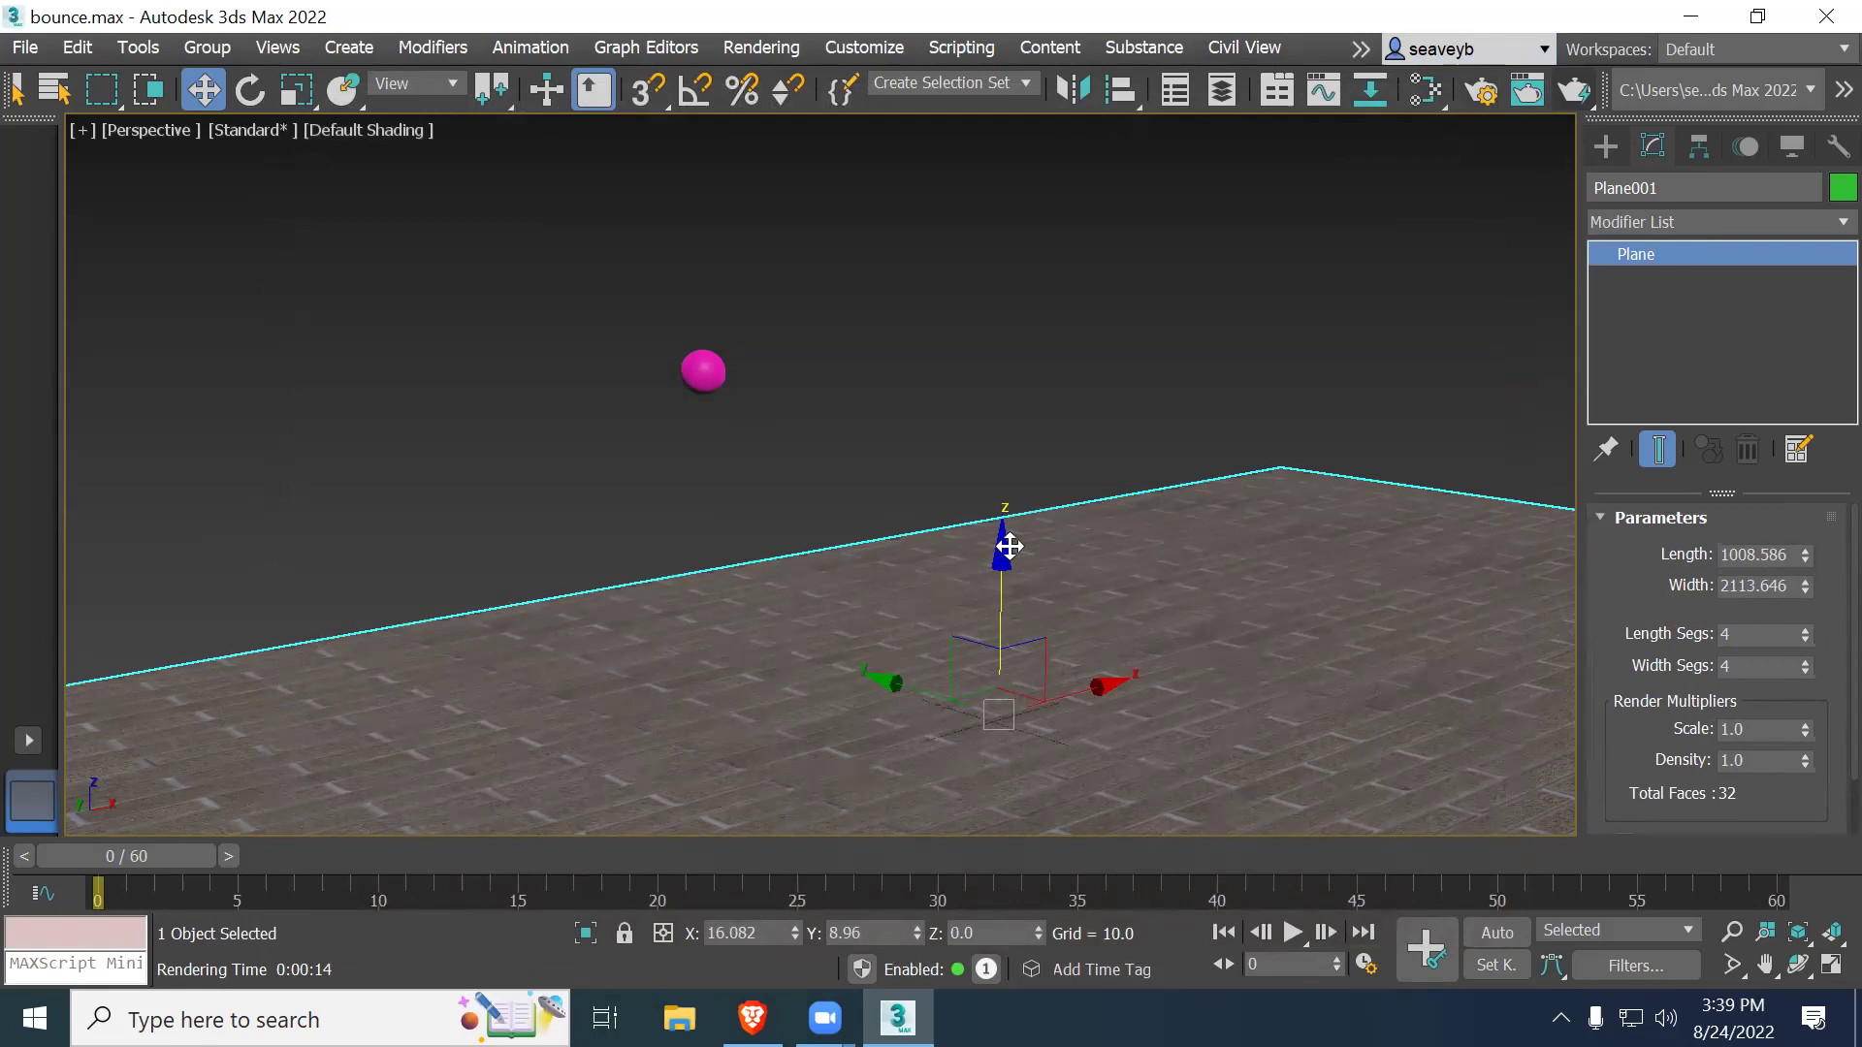
pyautogui.scroll(-5, 1013, 515)
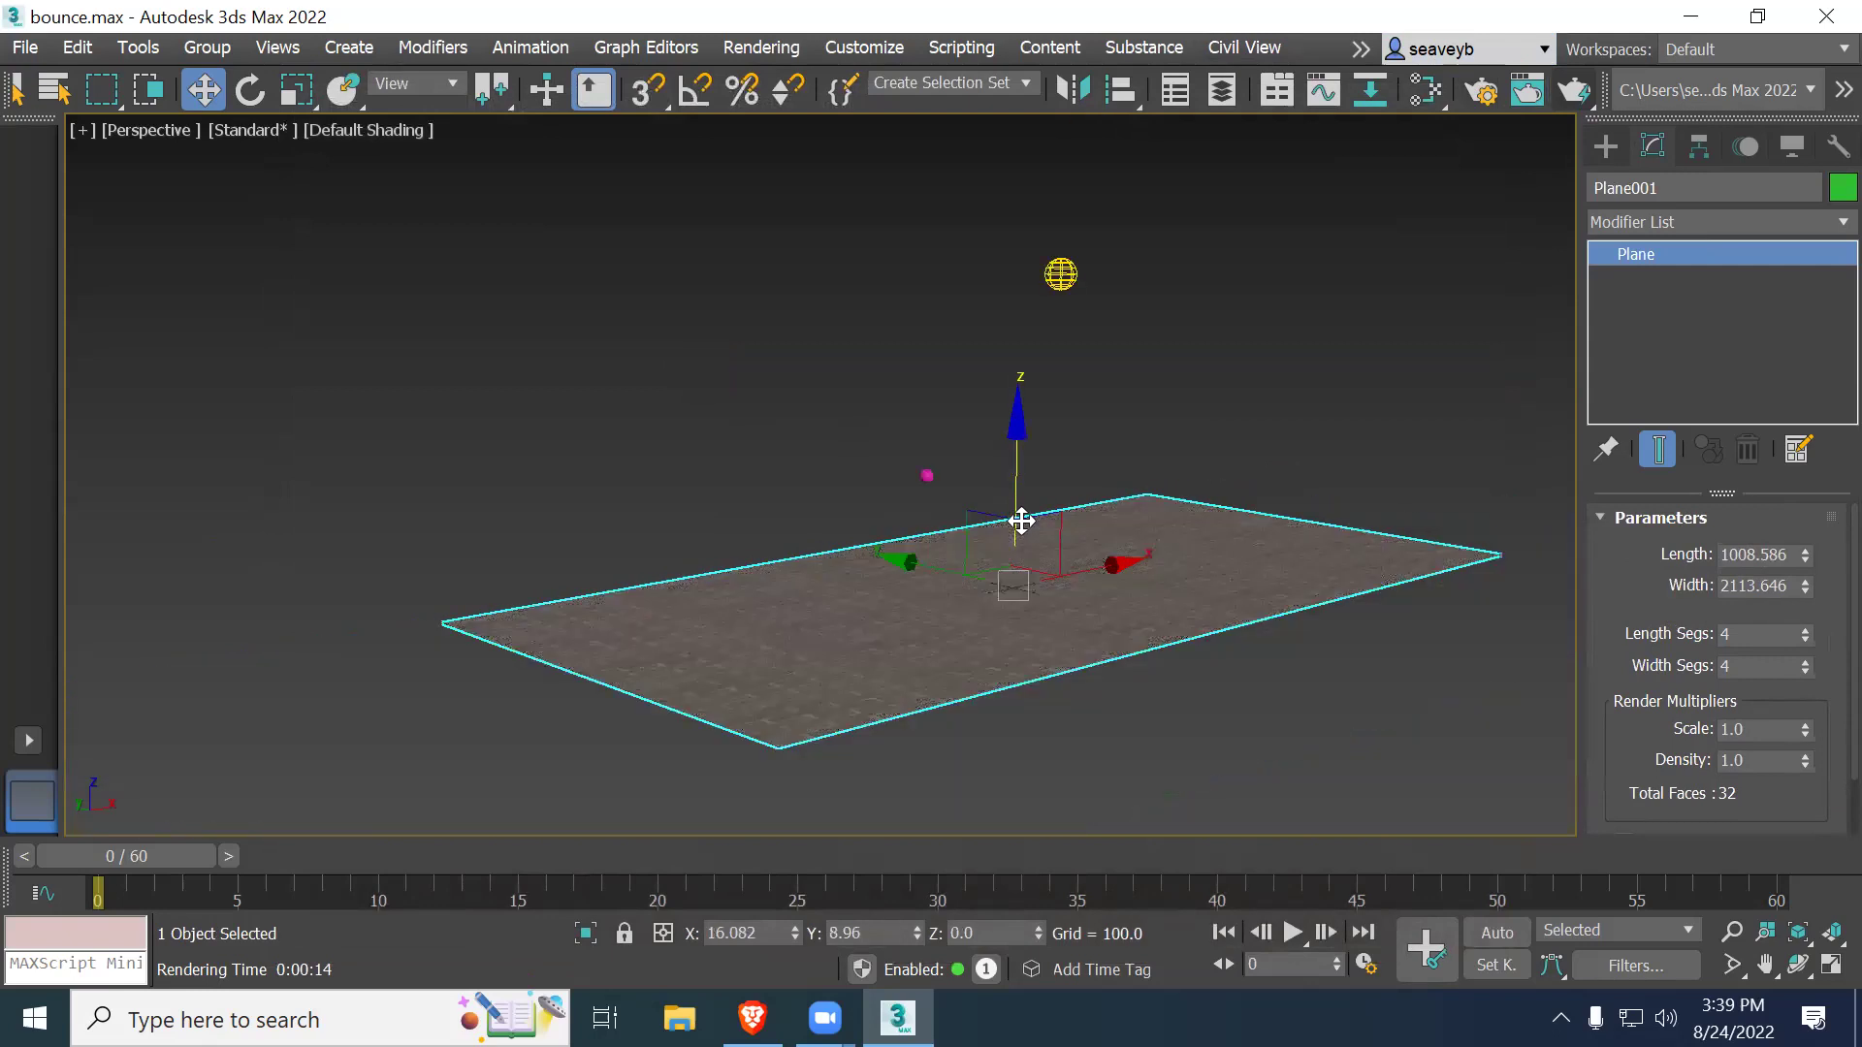
pyautogui.click(1060, 274)
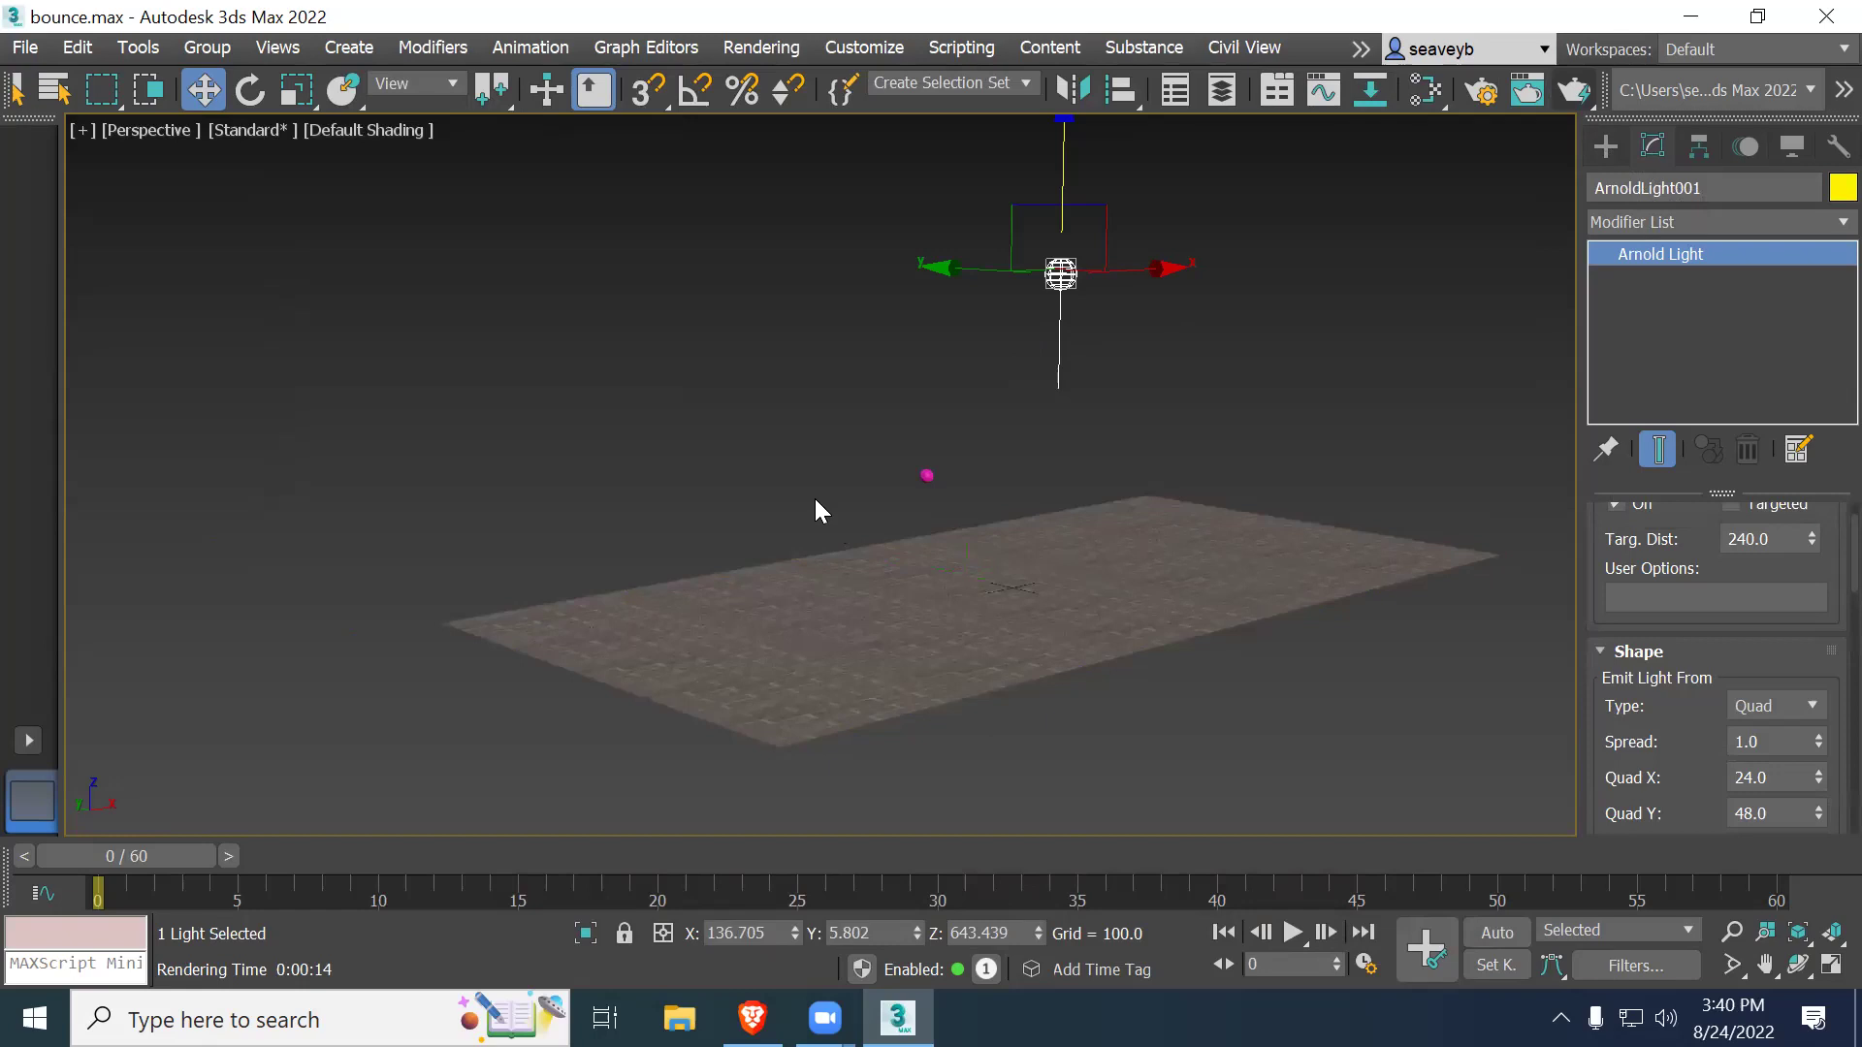
# Step: In the maximized Top view, clone the Arnold light into 2 copies and move ArnoldLight003 below the ball
pyautogui.hotkey('alt', 'w')
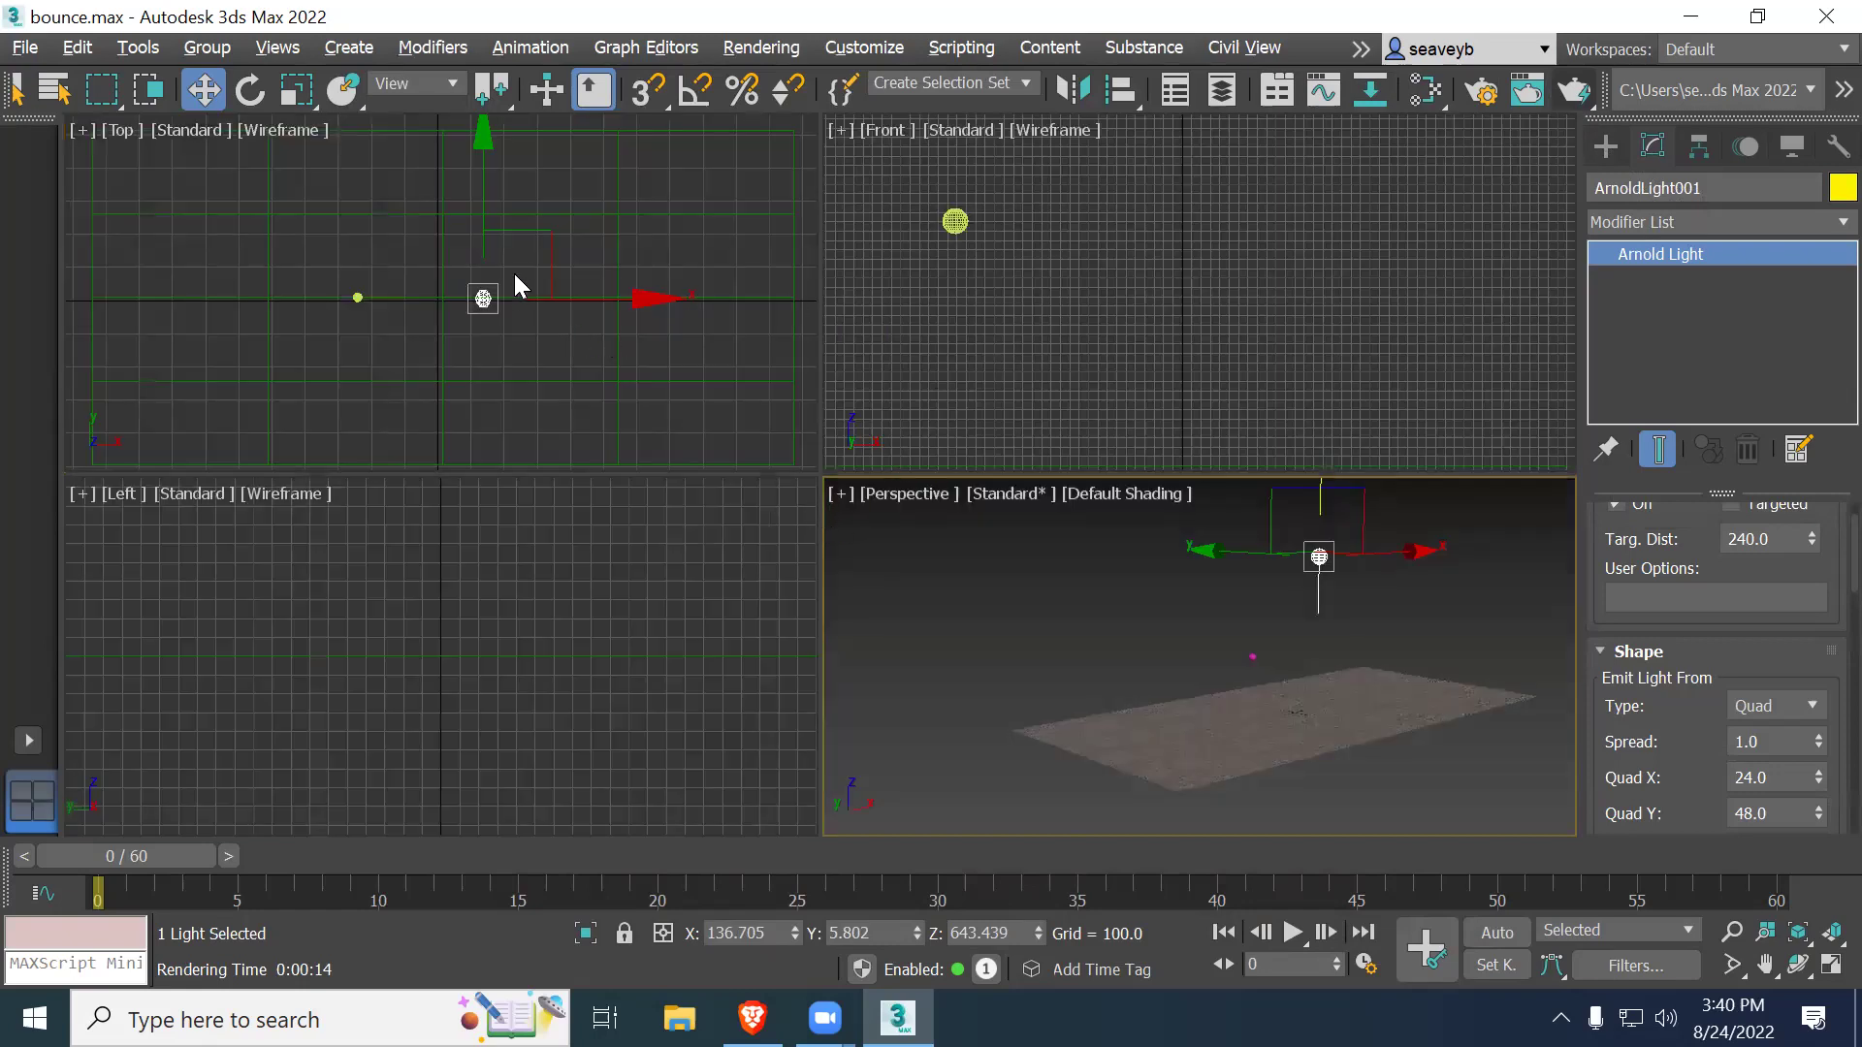
pyautogui.moveTo(470, 323); pyautogui.dragTo(503, 337, button='middle')
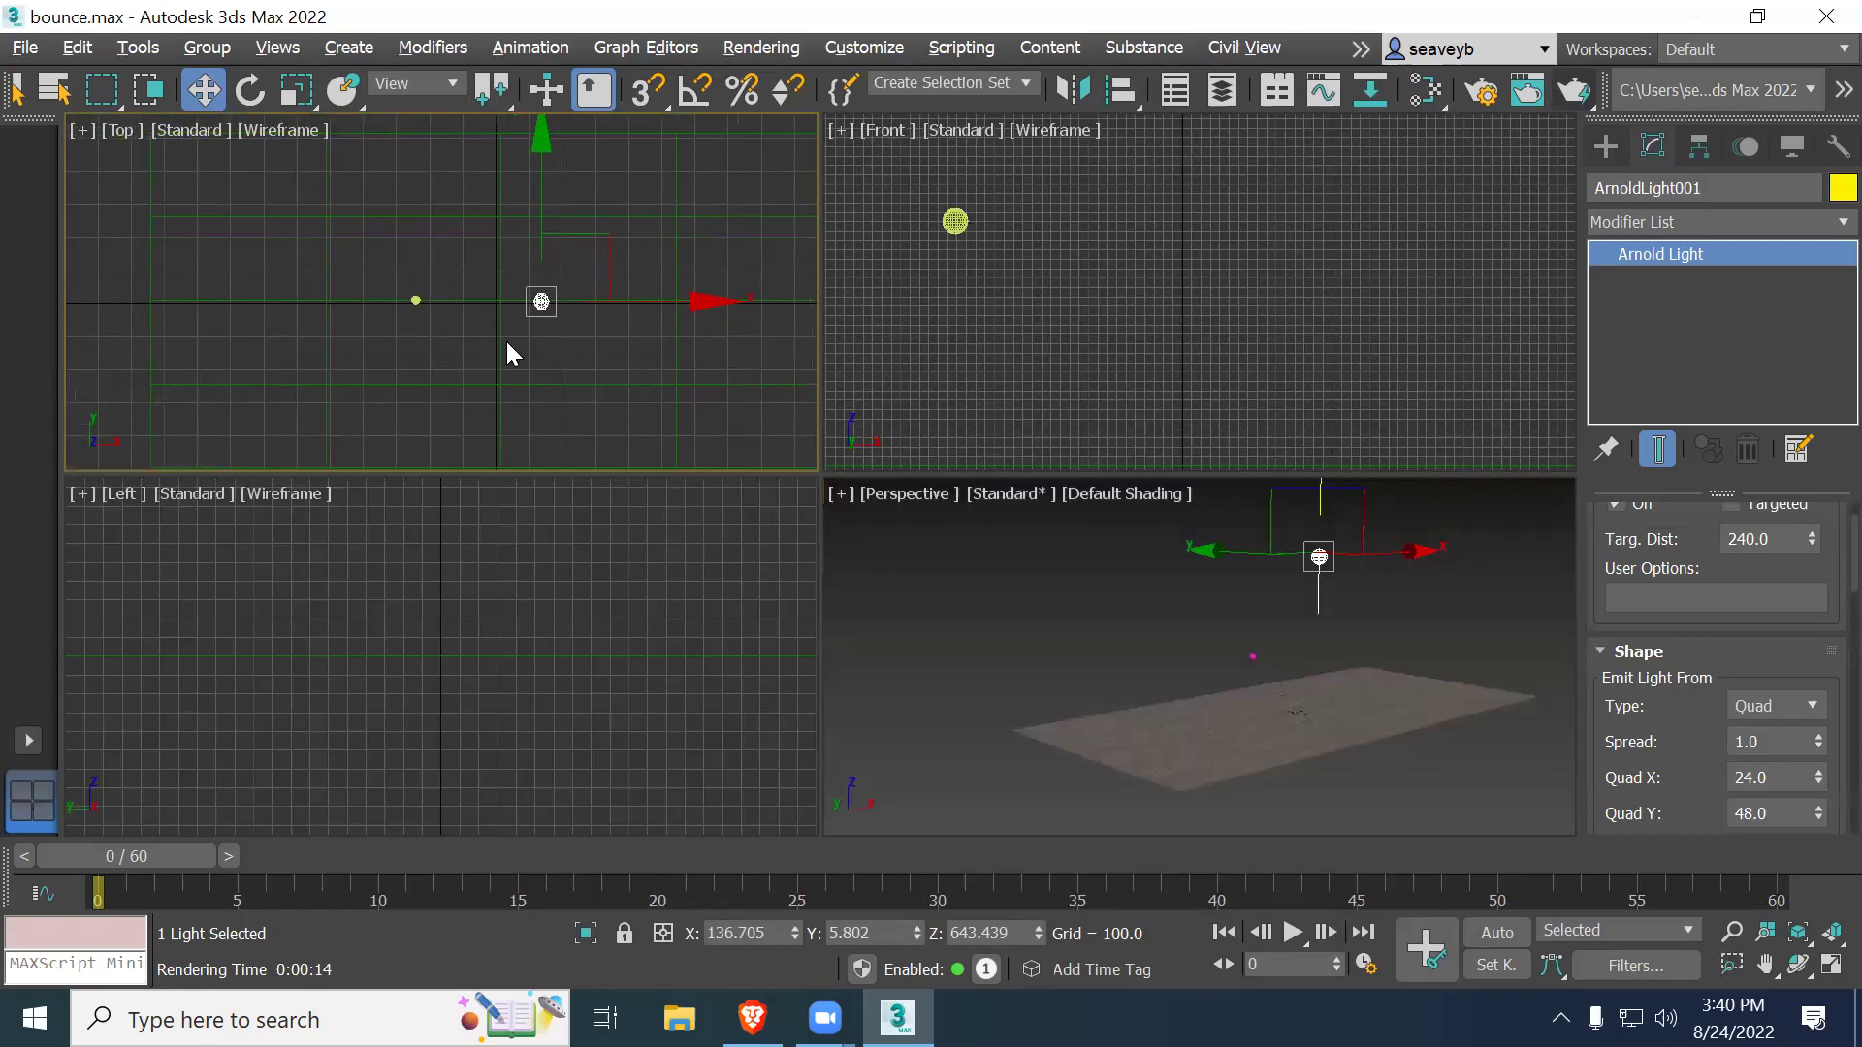
pyautogui.hotkey('alt', 'w')
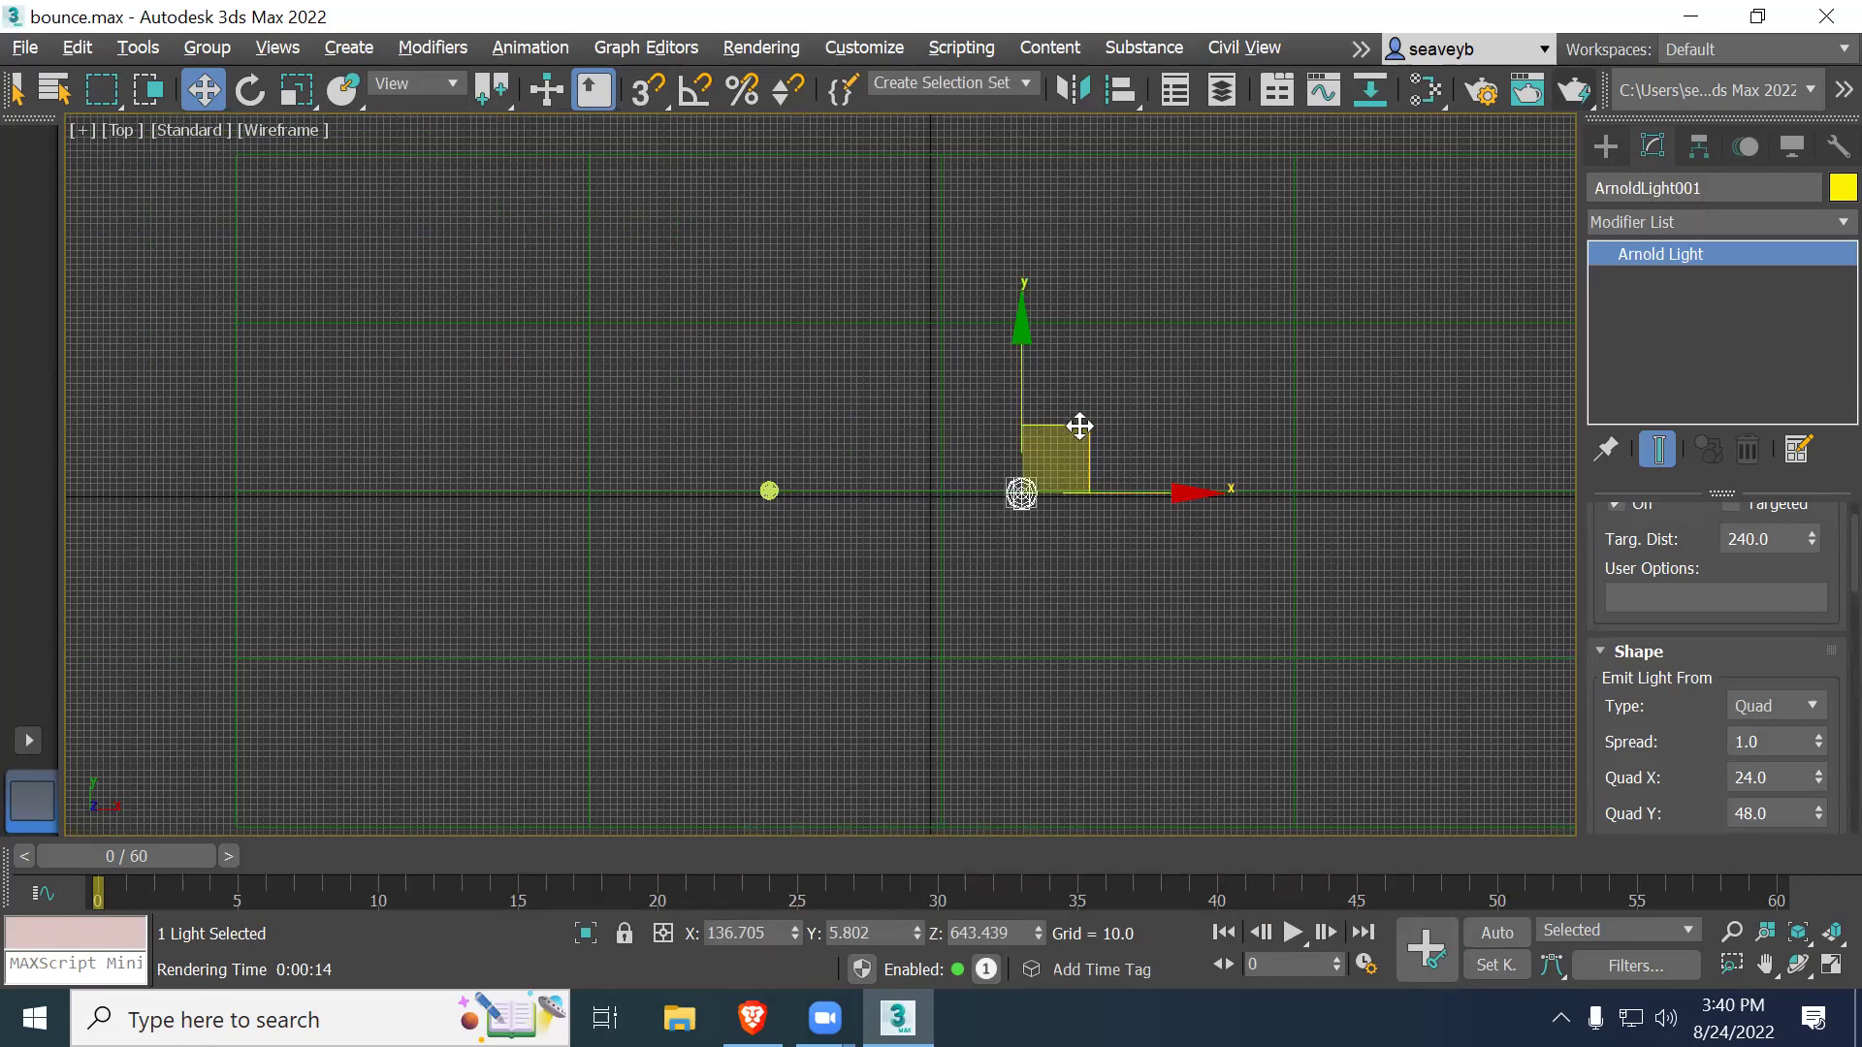
pyautogui.moveTo(1063, 420)
pyautogui.keyDown('shift'); pyautogui.mouseDown()
pyautogui.moveTo(823, 303)
pyautogui.moveTo(841, 289)
pyautogui.mouseUp(); pyautogui.keyUp('shift')
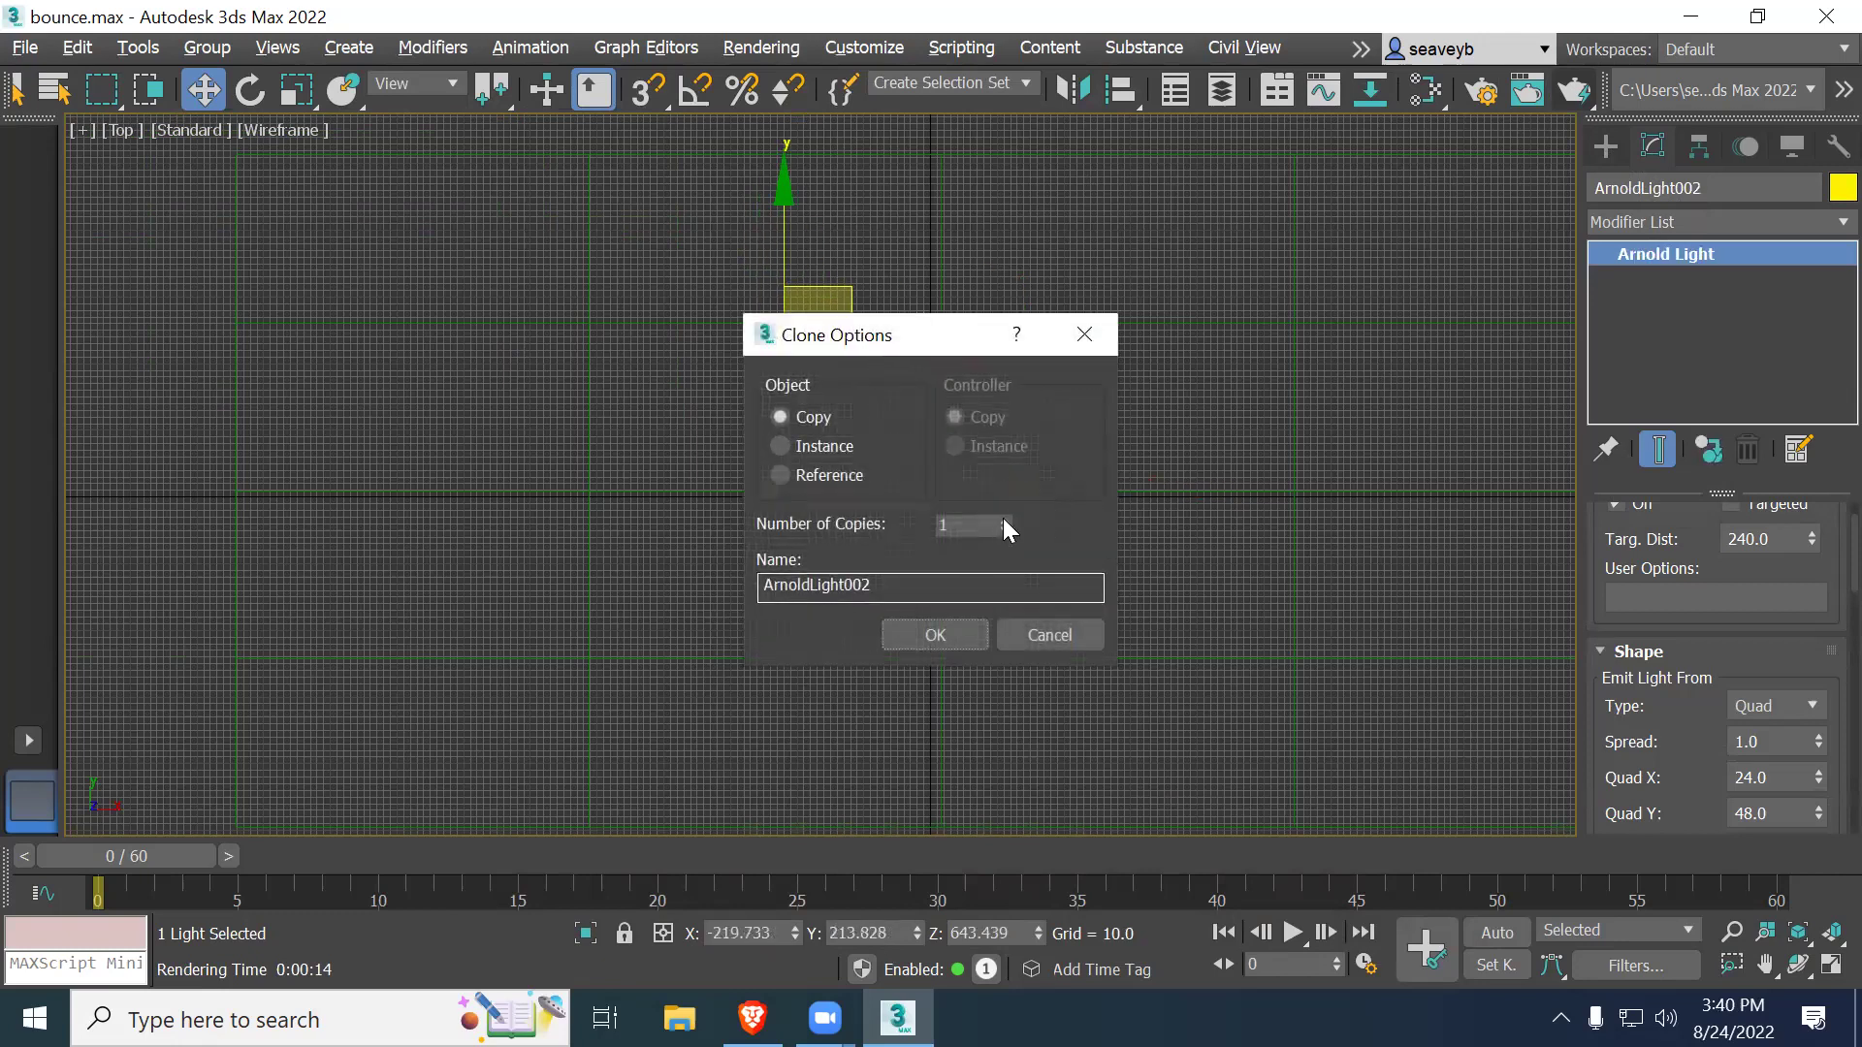
pyautogui.click(1004, 519)
pyautogui.click(934, 633)
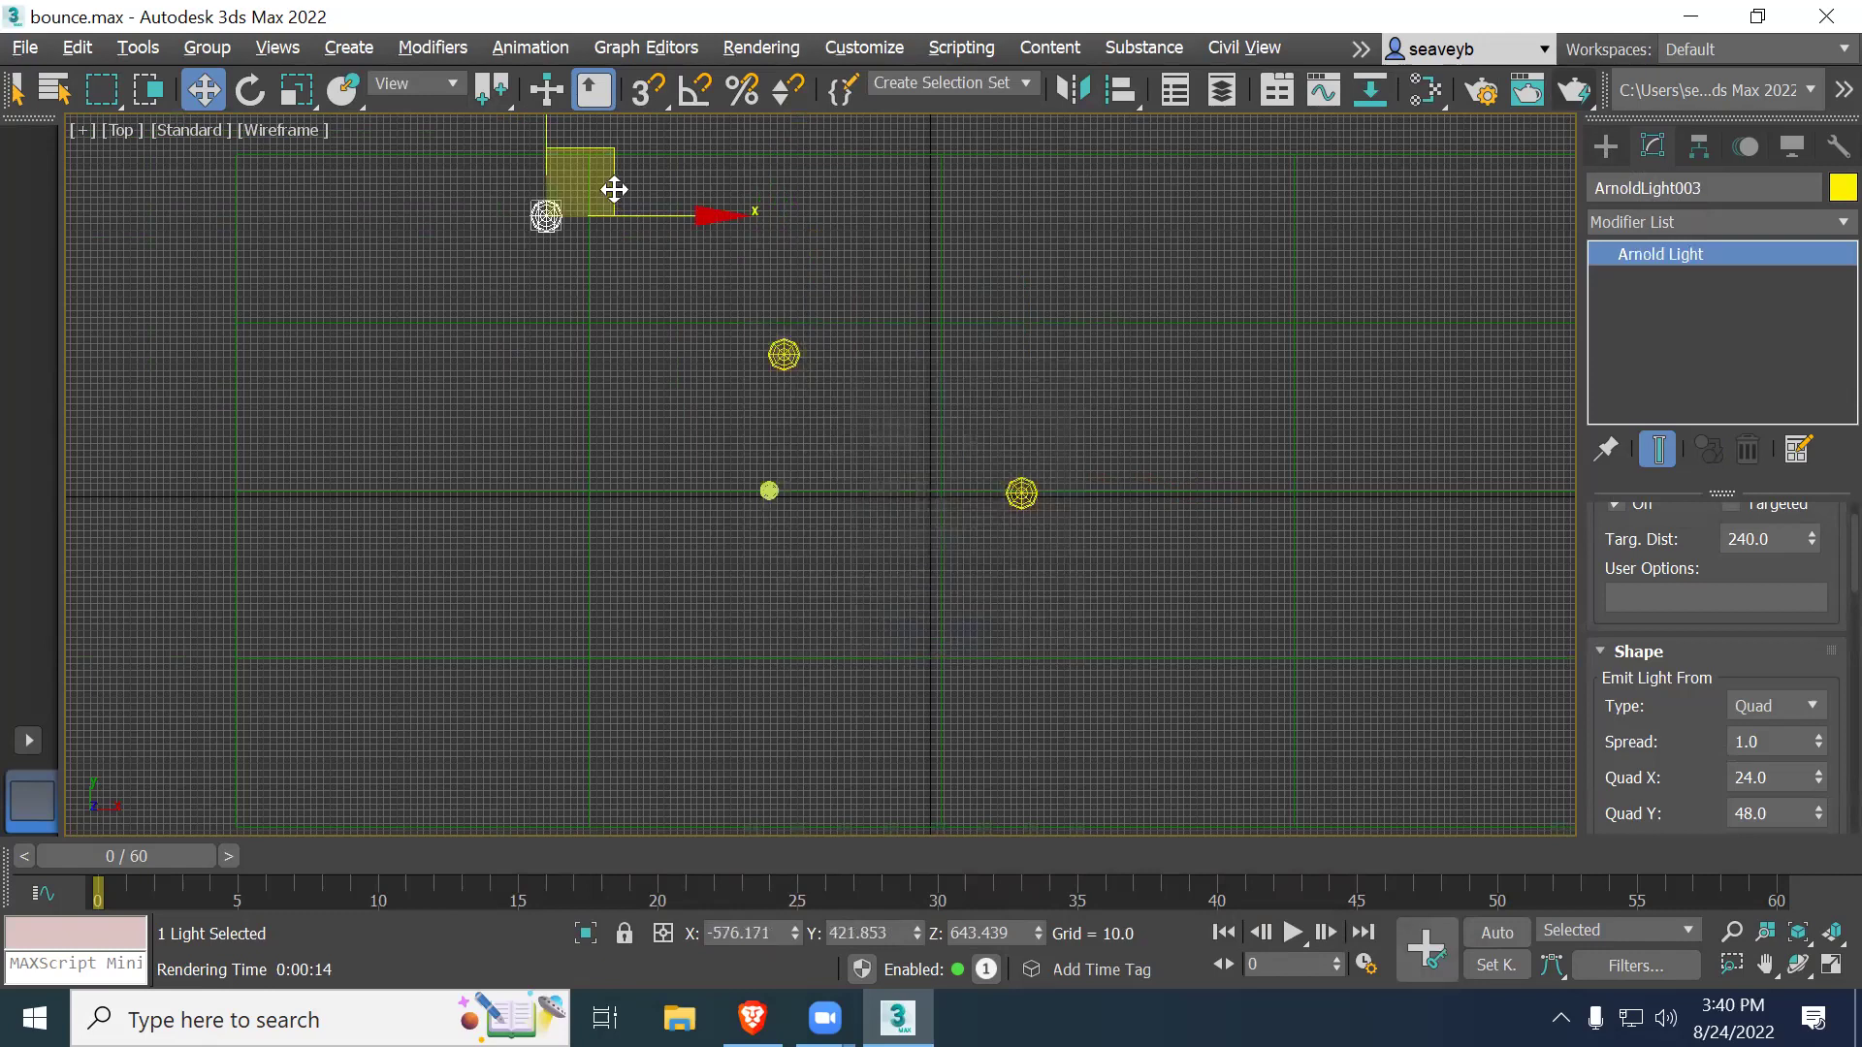
pyautogui.moveTo(611, 187); pyautogui.dragTo(793, 647)
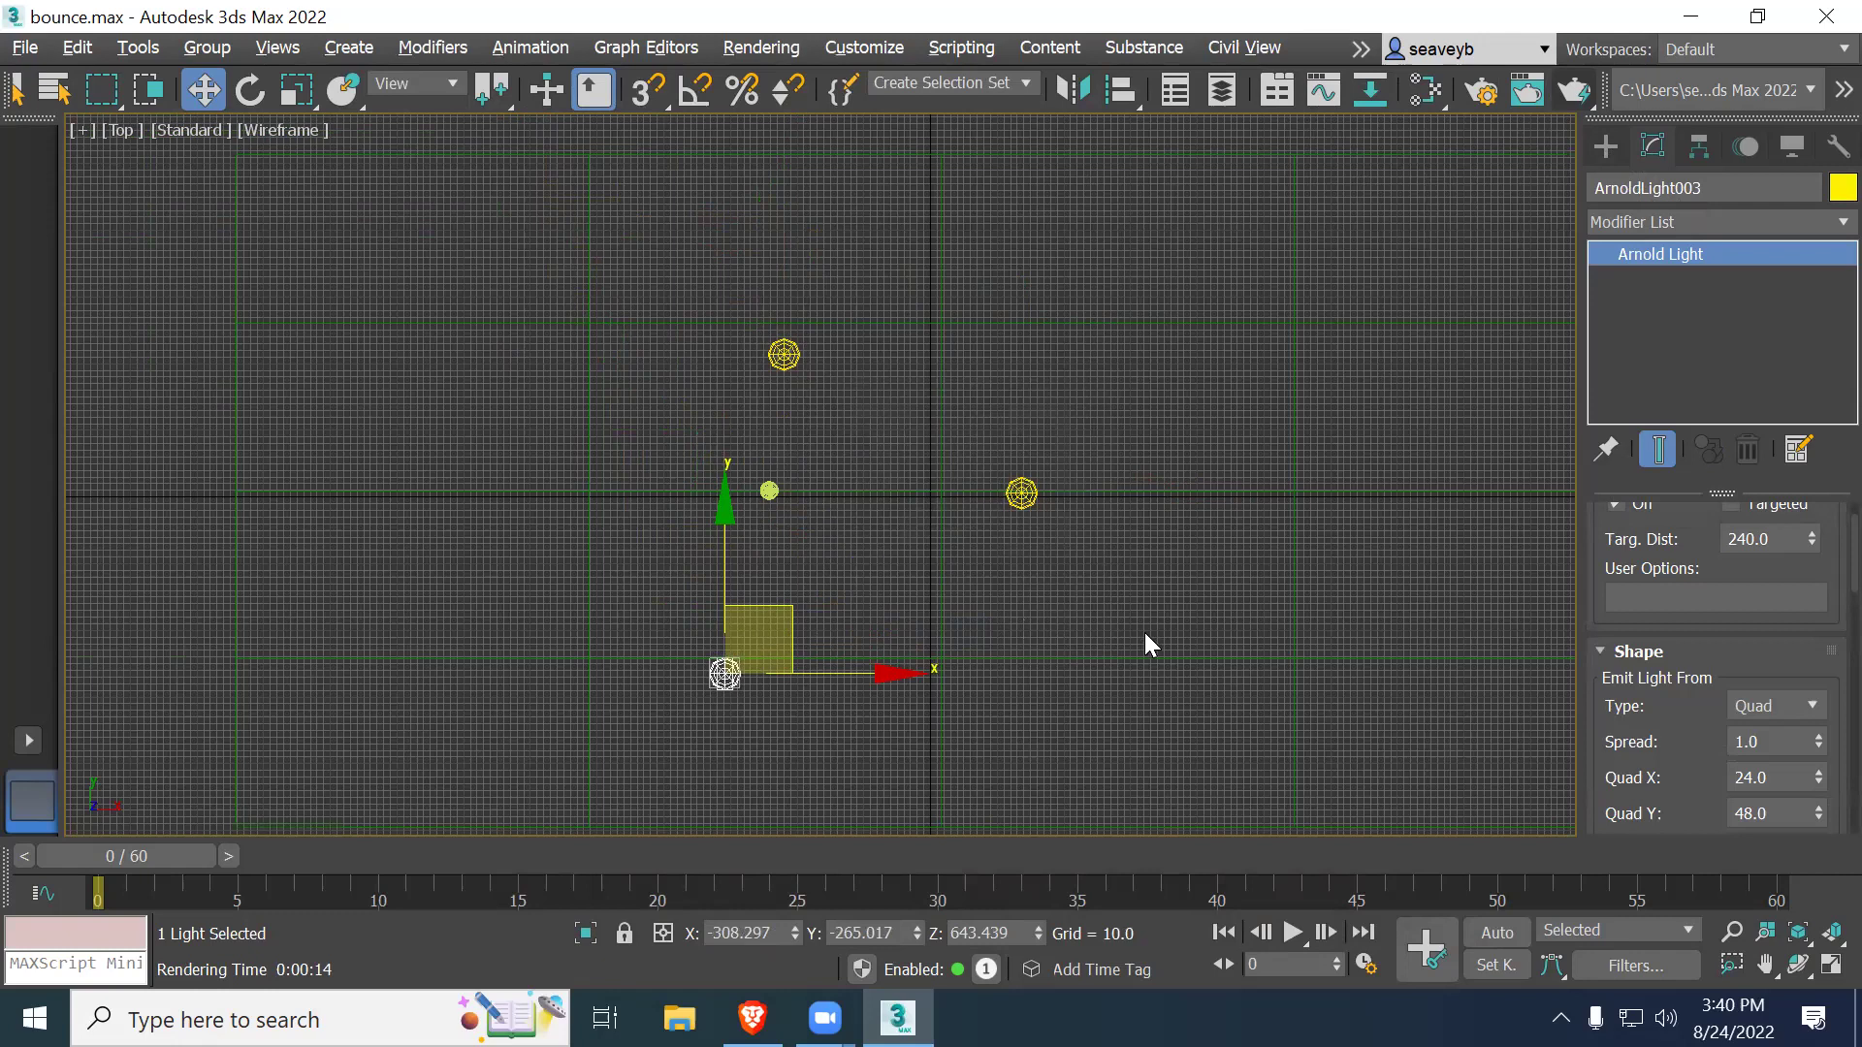
# Step: Restore four viewports, zoom in, render the three-light scene, and close the result
pyautogui.hotkey('alt', 'w')
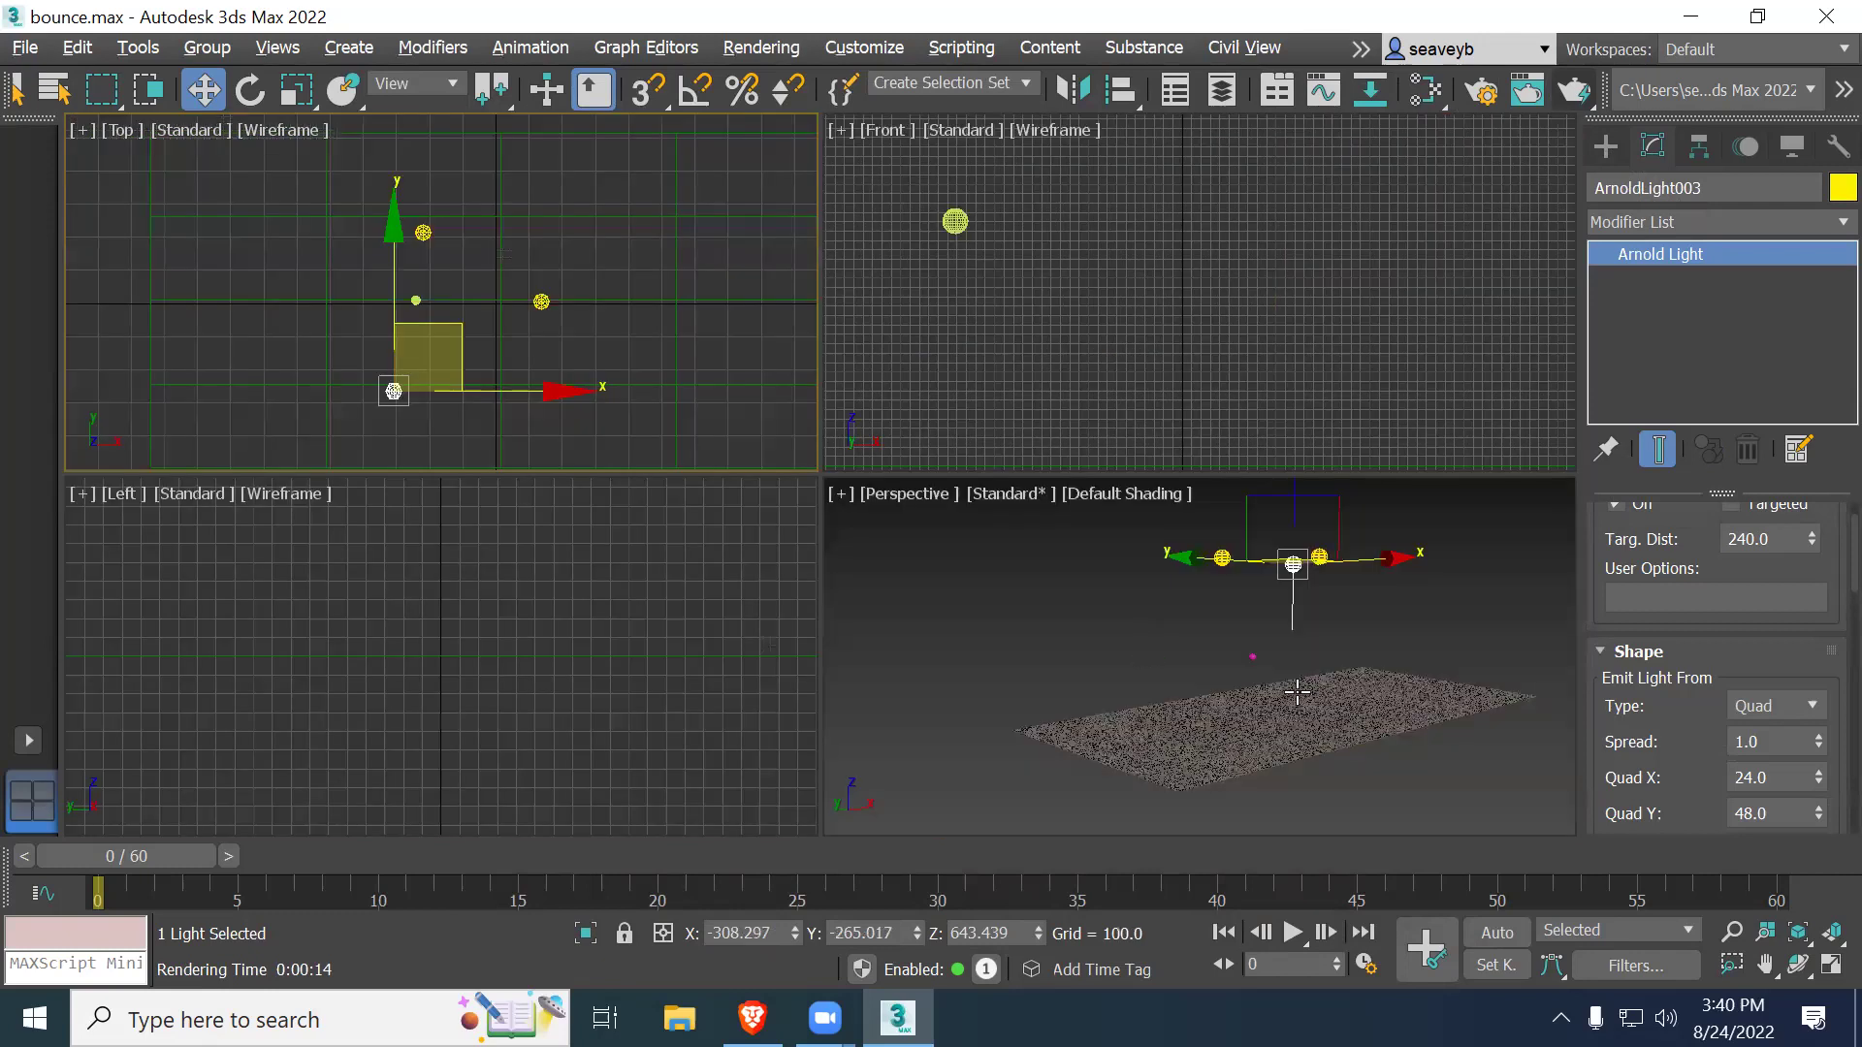
pyautogui.scroll(10, 1253, 711)
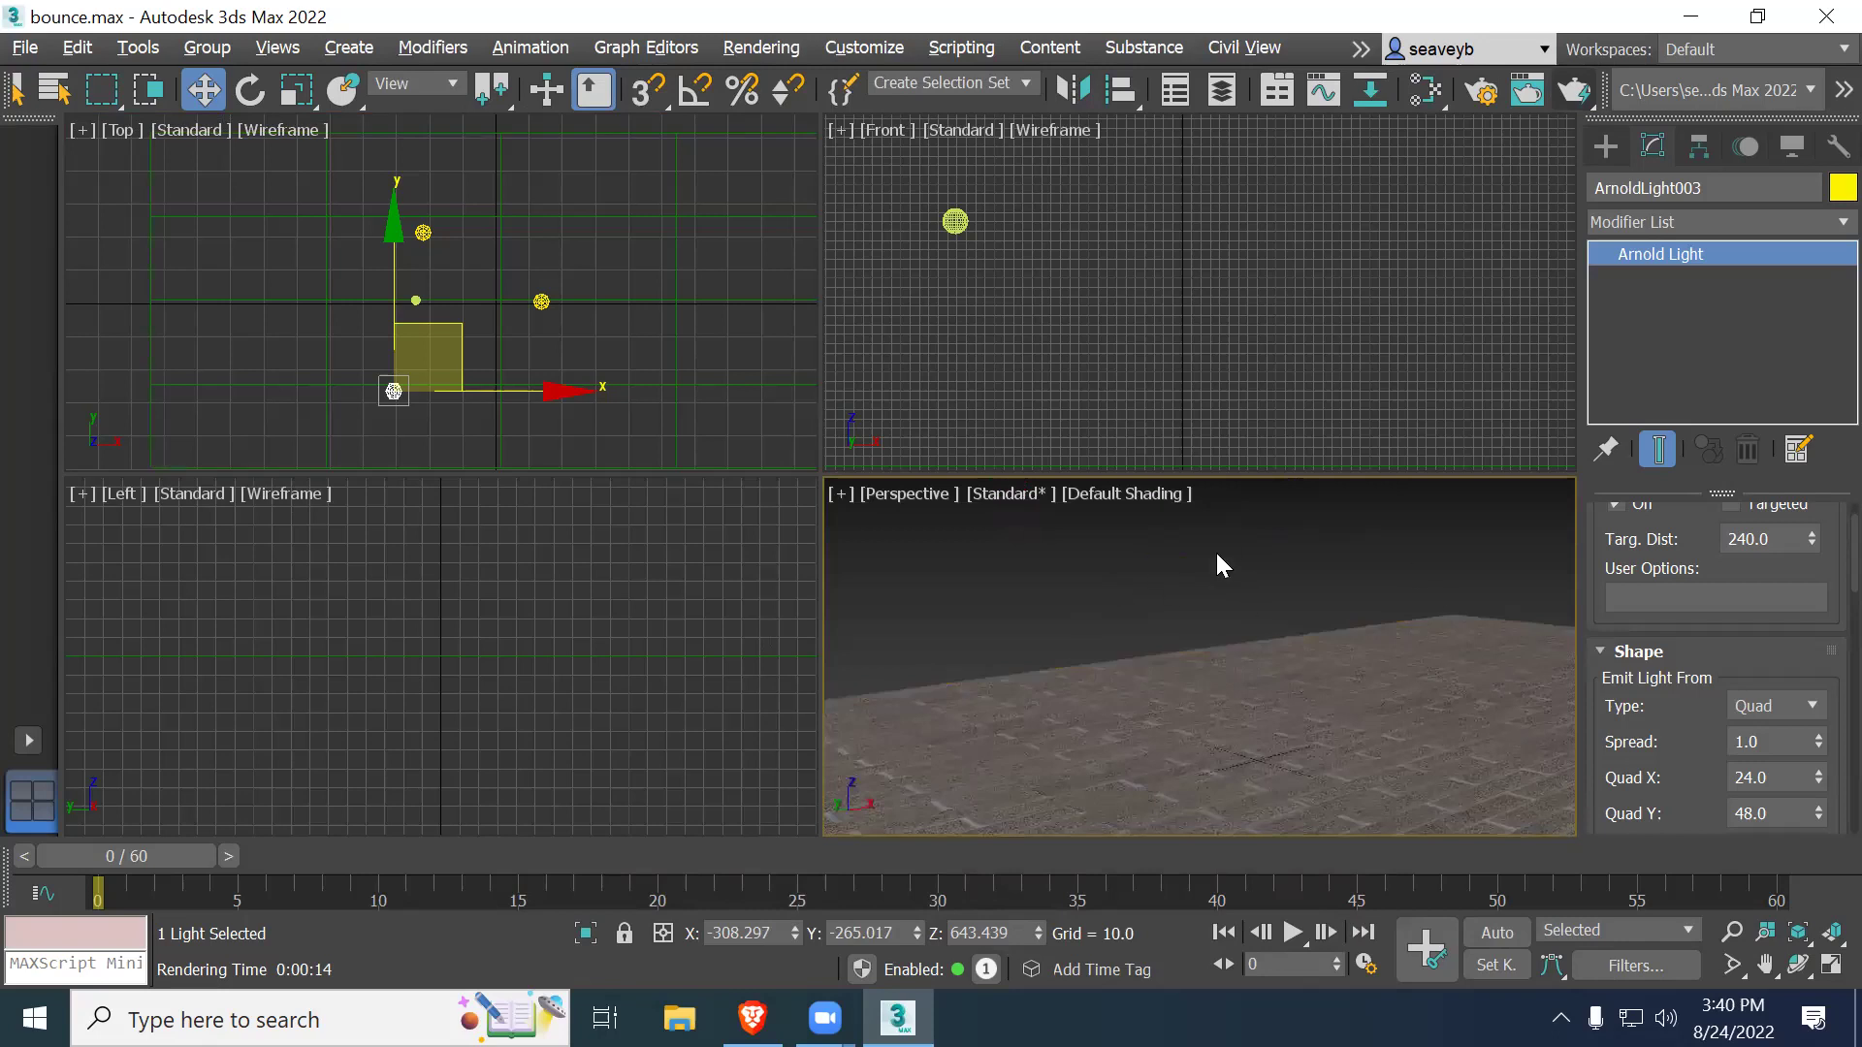
pyautogui.click(1573, 90)
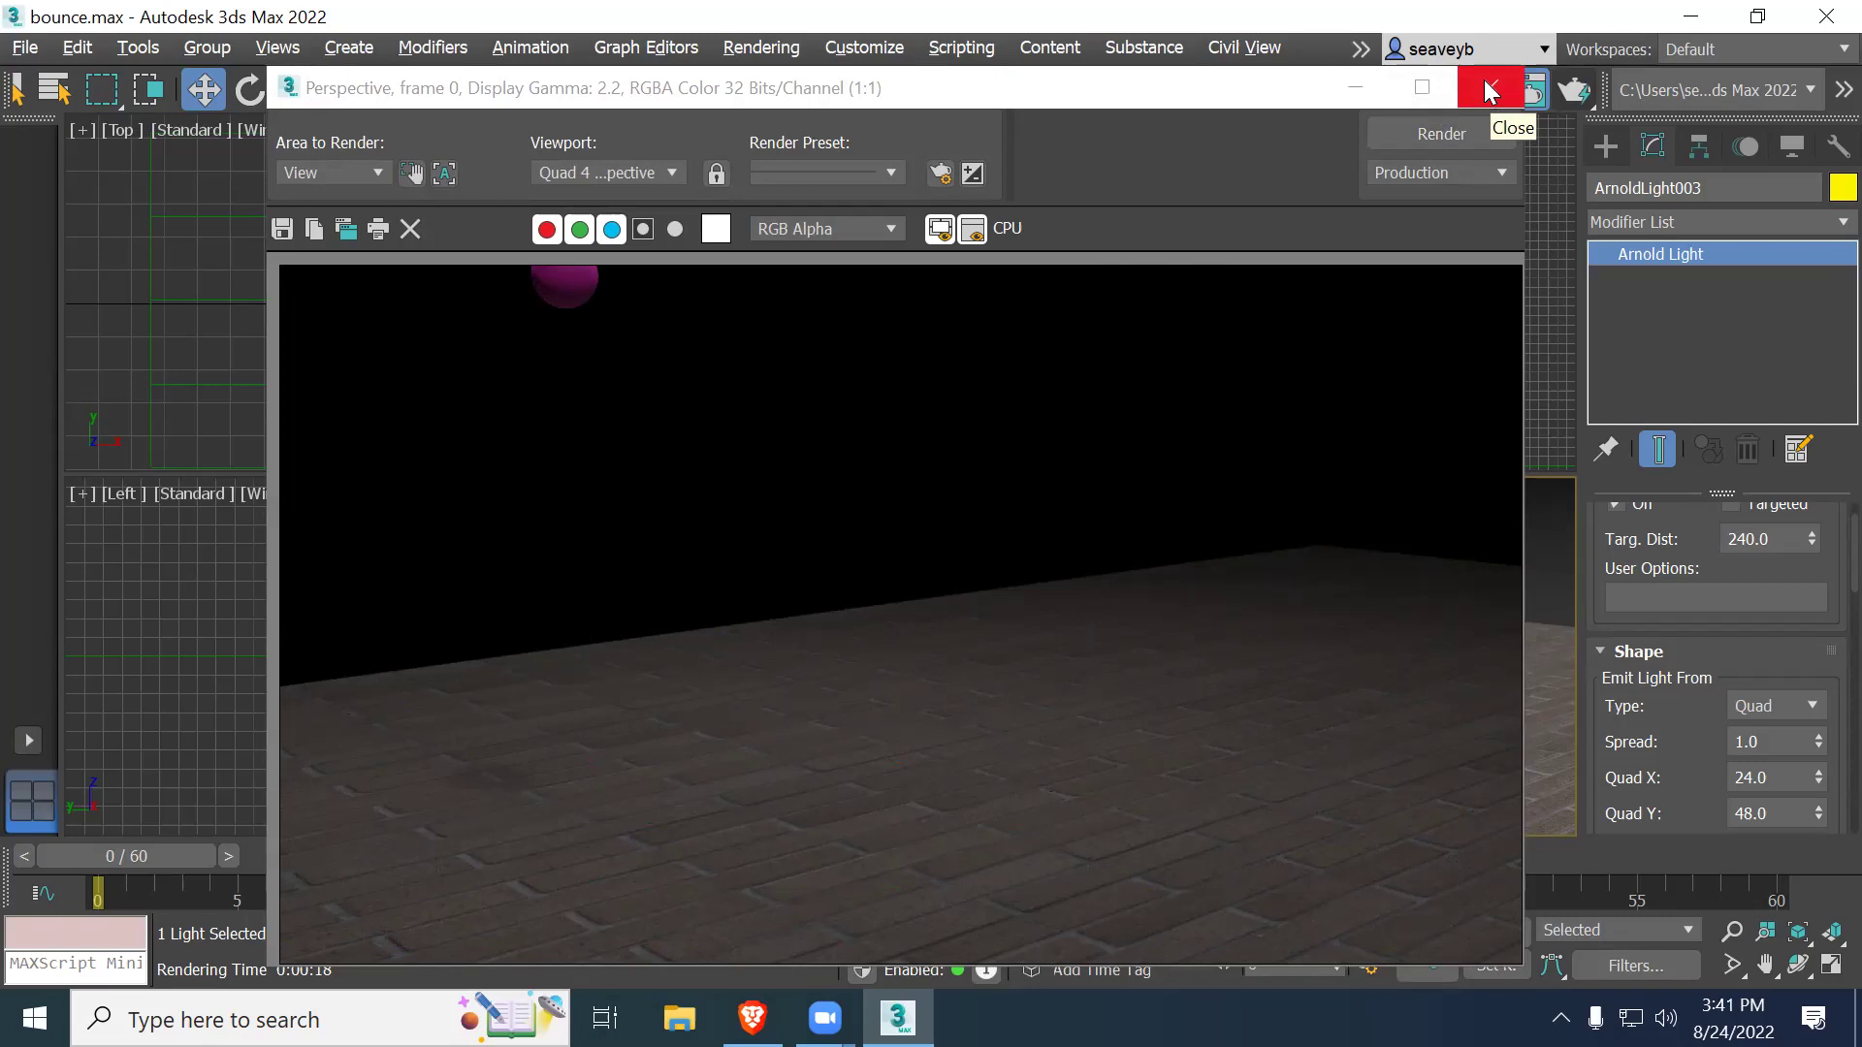
pyautogui.click(1488, 87)
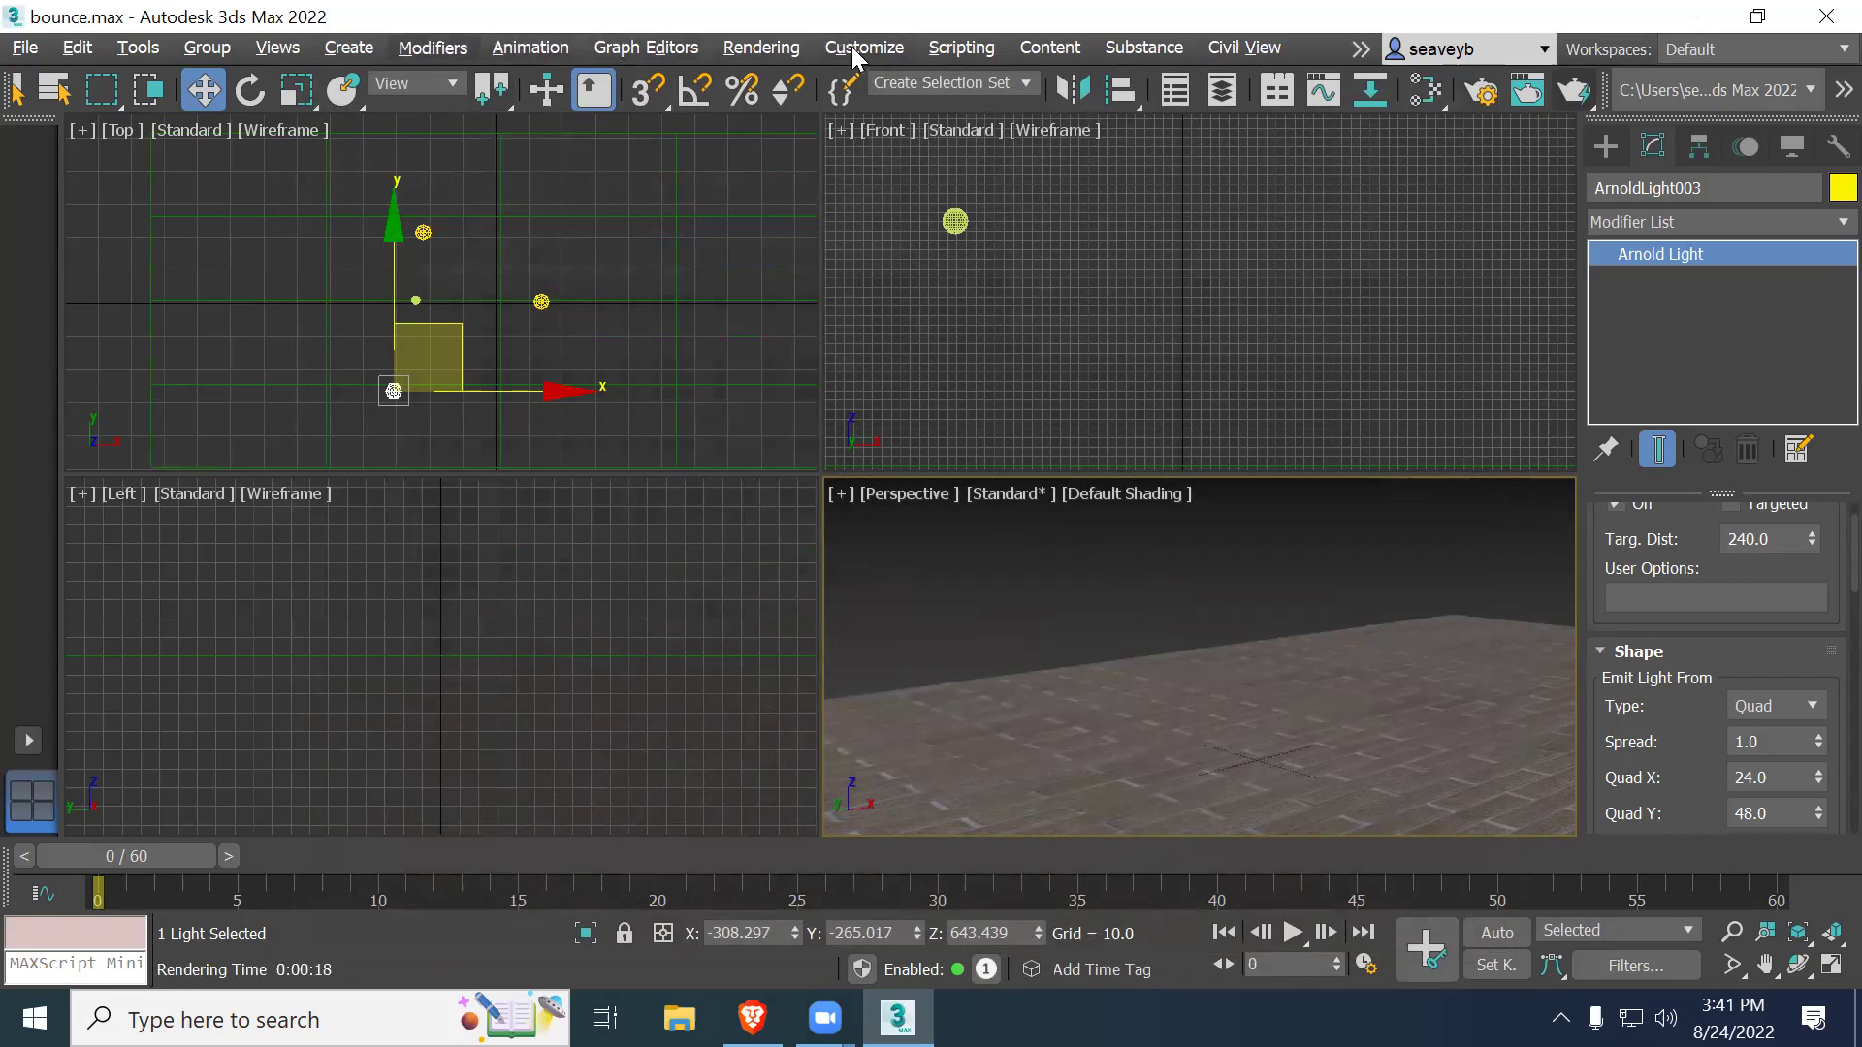
# Step: In Environment and Effects, change the Background Color from black to pale cyan
pyautogui.click(747, 56)
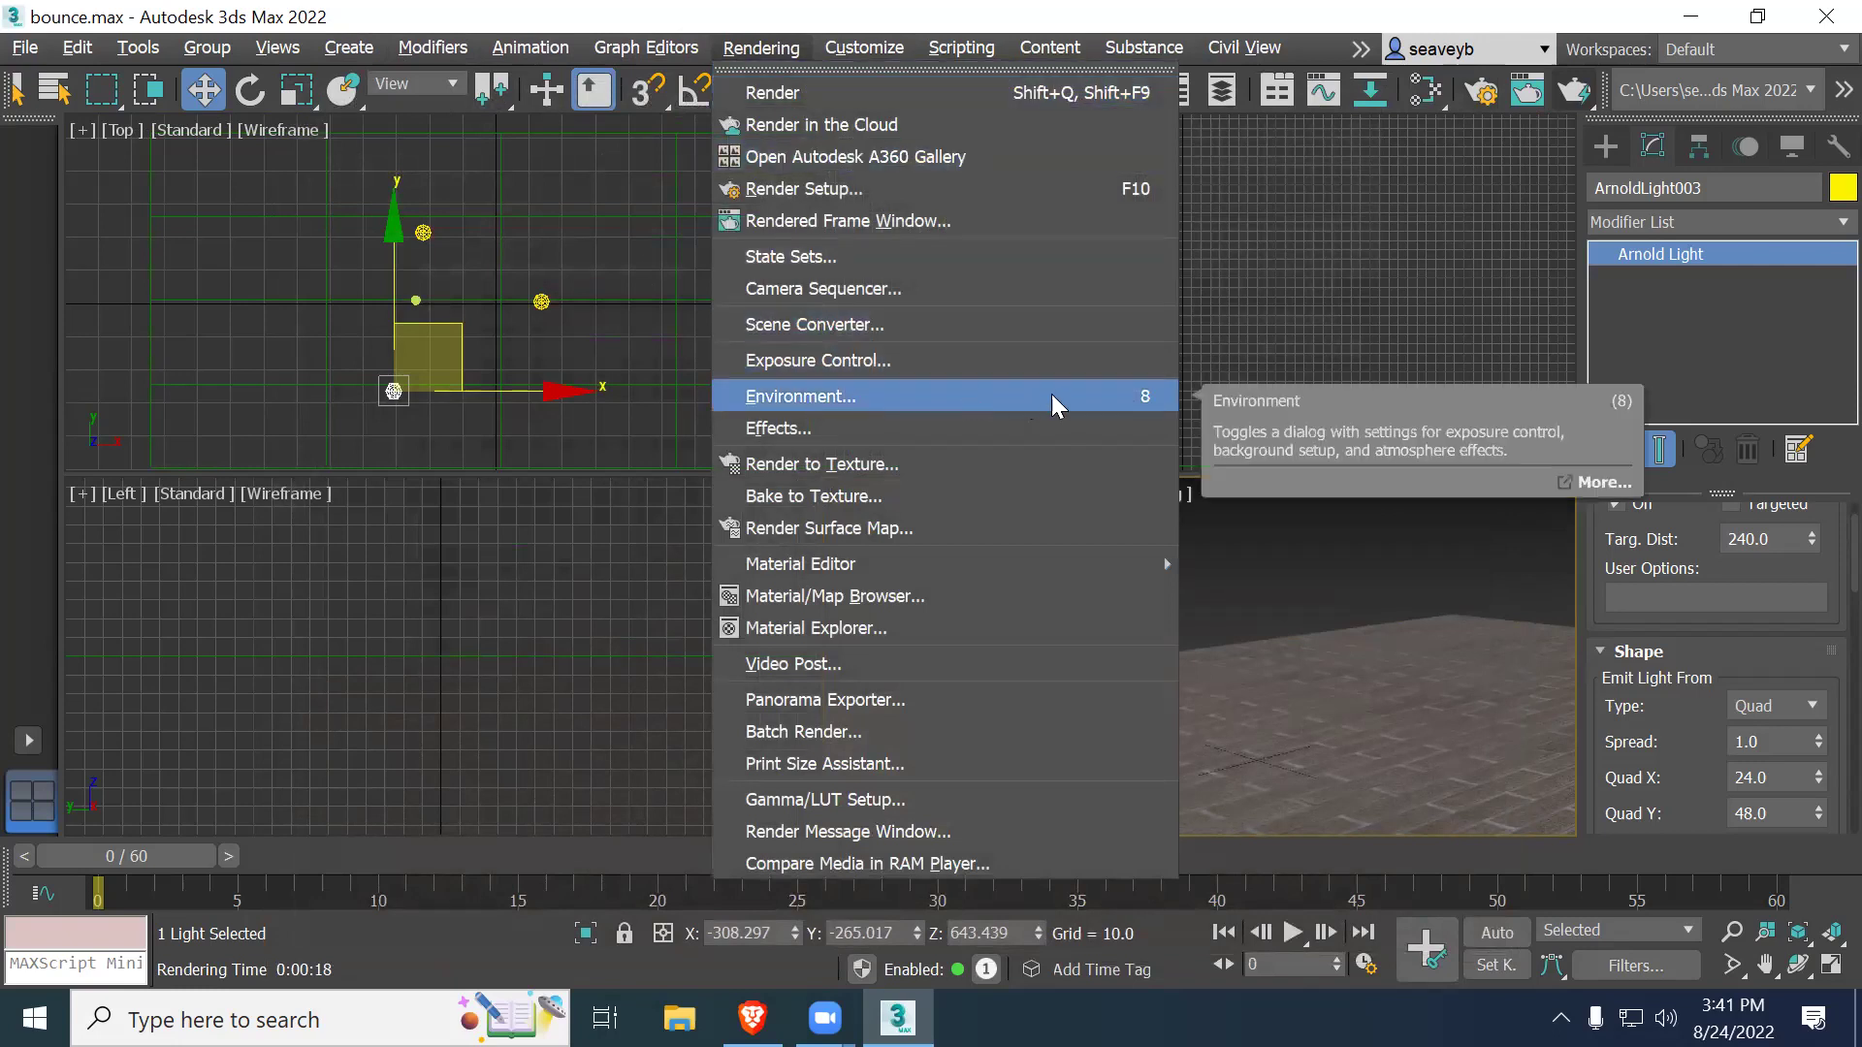
pyautogui.click(832, 394)
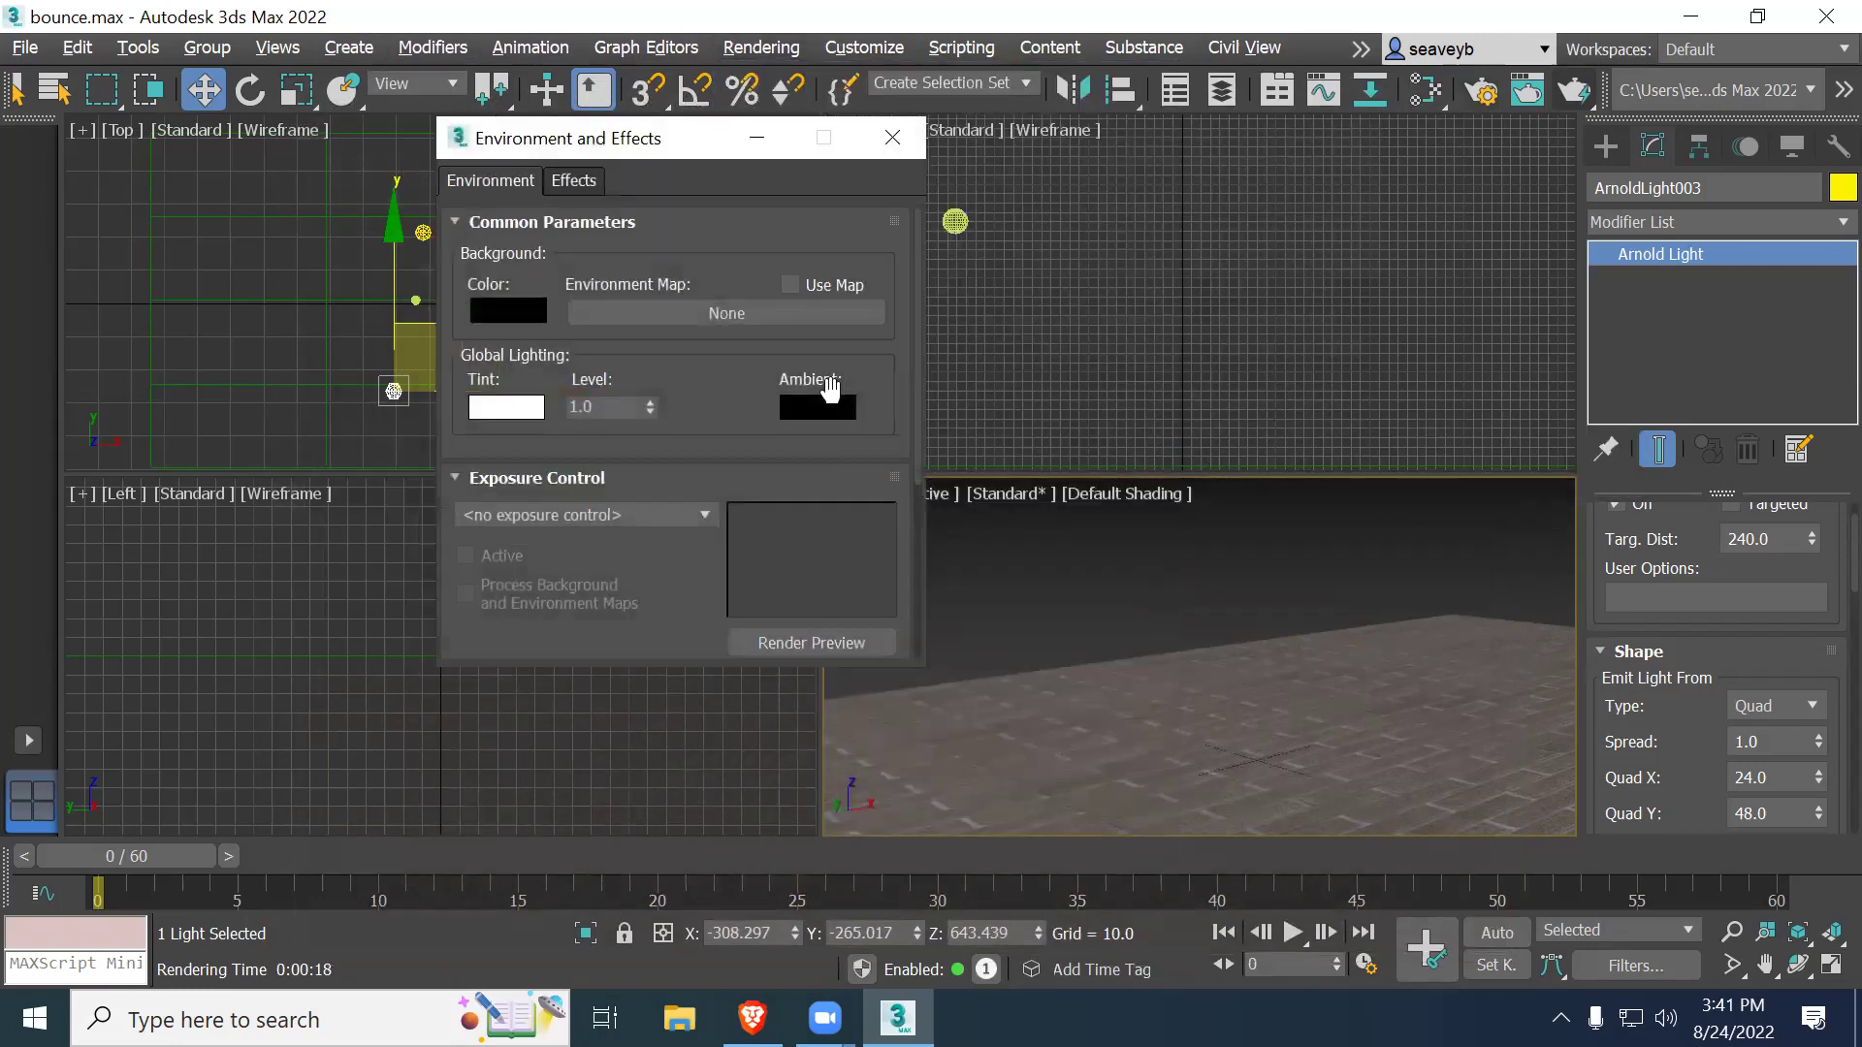
pyautogui.click(506, 311)
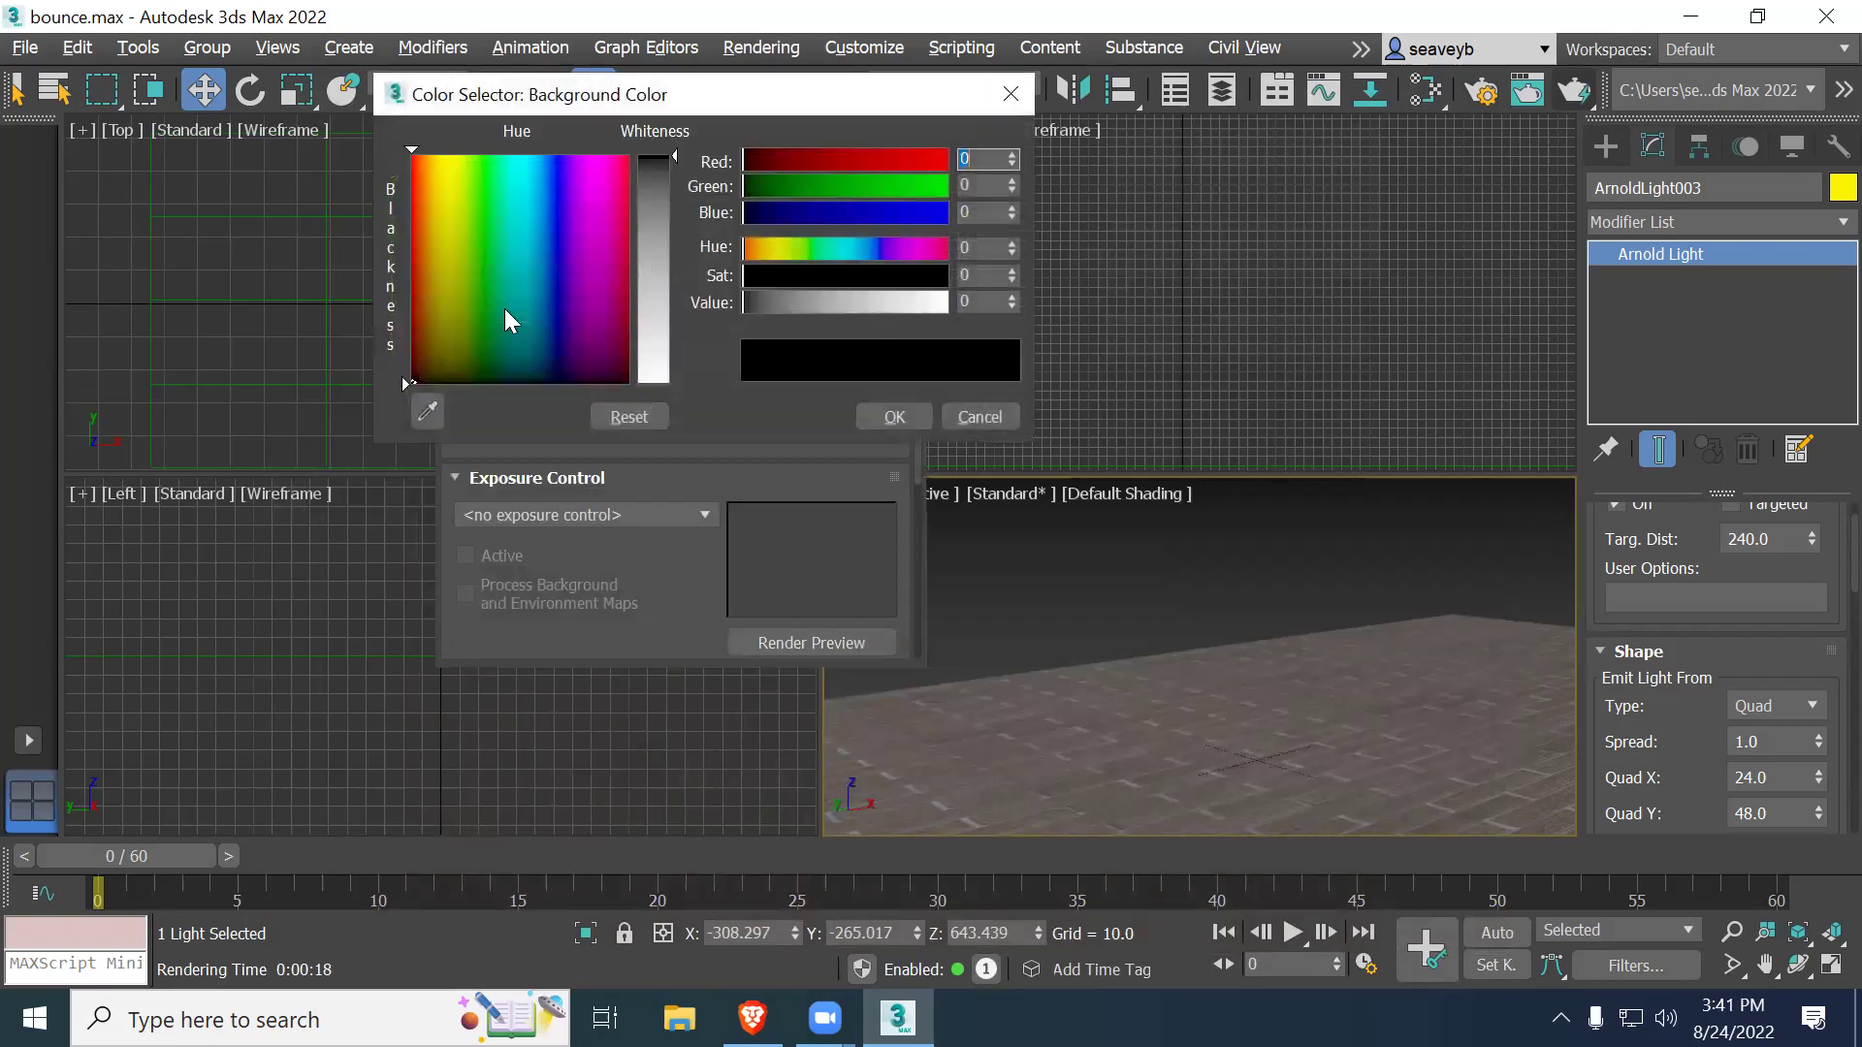
pyautogui.moveTo(594, 103); pyautogui.dragTo(991, 190)
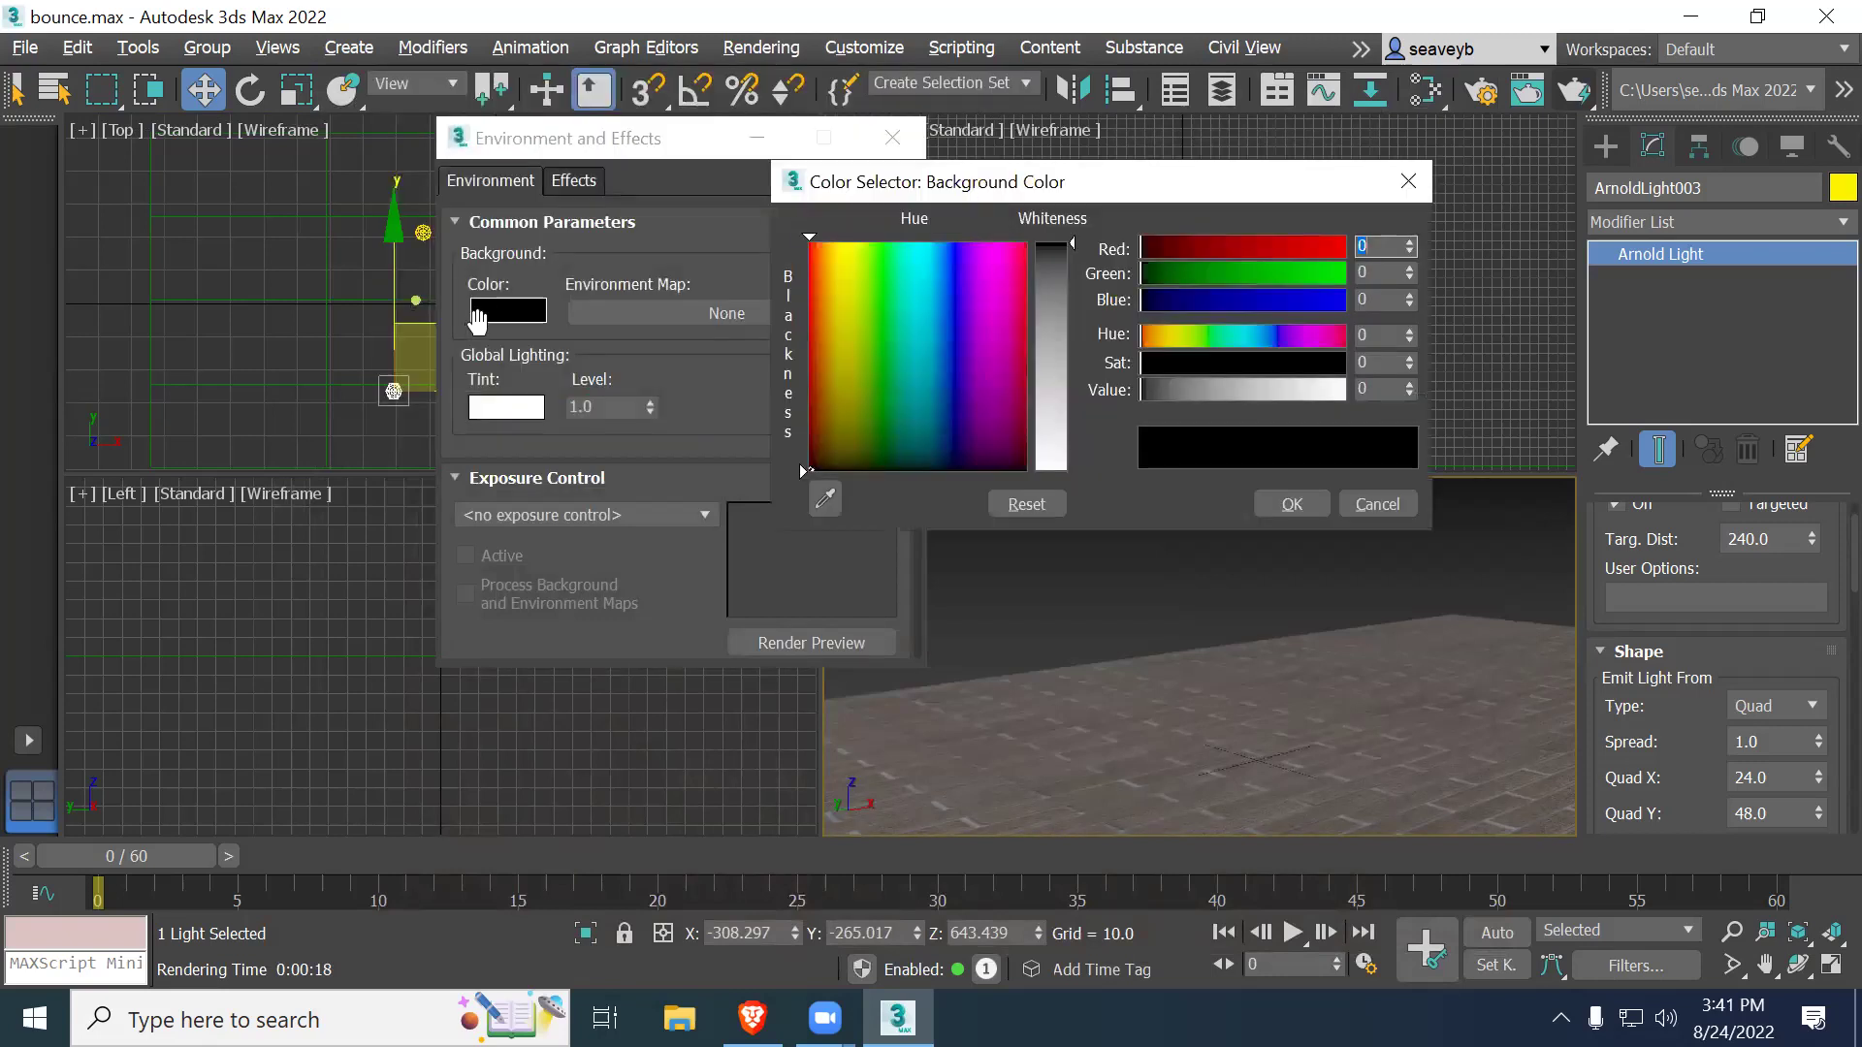
pyautogui.moveTo(934, 337)
pyautogui.mouseDown()
pyautogui.moveTo(896, 275)
pyautogui.moveTo(908, 285)
pyautogui.moveTo(843, 357)
pyautogui.moveTo(882, 293)
pyautogui.moveTo(910, 425)
pyautogui.moveTo(913, 257)
pyautogui.mouseUp()
pyautogui.moveTo(1223, 359); pyautogui.dragTo(1272, 365)
pyautogui.click(1293, 503)
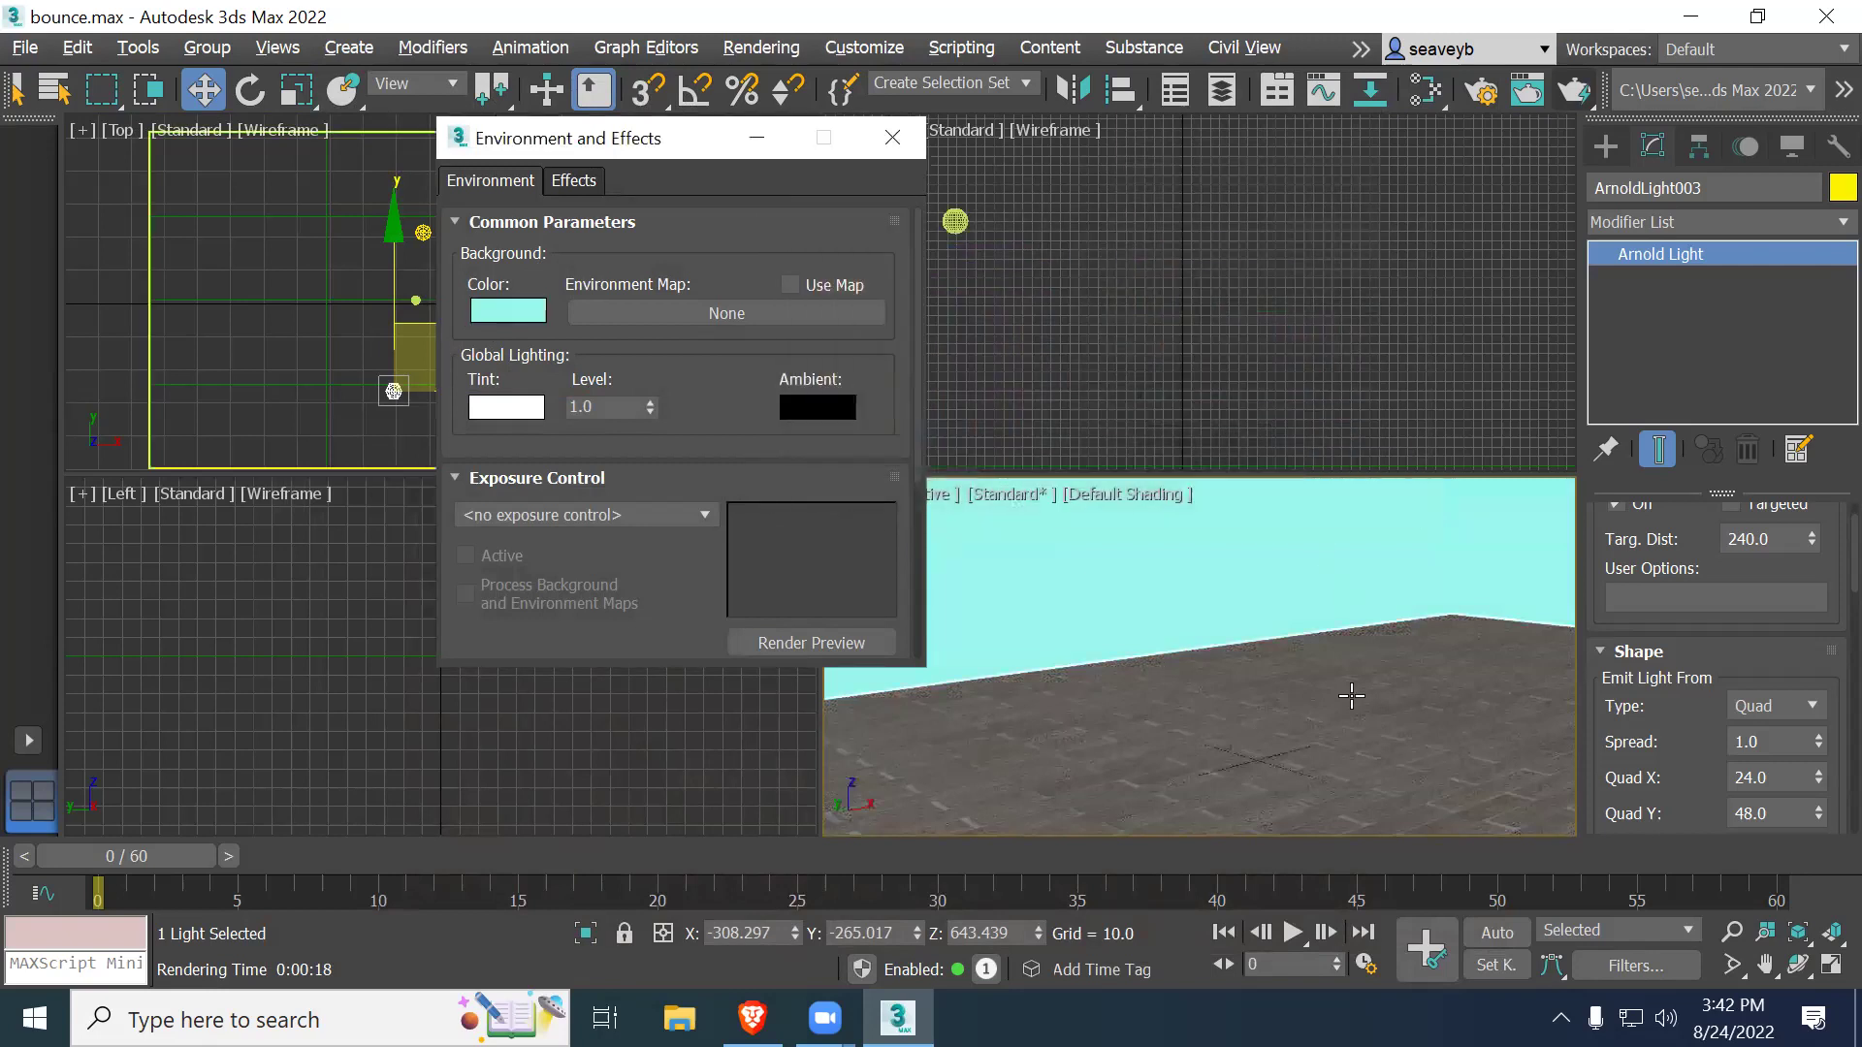
pyautogui.click(1570, 90)
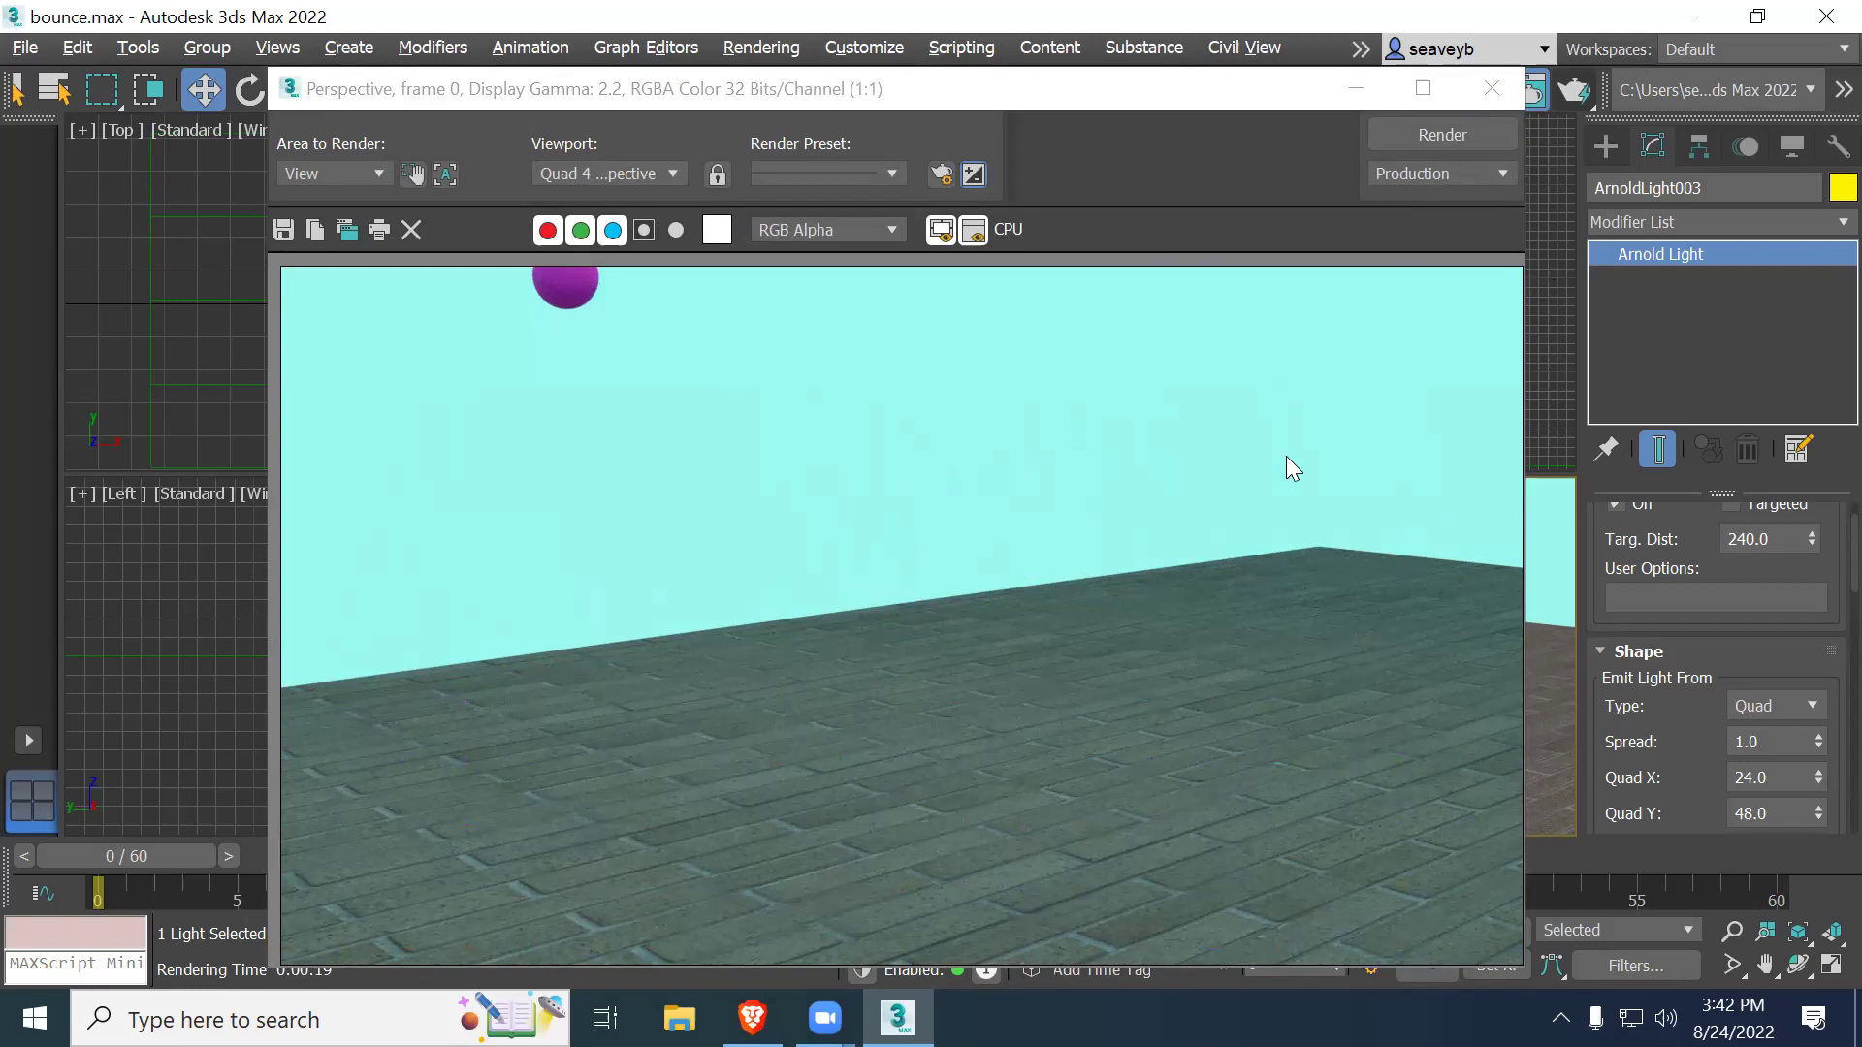
pyautogui.click(1488, 89)
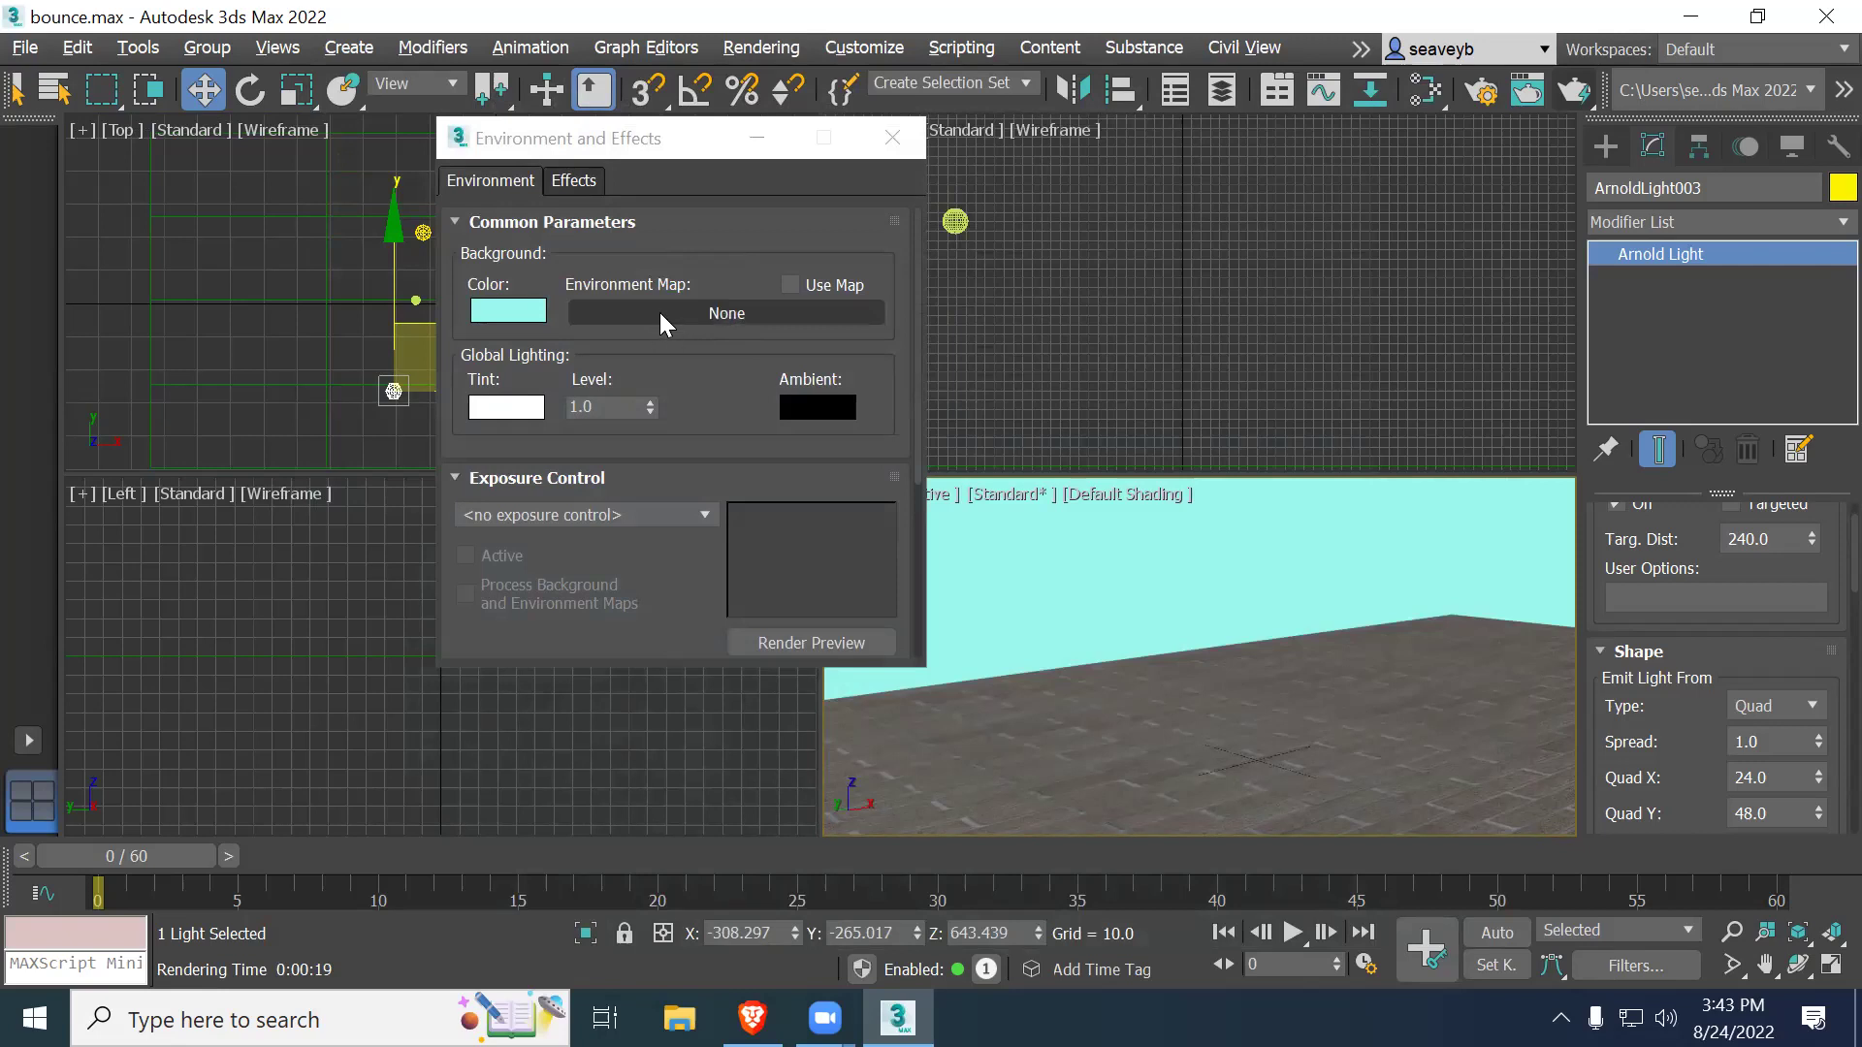
# Step: Open the Slate Material Editor and arrange it beside the Environment settings window
pyautogui.click(676, 132)
pyautogui.moveTo(677, 132); pyautogui.dragTo(1261, 163)
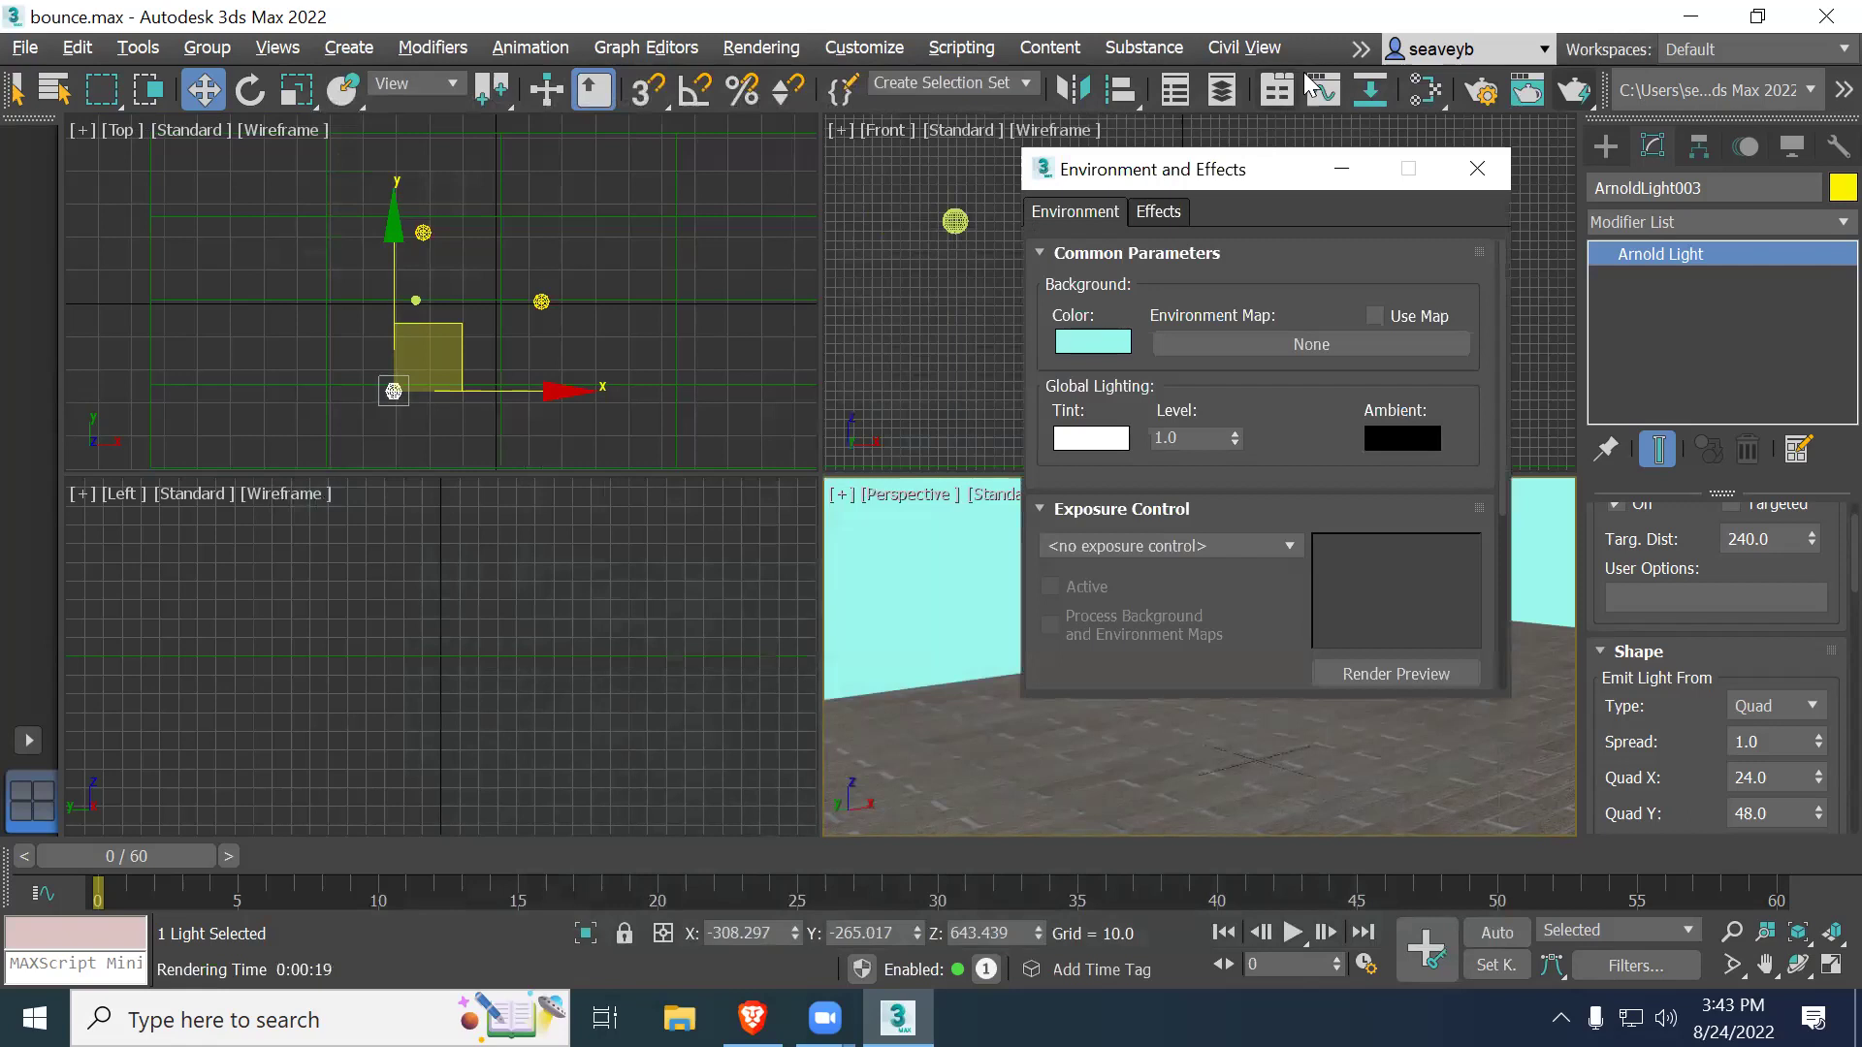
pyautogui.click(1426, 89)
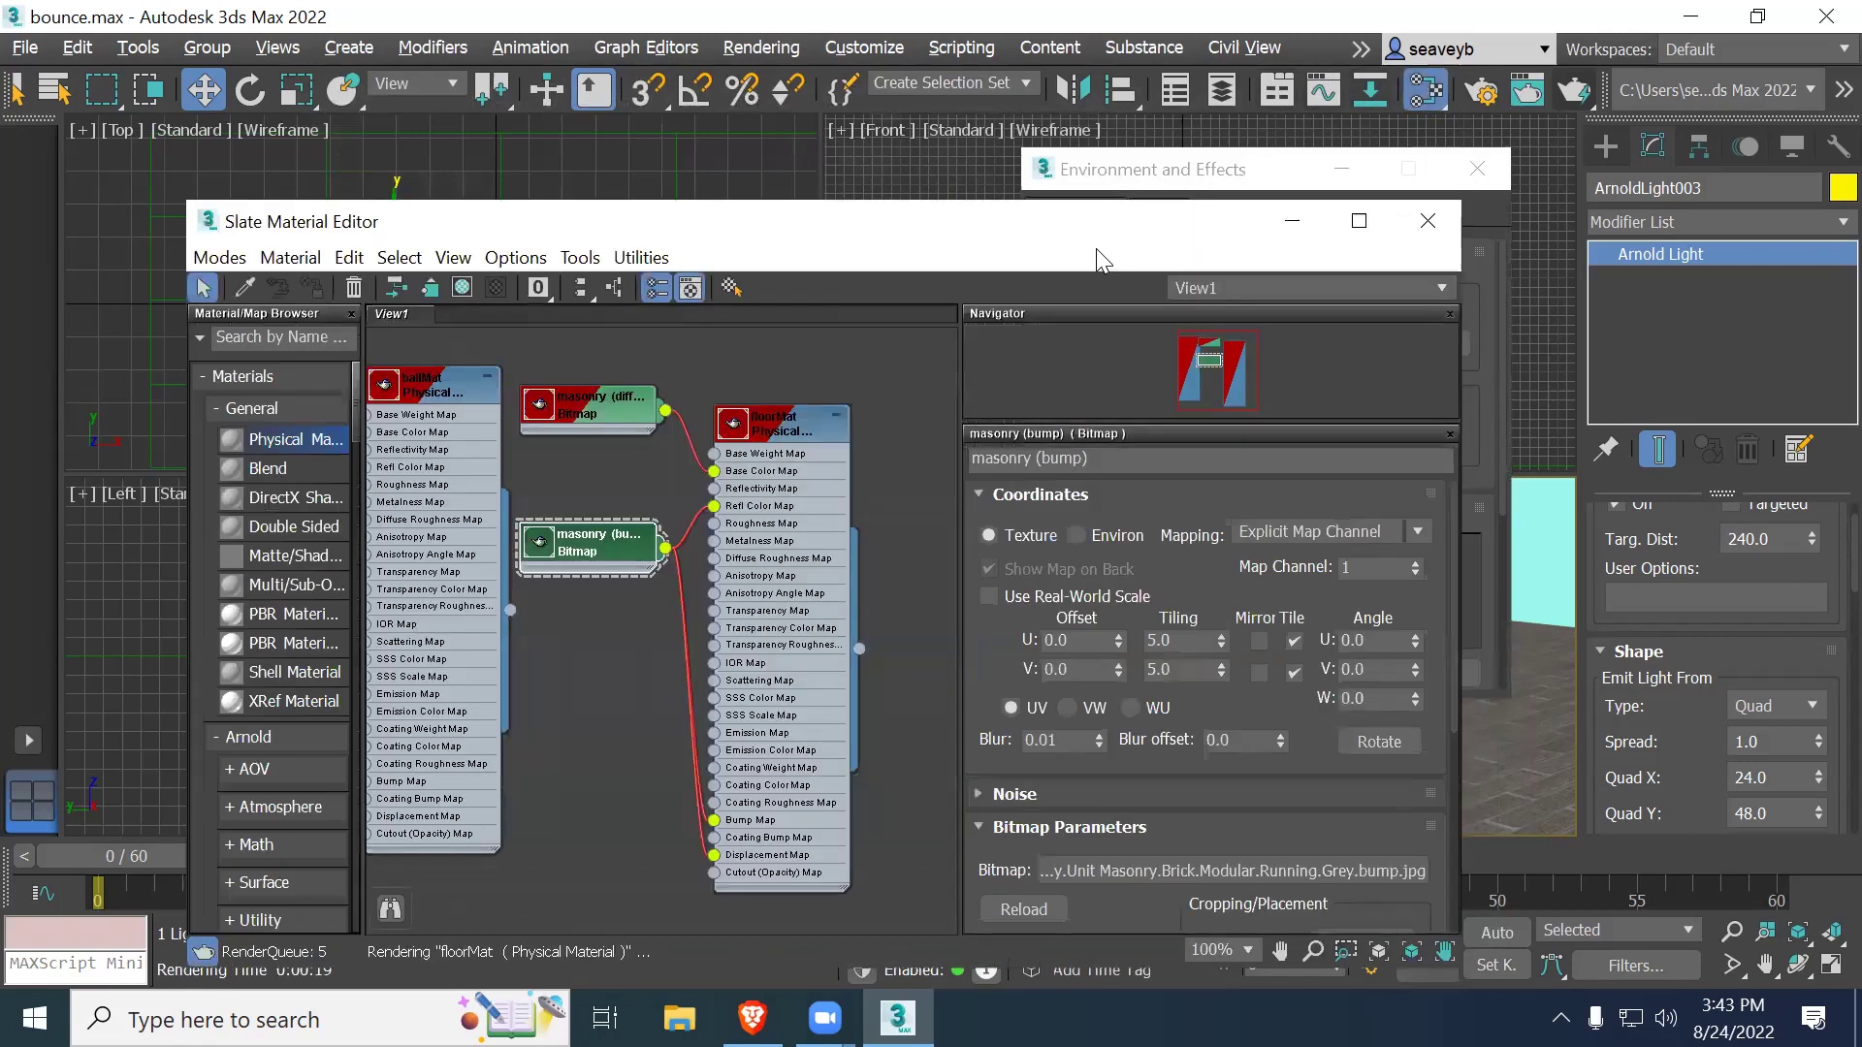
pyautogui.click(652, 225)
pyautogui.moveTo(652, 225); pyautogui.dragTo(430, 153)
pyautogui.click(1272, 174)
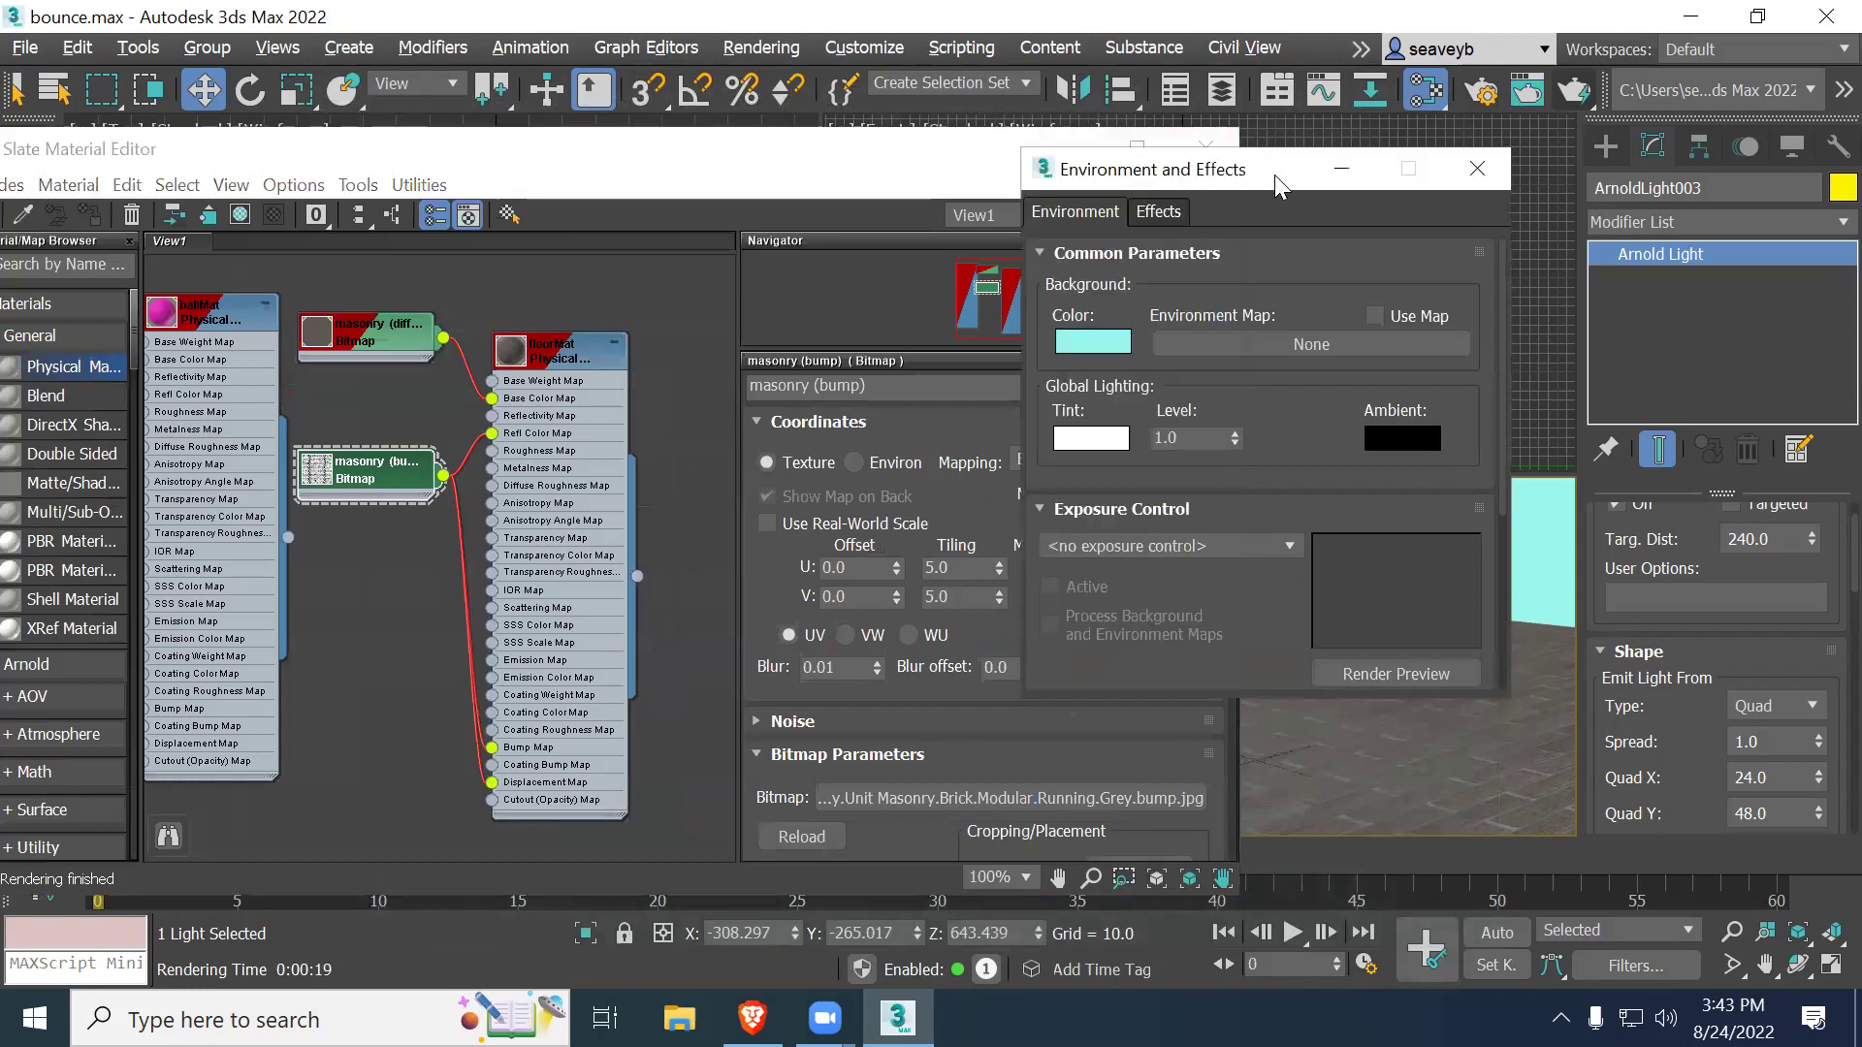
pyautogui.moveTo(1530, 165); pyautogui.dragTo(1527, 151)
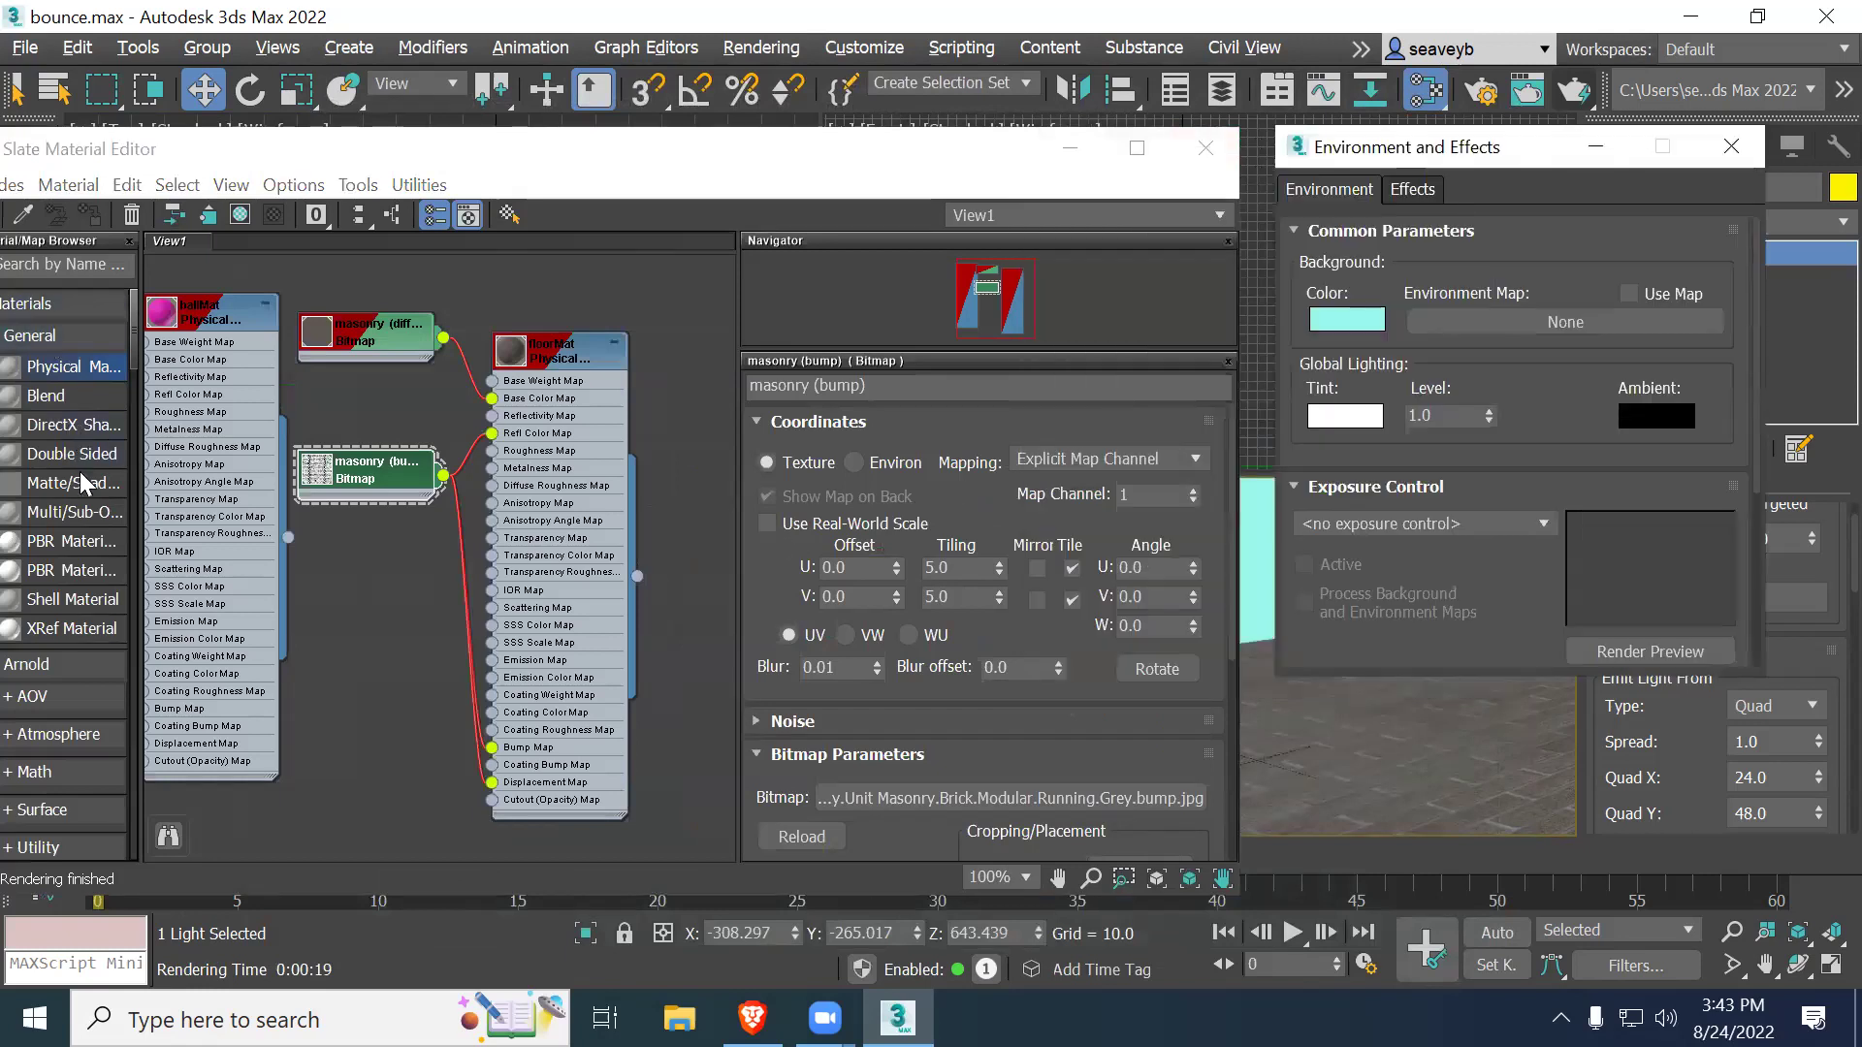
# Step: Scroll the Material/Map Browser to Maps and collapse OSL to show General maps
pyautogui.click(153, 155)
pyautogui.moveTo(153, 155); pyautogui.dragTo(247, 111)
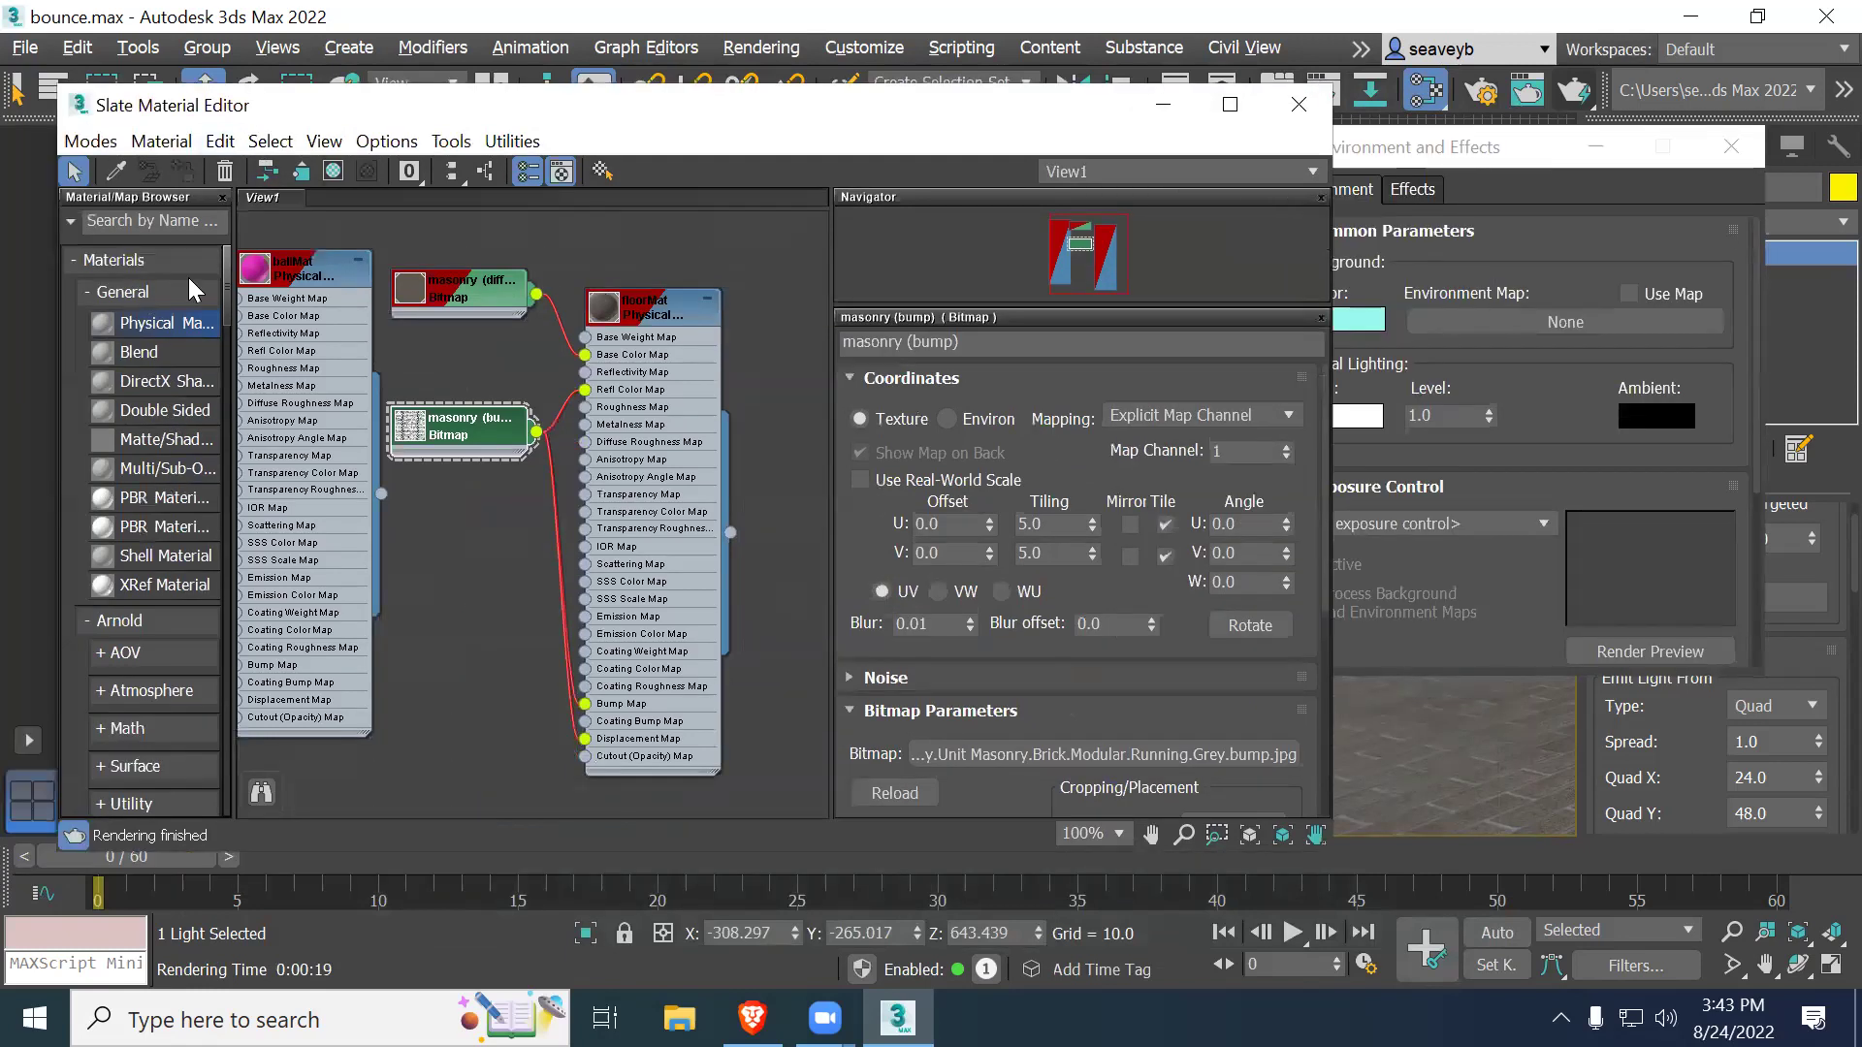
pyautogui.scroll(-5, 101, 557)
pyautogui.scroll(-5, 100, 557)
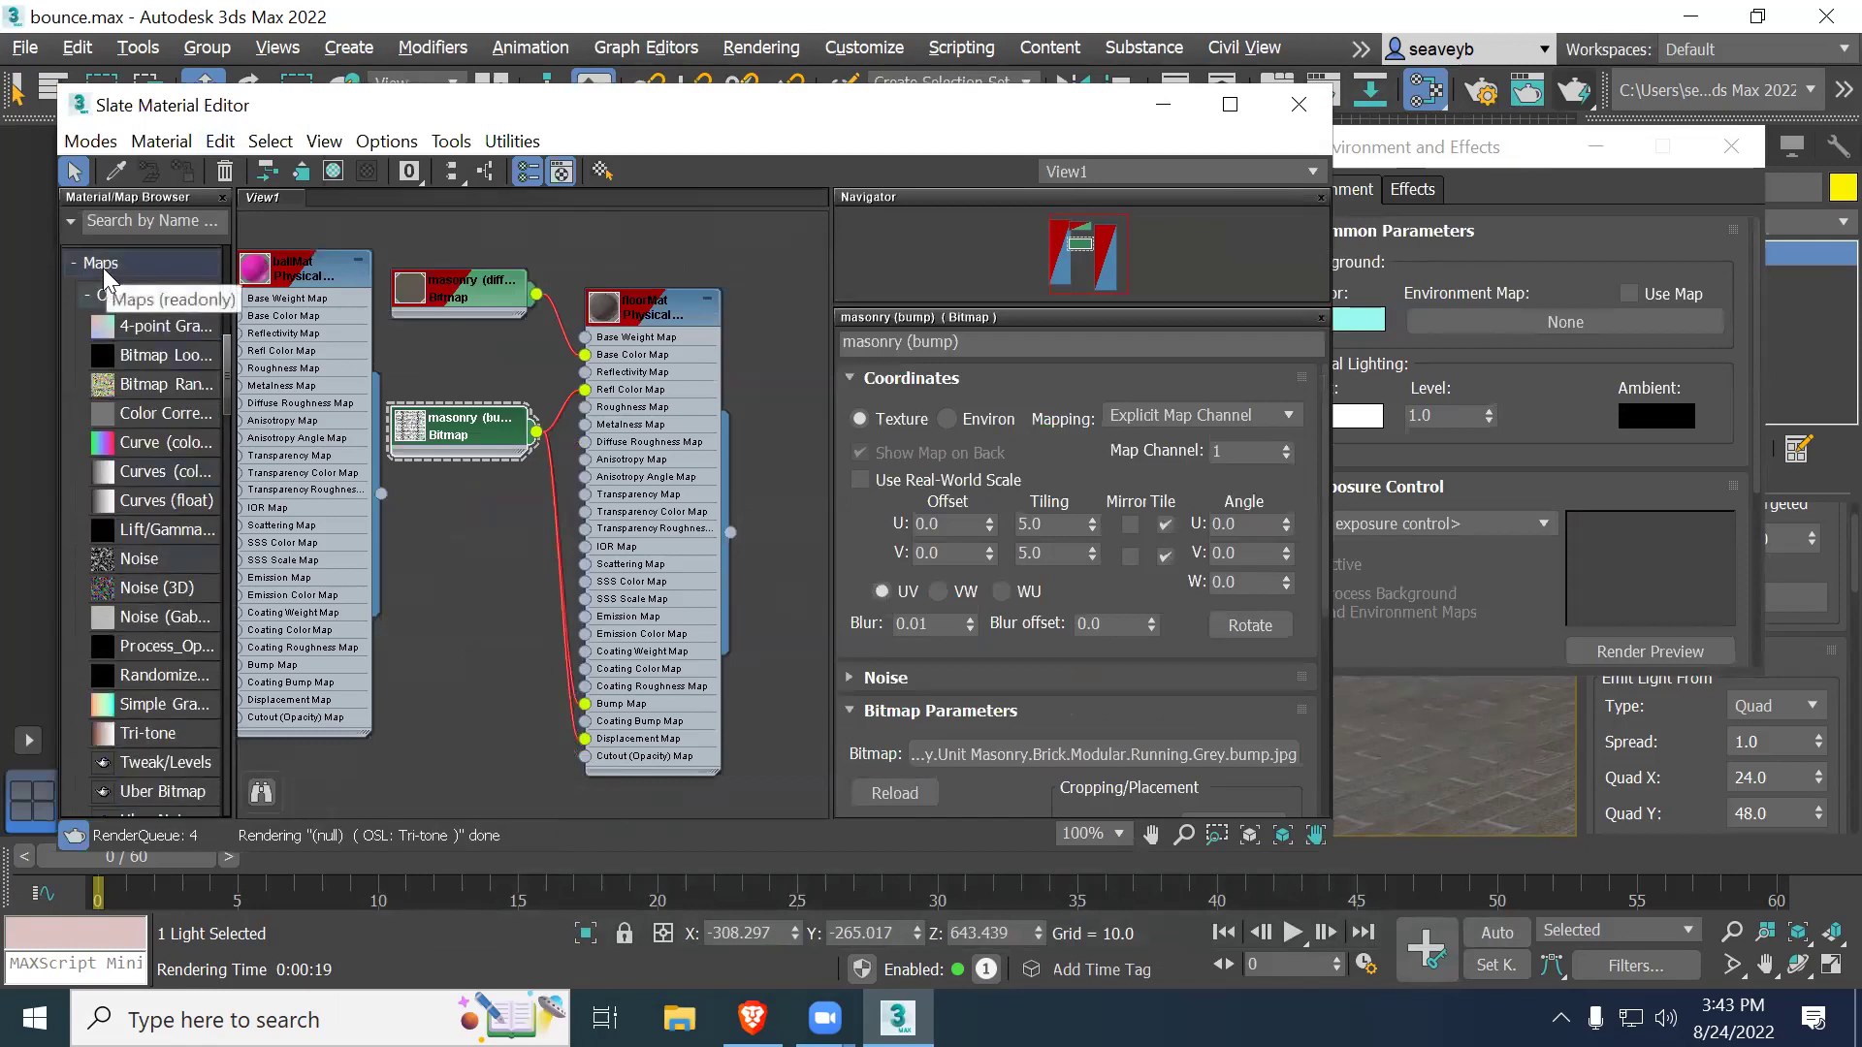
pyautogui.click(89, 296)
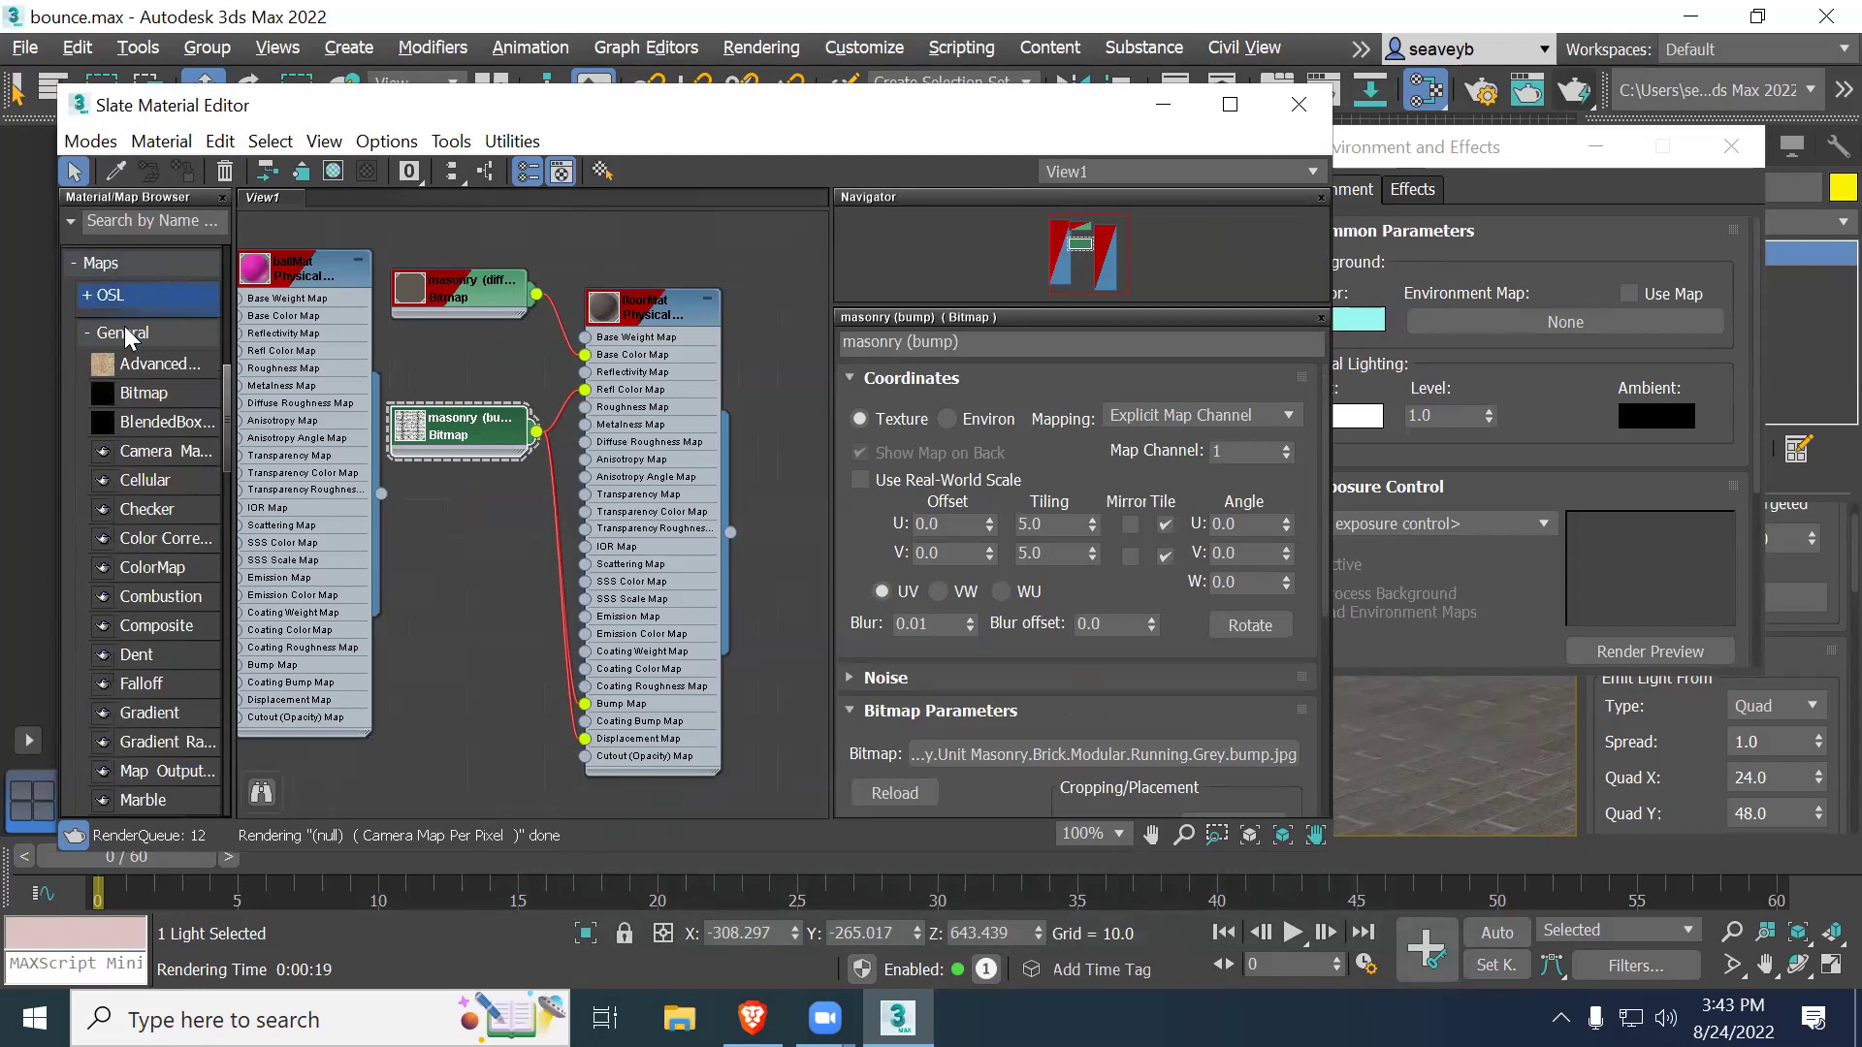
# Step: Add a Gradient map node to View1 beside the floor material
pyautogui.click(136, 714)
pyautogui.moveTo(135, 713); pyautogui.dragTo(450, 697)
pyautogui.moveTo(499, 628); pyautogui.dragTo(296, 326, button='middle')
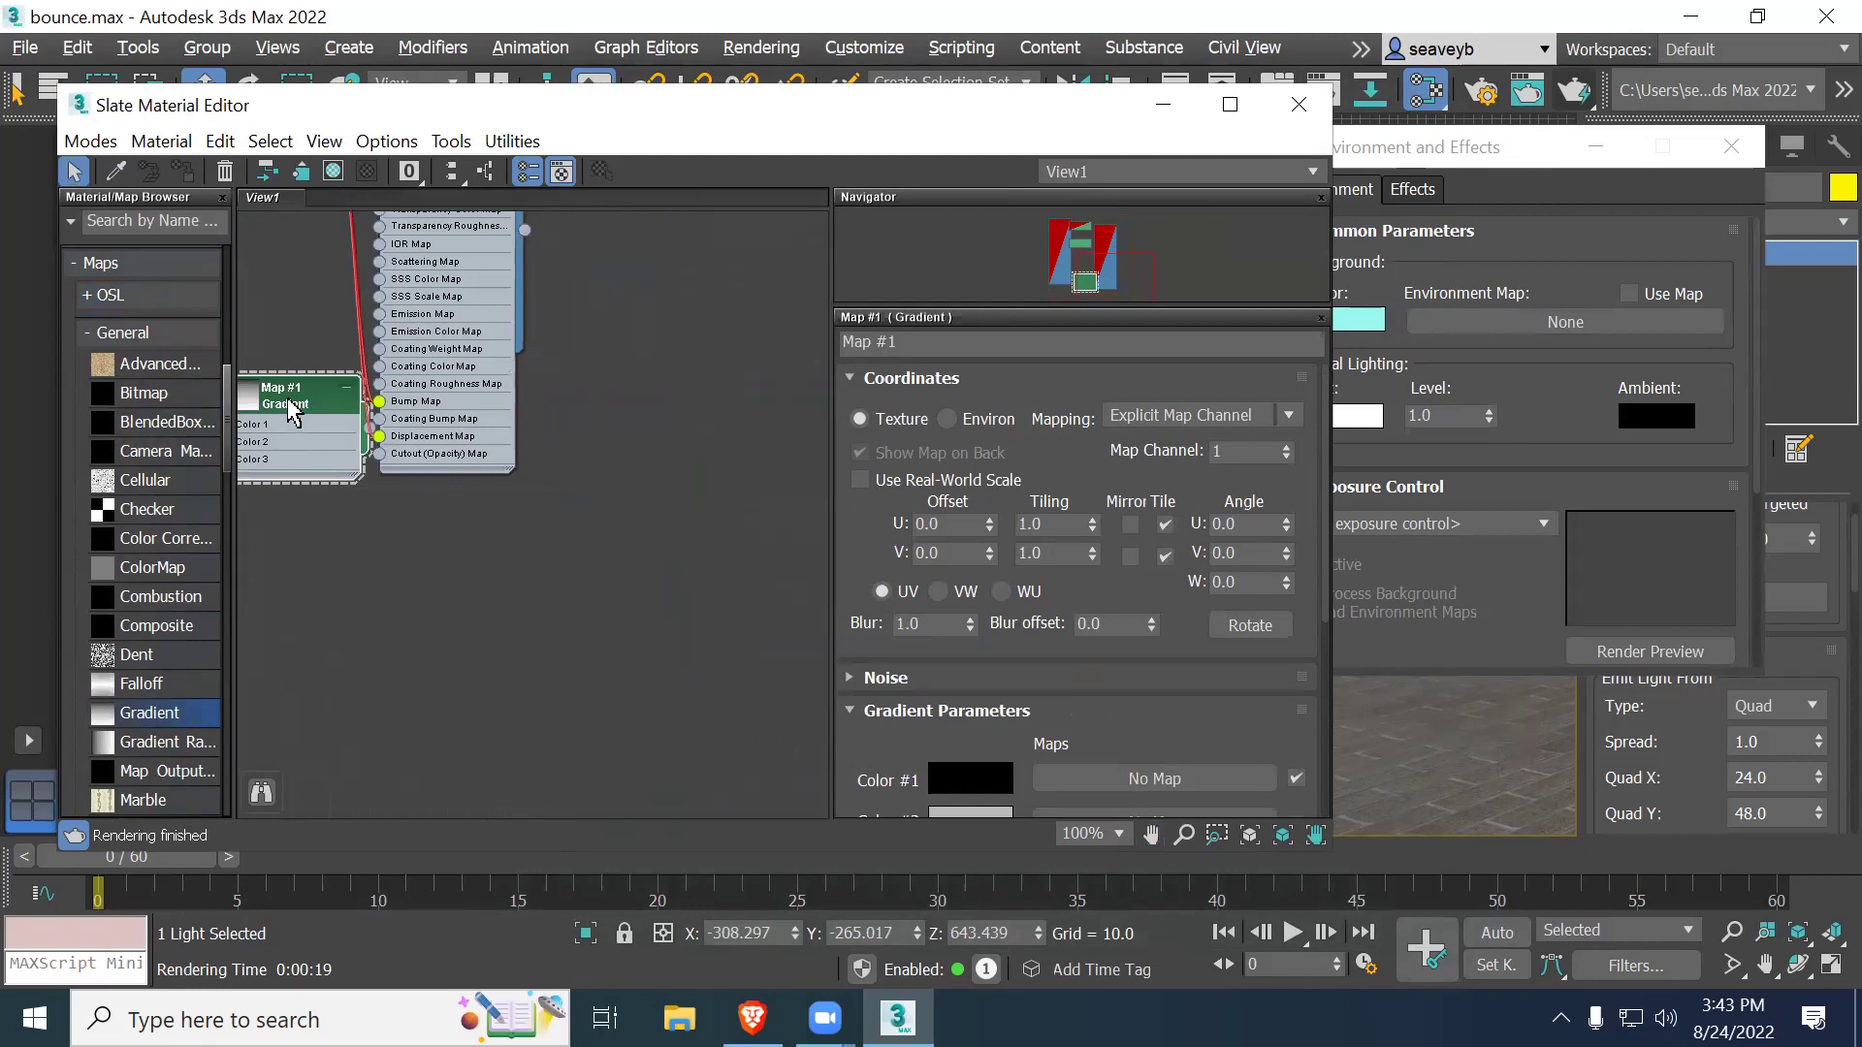
pyautogui.moveTo(289, 396); pyautogui.dragTo(593, 451)
pyautogui.scroll(2, 593, 451)
pyautogui.scroll(1, 593, 451)
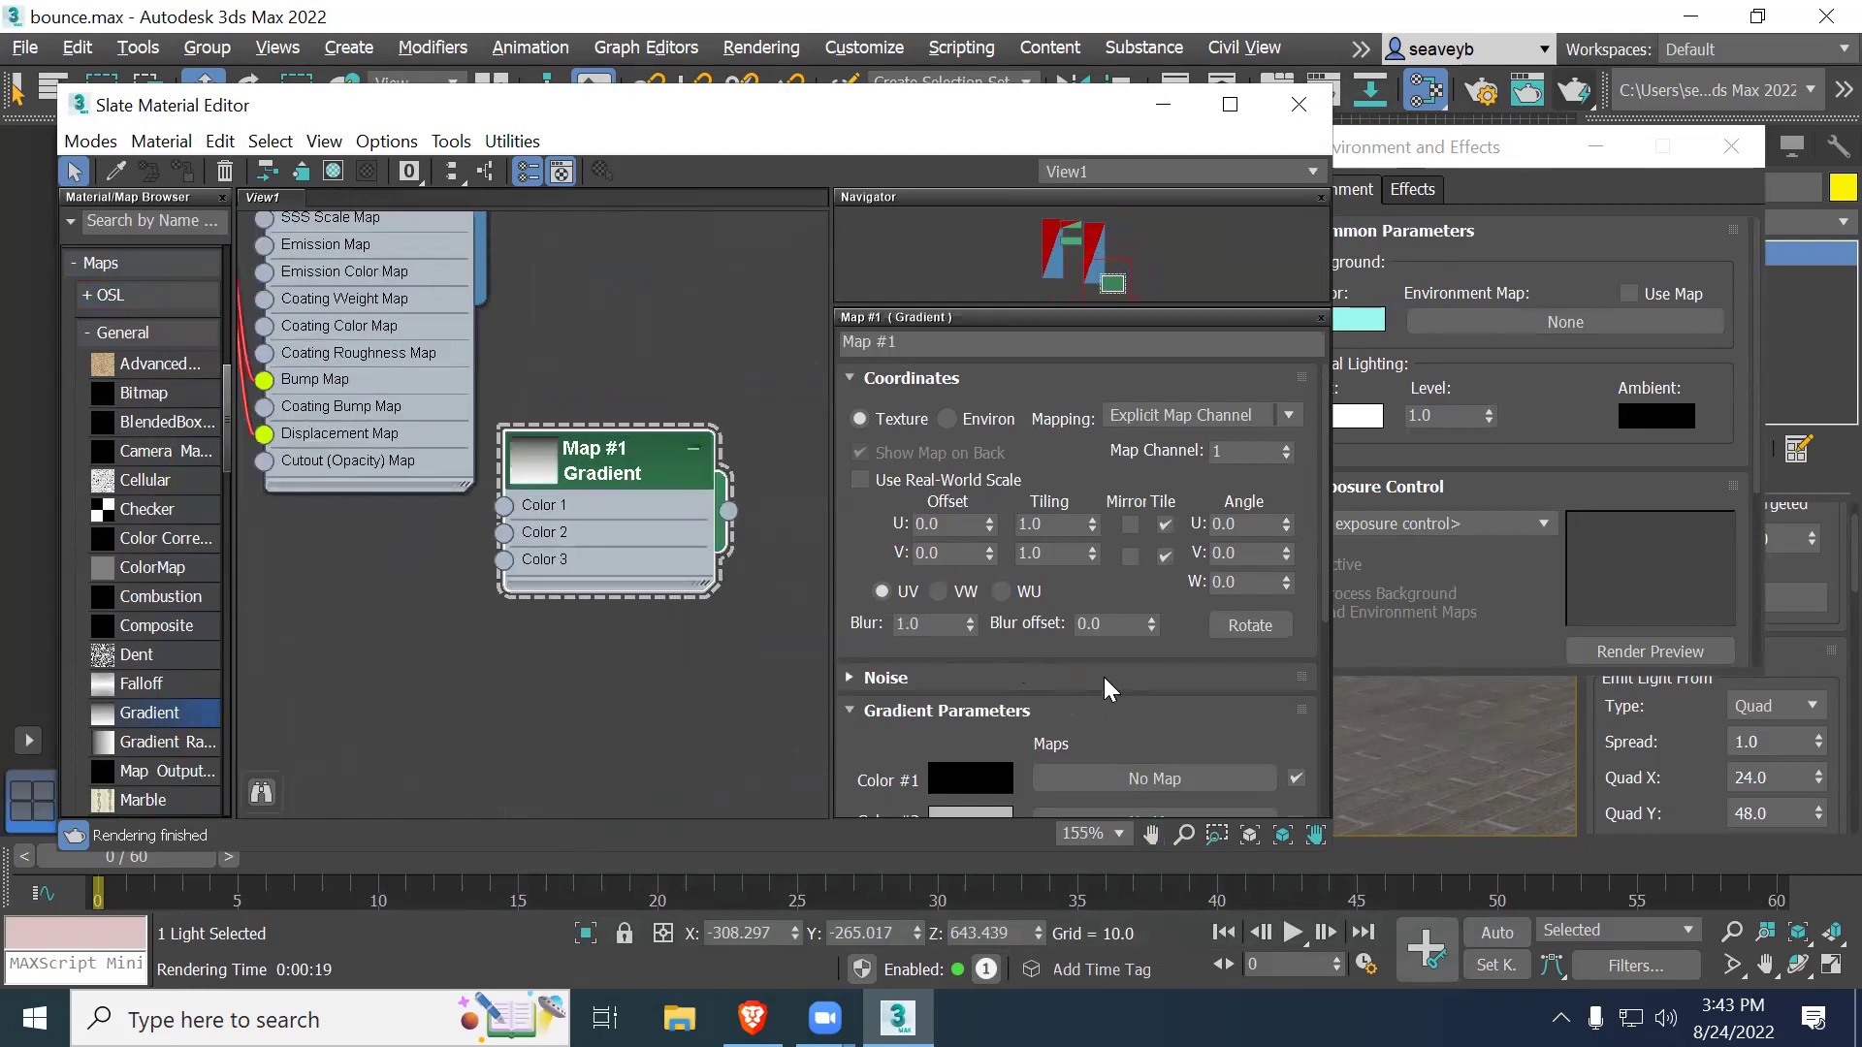
pyautogui.scroll(-4, 1106, 677)
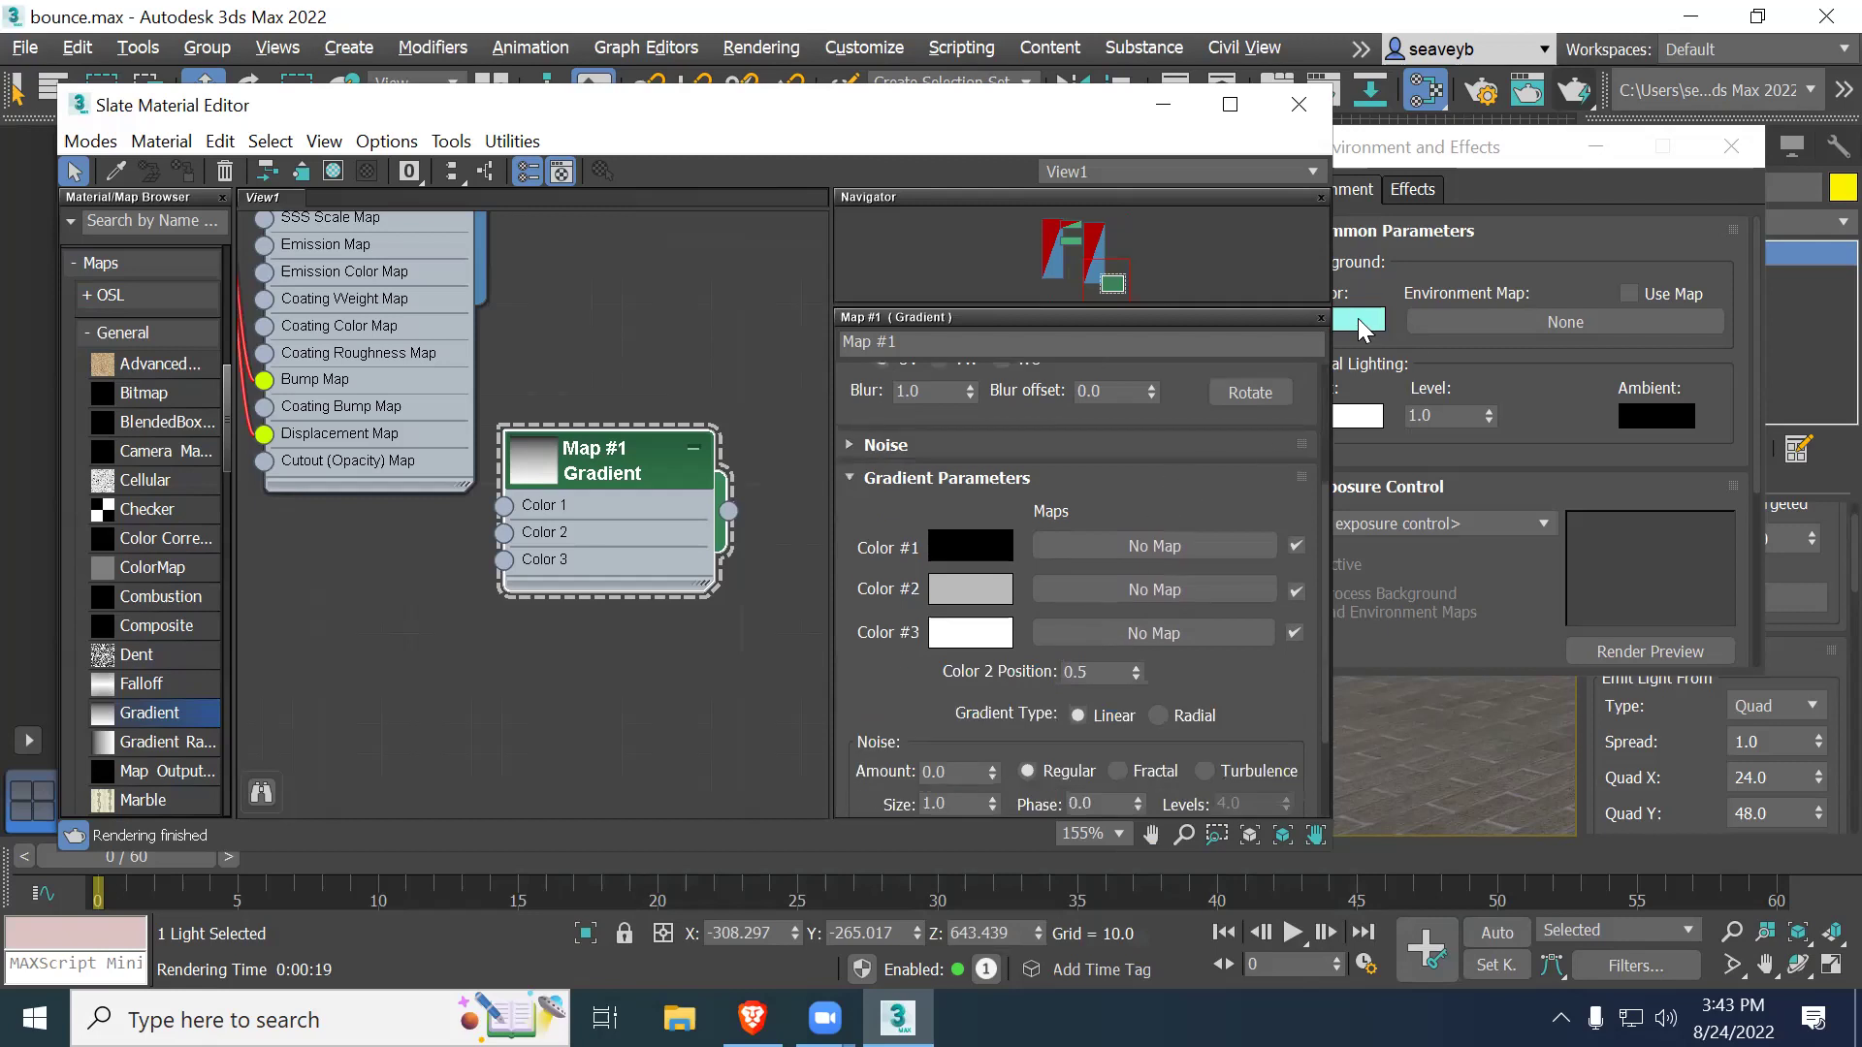
# Step: Copy the background cyan into Gradient Color #1 and make Color #2 light blue
pyautogui.click(1370, 365)
pyautogui.moveTo(955, 543); pyautogui.dragTo(952, 537)
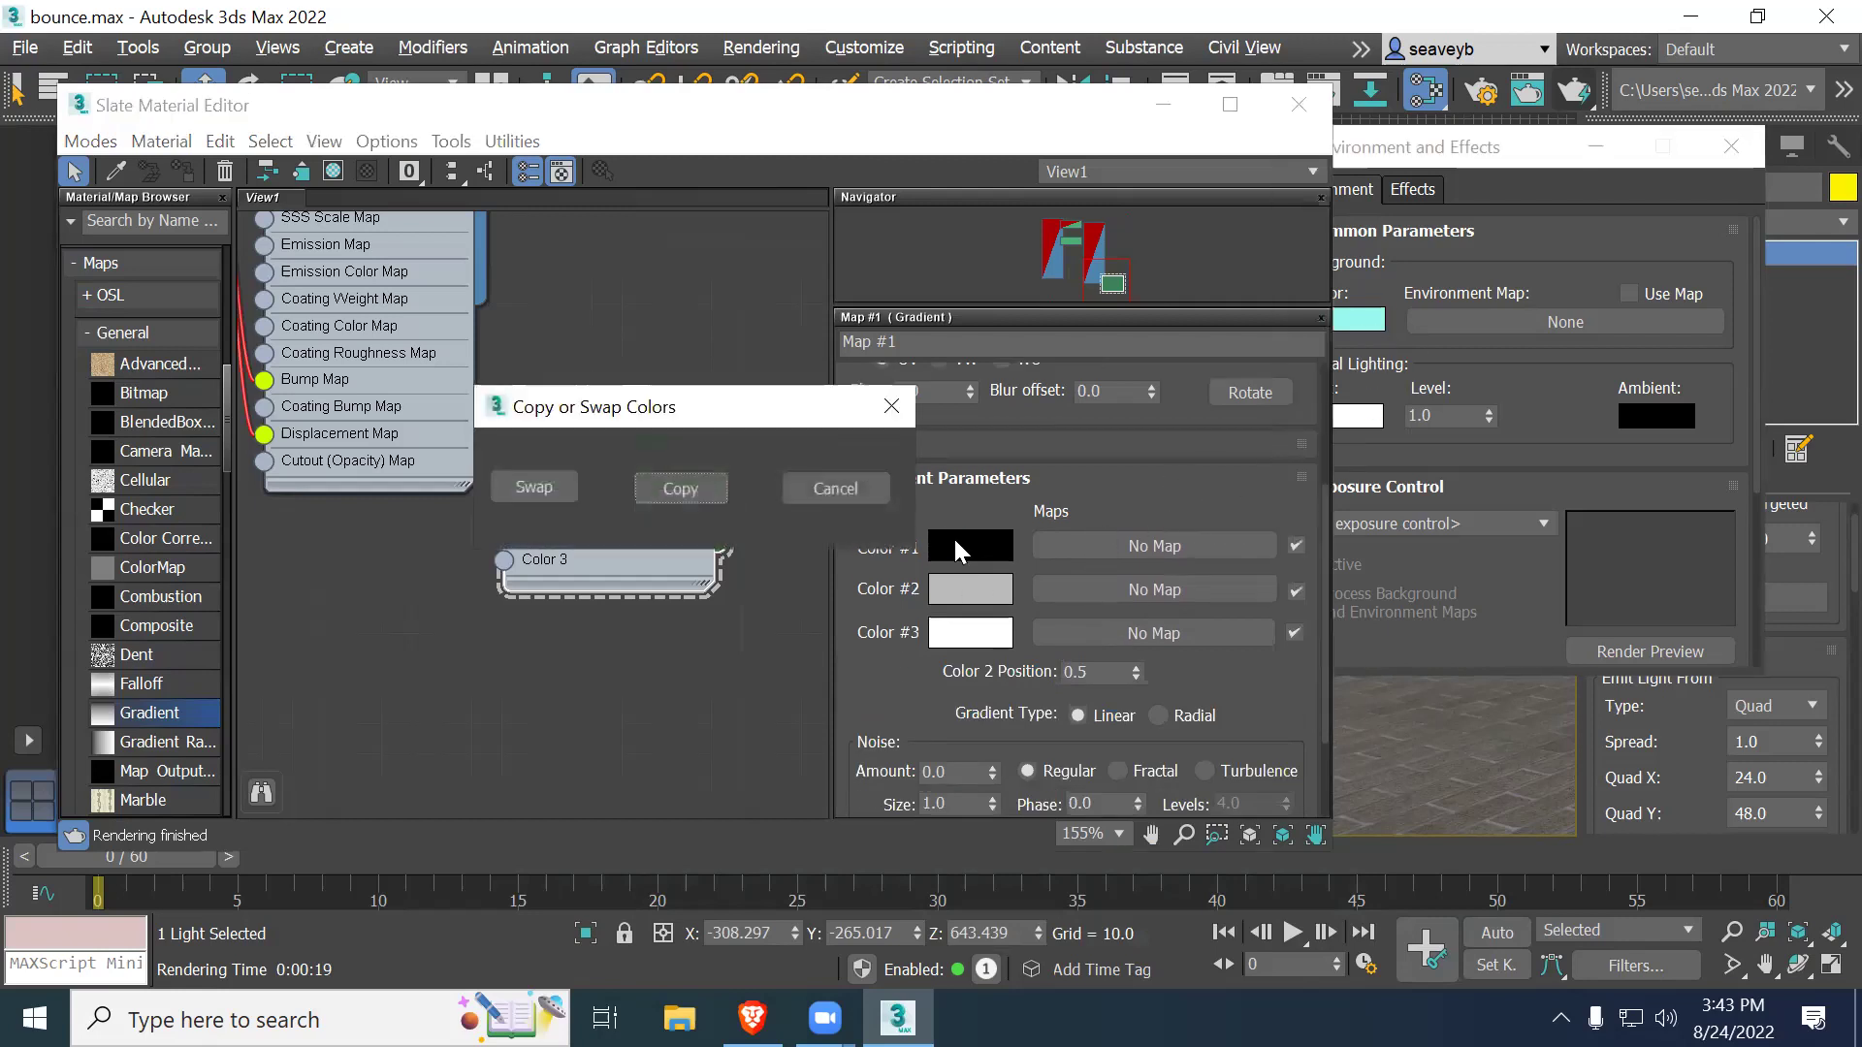
pyautogui.click(667, 485)
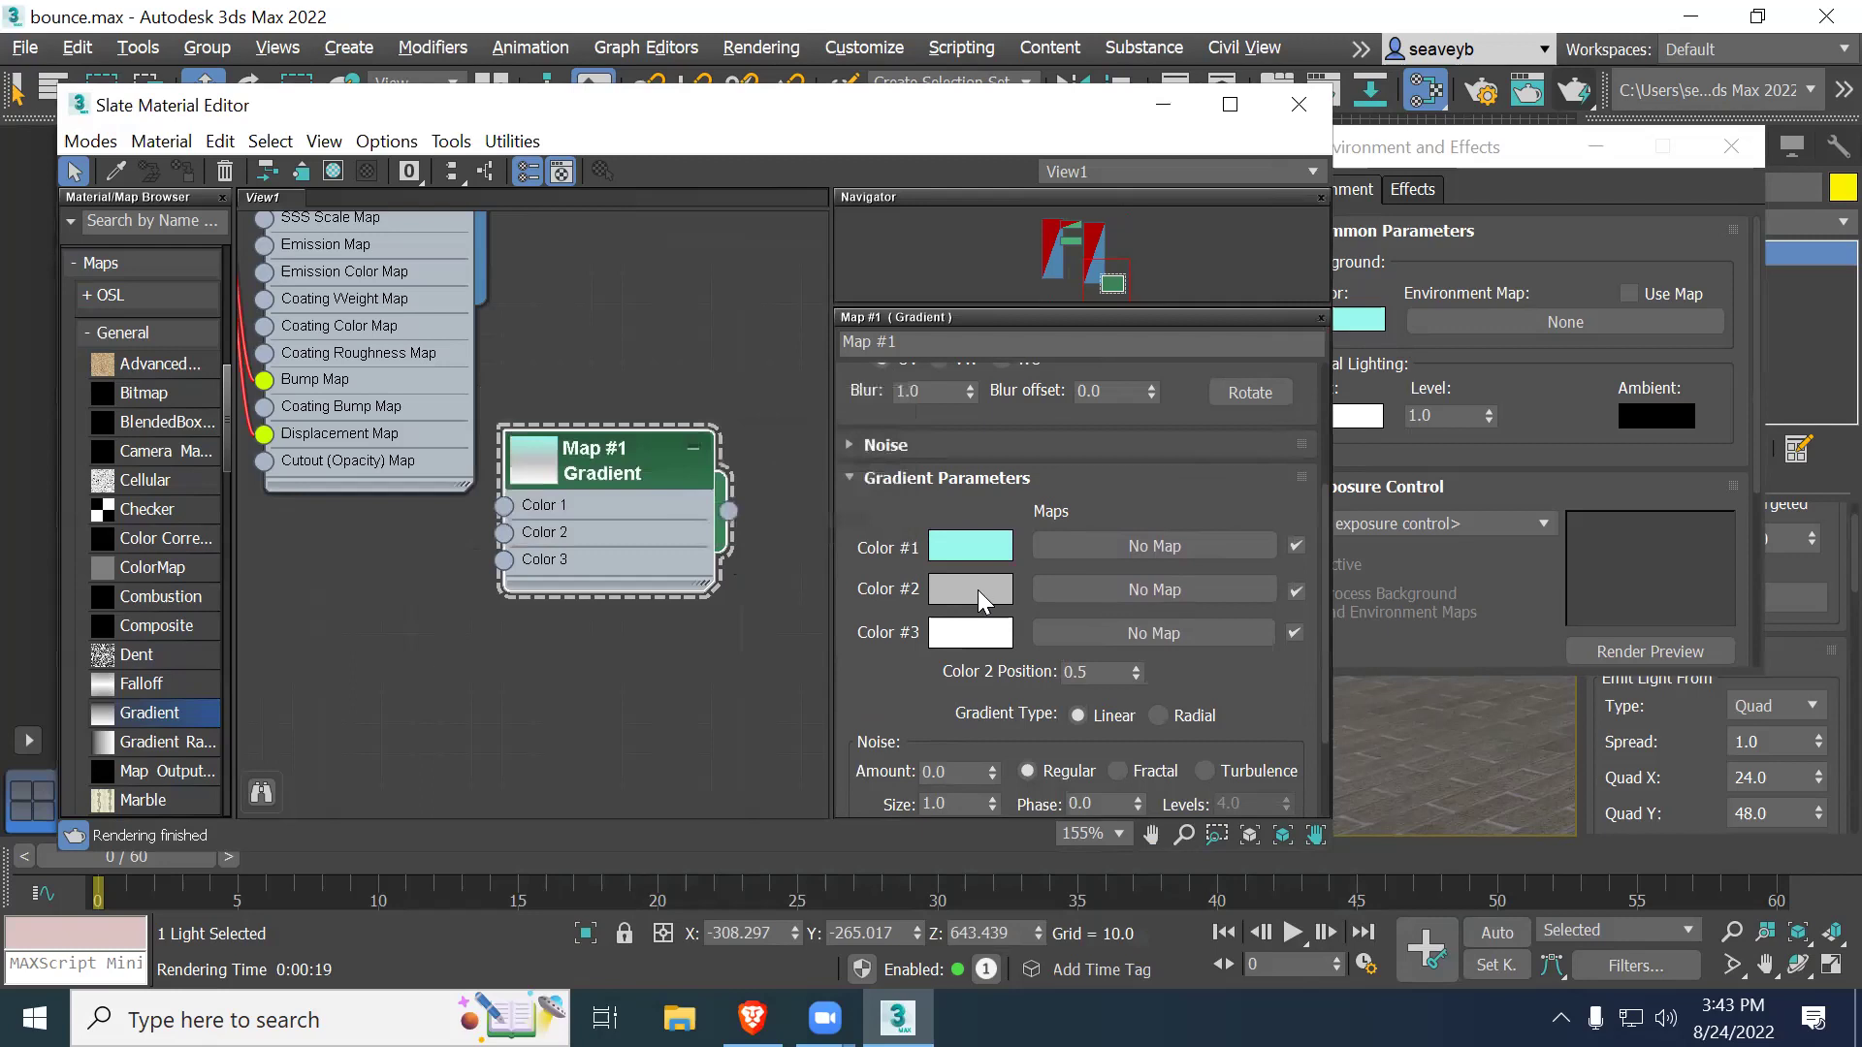
pyautogui.click(977, 585)
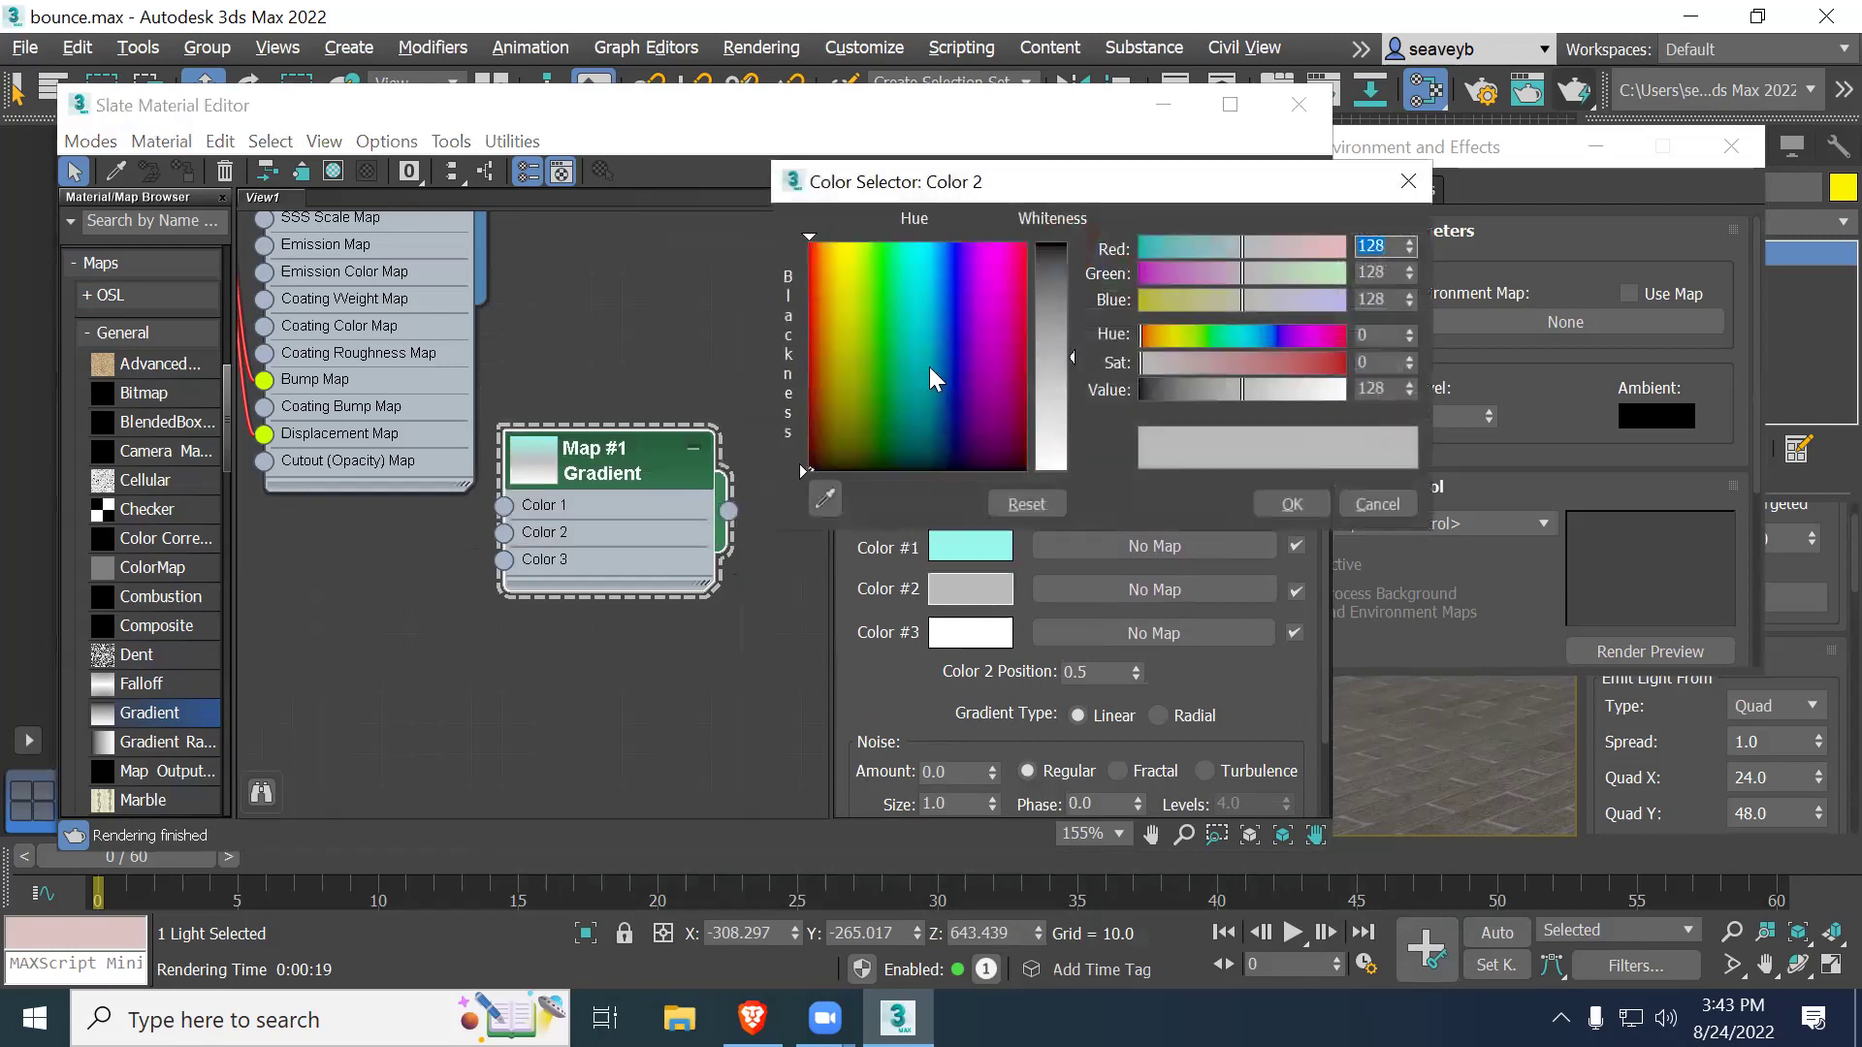
pyautogui.moveTo(933, 344)
pyautogui.mouseDown()
pyautogui.moveTo(945, 305)
pyautogui.moveTo(945, 324)
pyautogui.mouseUp()
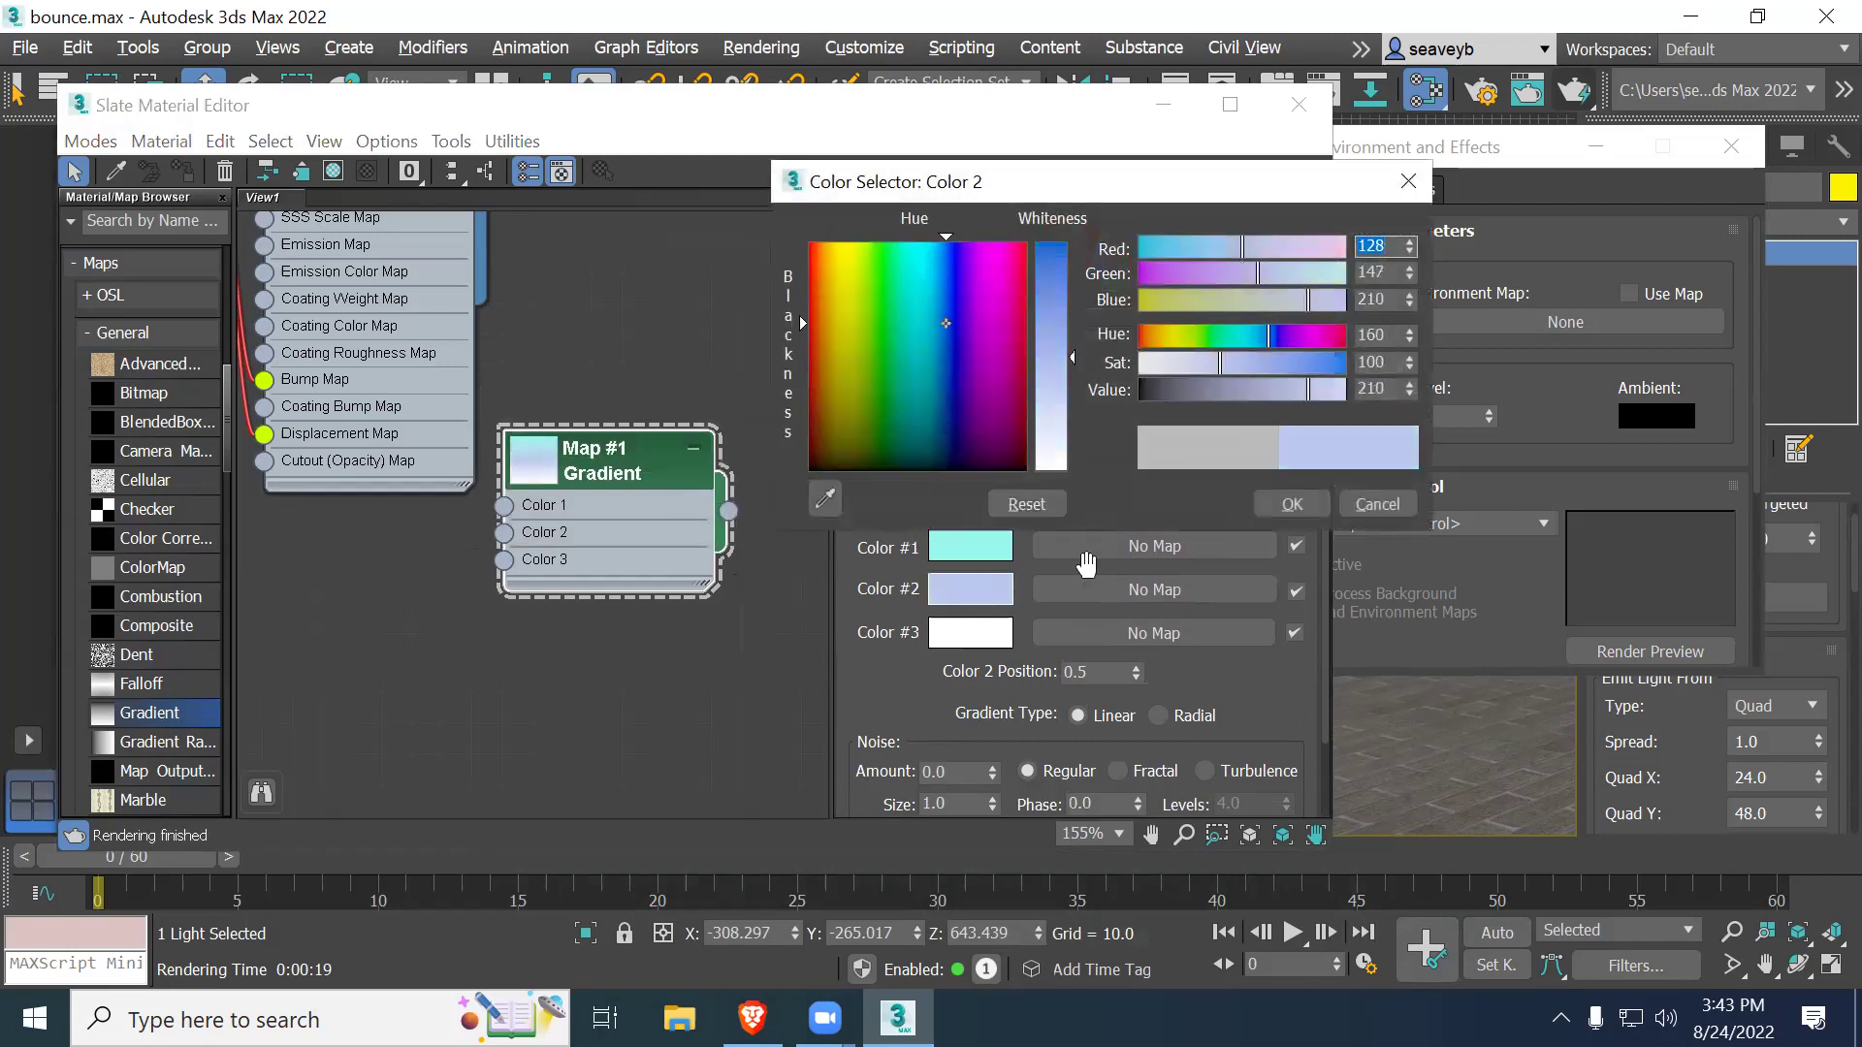
pyautogui.click(1293, 504)
# Step: Set the Gradient's Color #3 to dark blue
pyautogui.click(968, 631)
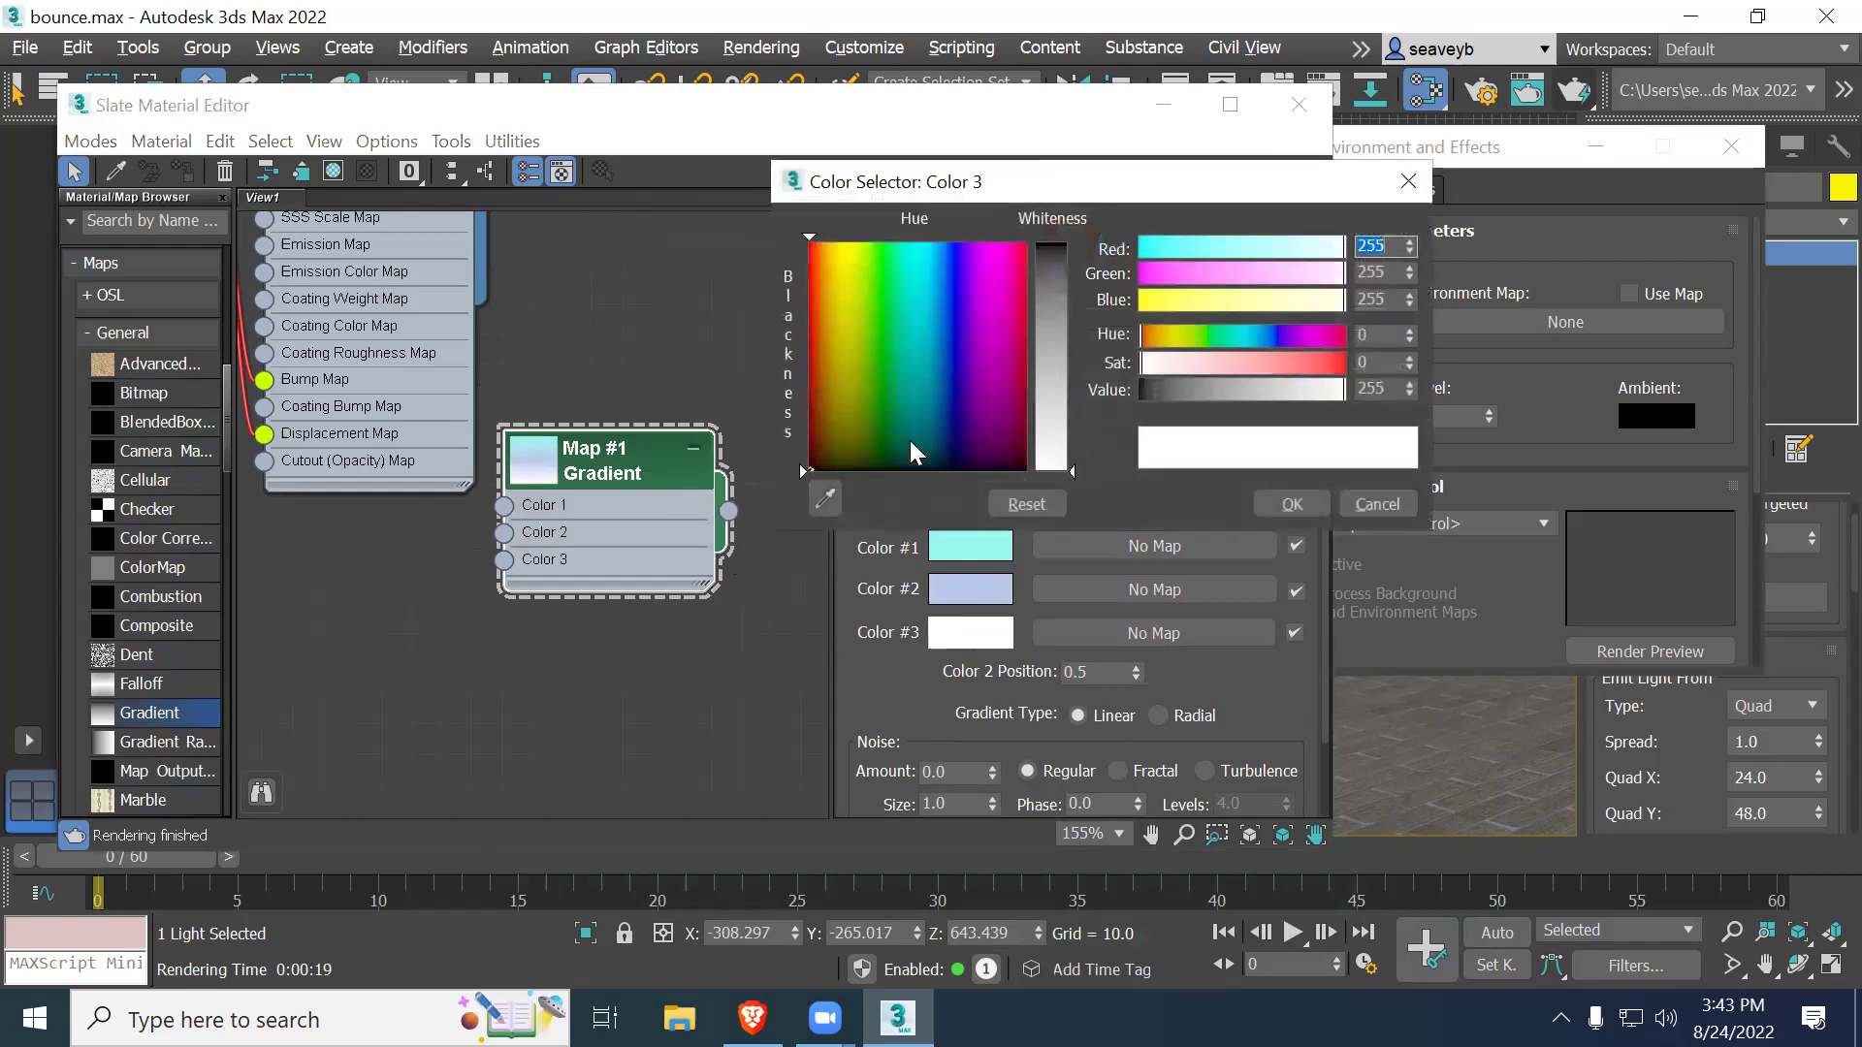
pyautogui.click(1052, 250)
pyautogui.moveTo(970, 372); pyautogui.dragTo(956, 422)
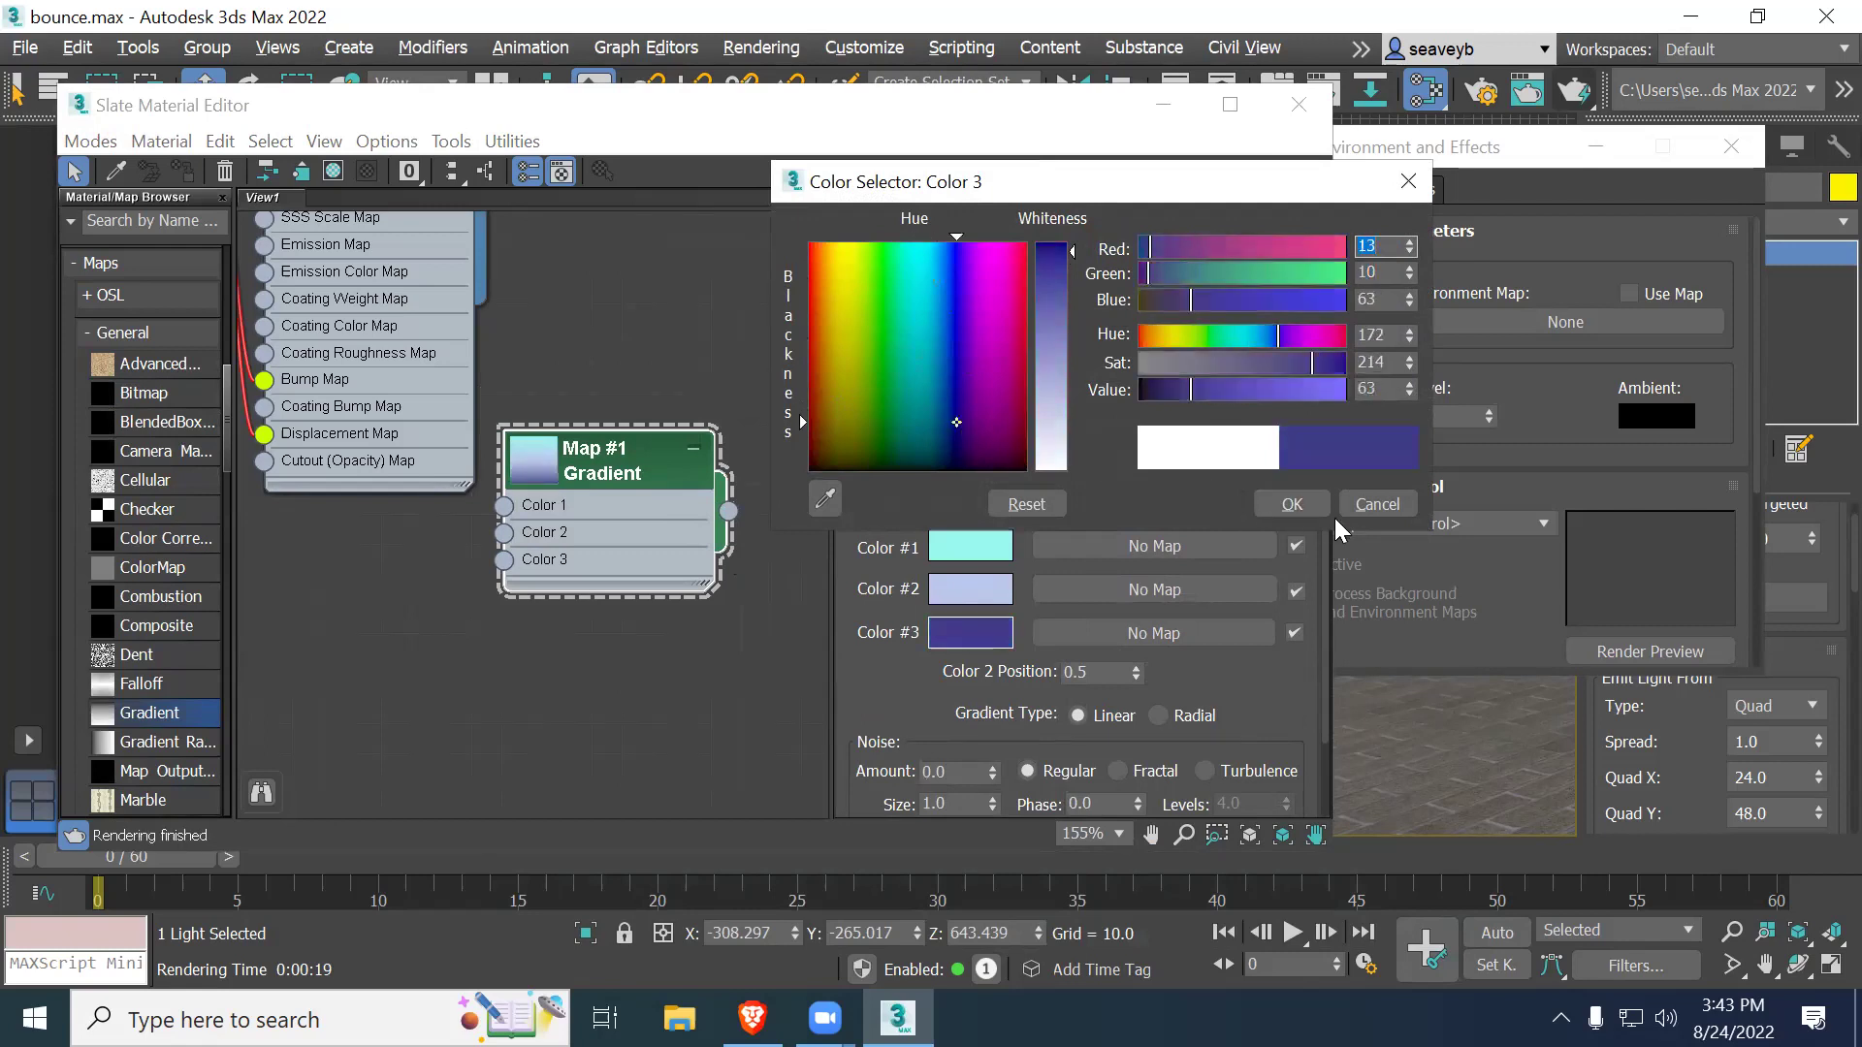
pyautogui.click(1293, 503)
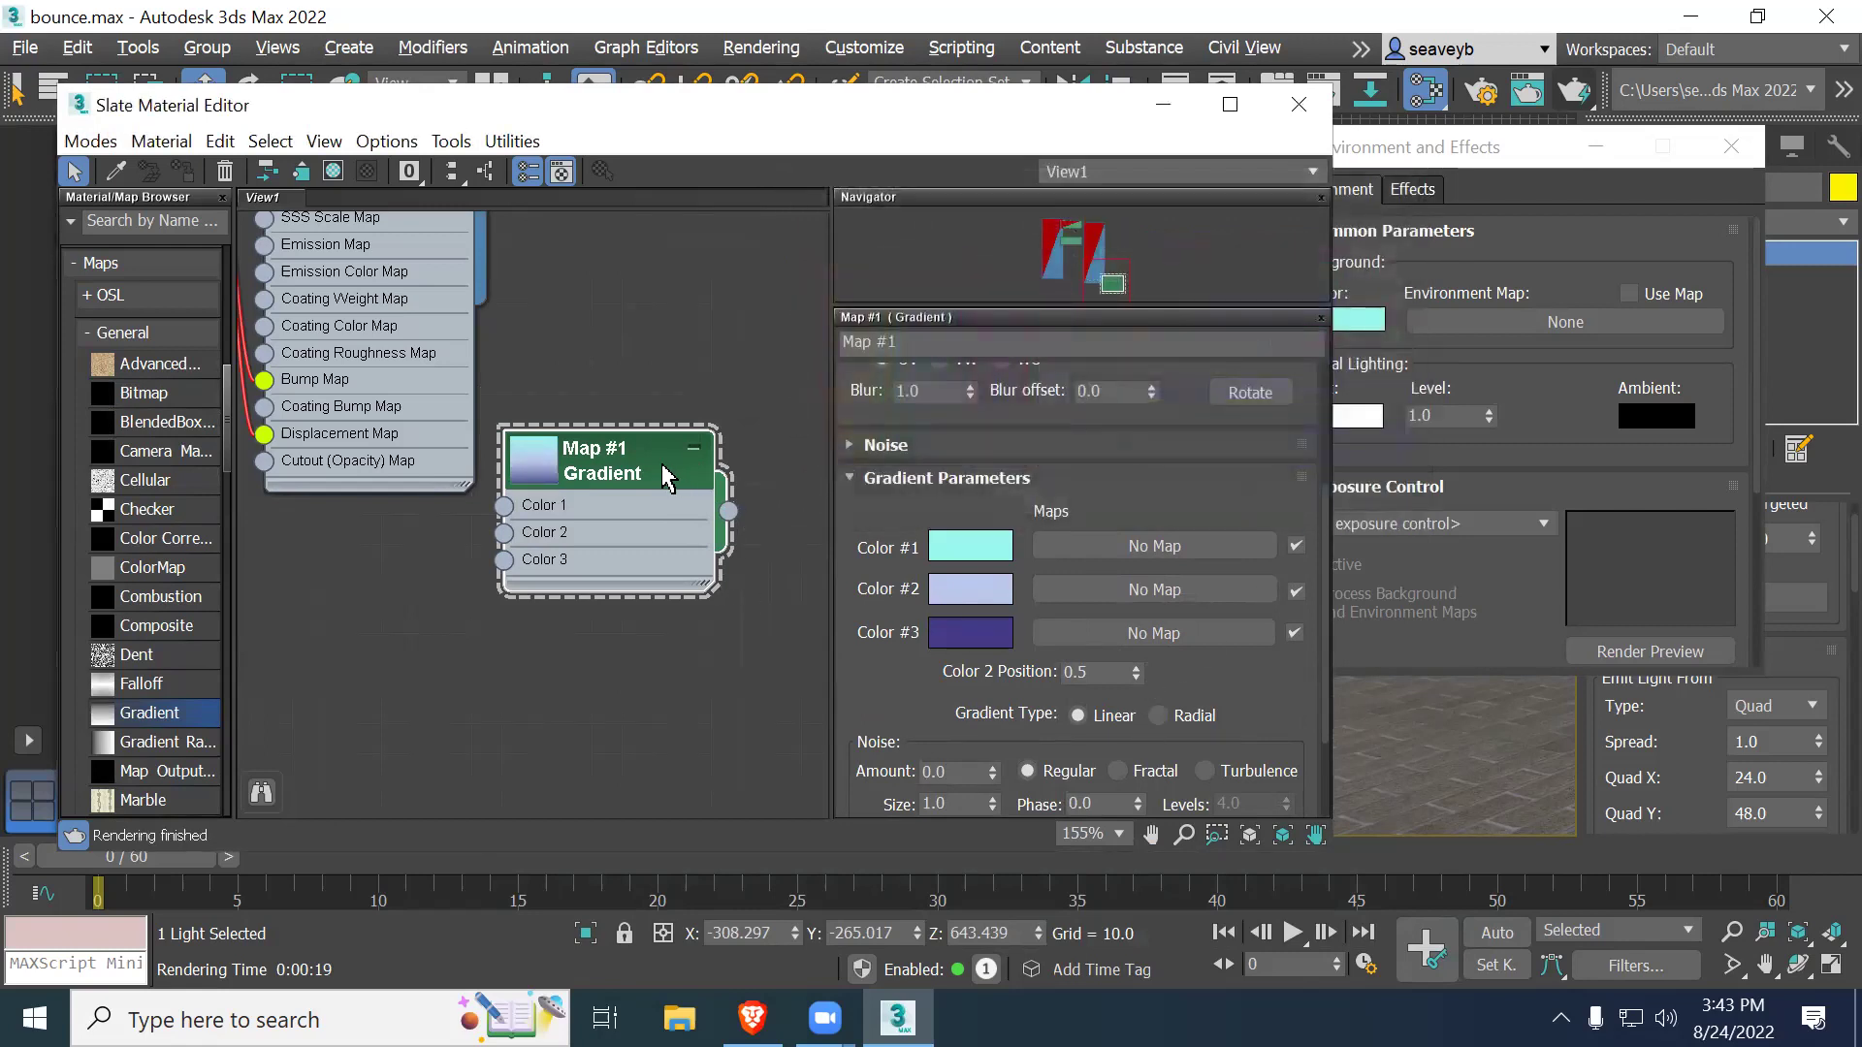
# Step: Assign Map #1 Gradient as an instanced environment map, then close Environment and Effects
pyautogui.moveTo(729, 511); pyautogui.dragTo(1463, 307)
pyautogui.moveTo(1576, 332); pyautogui.dragTo(1571, 323)
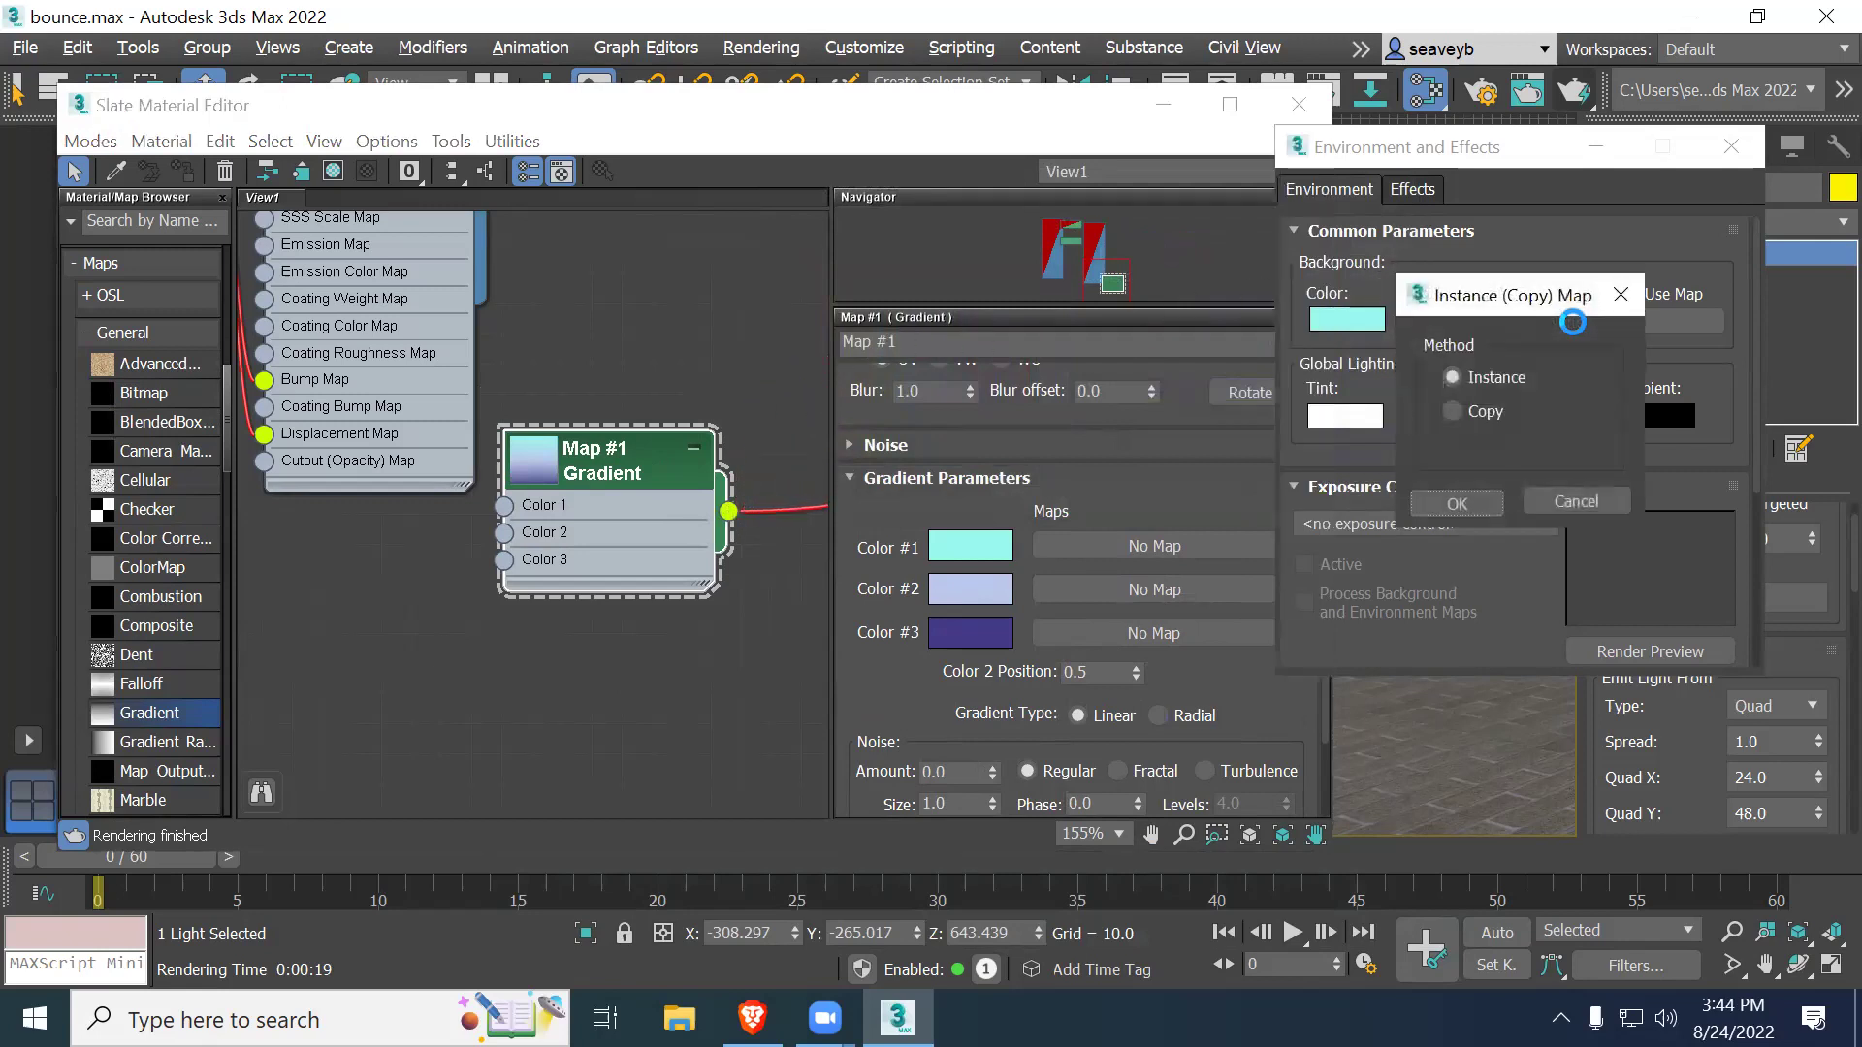
pyautogui.click(1460, 506)
pyautogui.moveTo(594, 459); pyautogui.dragTo(654, 369)
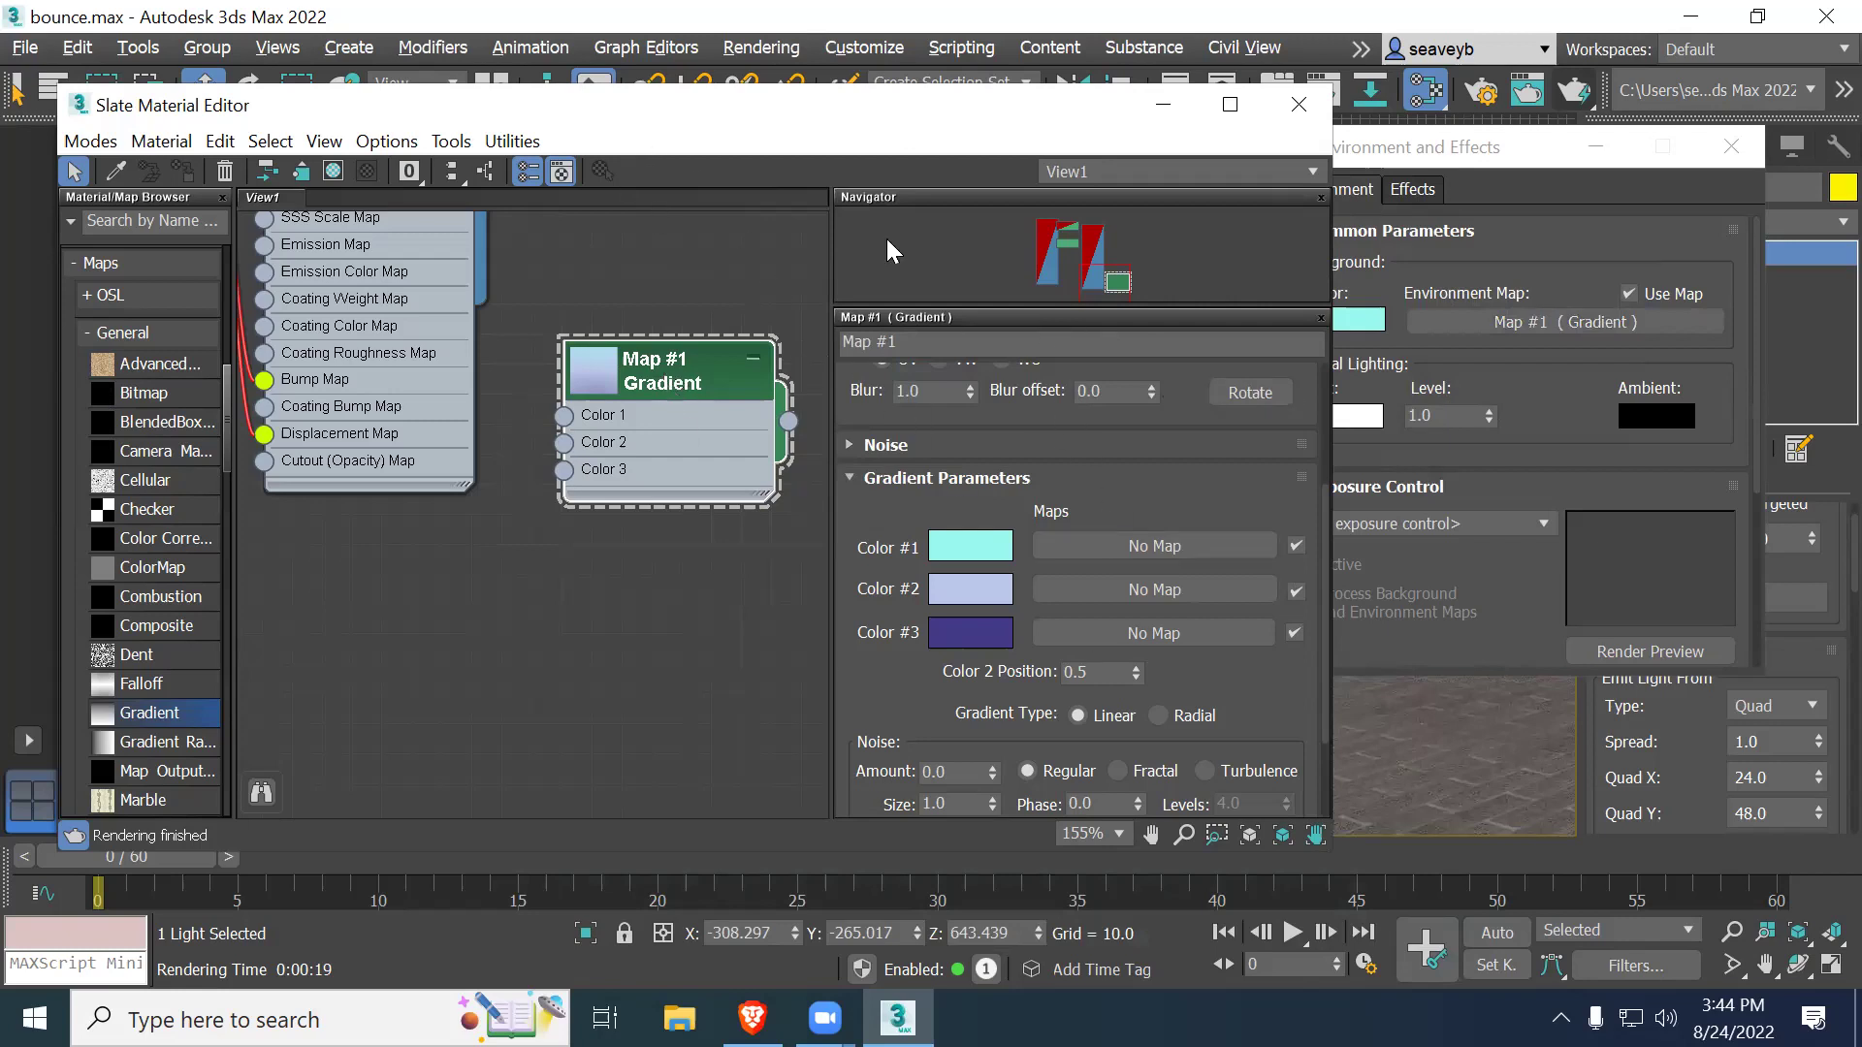
pyautogui.click(1728, 146)
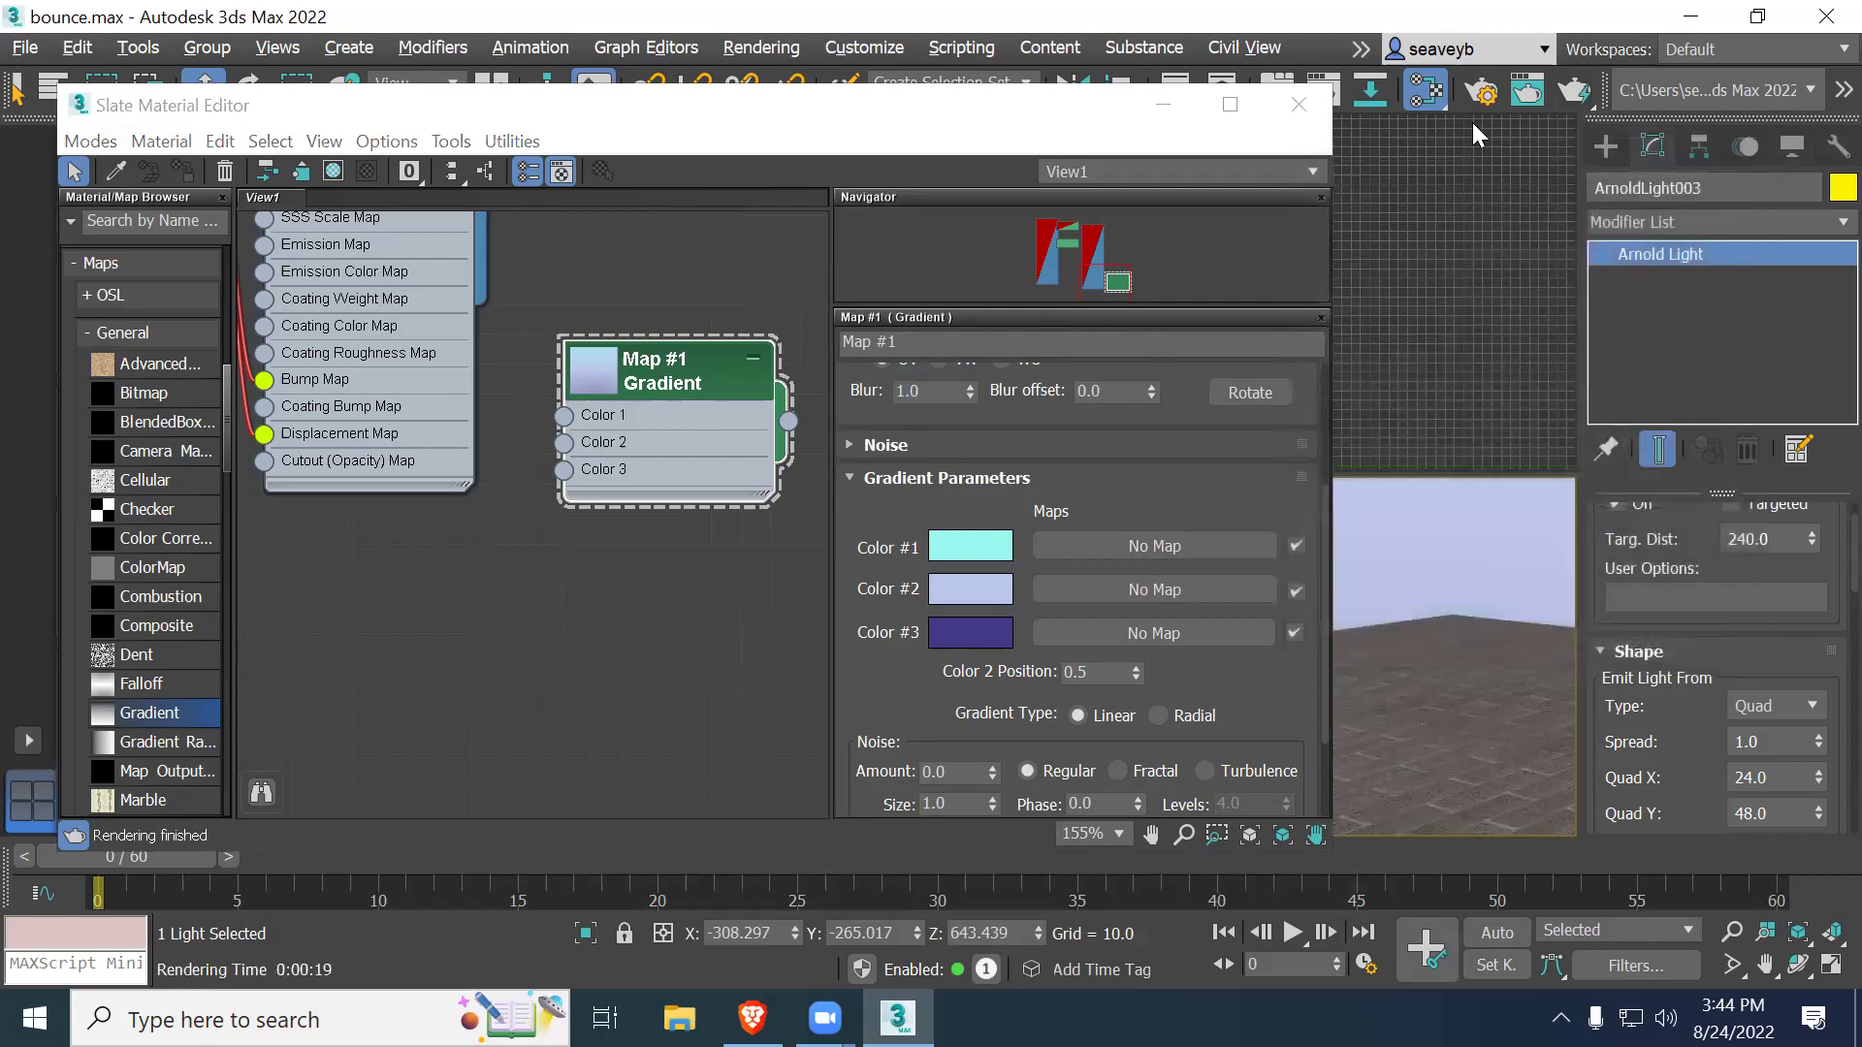
pyautogui.click(1296, 105)
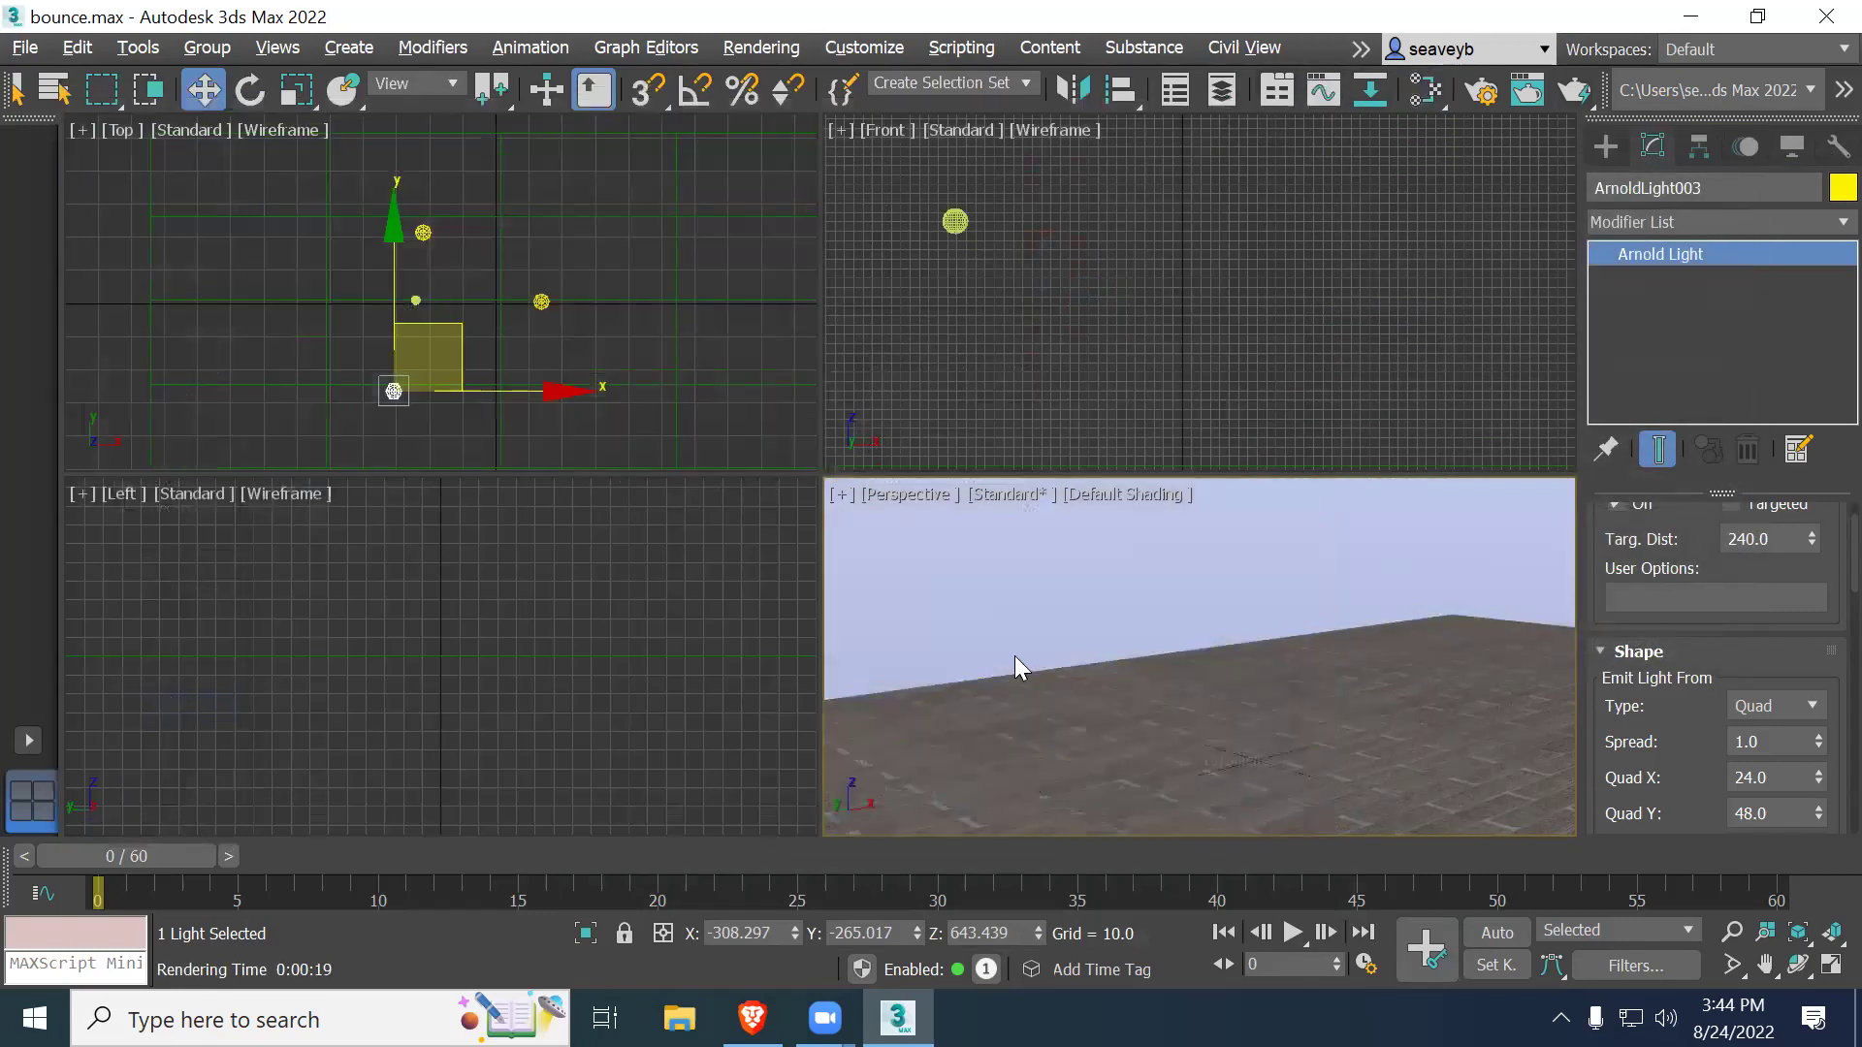